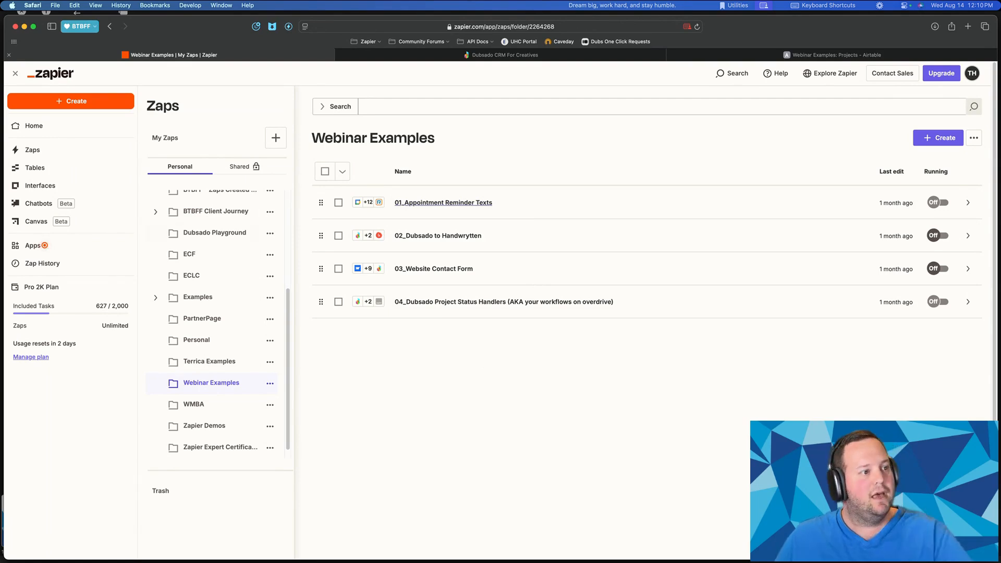
- Switch among the Live Demo slide, Zapier and the webinar room, and check its chat
key(super+Tab)
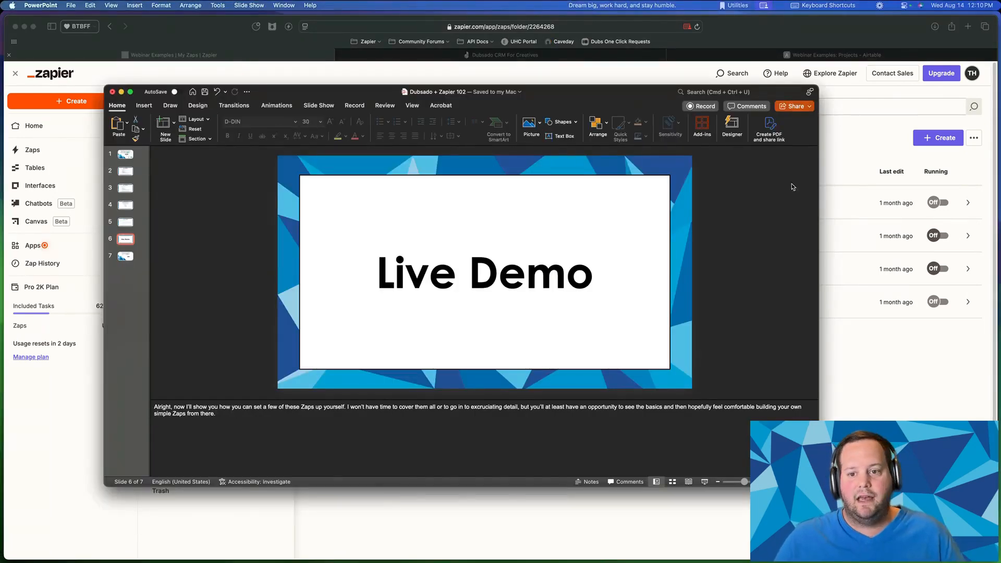
key(ctrl+Up)
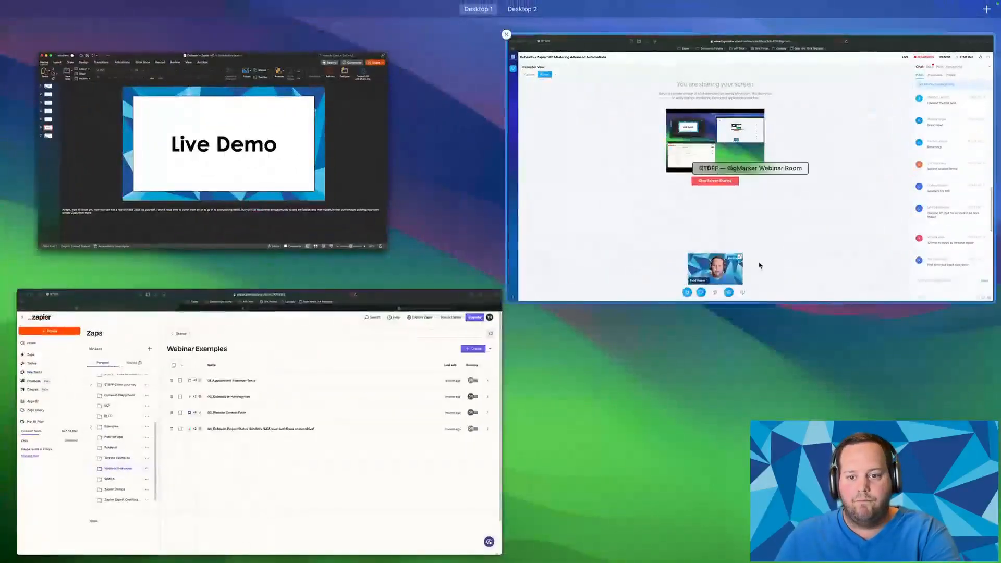
click(598, 214)
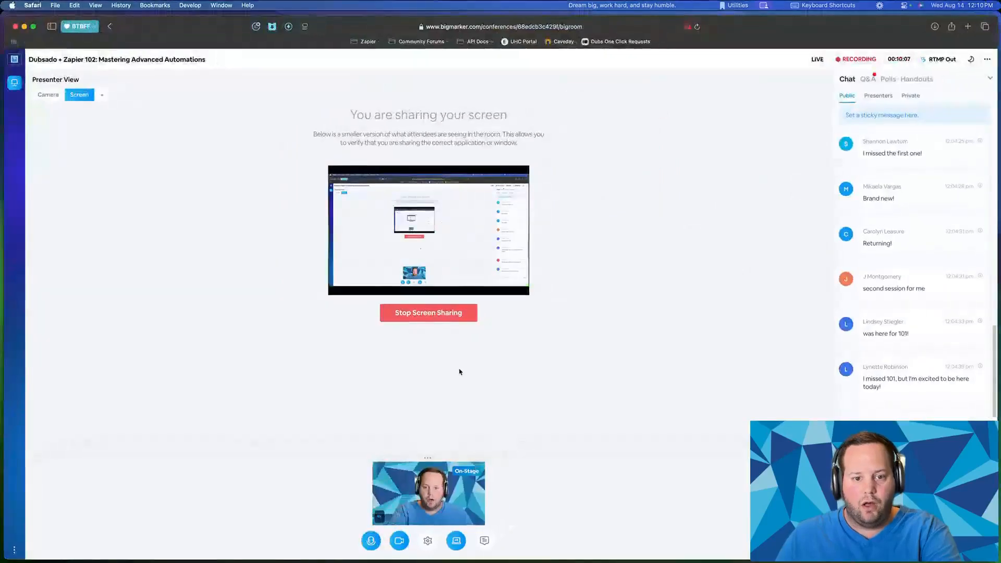
key(ctrl+Up)
click(626, 250)
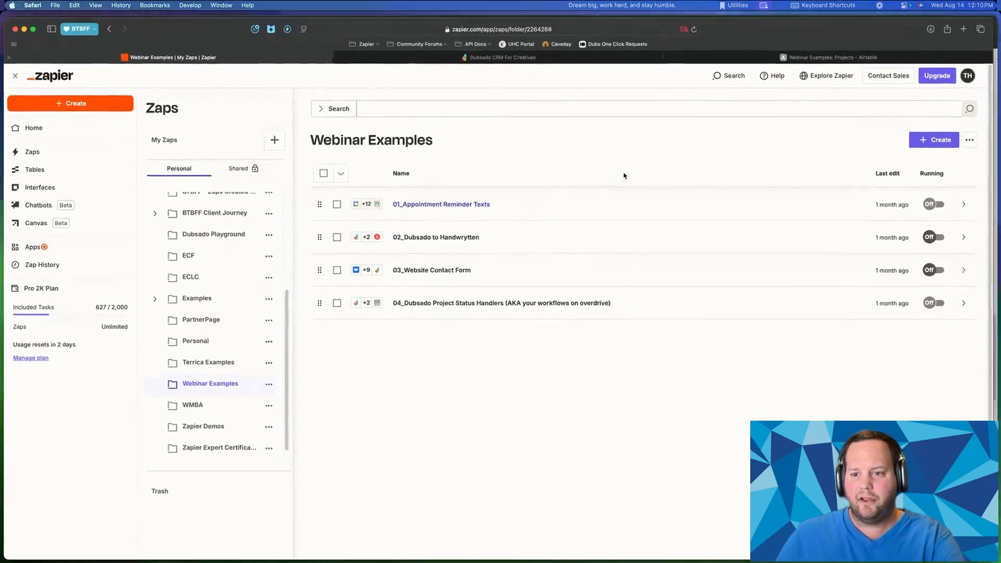
key(ctrl+Up)
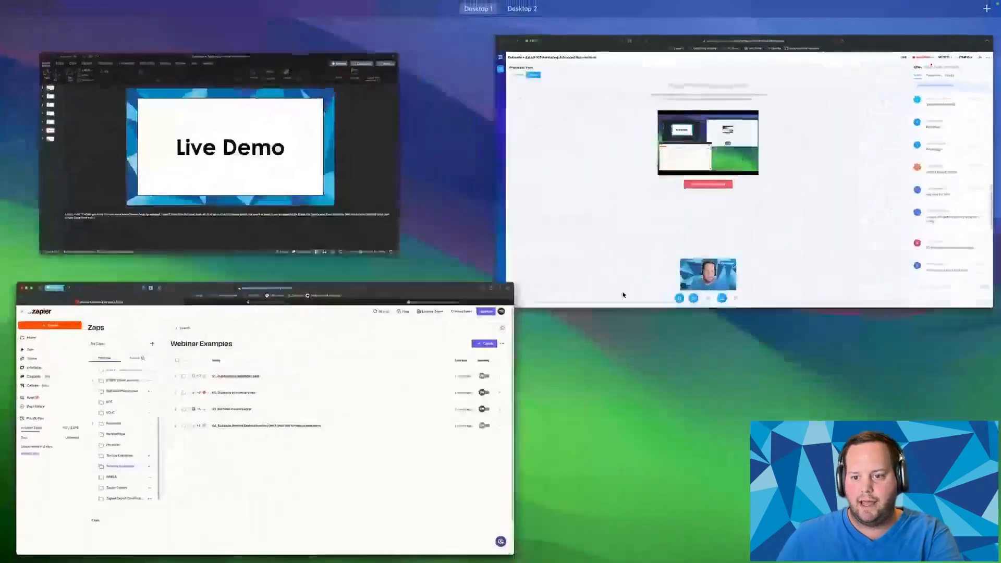
click(793, 266)
scroll(889, 285, down, 10)
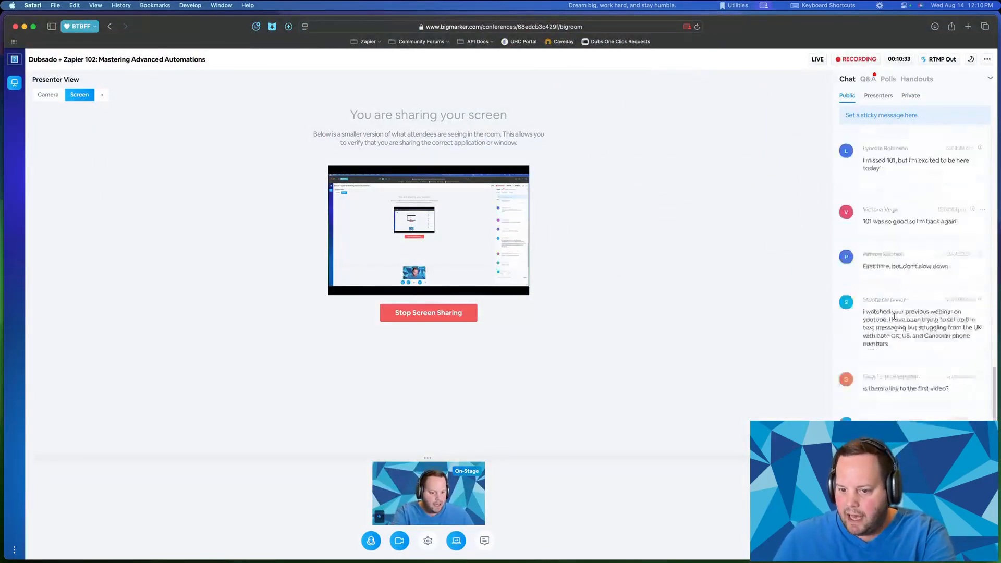
scroll(903, 313, down, 2)
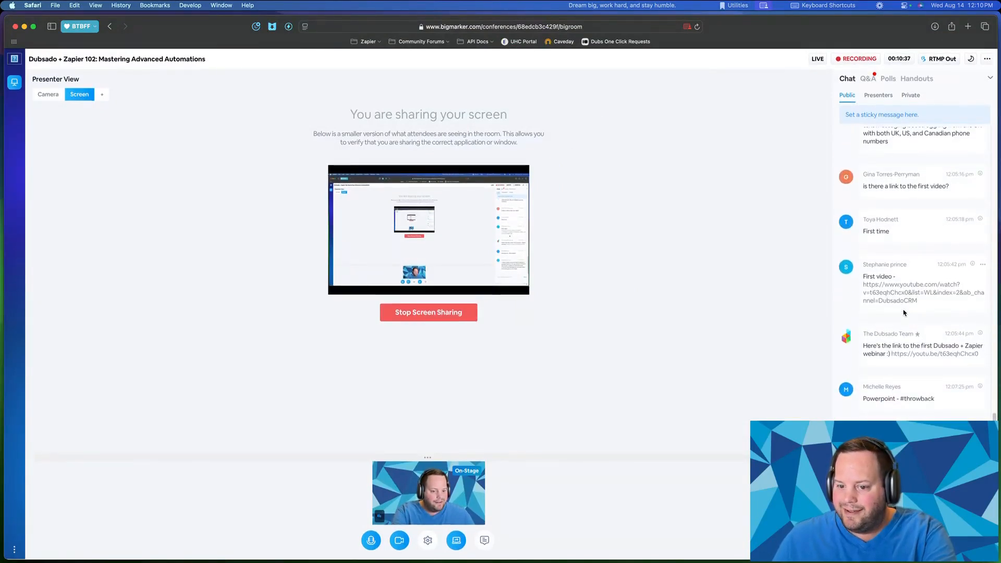
scroll(897, 327, up, 1)
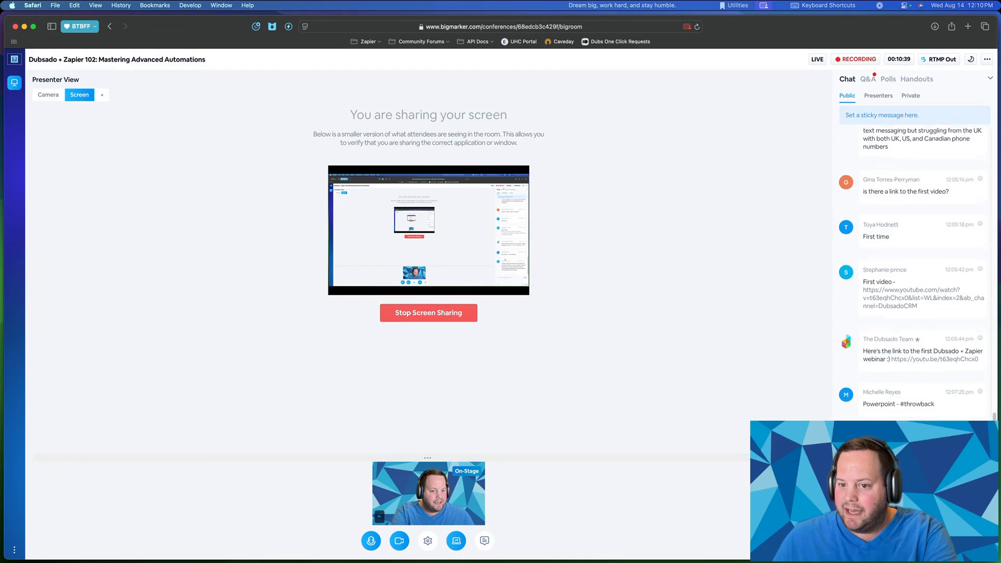
scroll(898, 327, down, 4)
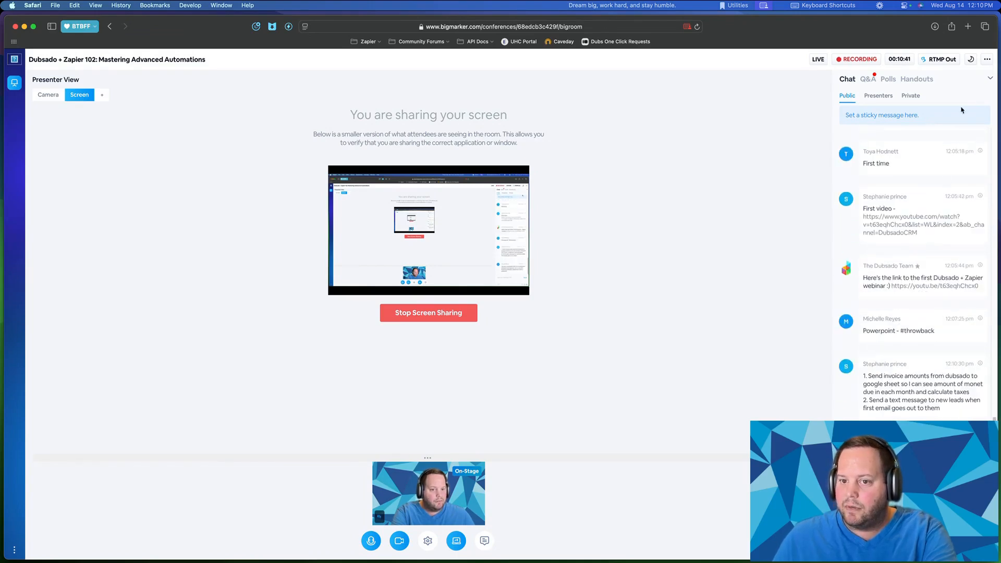
- Return to Zapier and create a New Zap from the Create menu
key(ctrl+Up)
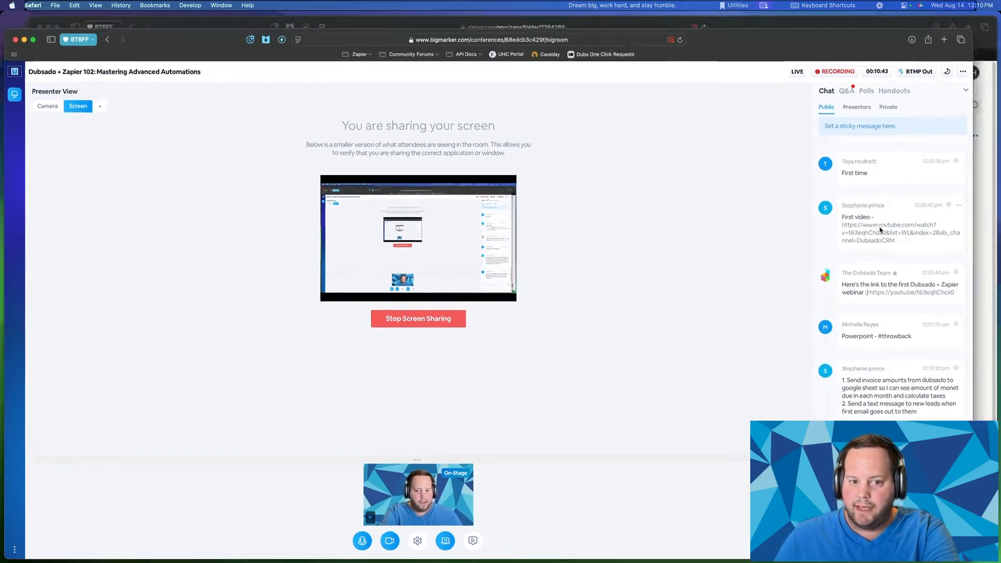
click(598, 183)
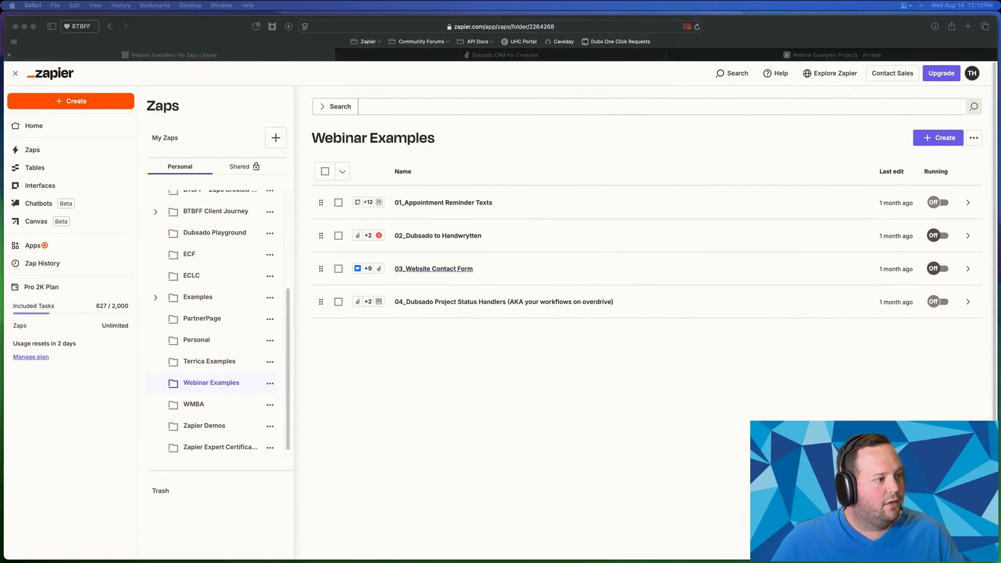
click(469, 417)
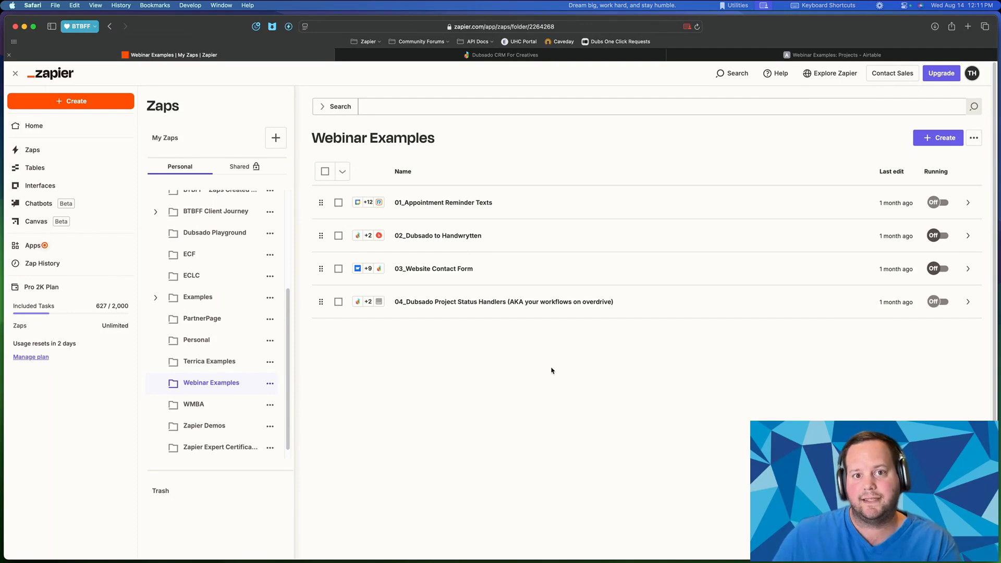
click(940, 138)
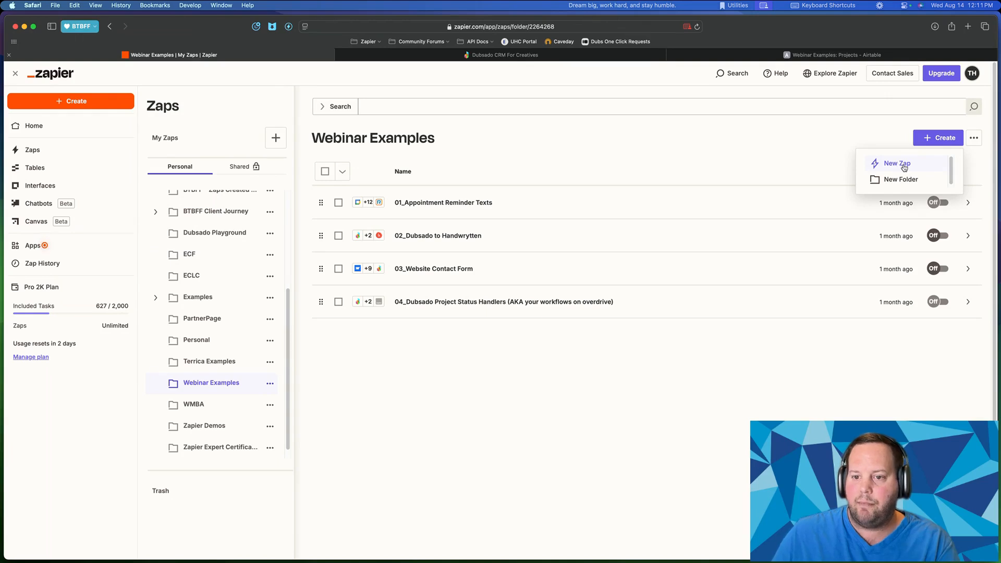
click(891, 165)
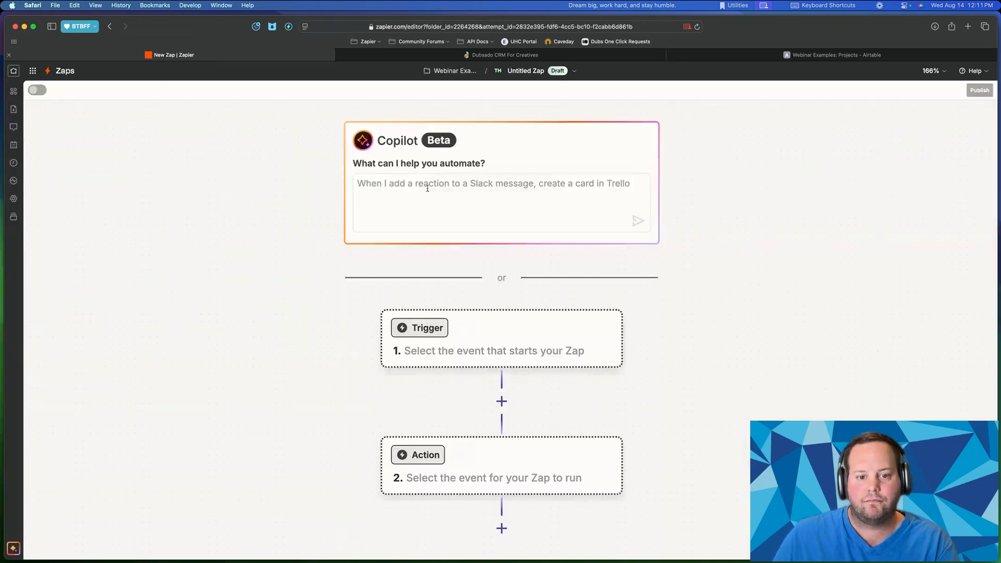
- Open the trigger's app picker and point out its Popular built-in tools section
scroll(234, 344, down, 5)
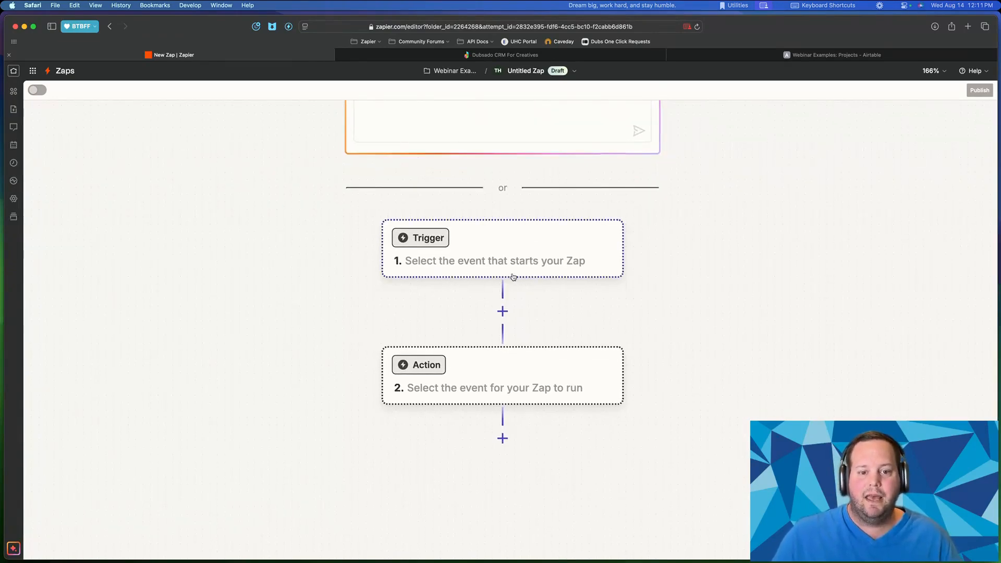
click(508, 246)
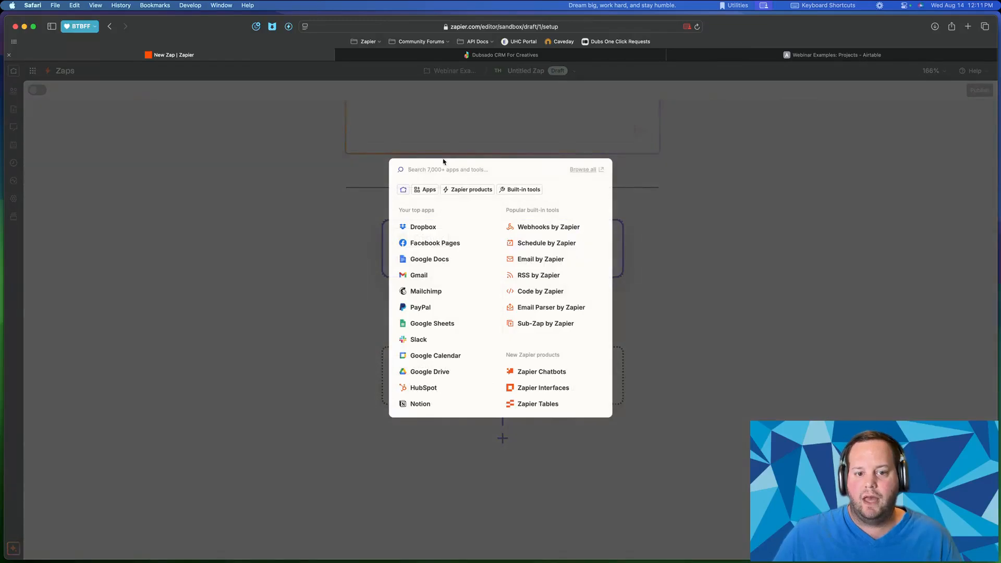
drag(507, 210, 558, 209)
key(Escape)
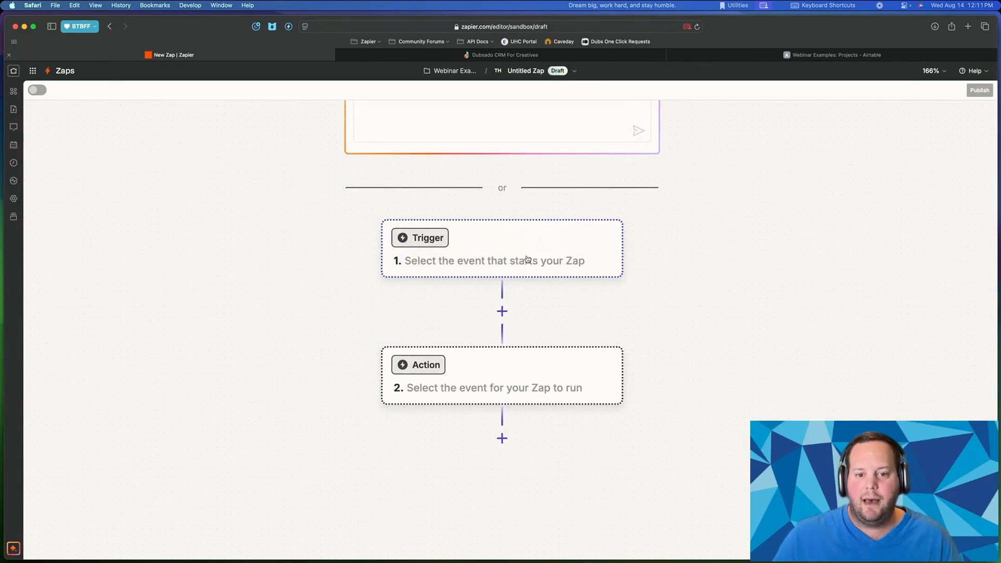
click(525, 256)
drag(506, 209, 559, 210)
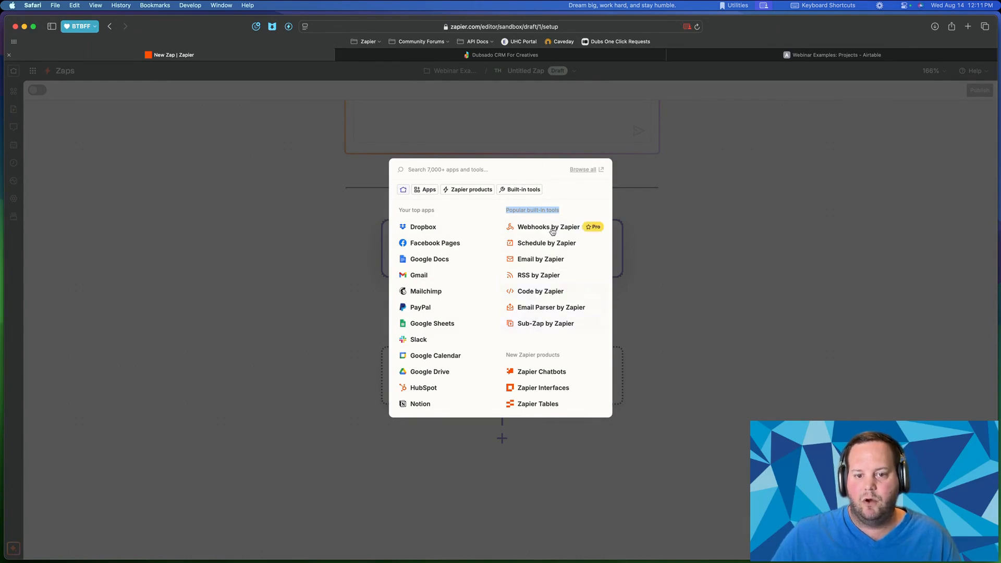
- Search 'by zapier' and browse built-in tools such as Webhooks, Email, Schedule and RSS
click(417, 170)
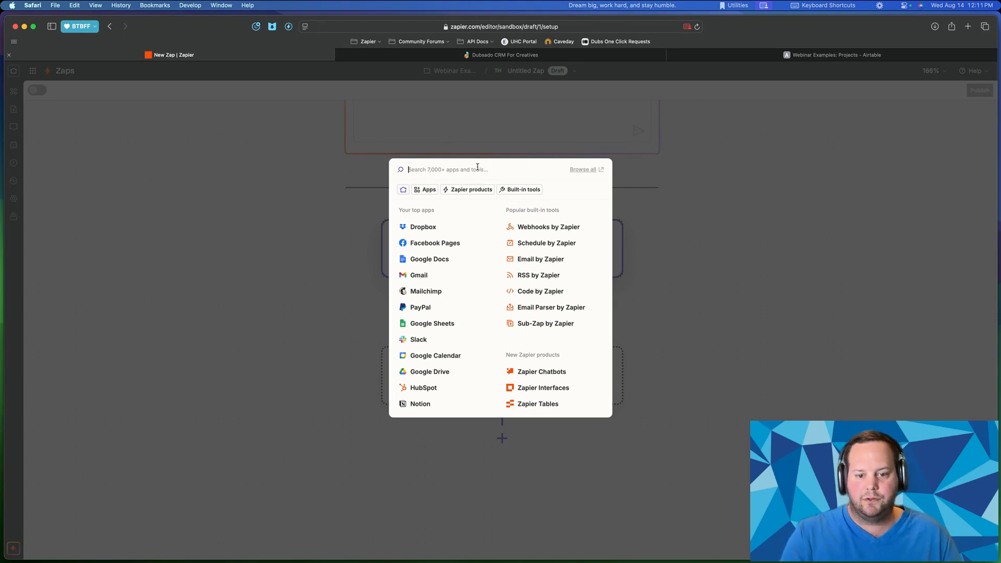
text(d)
key(BackSpace)
text(by zapier)
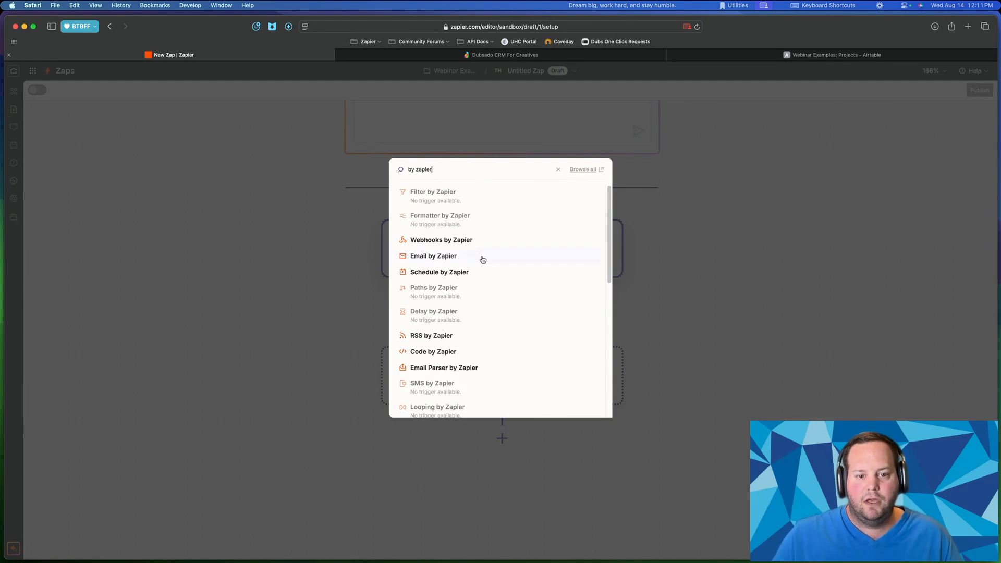
scroll(479, 259, down, 4)
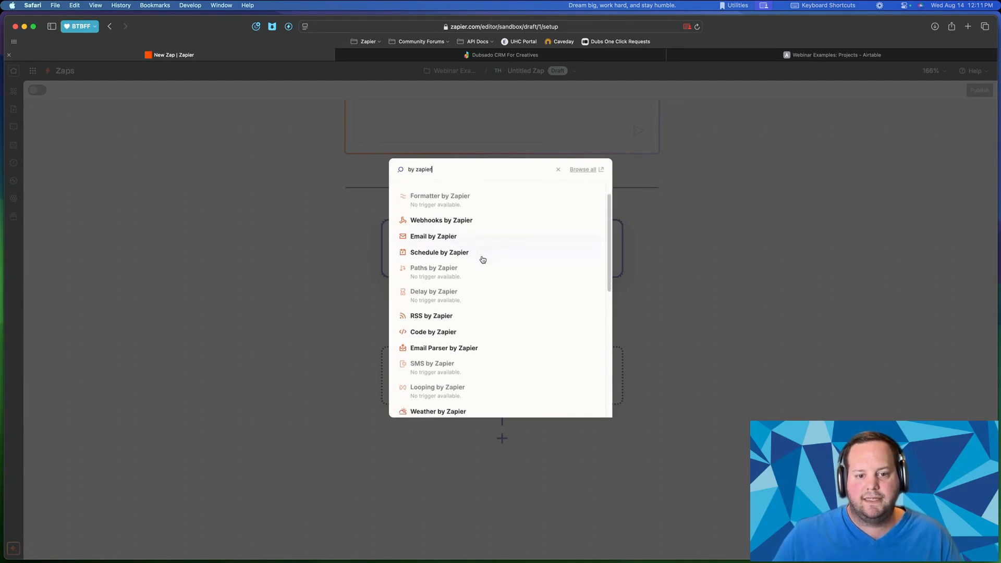
scroll(454, 197, down, 8)
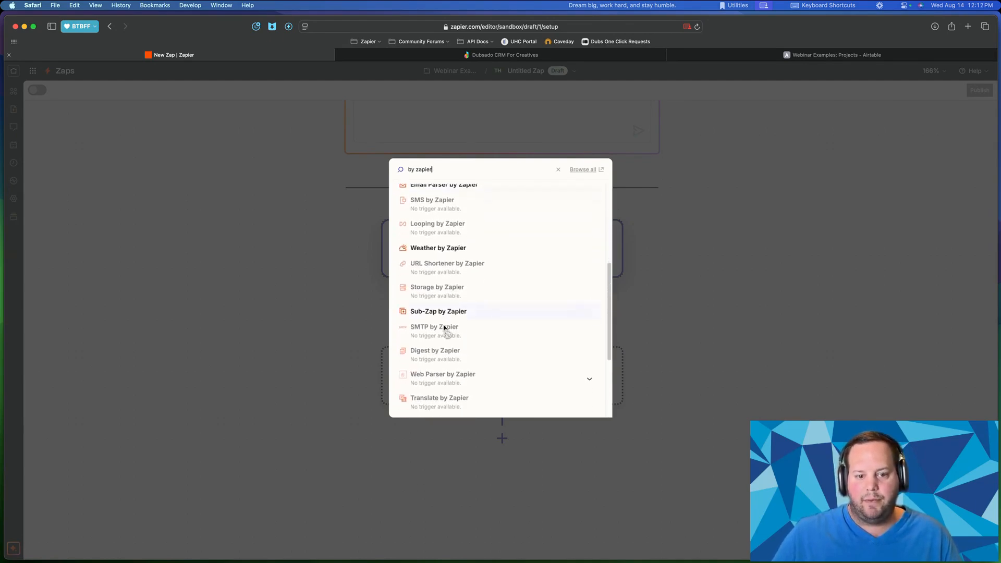
scroll(442, 339, down, 1)
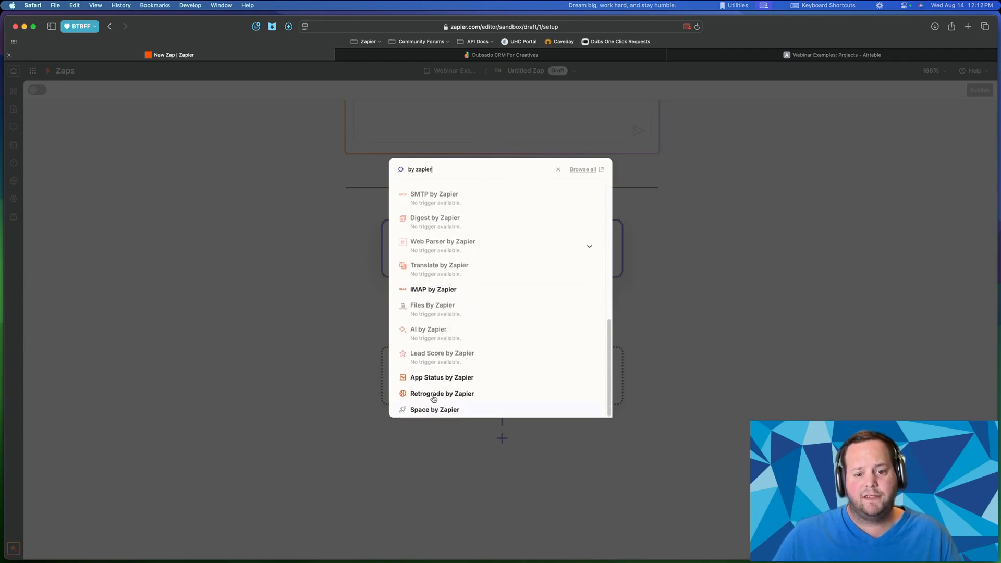
scroll(433, 399, up, 1)
scroll(465, 336, up, 10)
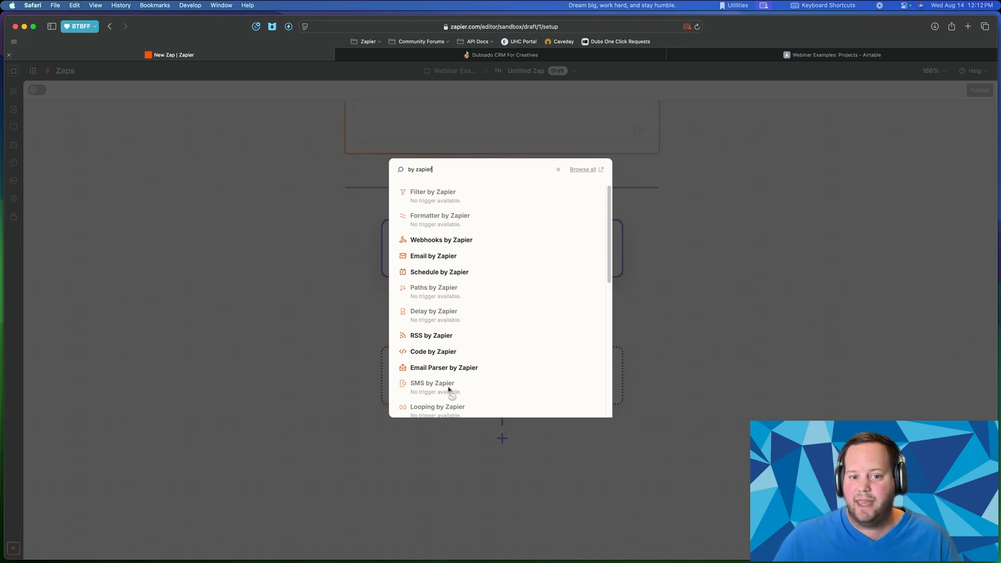
scroll(442, 284, down, 2)
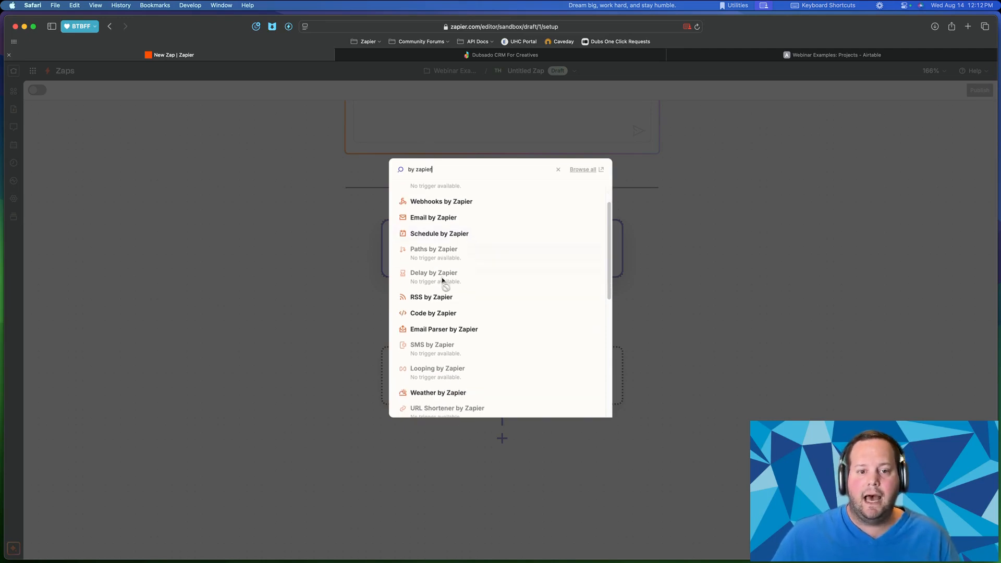
scroll(442, 280, up, 1)
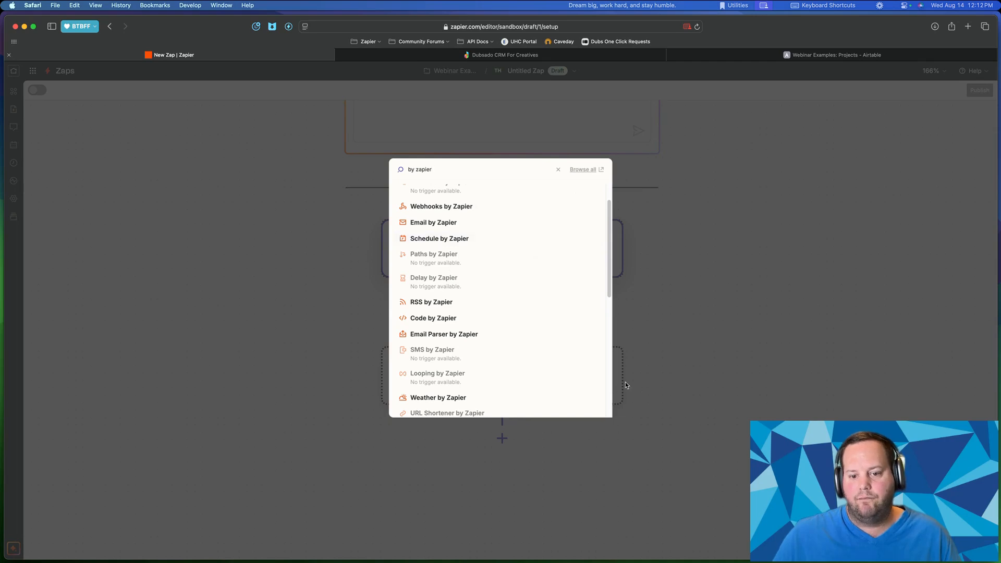
scroll(469, 233, up, 2)
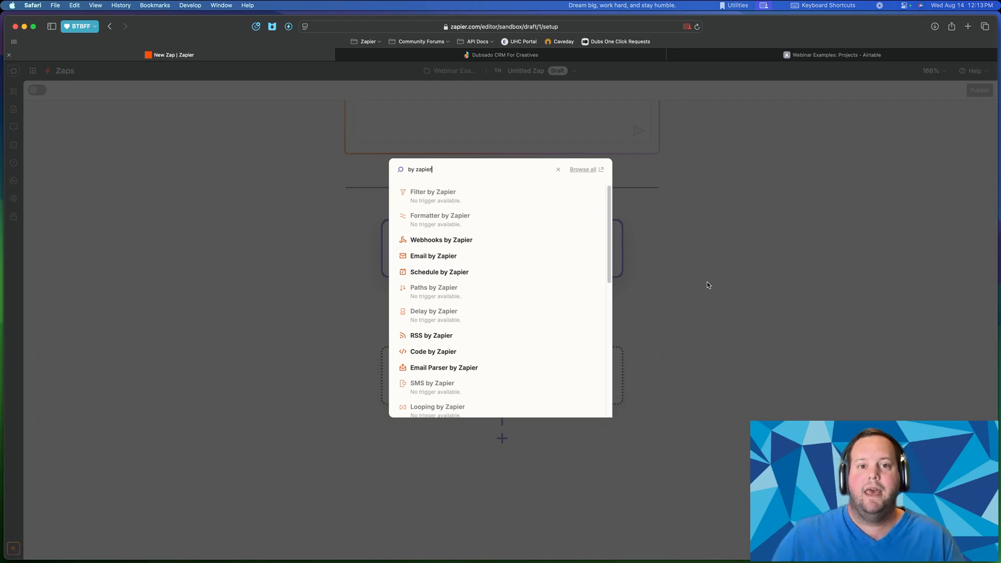
- Choose Schedule by Zapier as the trigger app with the Every Week event
click(437, 274)
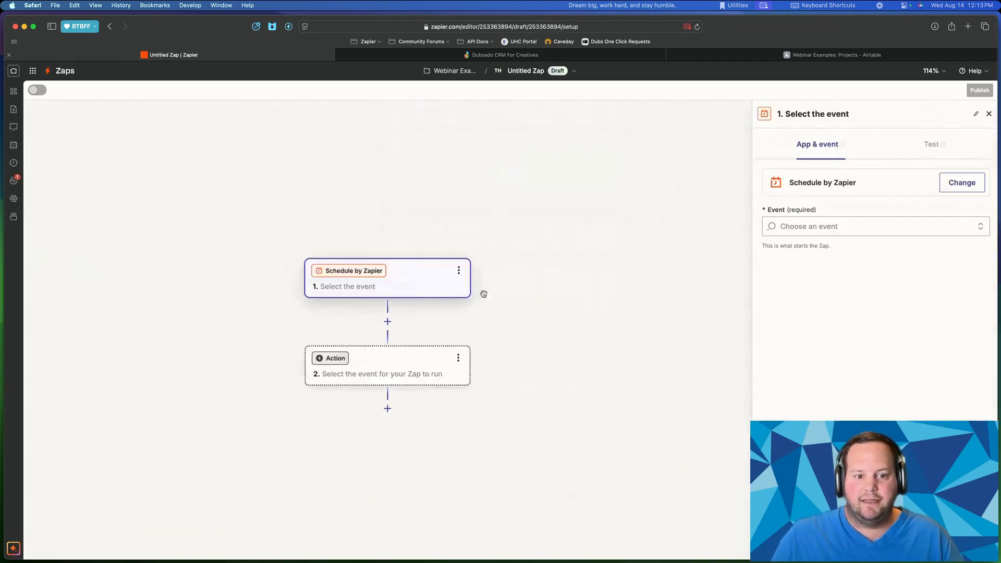
click(823, 227)
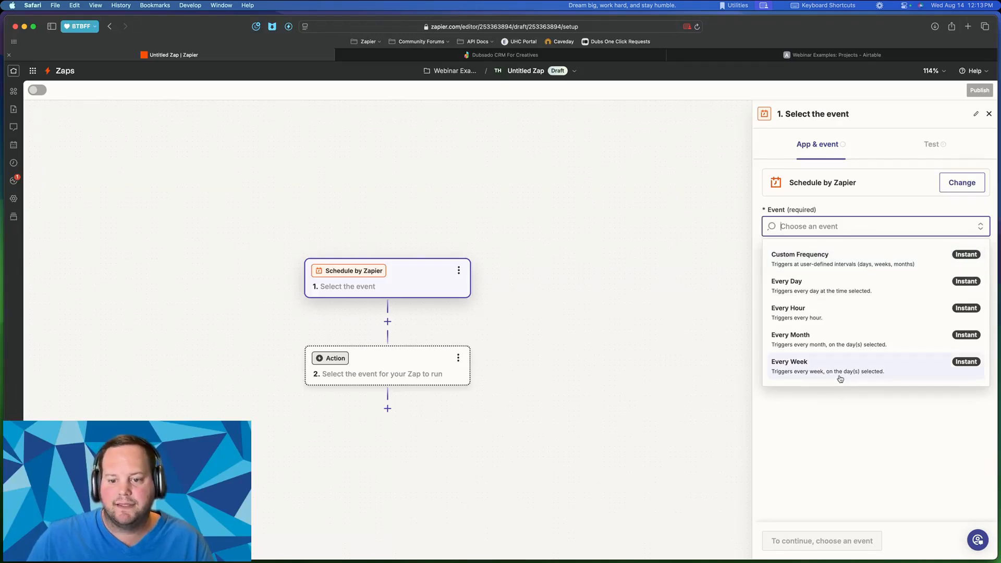
click(811, 372)
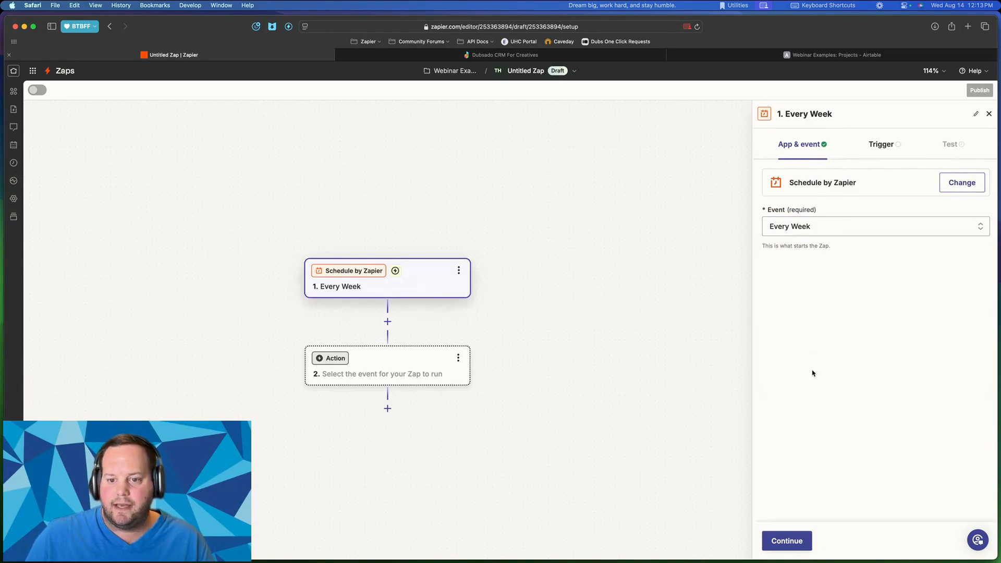
- Set the weekly trigger's Day of the Week to Monday only
click(796, 542)
click(812, 214)
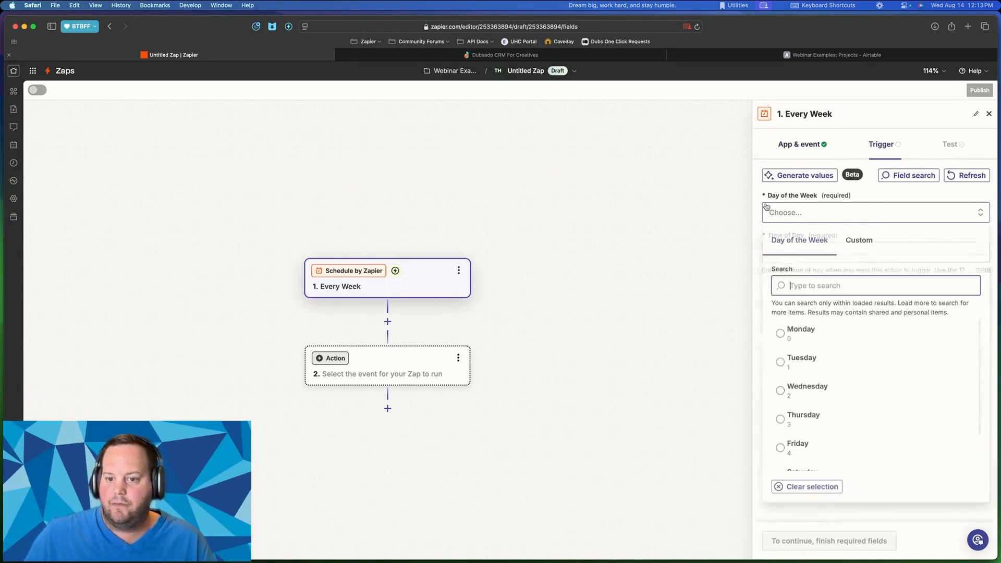
click(793, 336)
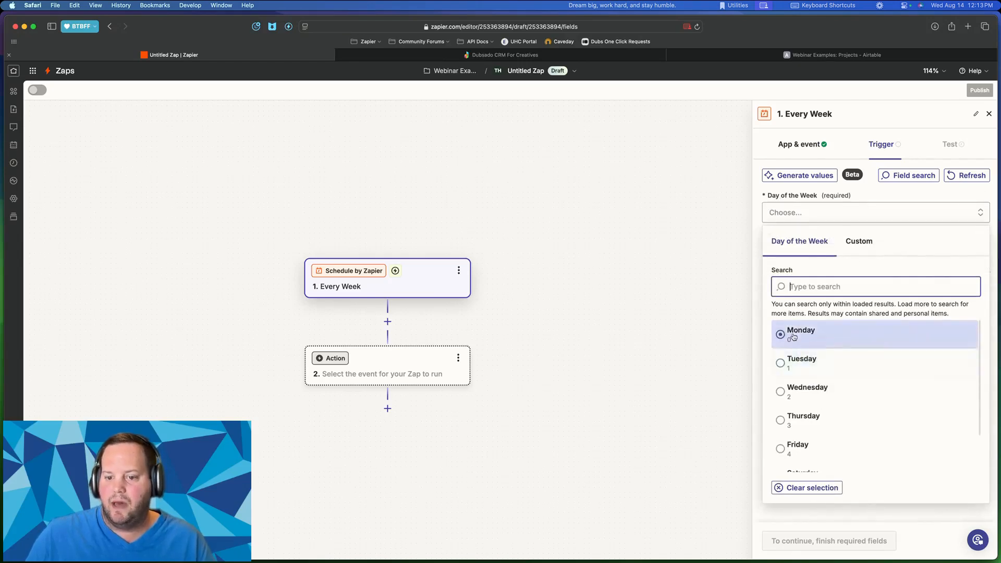
click(805, 339)
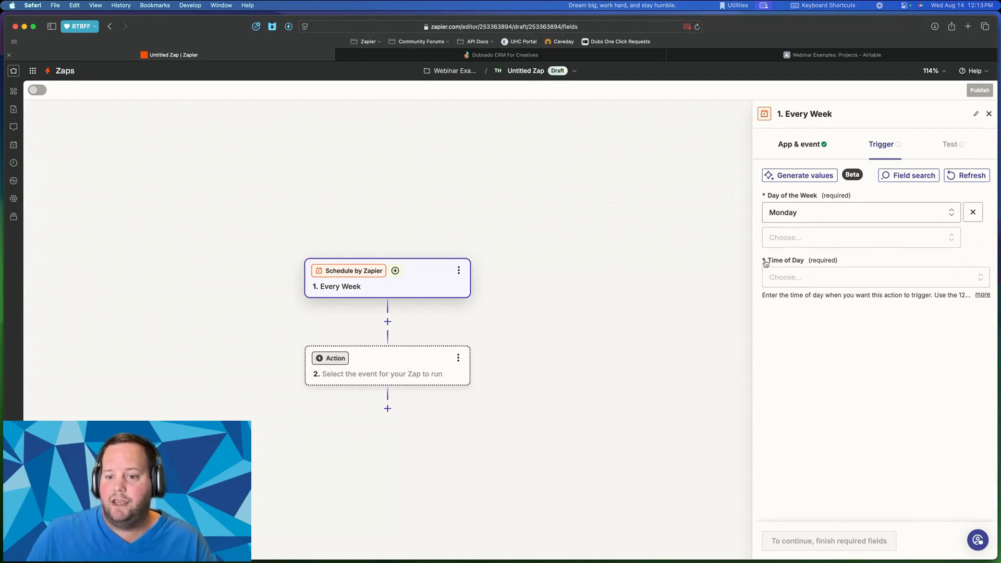
drag(771, 261, 821, 263)
click(916, 256)
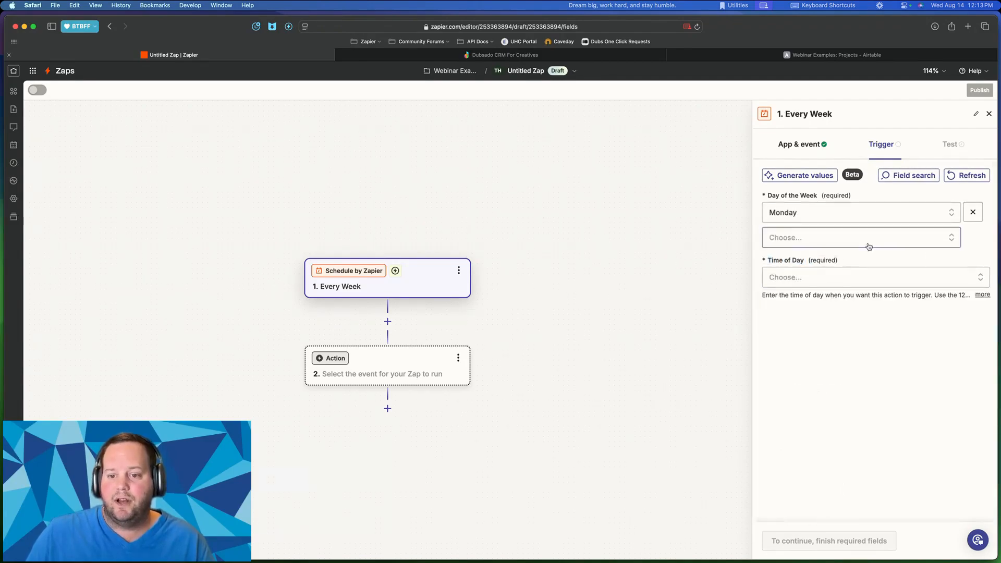
click(813, 241)
click(828, 446)
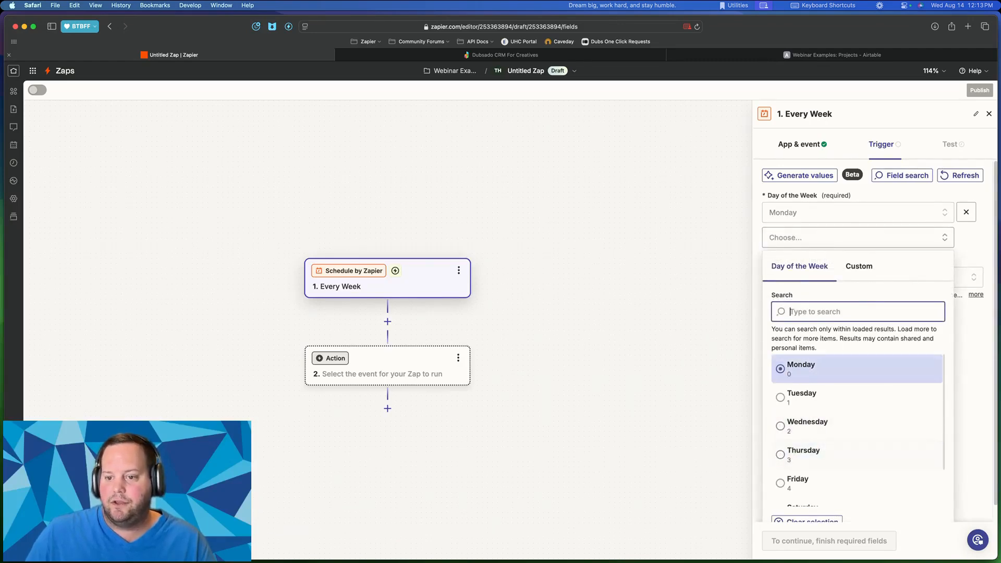
click(956, 251)
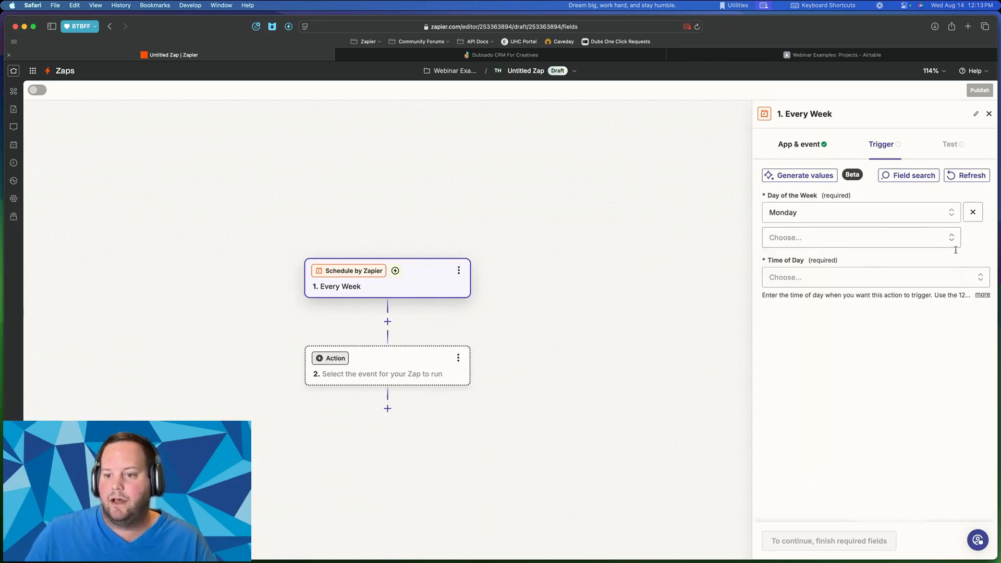
- Set the Time of Day to 8:15 AM and continue to testing
click(776, 277)
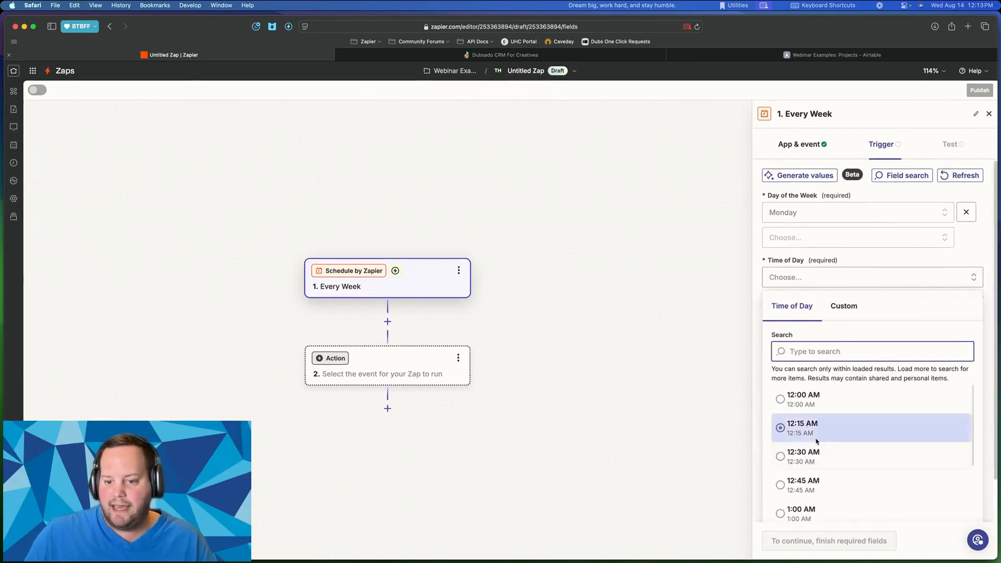
scroll(818, 440, down, 10)
scroll(822, 439, down, 10)
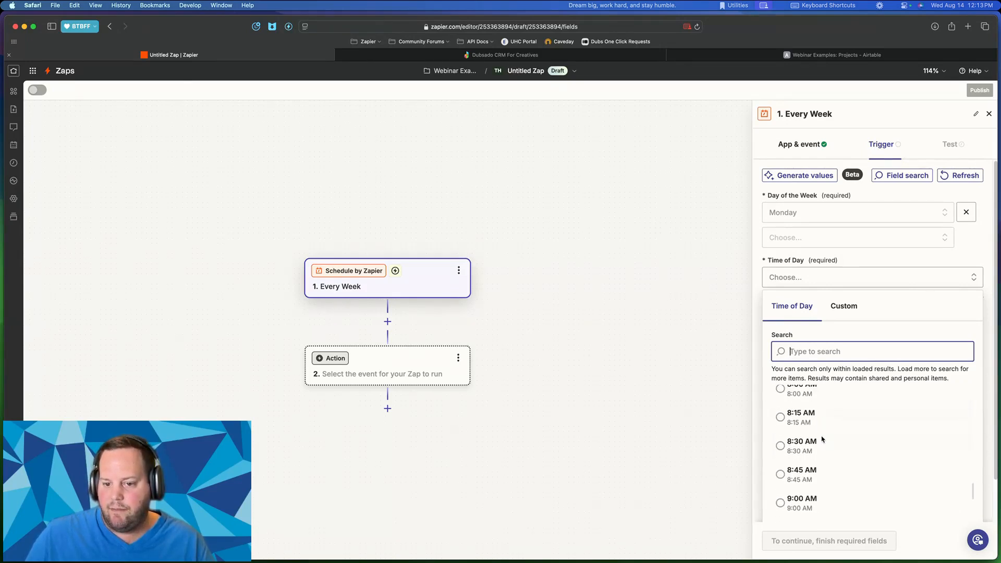
click(822, 439)
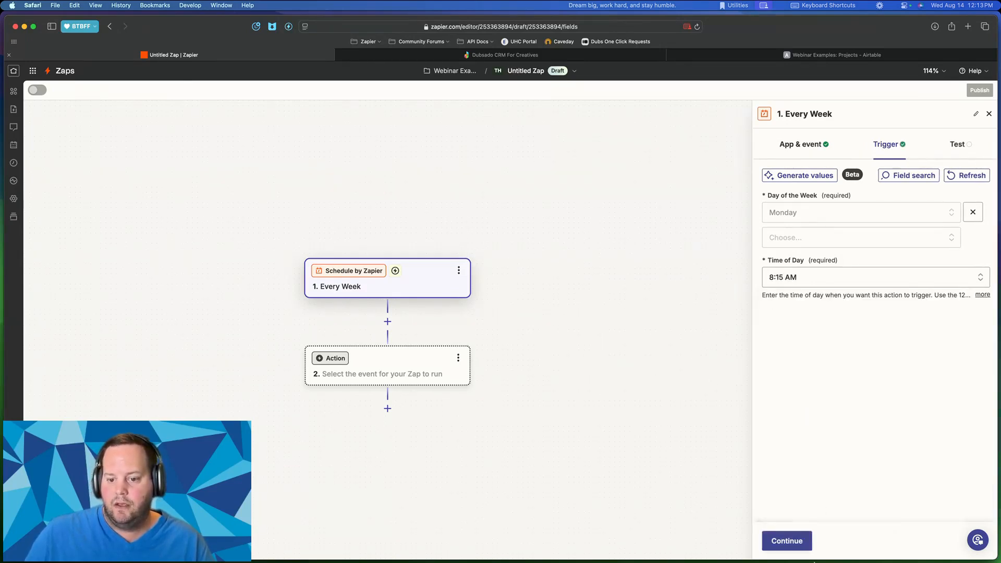
click(793, 540)
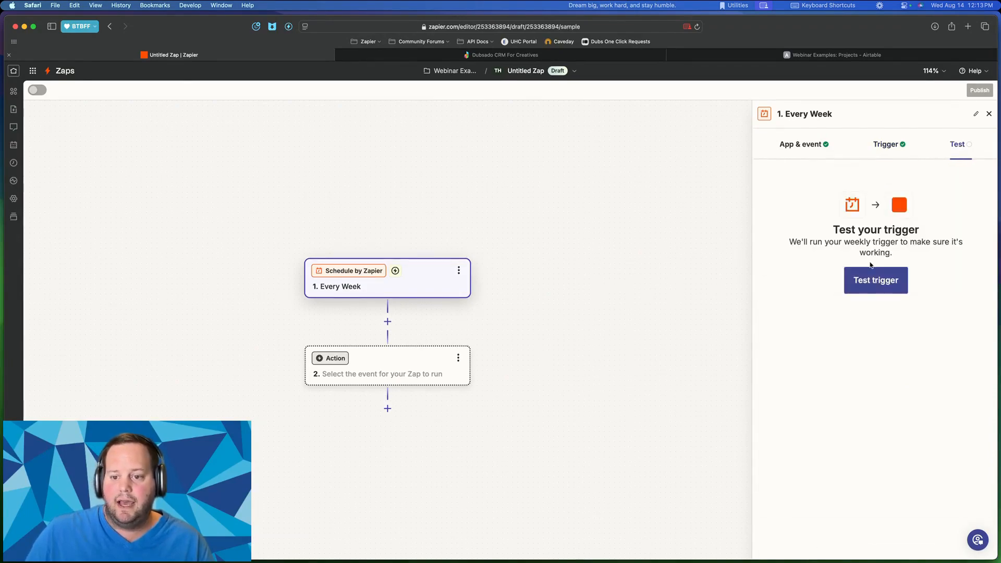
- Test the trigger and highlight the returned record's time values, including Time Minute
click(872, 288)
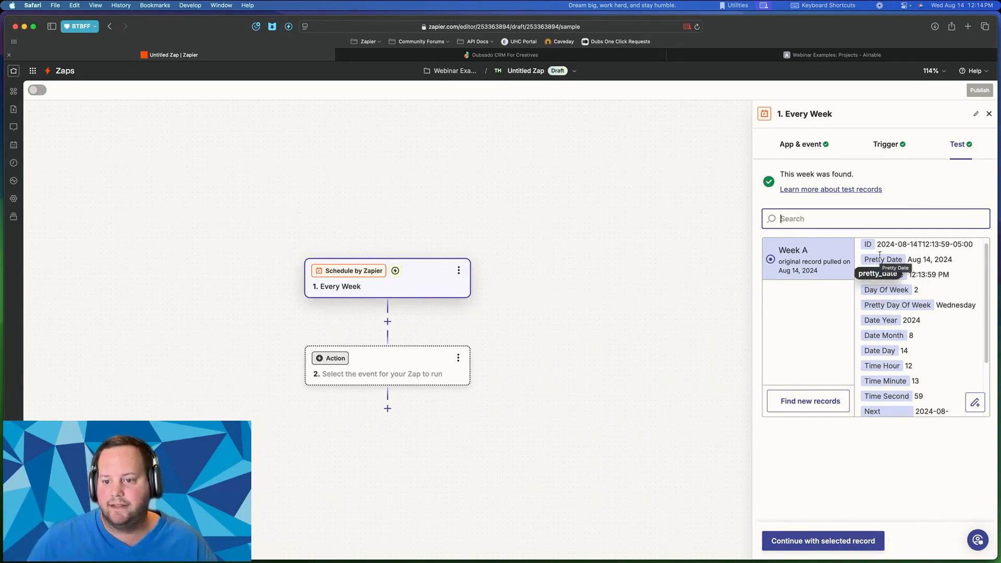
drag(922, 244, 932, 362)
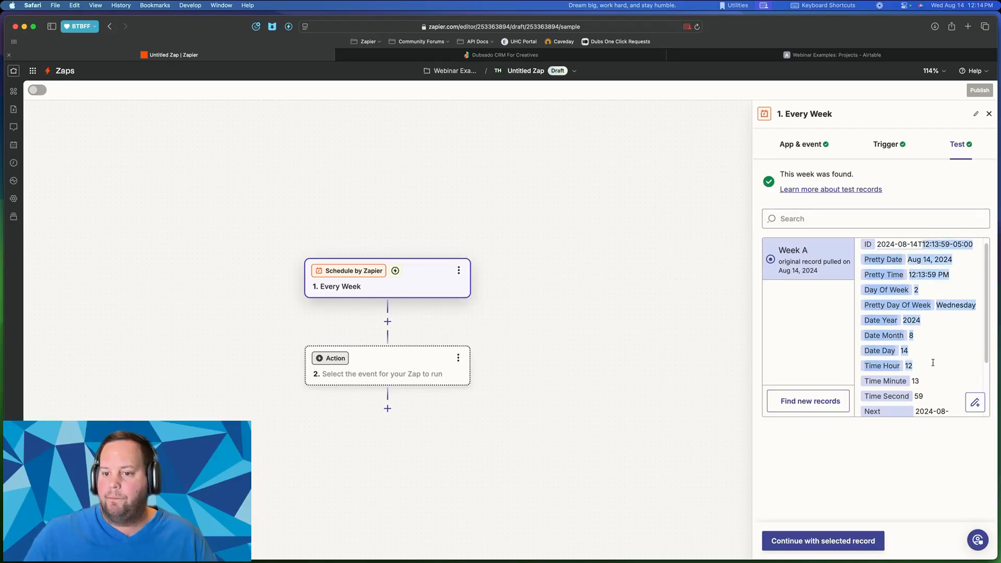
double_click(943, 378)
scroll(944, 378, down, 3)
scroll(944, 378, up, 3)
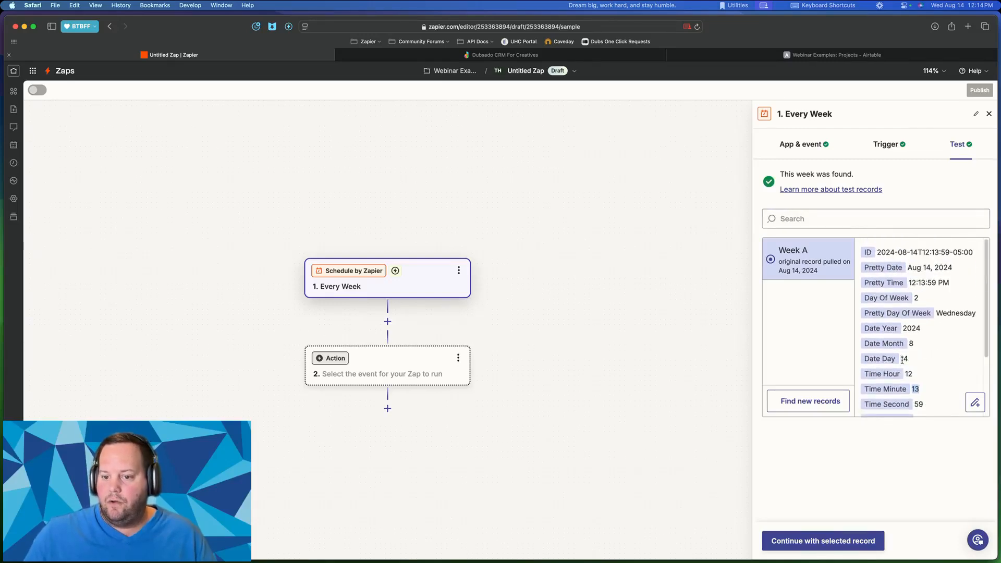
click(901, 360)
- Review the remaining fields of the Week A record, next occurring Aug 19, 2024 8:15 AM
scroll(902, 359, down, 1)
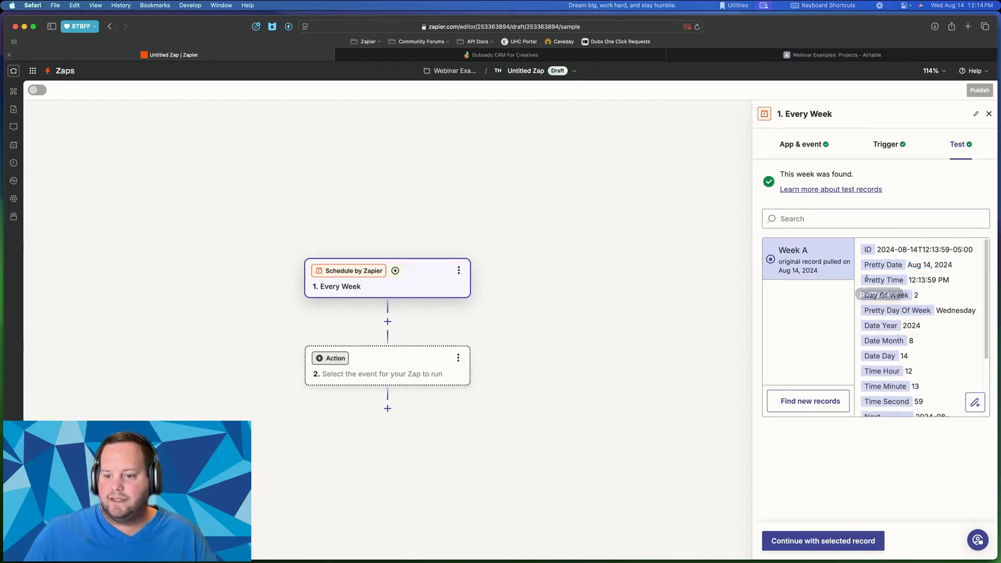
drag(866, 280, 933, 280)
drag(882, 341, 925, 344)
scroll(933, 336, down, 1)
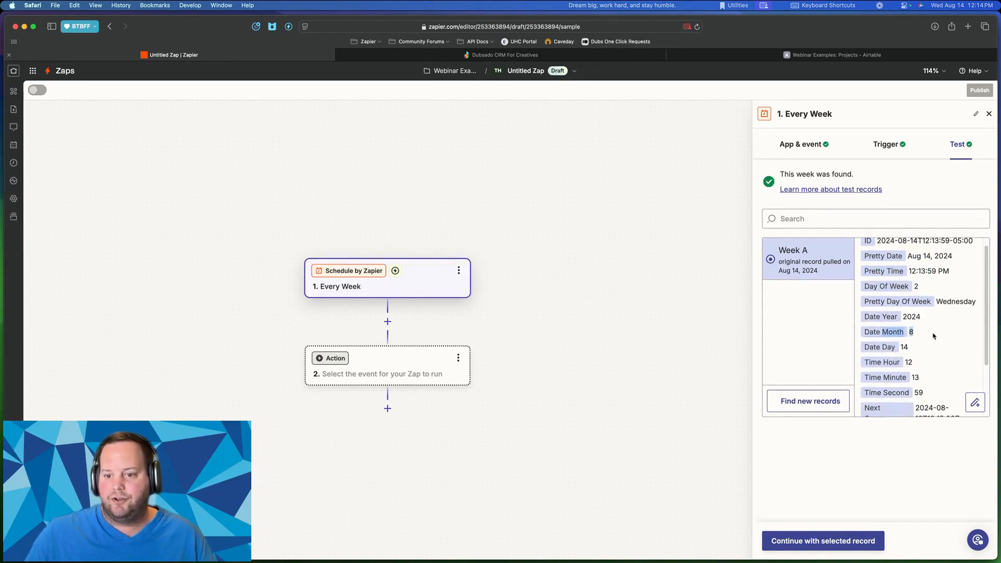
scroll(933, 336, down, 1)
scroll(936, 284, down, 3)
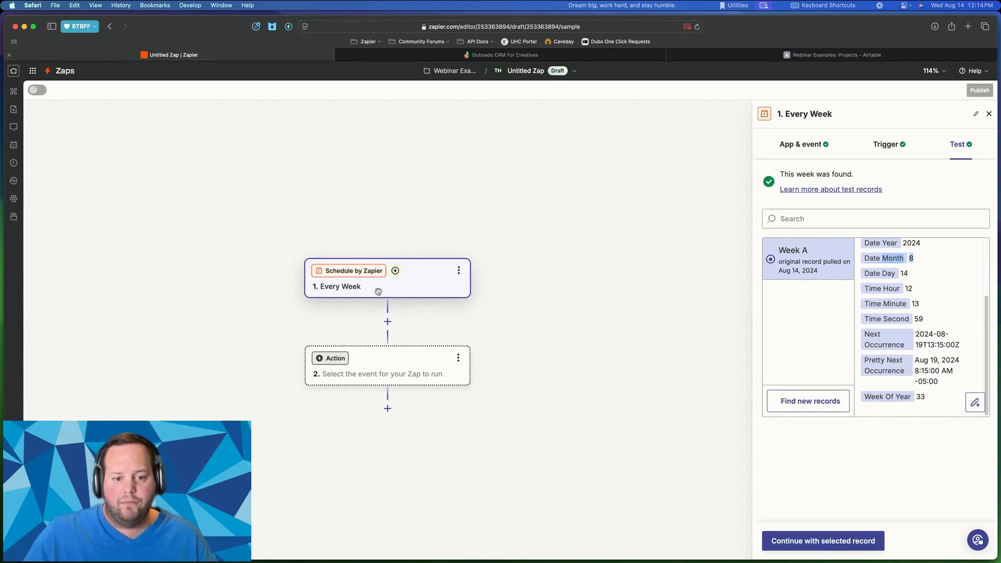
scroll(385, 283, down, 1)
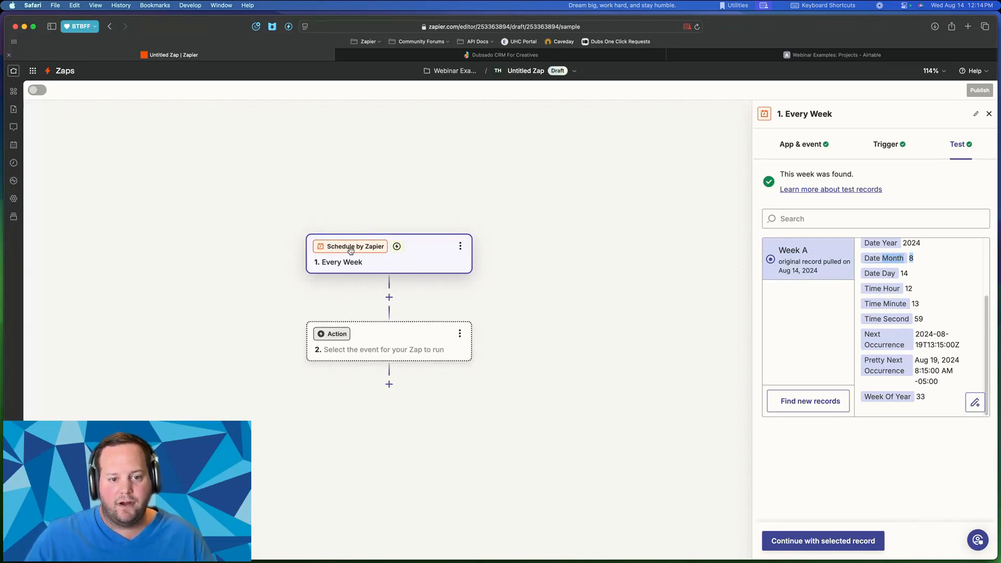
scroll(385, 286, down, 2)
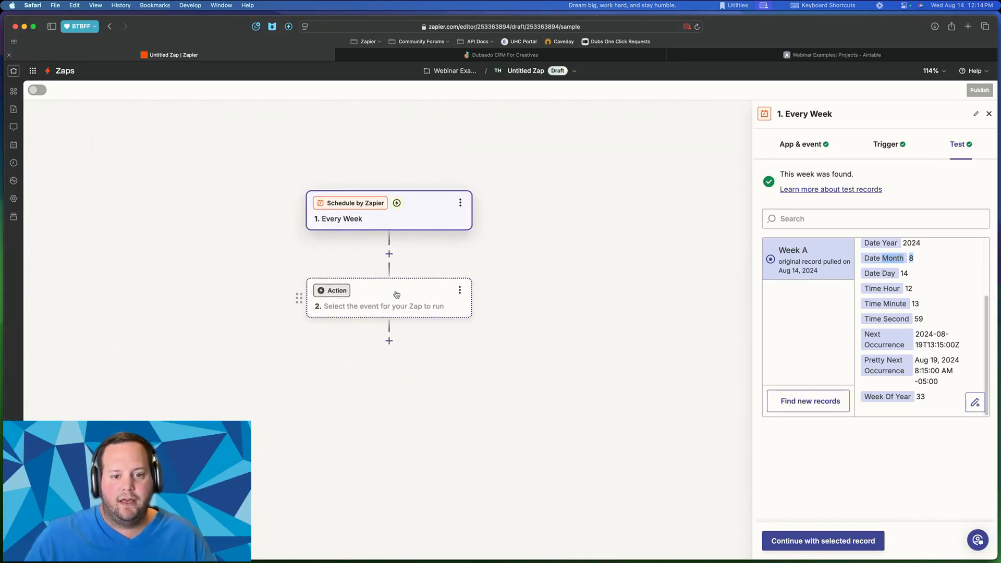
- Append 'on Monday at 8:15' to the schedule step's name, making 'Every Week on Monday at 8:15am'
click(460, 203)
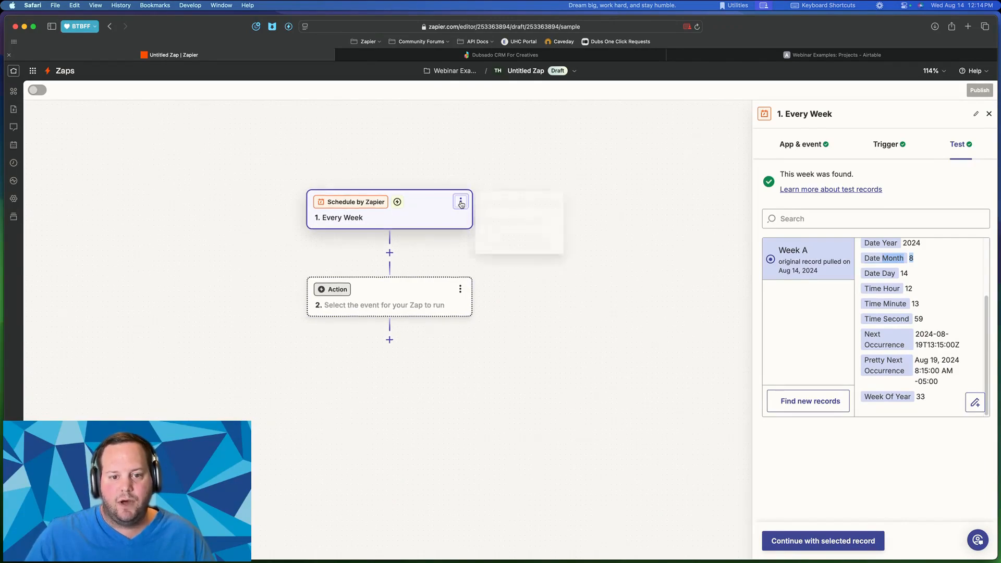
click(513, 203)
click(334, 179)
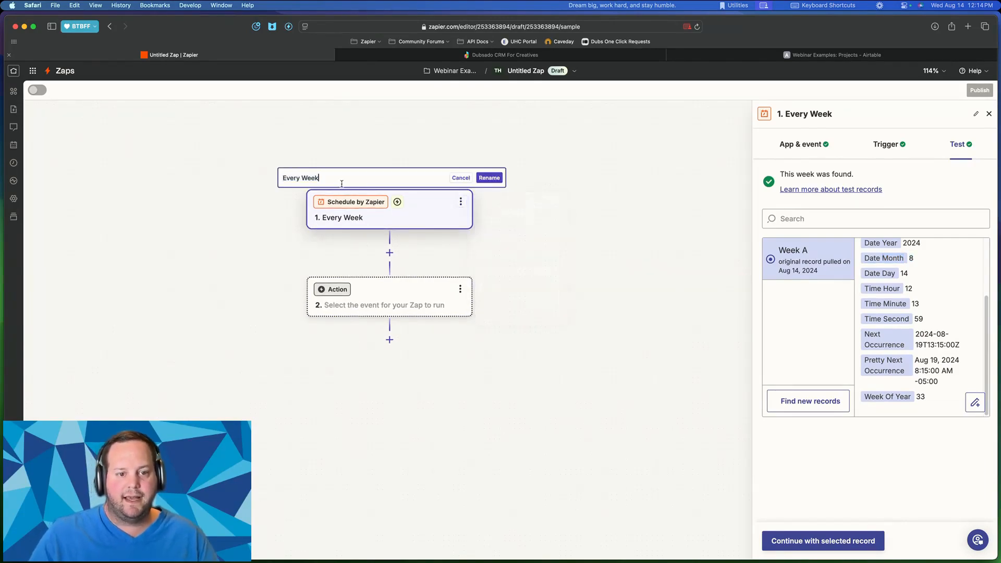
text(on Monday at)
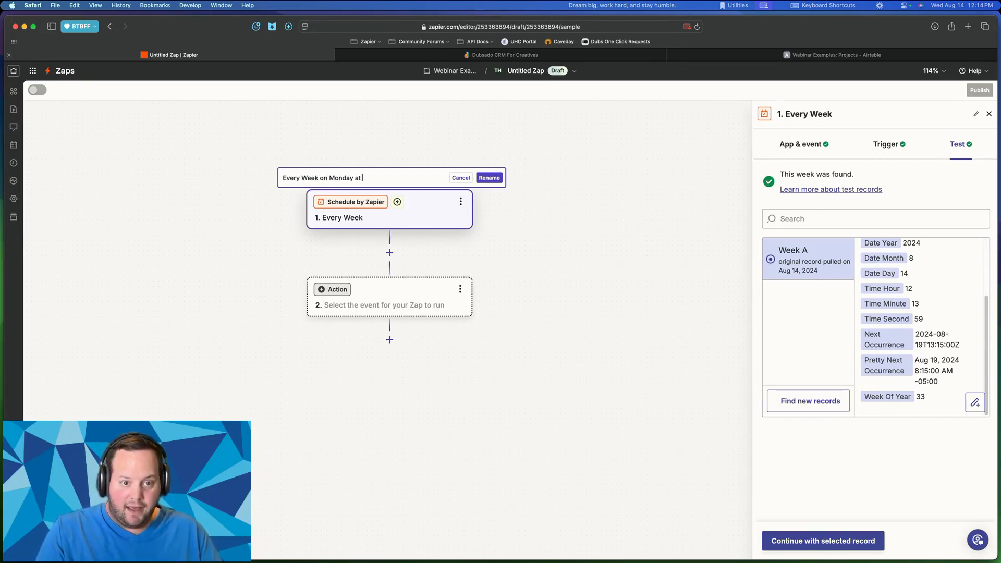
text( 8:15am)
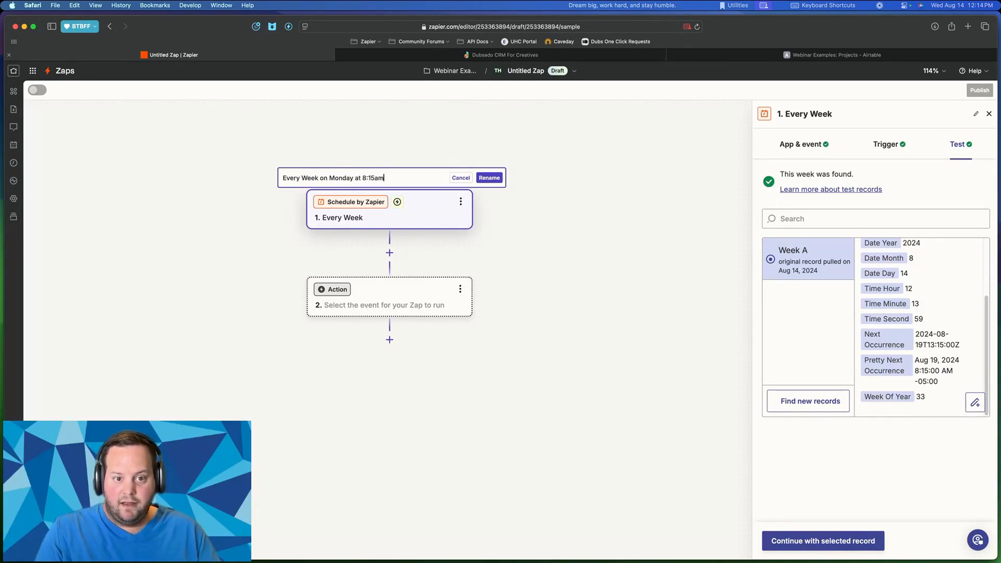
click(491, 178)
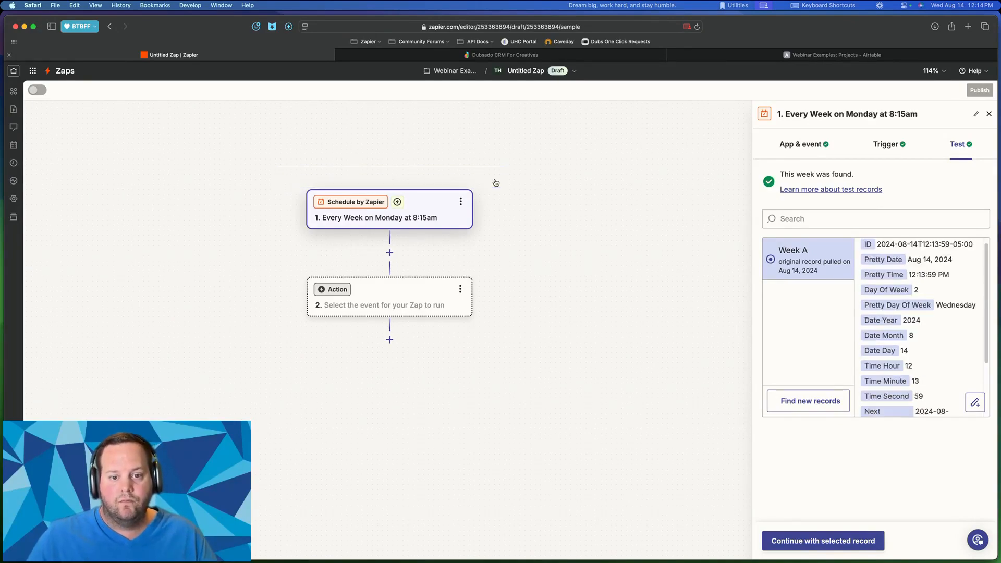
click(393, 290)
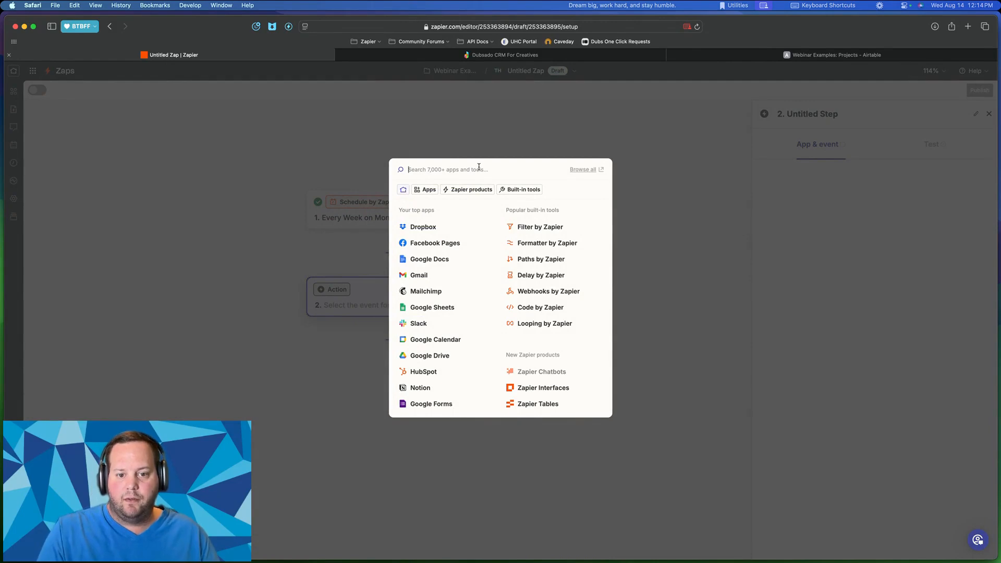
- Search 'by zapier' for step 2's app and select SMS by Zapier
text(by zapier)
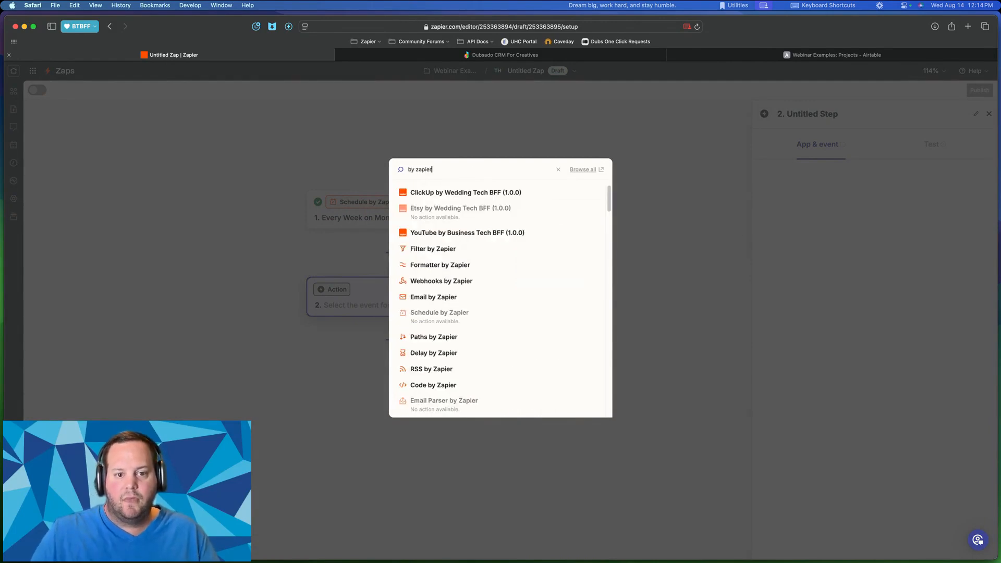
scroll(411, 297, down, 2)
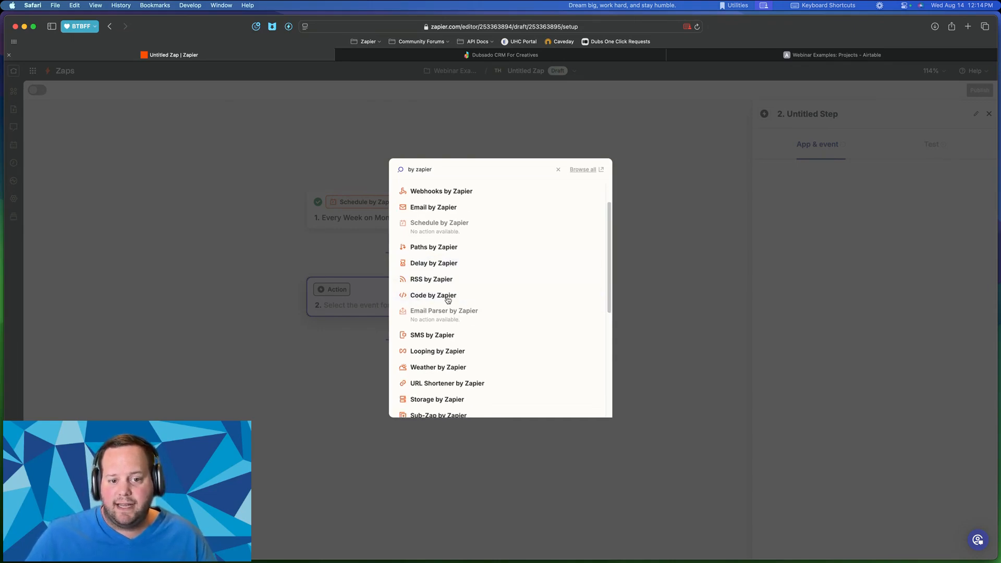
scroll(432, 267, down, 1)
scroll(432, 268, down, 3)
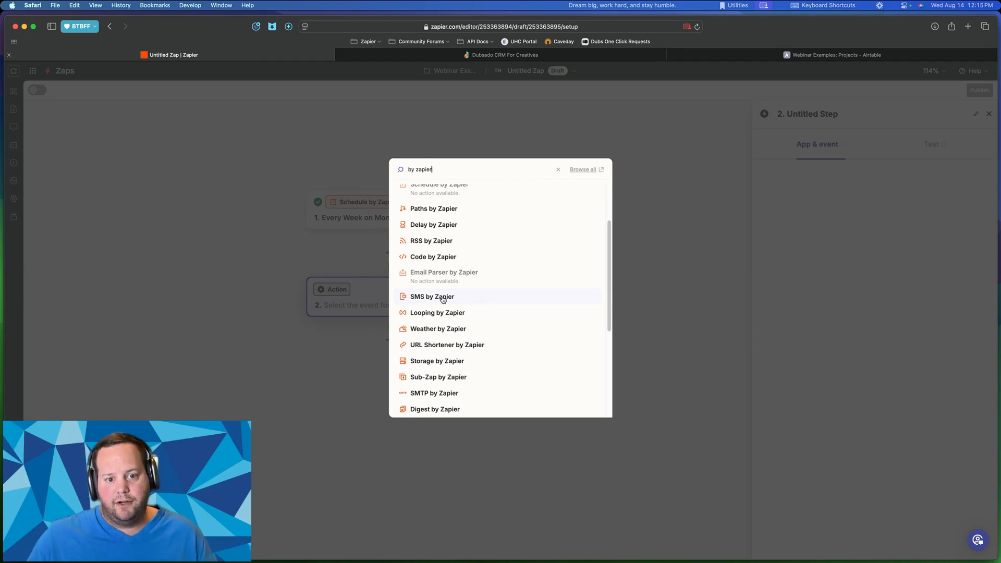
click(442, 299)
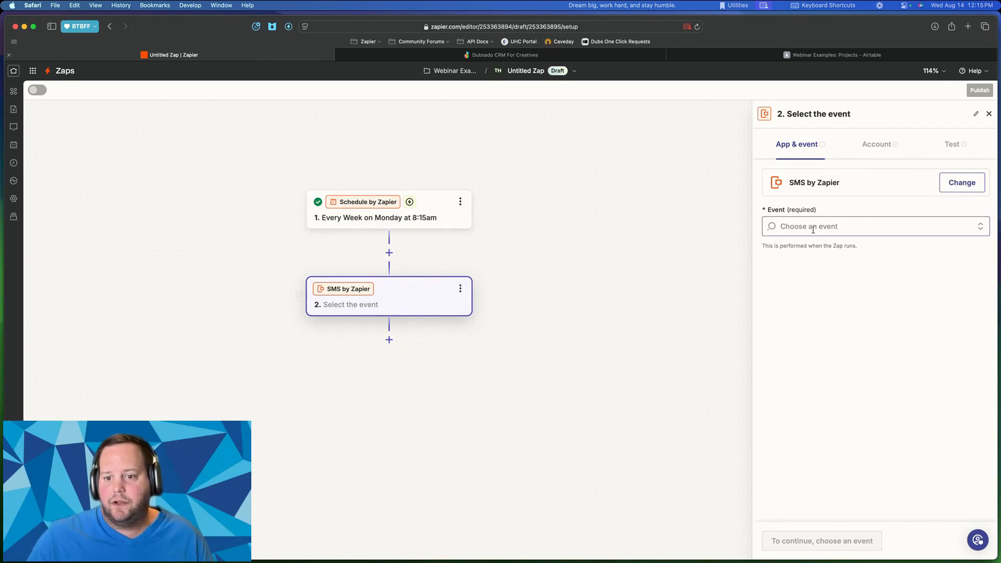
- Set step 2's event to Send SMS and connect the existing SMS account used in 4 Zaps
click(857, 225)
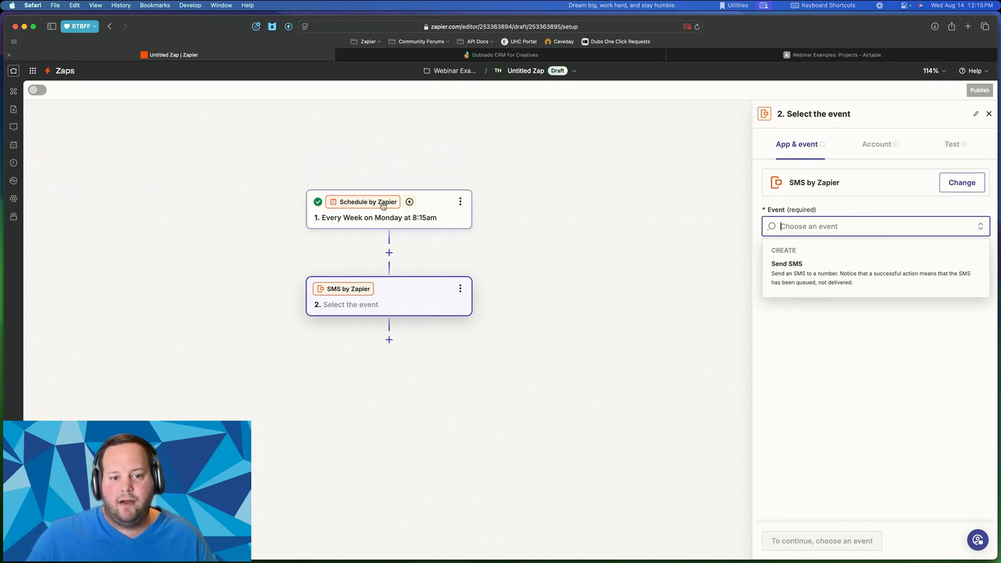
click(810, 267)
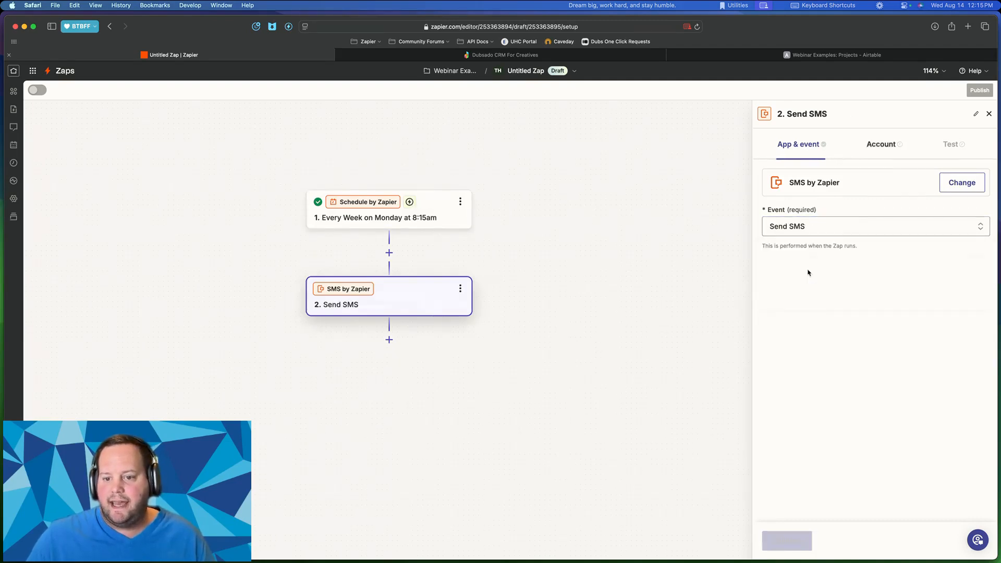
click(796, 540)
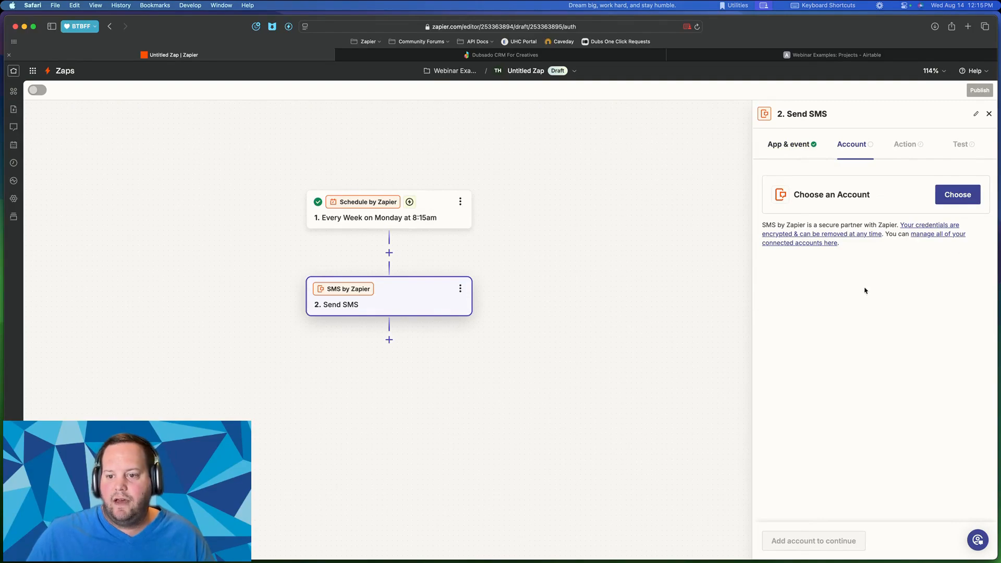
click(962, 197)
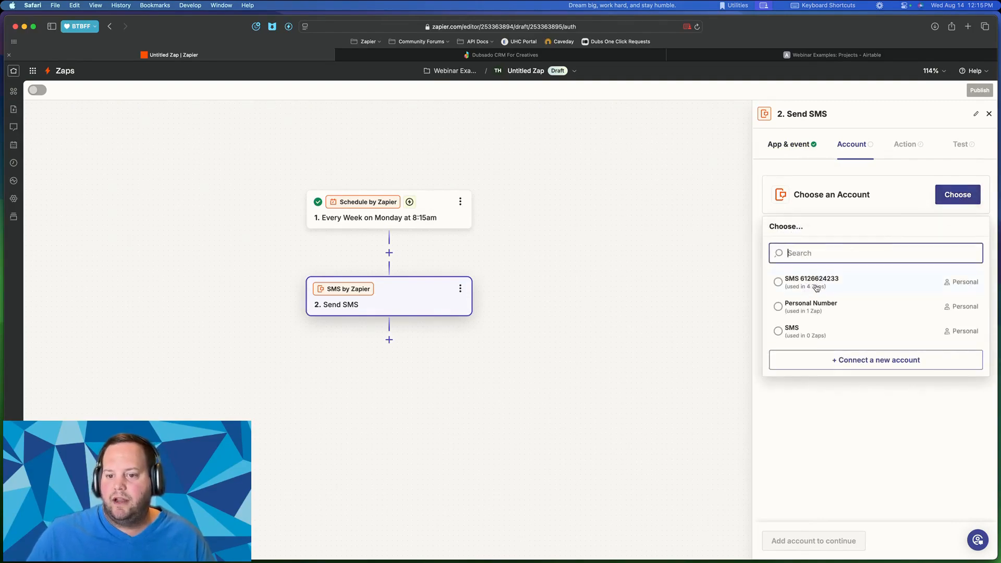
click(816, 284)
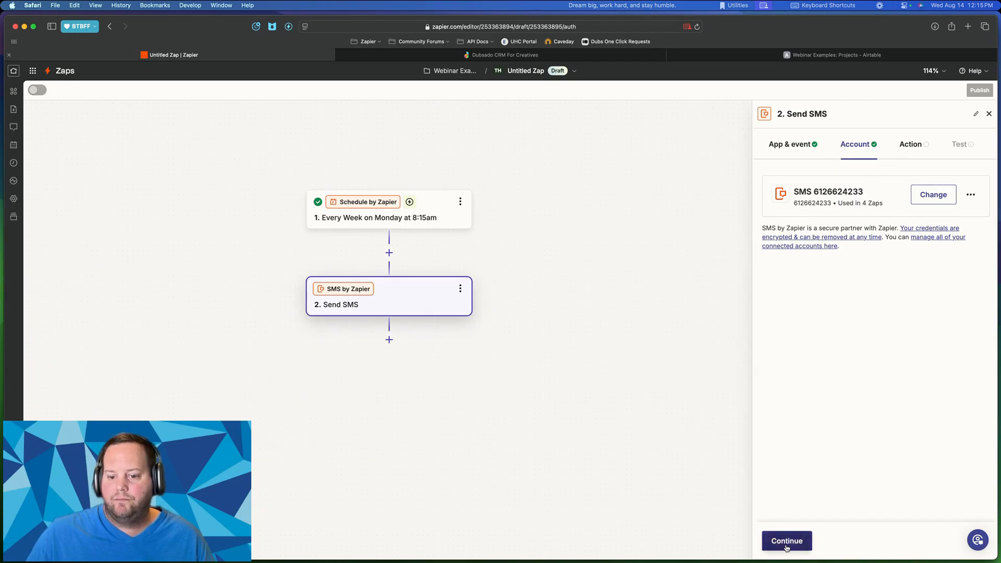
click(786, 545)
- Pick the sending phone number from the SMS step's From Number list
click(812, 241)
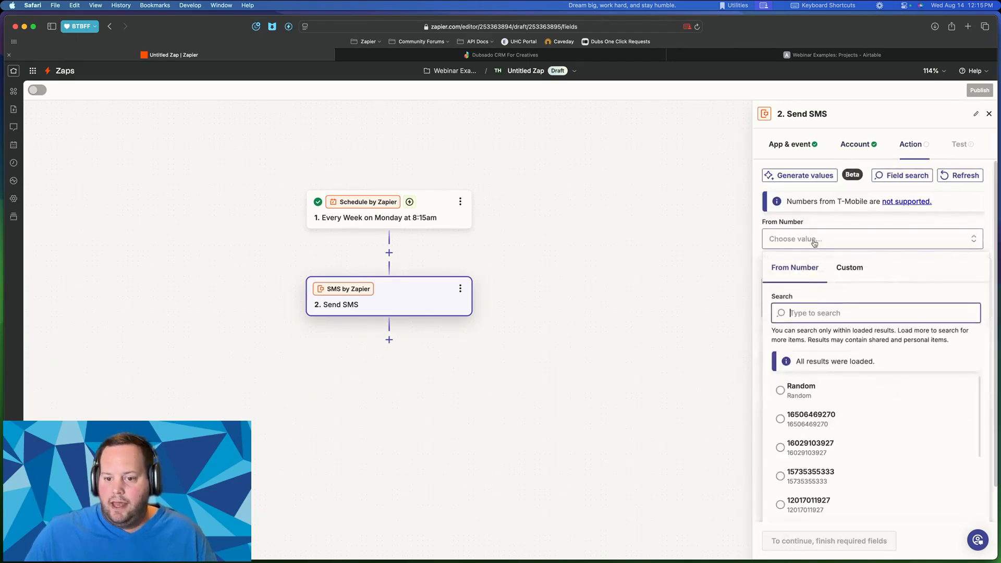
scroll(827, 412, down, 3)
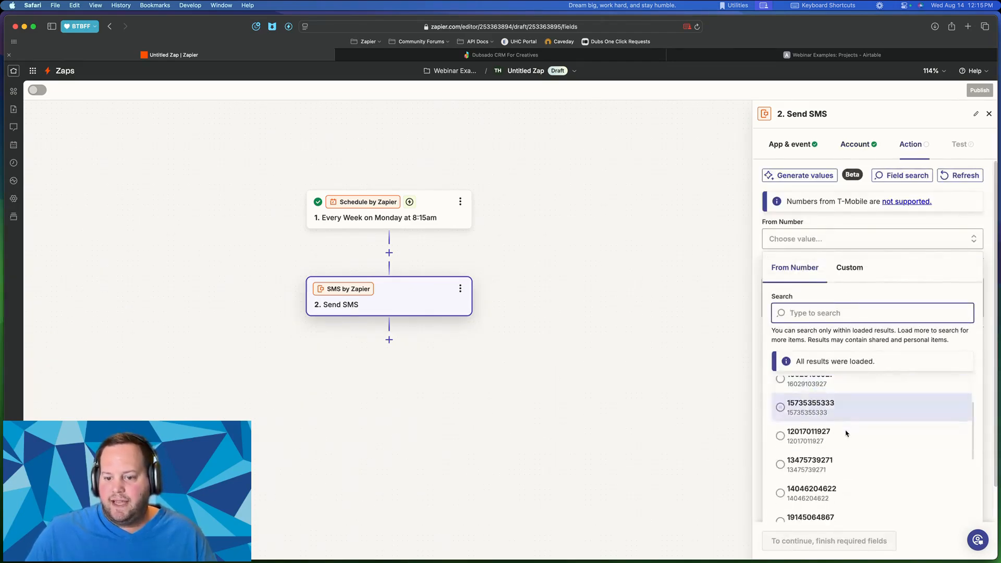
scroll(840, 420, up, 3)
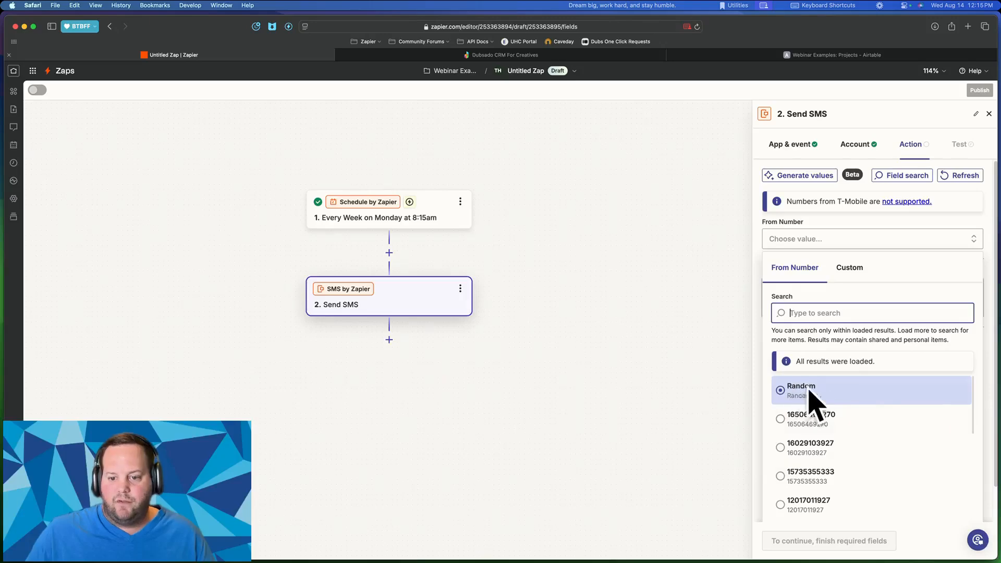
scroll(822, 396, down, 3)
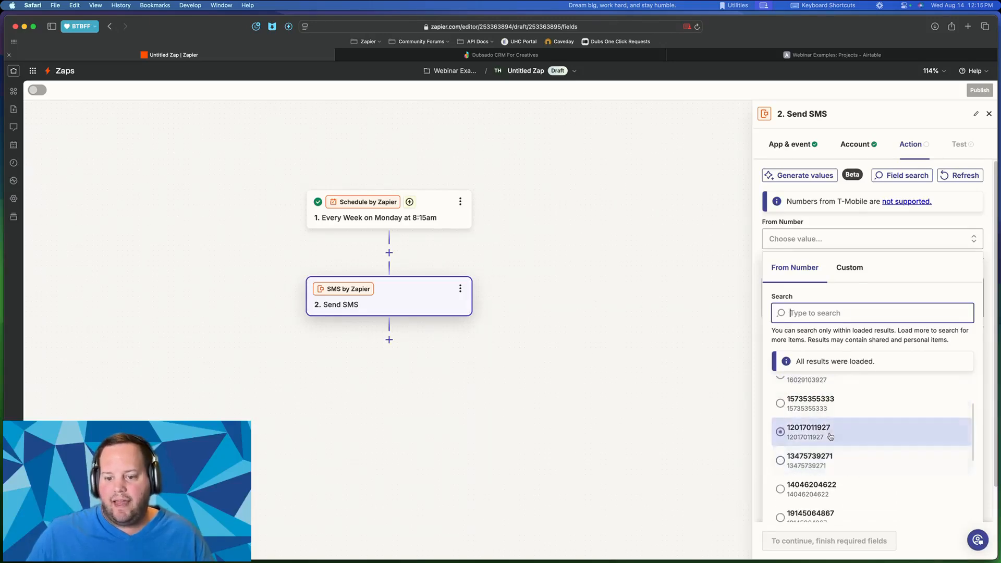
scroll(813, 438, down, 3)
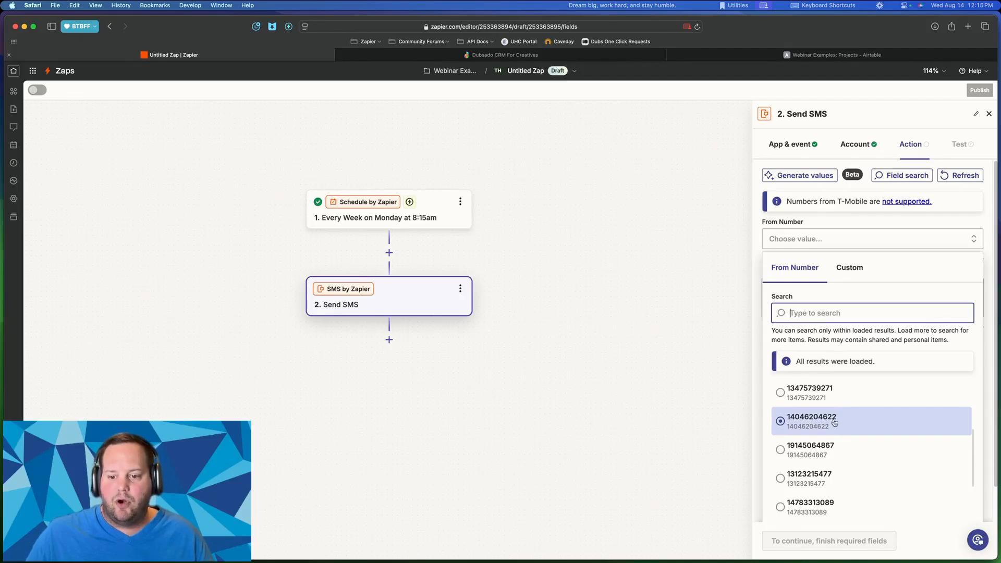
click(820, 421)
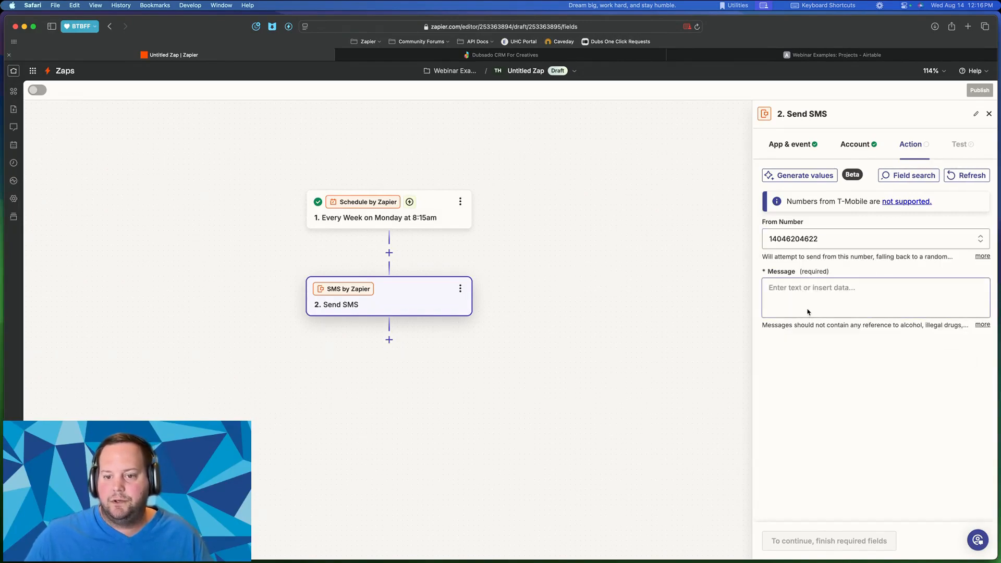
- Write the SMS greeting the recipient with 'Happy Monday! Let's have a great week.' and continue to testing
click(814, 293)
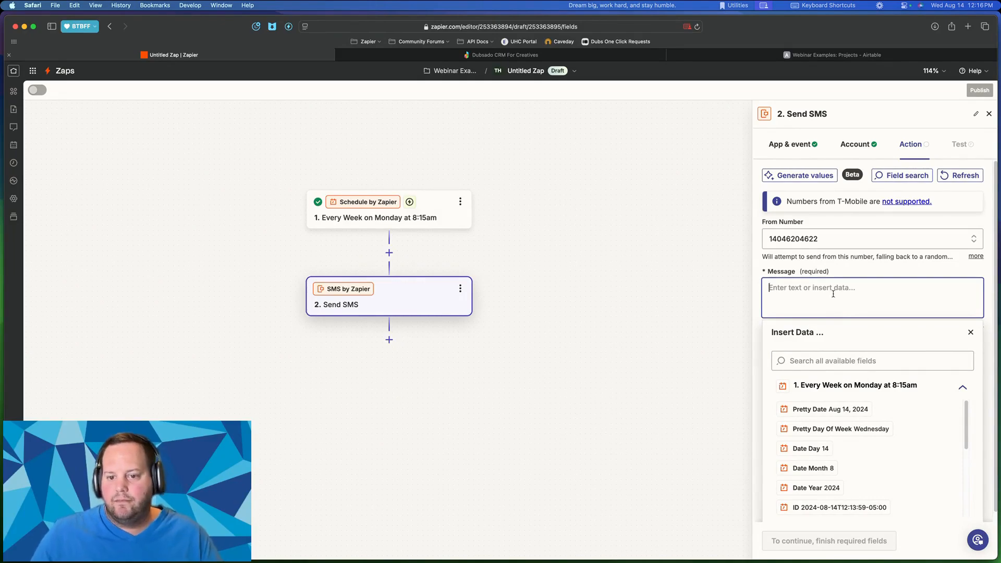
text(Hi Todd! )
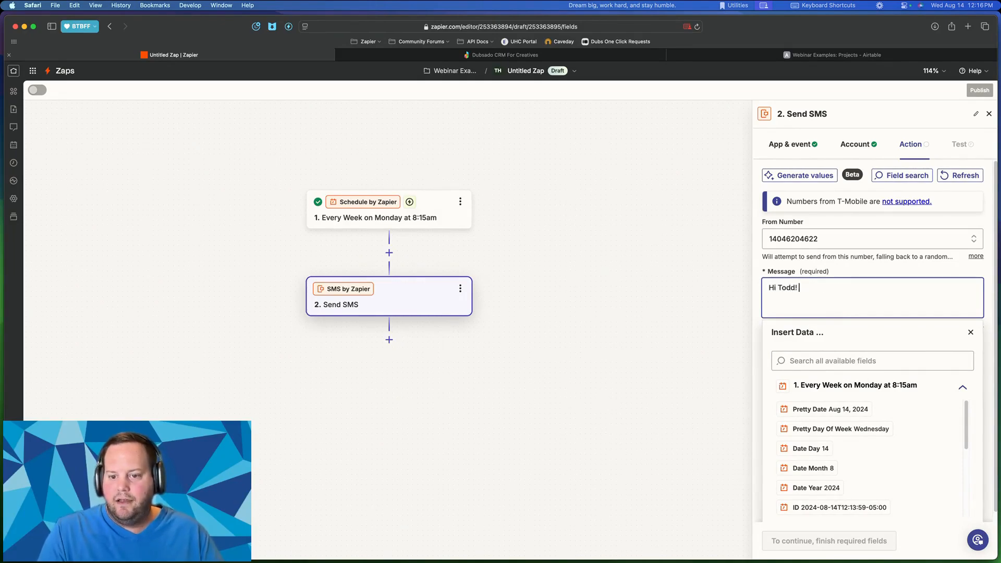
text(Happy Monday!)
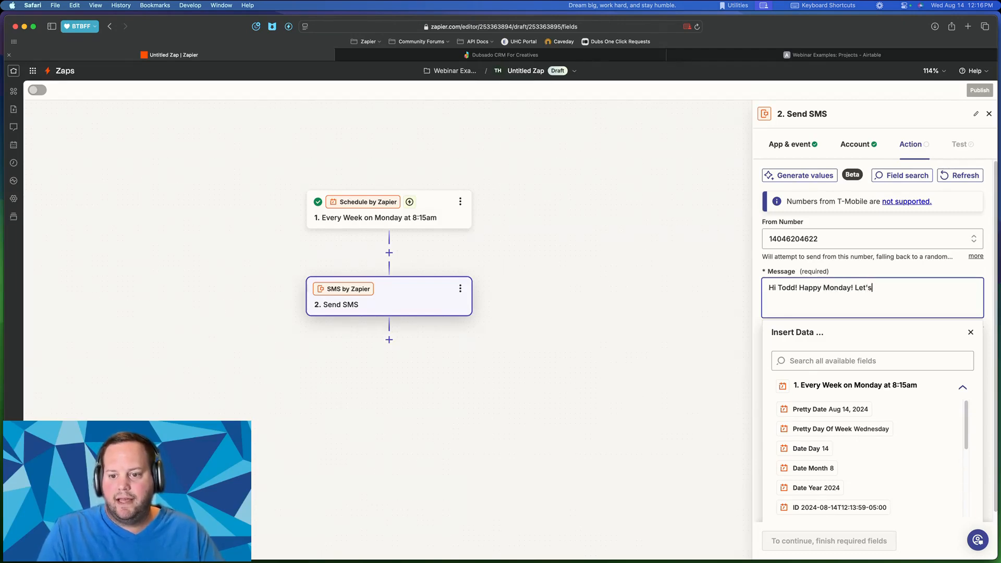
text( Let's have a great week.)
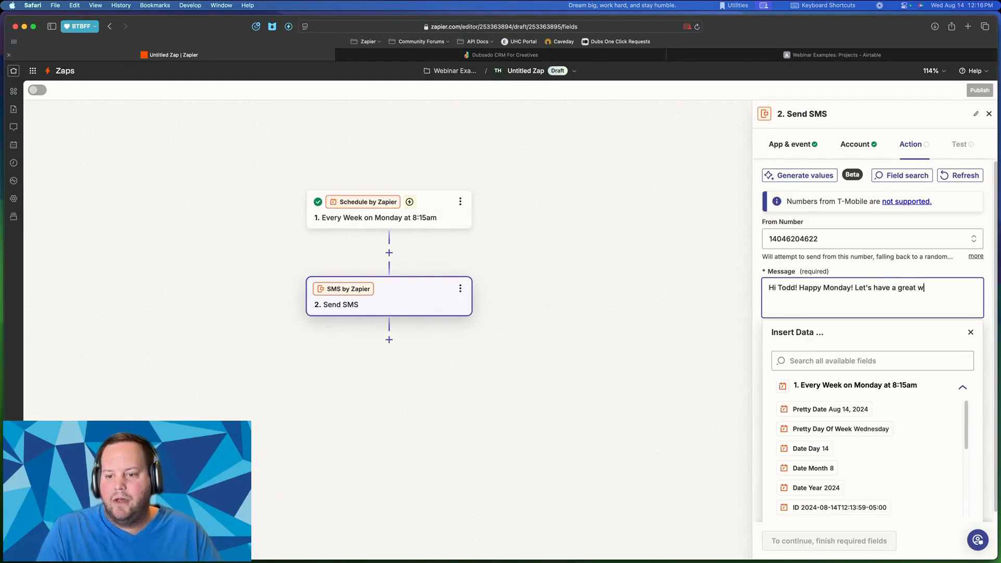
click(906, 274)
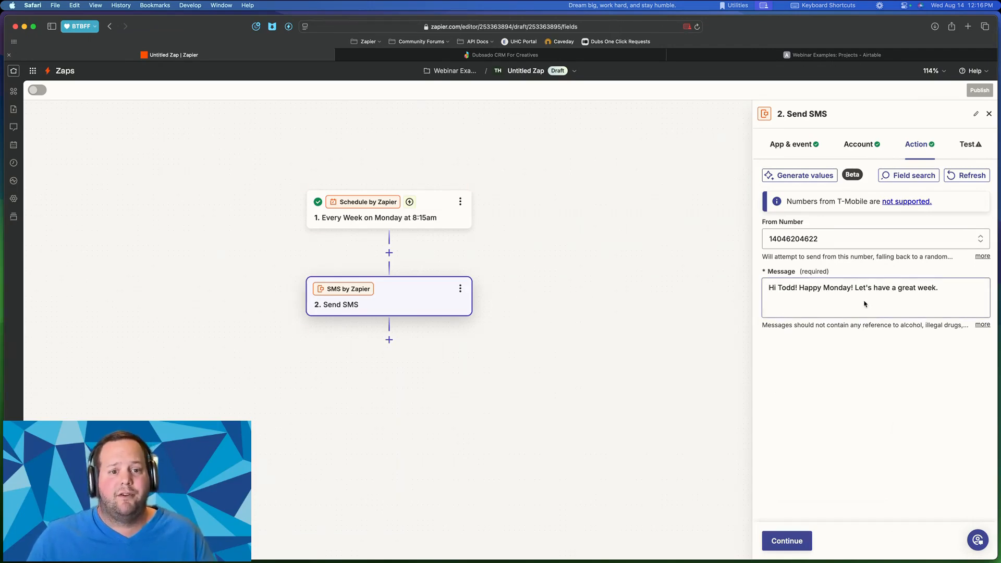
click(899, 291)
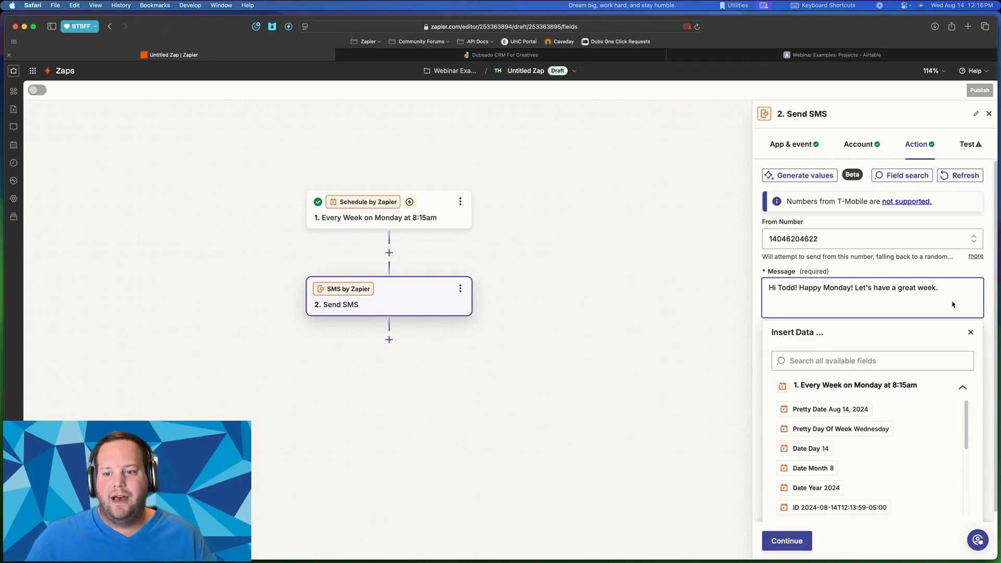
click(943, 276)
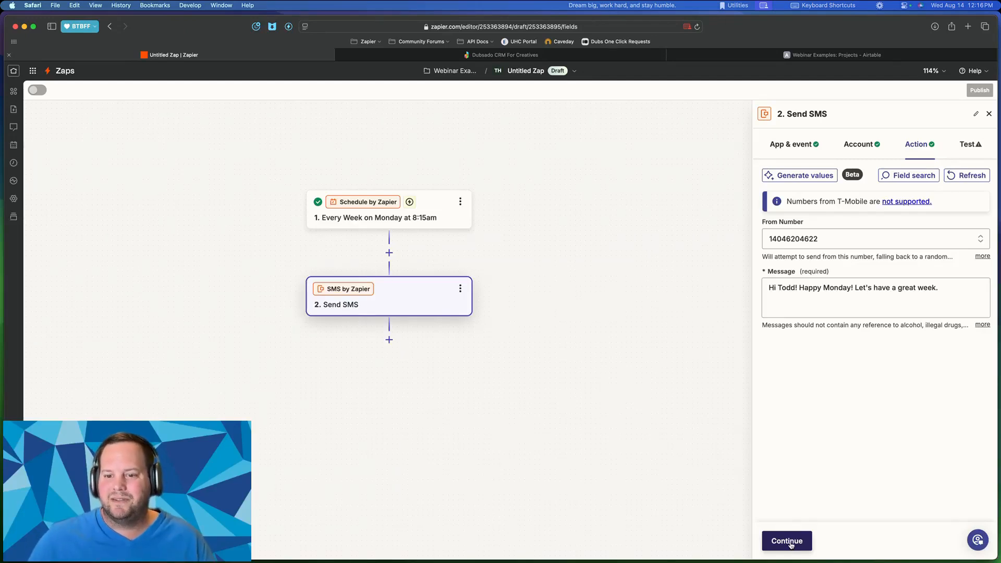
click(797, 305)
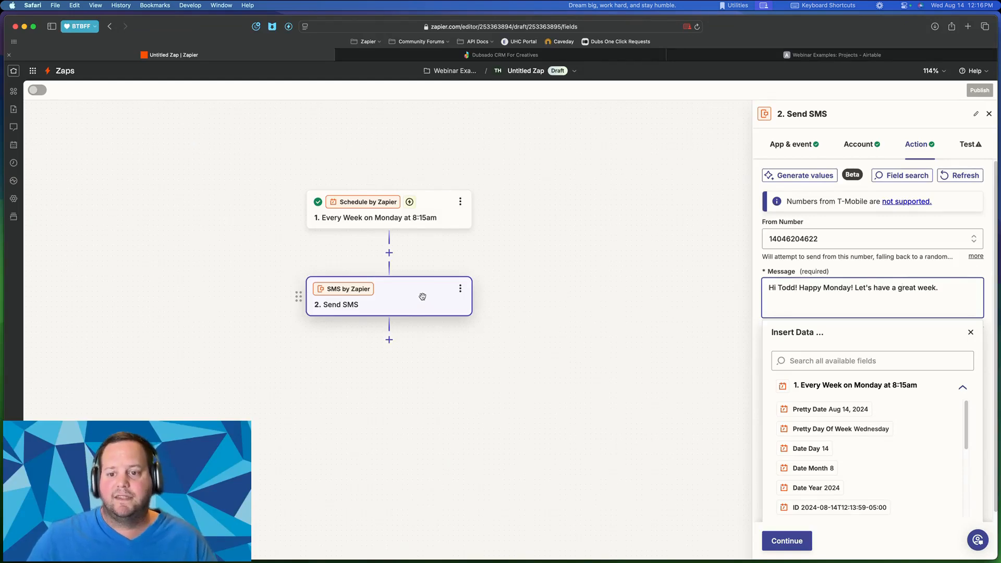
click(886, 258)
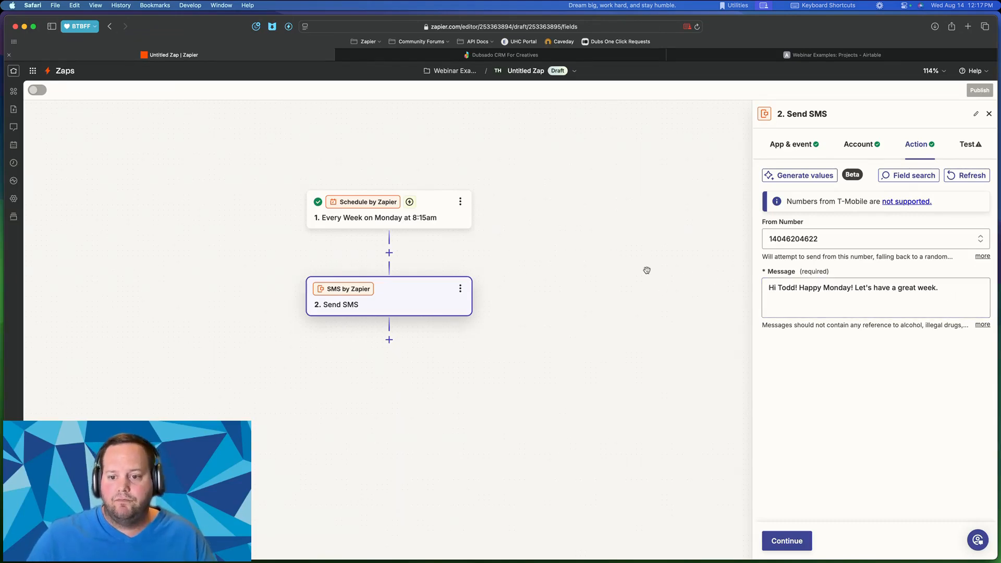
scroll(631, 263, down, 3)
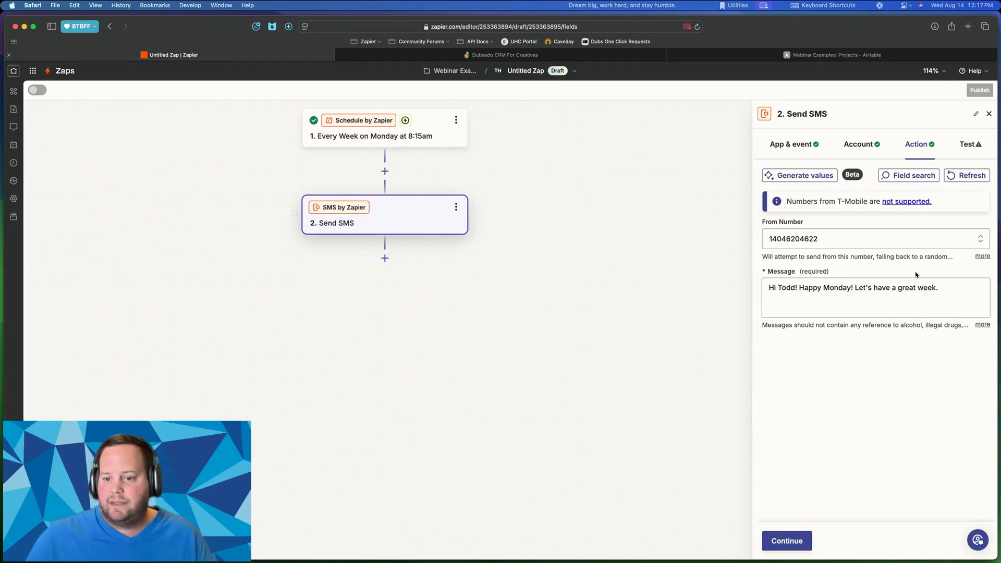
click(786, 541)
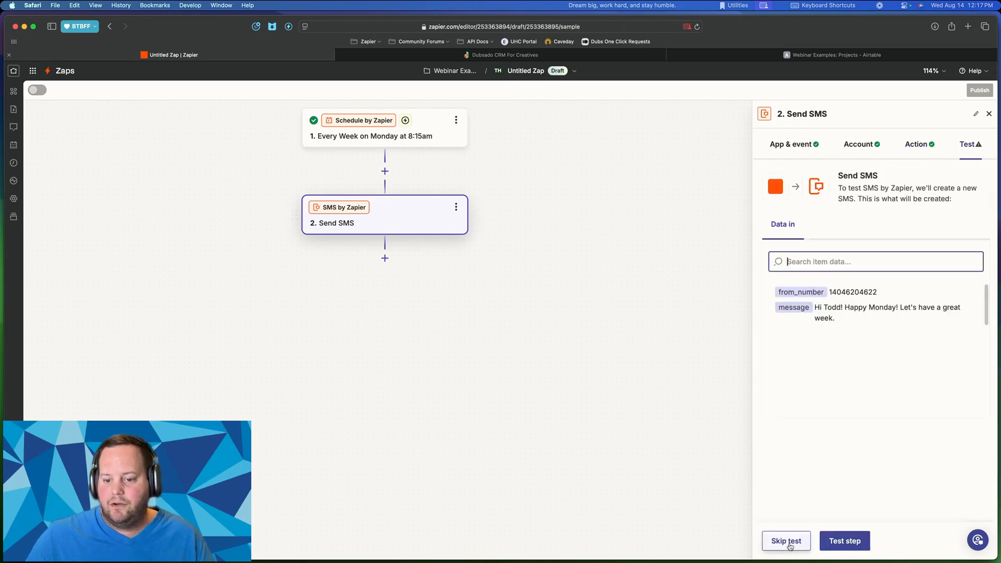
- Send a test SMS and confirm the happy-Monday text arrived in OpenPhone
click(835, 540)
mouse_move(304, 562)
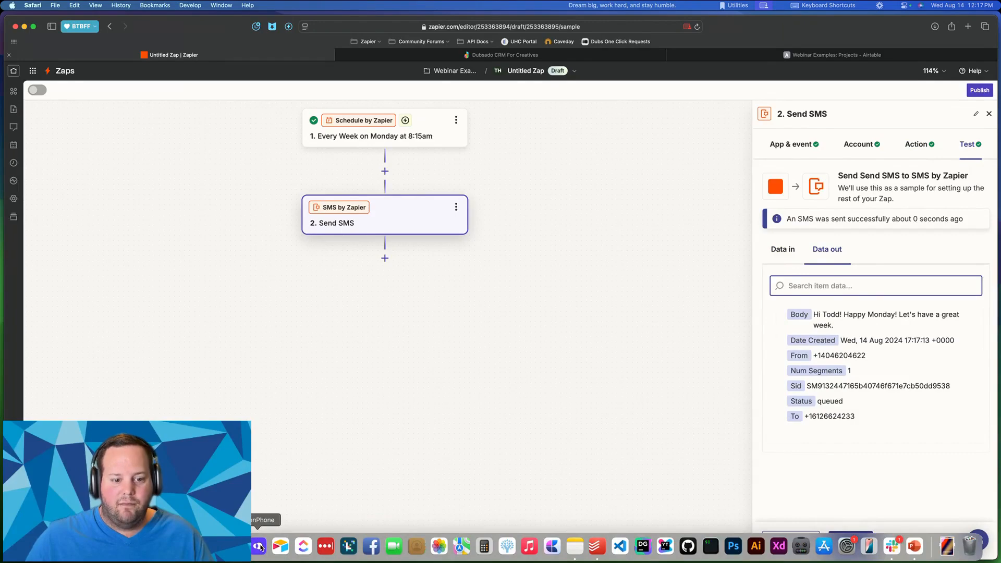
click(259, 546)
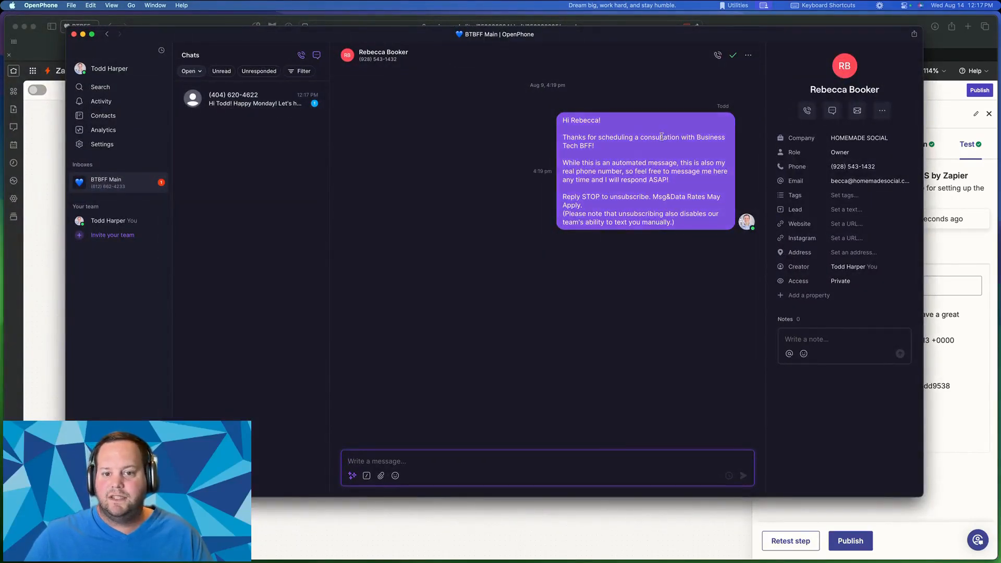
click(275, 105)
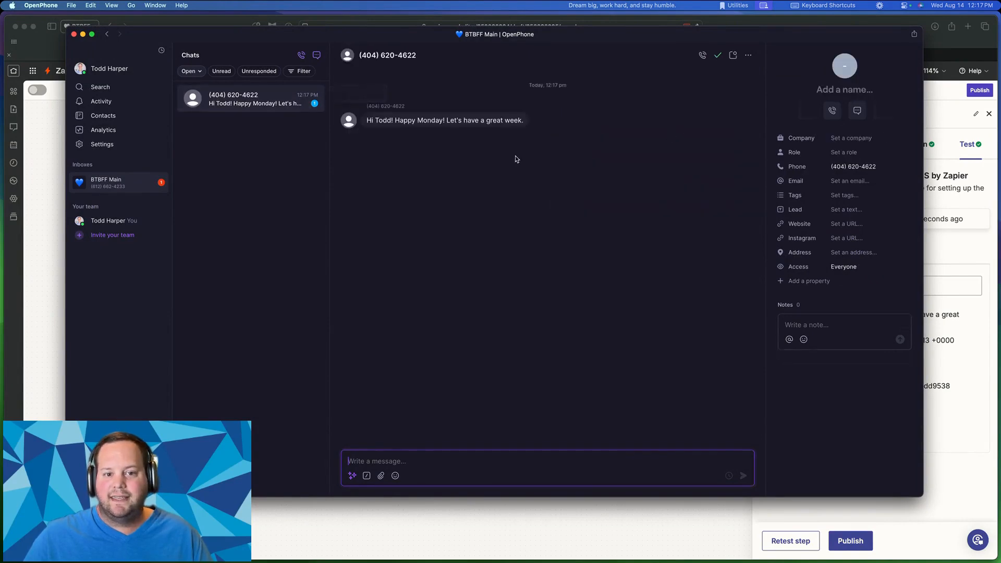
click(490, 122)
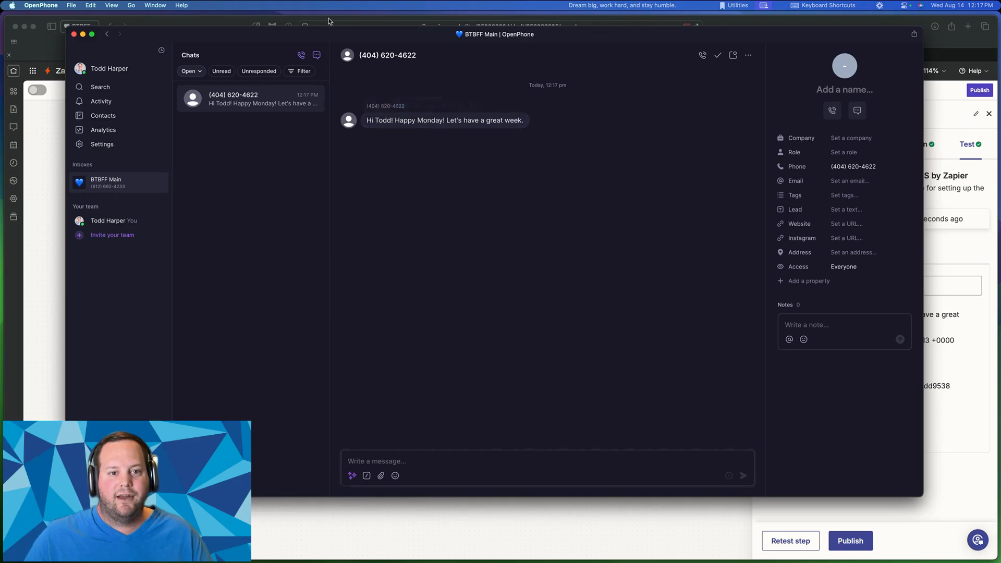
drag(294, 36, 0, 39)
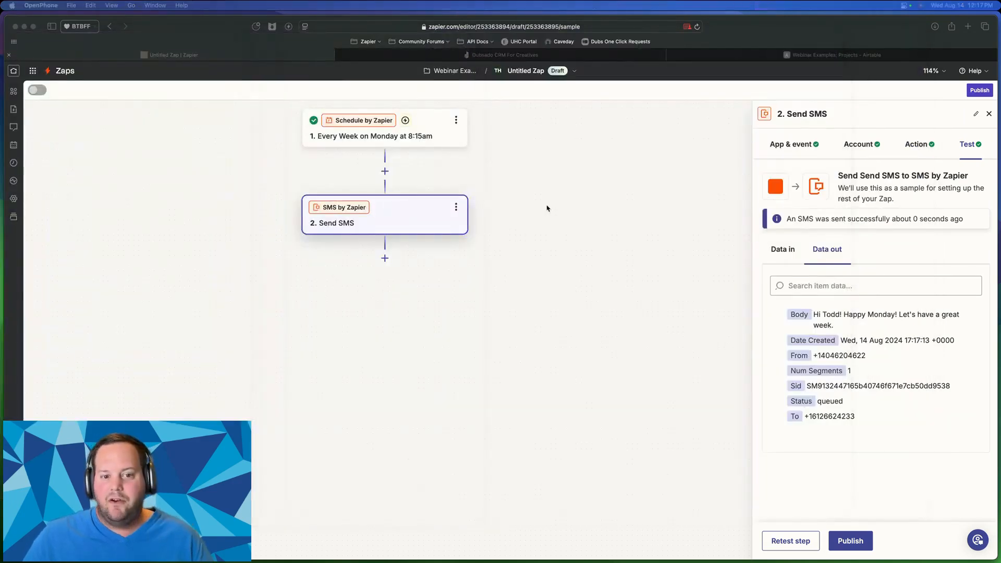
- Add a new action step below Send SMS to bring up the app picker
click(431, 286)
click(389, 260)
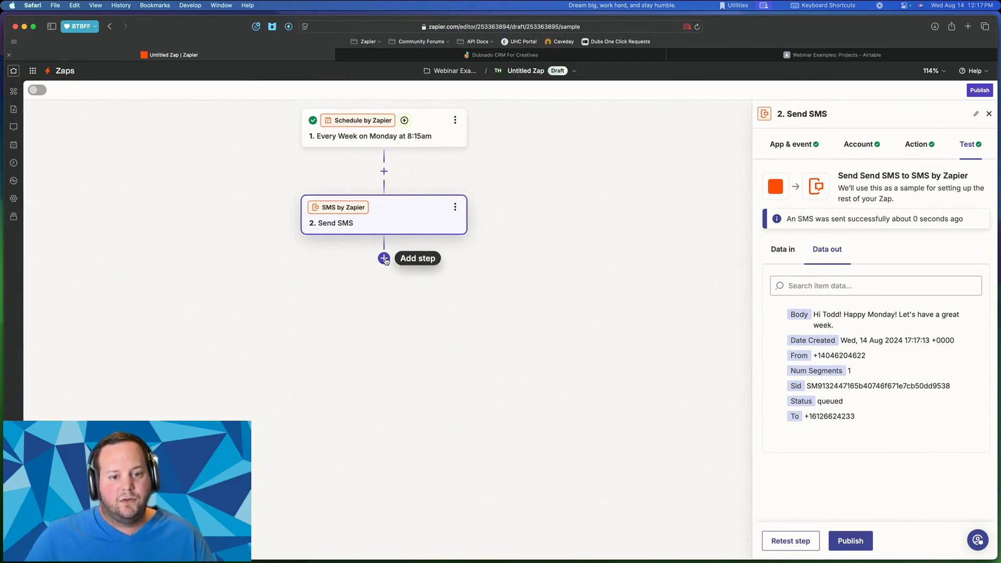
click(390, 259)
key(ctrl+Up)
key(ctrl+Up)
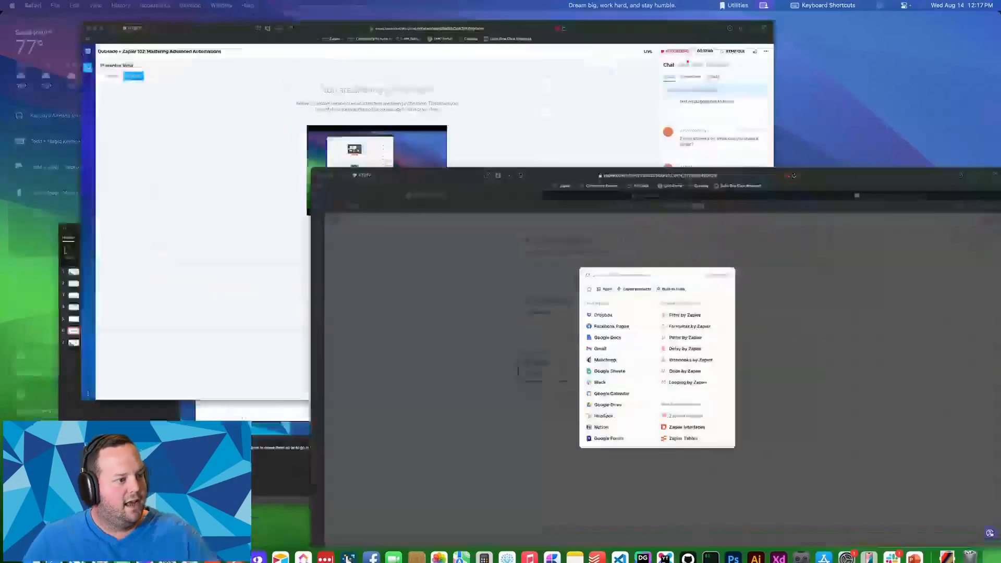
key(ctrl+Up)
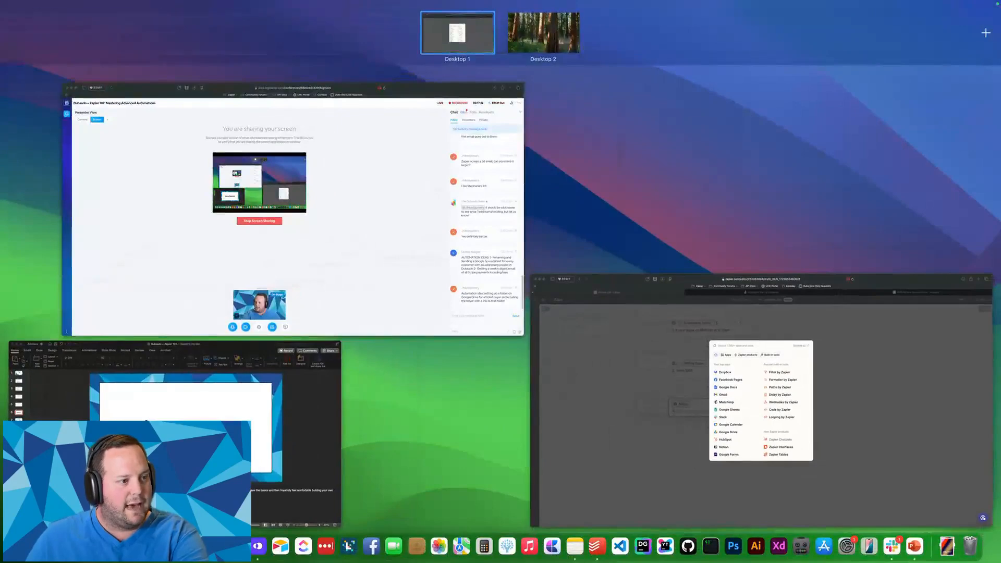
key(ctrl+Up)
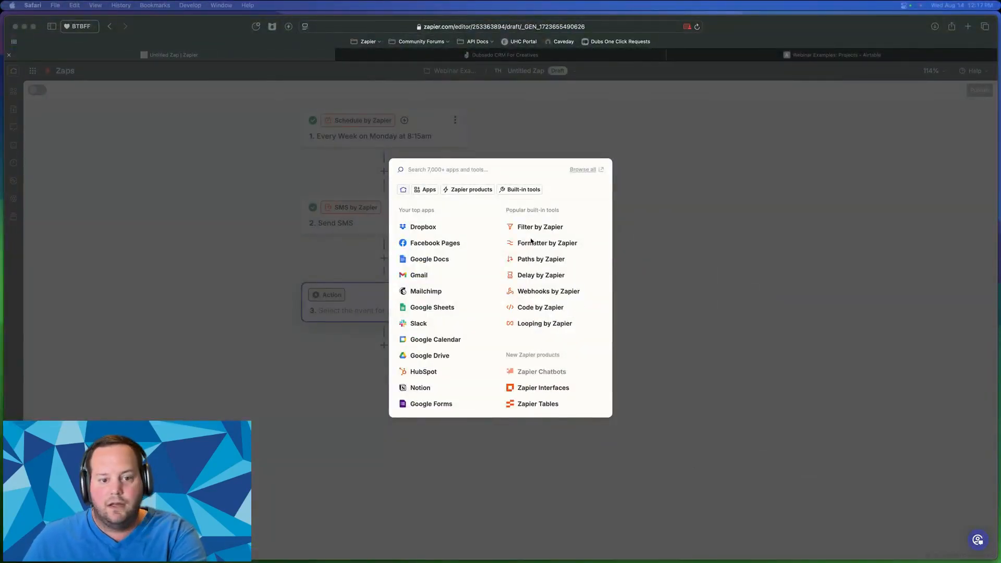
- Choose Delay by Zapier as step 3's app and show its delay events
click(536, 284)
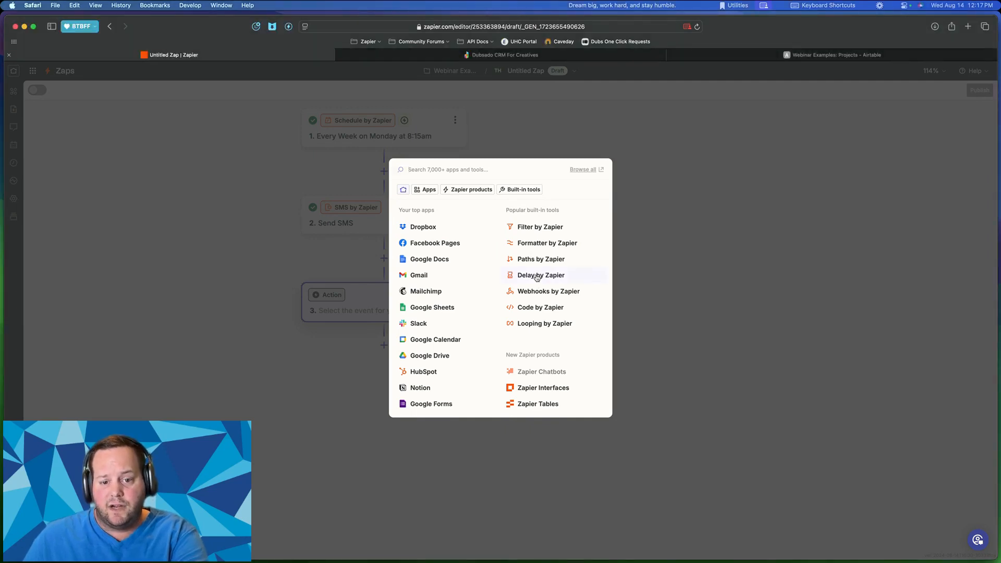
click(537, 276)
click(819, 227)
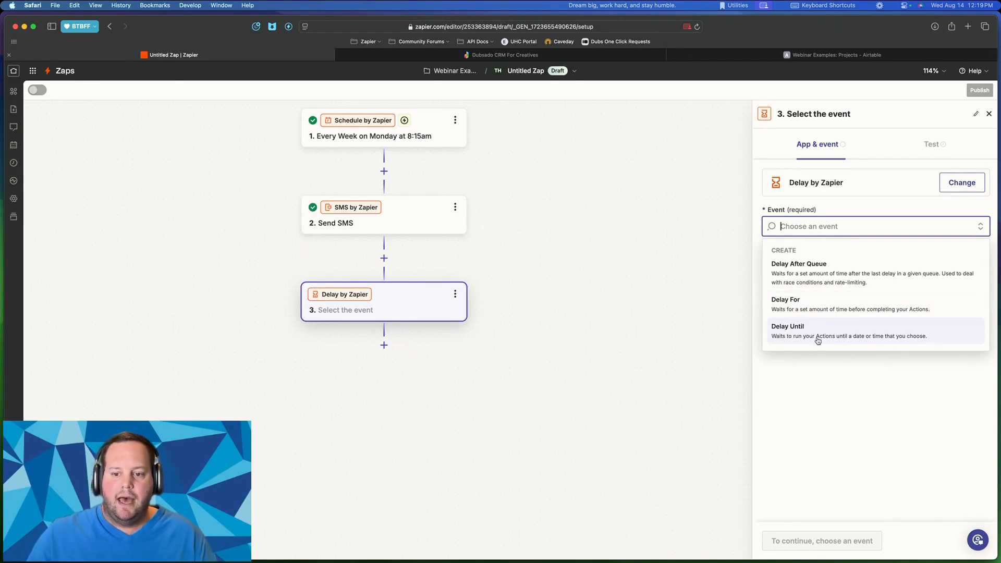
- Set step 3 to Delay For 15 minutes
click(803, 305)
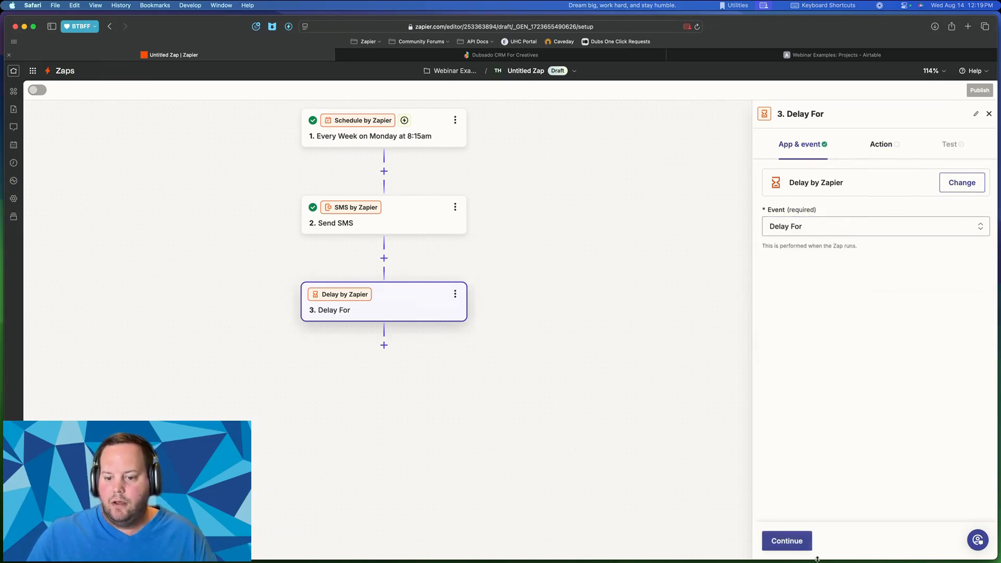
click(801, 539)
click(792, 211)
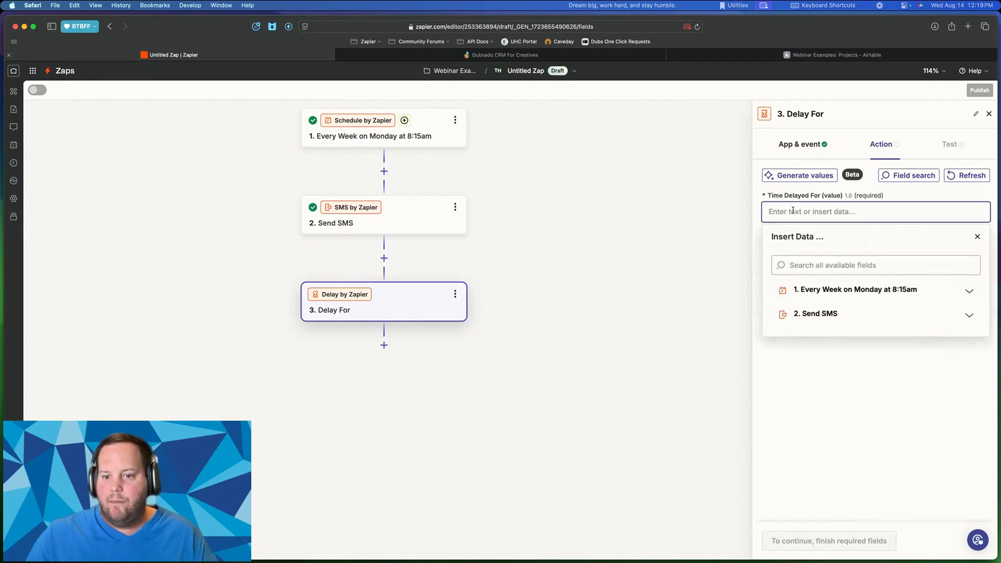
text(15)
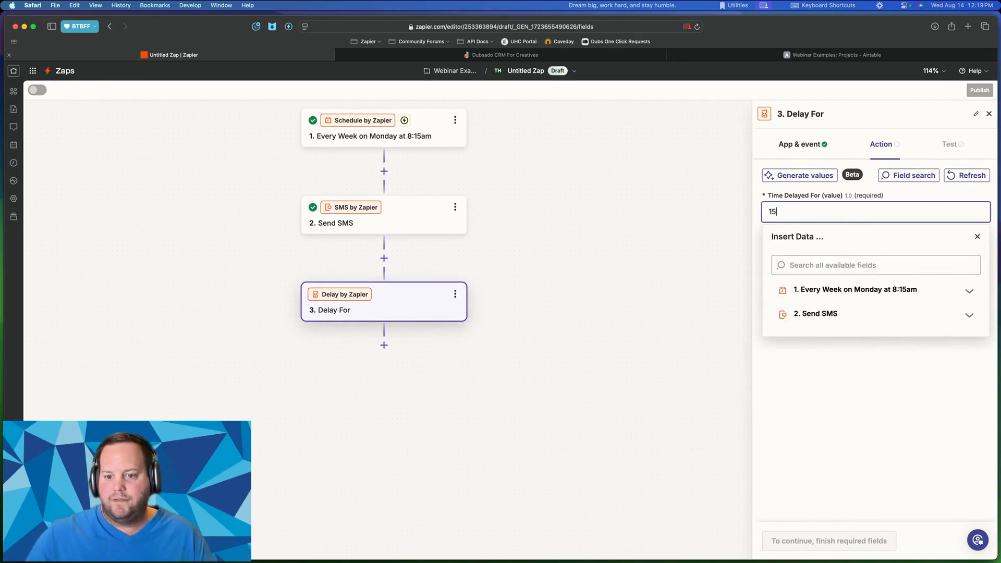
click(841, 429)
click(814, 262)
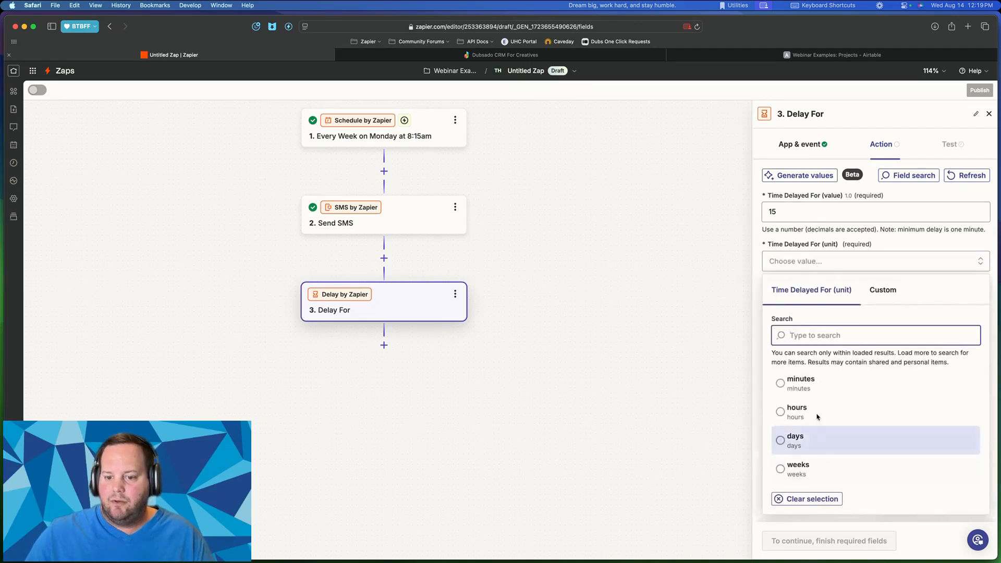
click(797, 392)
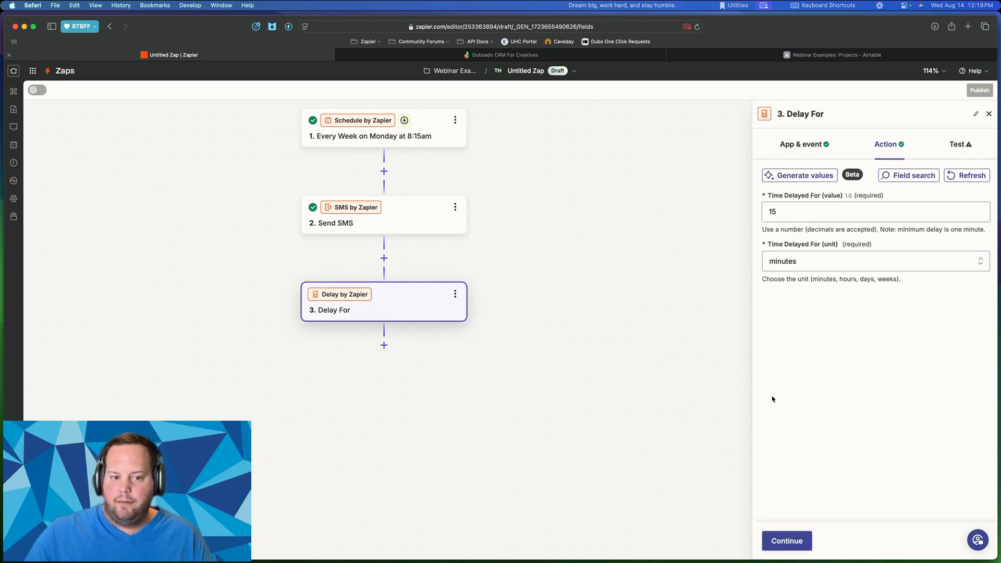
click(774, 541)
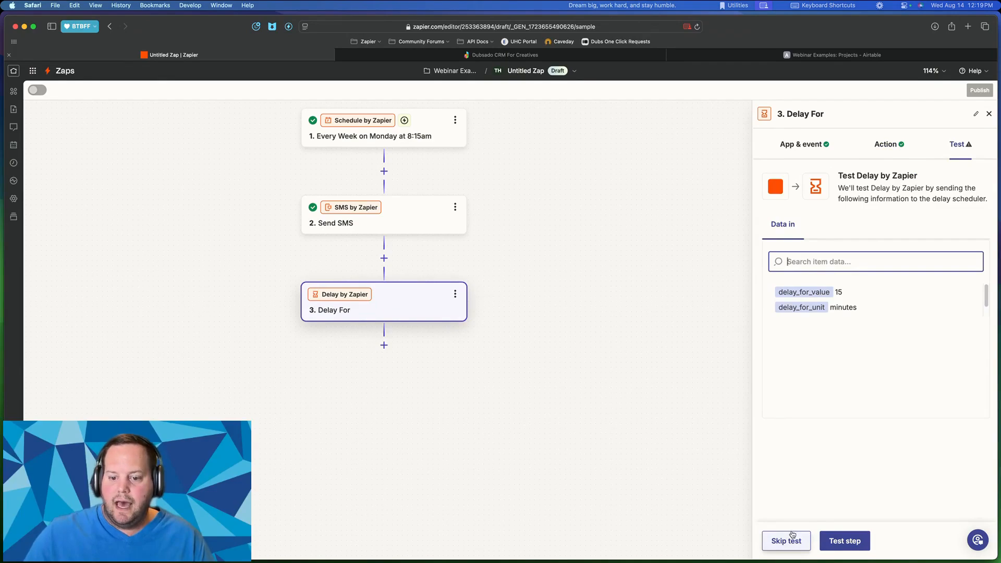
- Test the delay step, which returns a Release At of 2024-08-14T12:34:31-05:00
scroll(544, 200, up, 3)
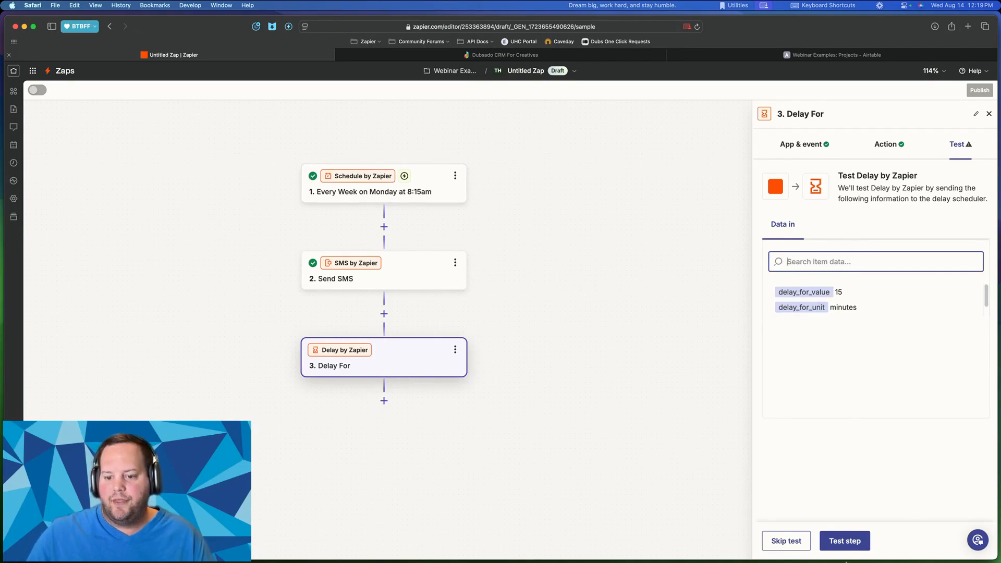
click(837, 543)
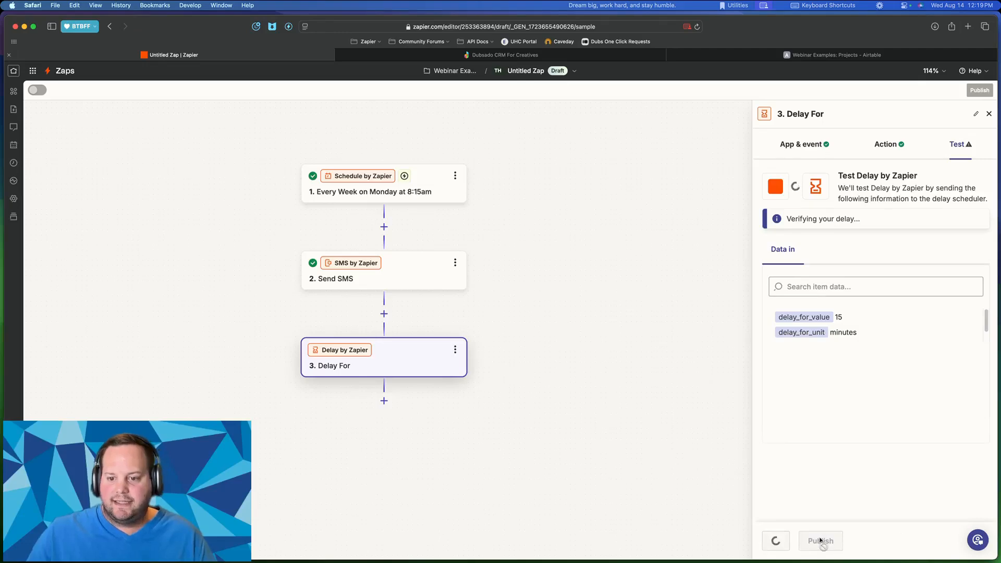
scroll(524, 269, down, 5)
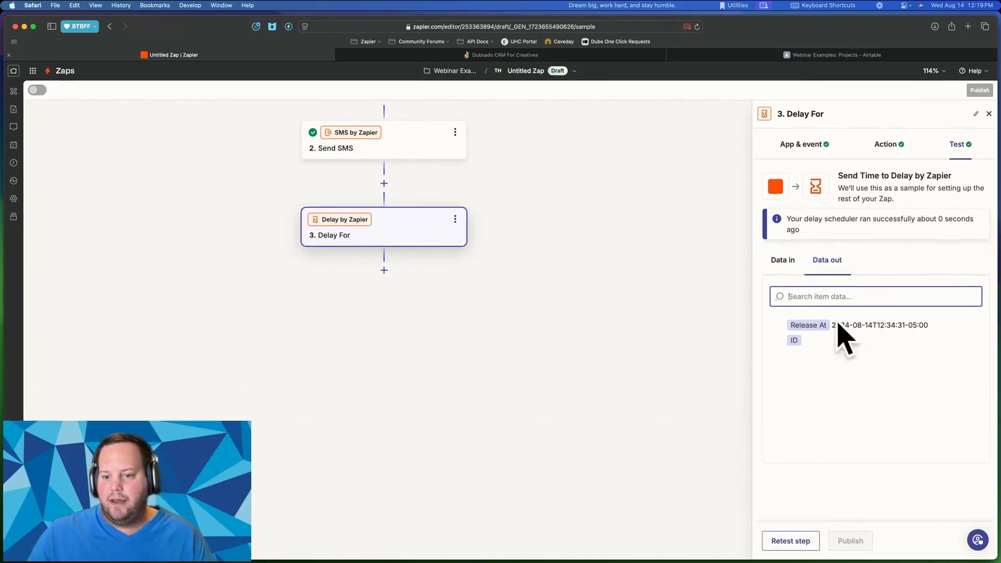
mouse_move(867, 324)
mouse_down()
mouse_move(915, 326)
mouse_move(860, 317)
mouse_up()
click(931, 332)
click(861, 317)
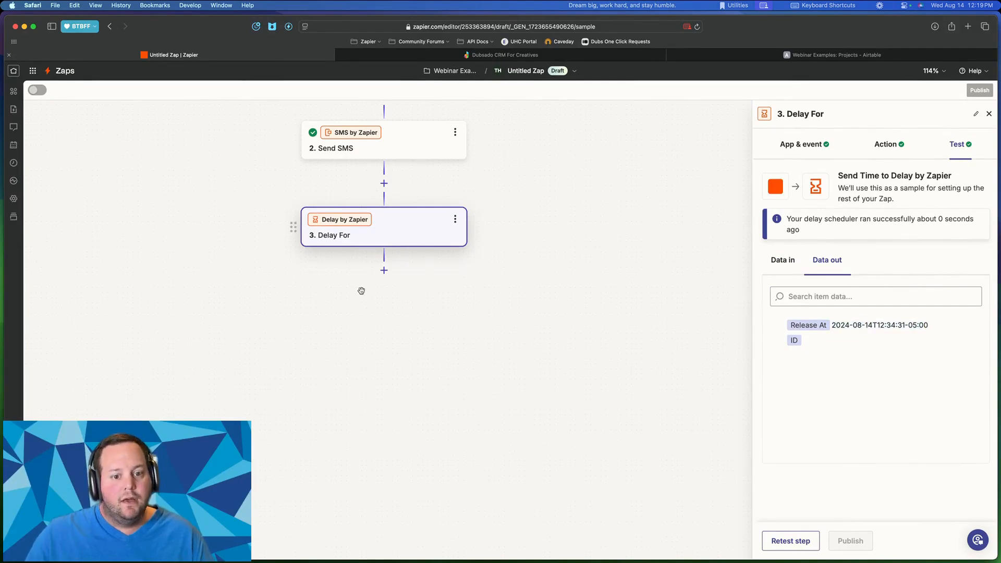
- Add an Airtable step after the delay, found by searching 'air', using Find Many Records (With Line Item Support)
click(383, 270)
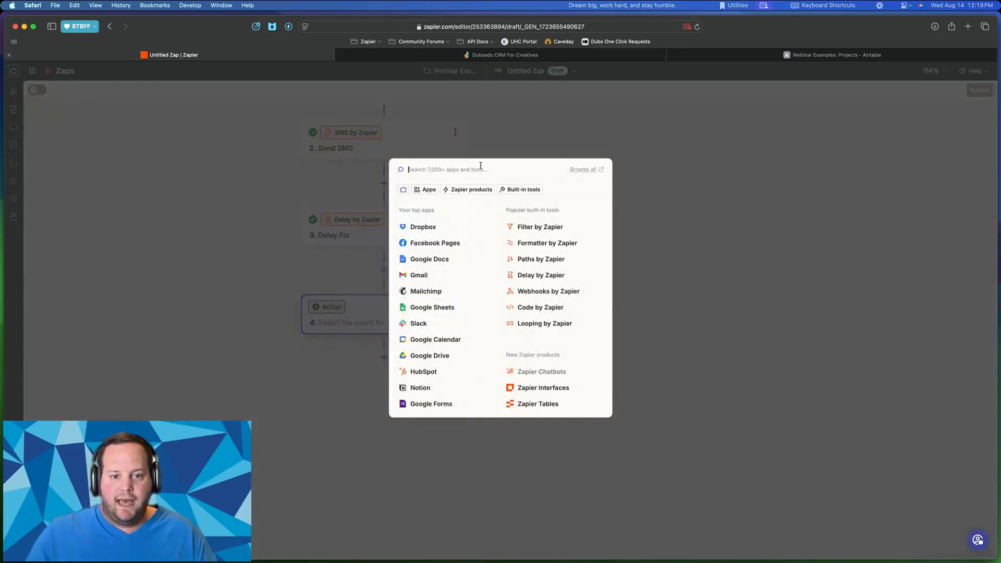
text(air)
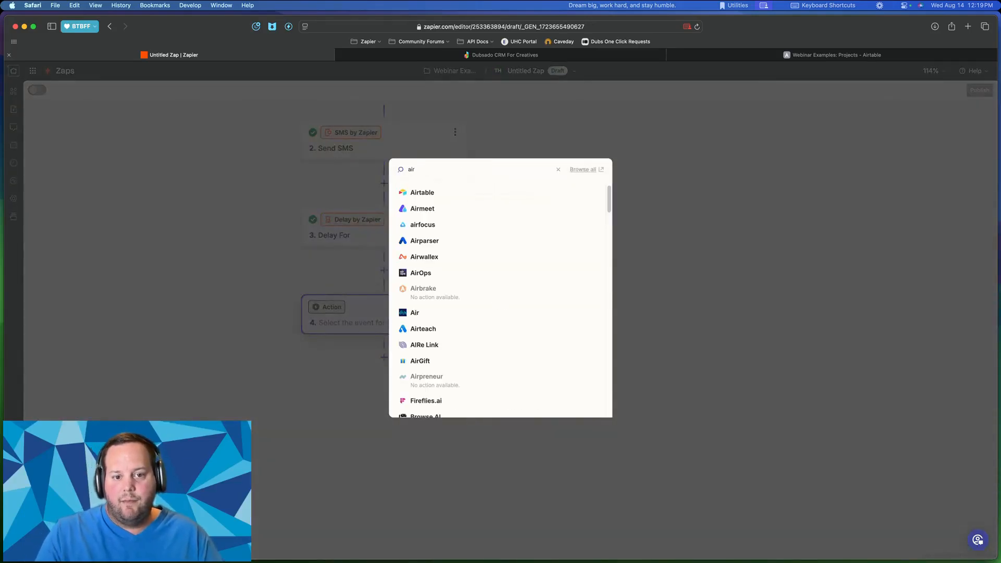
click(428, 198)
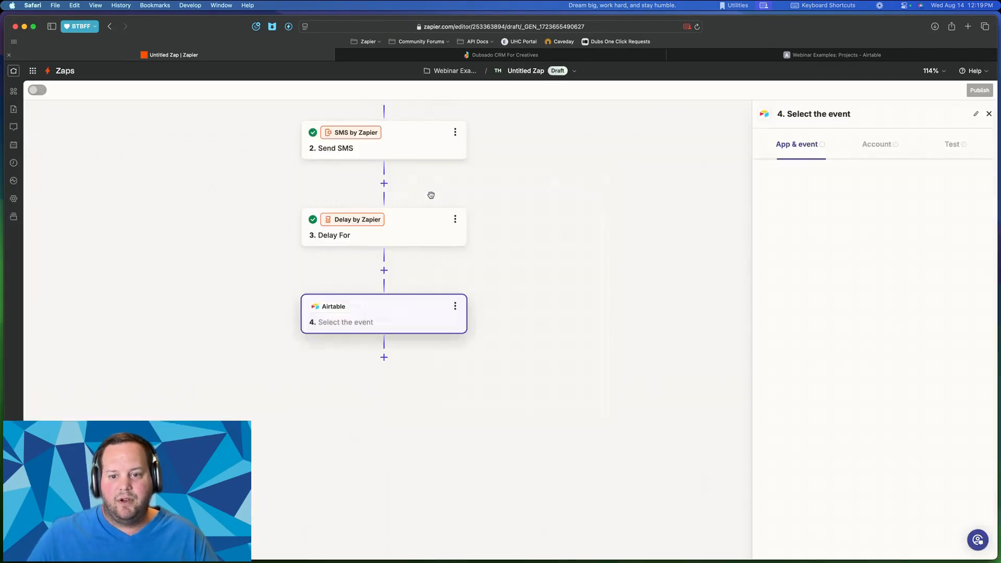
click(830, 228)
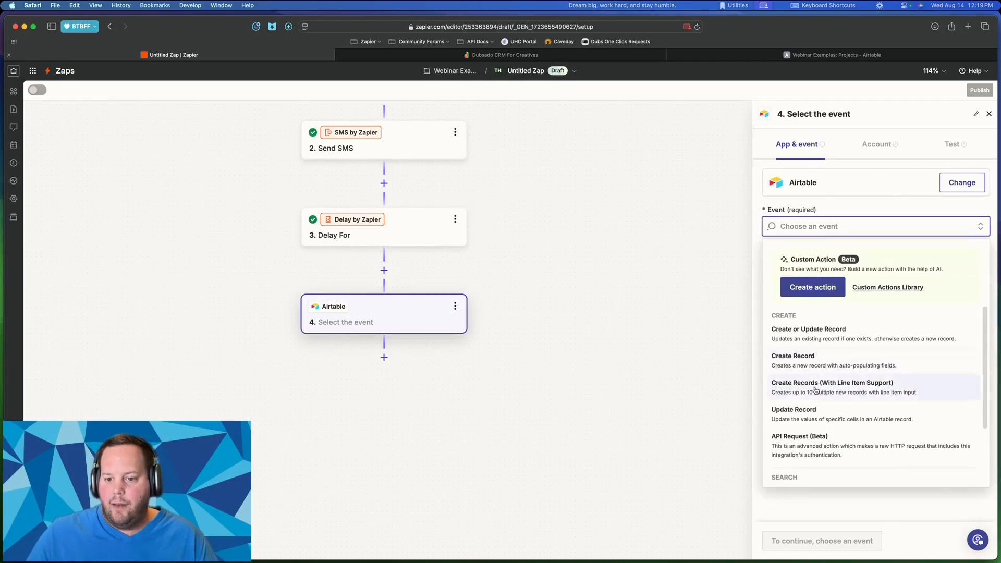
scroll(821, 385, down, 3)
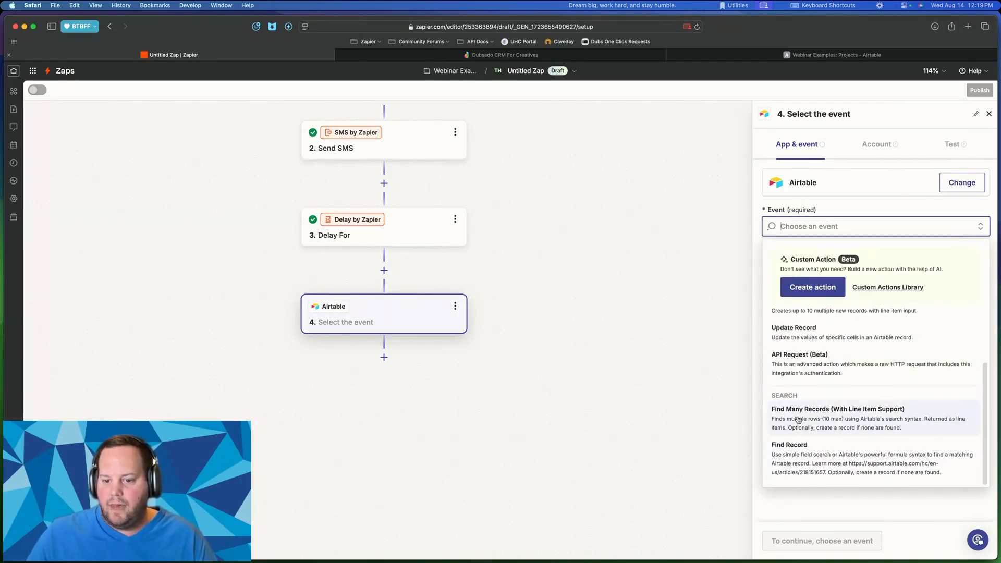
click(837, 415)
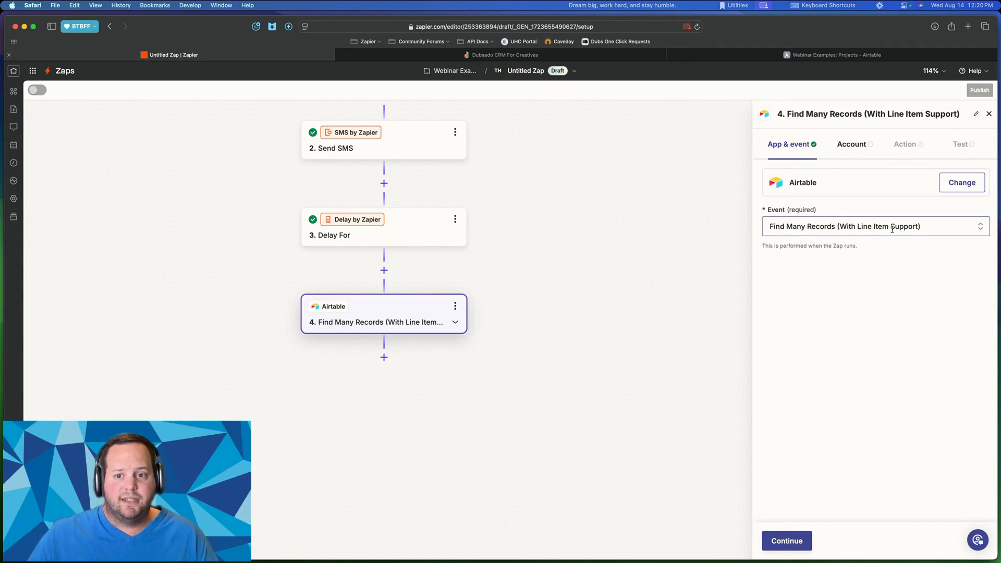
- Connect the Airtable testing account to step 4 and open the Base list
click(852, 146)
click(957, 195)
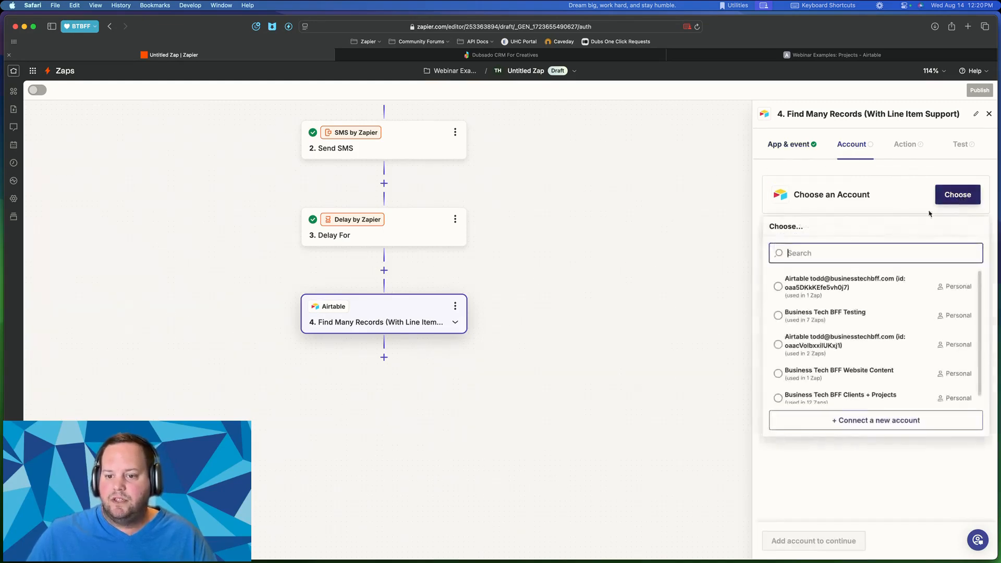
click(810, 315)
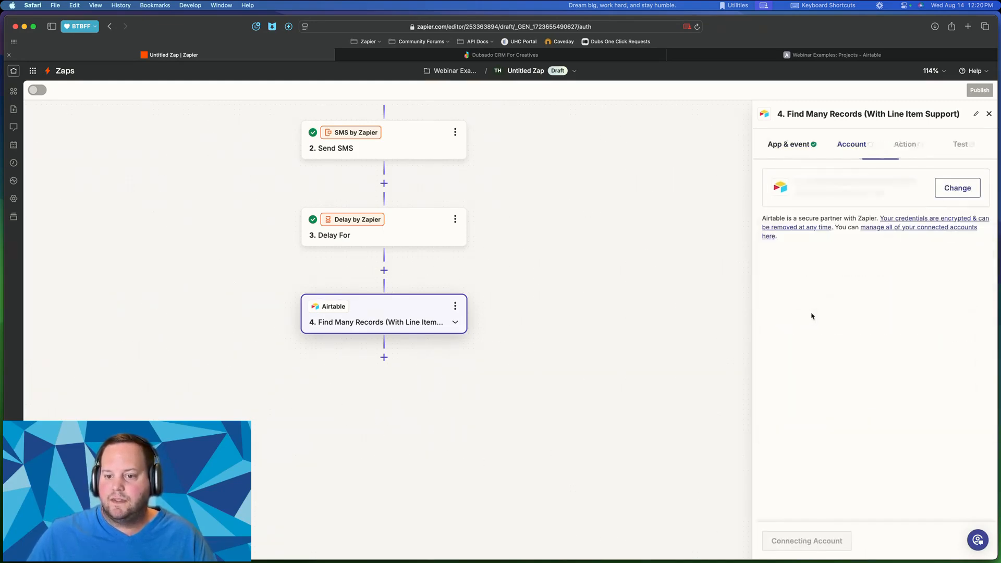
click(788, 541)
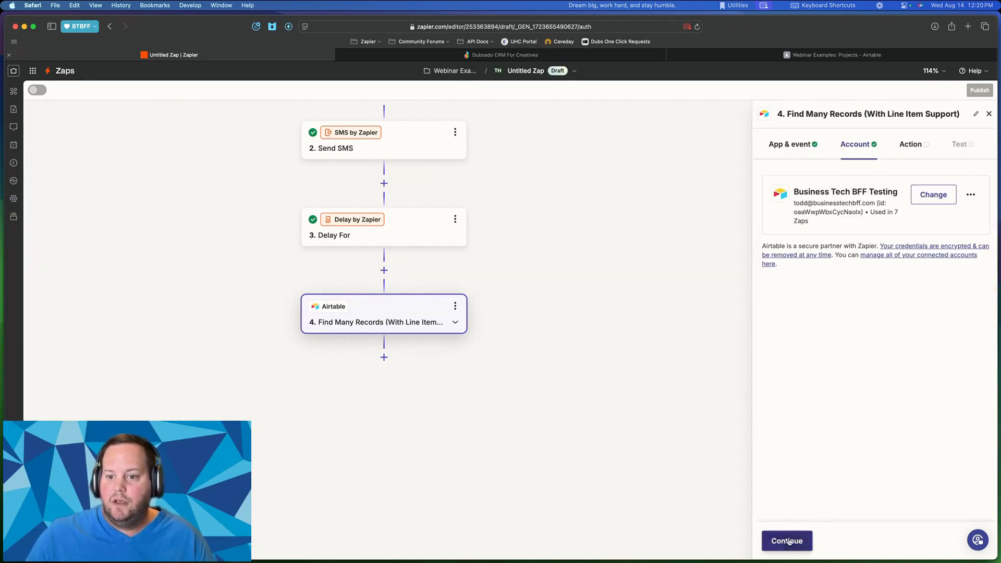
click(799, 213)
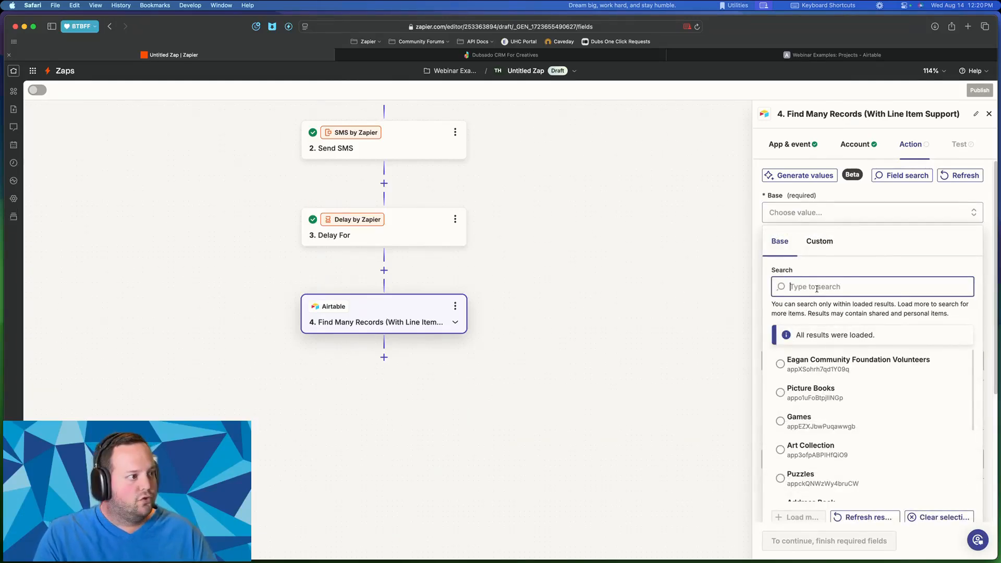
- Select the Webinar Examples base and its Projects table
text(webinar)
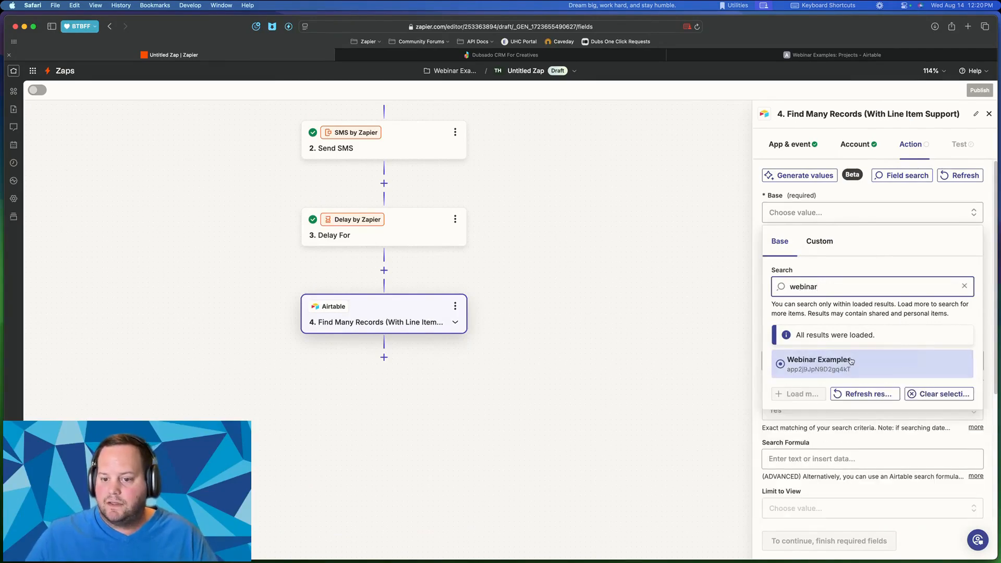
click(851, 360)
click(853, 259)
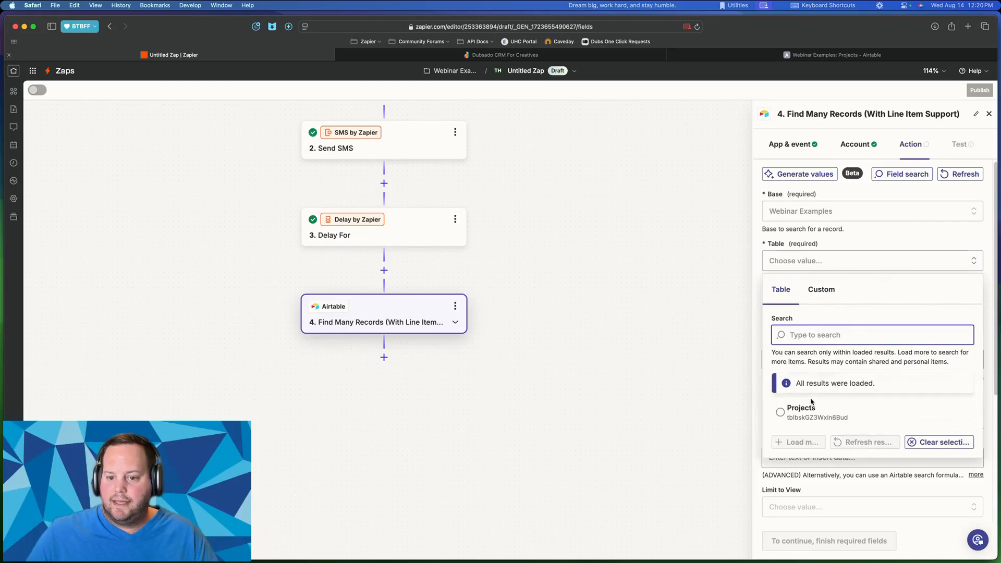
click(812, 409)
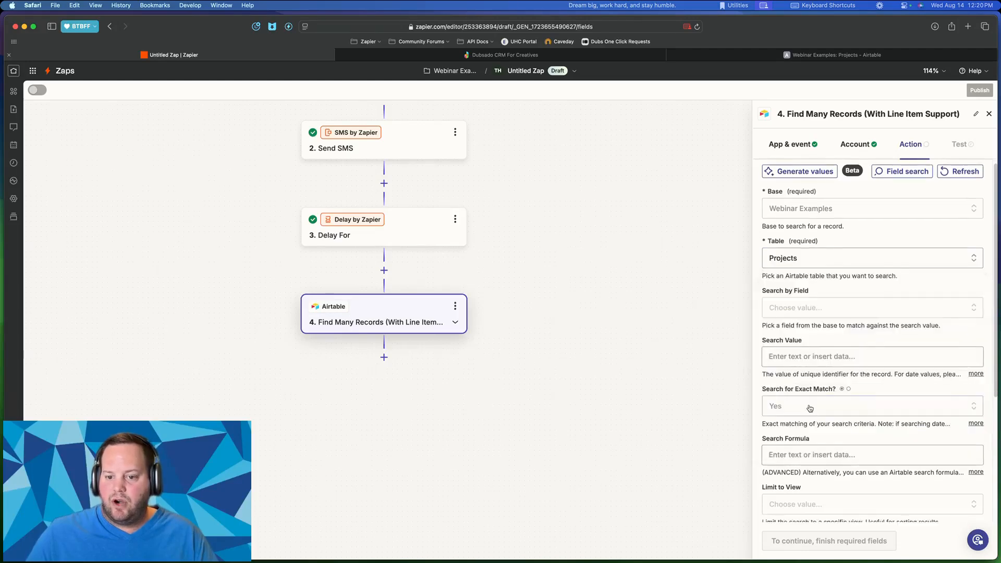
- Choose Status as the search field, after trying Event Name and Partner A Email Address
click(822, 309)
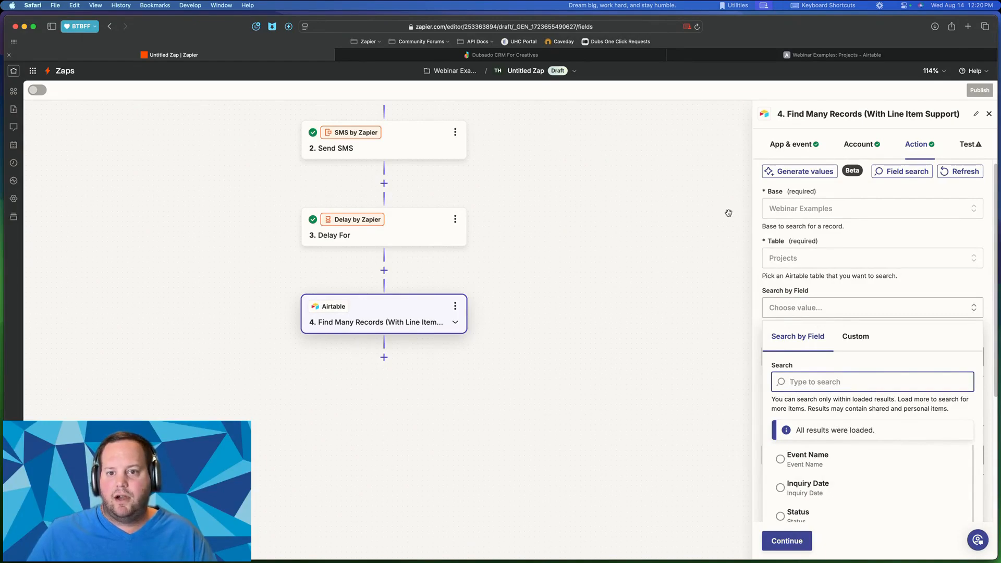
scroll(854, 365, down, 3)
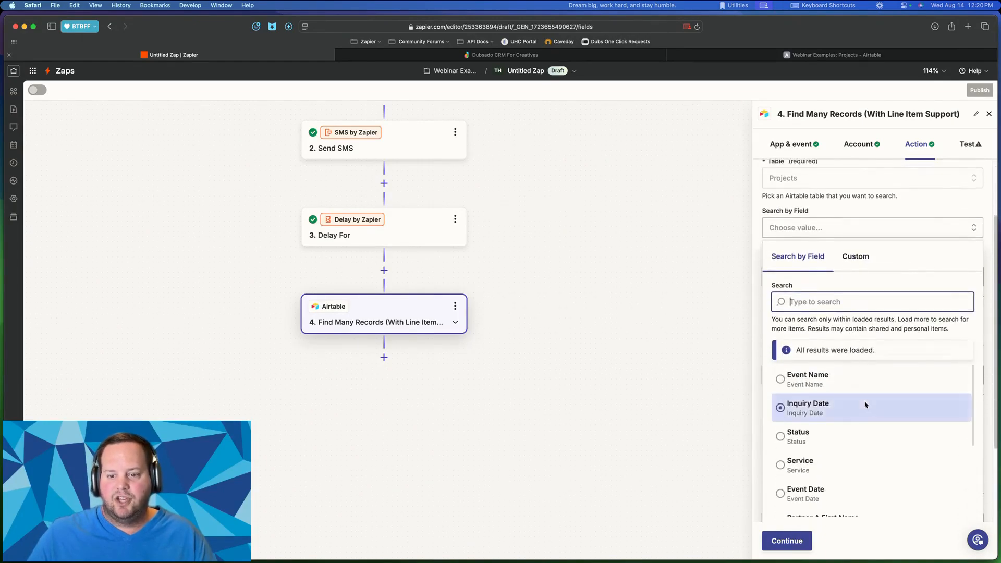
scroll(865, 404, down, 1)
scroll(865, 404, up, 2)
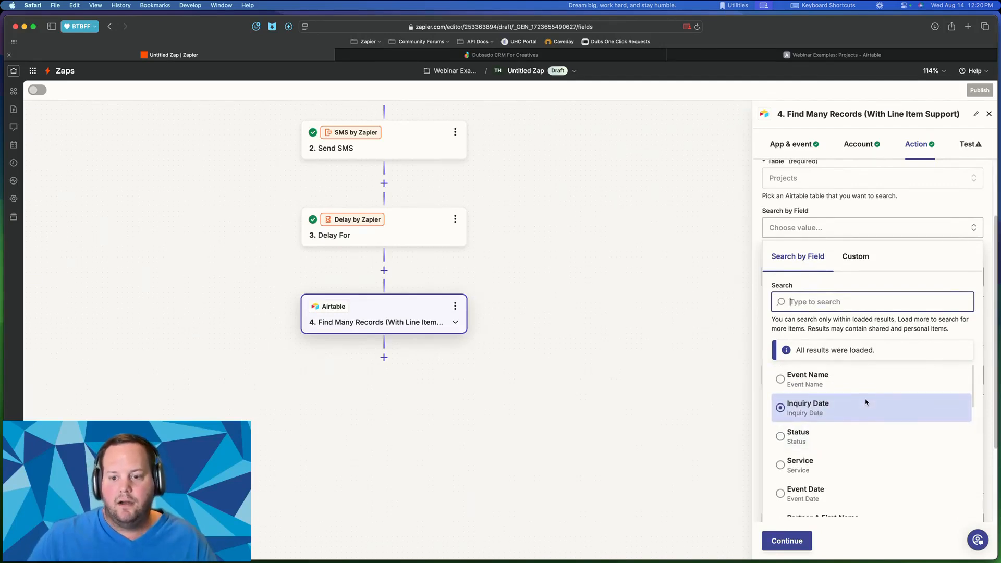
click(841, 378)
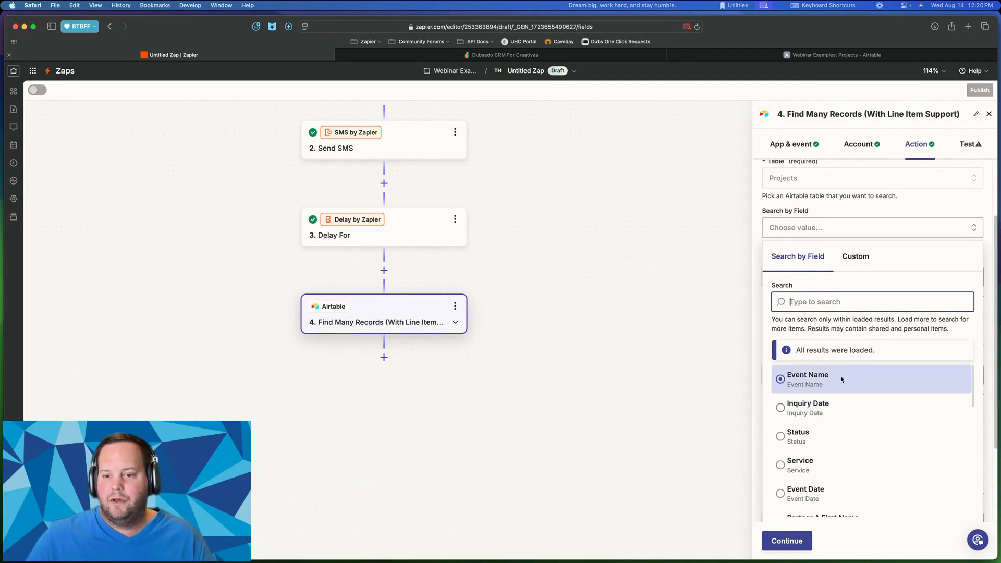
scroll(840, 383, down, 1)
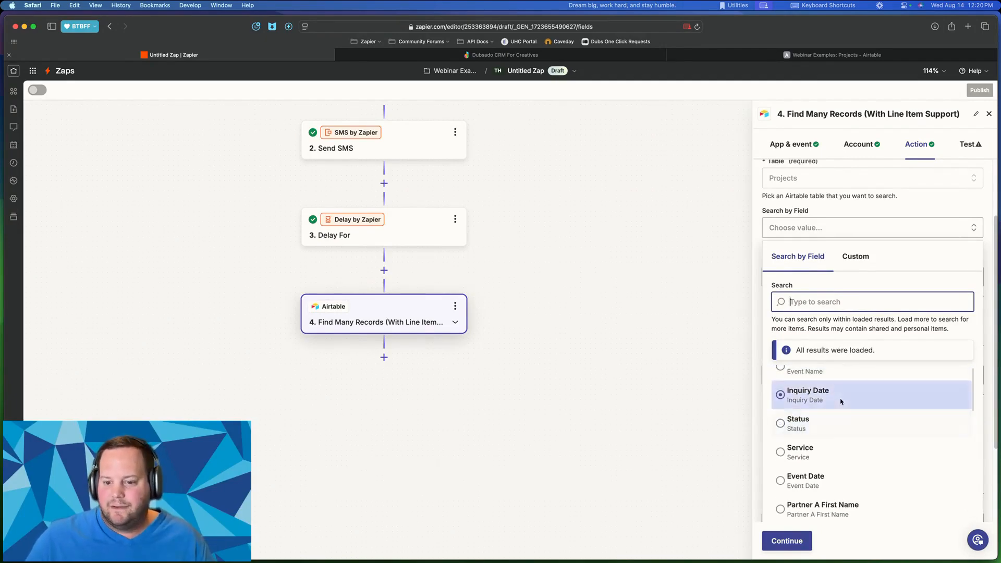
scroll(841, 405, up, 1)
scroll(841, 407, down, 4)
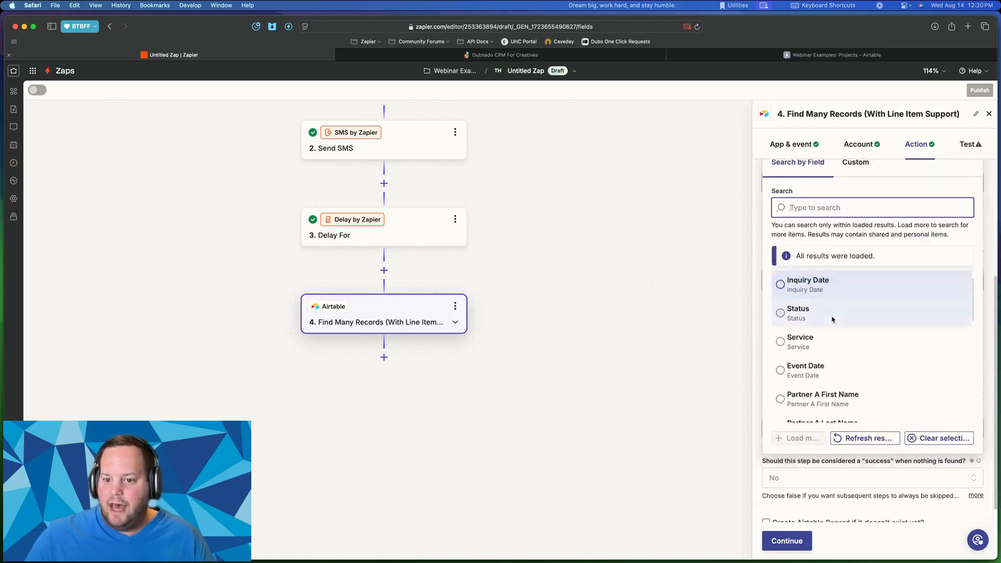
scroll(834, 323, down, 3)
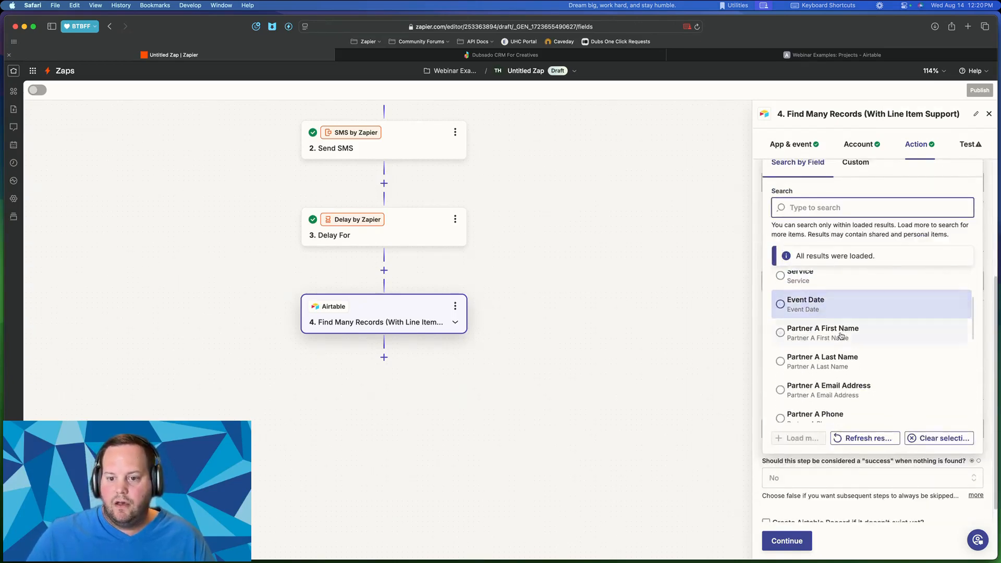
scroll(841, 334, down, 2)
click(843, 334)
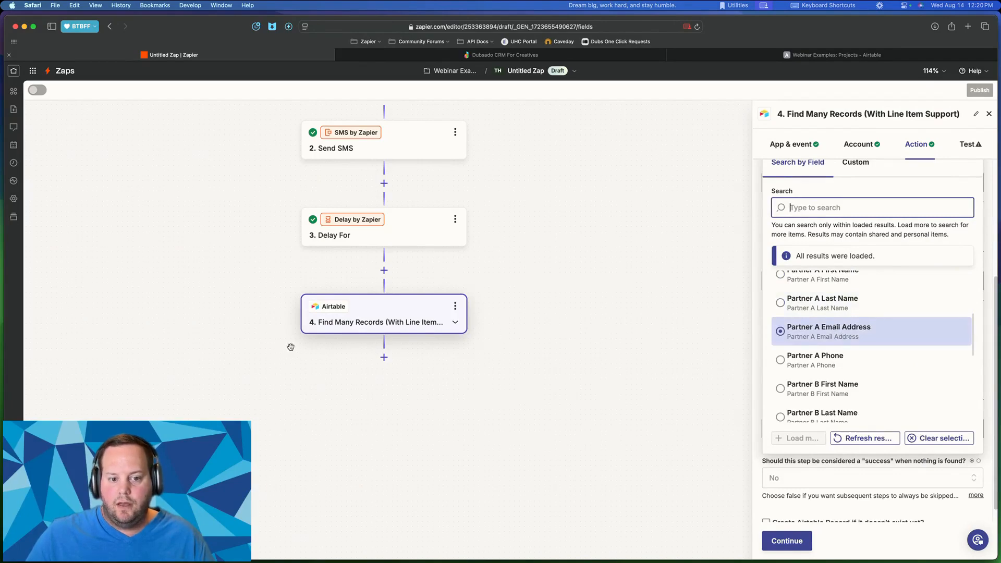
scroll(812, 345, up, 5)
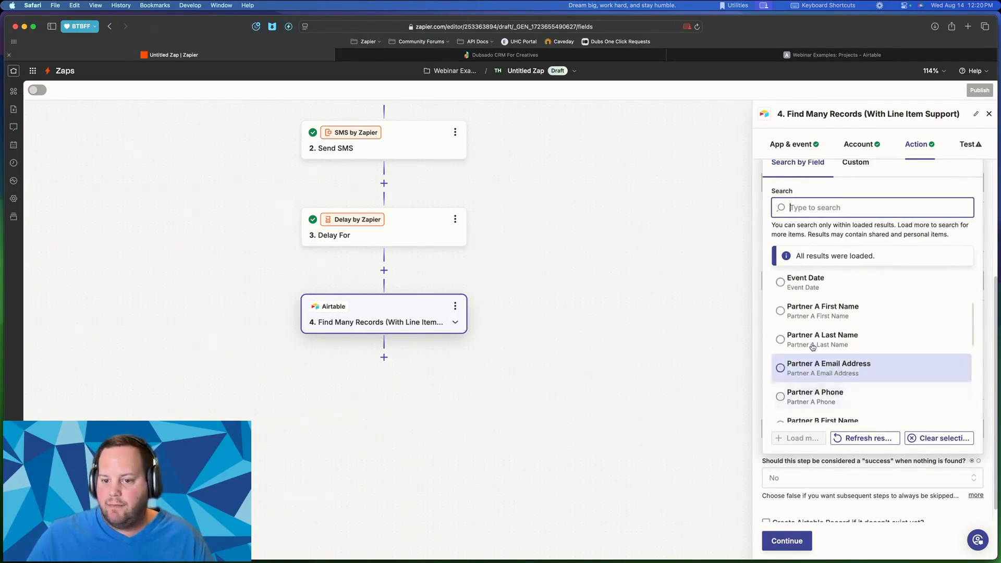
scroll(825, 206, up, 1)
scroll(826, 230, up, 3)
click(812, 247)
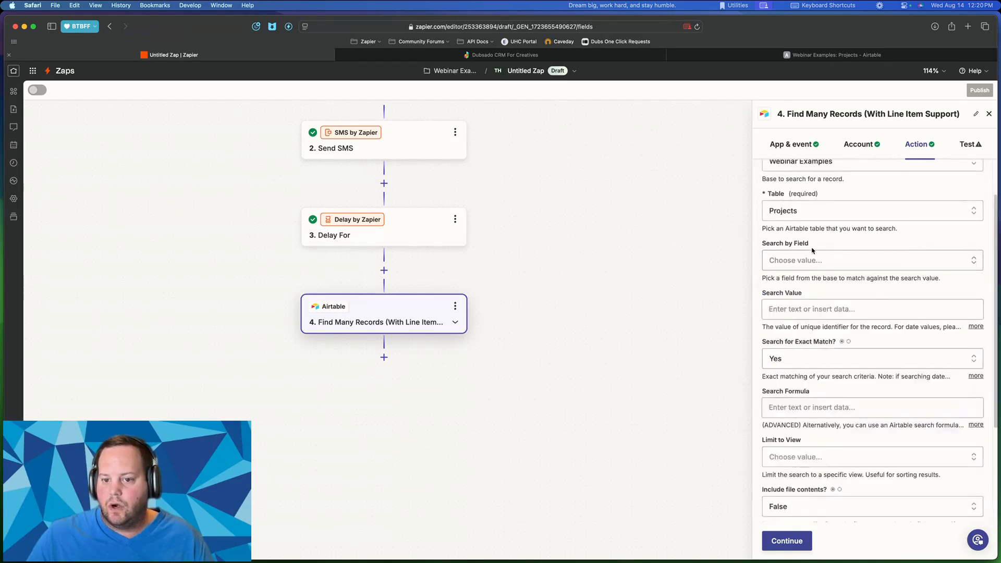
click(802, 262)
scroll(815, 443, down, 1)
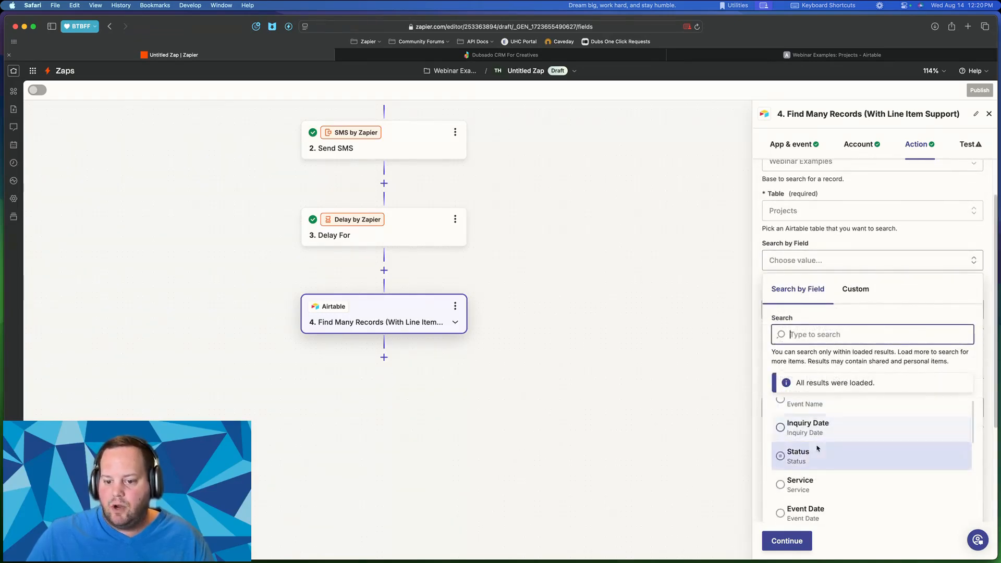
click(814, 449)
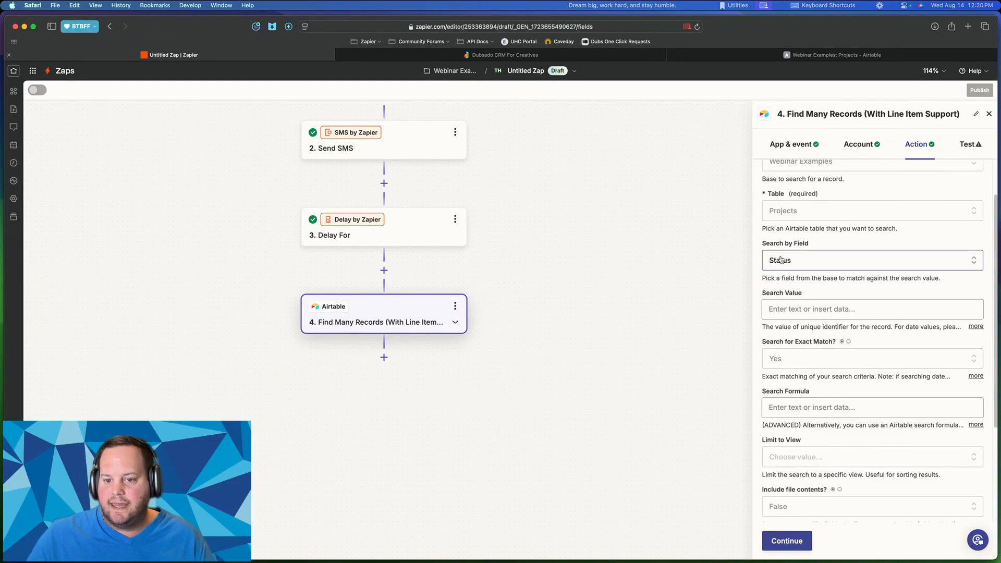
- Enter 'New Lead' as the search value, checking it against the Status values in Airtable
click(810, 310)
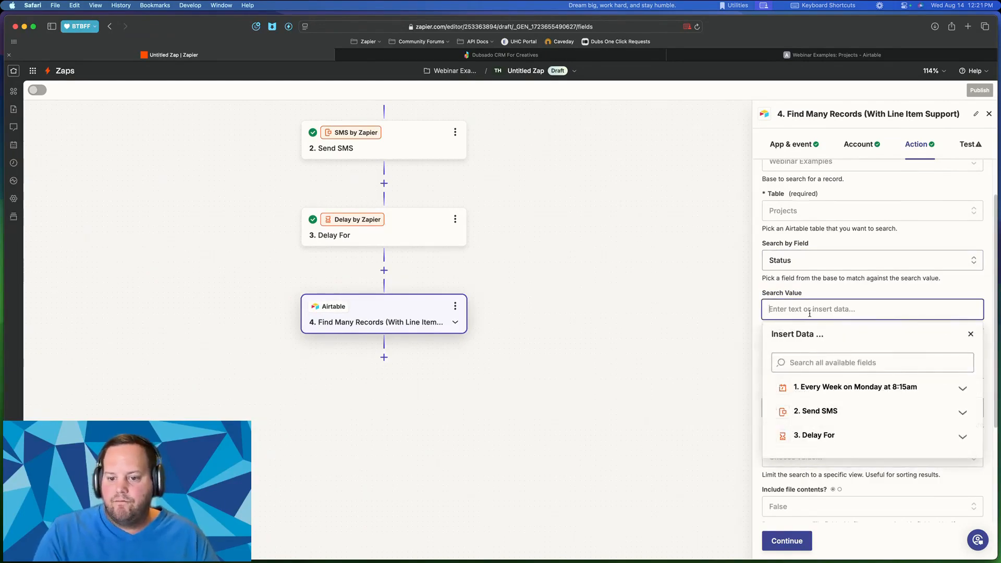
text(New Lead)
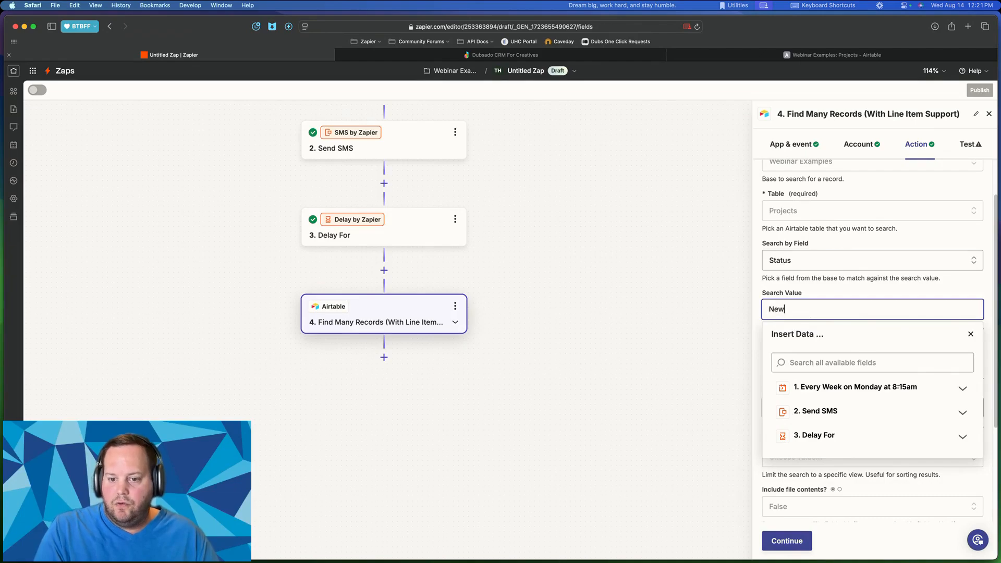
click(854, 296)
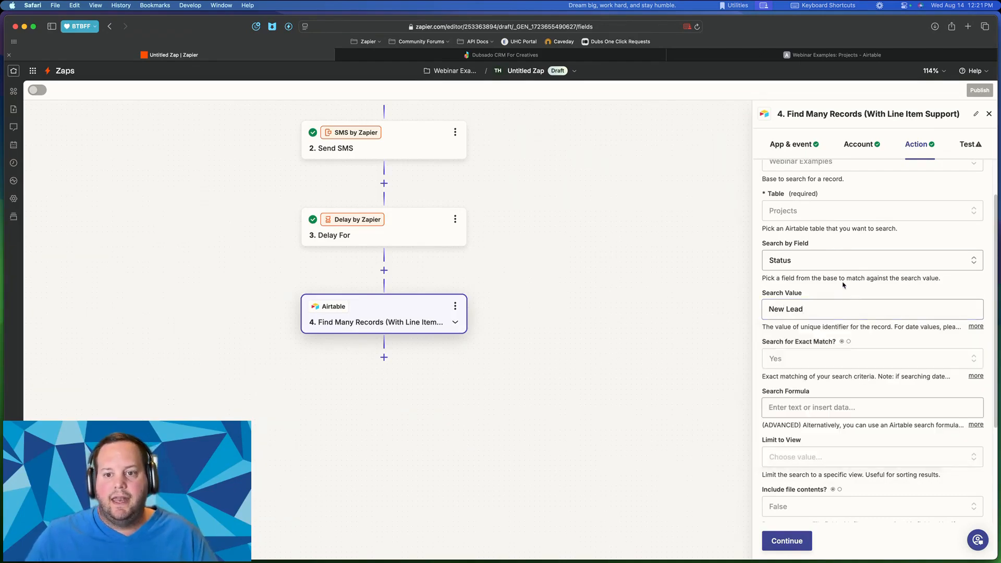
click(752, 56)
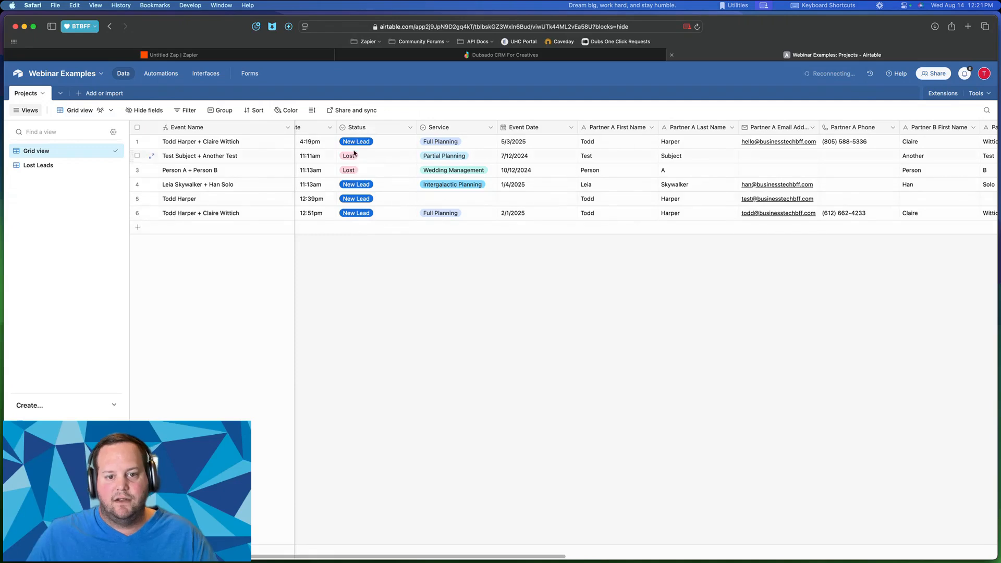
click(243, 55)
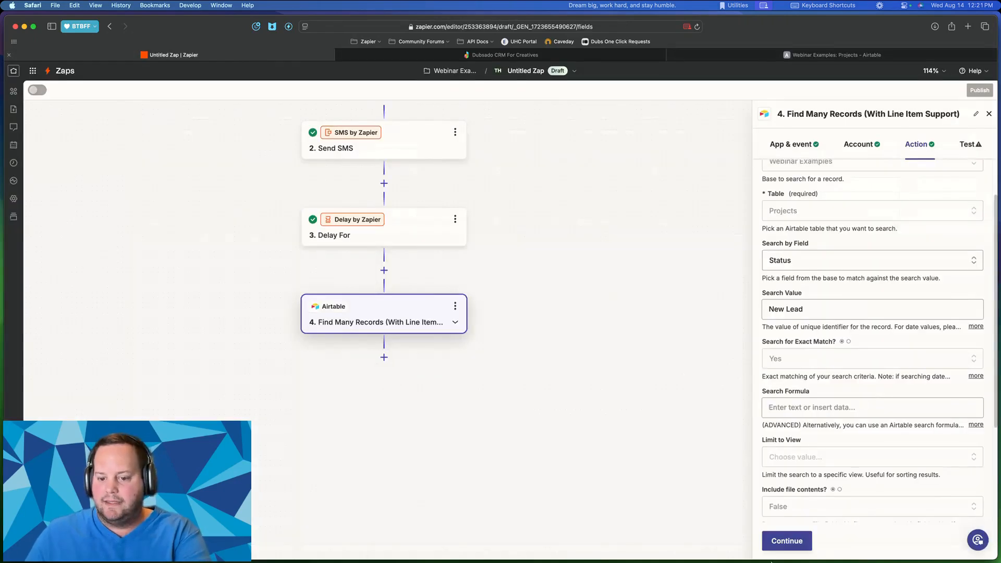
- Change the Airtable search's Max Records from 10 to the 100 maximum and continue to its test page
scroll(777, 469, down, 5)
click(786, 540)
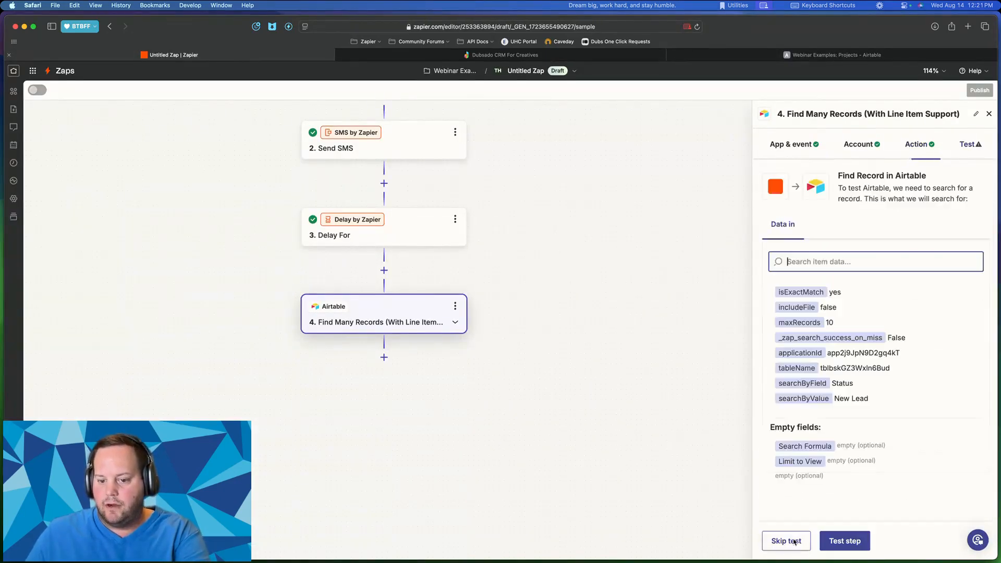
click(921, 145)
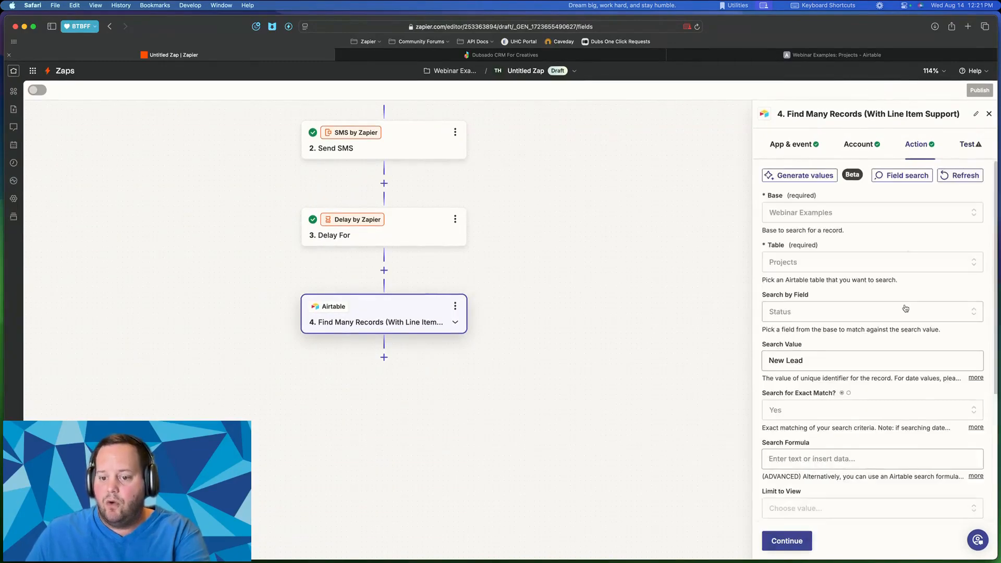
scroll(799, 393, down, 5)
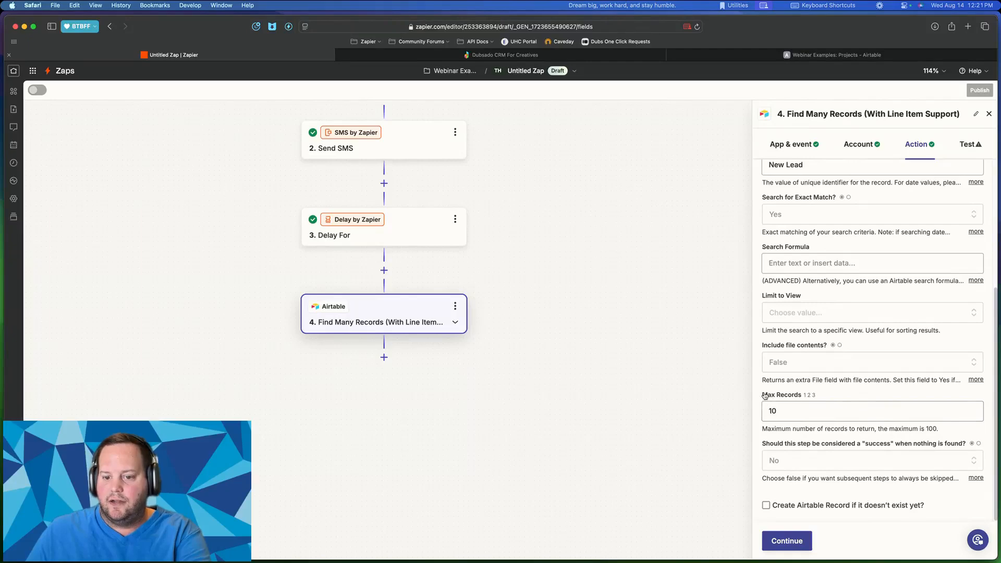
drag(762, 395, 852, 395)
drag(767, 410, 776, 411)
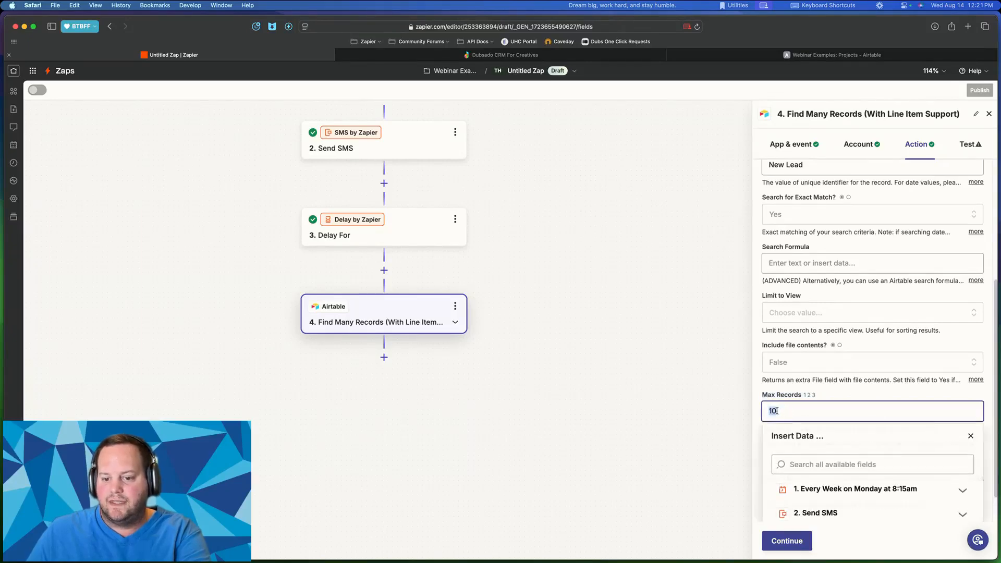
click(858, 395)
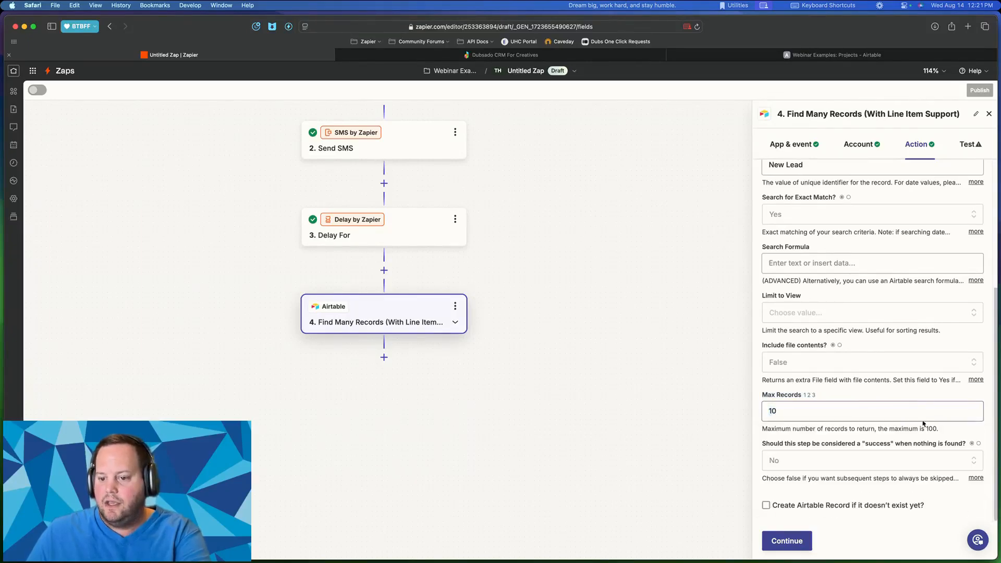
drag(923, 428, 943, 429)
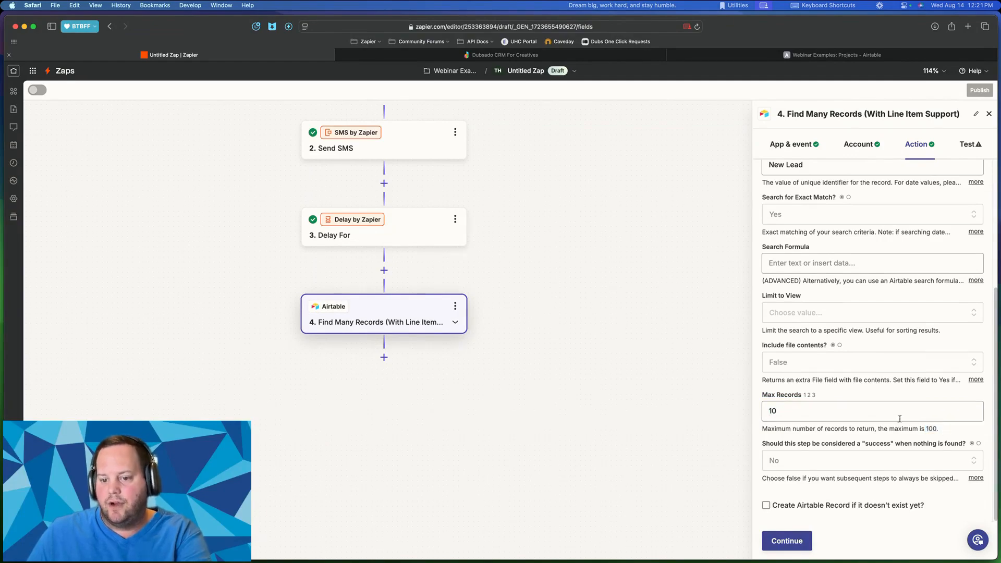
click(879, 414)
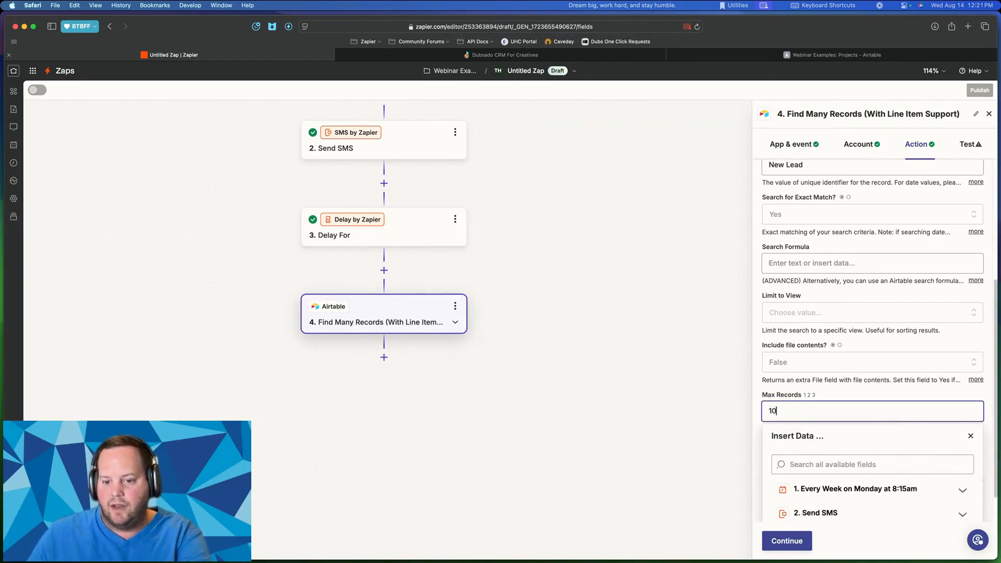
text(0)
click(888, 399)
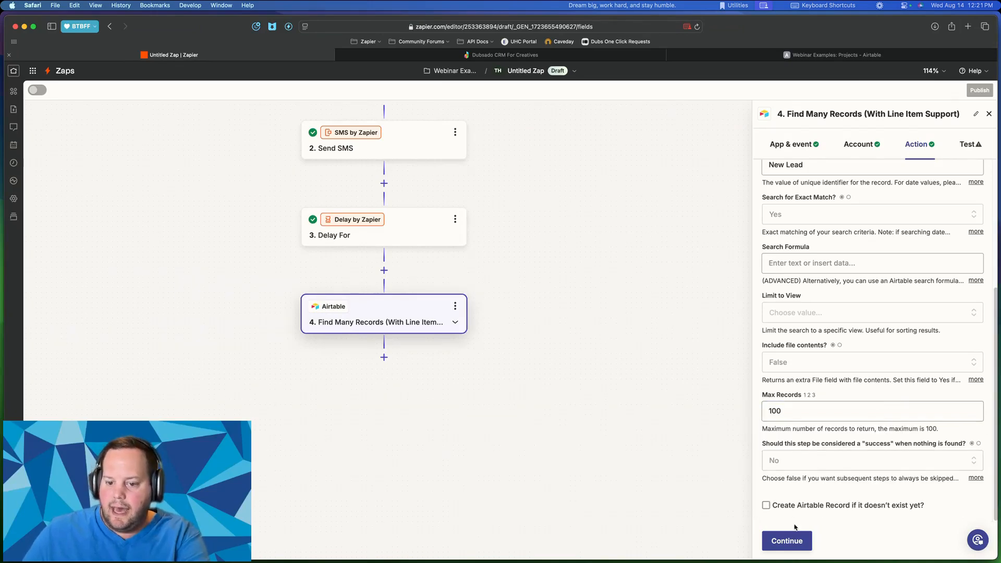
click(784, 541)
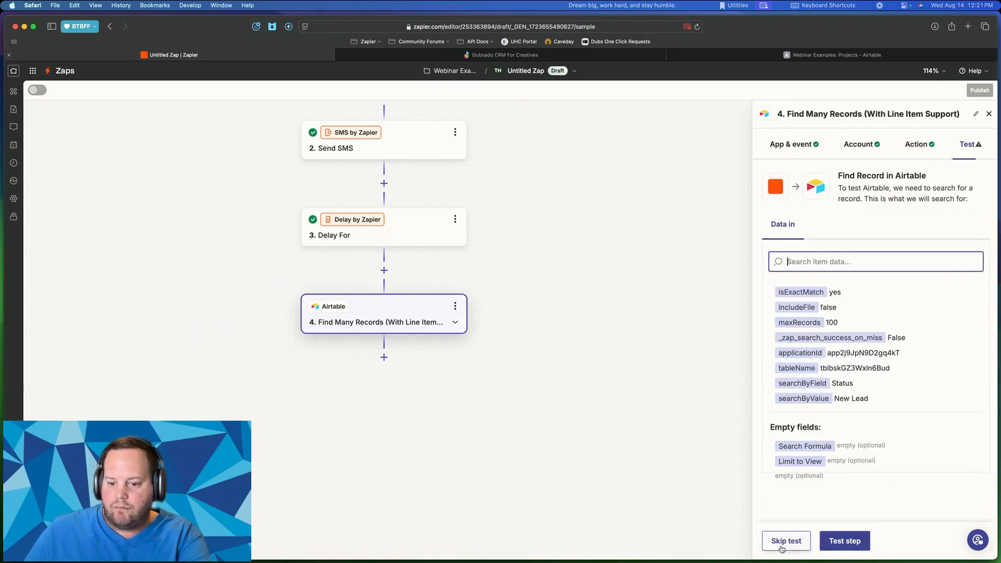
- Run the Airtable search test and scroll through the returned New Lead records
click(848, 543)
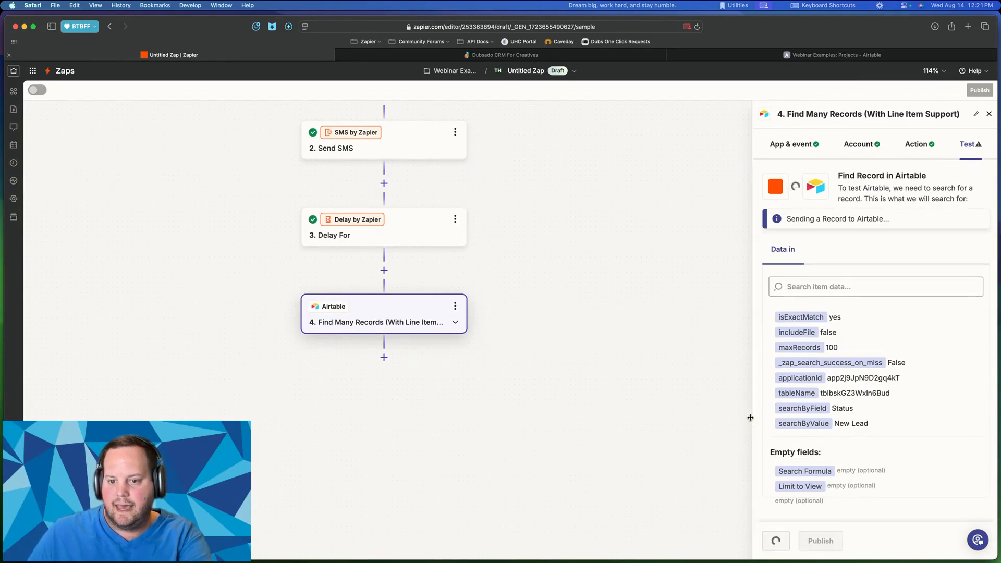
scroll(870, 368, down, 10)
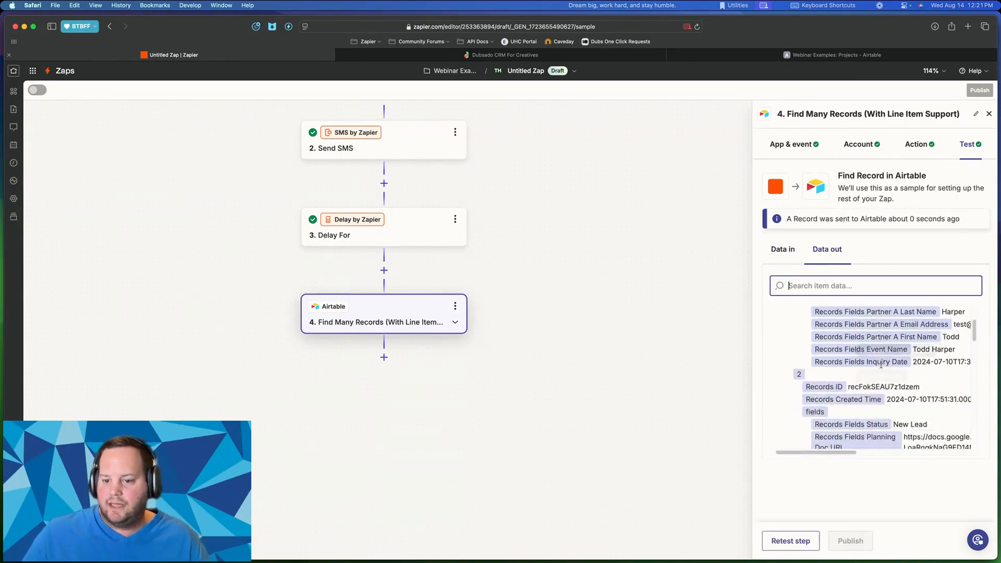
scroll(815, 374, down, 10)
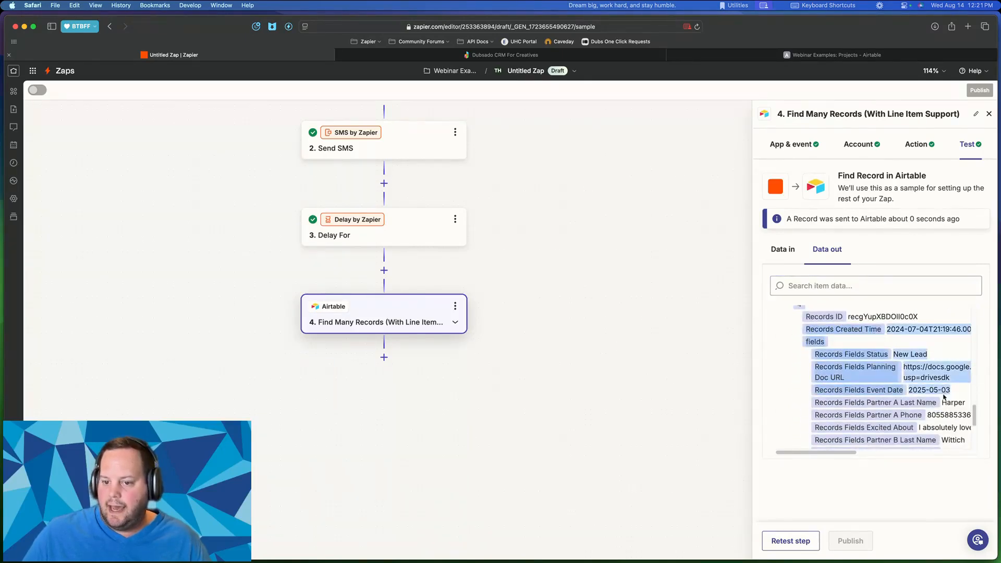
scroll(866, 390, down, 3)
scroll(867, 390, down, 2)
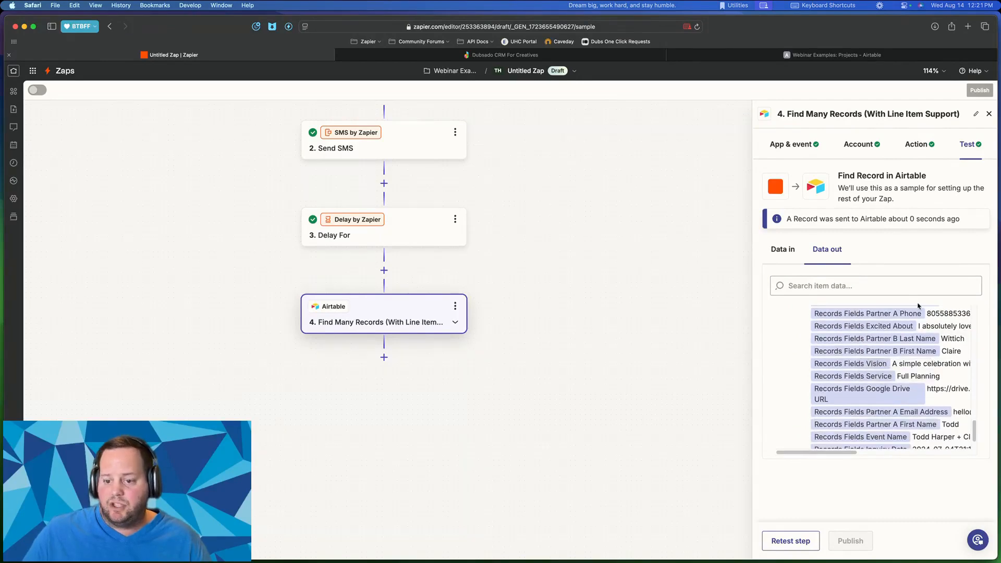
scroll(913, 372, up, 3)
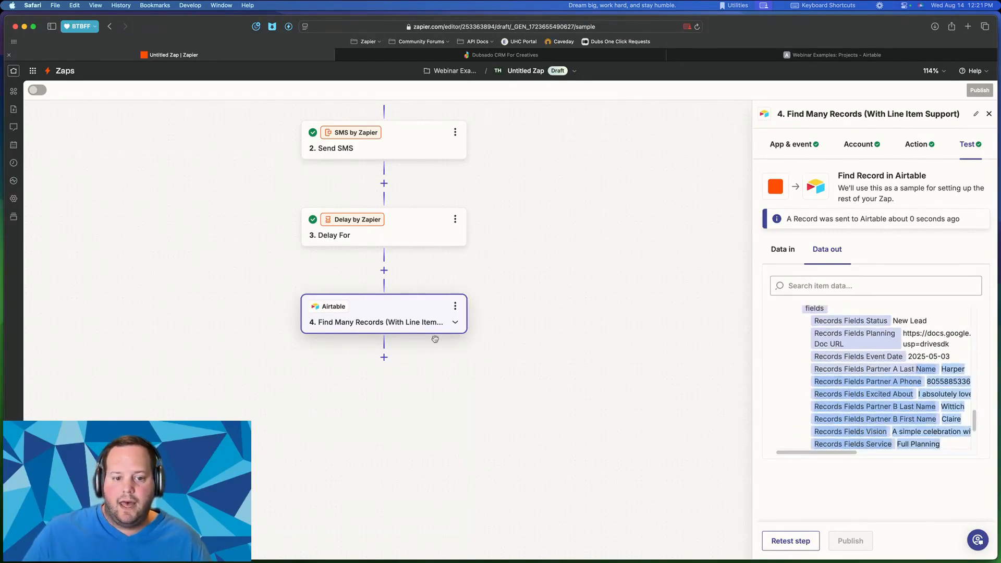
click(383, 357)
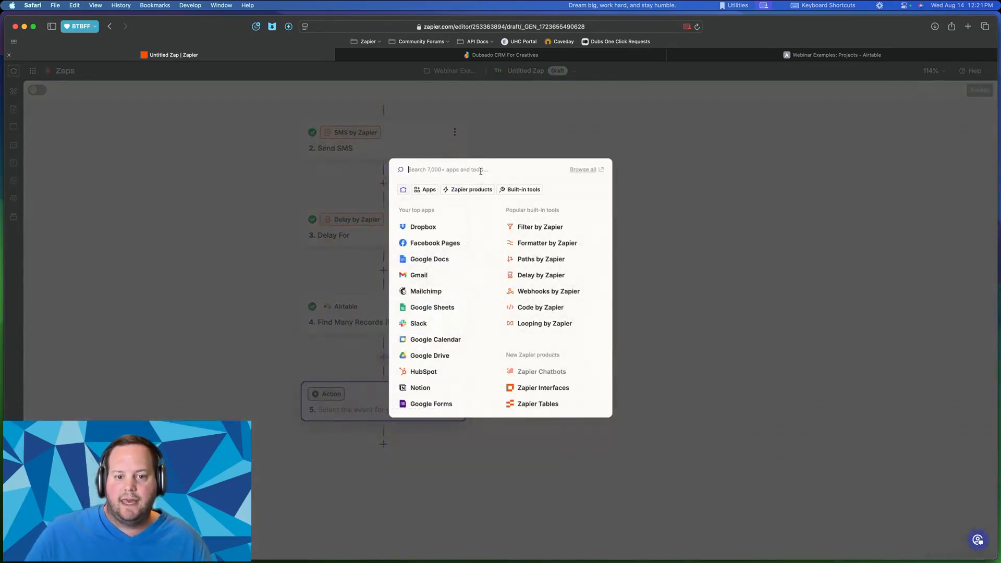
- Make the fifth step Looping by Zapier with the Create Loop From Line Items event
text(looping)
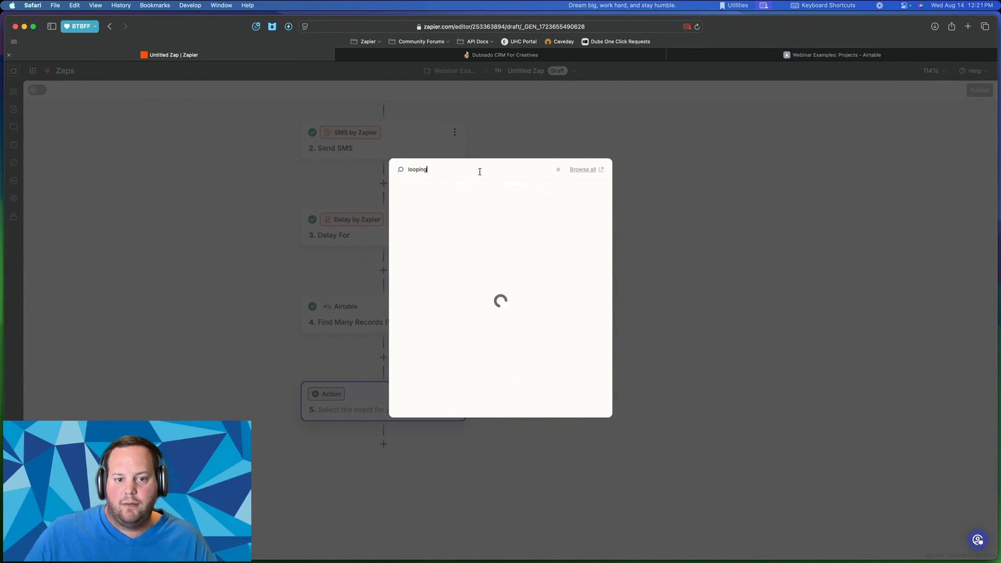
click(441, 200)
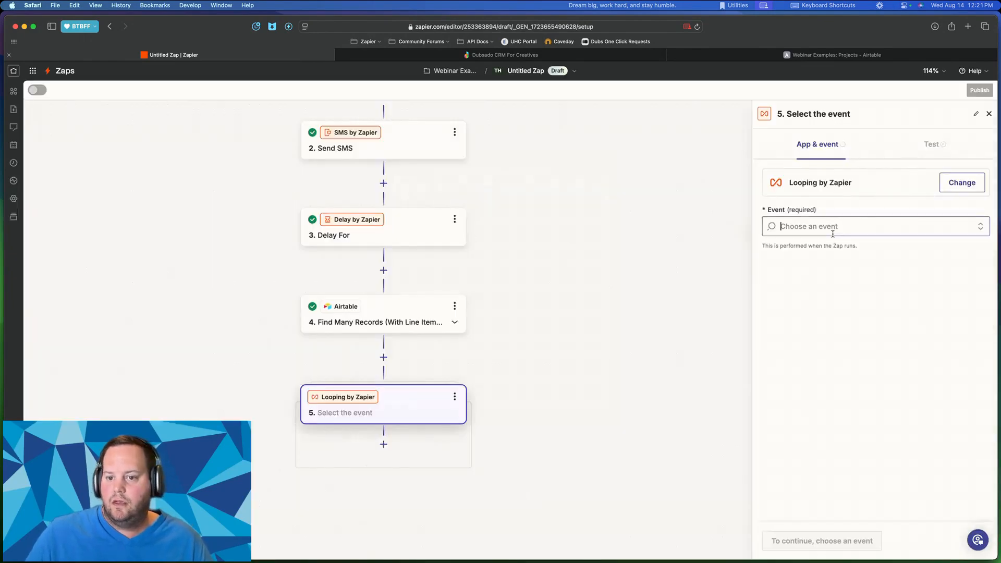
click(833, 230)
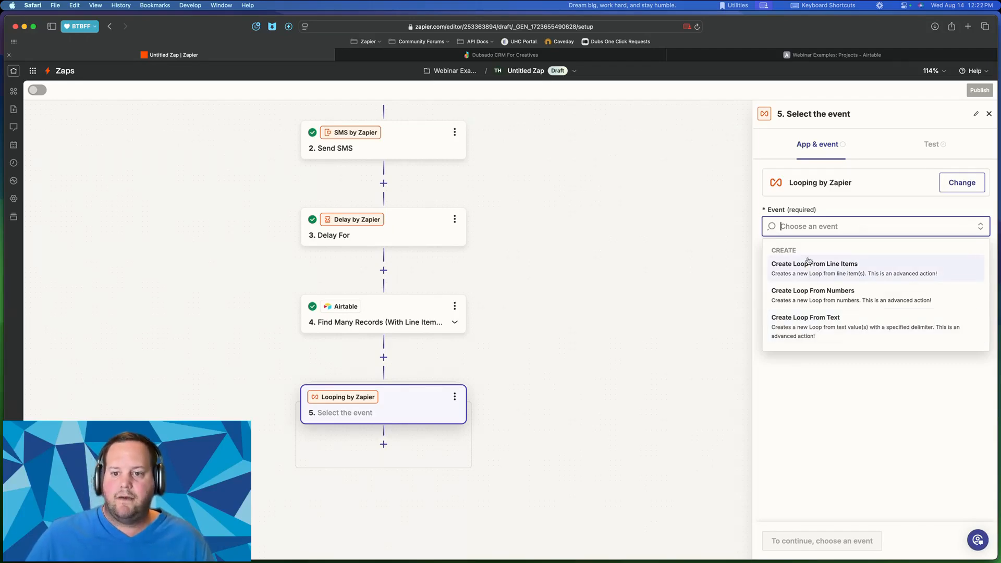
click(845, 270)
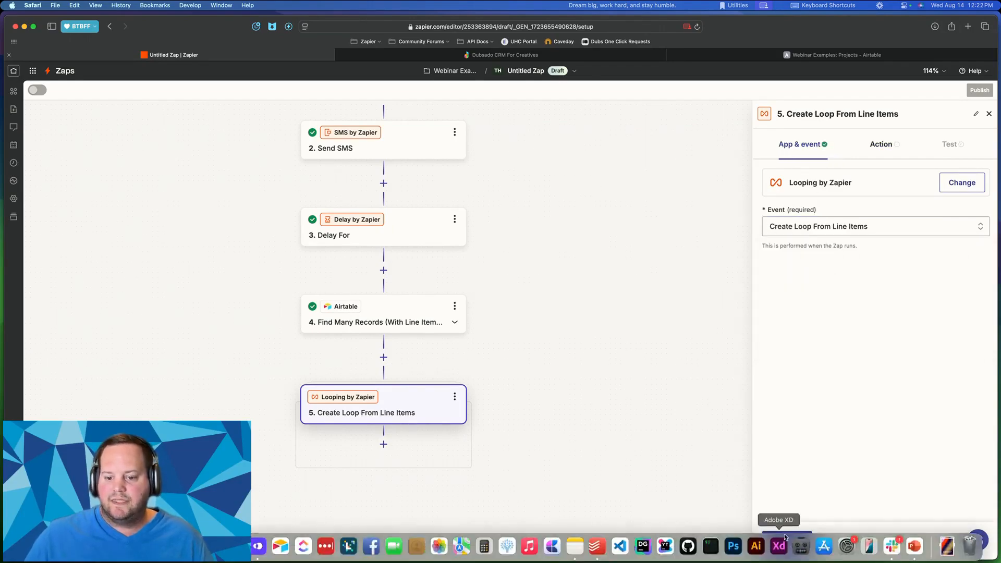
- Name the first Values to Loop key 'Email Address'
click(776, 547)
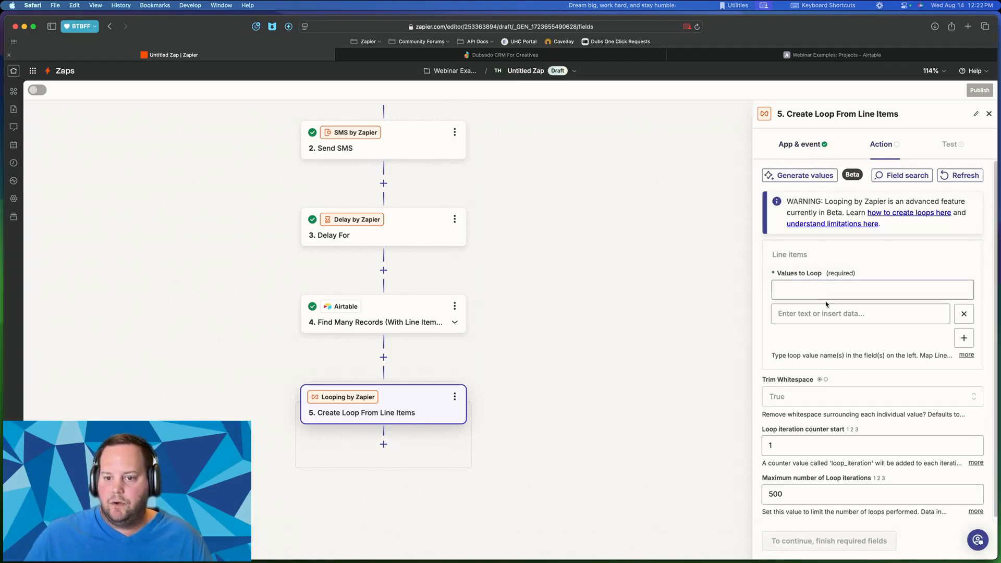
click(808, 284)
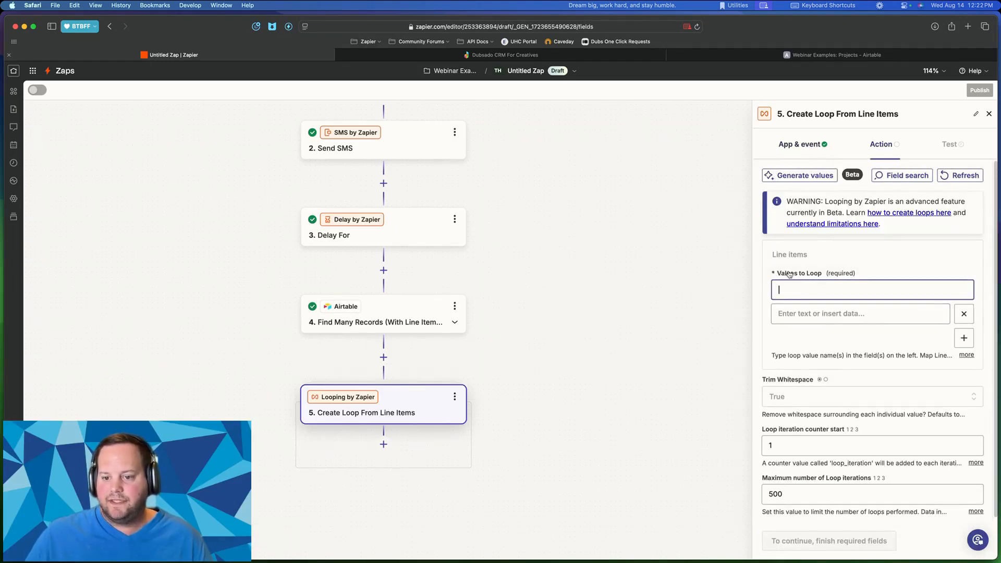
scroll(810, 274, down, 1)
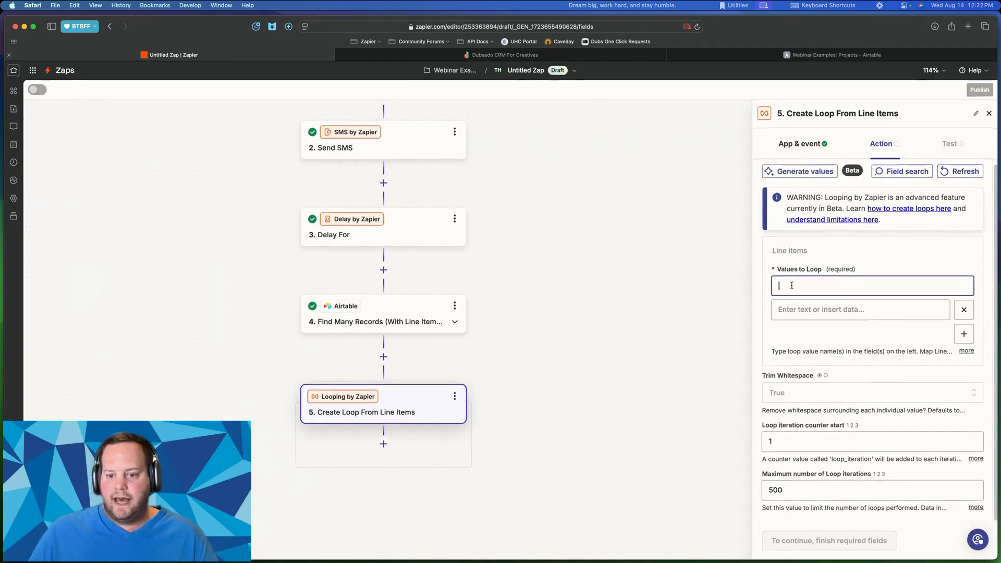
text(em)
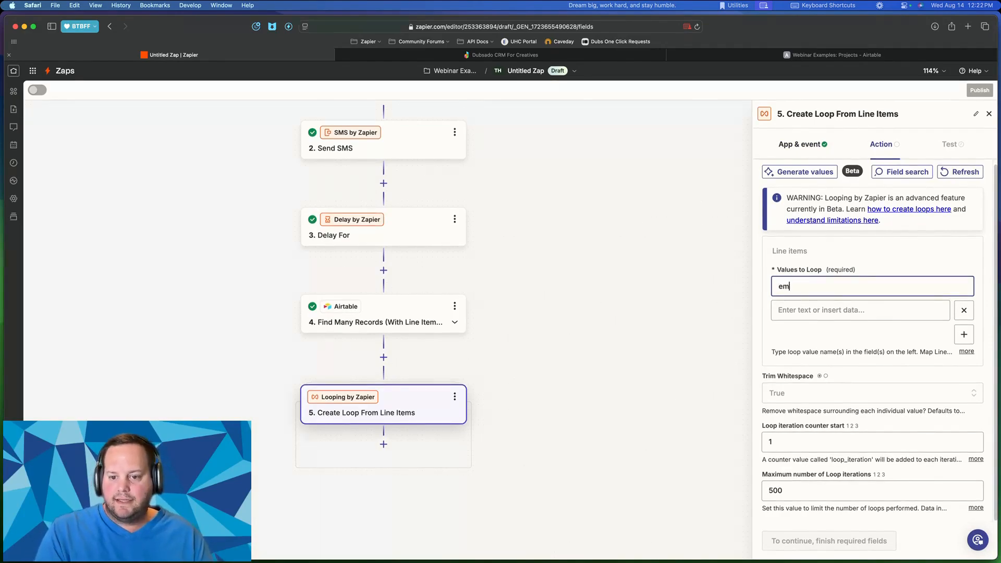
text(ail_address)
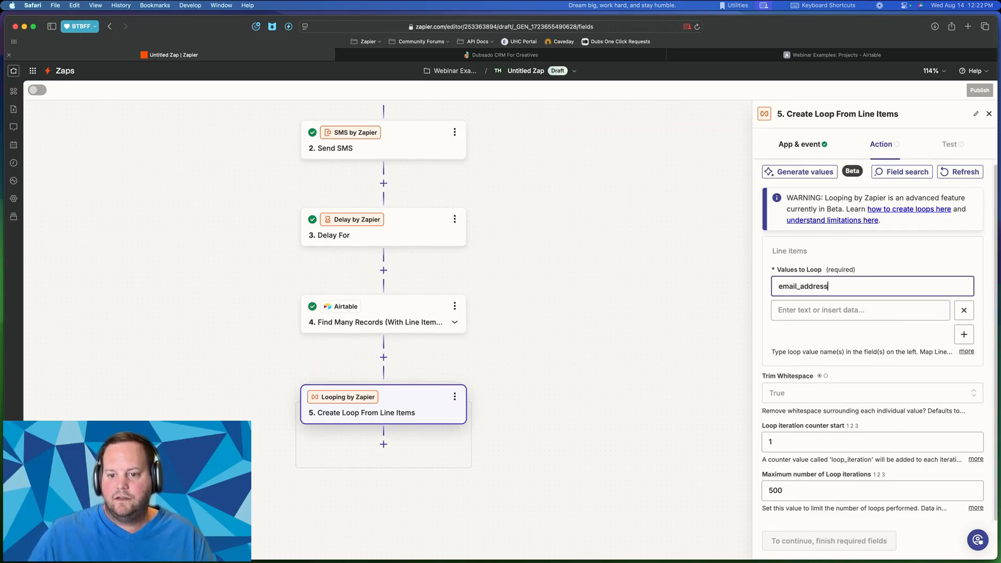
key(Tab)
click(793, 286)
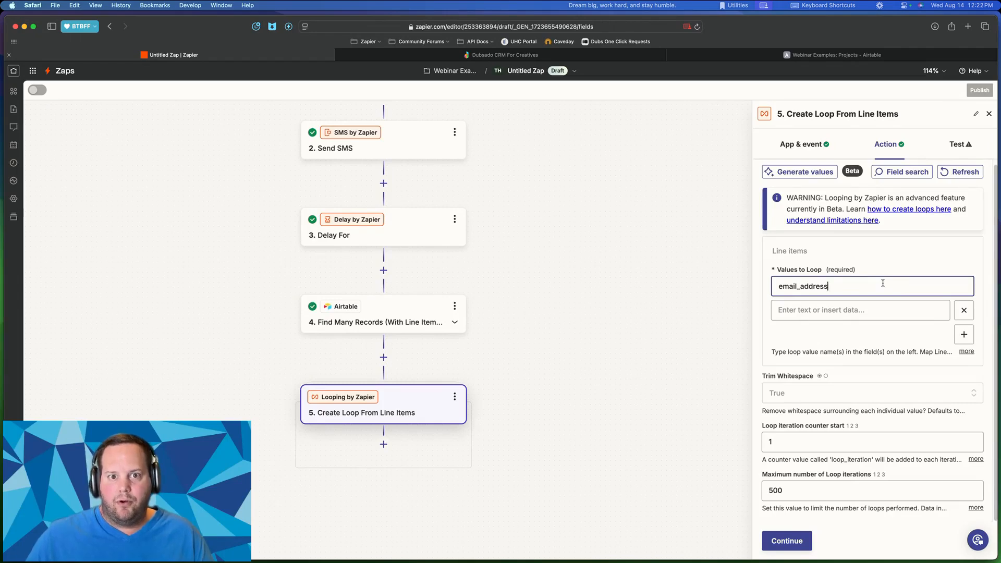
double_click(798, 286)
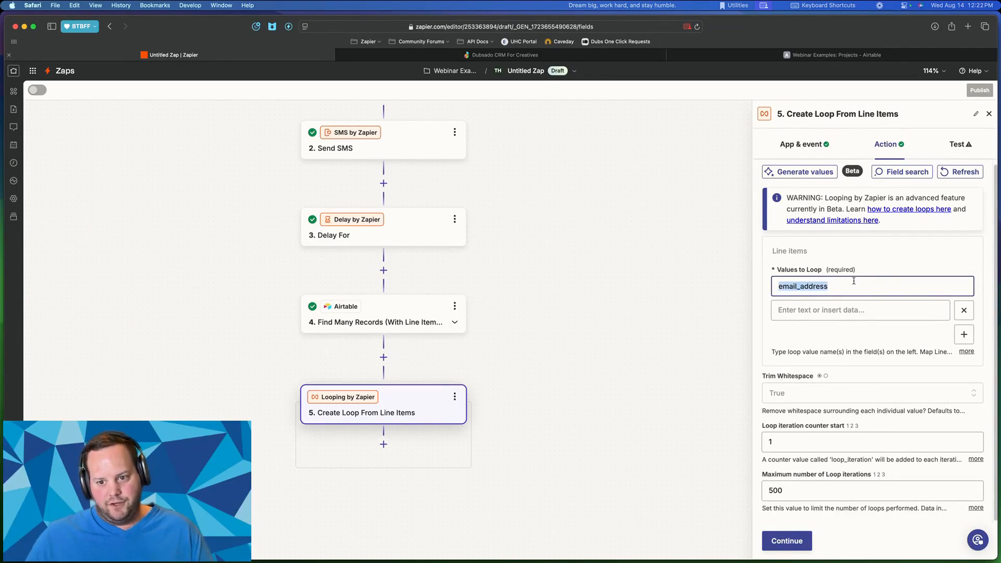
text(Email A)
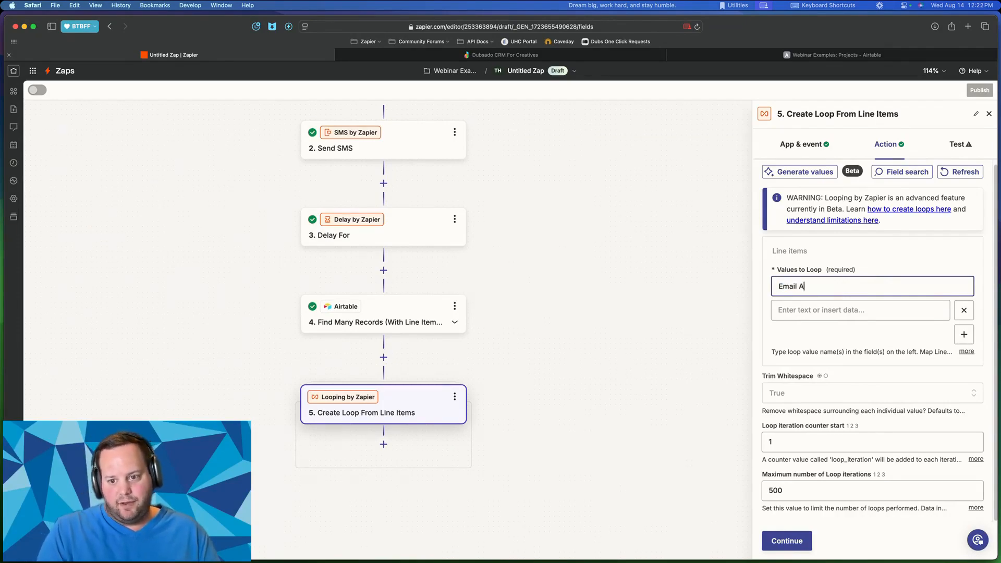
text(ddress)
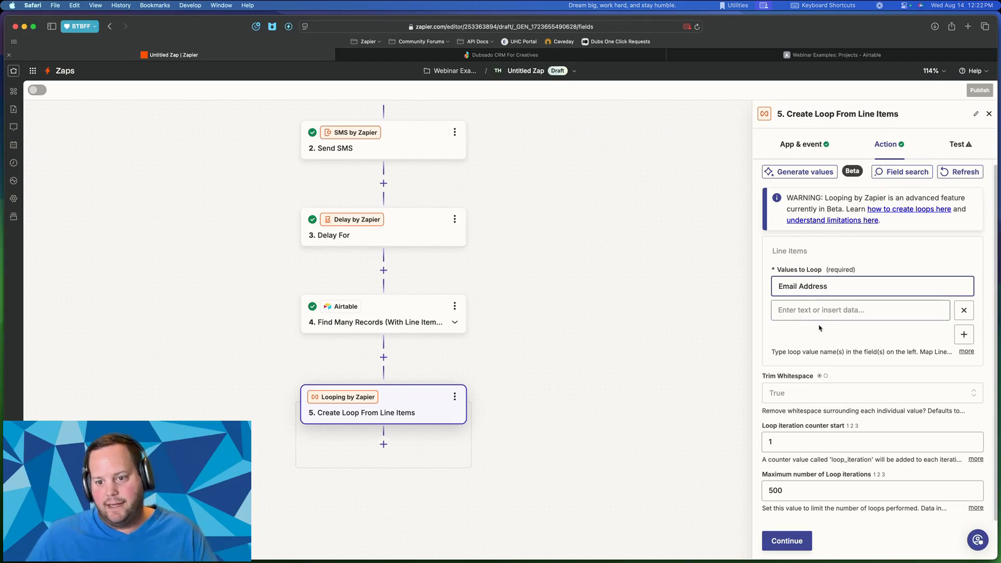
- Map the Email Address values to step 4's Records Fields Partner A Email Address
click(825, 310)
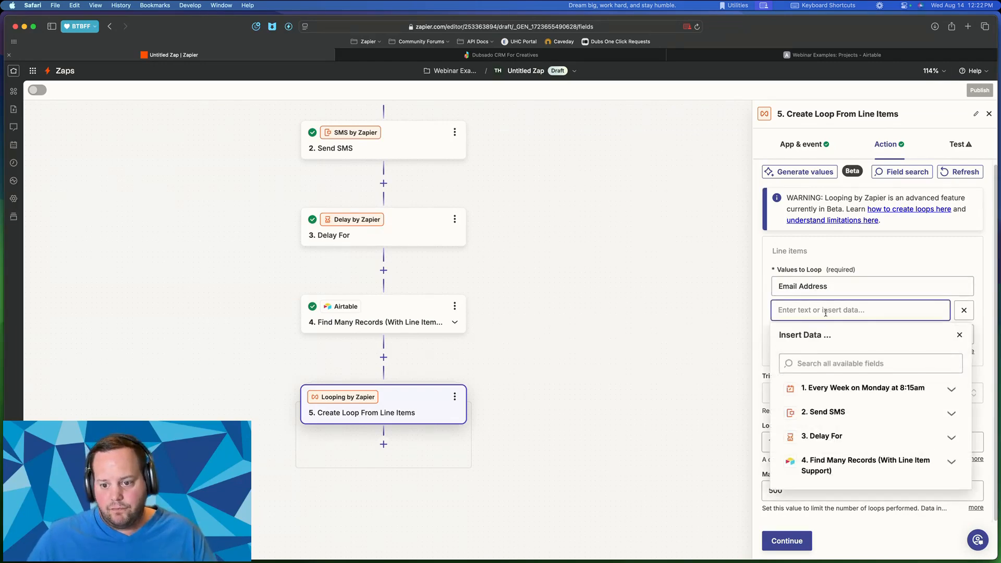
click(831, 461)
scroll(823, 467, down, 5)
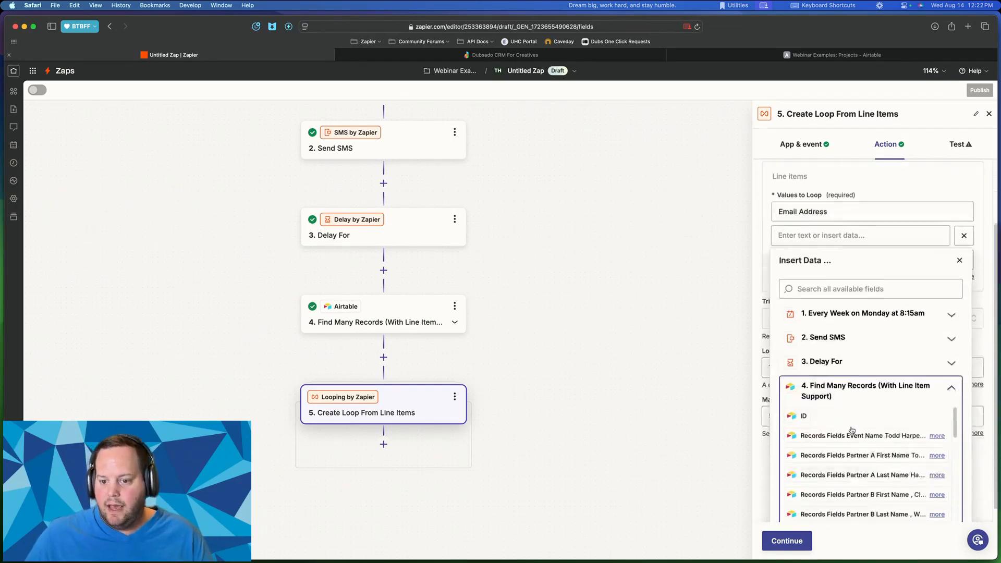
scroll(846, 416, down, 3)
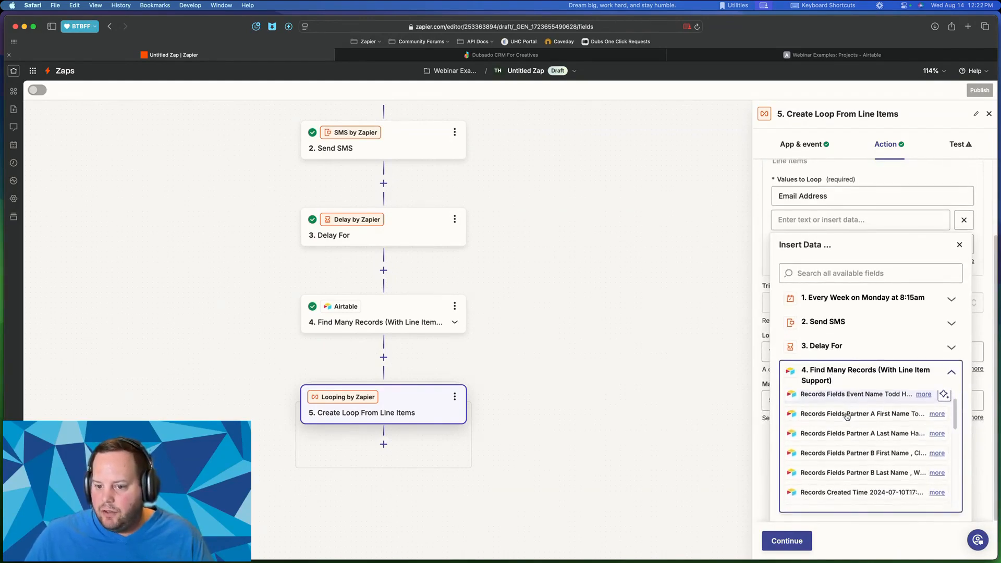
scroll(846, 417, down, 4)
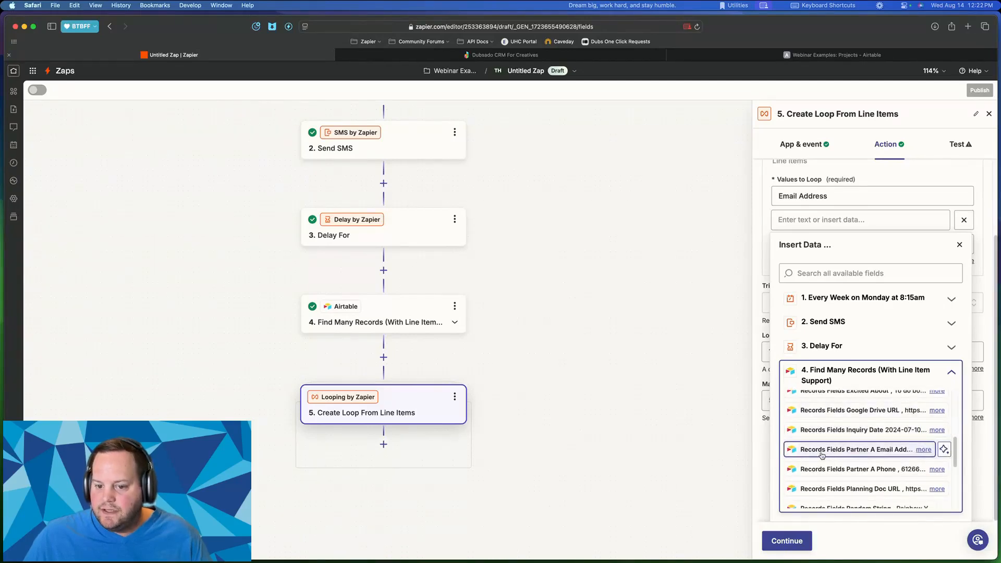
mouse_move(852, 453)
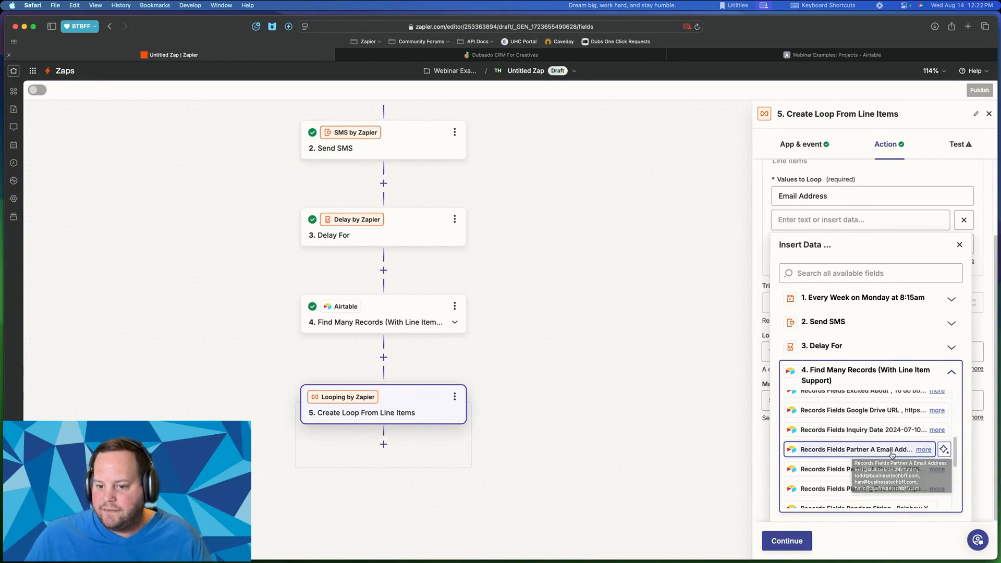
click(868, 450)
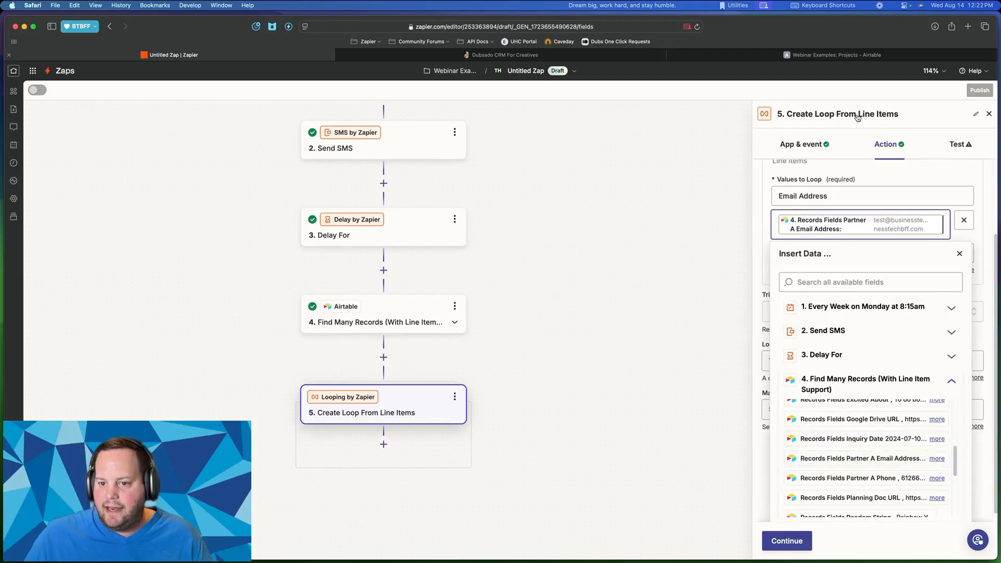
click(900, 180)
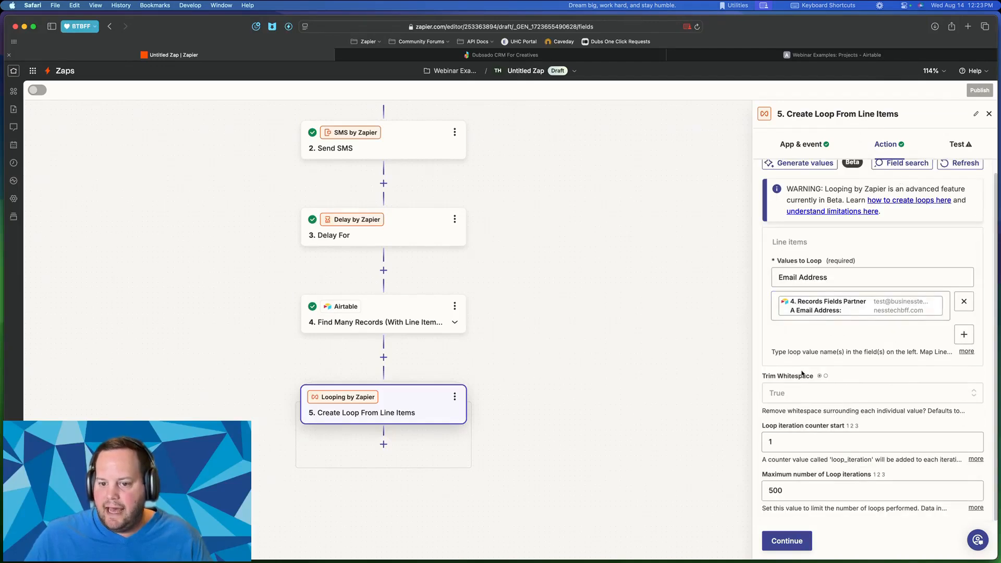
- Add a second loop key named 'Project Name', then view the Webinar Examples table in Airtable
click(963, 334)
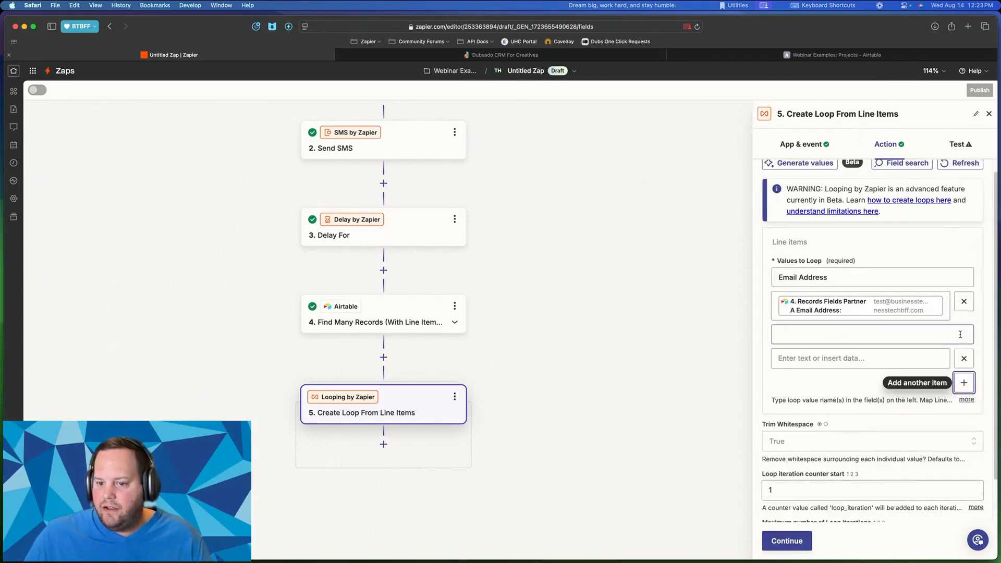
click(890, 332)
text(First)
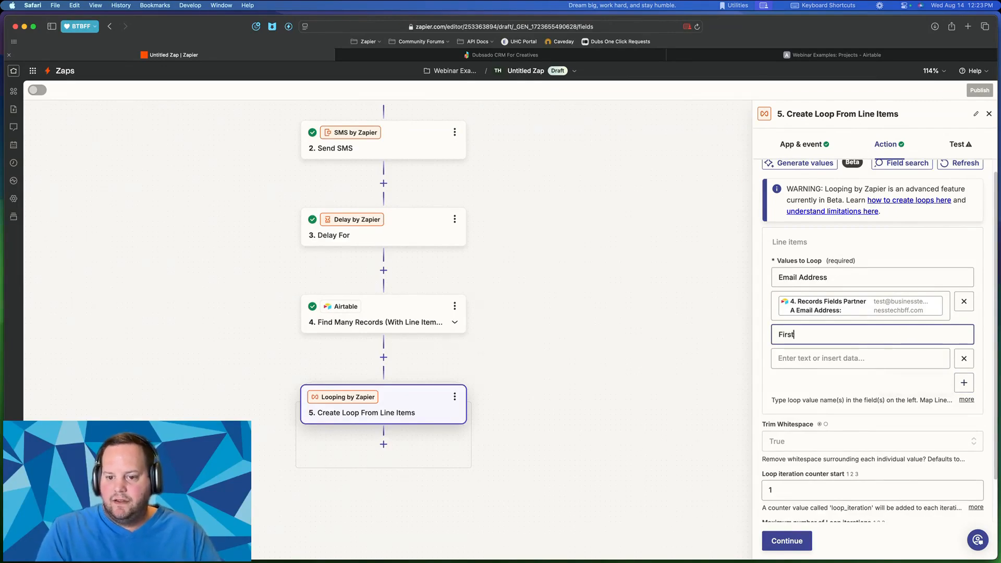
text( Name)
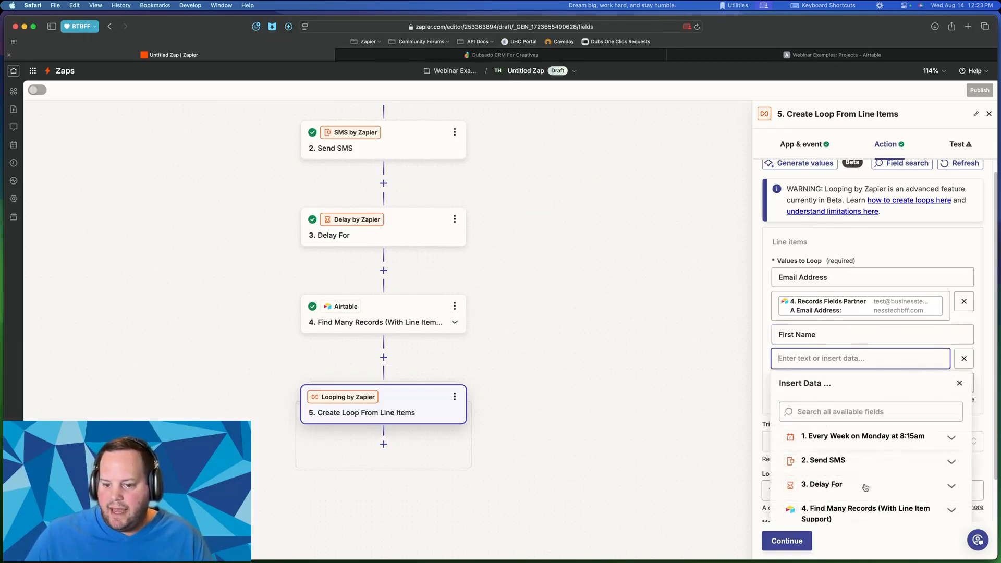
click(856, 509)
scroll(864, 488, down, 4)
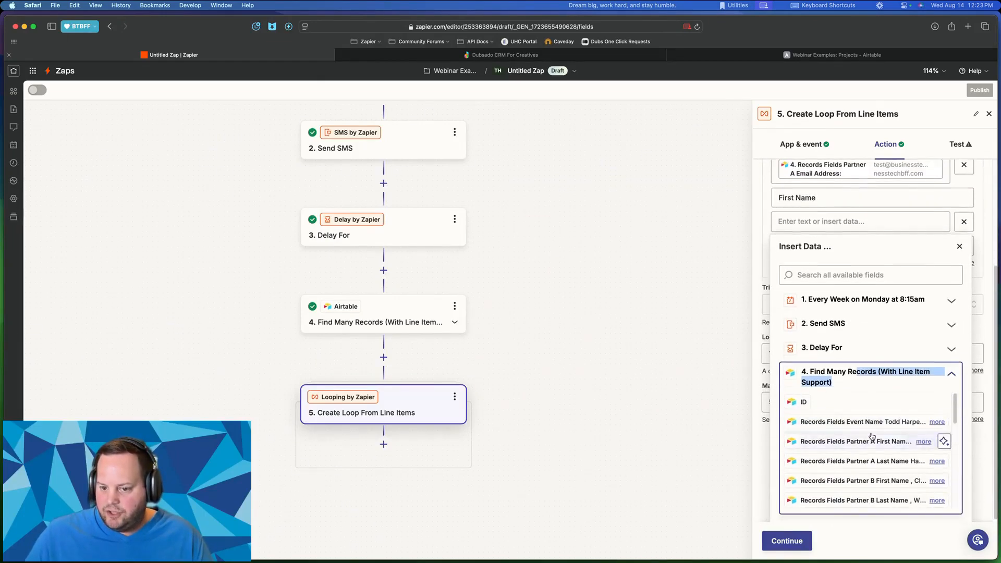
scroll(865, 439, down, 1)
scroll(910, 415, up, 1)
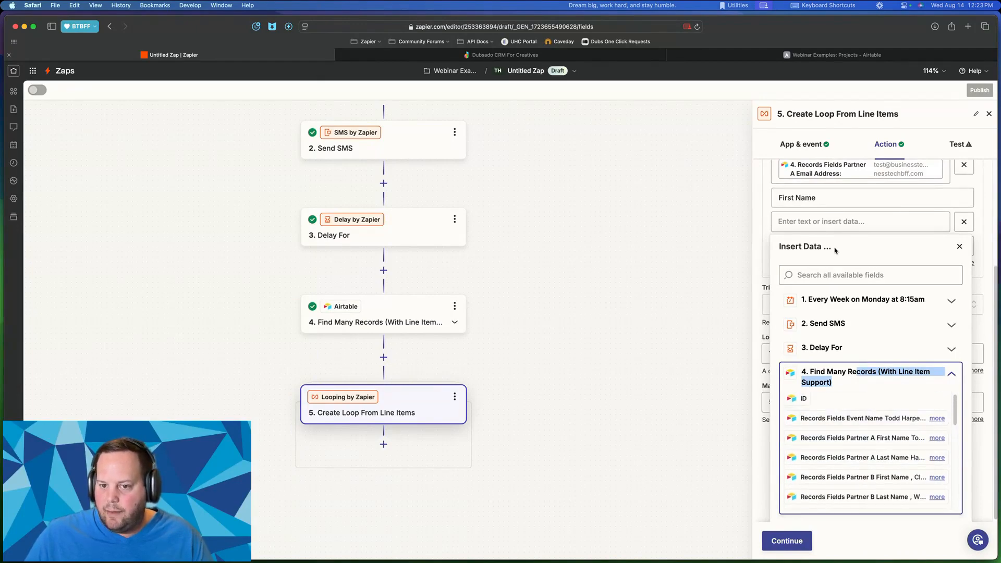
scroll(834, 251, up, 2)
click(819, 259)
click(828, 259)
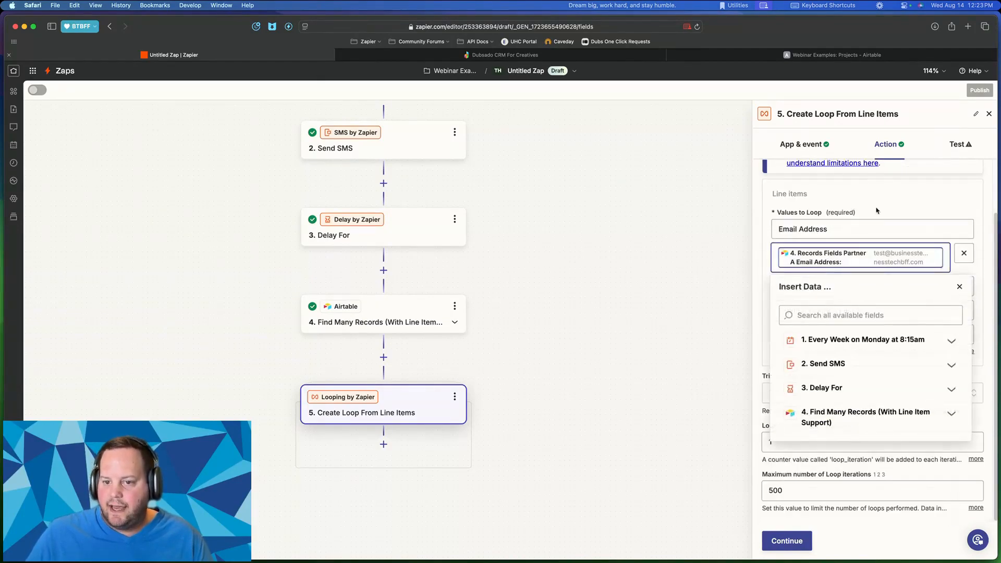
click(876, 210)
triple_click(825, 284)
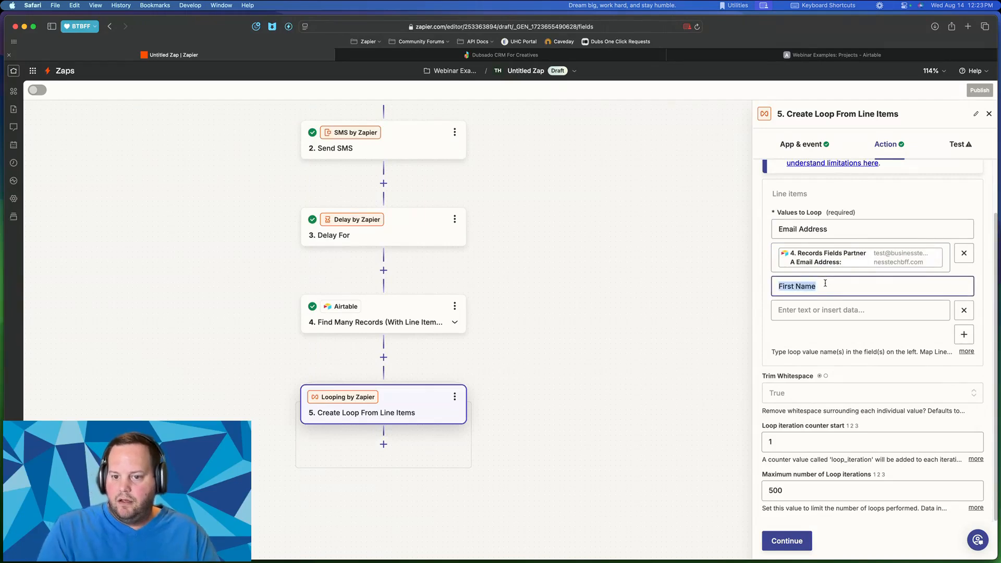
text(Proj)
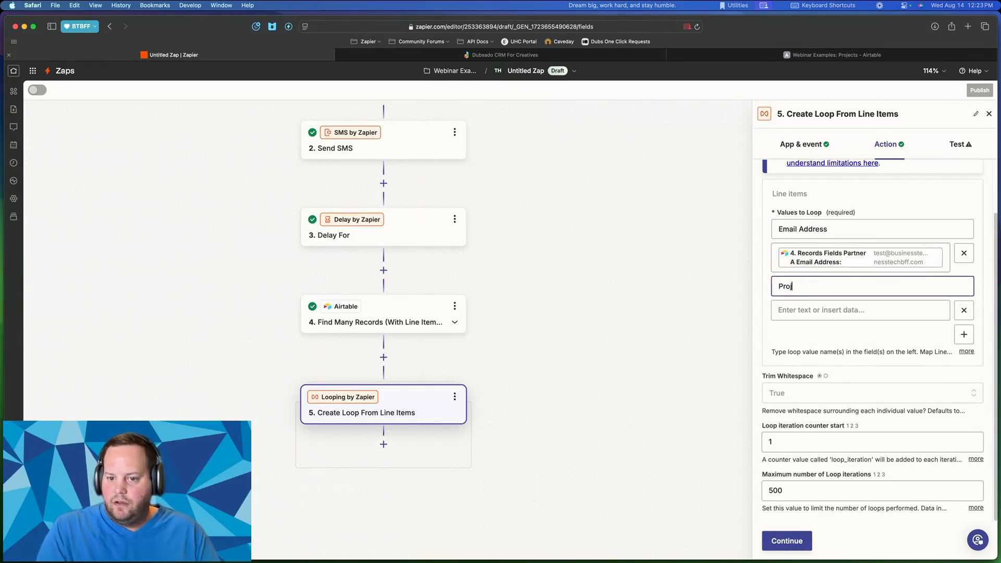
text(ect Name)
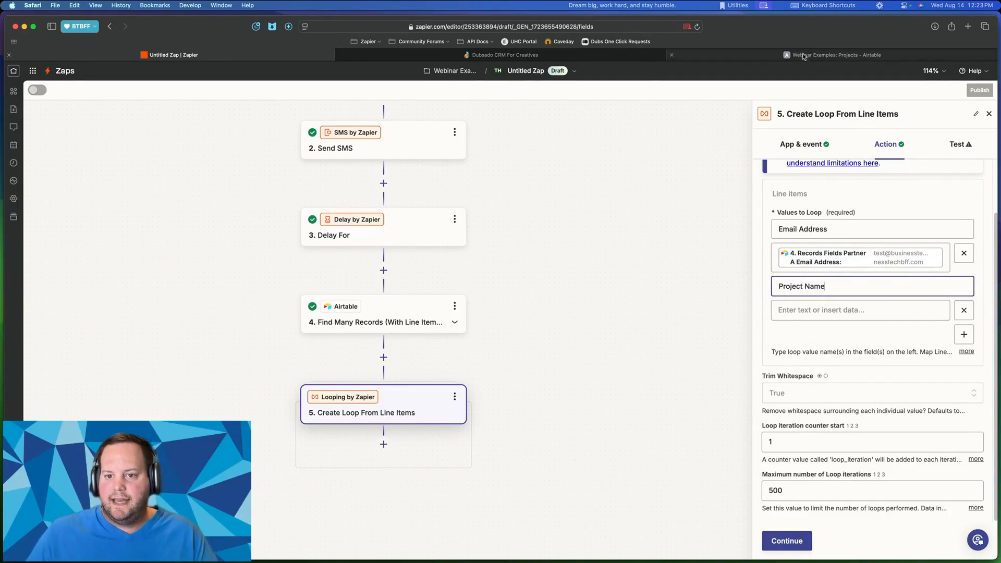
click(807, 57)
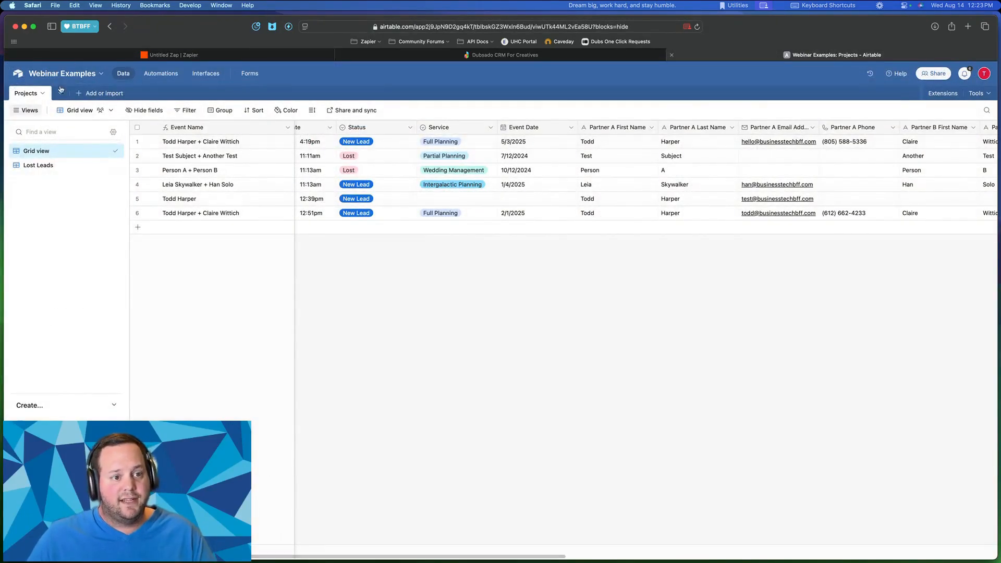
click(190, 145)
click(195, 158)
click(197, 172)
click(201, 186)
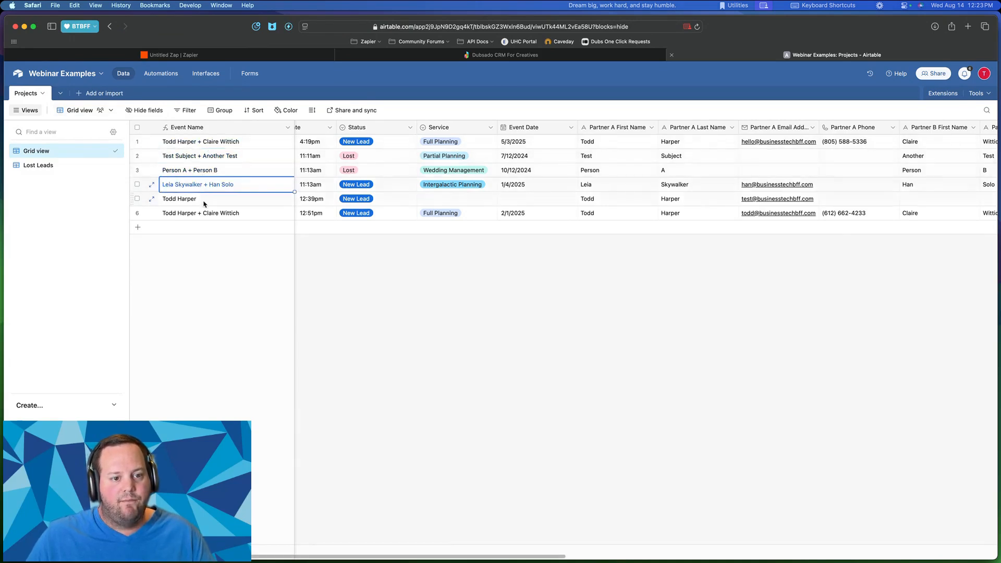
click(204, 203)
click(211, 214)
click(211, 200)
click(216, 183)
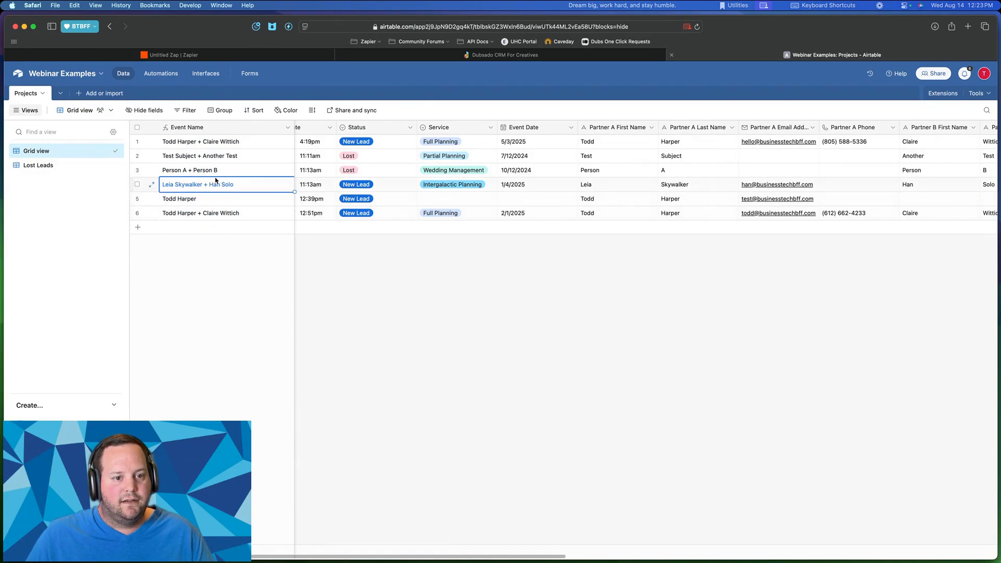
click(215, 172)
click(216, 157)
click(220, 138)
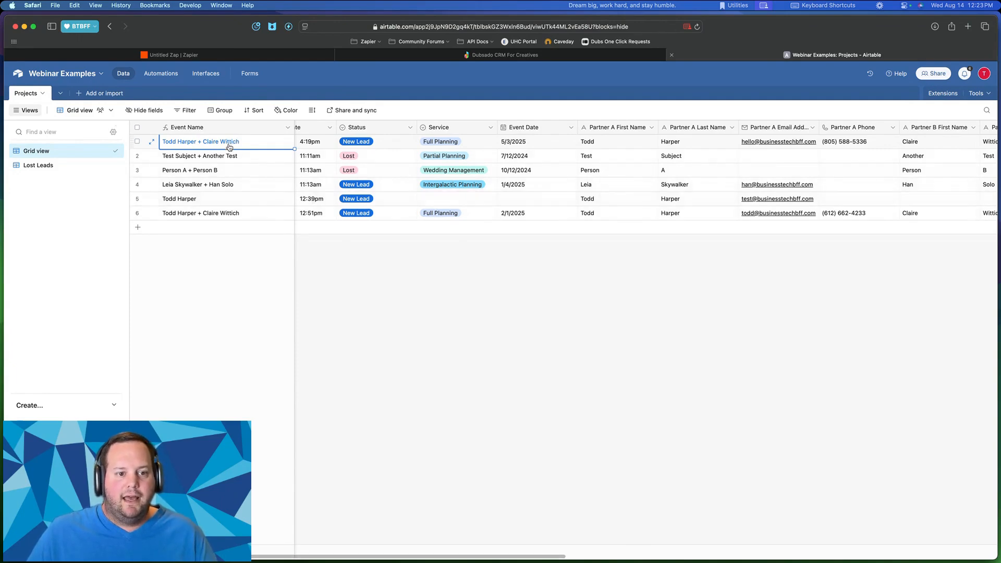
scroll(513, 153, left, 2)
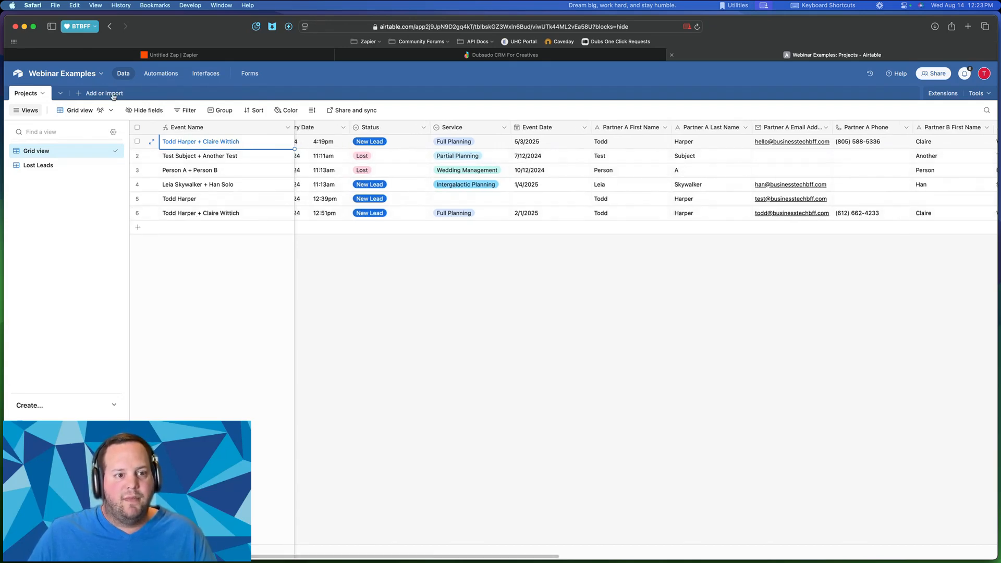
key(ctrl+Up)
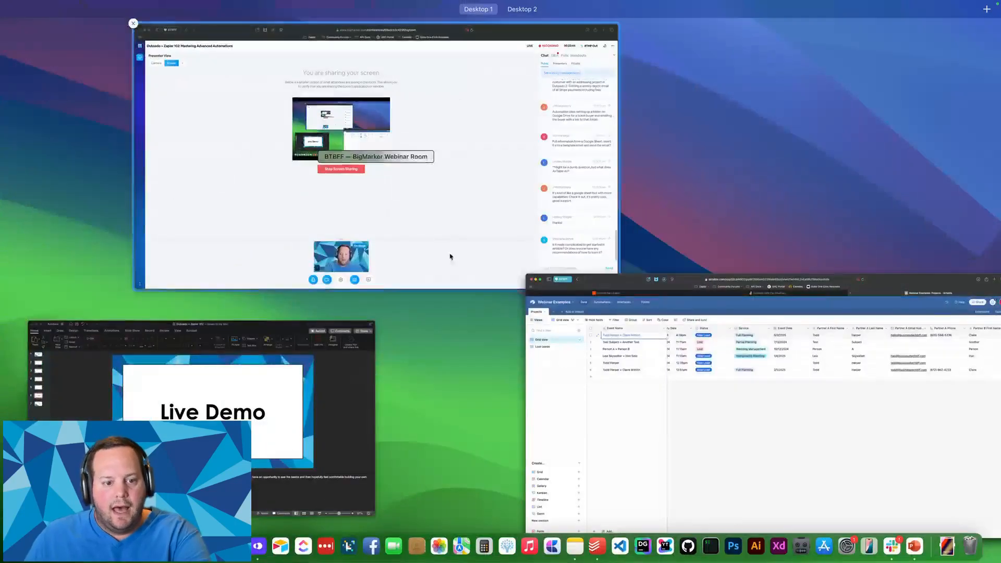
click(598, 376)
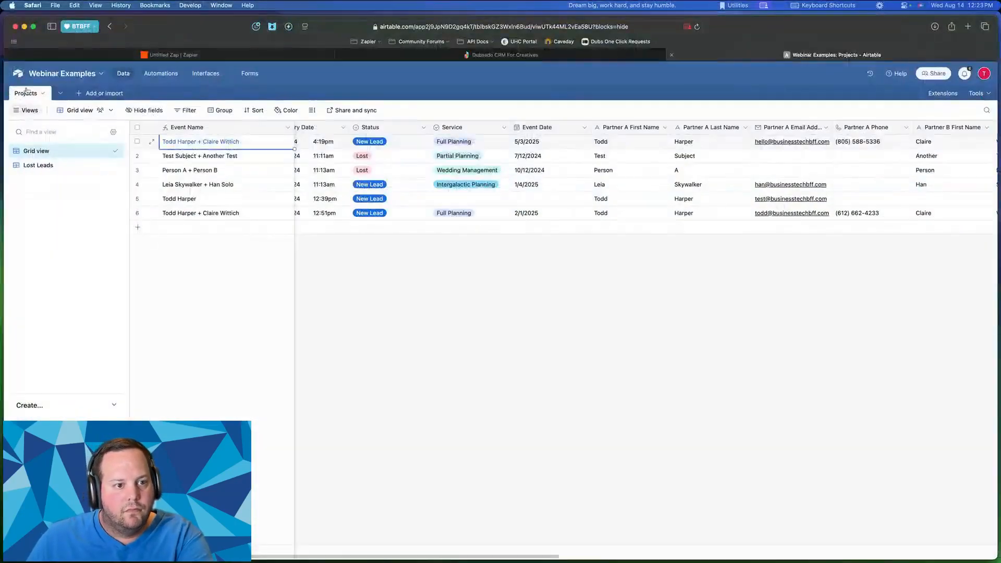
- Map the Project Name loop values to step 4's Records Fields Event Name
click(230, 55)
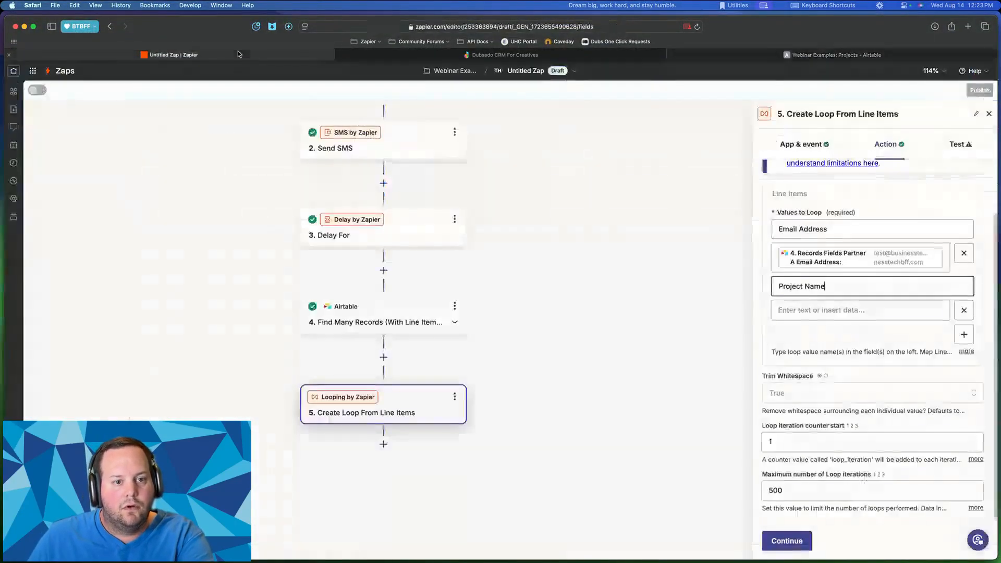
scroll(421, 381, down, 1)
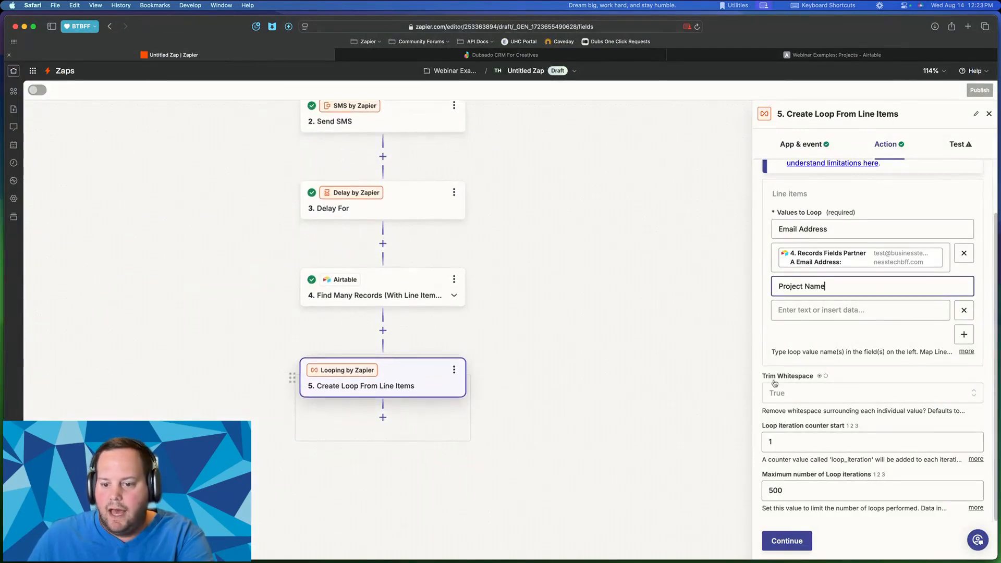
click(820, 308)
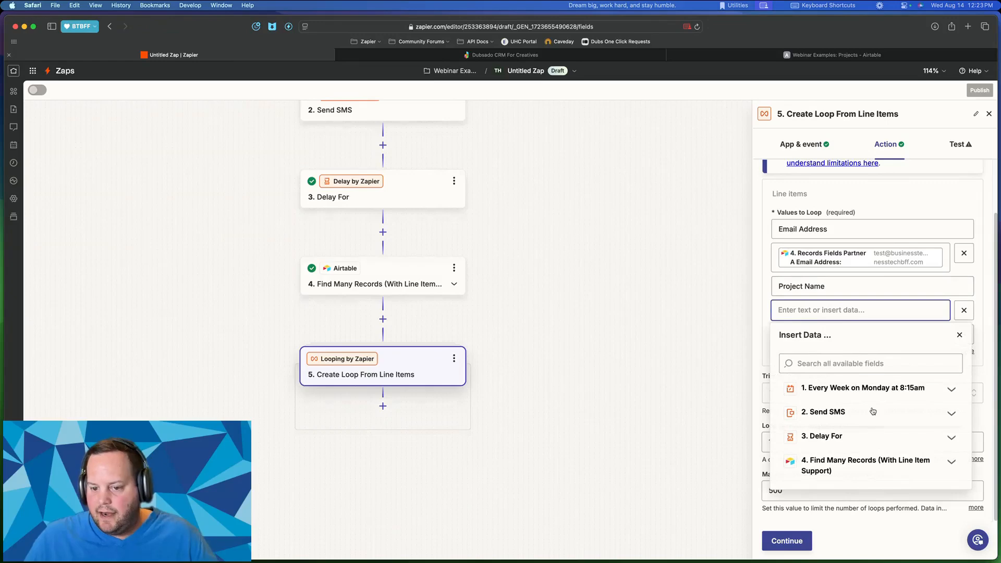
click(865, 461)
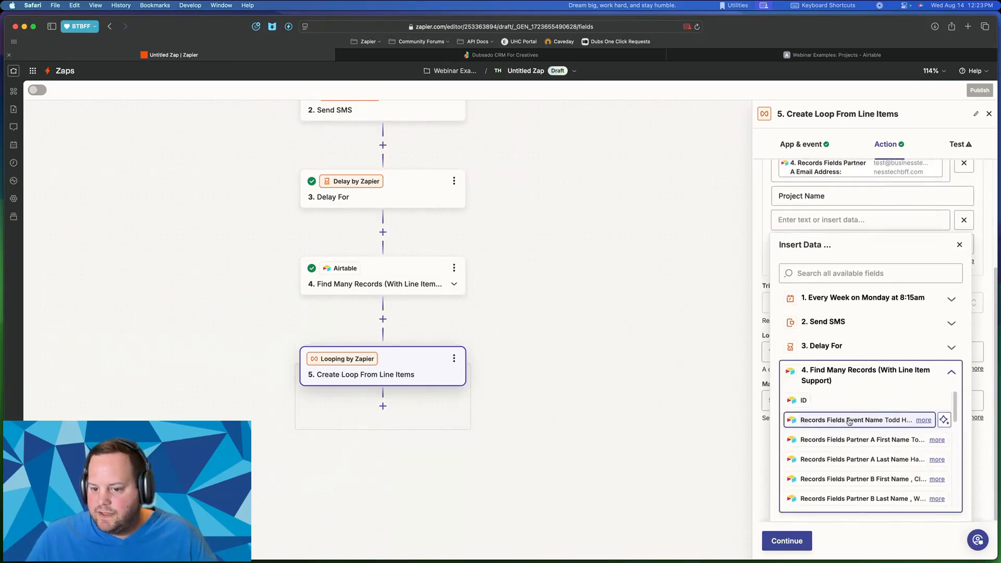
click(848, 424)
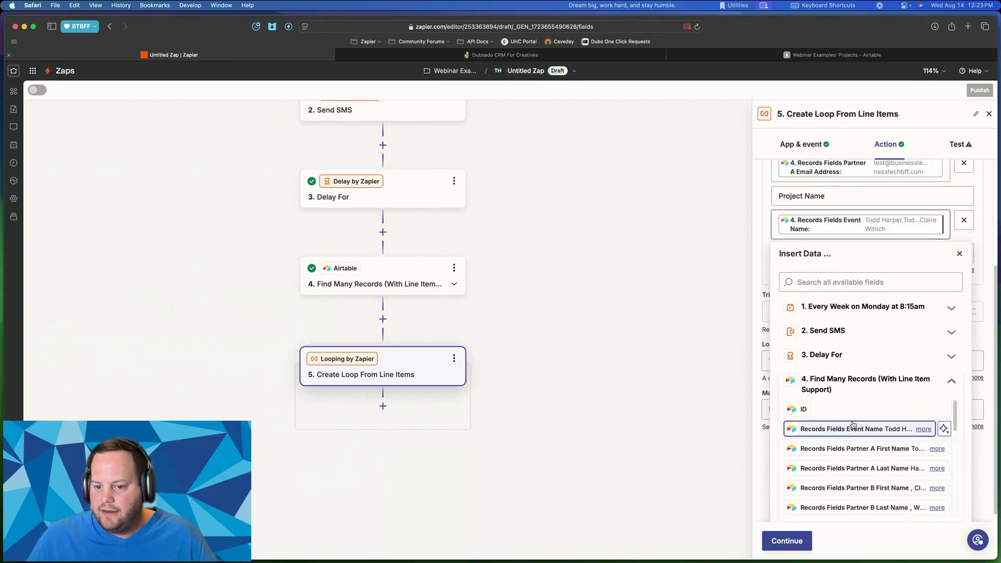
click(875, 200)
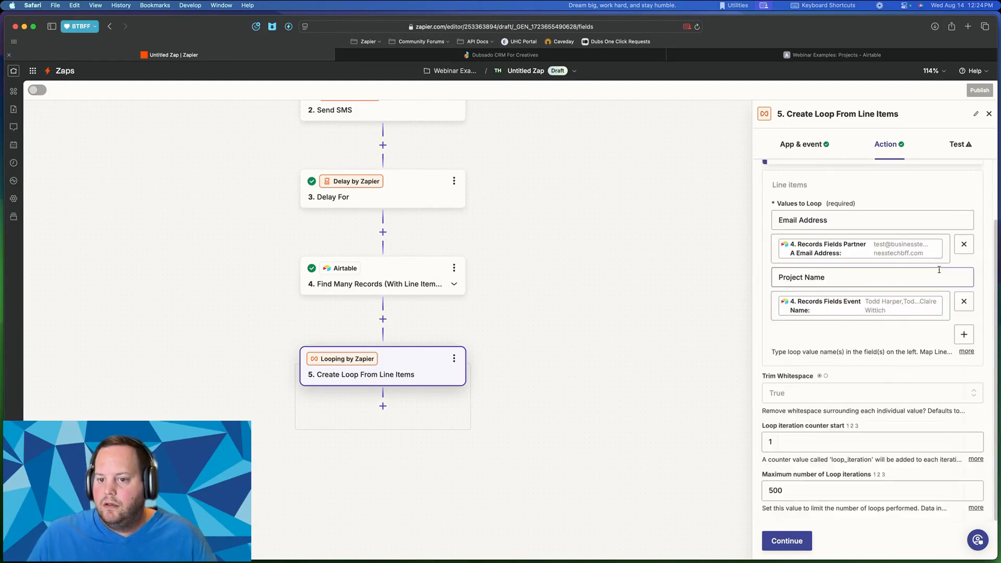
click(788, 542)
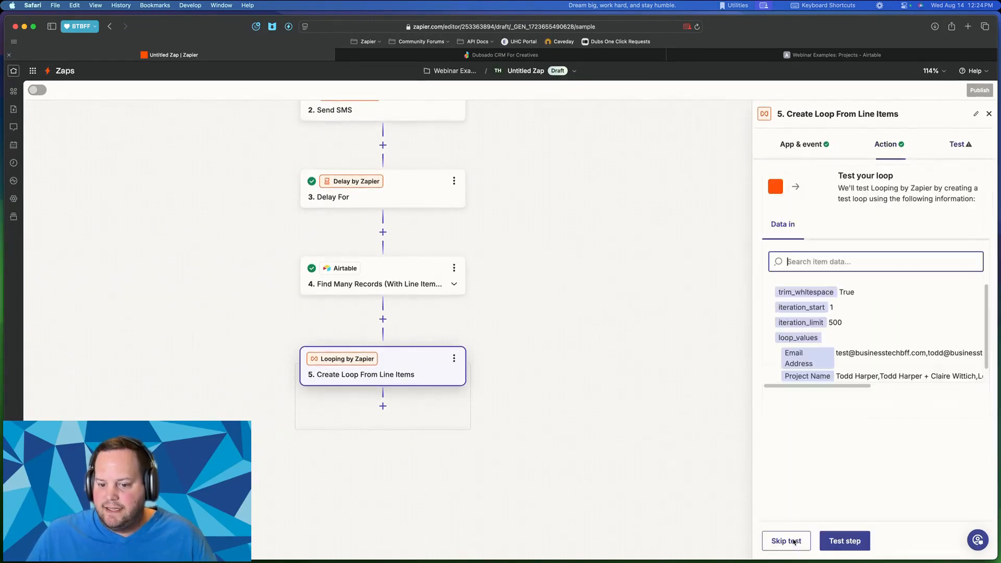
click(843, 541)
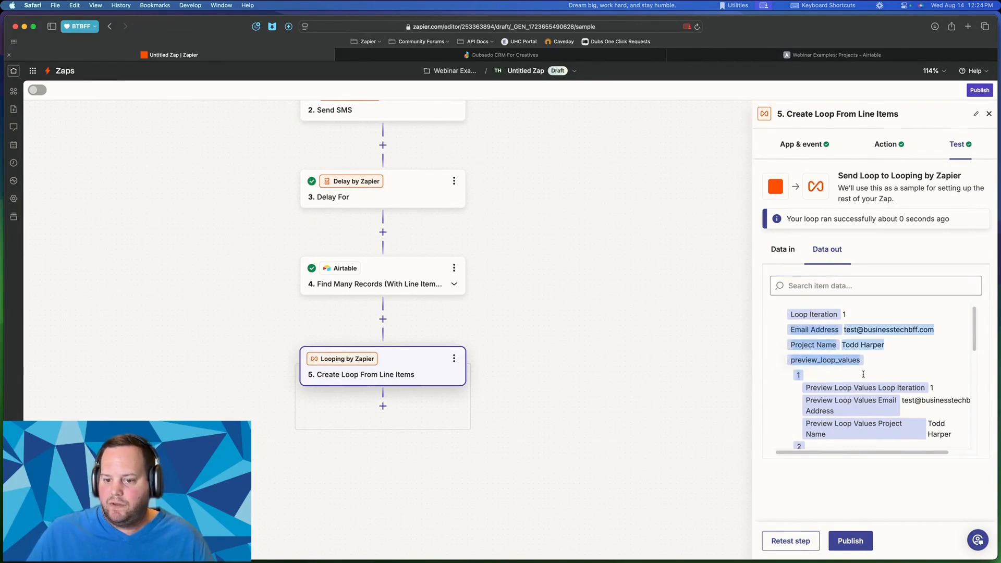
scroll(853, 327, down, 1)
scroll(853, 327, up, 1)
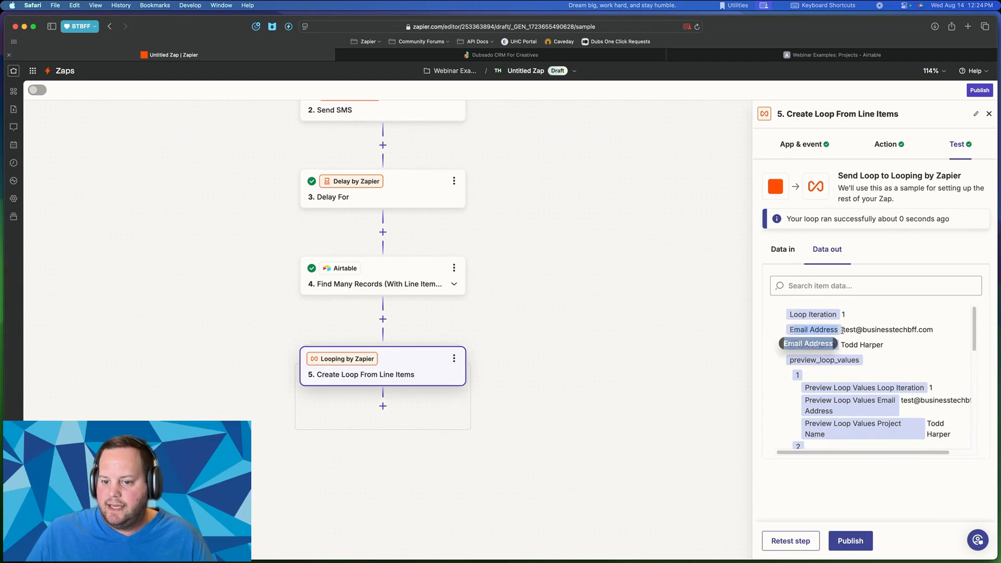
drag(842, 328, 933, 331)
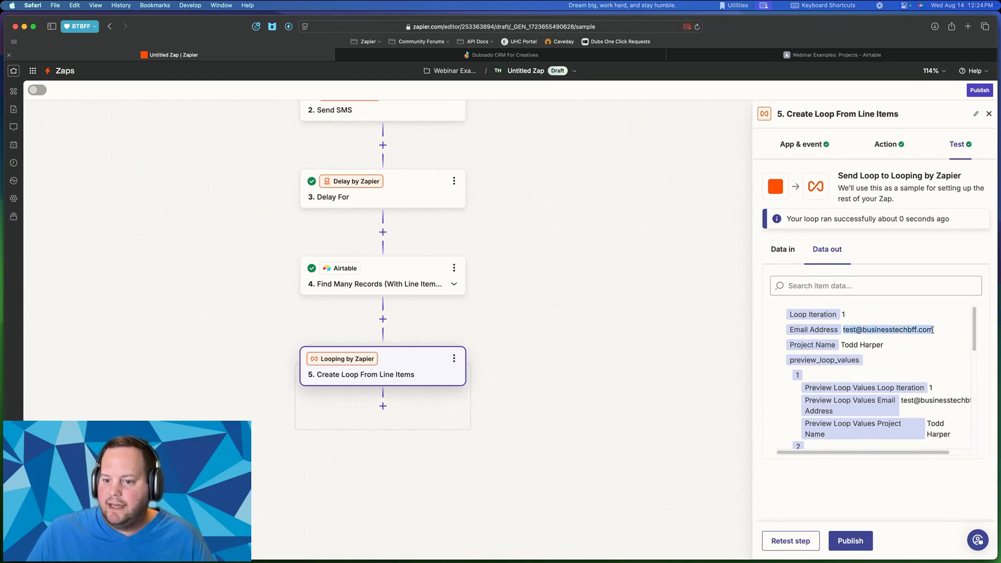
click(935, 332)
drag(794, 344, 854, 343)
click(831, 55)
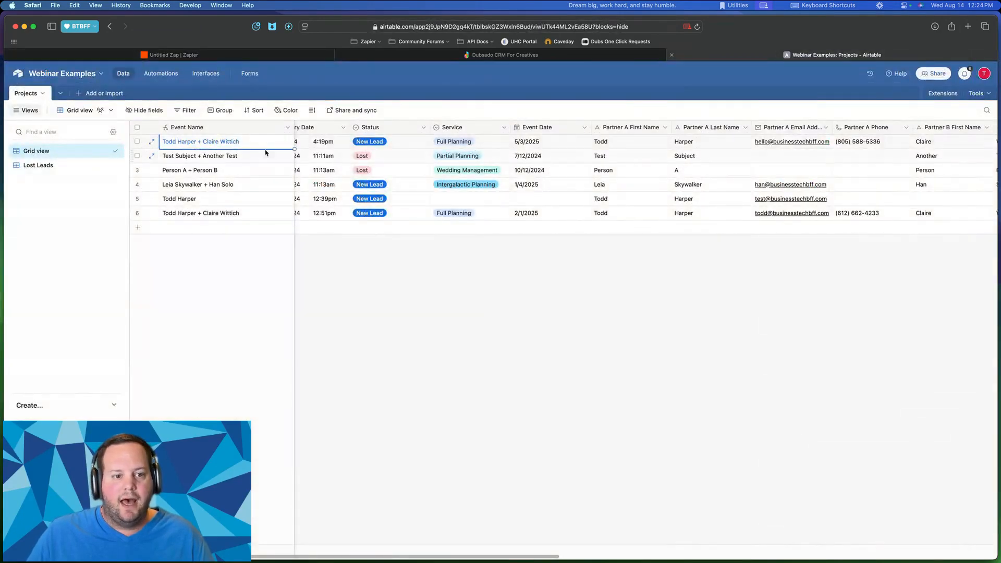
click(259, 199)
scroll(395, 203, left, 2)
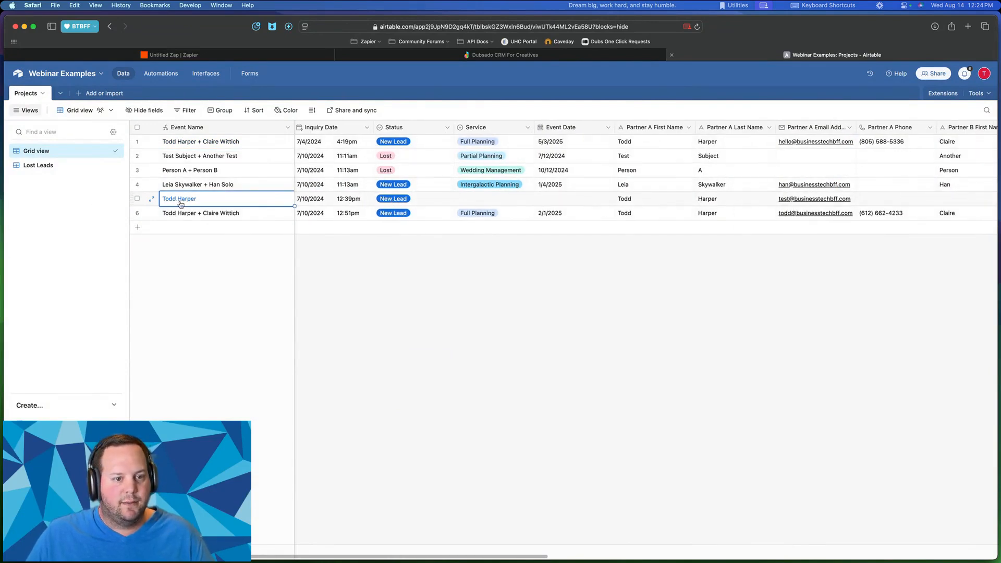
click(172, 54)
scroll(826, 359, down, 2)
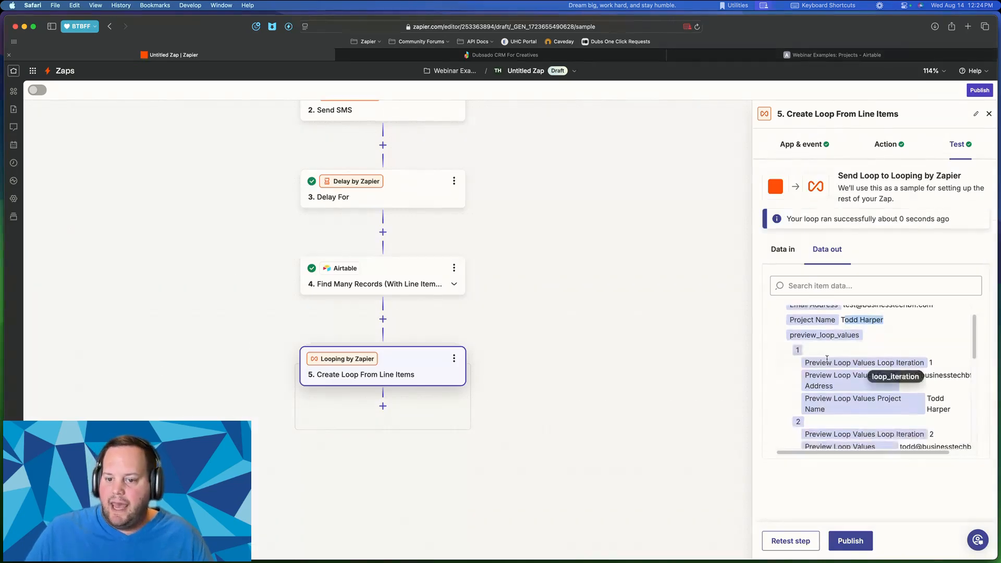
scroll(826, 359, up, 2)
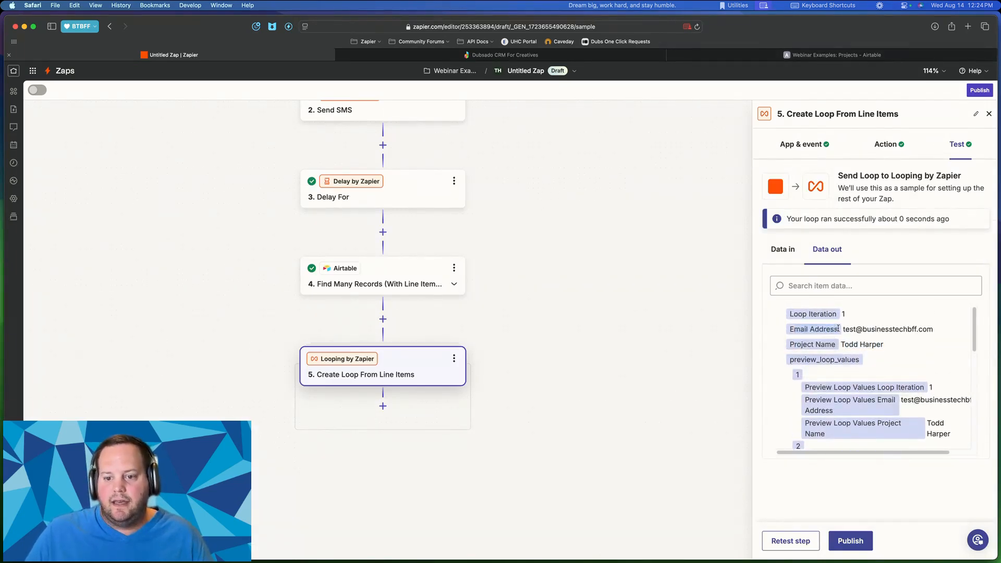
drag(789, 314, 833, 313)
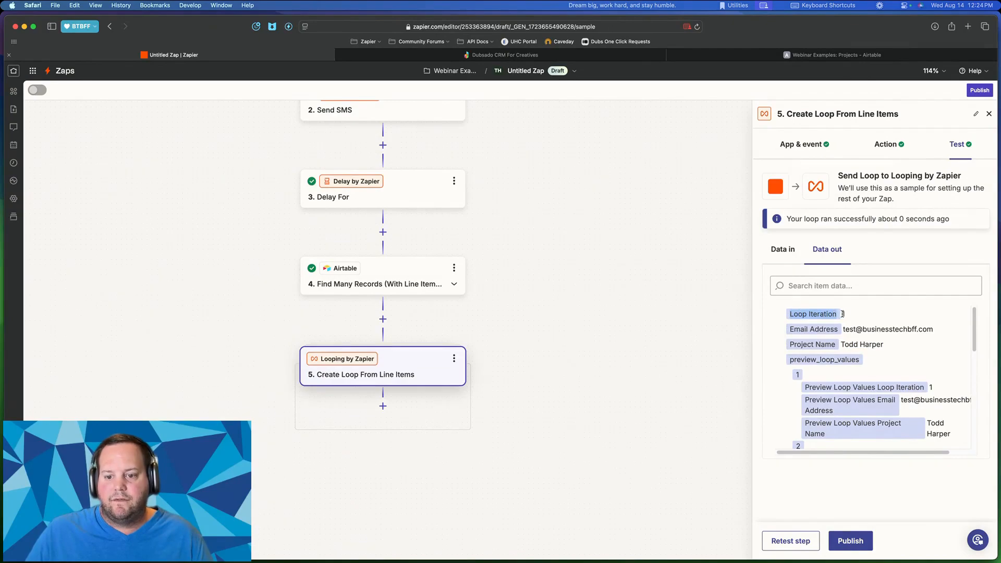
click(847, 315)
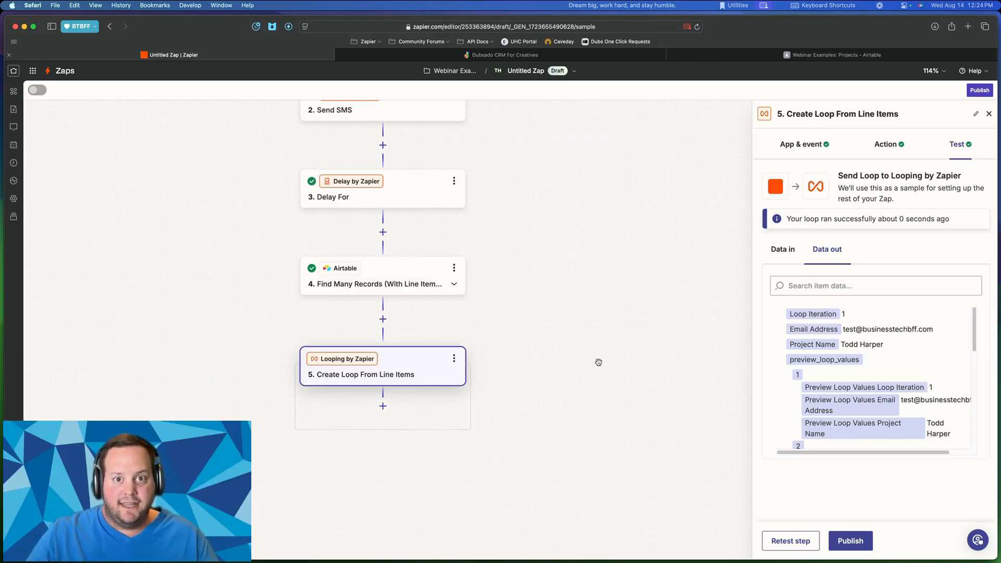
scroll(834, 365, down, 2)
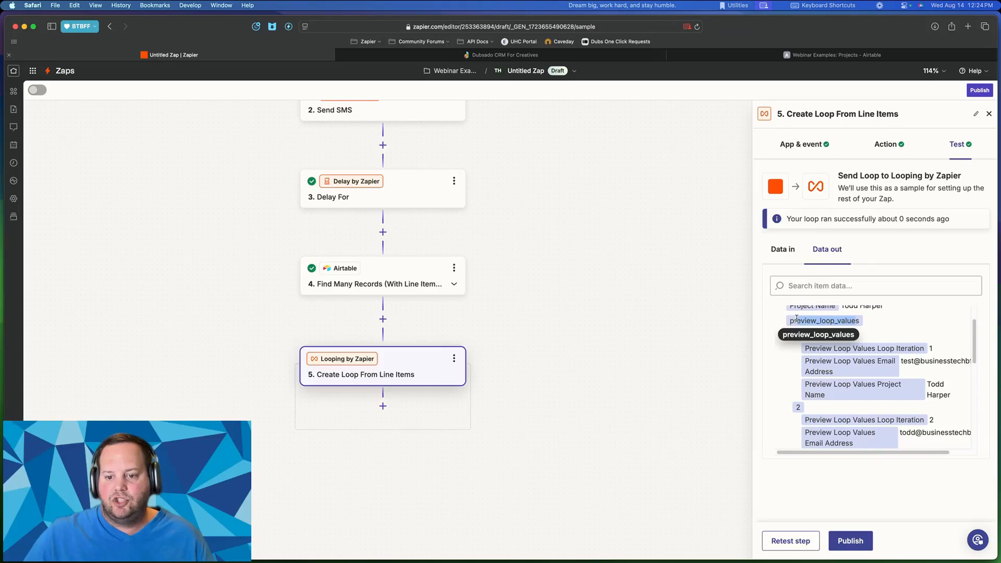
drag(829, 321, 862, 327)
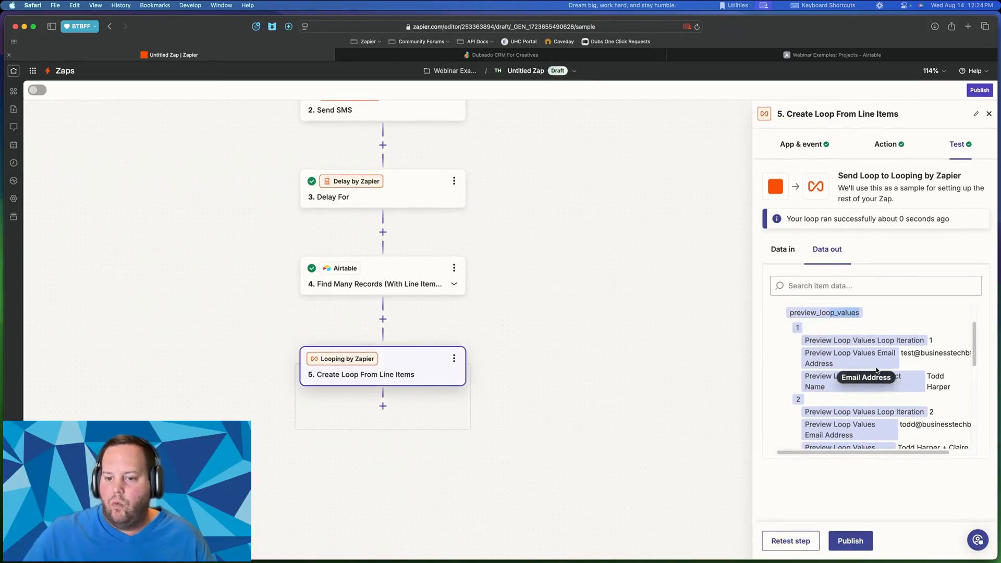
scroll(881, 364, right, 2)
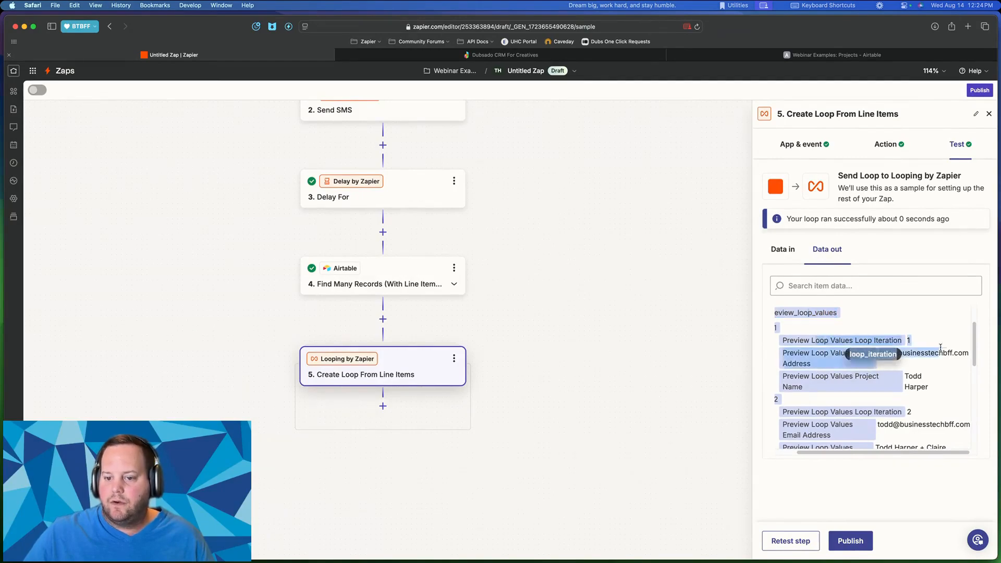
scroll(903, 354, down, 3)
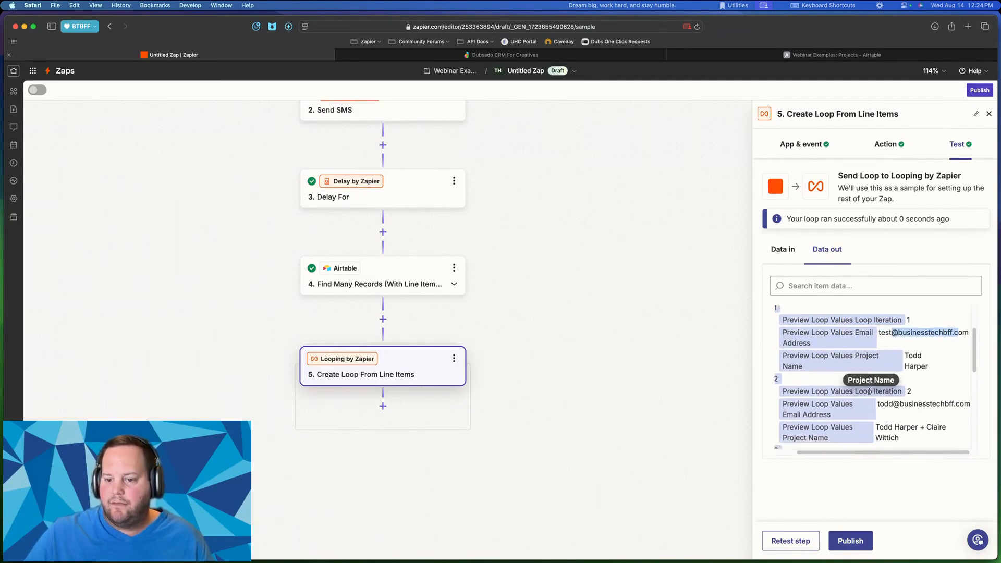
drag(886, 357, 860, 375)
scroll(860, 375, down, 4)
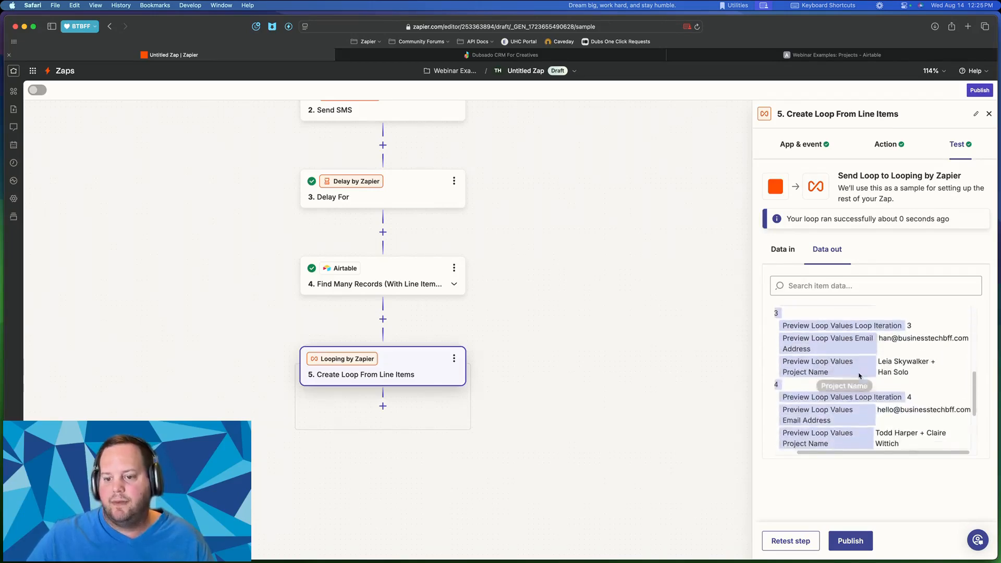
drag(968, 337, 897, 350)
scroll(919, 372, down, 3)
scroll(919, 372, up, 2)
scroll(899, 347, down, 2)
scroll(876, 388, up, 4)
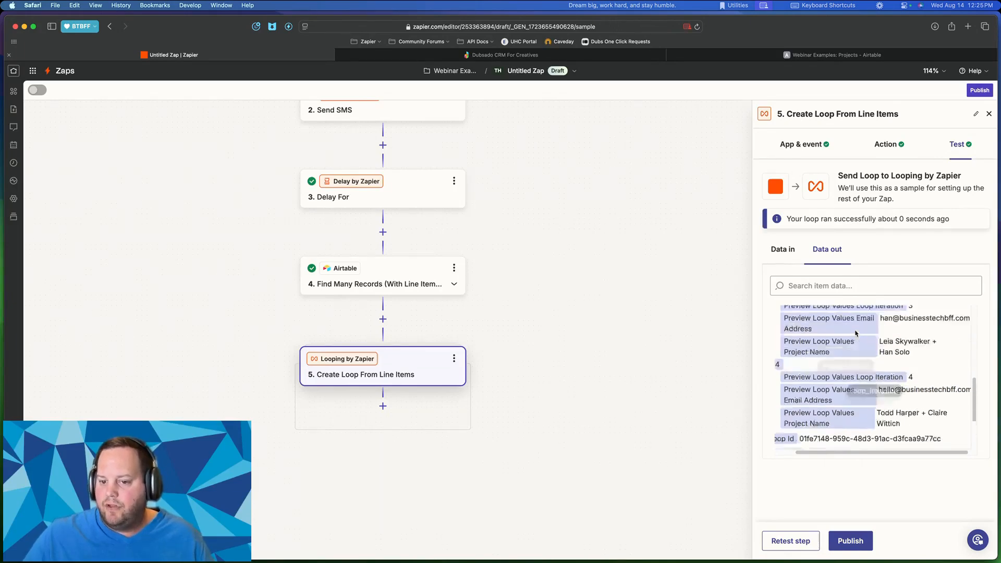
scroll(900, 359, up, 3)
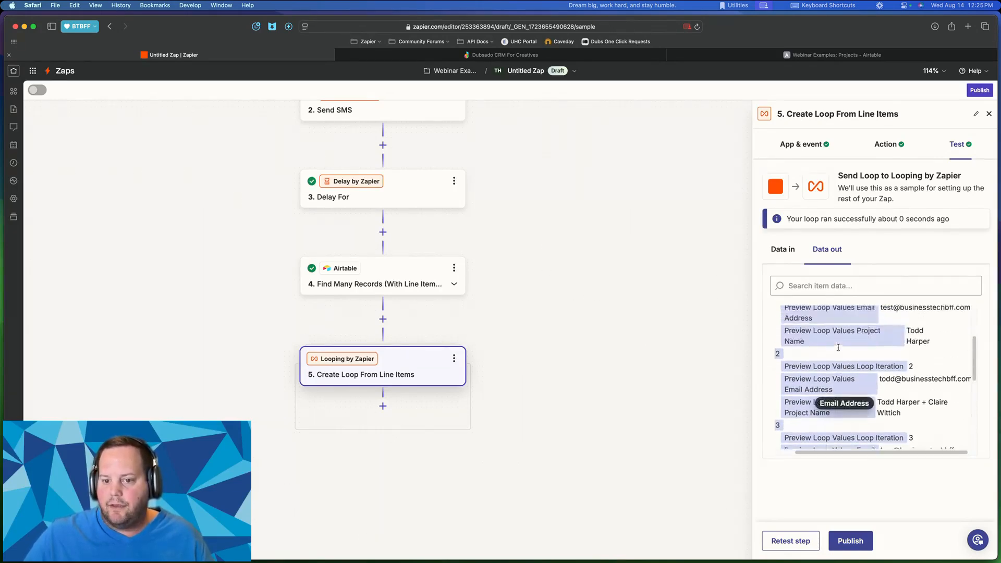
scroll(865, 377, up, 5)
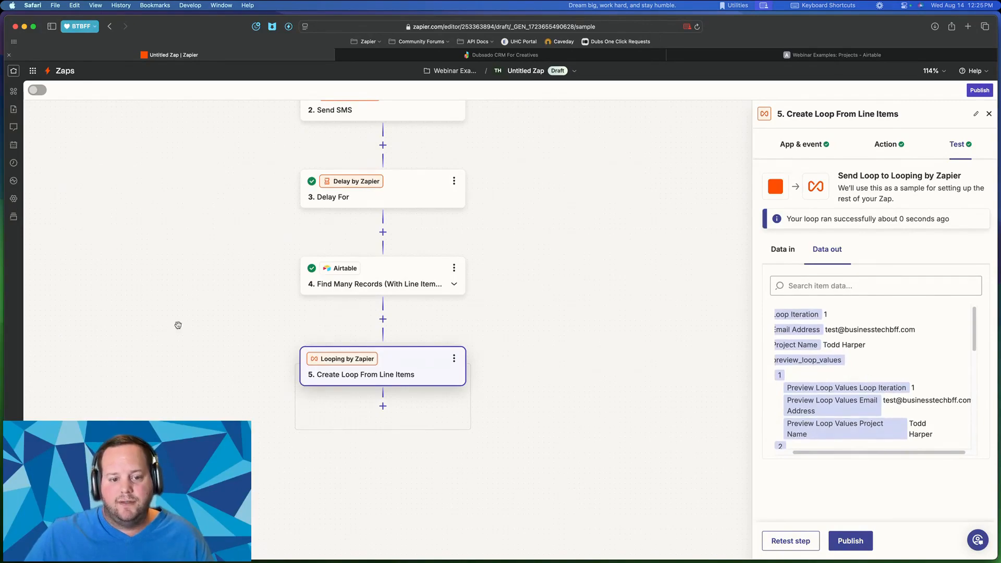
scroll(844, 412, left, 2)
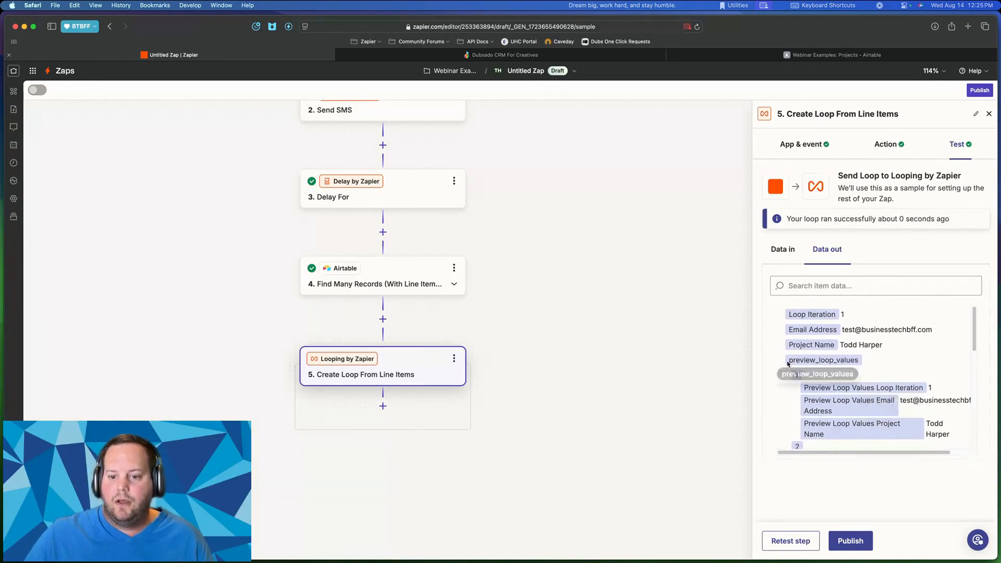
drag(788, 362, 851, 358)
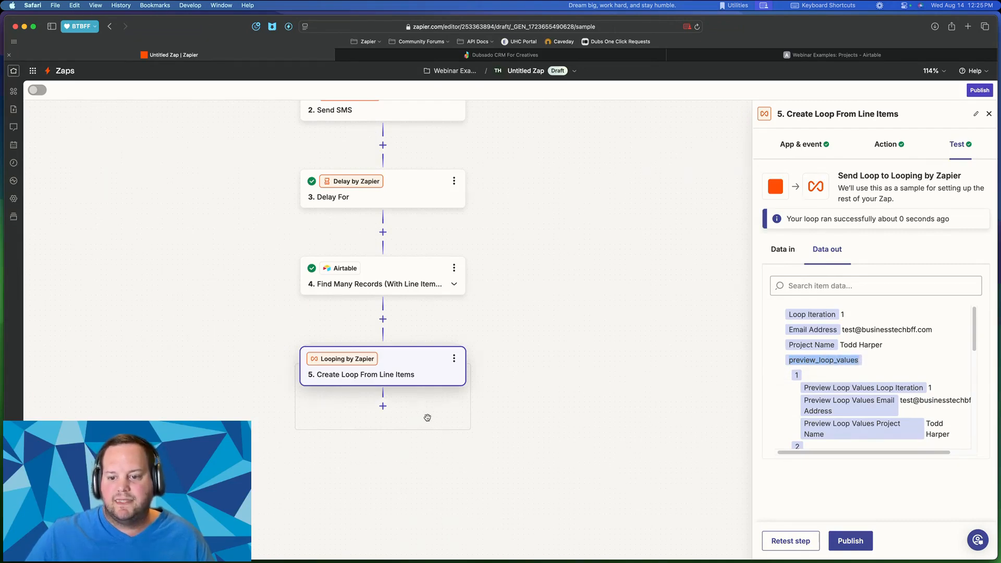
scroll(869, 376, down, 2)
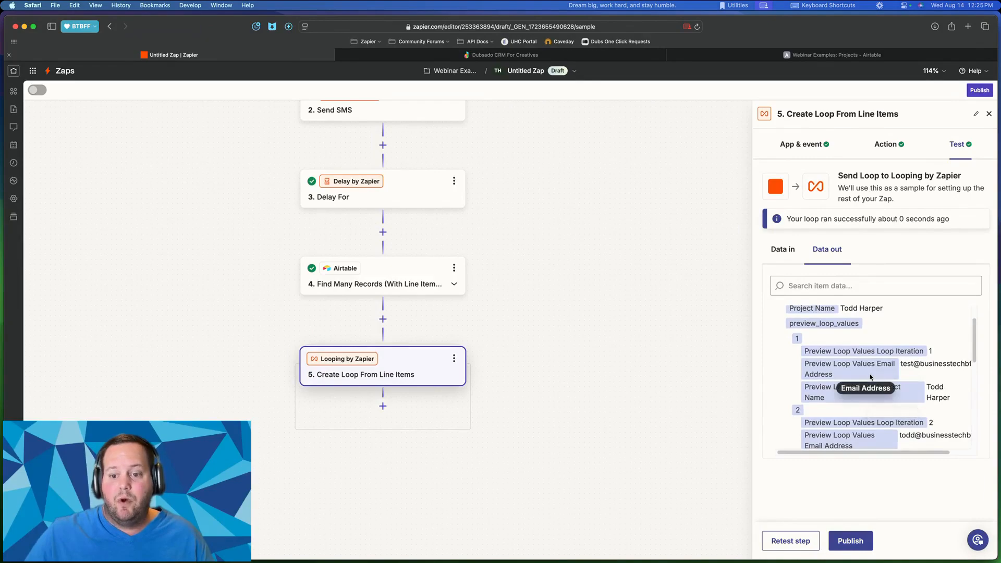
scroll(865, 386, up, 2)
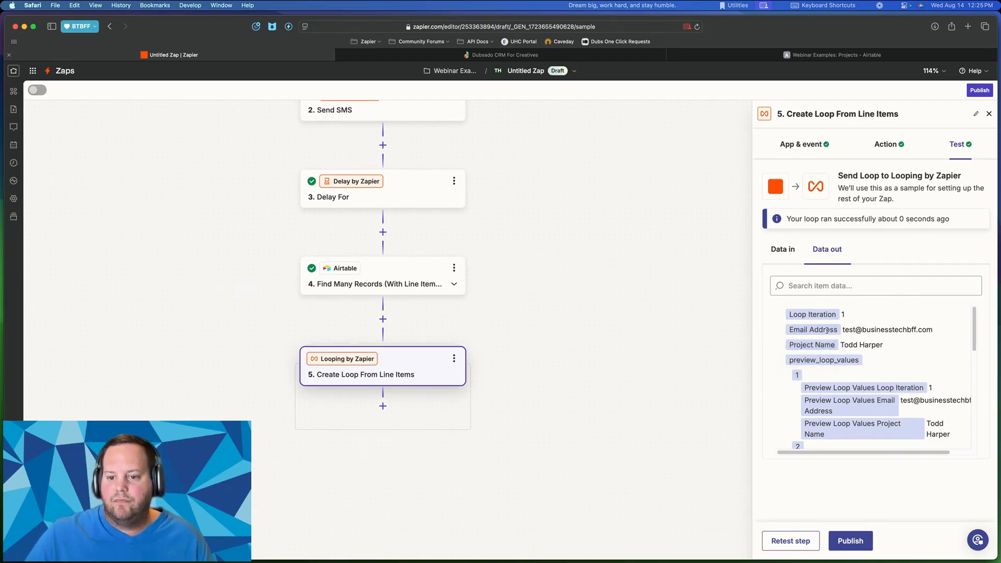
drag(862, 330, 948, 330)
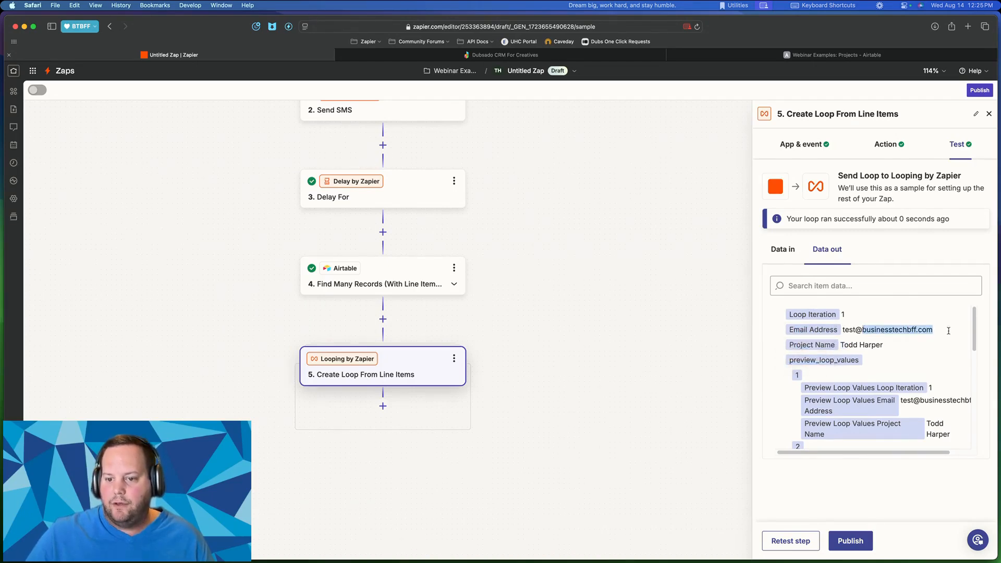
- Add a sixth step using Email by Zapier with the Send Outbound Email event
click(382, 406)
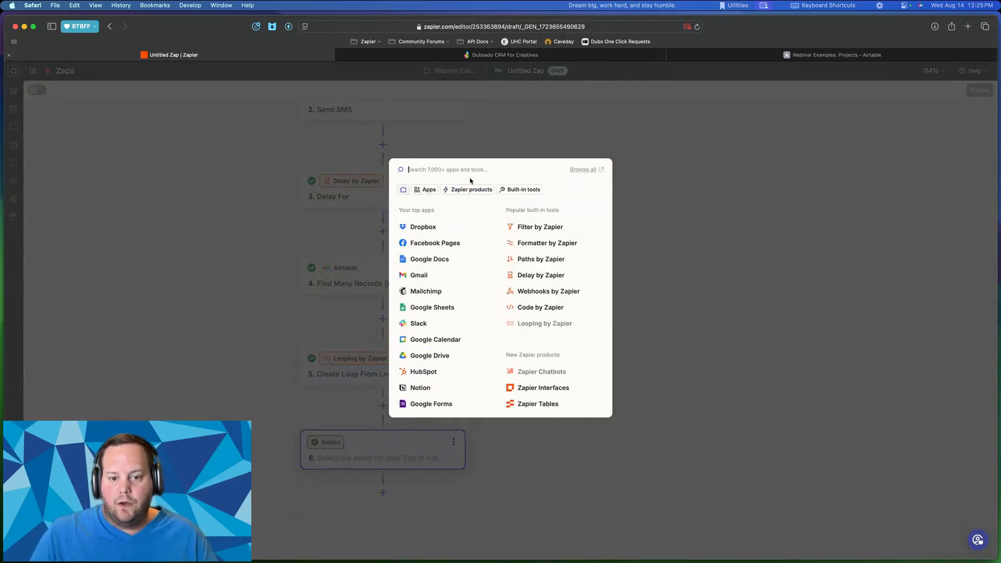
text(email)
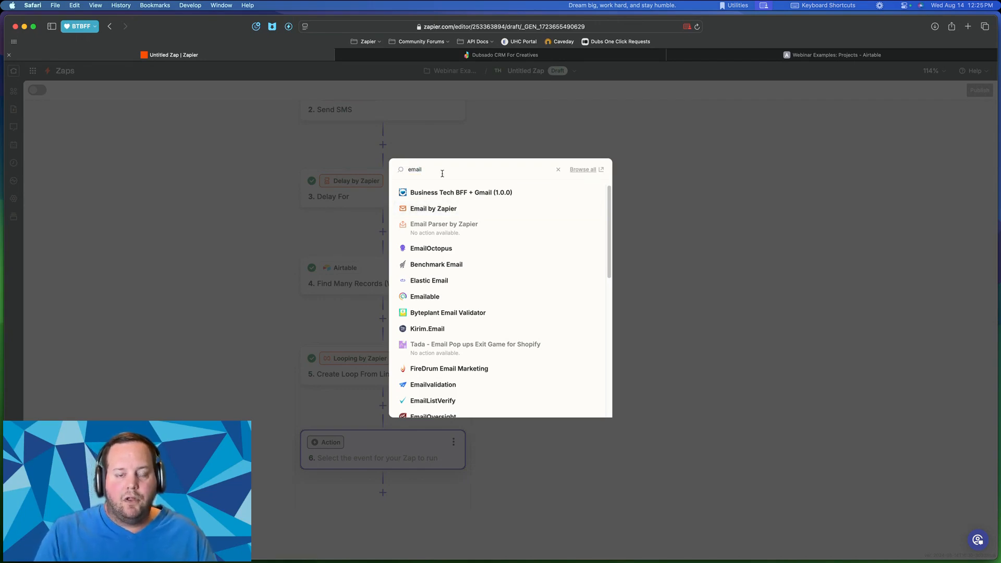
click(434, 209)
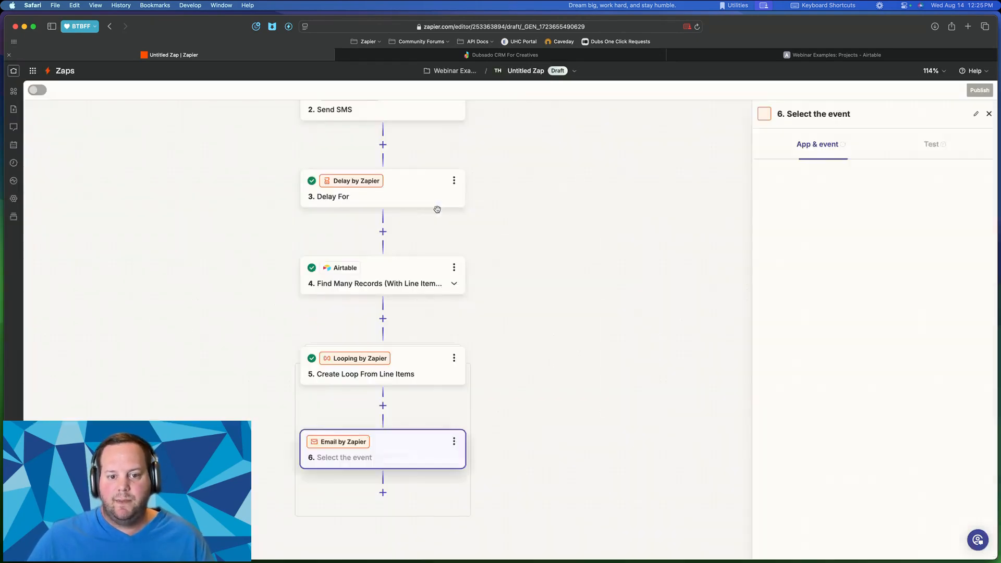
click(863, 227)
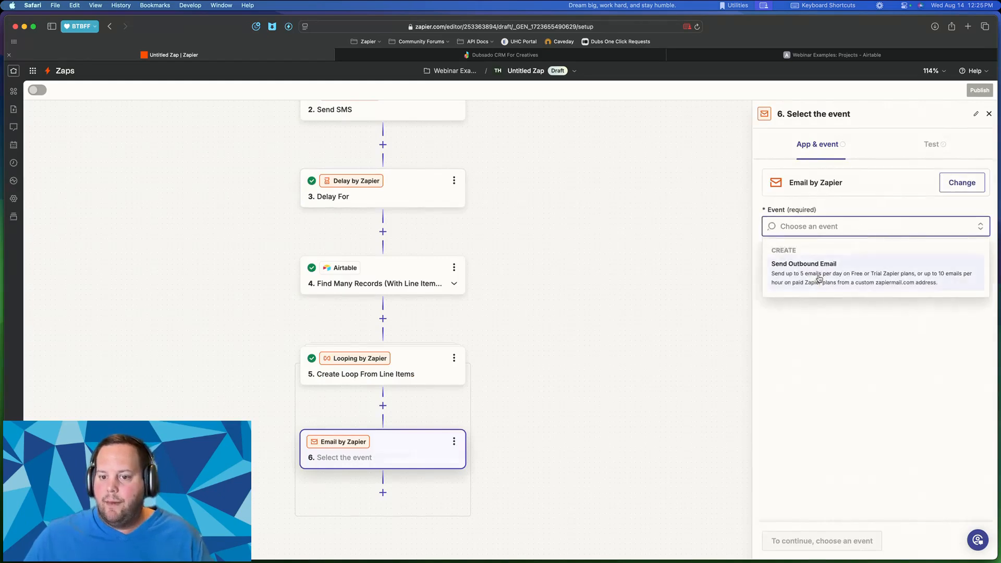
click(803, 272)
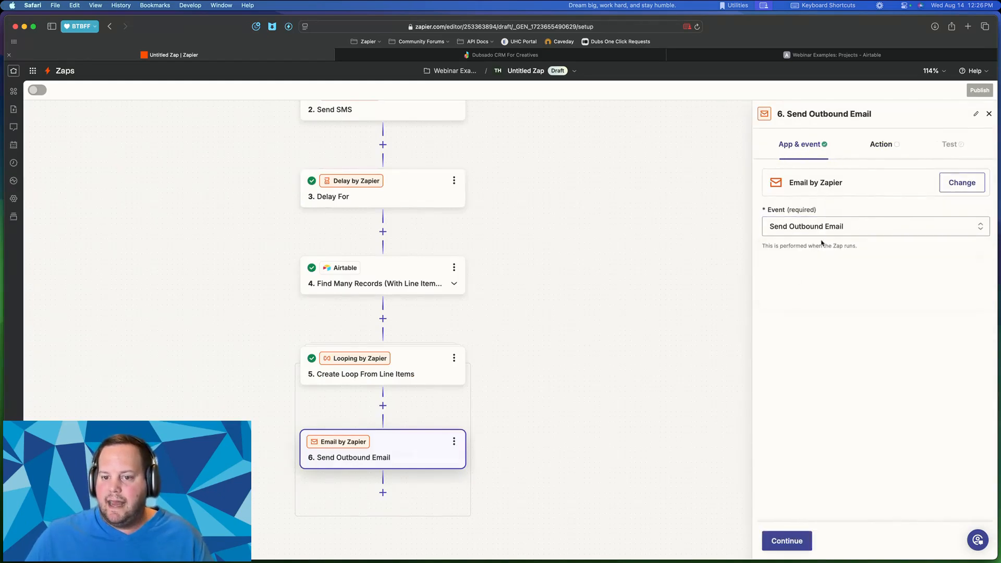
click(773, 547)
- Send the email to the loop's Email Address with subject 'Monday Morning Checkin'
scroll(779, 373, down, 3)
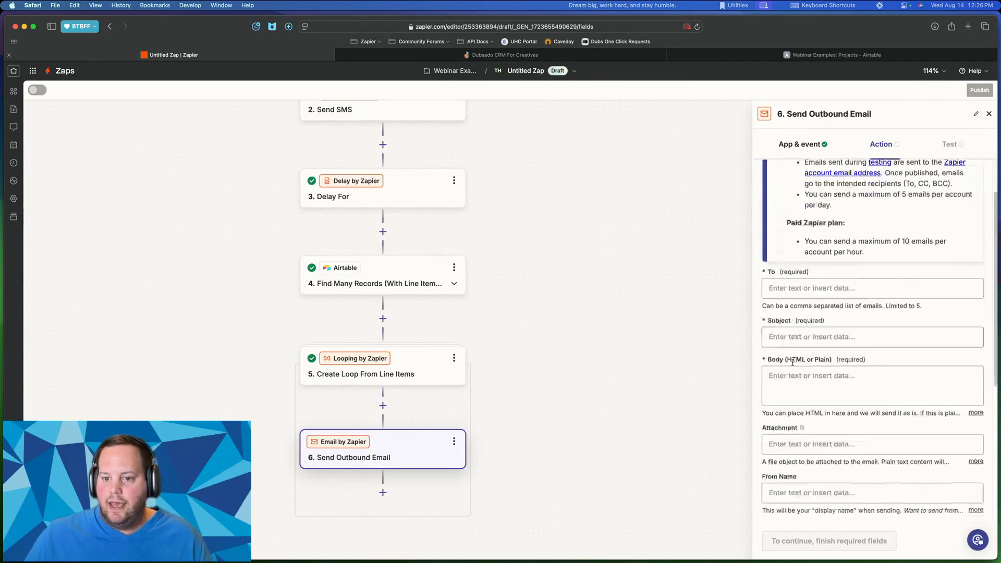
click(834, 270)
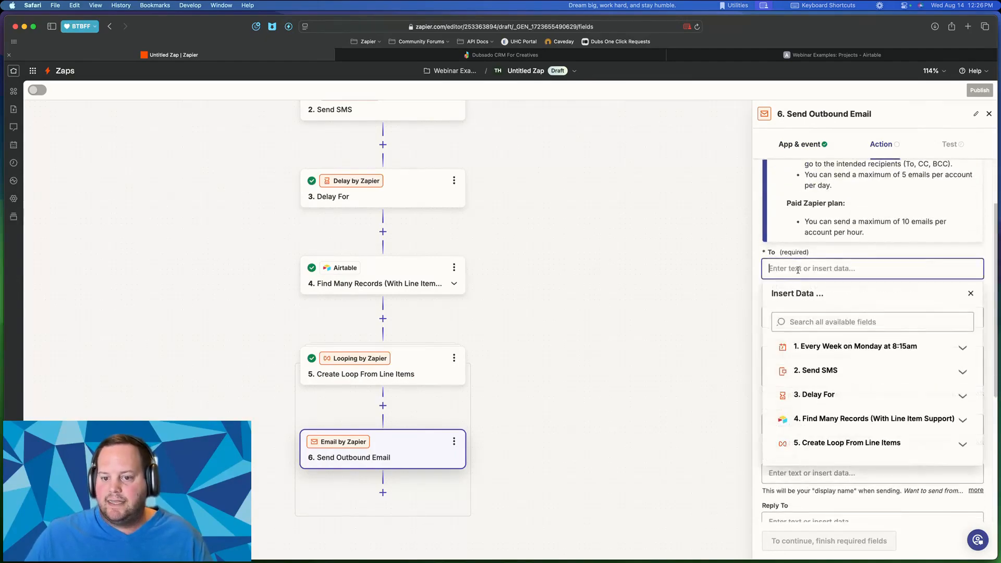
click(840, 446)
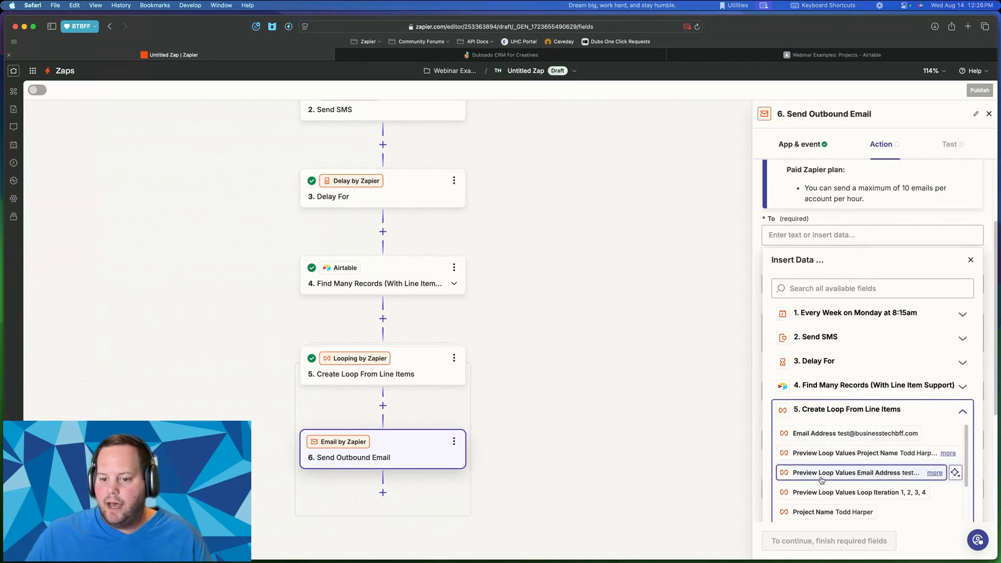
scroll(822, 479, down, 1)
scroll(814, 439, up, 1)
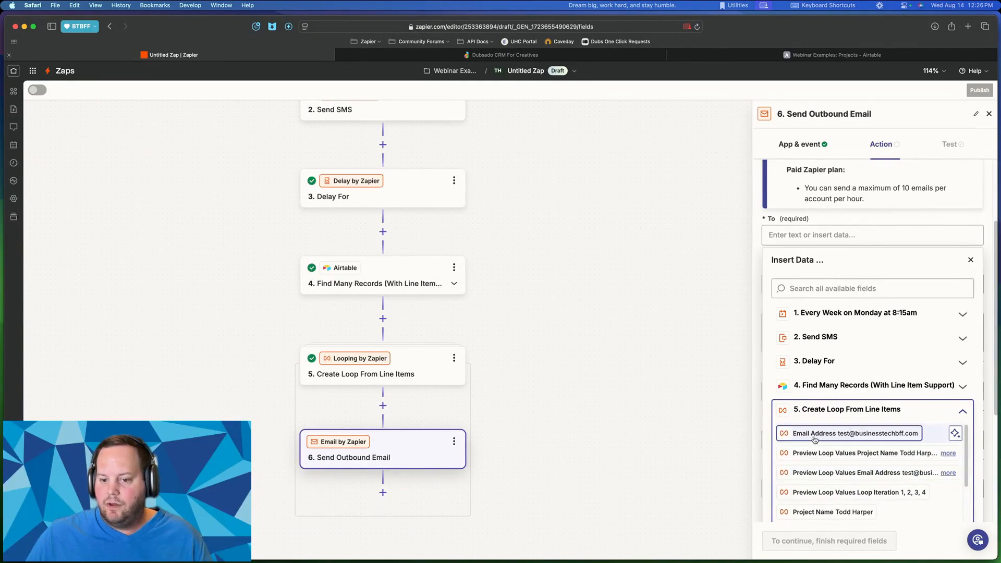
click(823, 433)
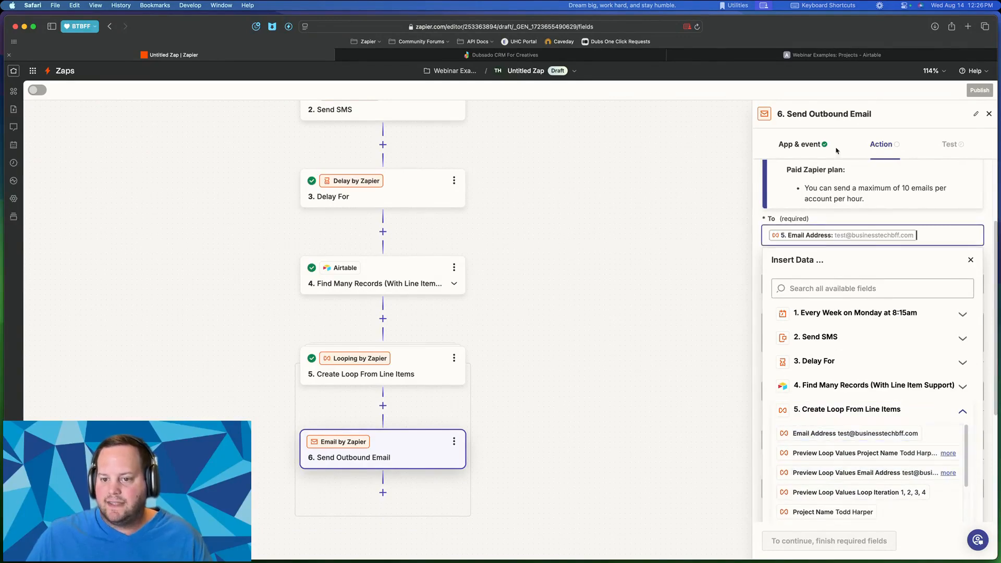
click(856, 218)
click(806, 291)
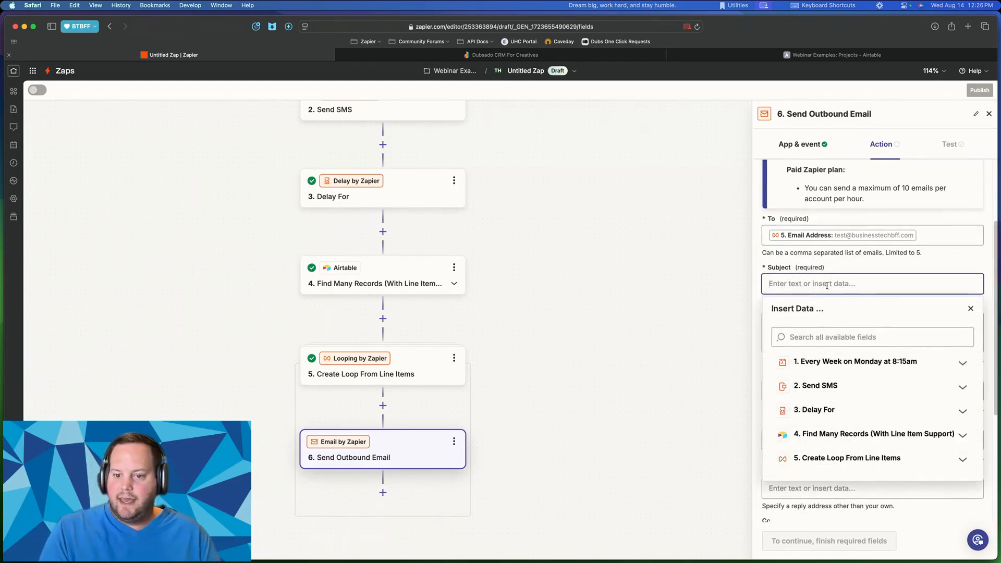
text(Monday Mornin)
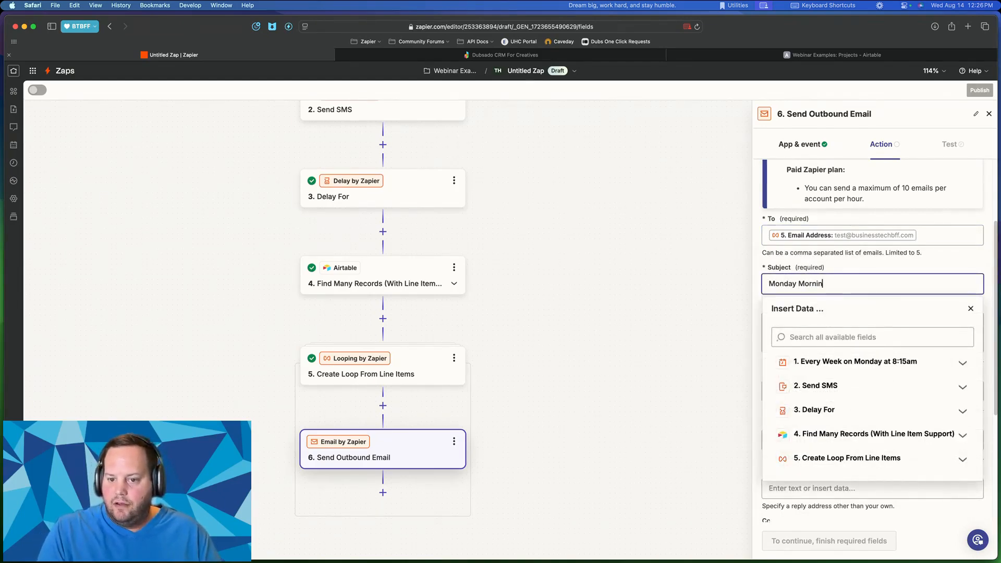
text(g Checkin)
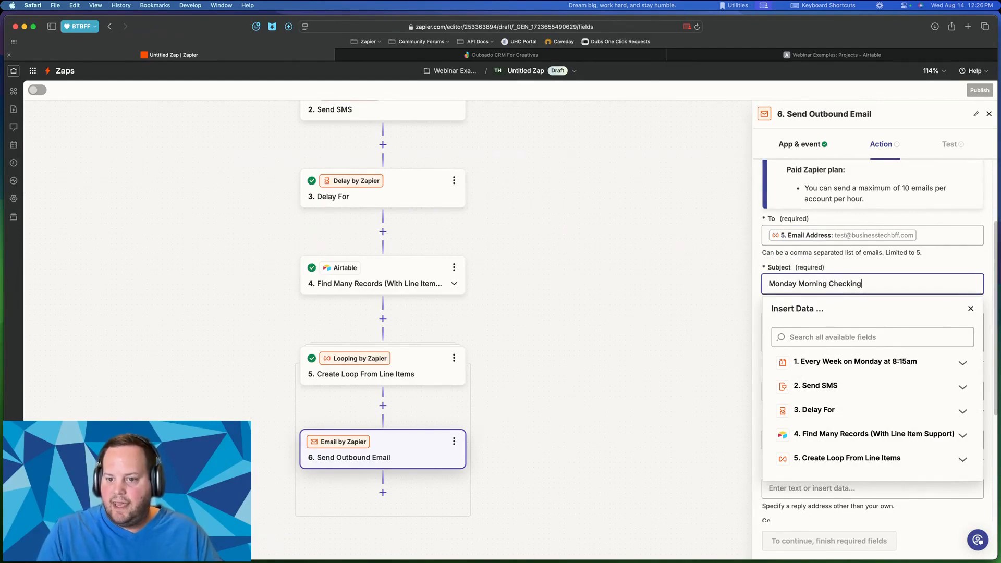
click(713, 342)
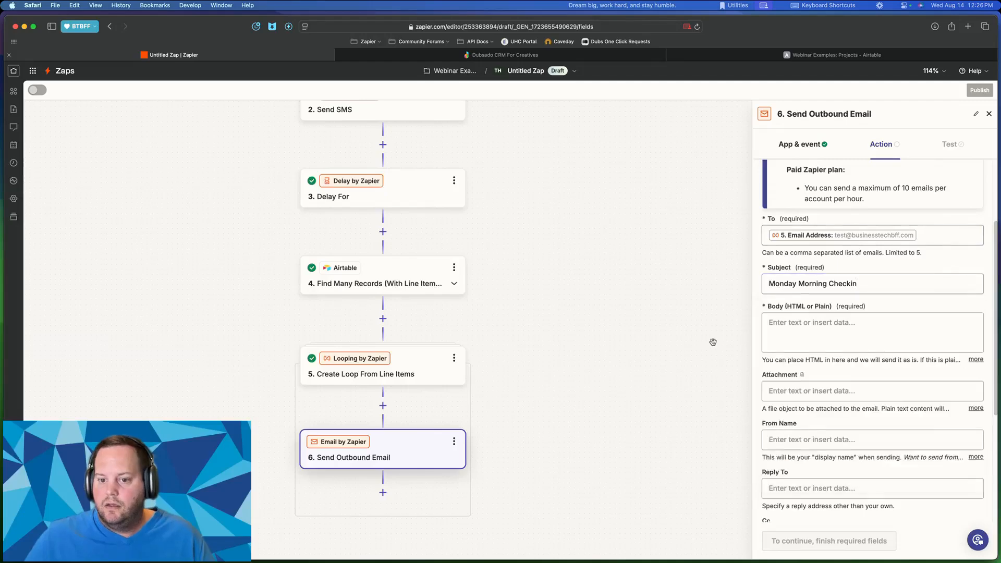
- Write the body 'Hi [Project Name], This is your weekly checkin. How's it going?' with a sign-off
click(881, 343)
scroll(790, 314, down, 1)
scroll(790, 313, down, 3)
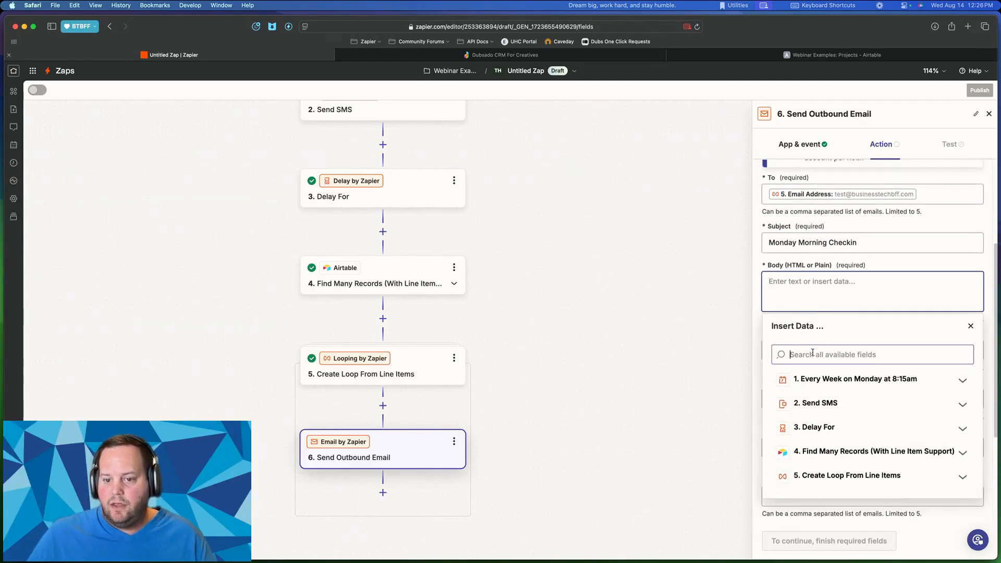
click(803, 289)
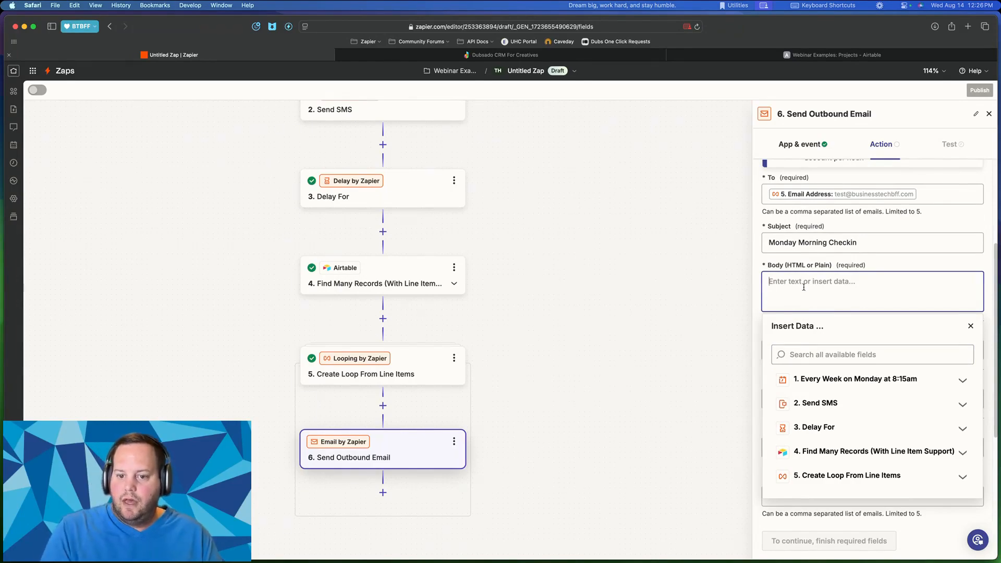
text(Hi)
click(839, 461)
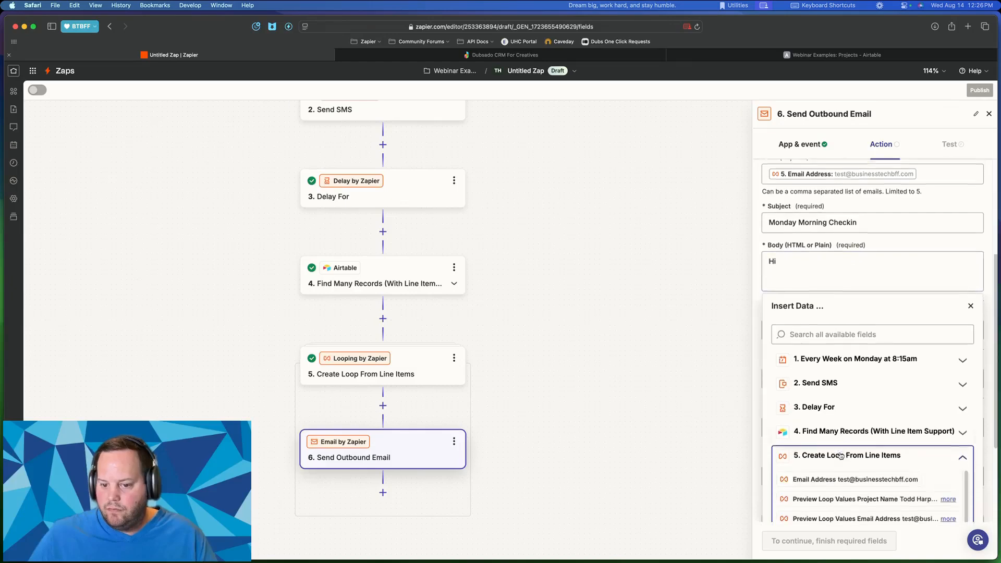
scroll(831, 461, down, 2)
click(826, 463)
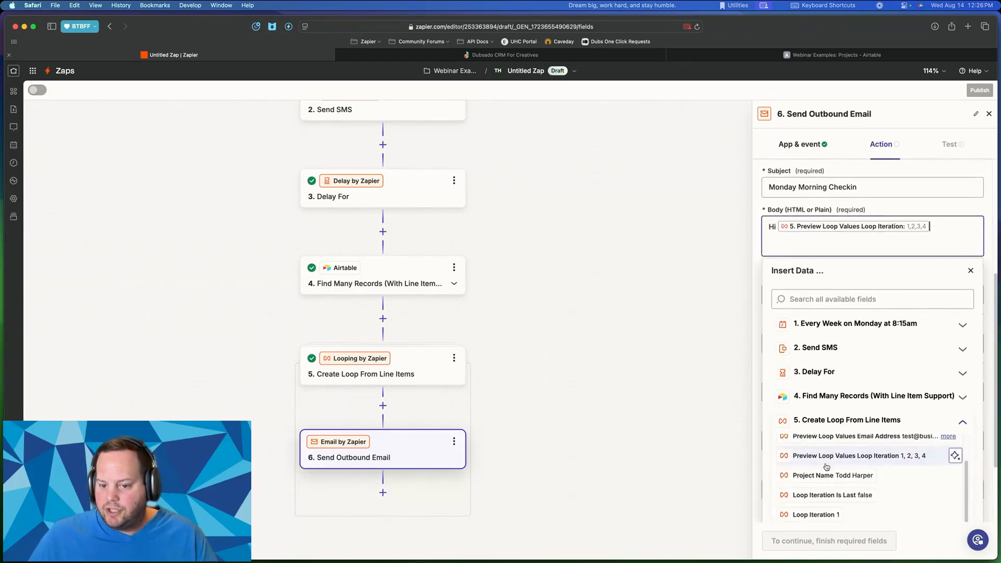
key(BackSpace)
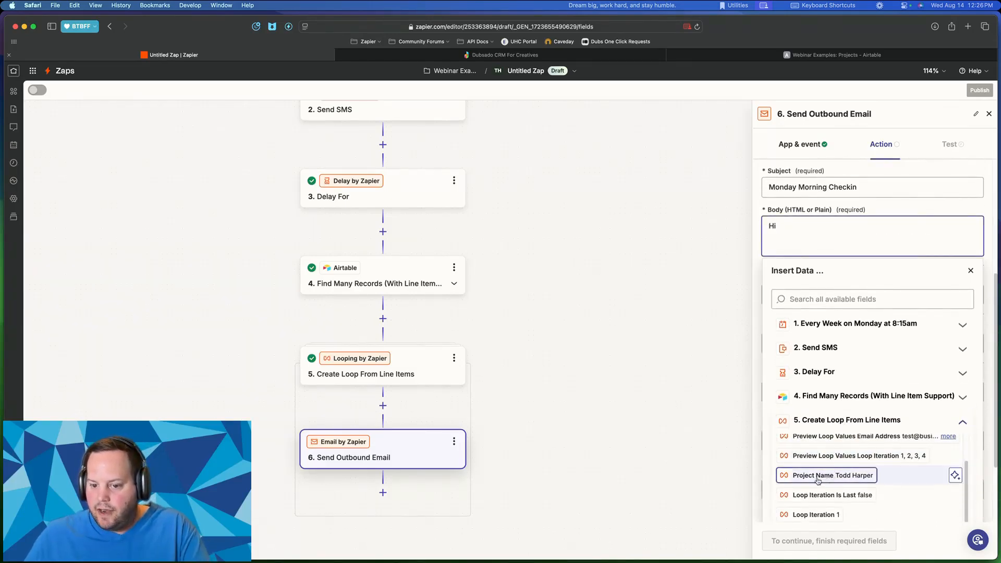
click(818, 479)
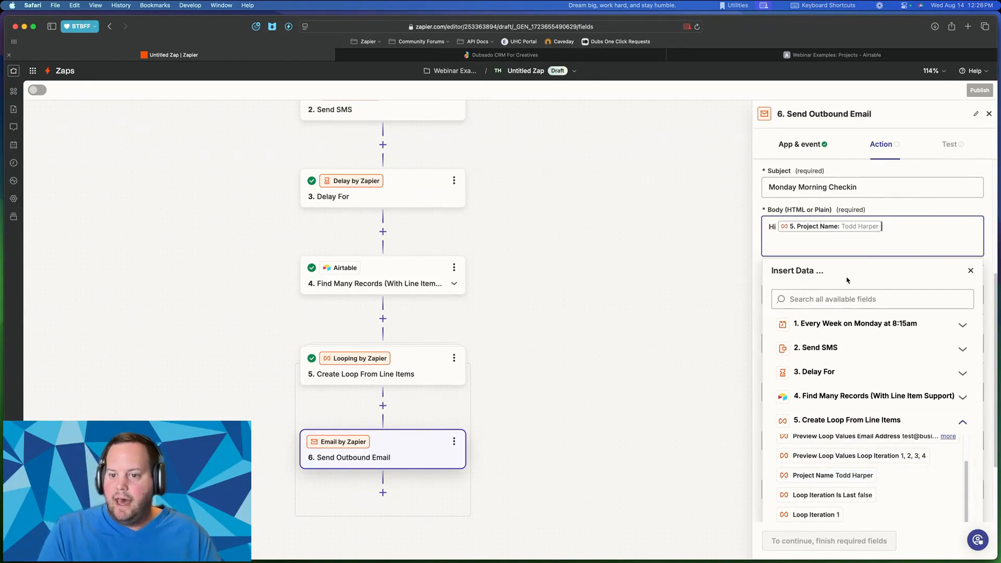
text(,)
key(Return)
key(Return)
text(This is)
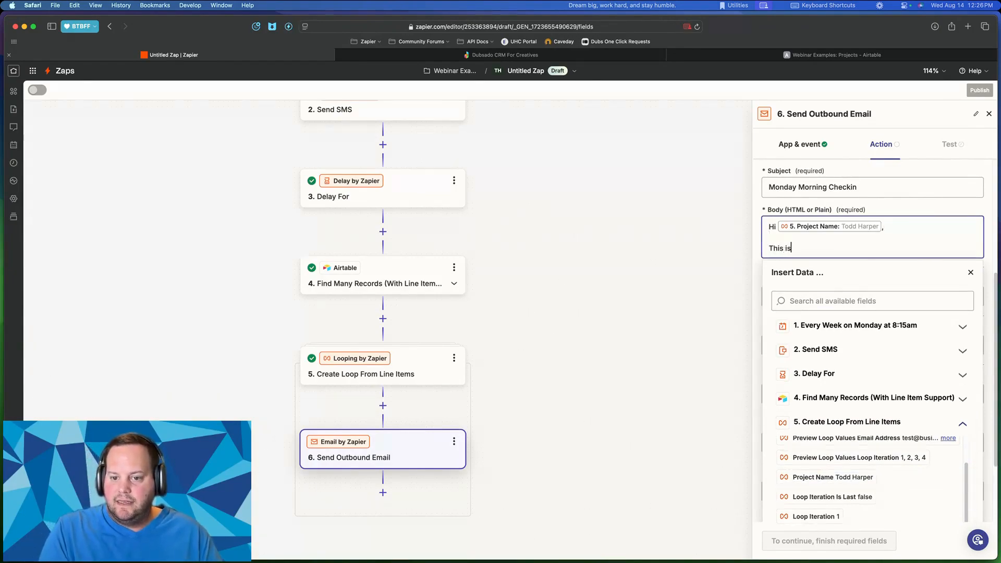
text( your weekl)
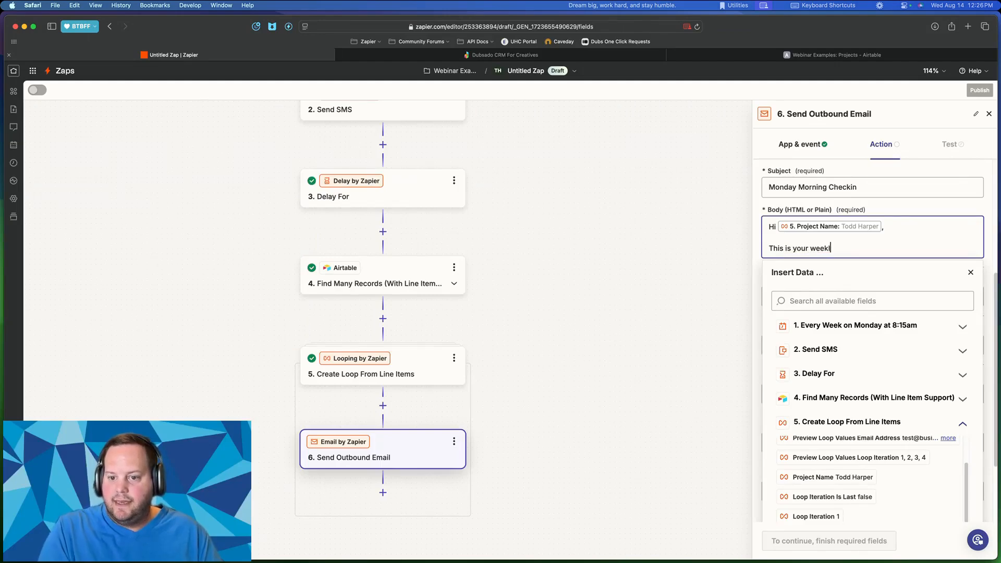
text(y checkin. How)
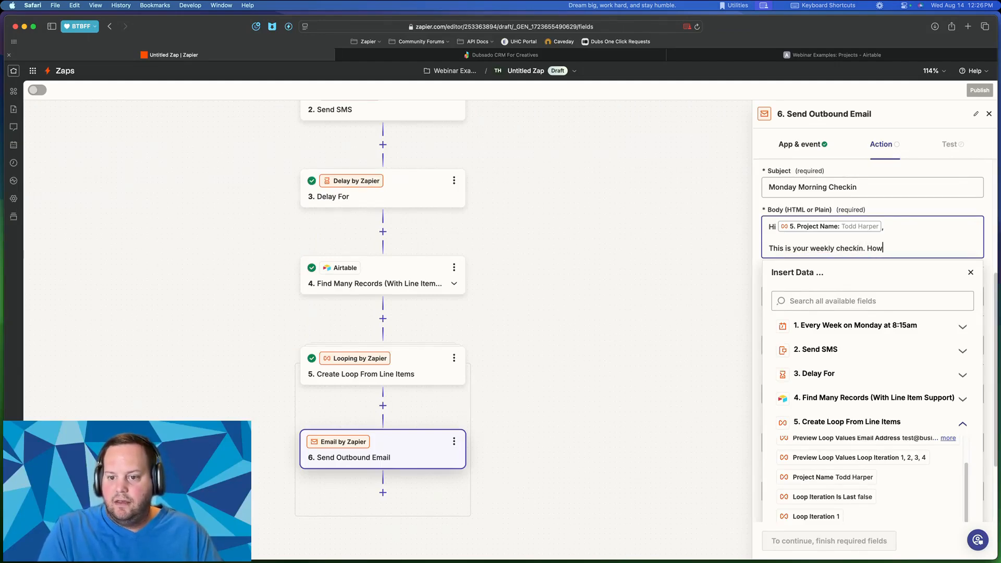
text('s it going?)
key(Return)
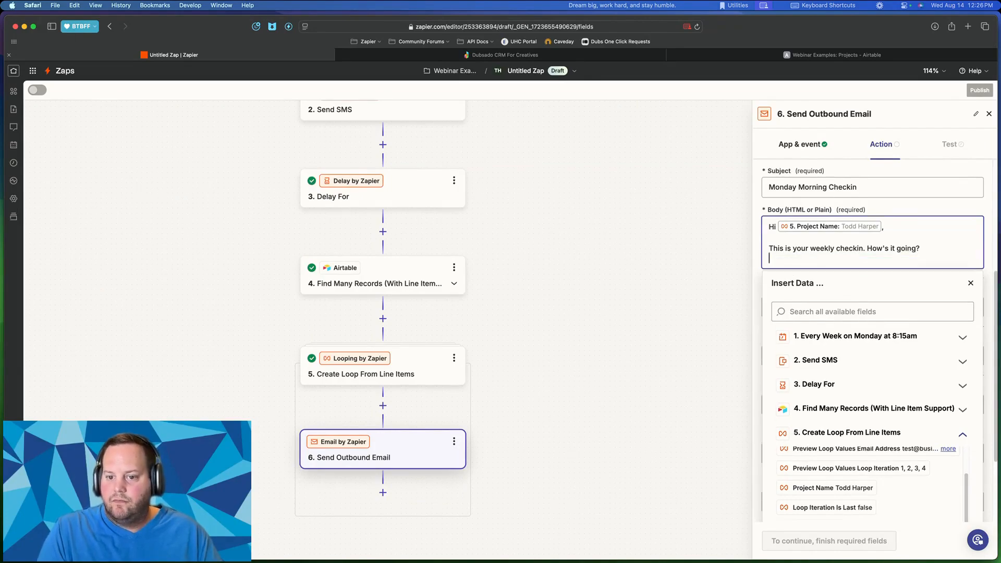
text(Than)
click(919, 193)
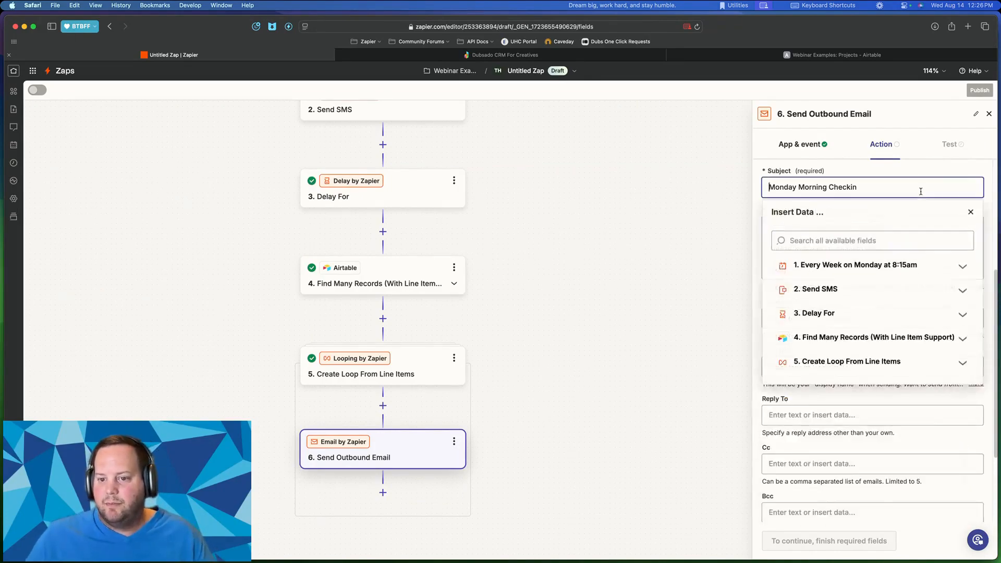
click(956, 170)
- Set the From Name to 'Zapier Bot' and continue to testing
scroll(844, 299, down, 1)
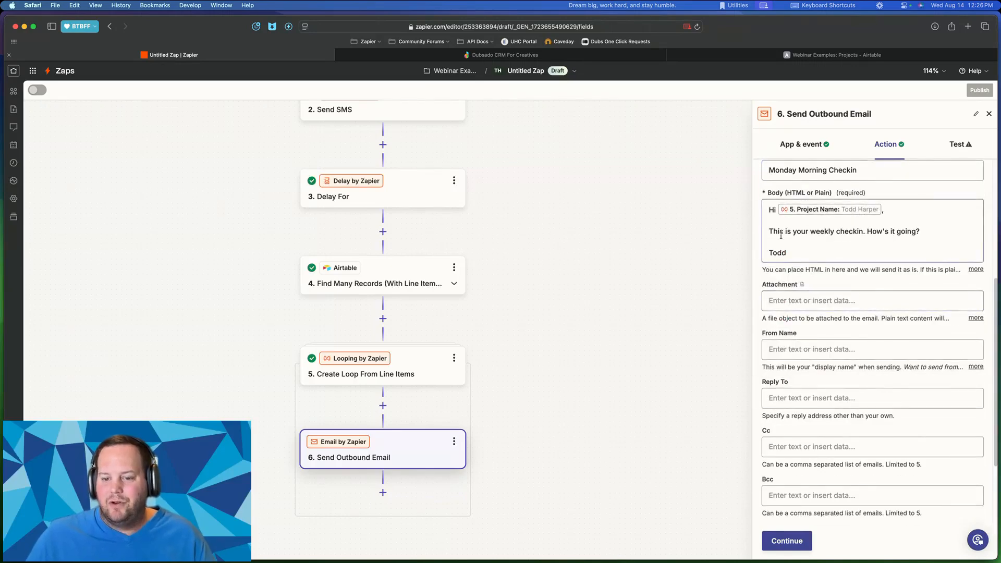
scroll(808, 223, down, 2)
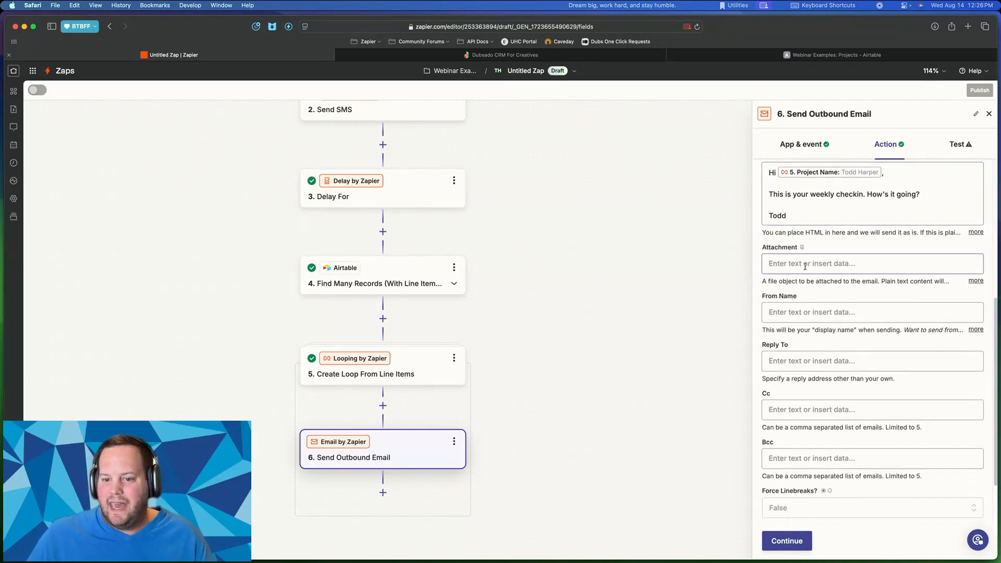
click(799, 310)
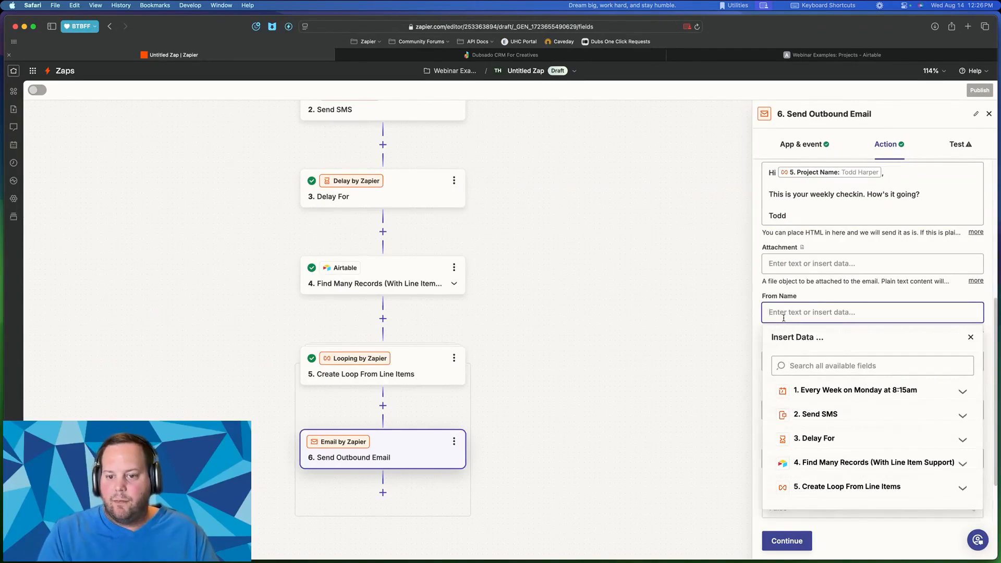
text(Zapier Bot)
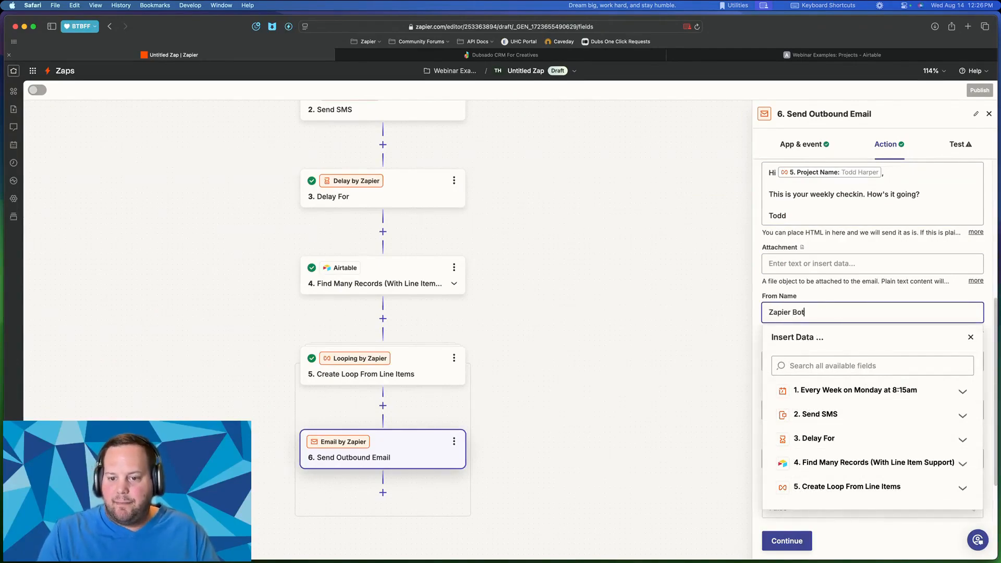
click(791, 297)
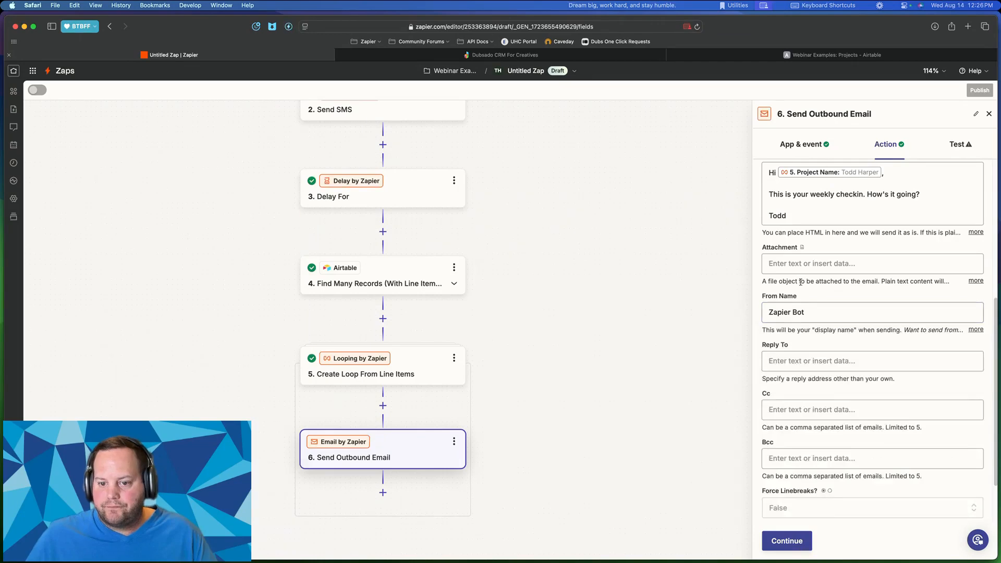
click(797, 352)
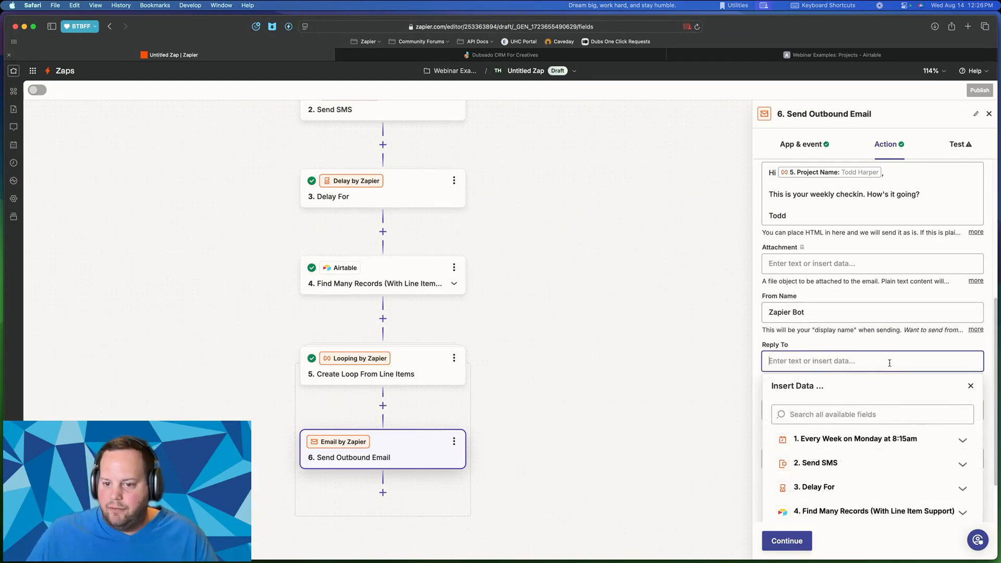
drag(880, 330, 879, 339)
scroll(869, 358, down, 2)
scroll(869, 358, down, 1)
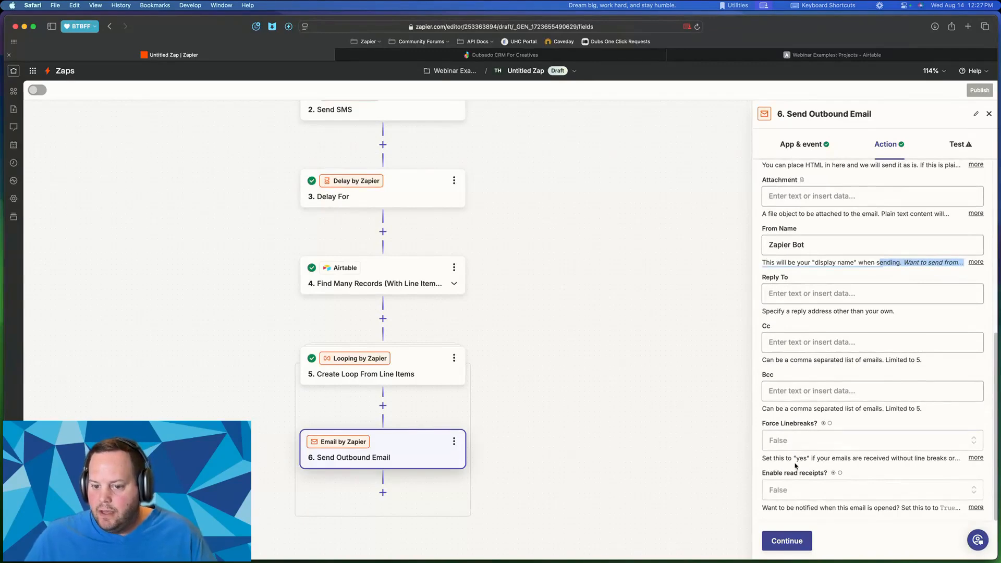
click(785, 544)
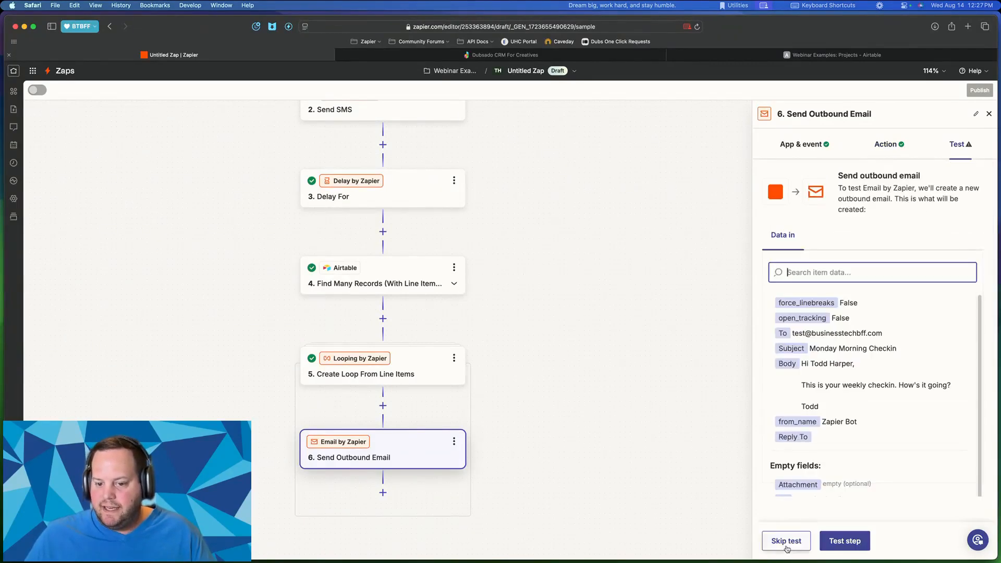
- Run a test of the Send Outbound Email step
click(841, 541)
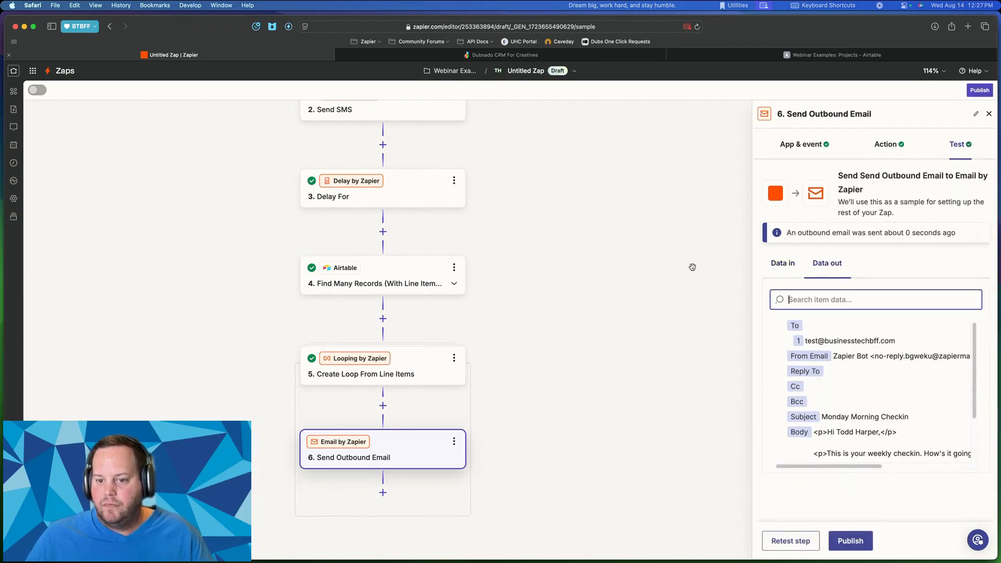
key(ctrl+Up)
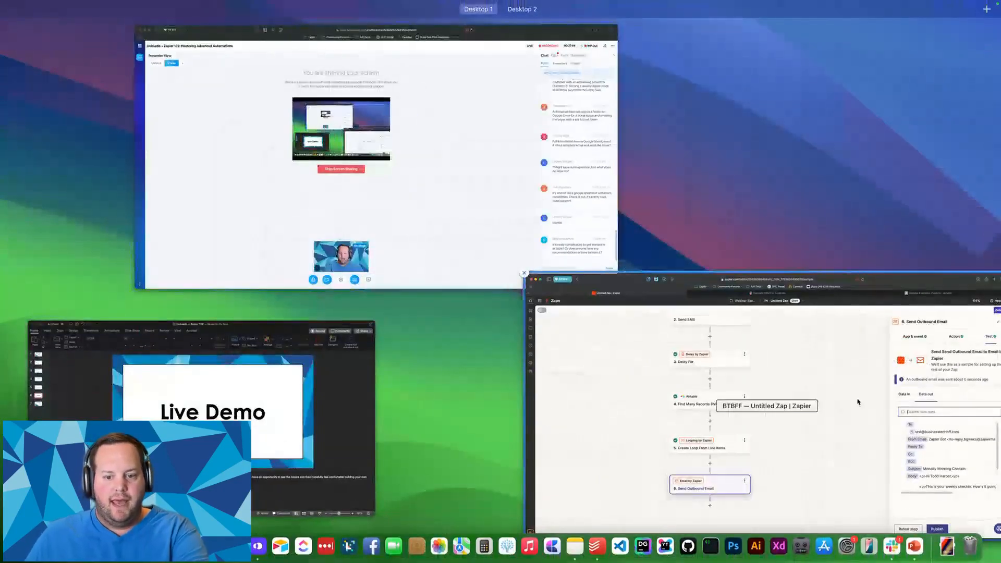
key(ctrl+Up)
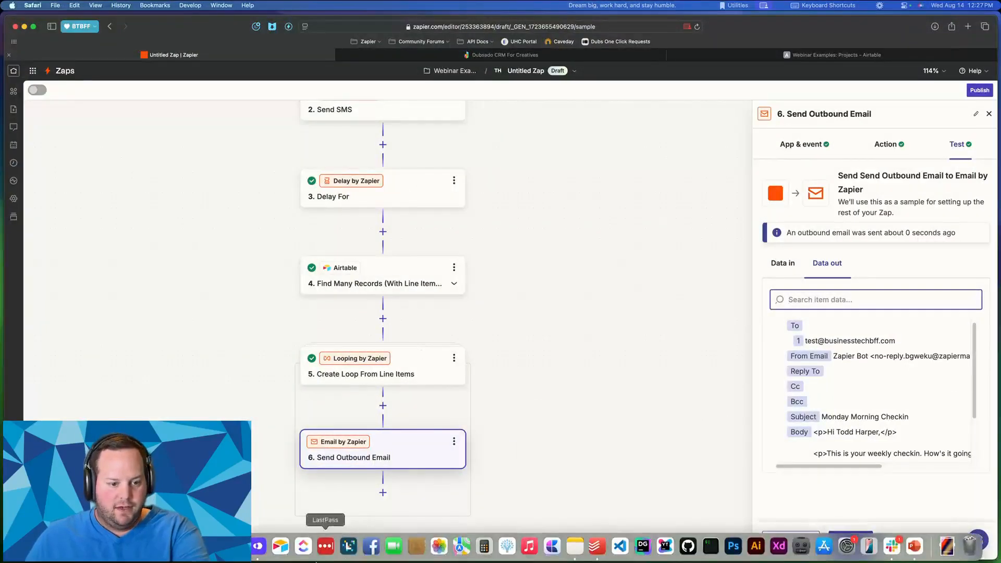
- Read the Zapier Bot 'Monday Morning Checkin' email in Gmail, then close Gmail
click(98, 546)
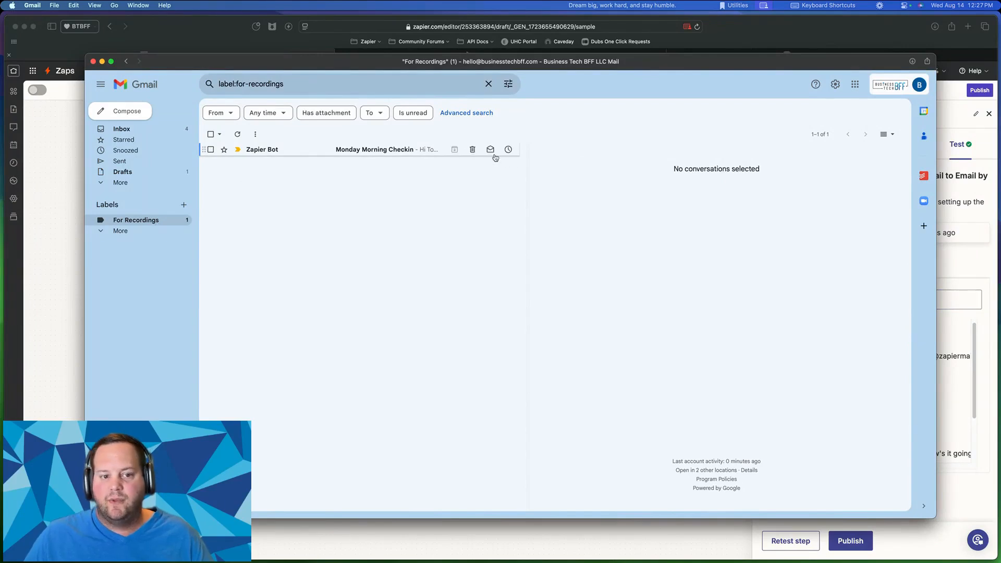
click(390, 152)
drag(568, 206, 562, 218)
drag(561, 220, 675, 221)
click(573, 226)
click(683, 220)
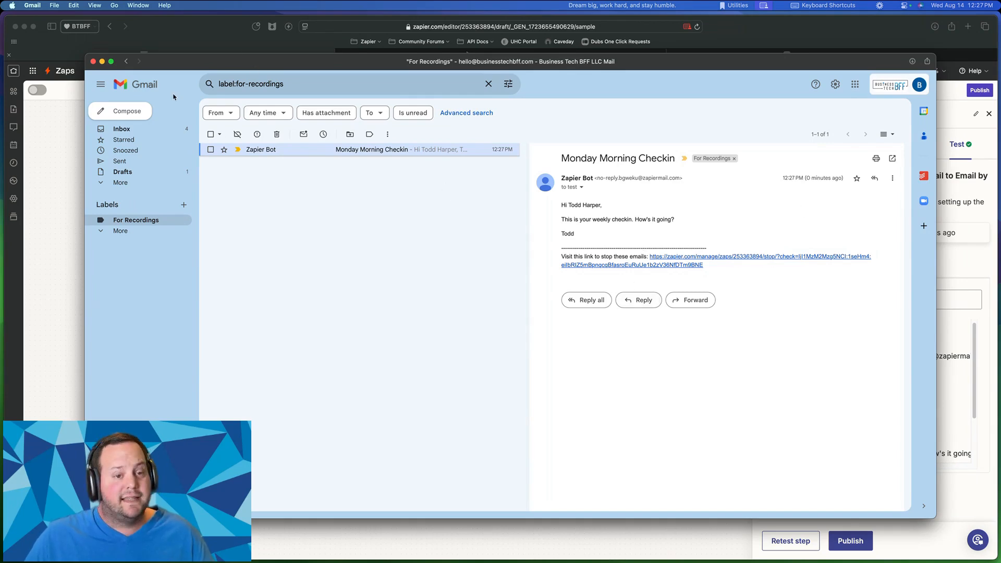
click(94, 61)
scroll(235, 224, down, 5)
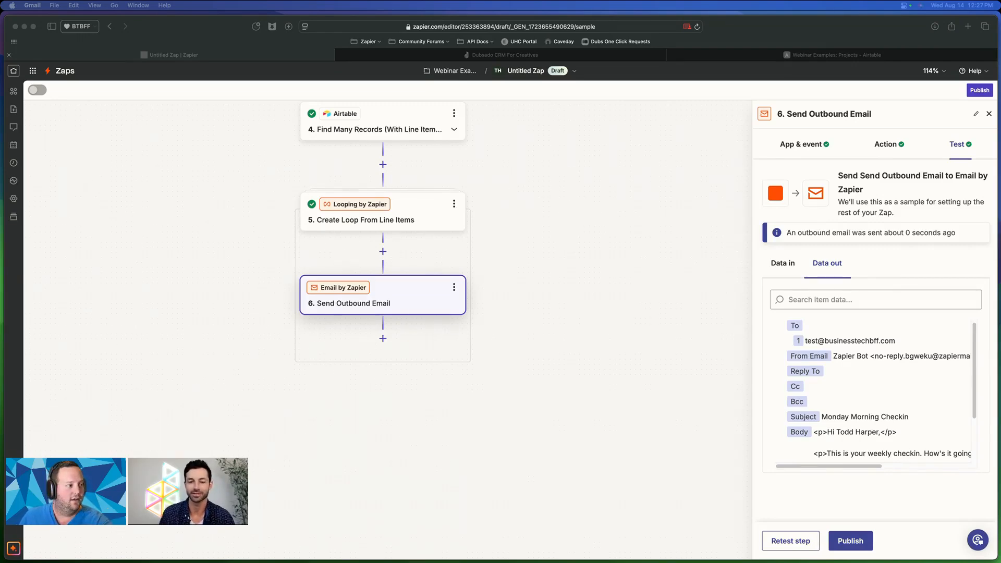
- Reopen step 6's email settings to review the Email Address recipient and 'Monday Morning Checkin' subject
scroll(405, 253, up, 3)
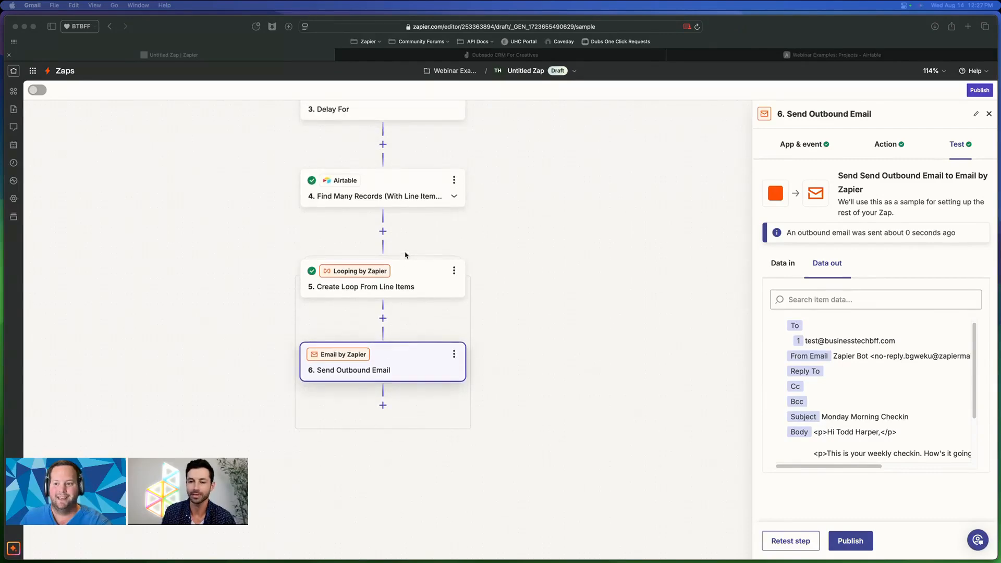
scroll(407, 254, down, 2)
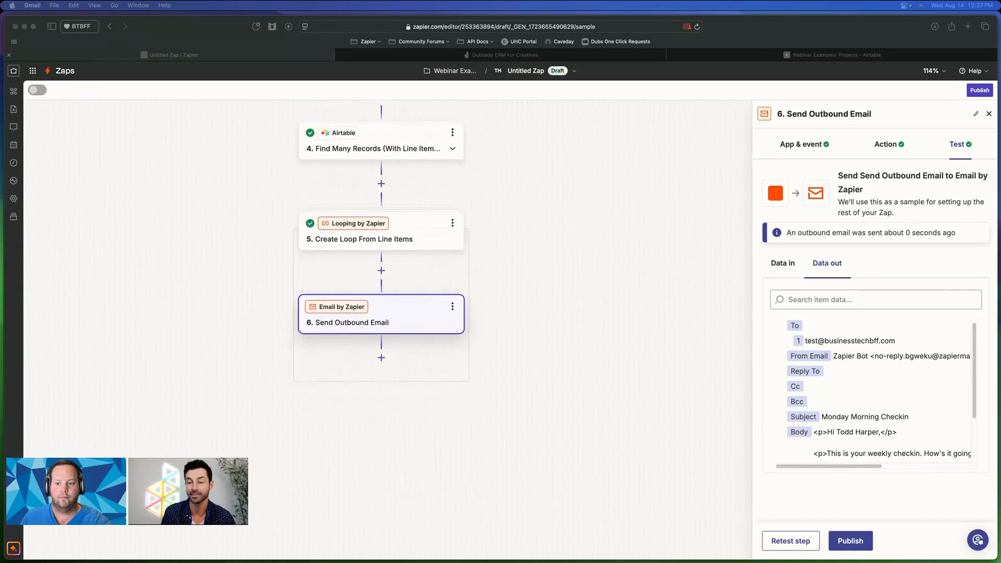
click(888, 145)
click(885, 148)
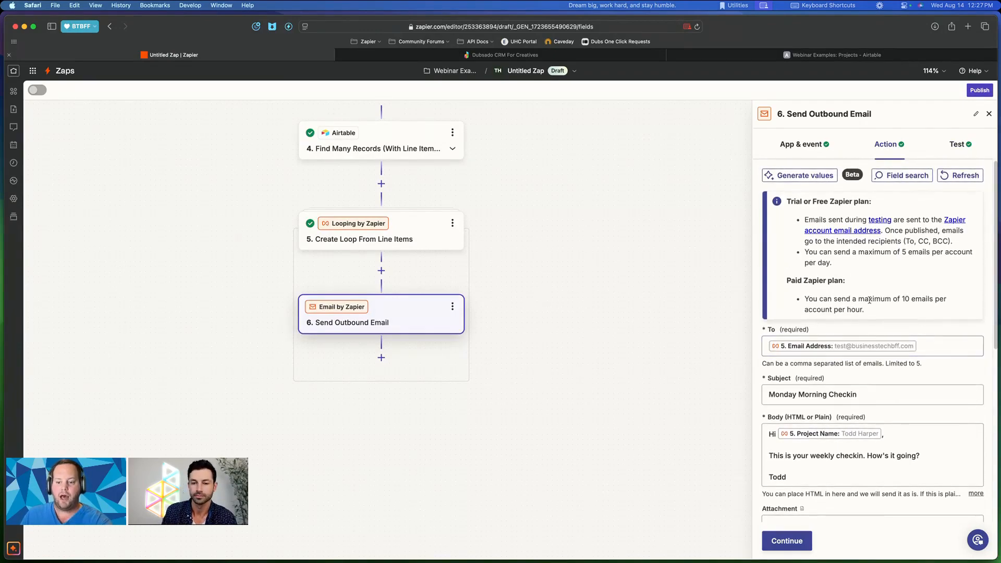
scroll(848, 351, down, 10)
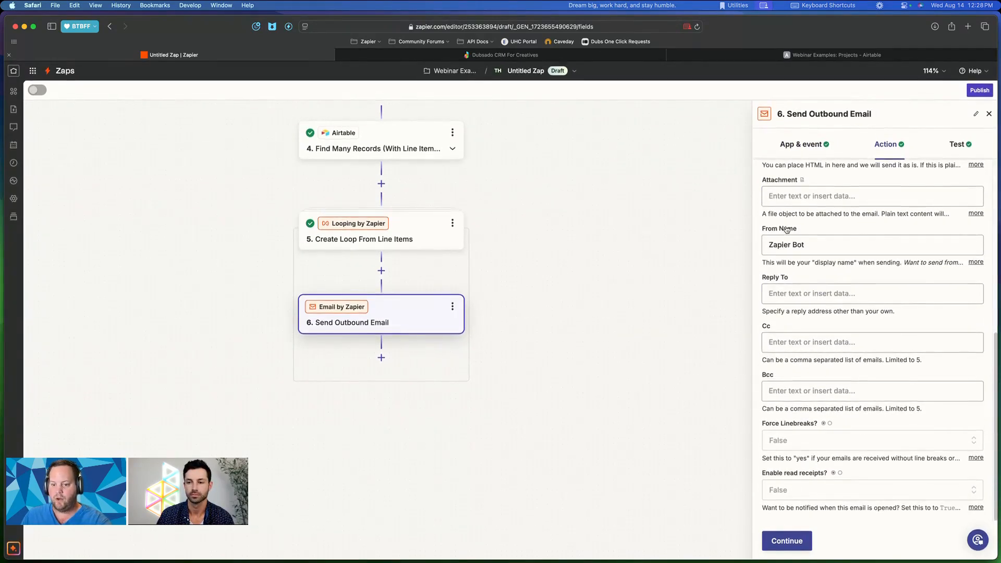
scroll(786, 229, up, 1)
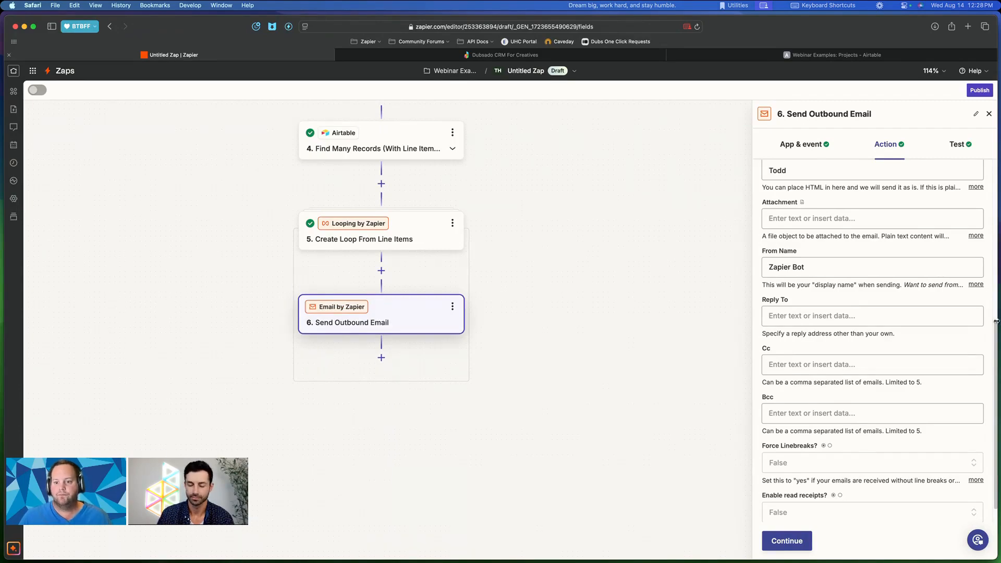
scroll(785, 273, up, 10)
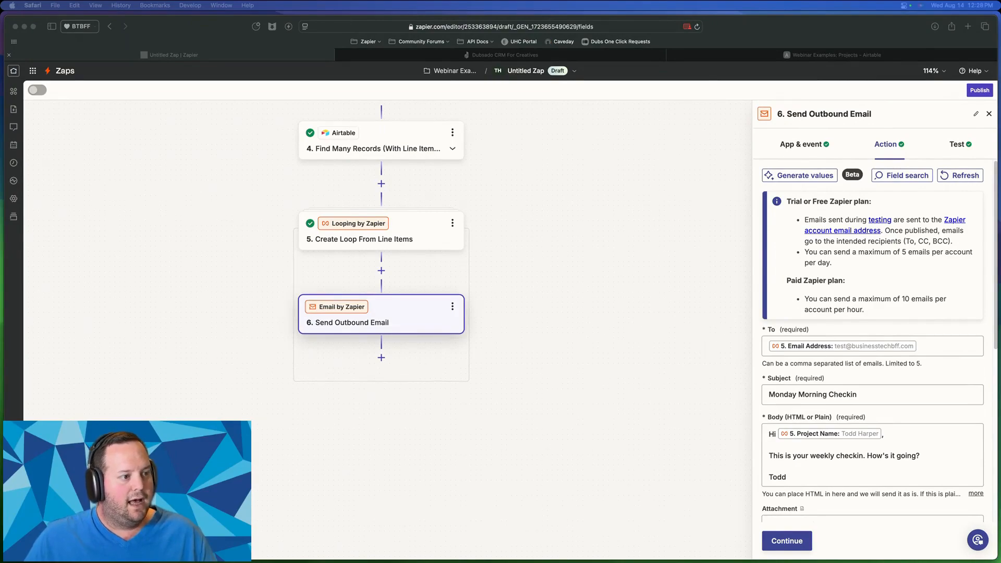
click(565, 248)
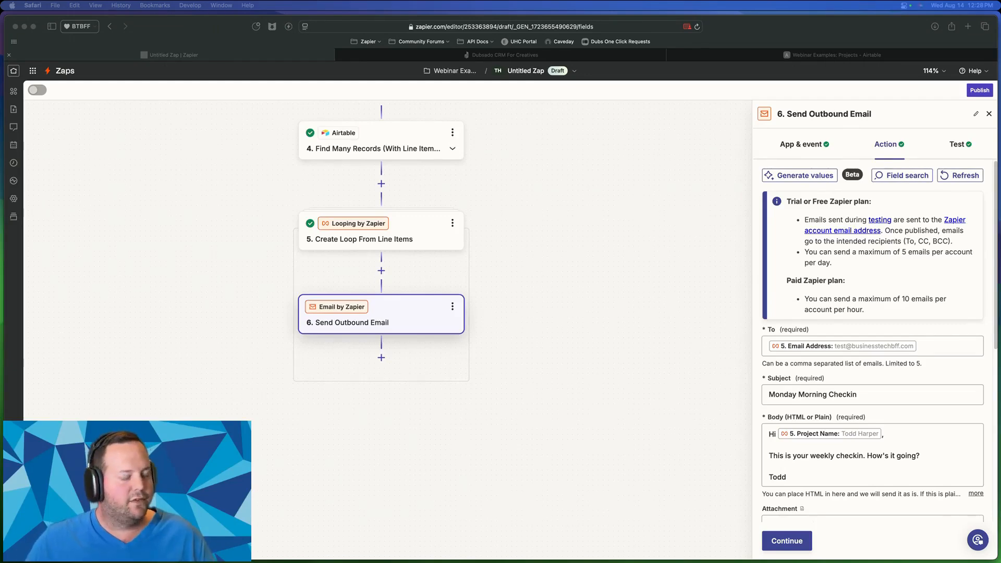
- Add a seventh step after the email step, searching apps for 'storage', then 'digest'
click(381, 357)
click(380, 357)
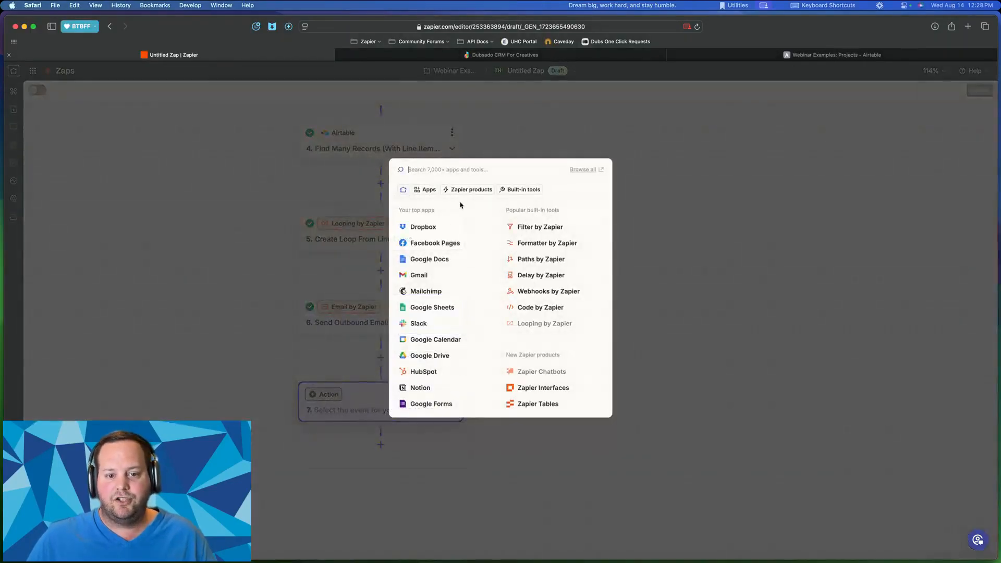
text(stro)
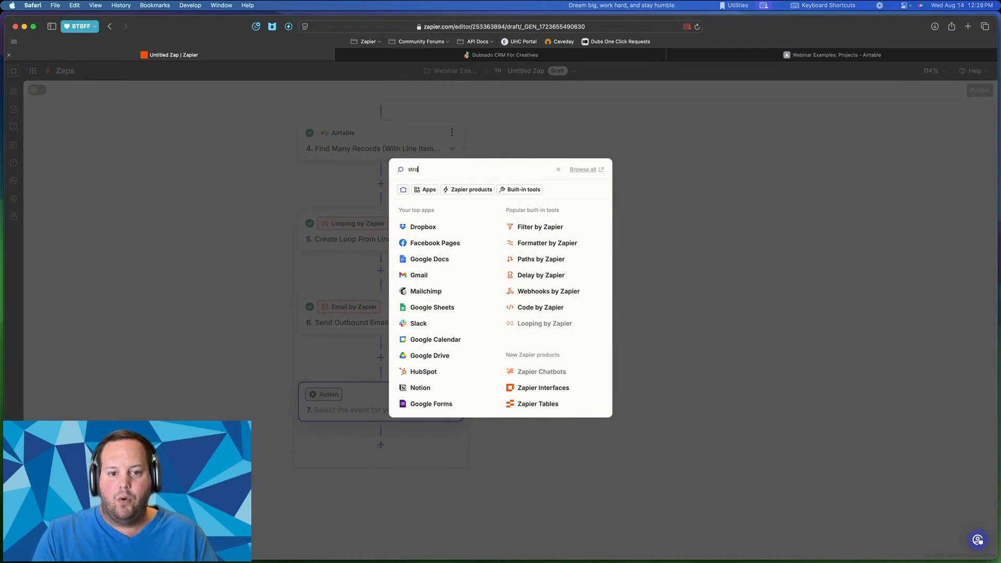
key(BackSpace)
key(BackSpace)
key(BackSpace)
text(torage)
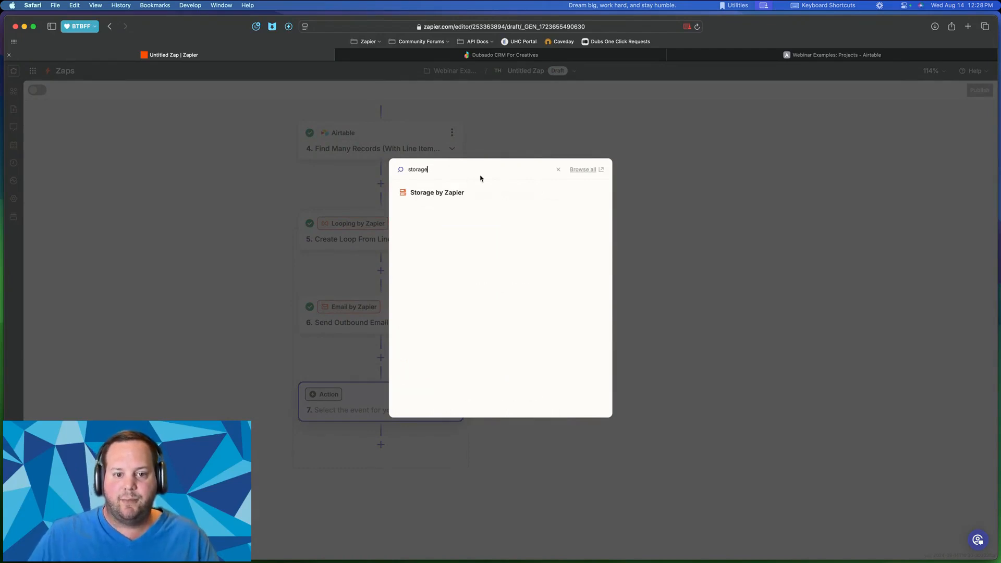
triple_click(425, 168)
double_click(425, 168)
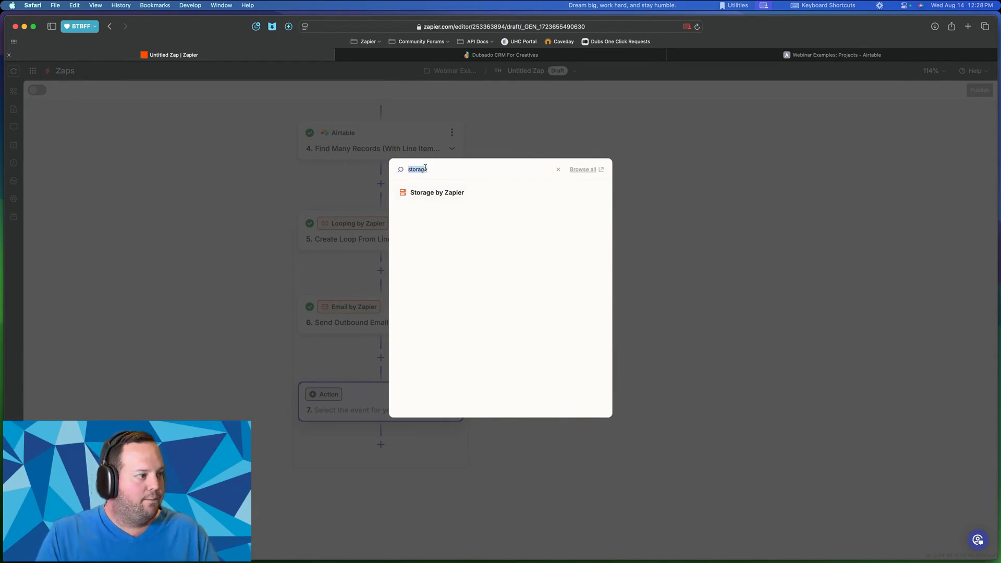
text(digest)
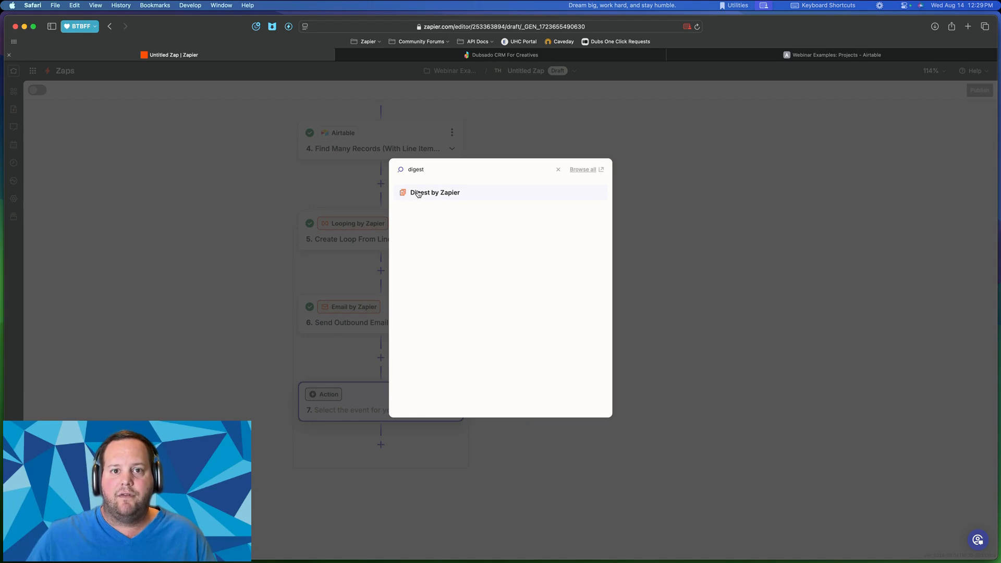
- Dismiss the app picker and switch to the Airtable Webinar Examples Projects table
click(171, 144)
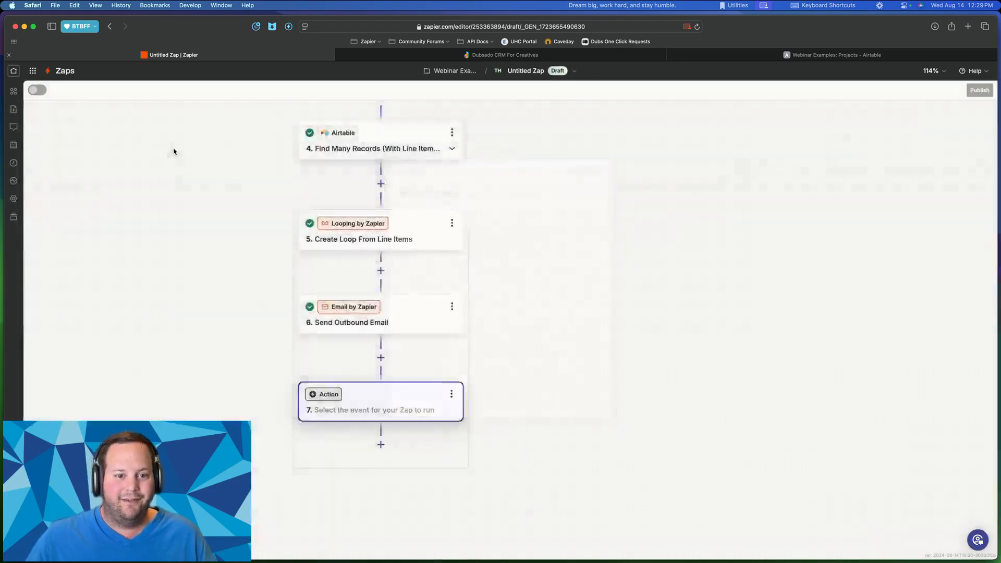
scroll(457, 230, up, 7)
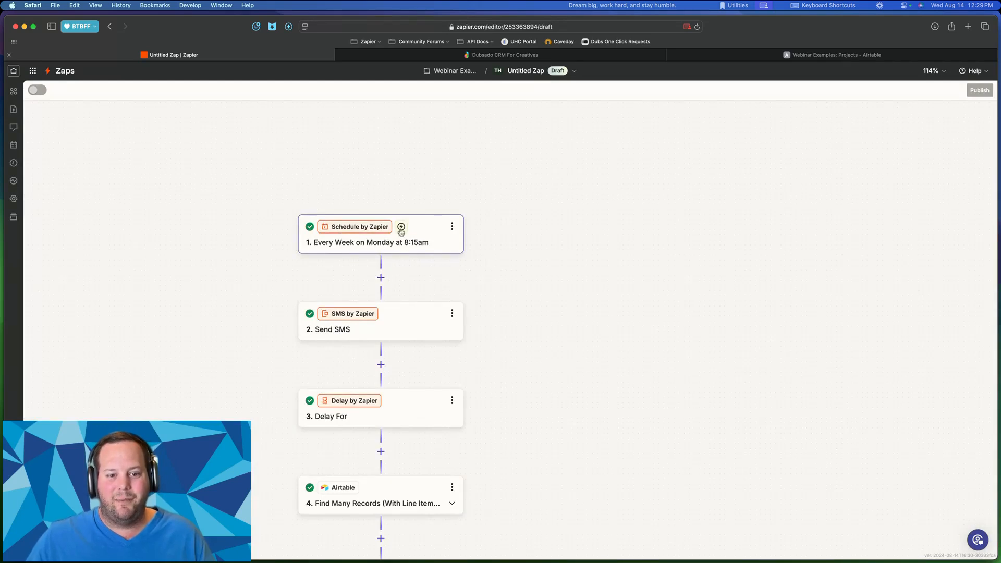
scroll(477, 241, down, 3)
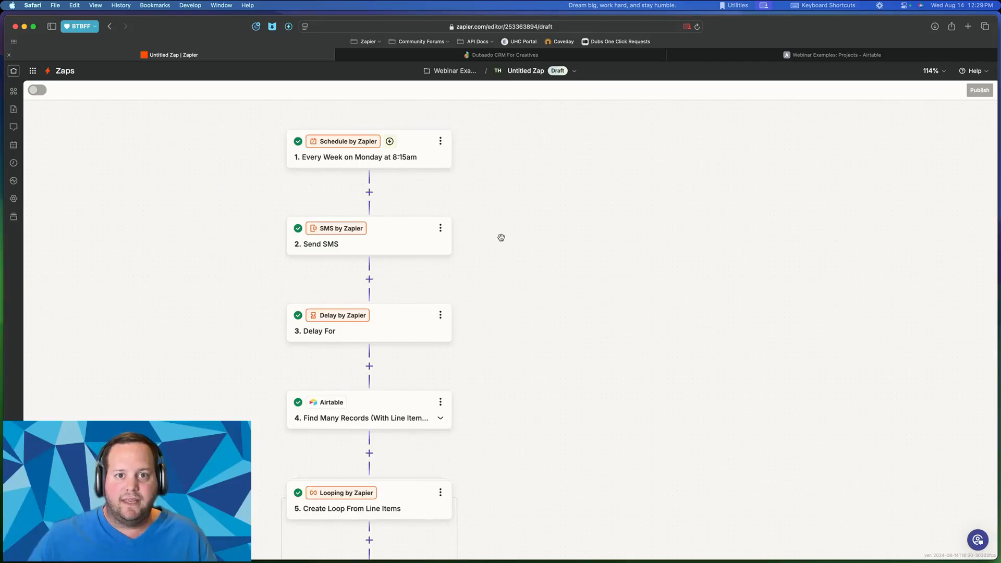
scroll(370, 175, down, 10)
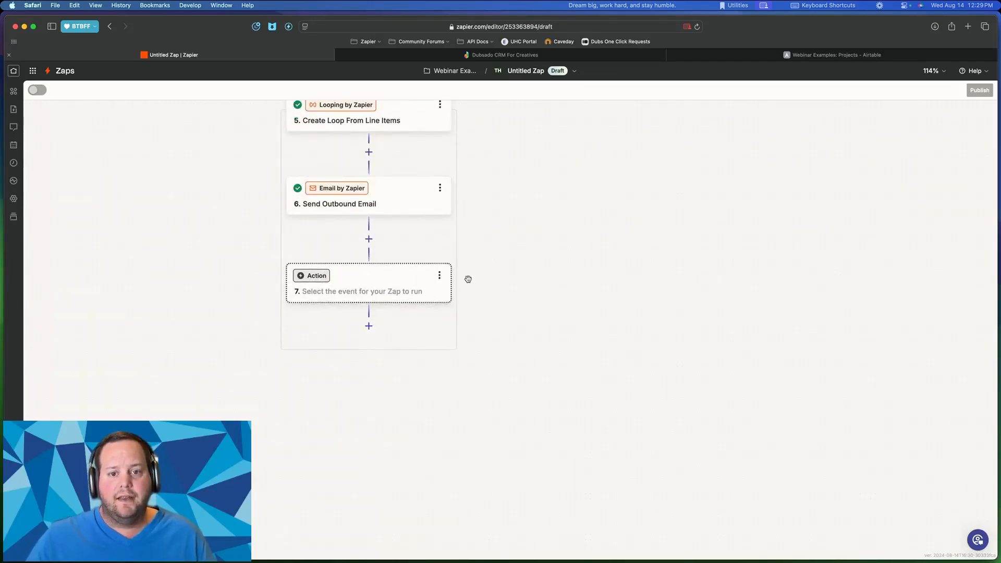
scroll(480, 276, left, 3)
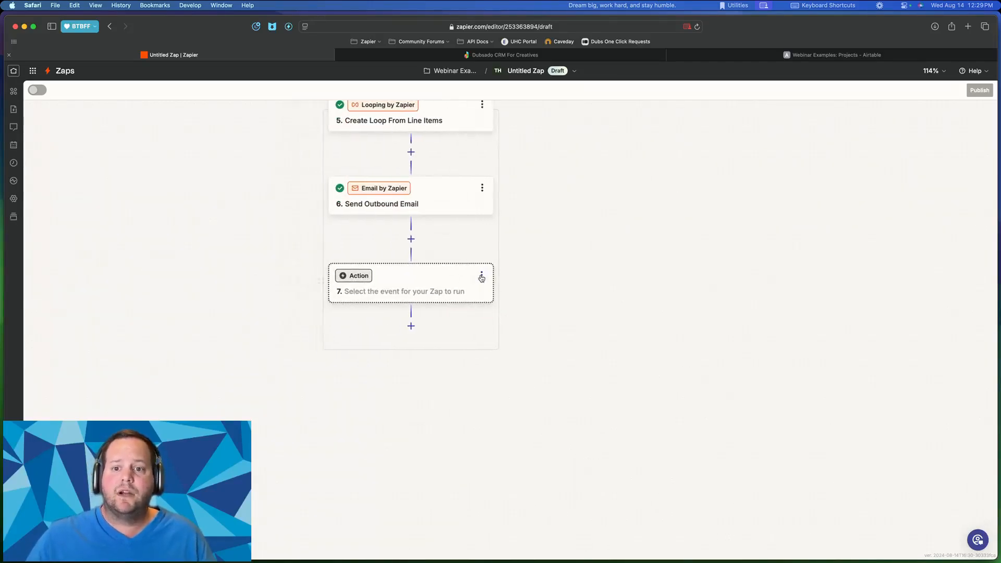
click(818, 55)
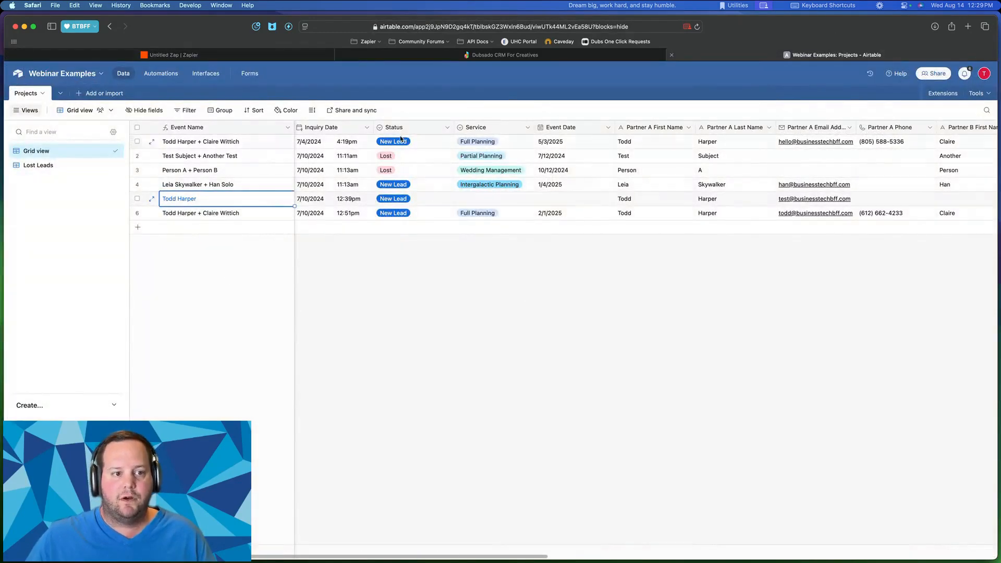
- Return to the Untitled Zap editor, showing the blank seventh action step
click(225, 55)
scroll(689, 185, up, 2)
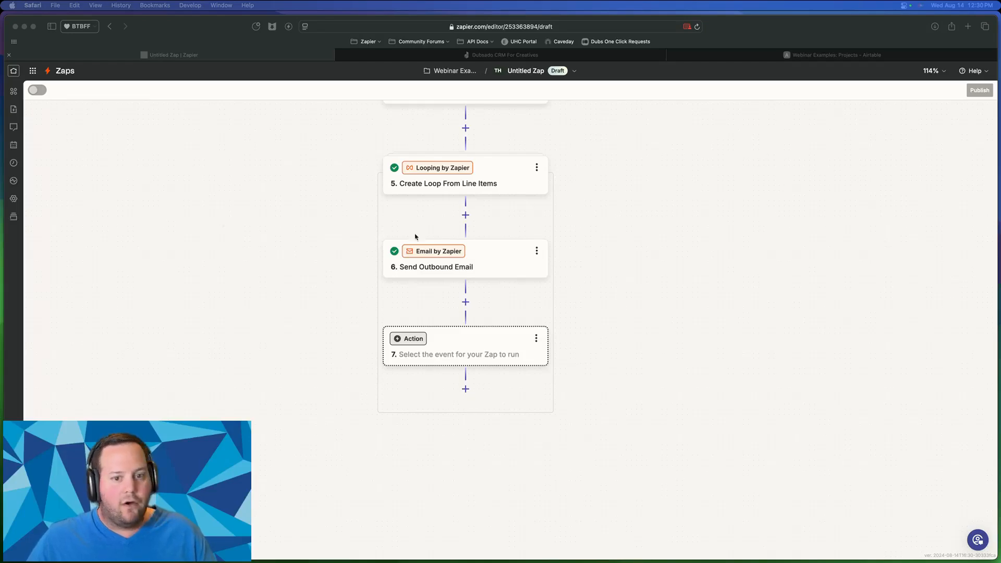
scroll(416, 236, up, 10)
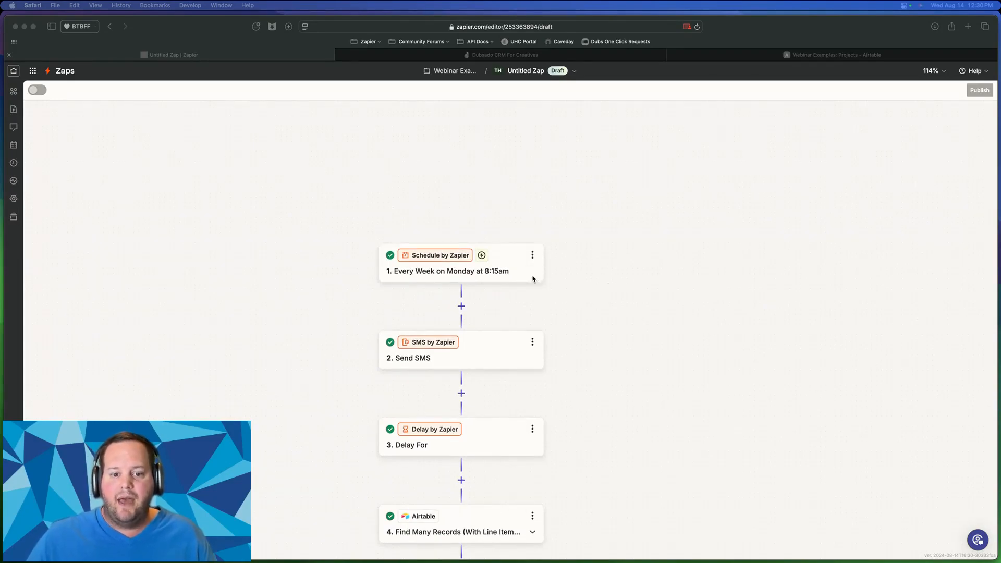
scroll(531, 279, down, 1)
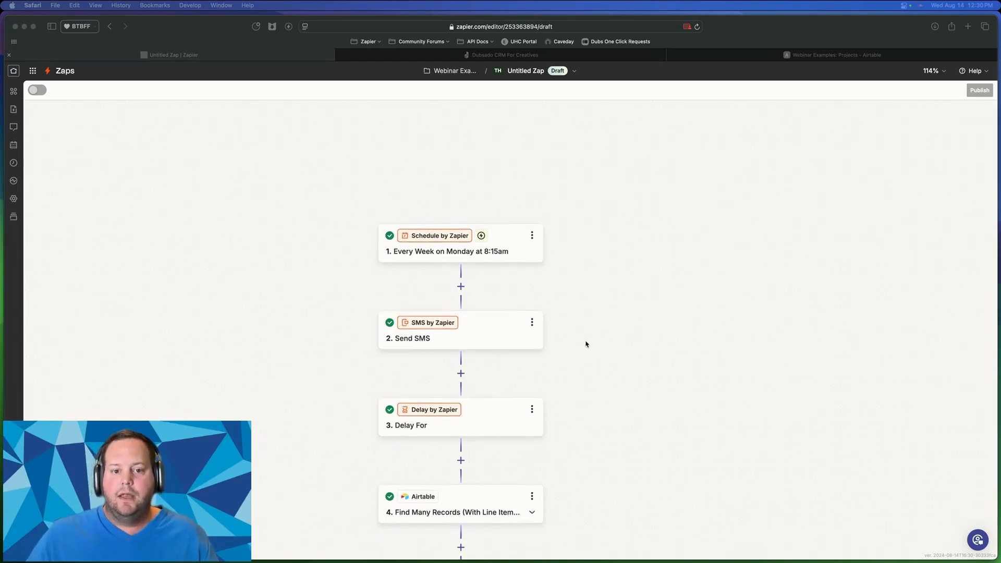
click(562, 251)
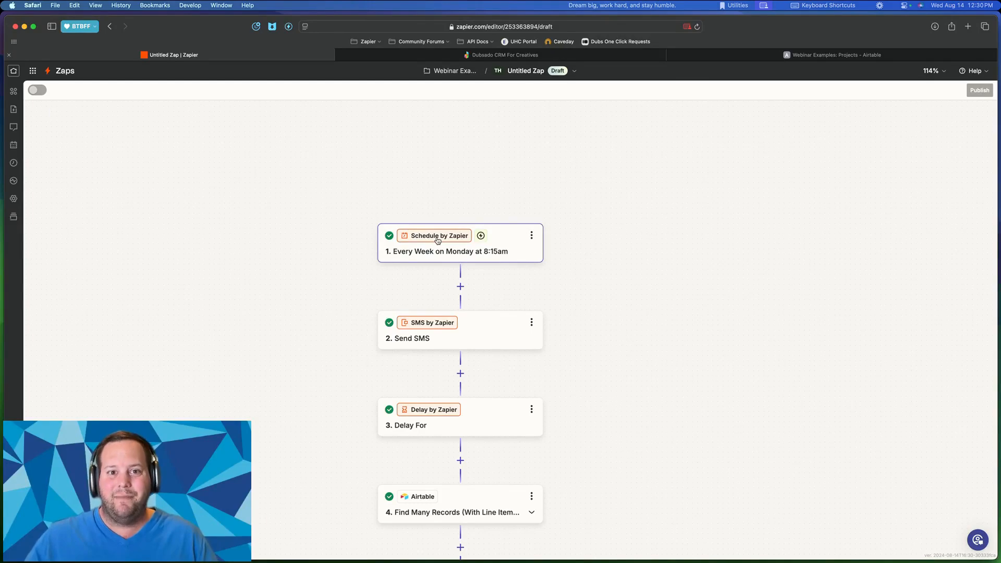
scroll(521, 270, down, 2)
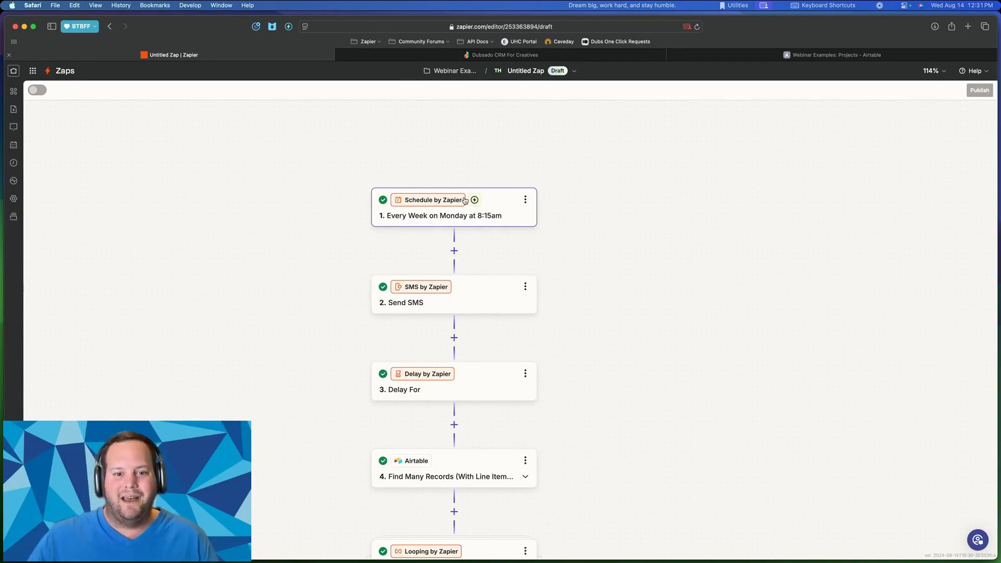
- Rename the Zap to '05_Apps by Zapier' and leave the editor for the Webinar Examples folder
click(545, 80)
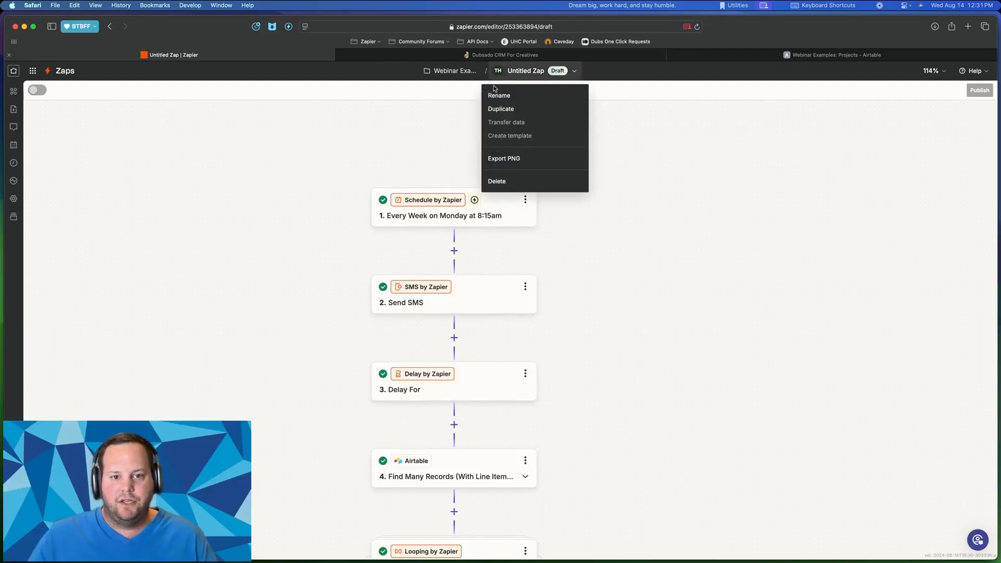
click(510, 96)
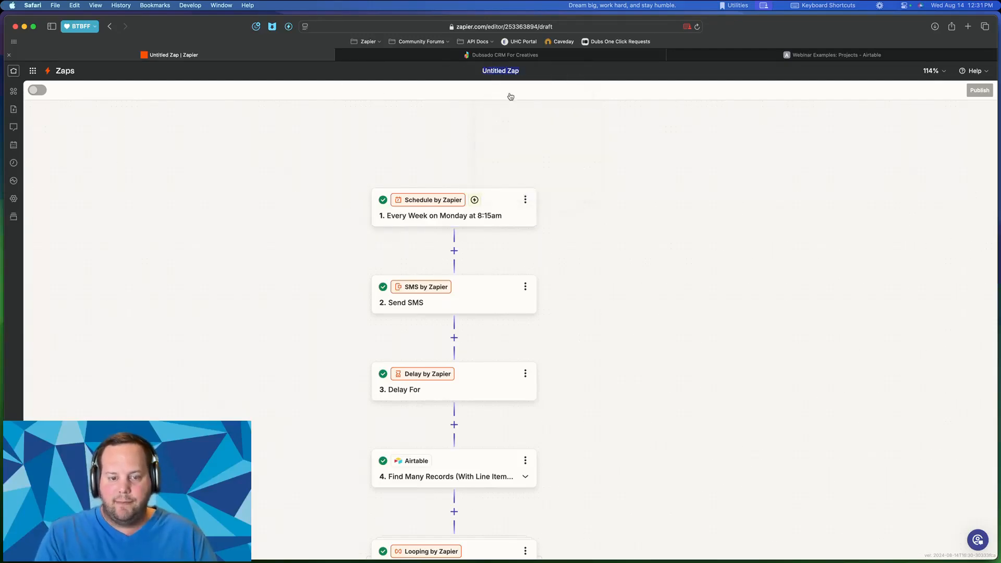
text(05)
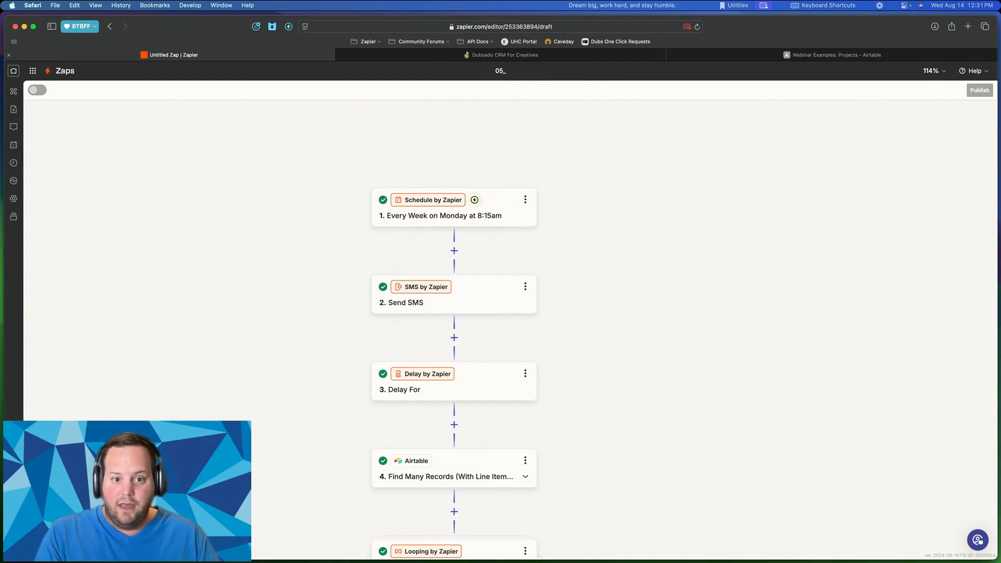
text(_App)
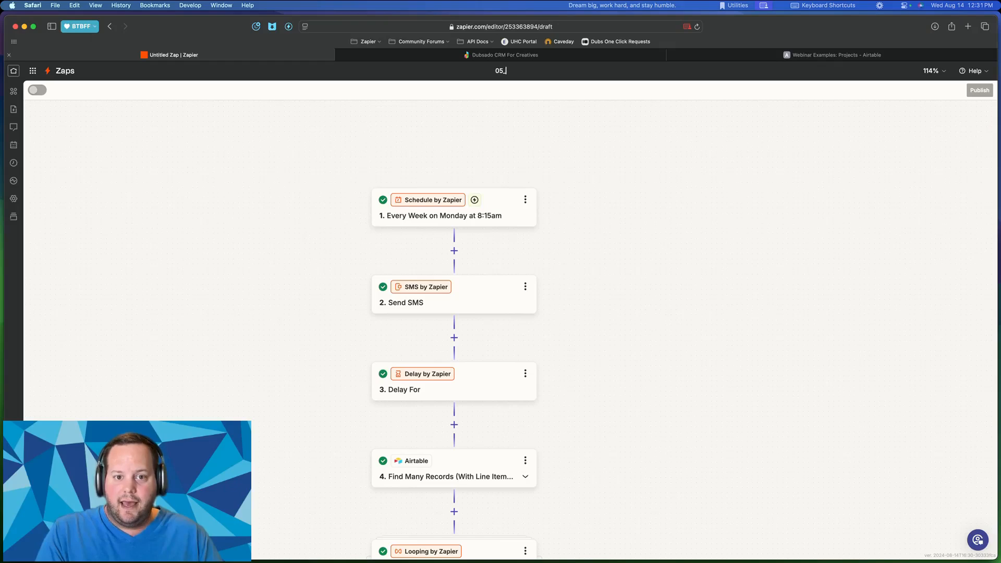
text(s by Zapier)
key(Return)
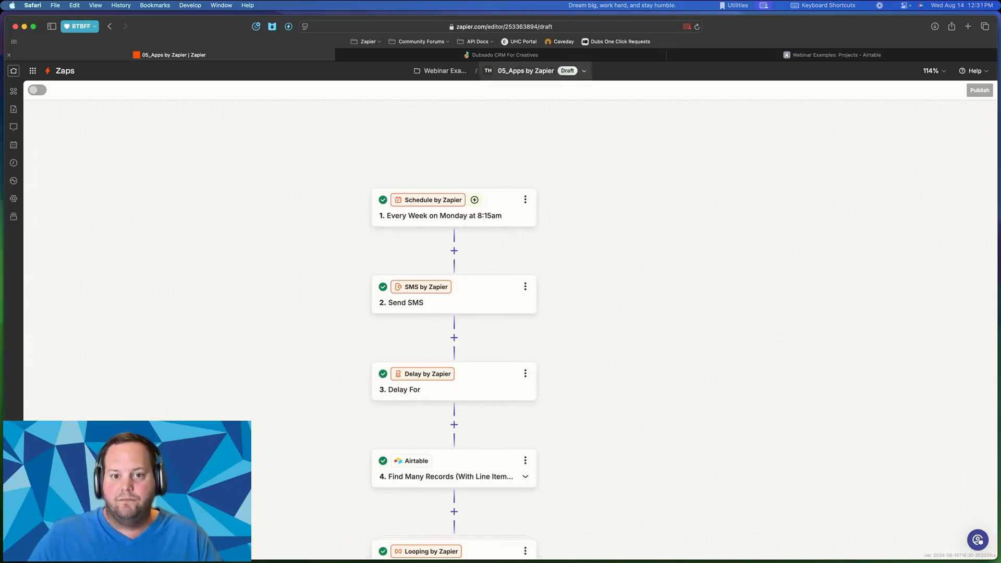
click(459, 72)
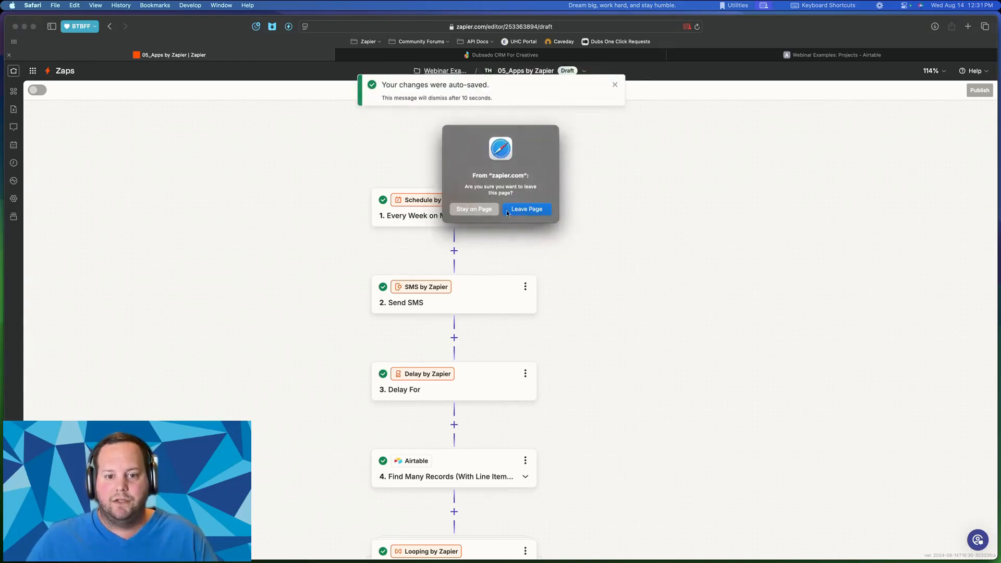
click(507, 210)
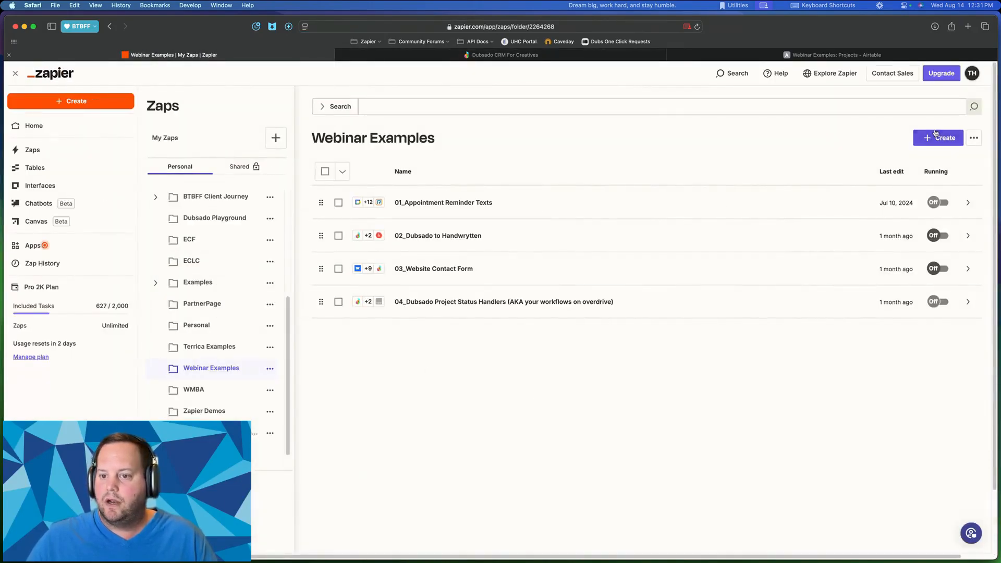
- Create a new Zap in the Webinar Examples folder
click(936, 137)
click(901, 163)
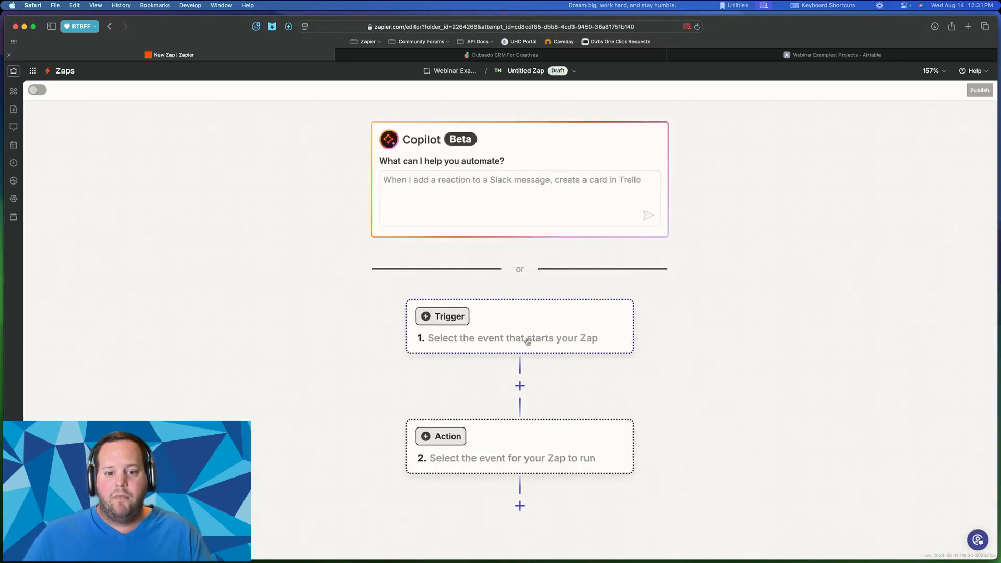
scroll(523, 336, down, 5)
scroll(520, 333, right, 4)
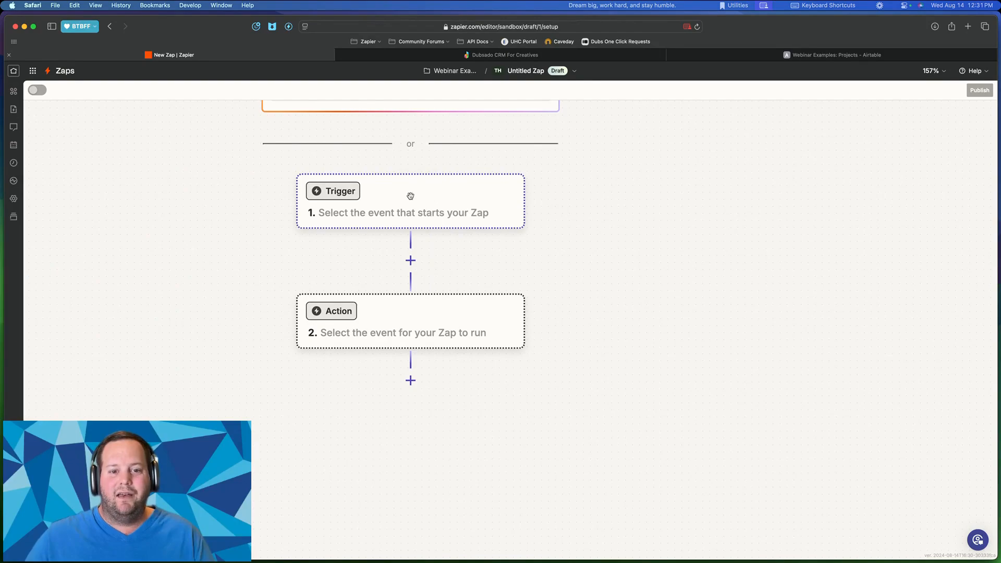
- Set Todoist as the trigger app and list its trigger events
click(410, 196)
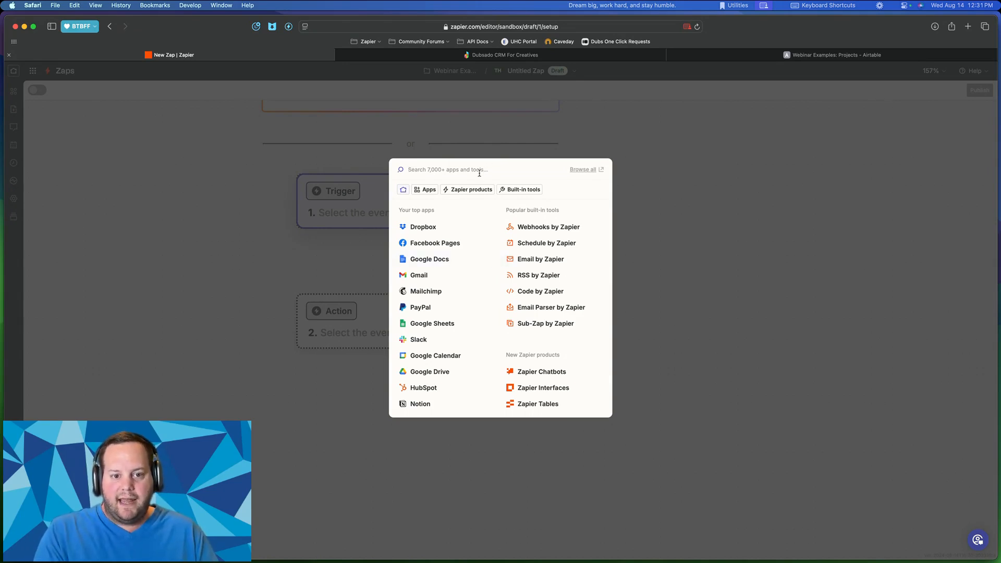
text(todoist)
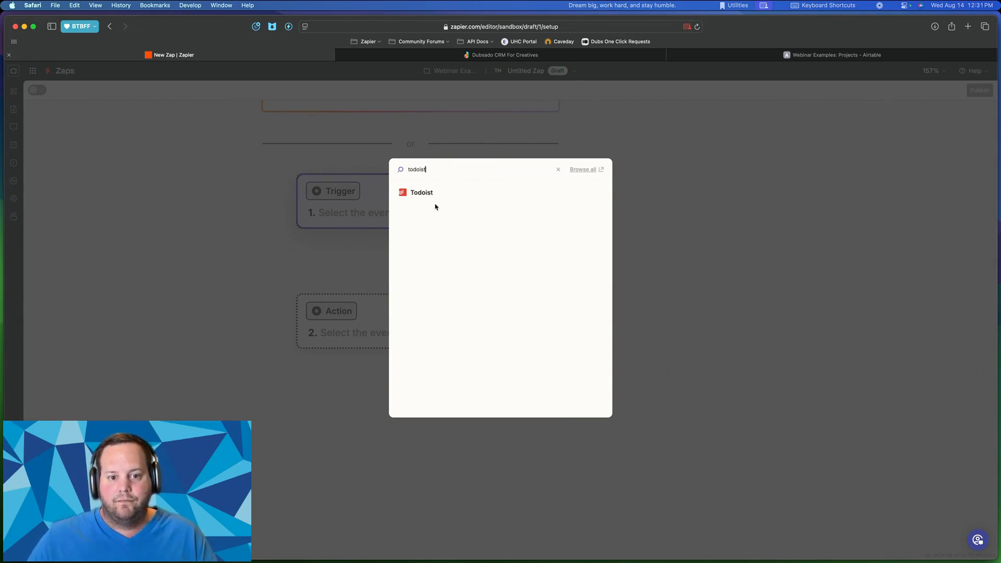
click(425, 196)
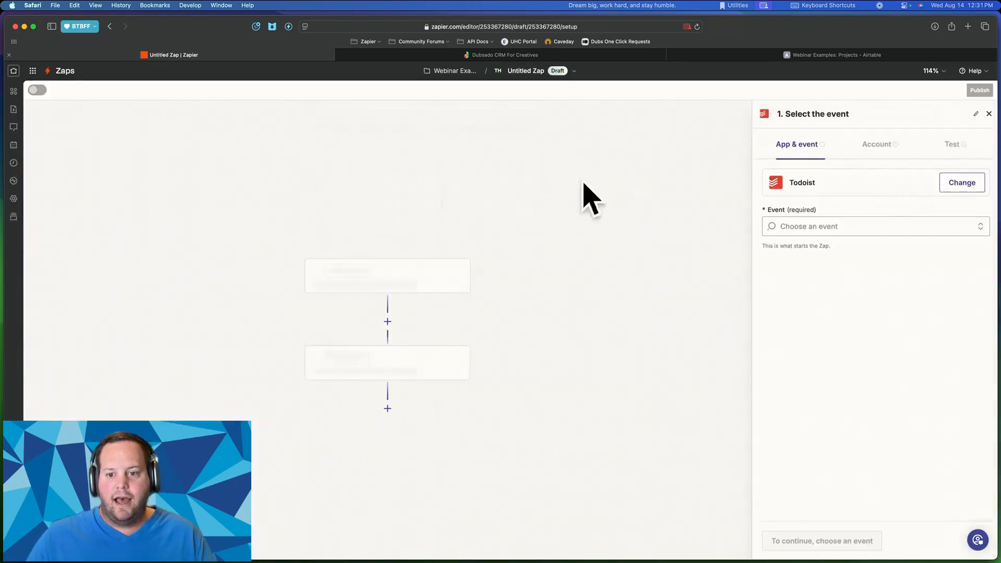
click(776, 226)
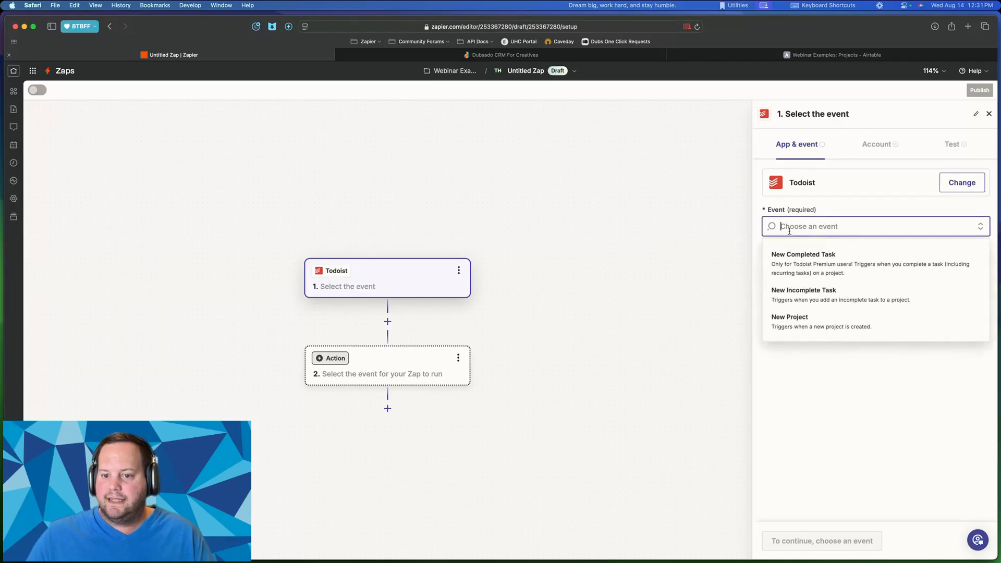
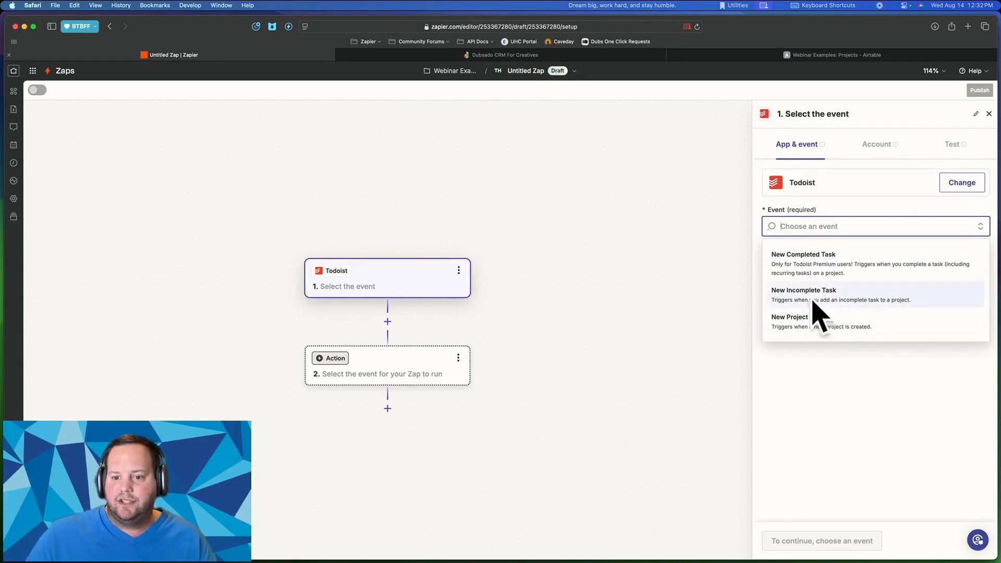
- Leave the Todoist trigger event unselected and open a new blank Safari tab
click(827, 370)
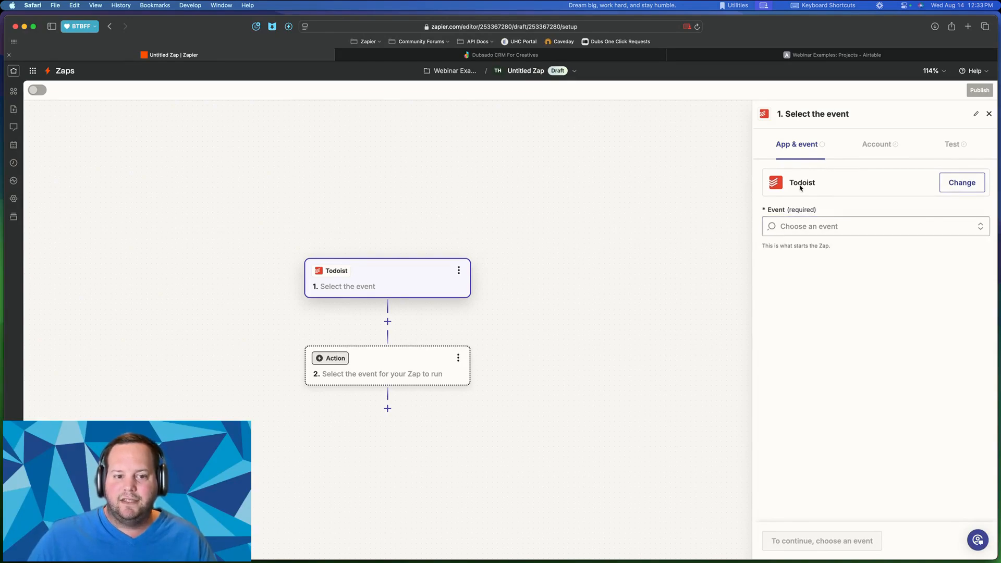
click(842, 226)
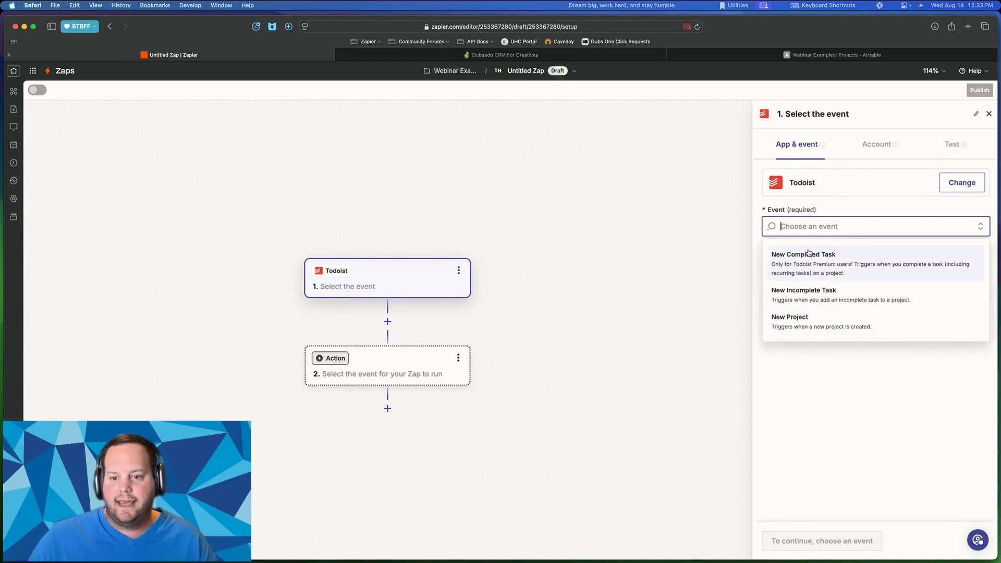
click(827, 380)
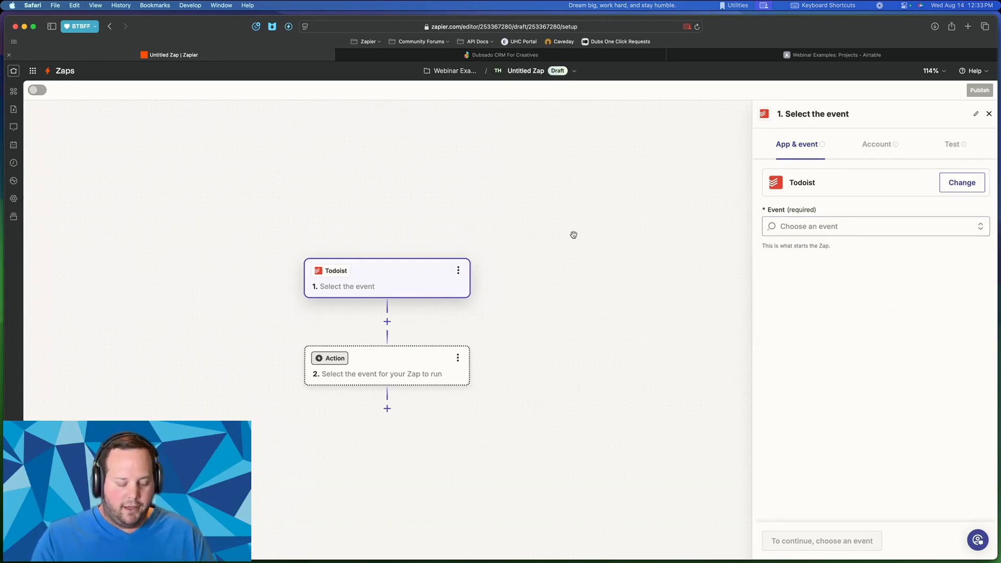
key(super+t)
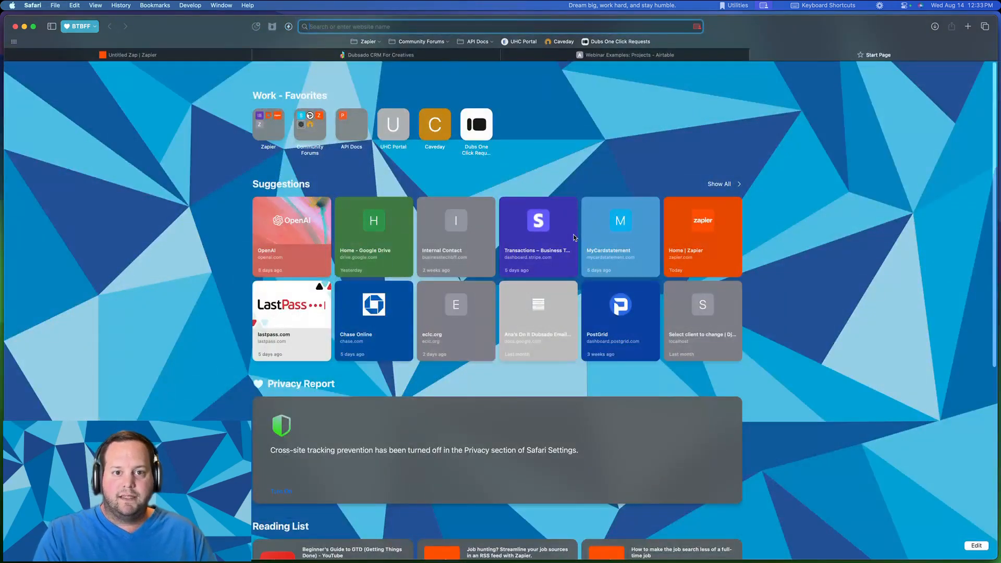
- Search Google for 'todoist api documentation'
text(todoist webhooks)
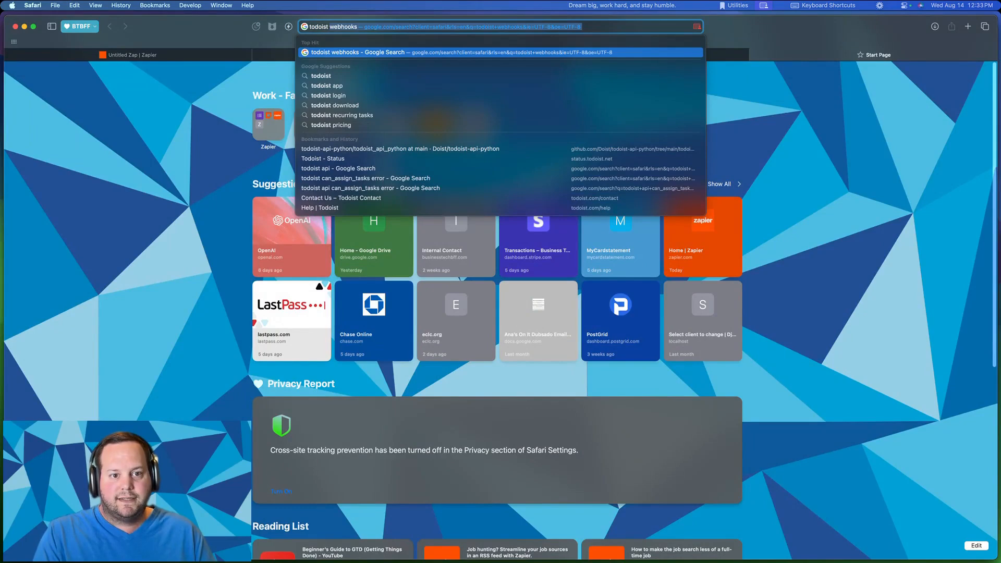
key(alt+BackSpace)
text(api)
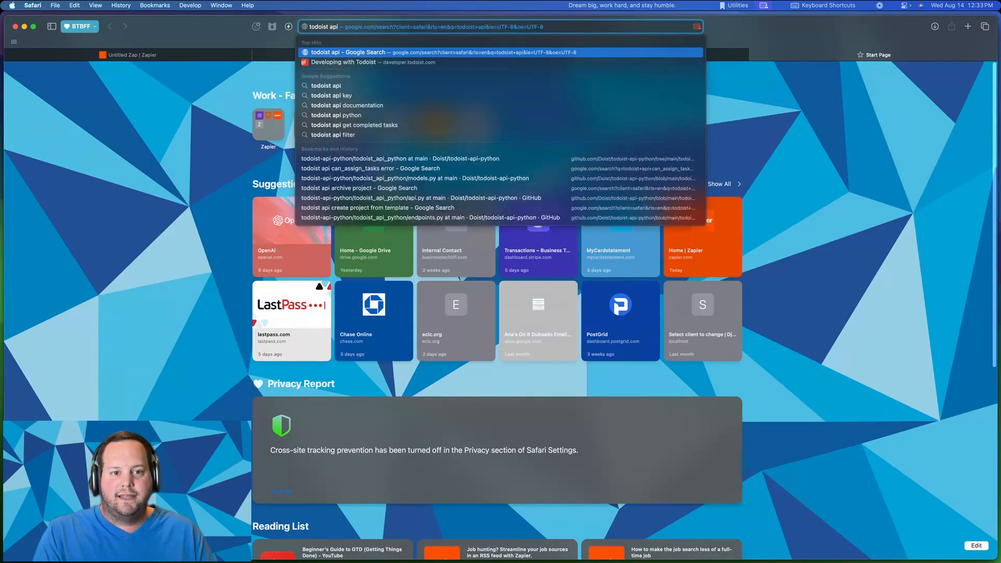
text( documen)
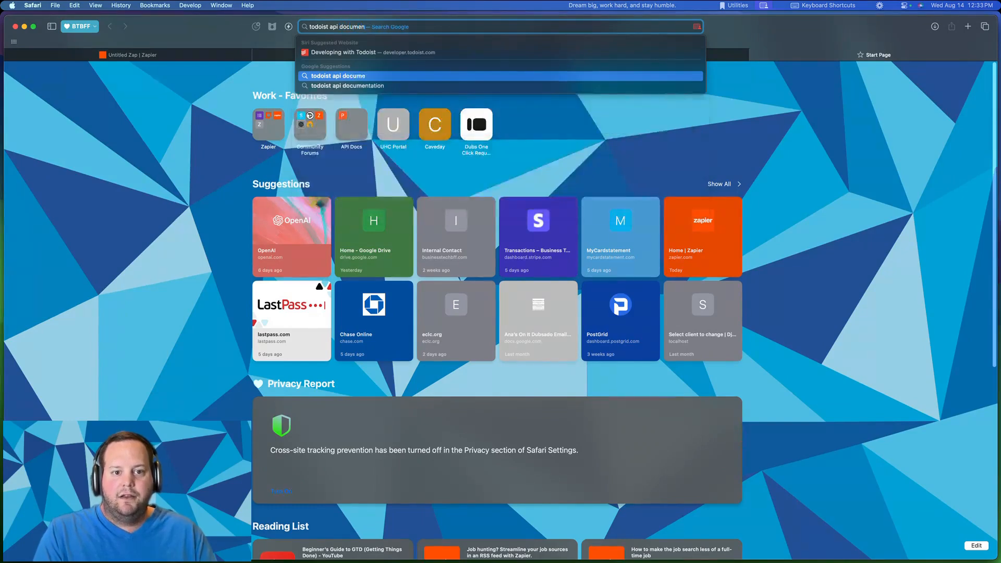
text(tation)
key(Return)
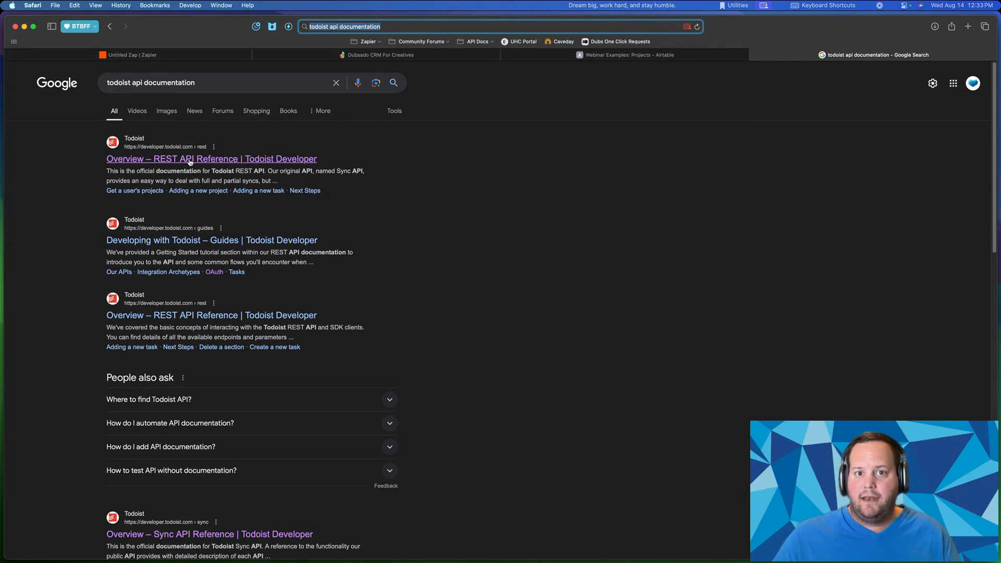
- Recheck the Zap's Todoist trigger events without choosing one, then return to the search results
click(160, 57)
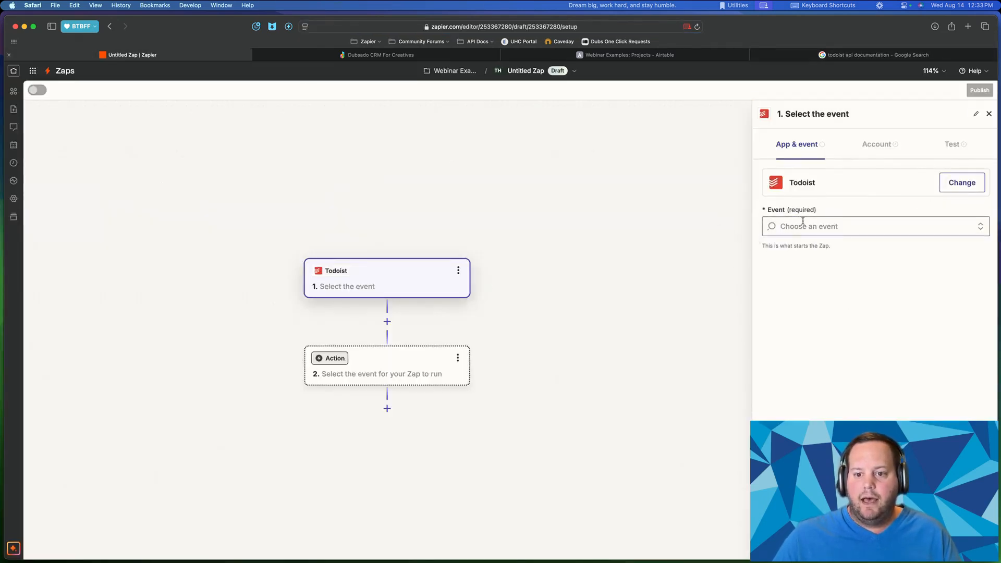
click(819, 225)
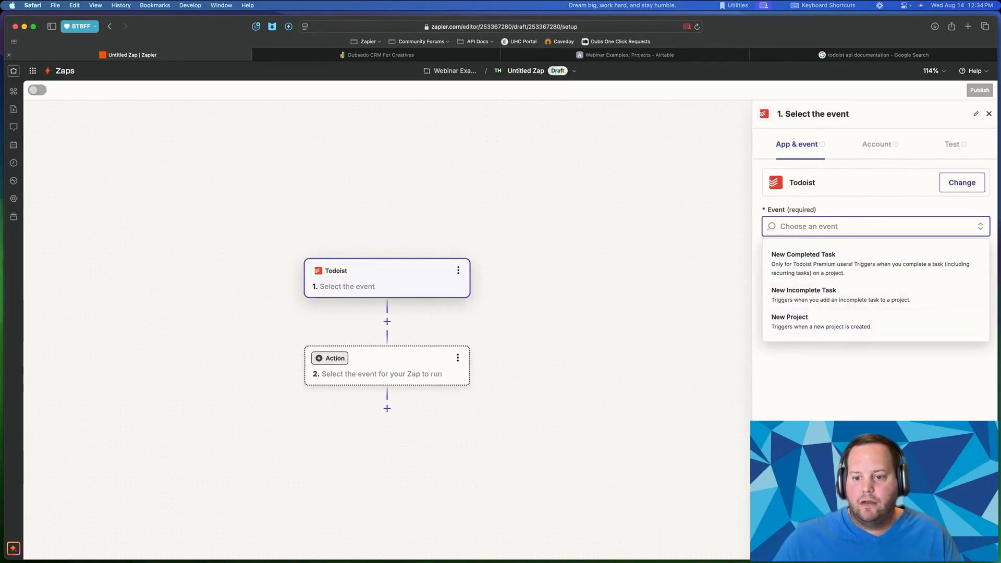
click(867, 56)
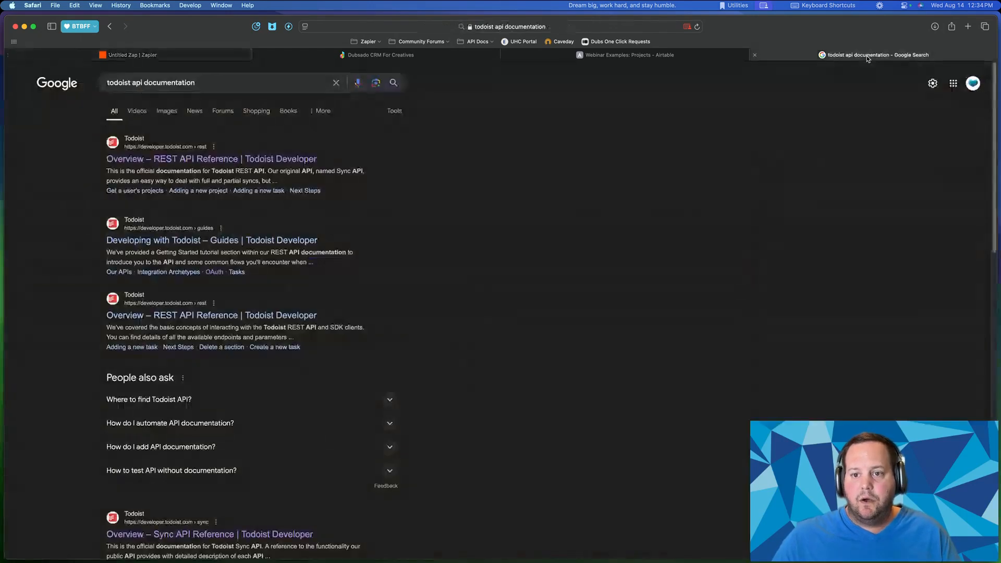
- Open Todoist's REST API Reference and scroll to its Getting started section
click(150, 163)
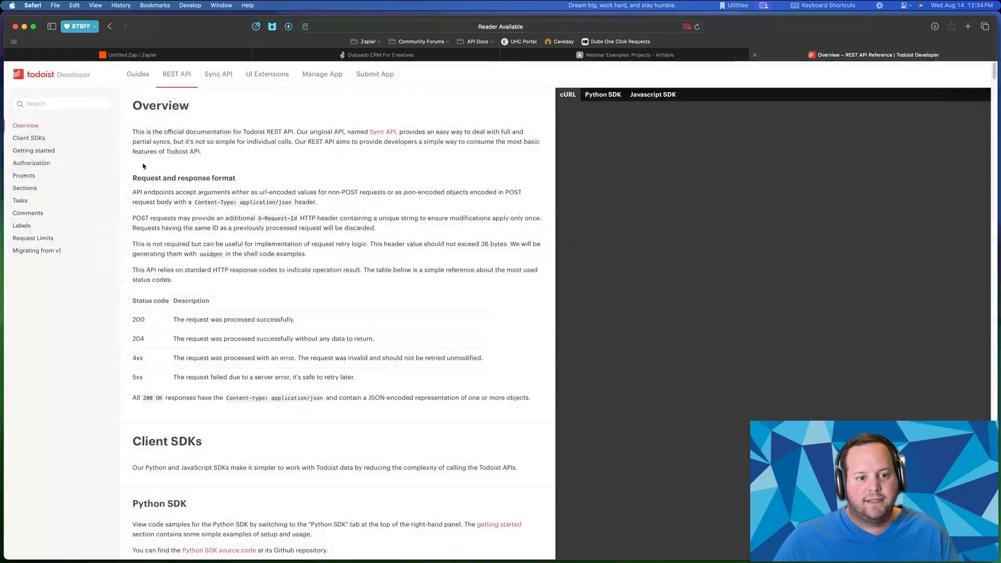
scroll(147, 190, down, 1)
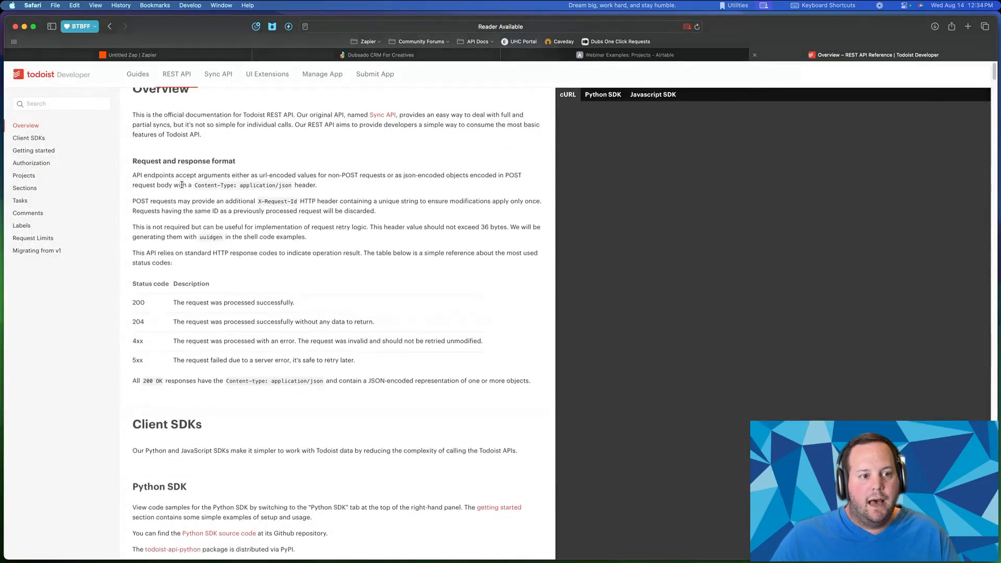
scroll(32, 151, up, 1)
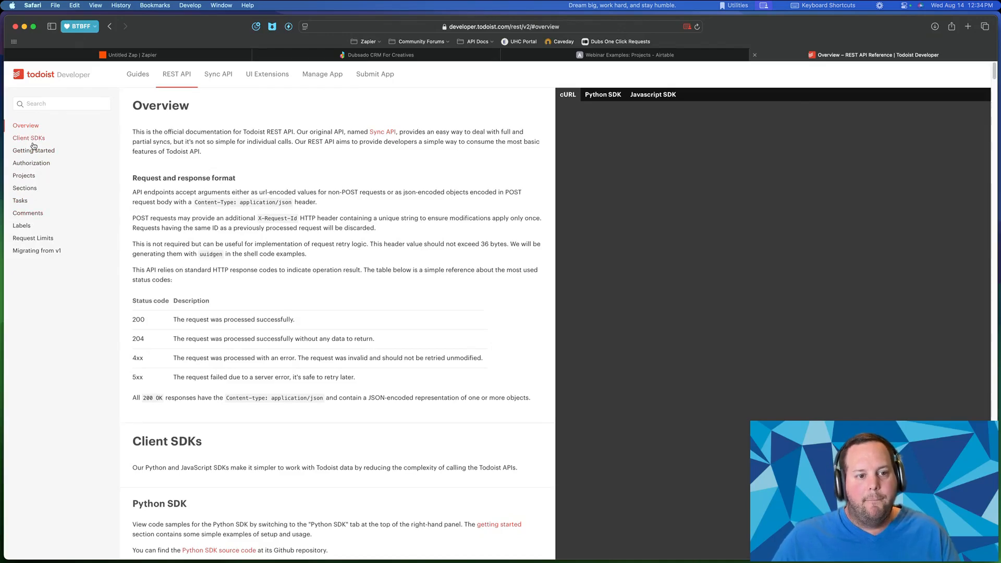
drag(156, 138, 357, 385)
scroll(356, 376, down, 4)
scroll(315, 284, down, 5)
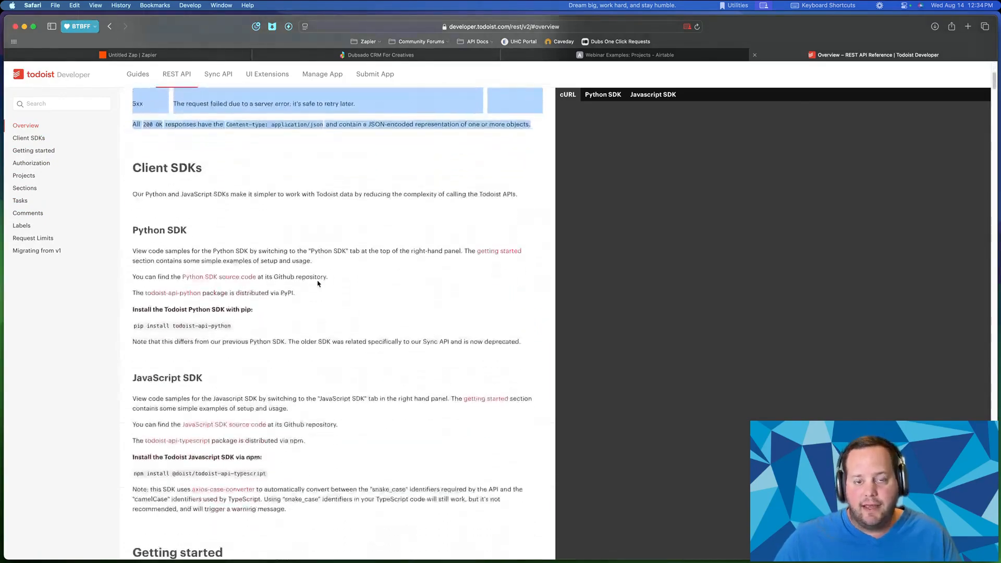
scroll(312, 285, down, 2)
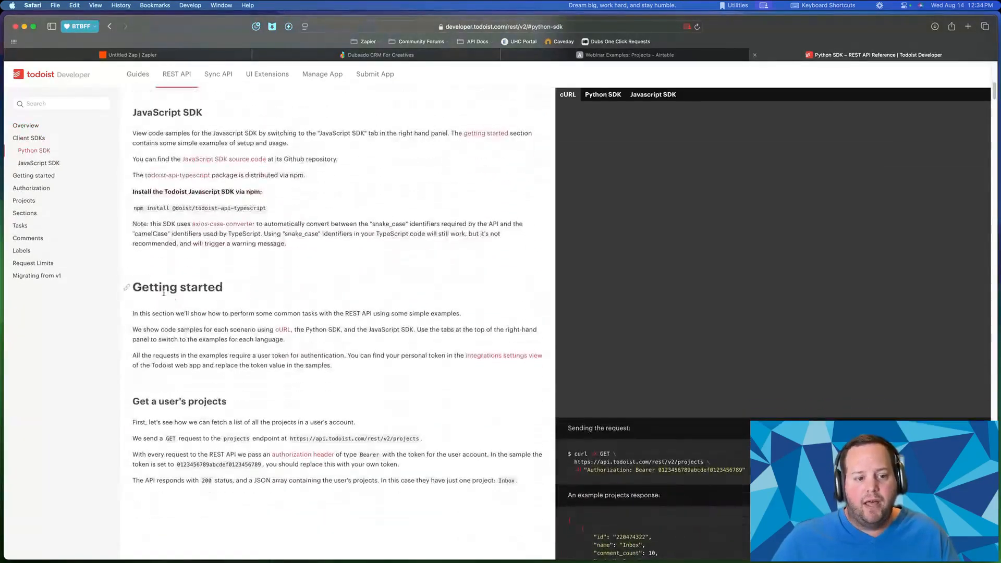
drag(133, 287, 224, 287)
click(356, 367)
click(141, 315)
click(239, 310)
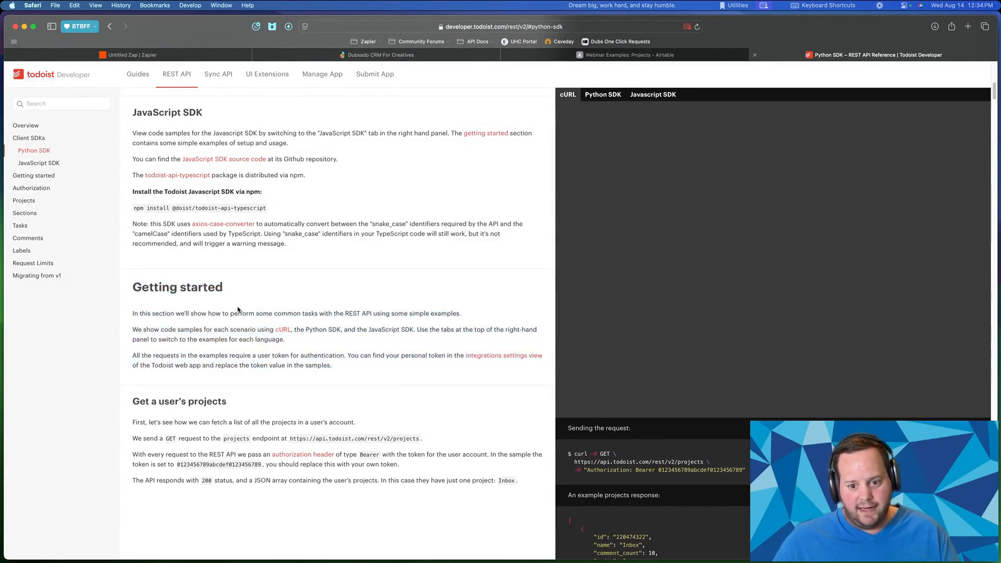
- Highlight the fetch-user's-projects example and its curl sample, then bring the Todoist window over
scroll(490, 344, down, 5)
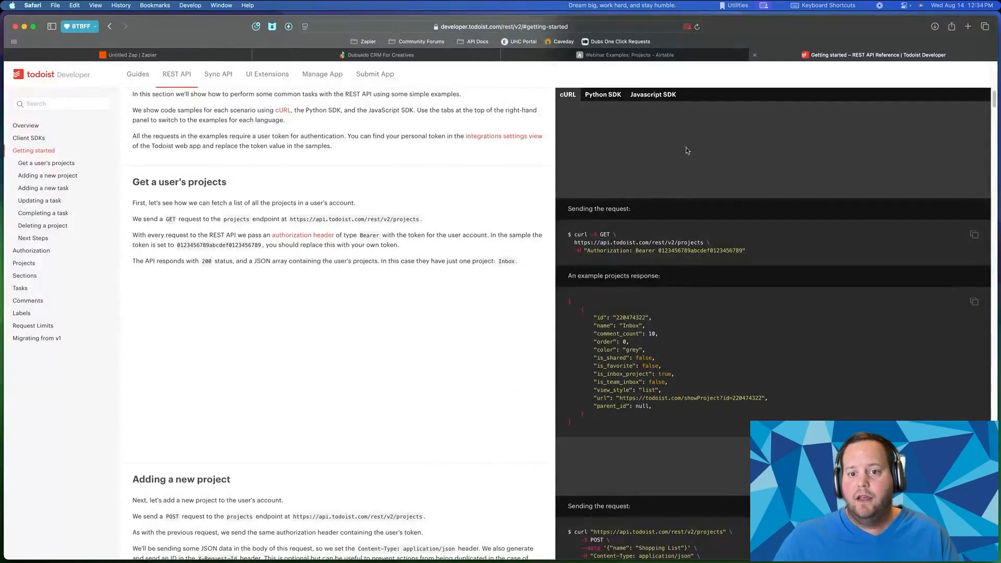
drag(609, 120, 643, 485)
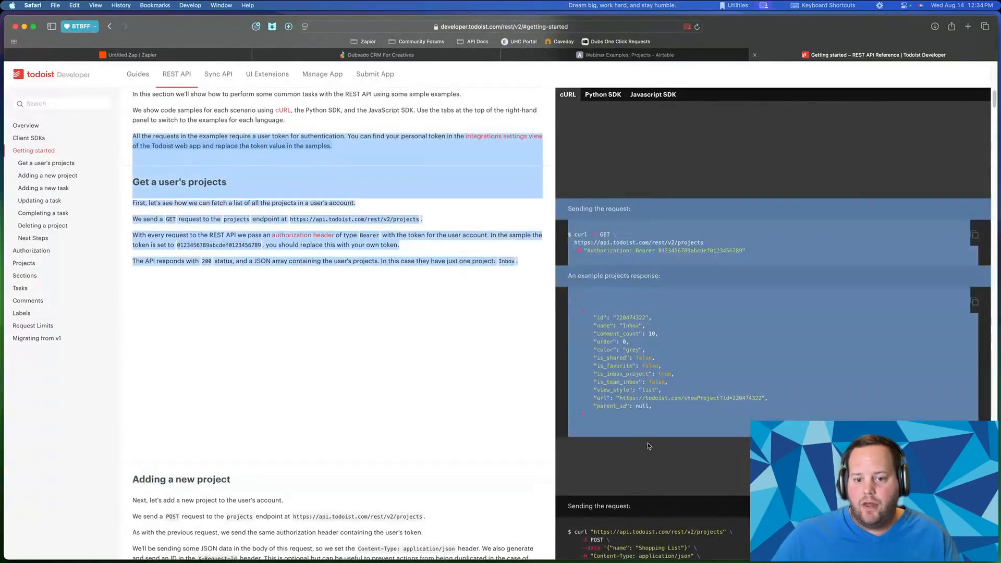
click(650, 353)
scroll(576, 321, down, 2)
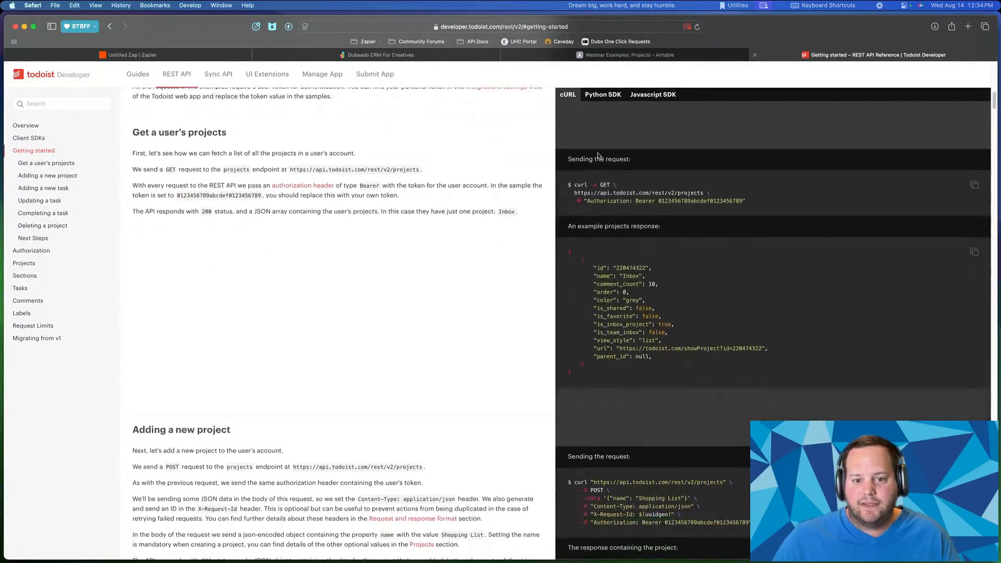
mouse_move(575, 186)
mouse_down()
mouse_move(727, 207)
mouse_move(619, 199)
mouse_move(749, 203)
mouse_move(568, 180)
mouse_up()
click(731, 207)
click(618, 199)
click(775, 200)
click(628, 179)
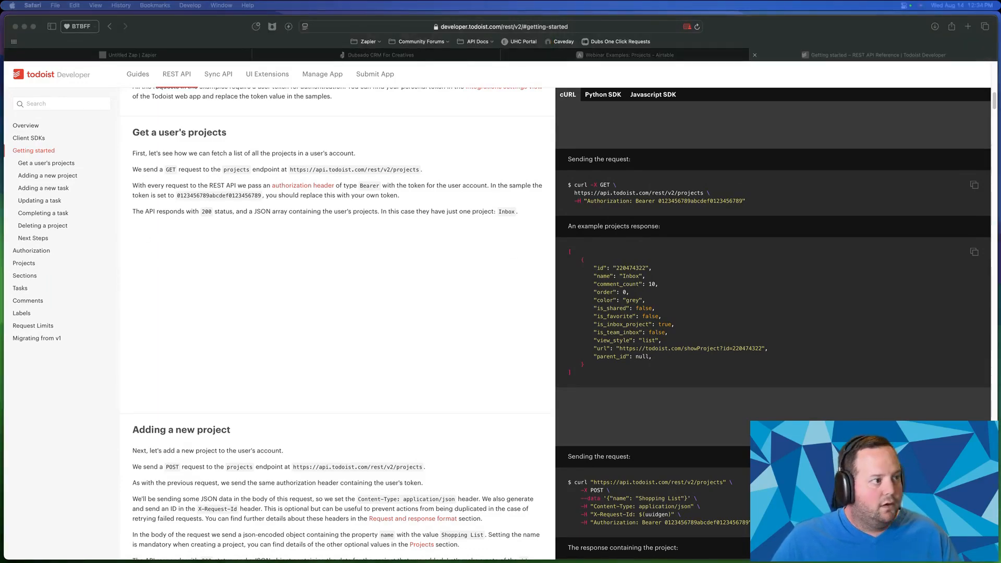
drag(1, 104, 303, 114)
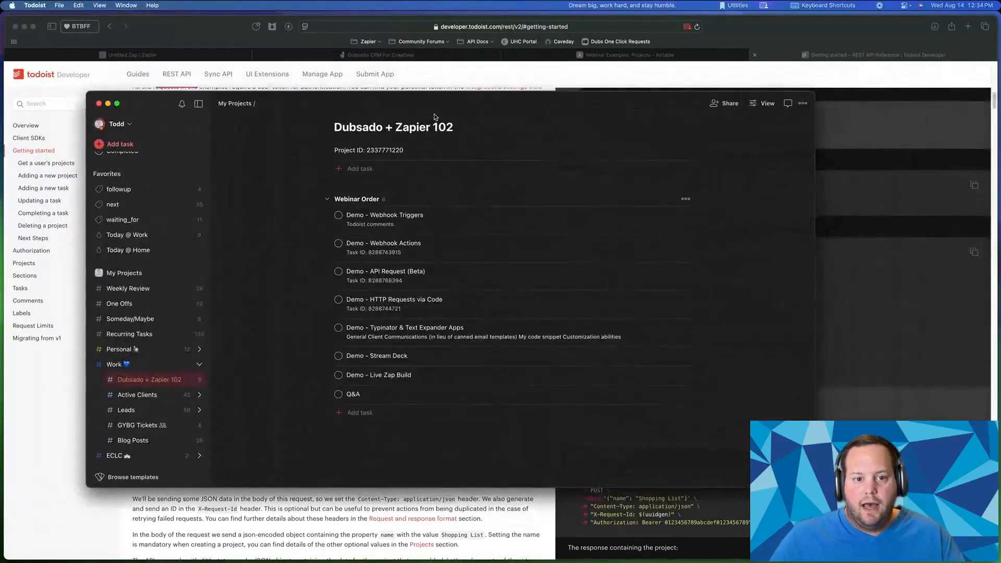
- Bring the Todoist app to the front and maximize it
key(ctrl+Up)
click(400, 286)
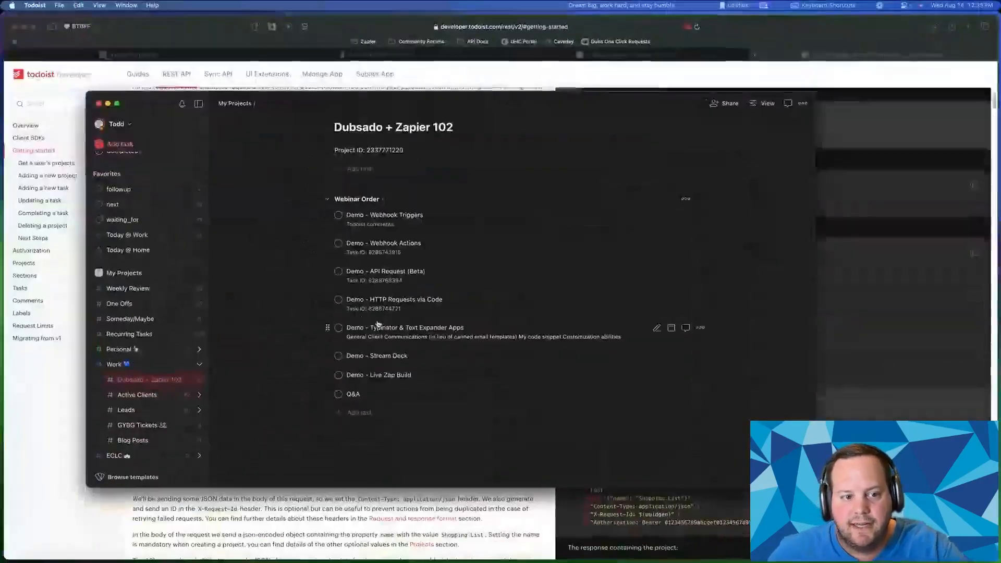
key(ctrl+alt+Return)
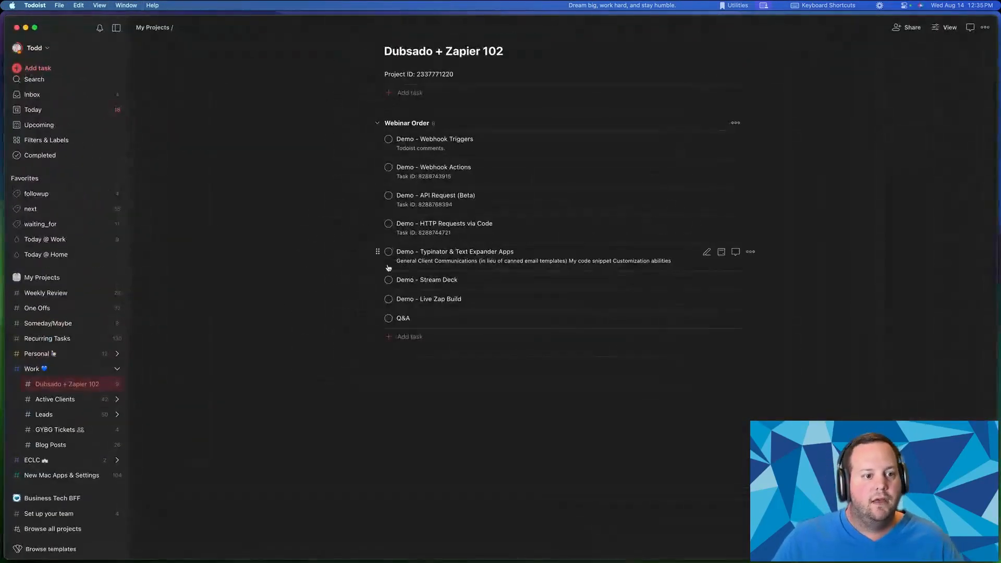
- Find the API token under Settings > Integrations > Developer, then return to the API docs
click(34, 46)
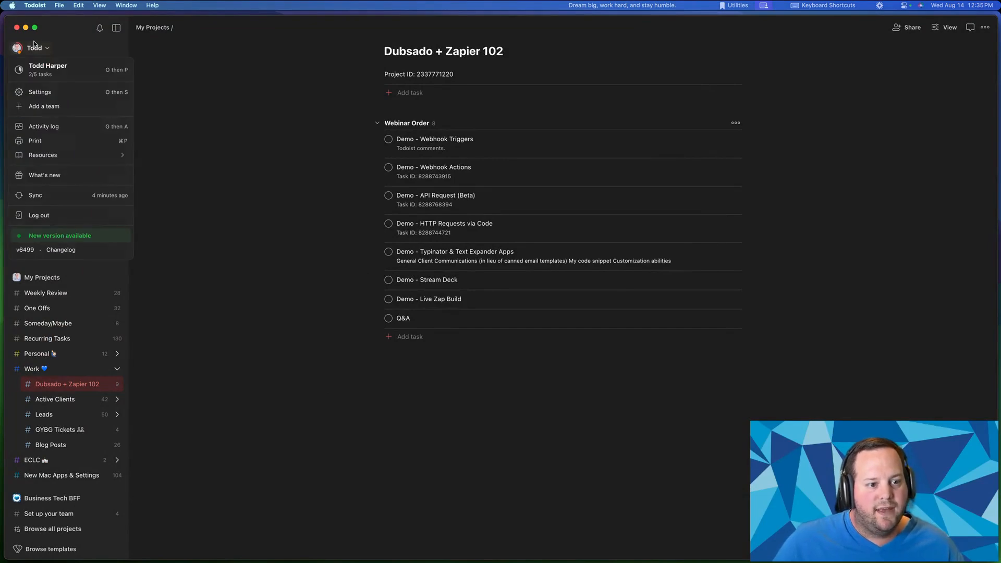
click(33, 92)
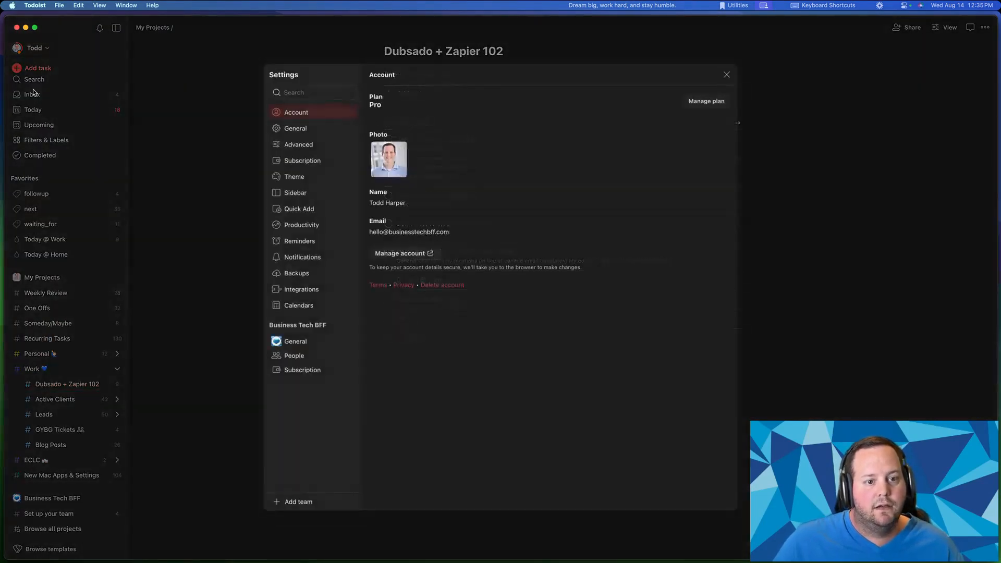
click(299, 290)
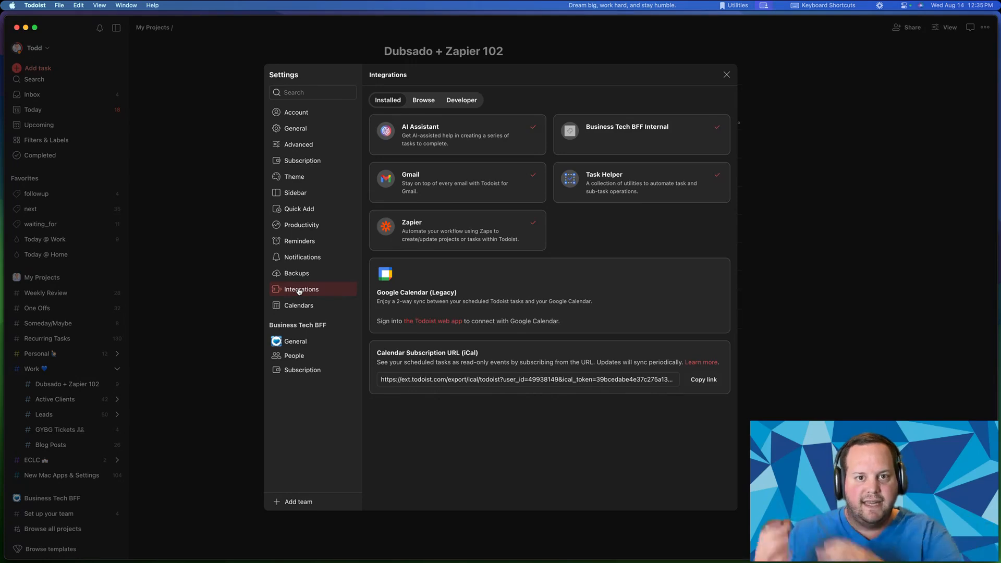
click(462, 102)
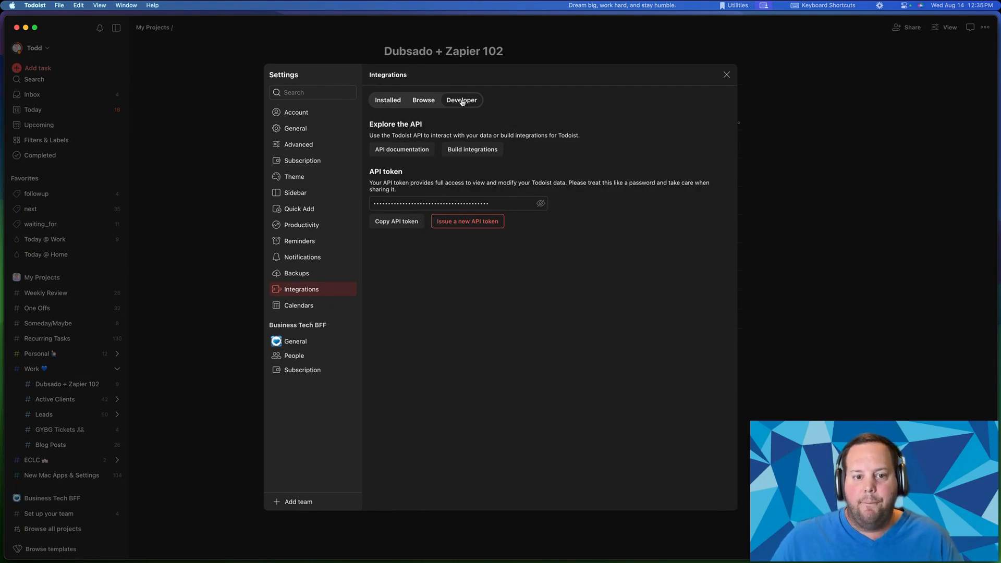
drag(369, 171, 420, 173)
click(374, 171)
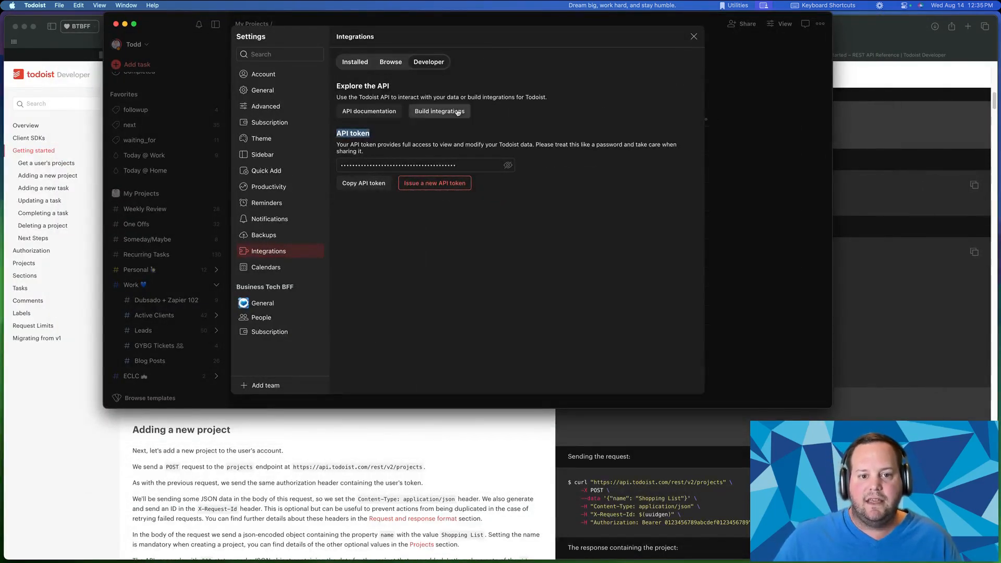
click(856, 119)
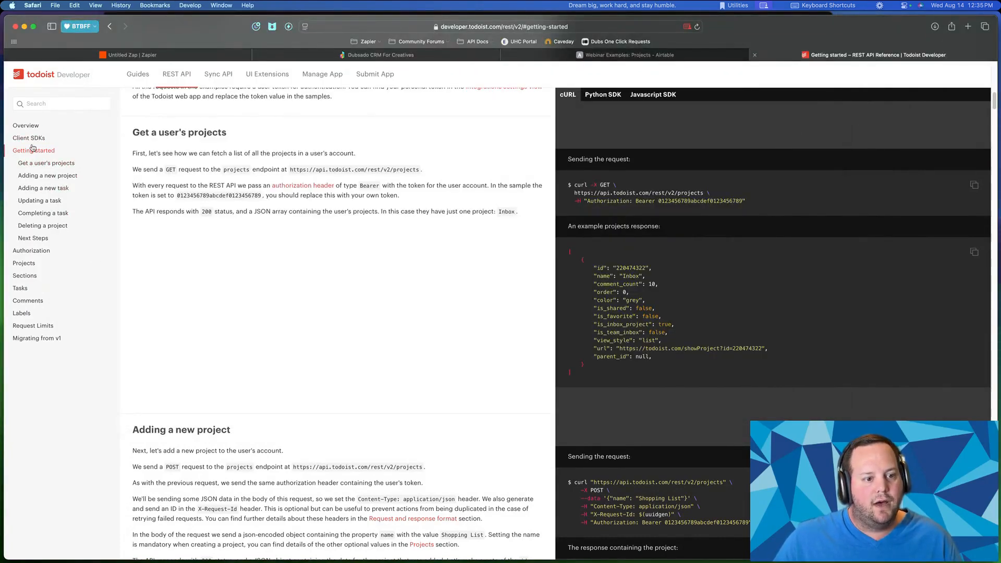
- Read the Authorization docs, mark the bearer $token in the curl example, and reopen Todoist's token settings
click(31, 250)
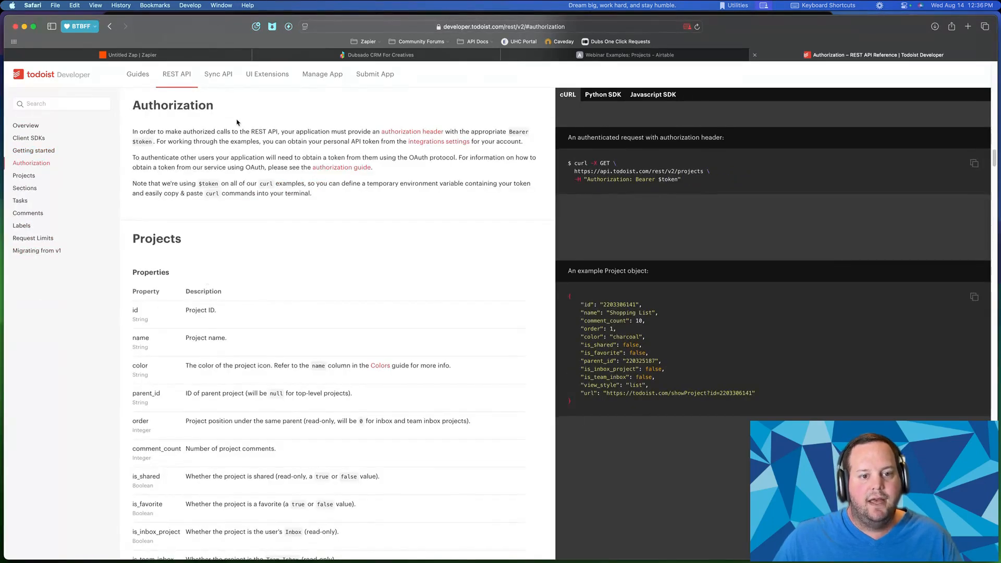
drag(296, 133, 376, 142)
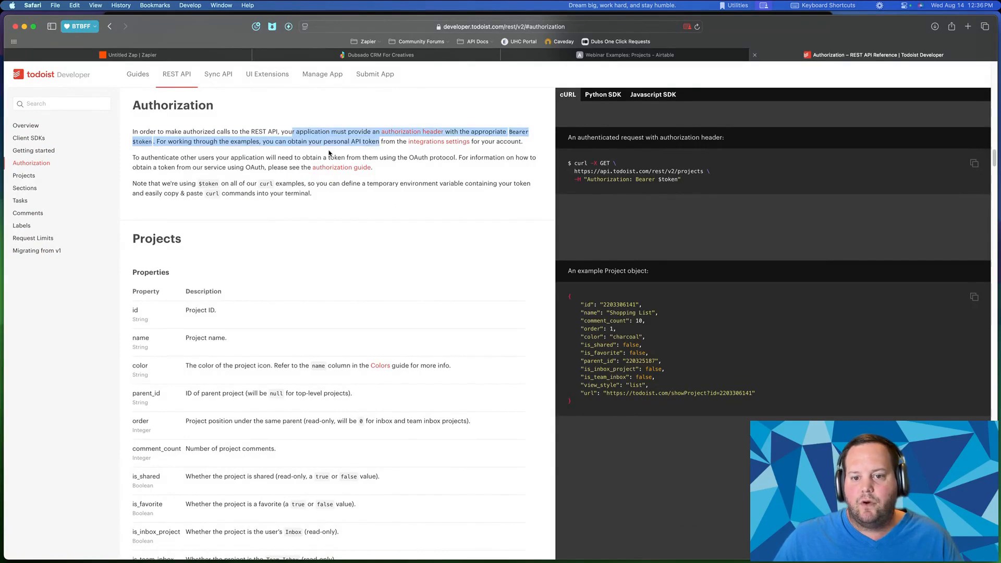
click(331, 153)
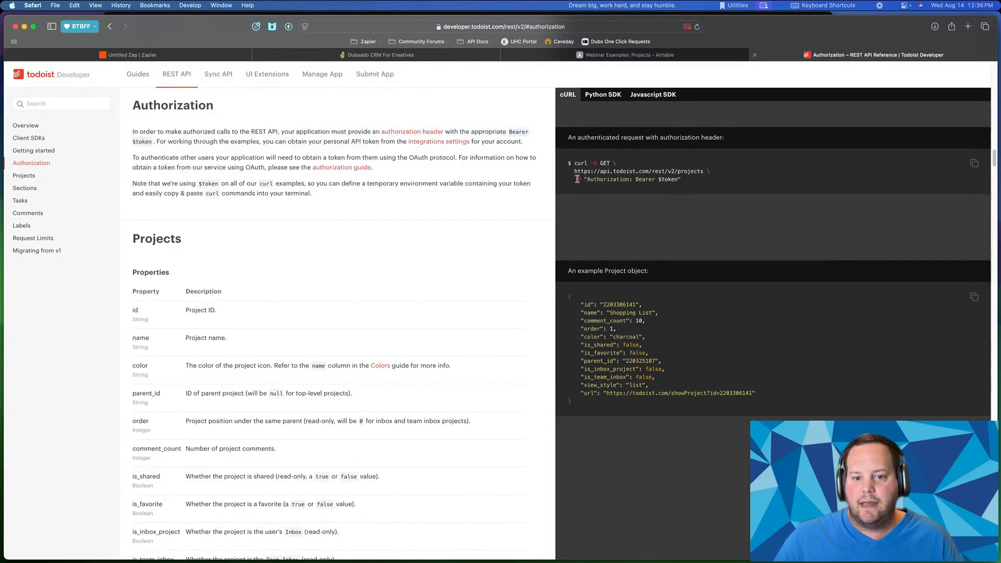
drag(574, 179, 679, 179)
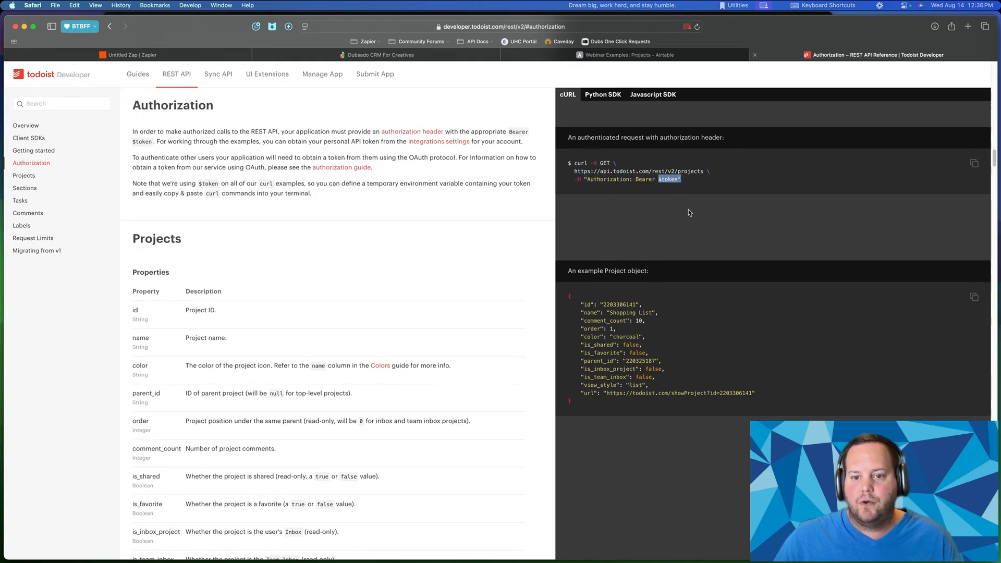
key(ctrl+Up)
click(219, 135)
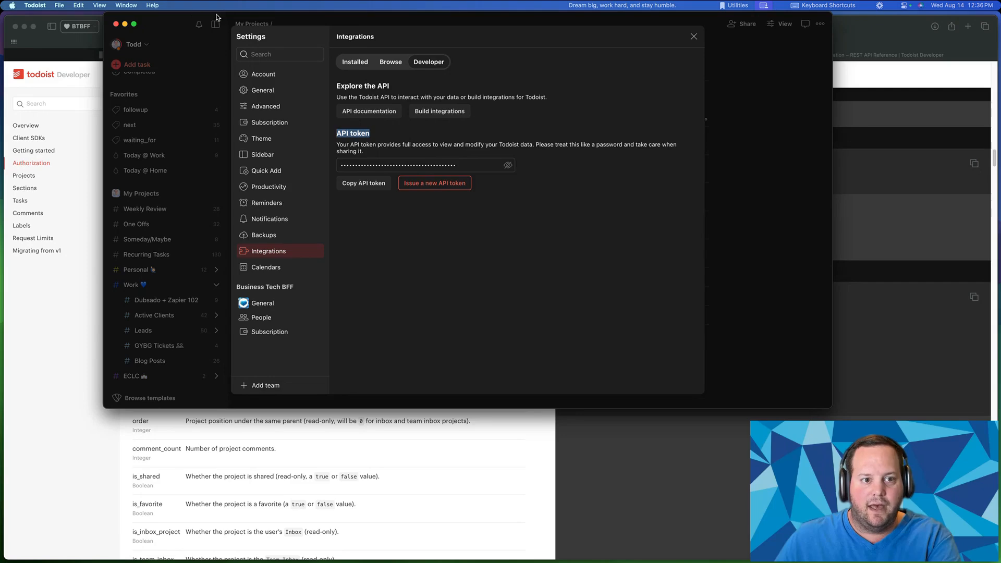
- Close Todoist settings and browse the Projects, Overview and Sync API docs for webhook information
click(178, 18)
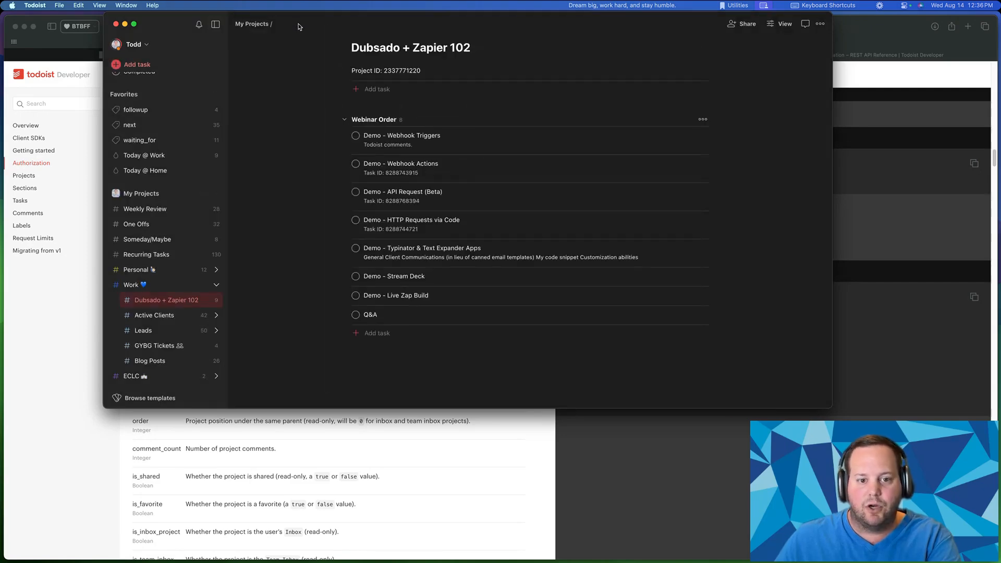
drag(299, 27, 357, 1)
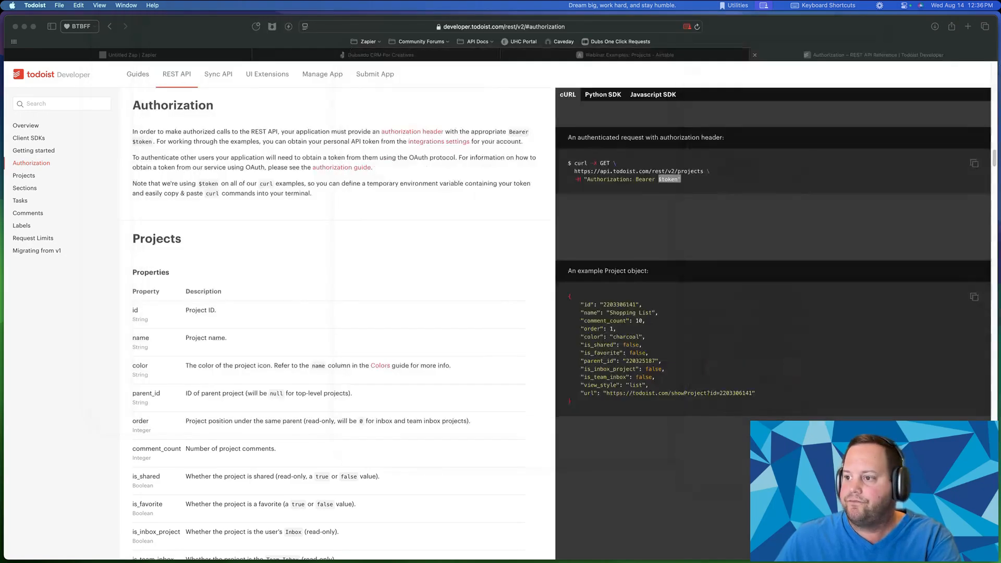
click(252, 109)
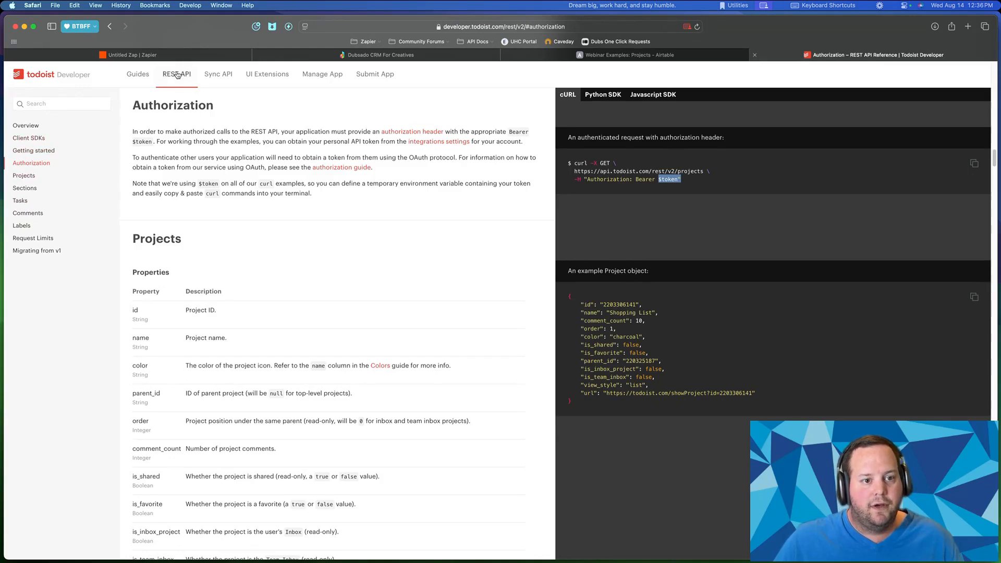
click(23, 176)
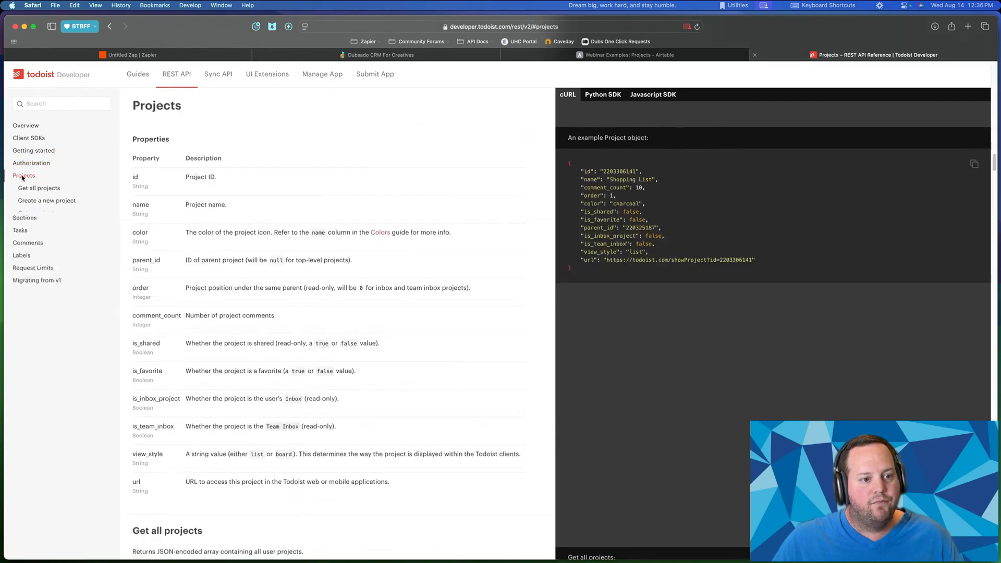
click(27, 126)
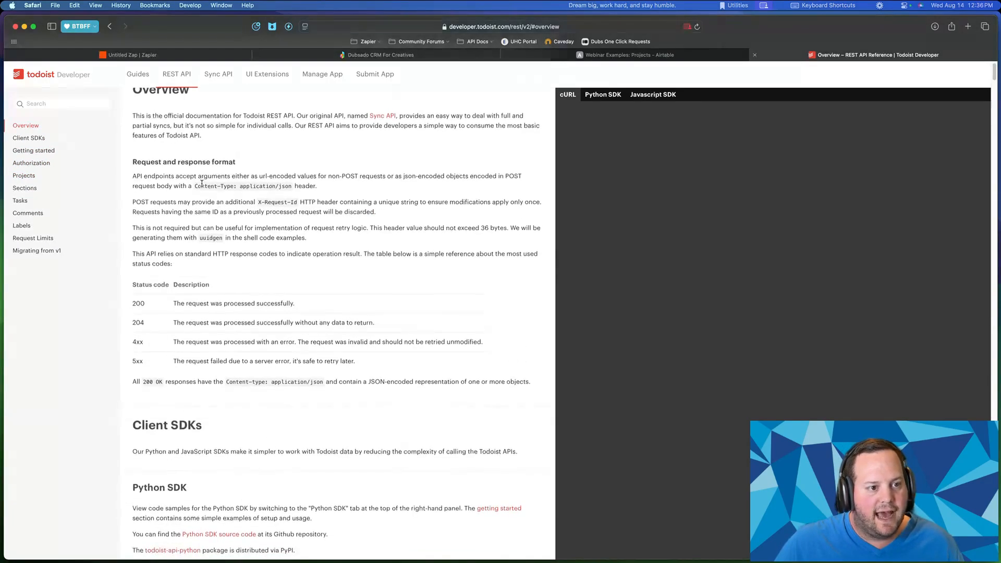
click(51, 104)
text(webh)
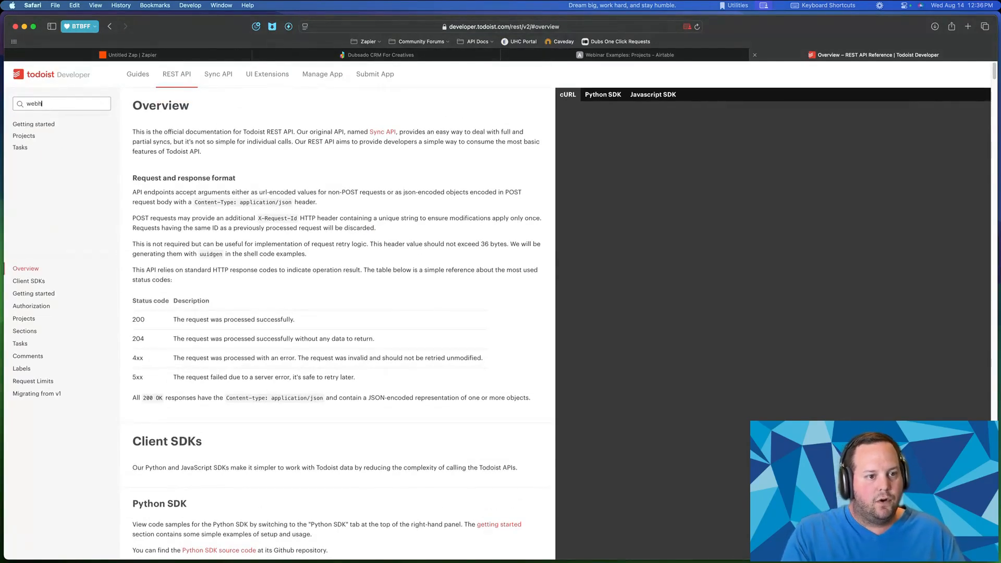
key(BackSpace)
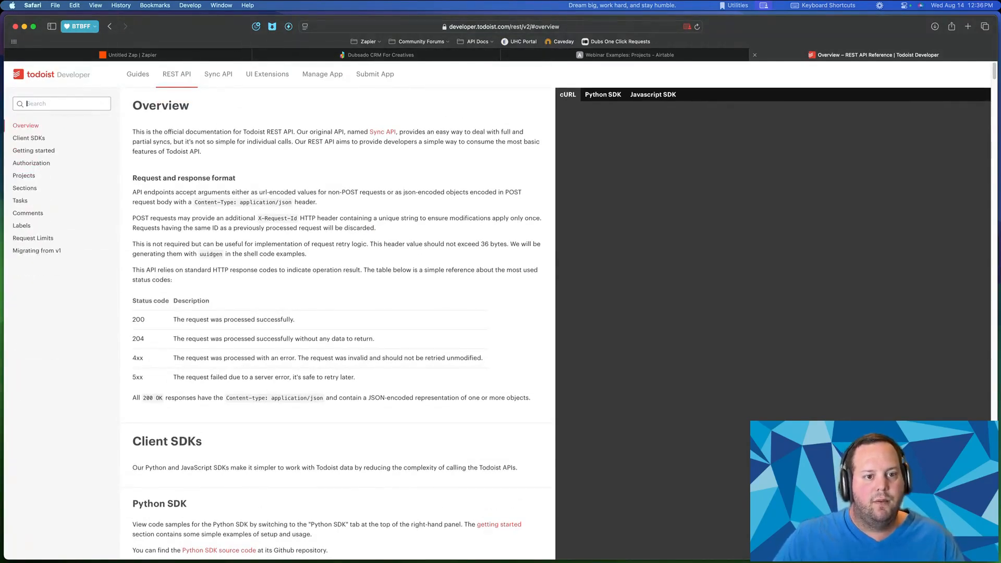
click(216, 75)
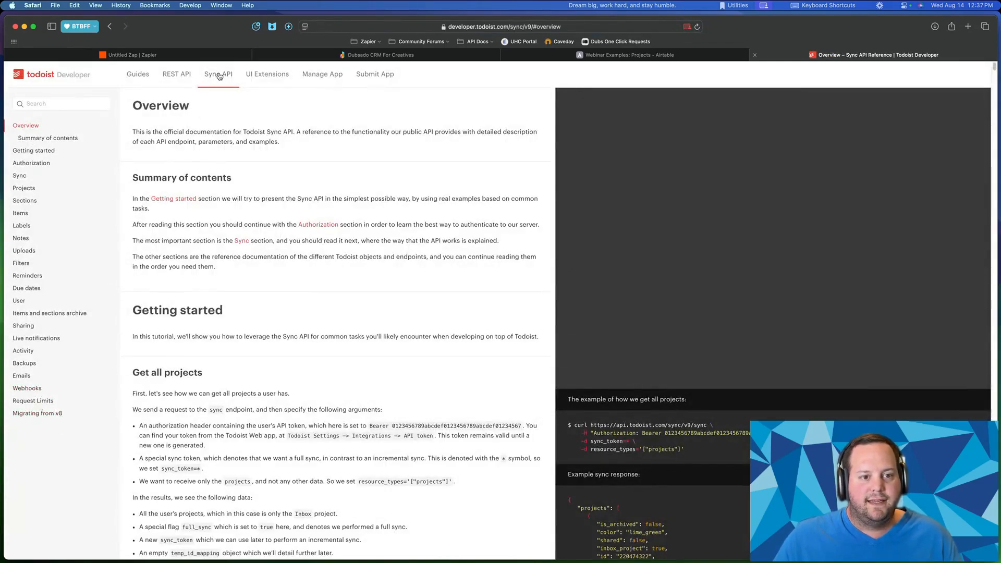
click(185, 80)
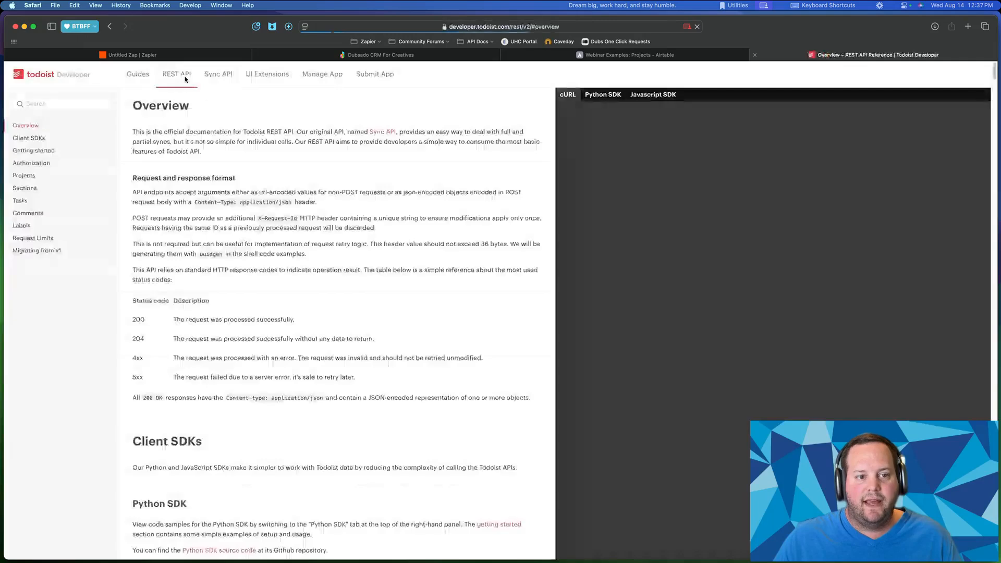
- Google 'todoist webhooks' in a new tab, then switch to the Untitled Zap editor
key(super+t)
text(todoist webhooks)
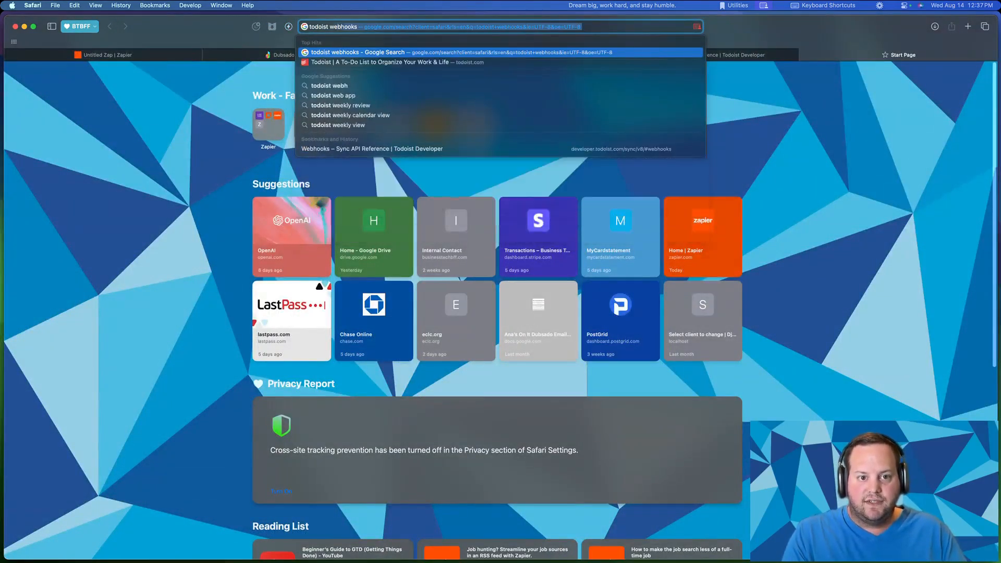
key(Return)
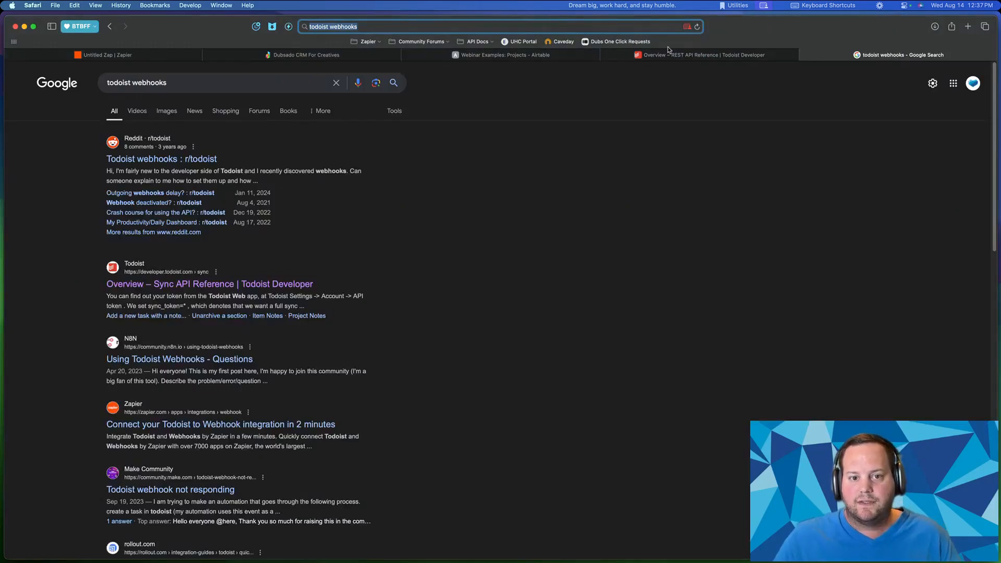
click(107, 55)
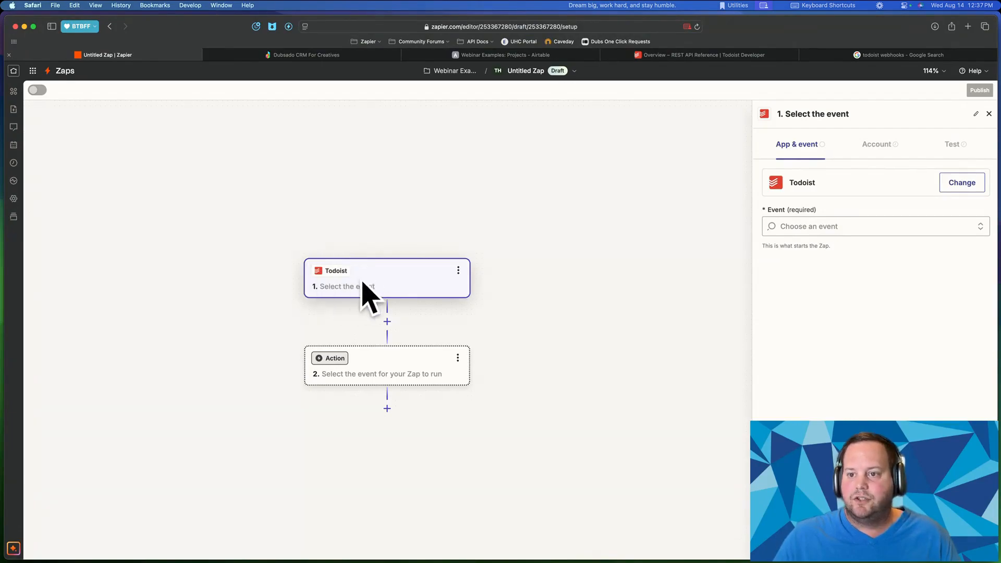
- Change the trigger to Webhooks by Zapier with the Catch Hook event and continue to its test
click(961, 182)
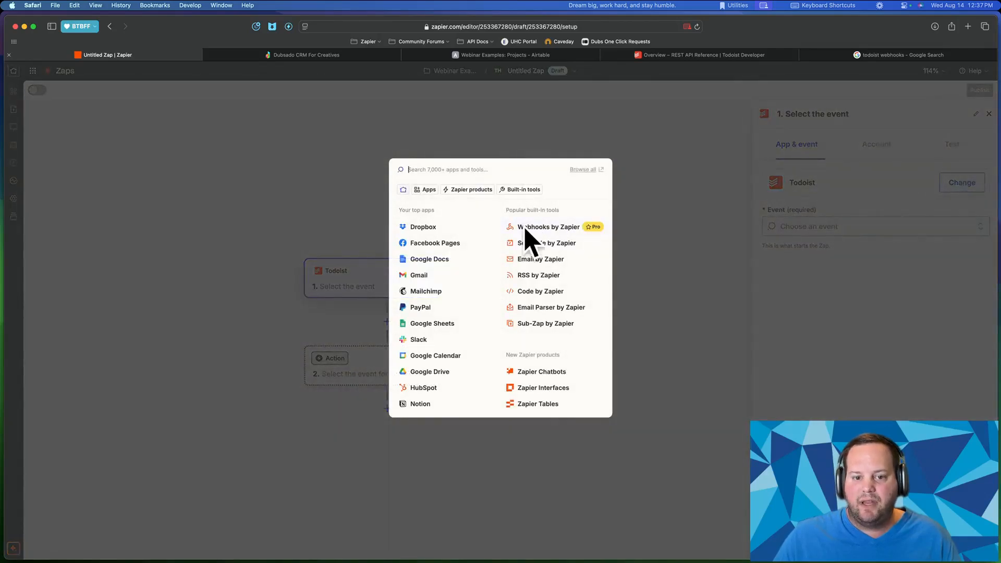
click(548, 229)
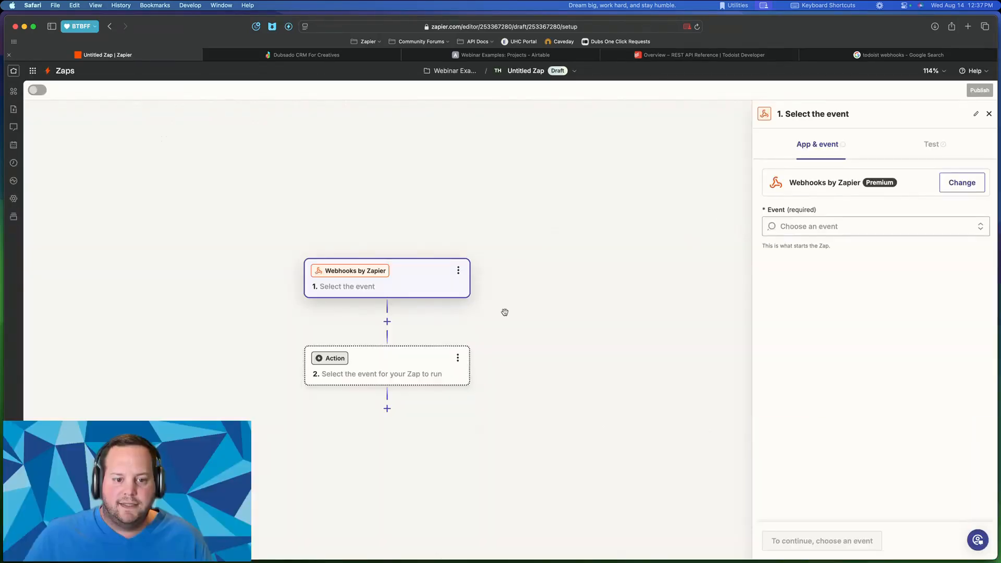
click(883, 225)
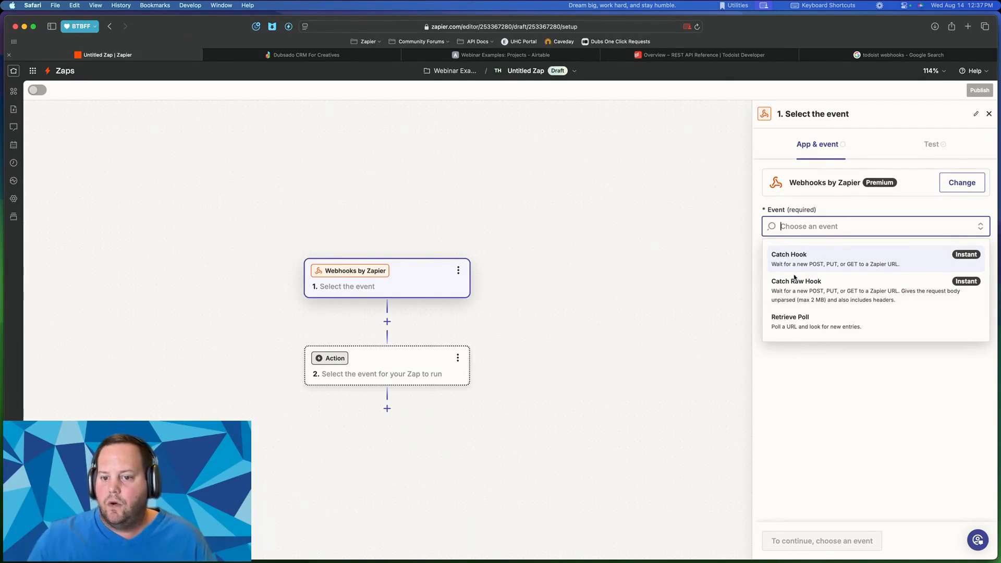
click(799, 259)
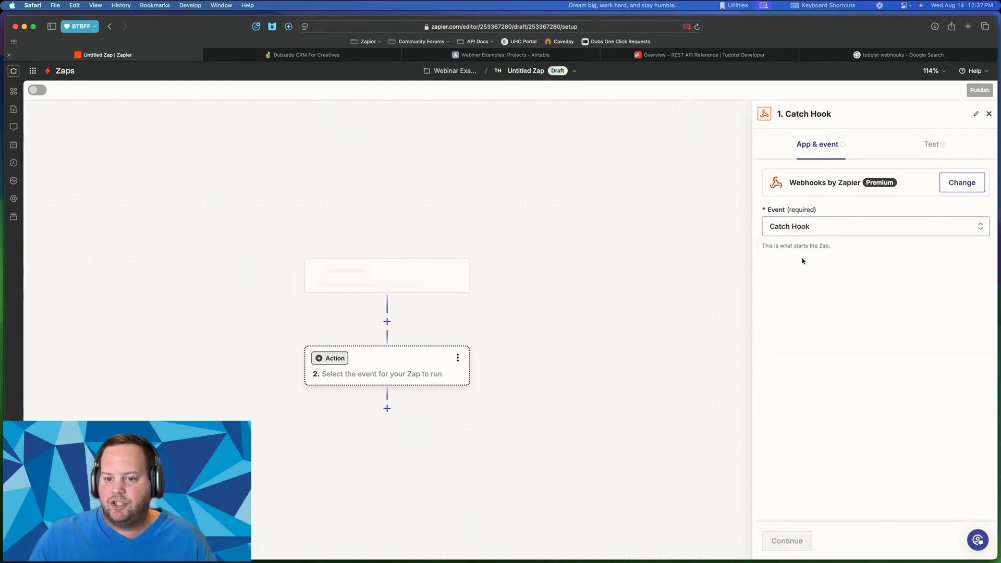
click(788, 542)
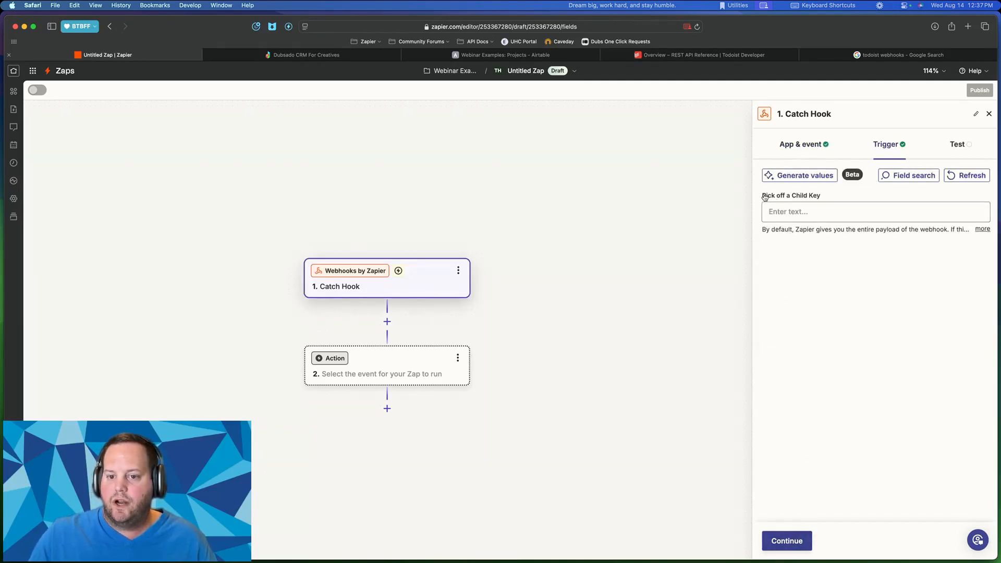
drag(764, 196, 822, 197)
click(809, 486)
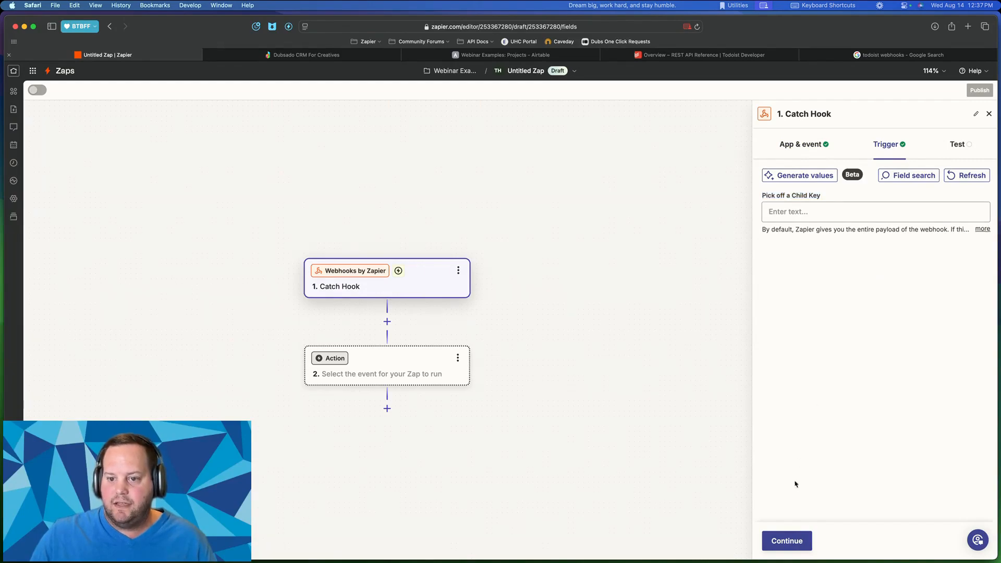
click(785, 542)
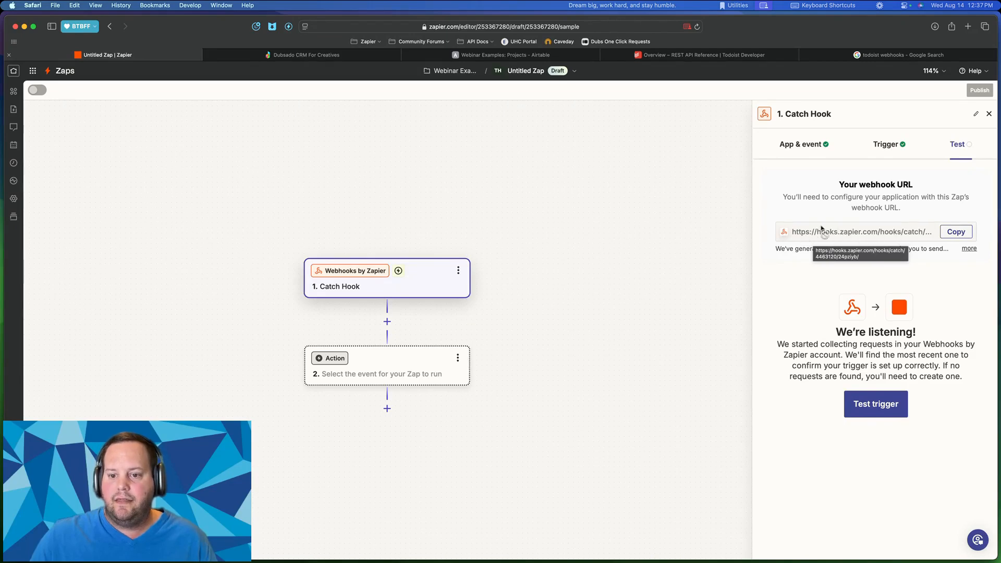
- Go from the webhooks search results to Todoist's App Management console
click(886, 57)
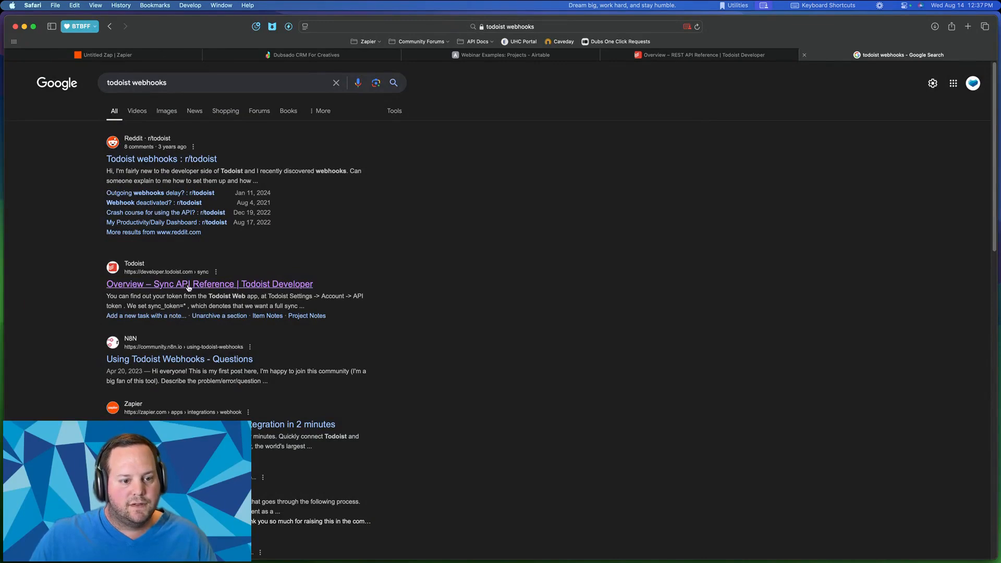
scroll(187, 283, down, 4)
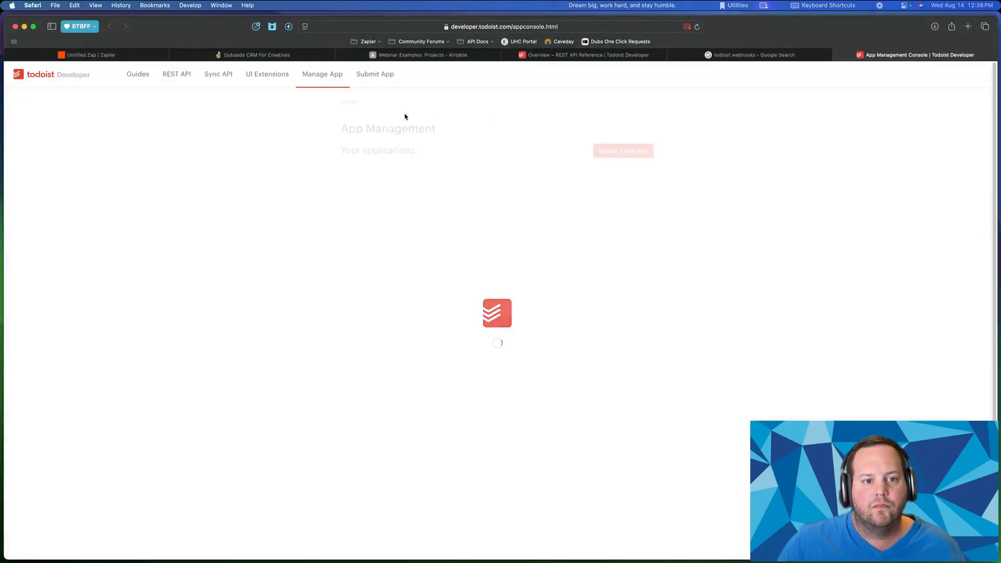
click(168, 78)
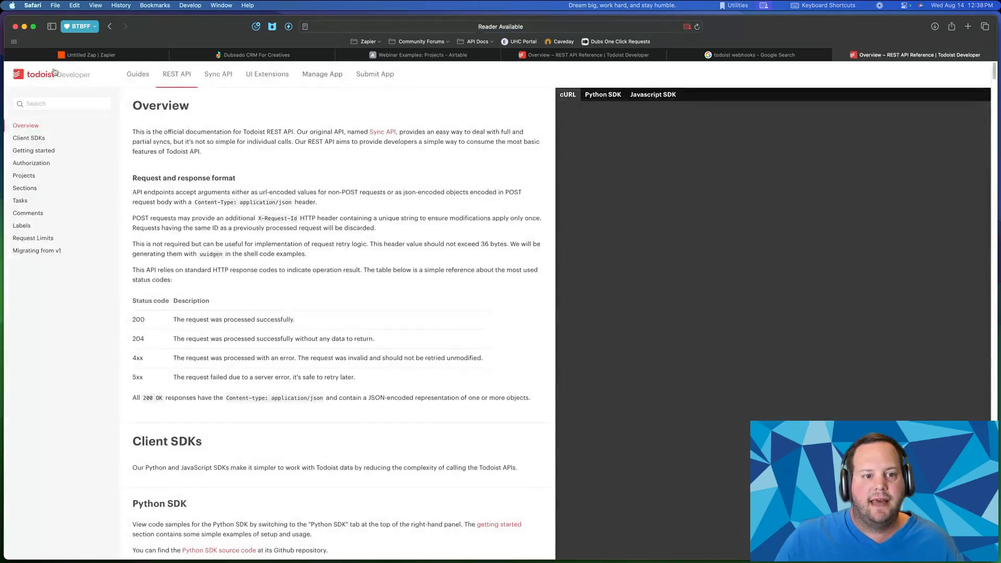
click(314, 79)
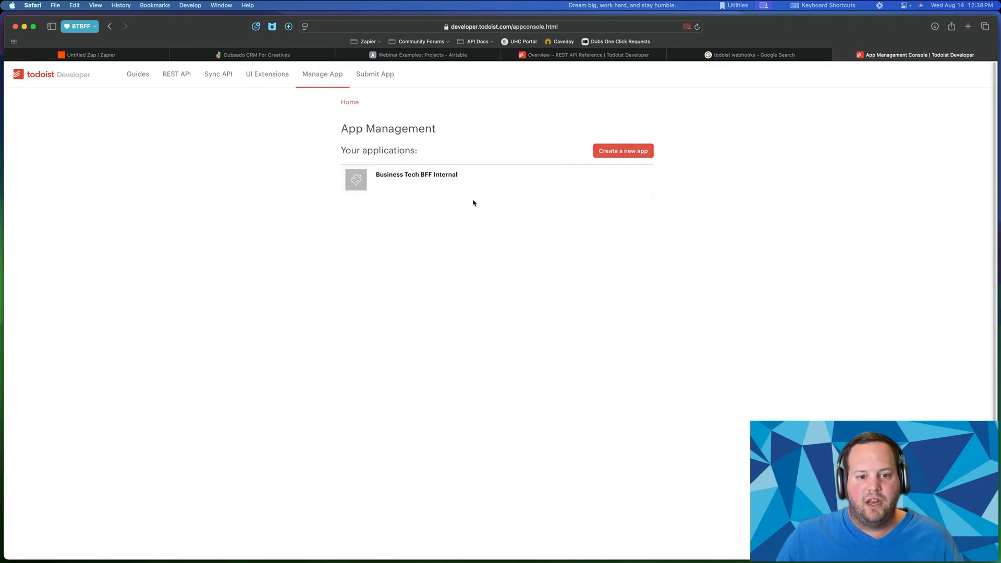
- Look over the existing Business Tech BFF Internal app's settings, then start creating a new app
click(419, 179)
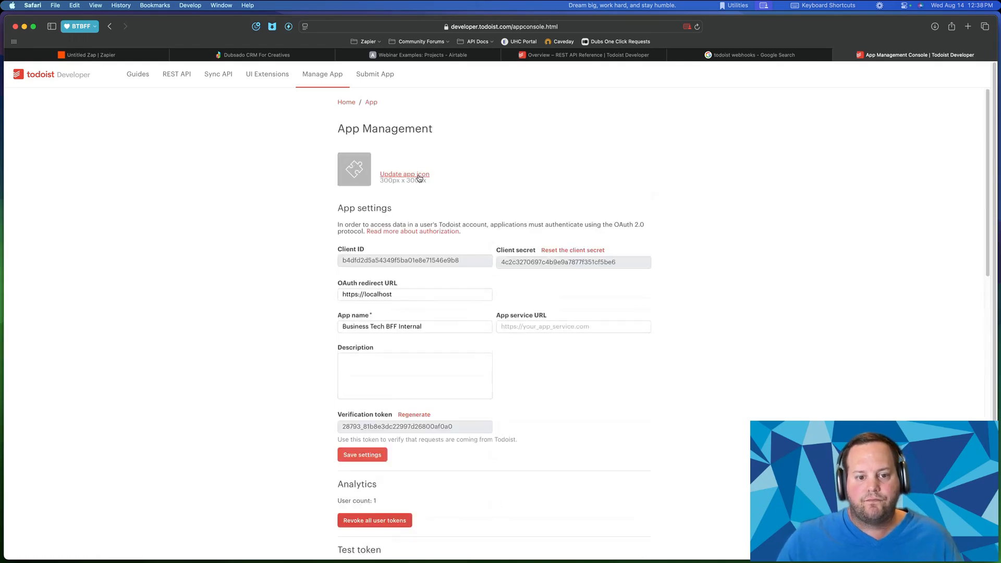
scroll(425, 177, down, 10)
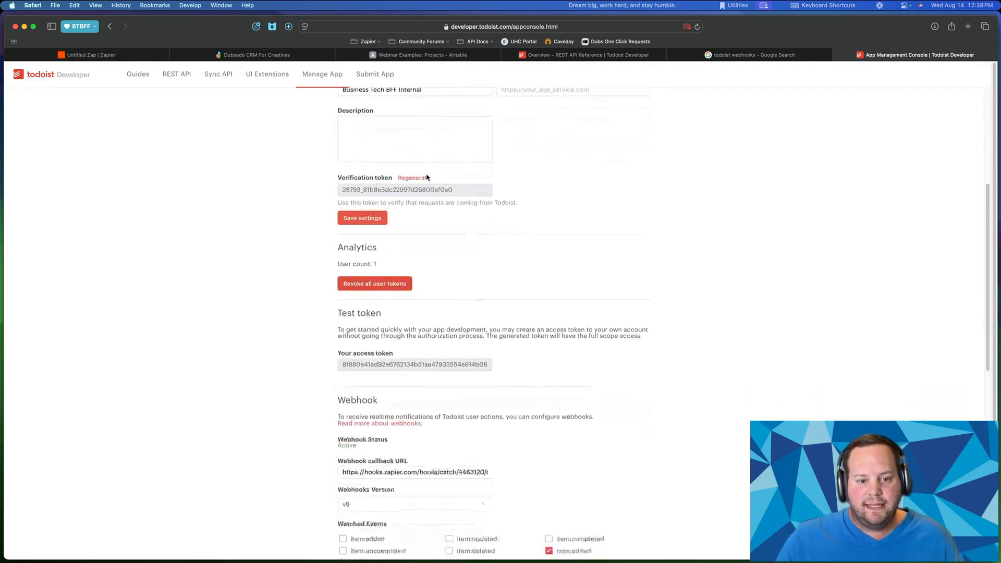
scroll(406, 224, down, 5)
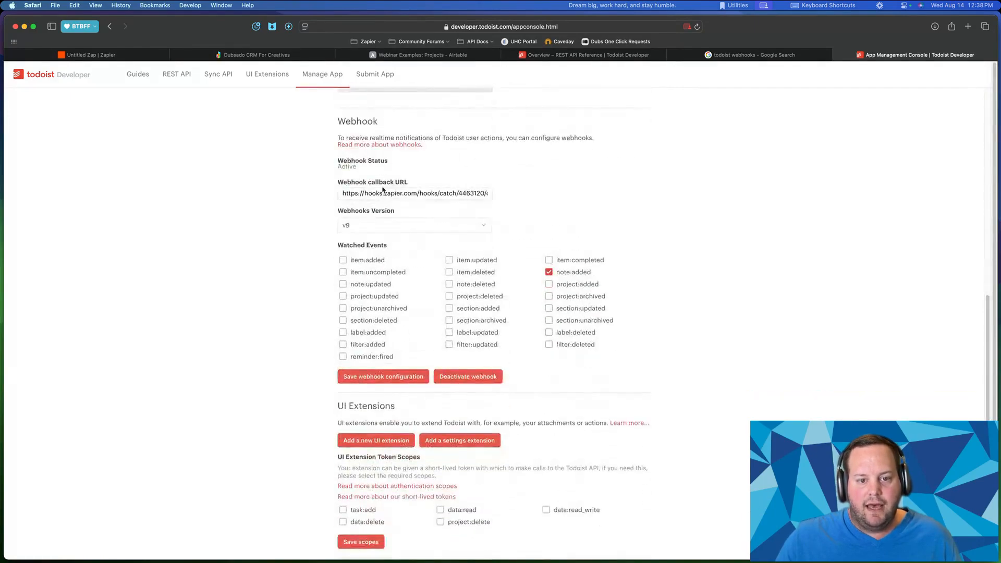
scroll(381, 177, up, 4)
scroll(379, 346, down, 5)
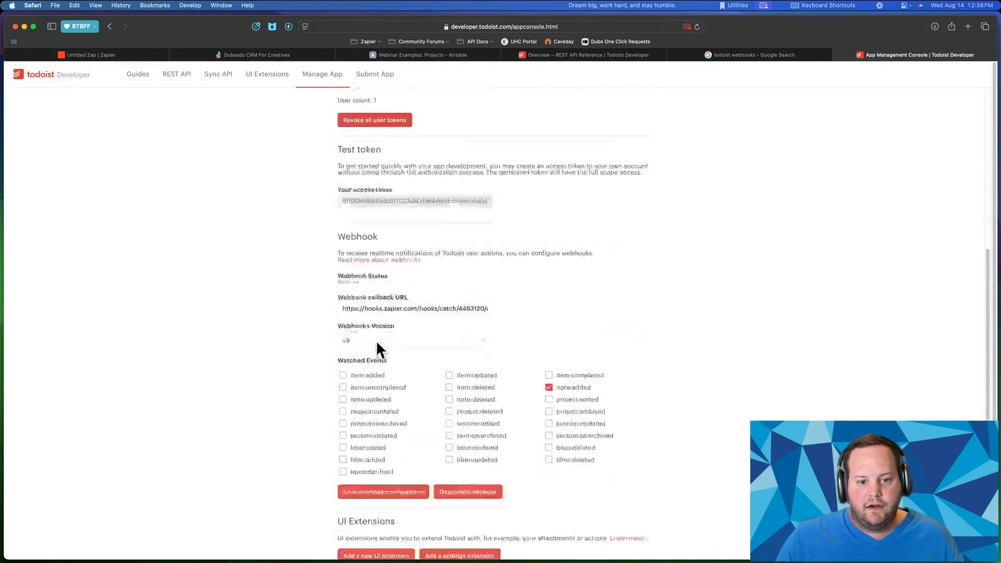
scroll(569, 158, left, 5)
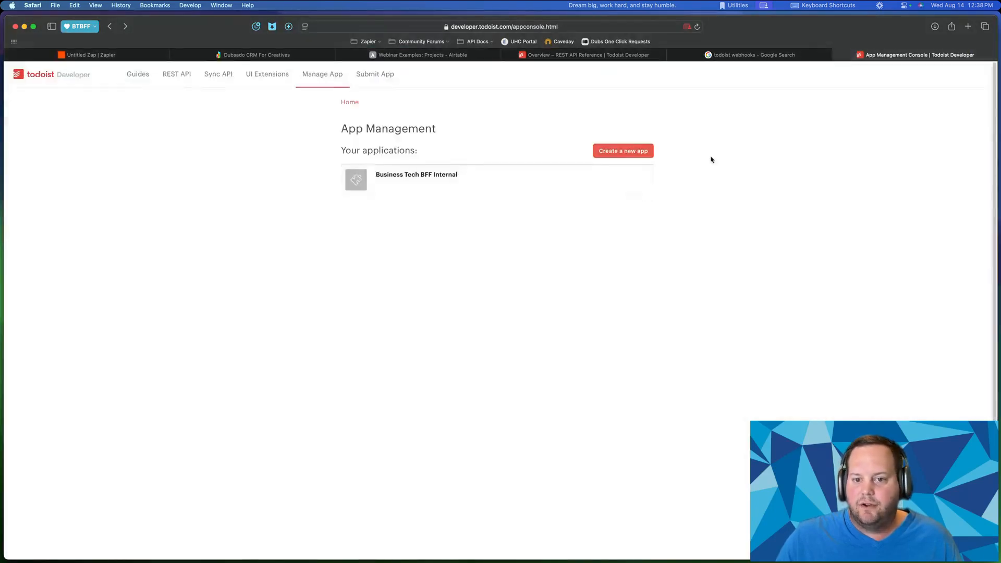
click(612, 149)
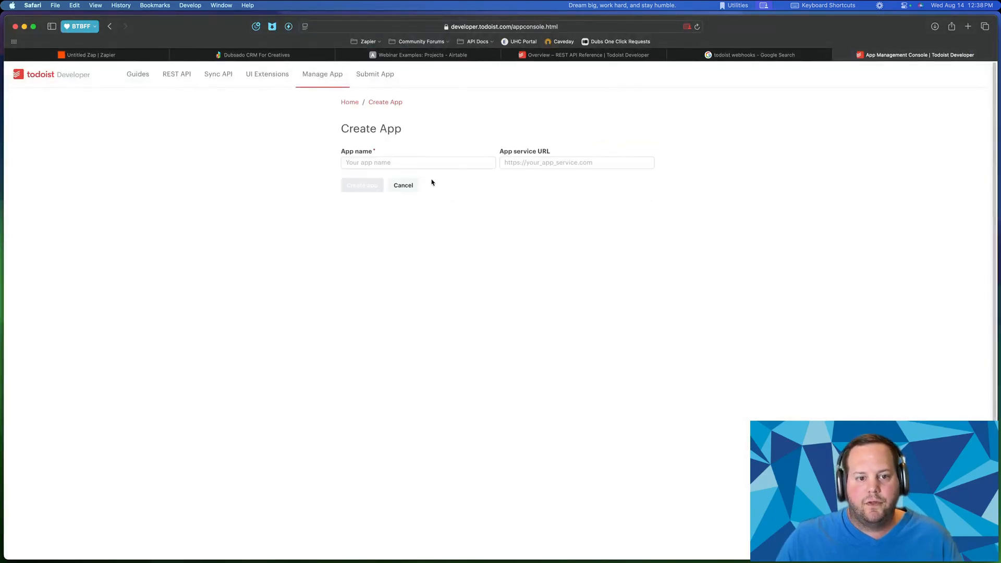
- Create a Todoist app named 'Webinar Example'
click(428, 163)
text(Webinar )
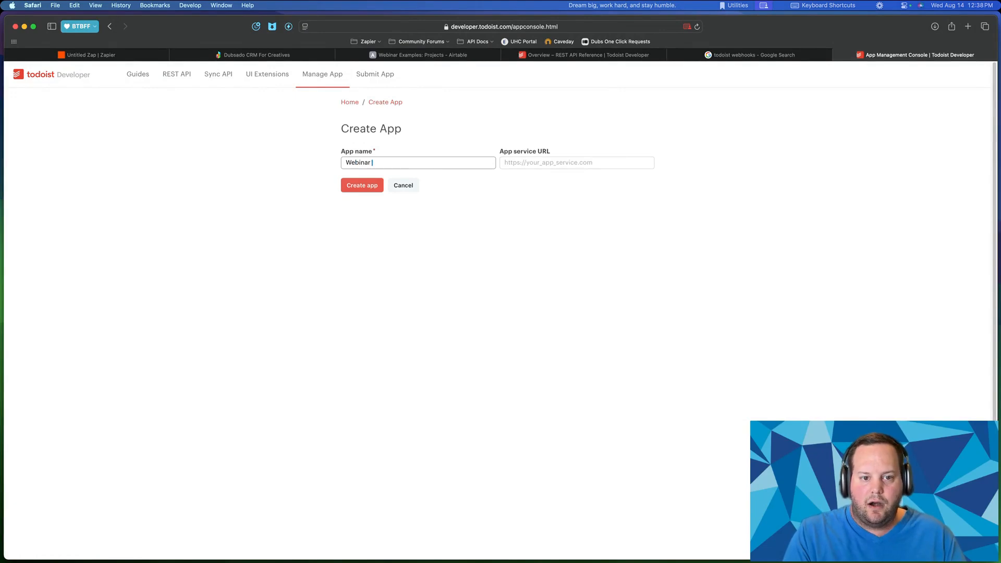
text(Example)
key(Tab)
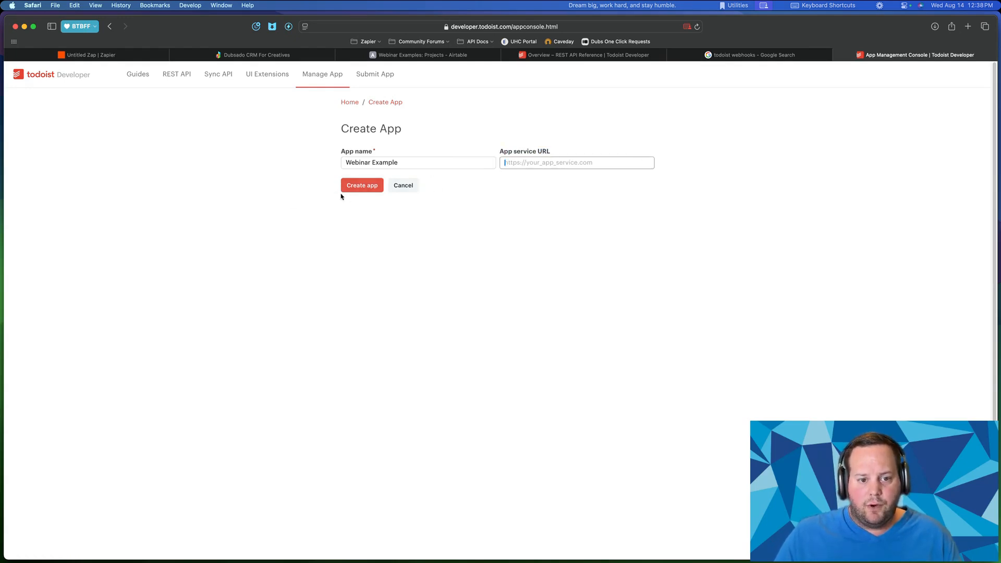
click(359, 189)
- In the app's webhook settings, tick note:added as a watched event and select the callback URL field
scroll(423, 324, down, 5)
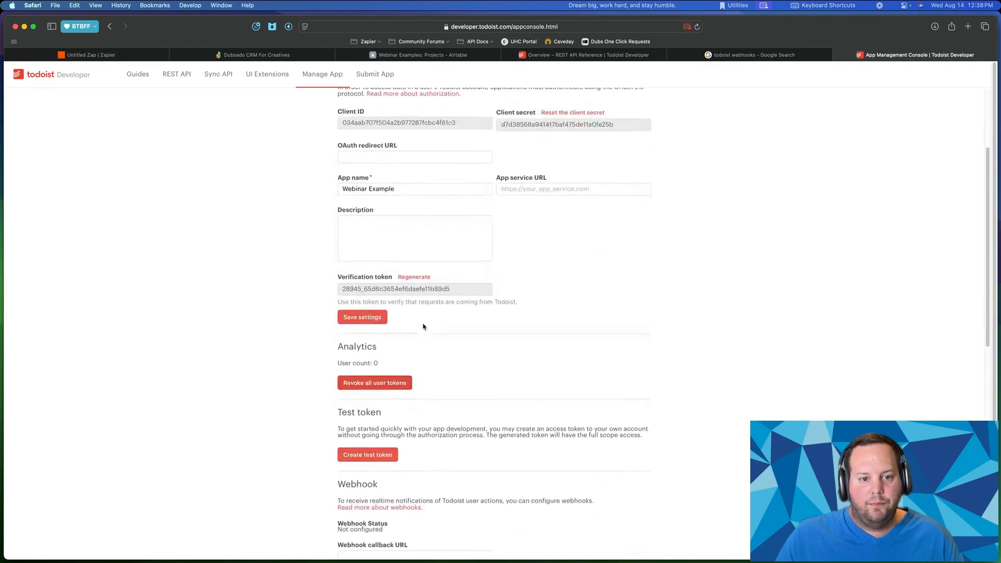
scroll(422, 327, down, 6)
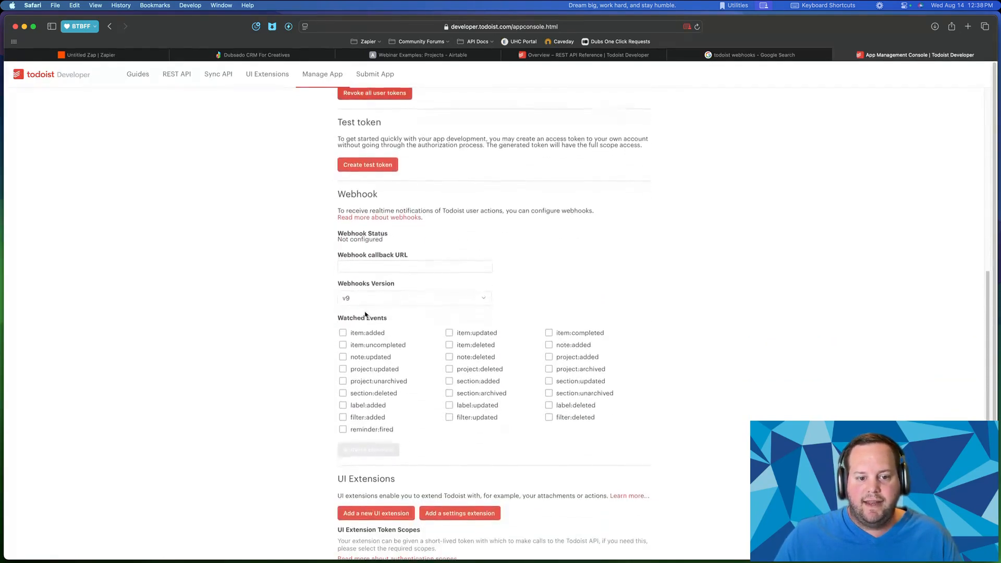
drag(340, 317, 392, 320)
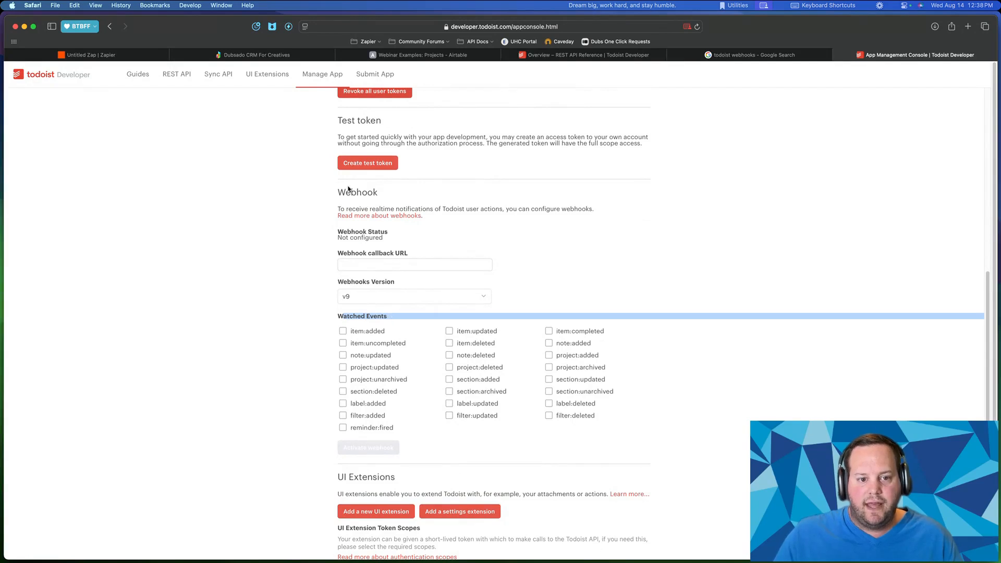
click(335, 198)
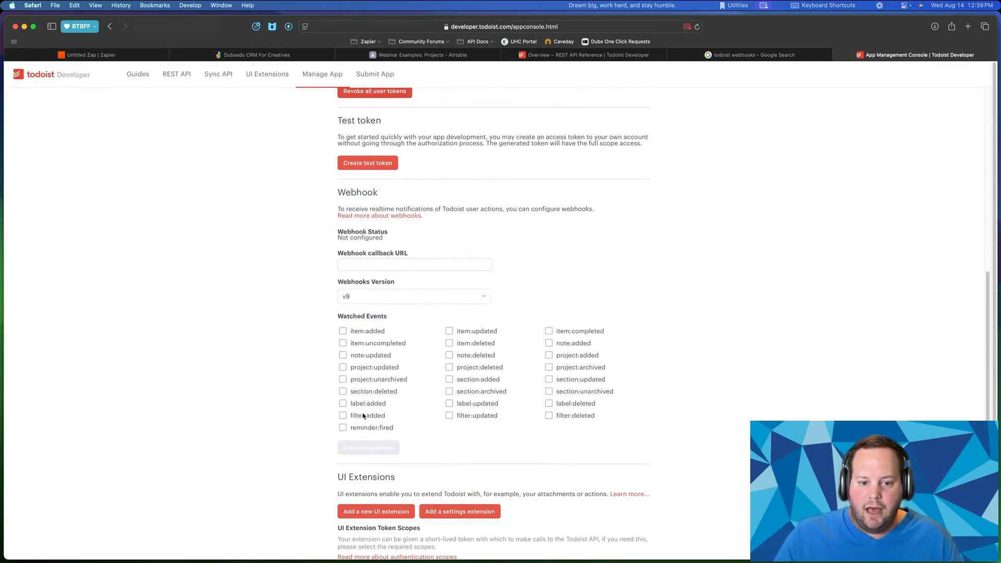
scroll(469, 365, down, 2)
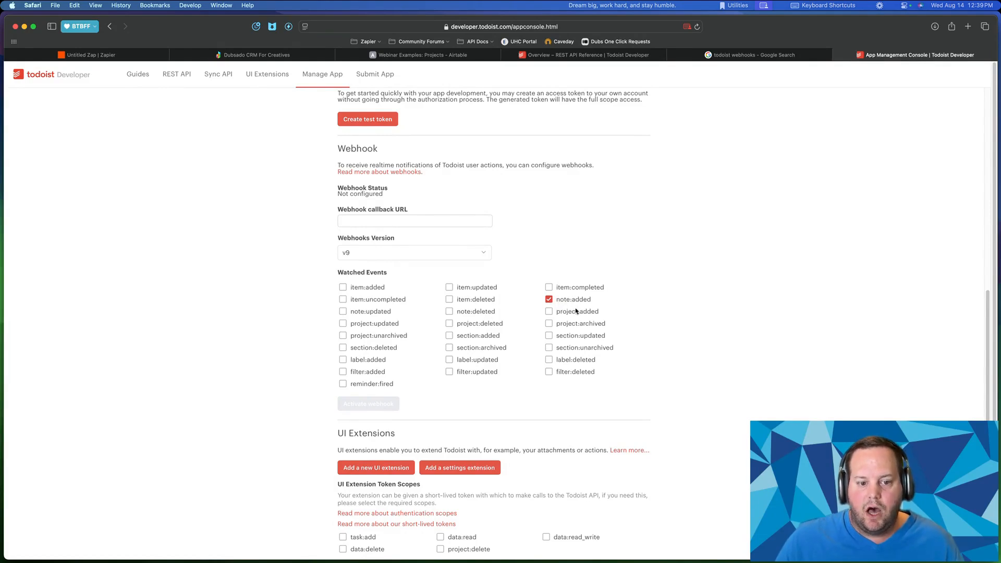
drag(520, 396, 731, 372)
scroll(420, 353, down, 7)
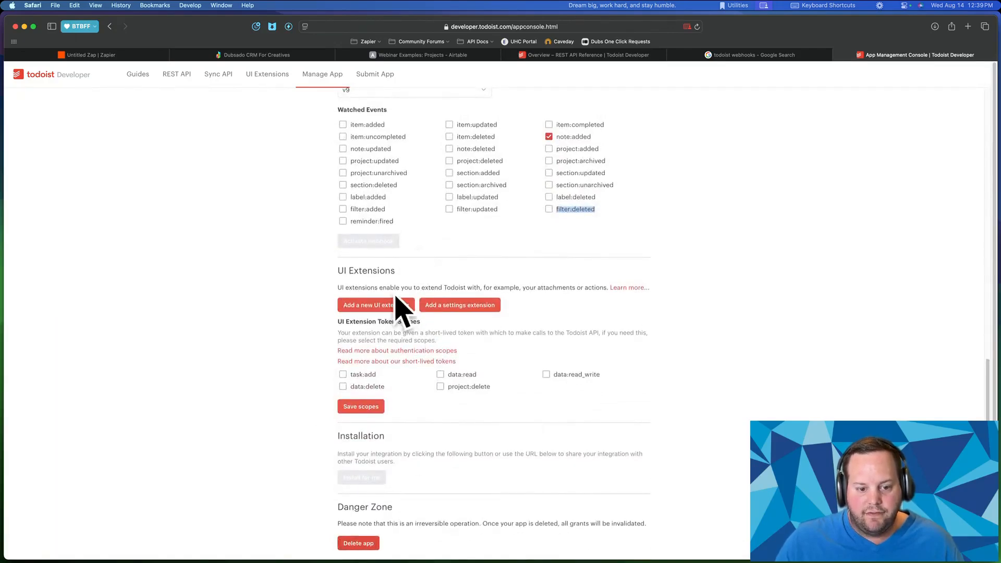
scroll(405, 307, up, 1)
scroll(406, 307, up, 10)
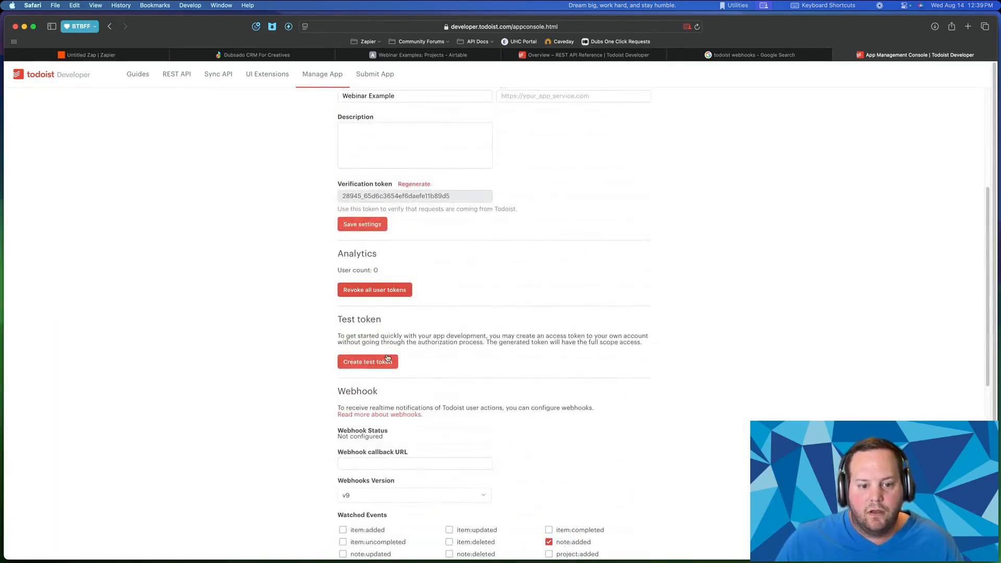
scroll(387, 358, down, 3)
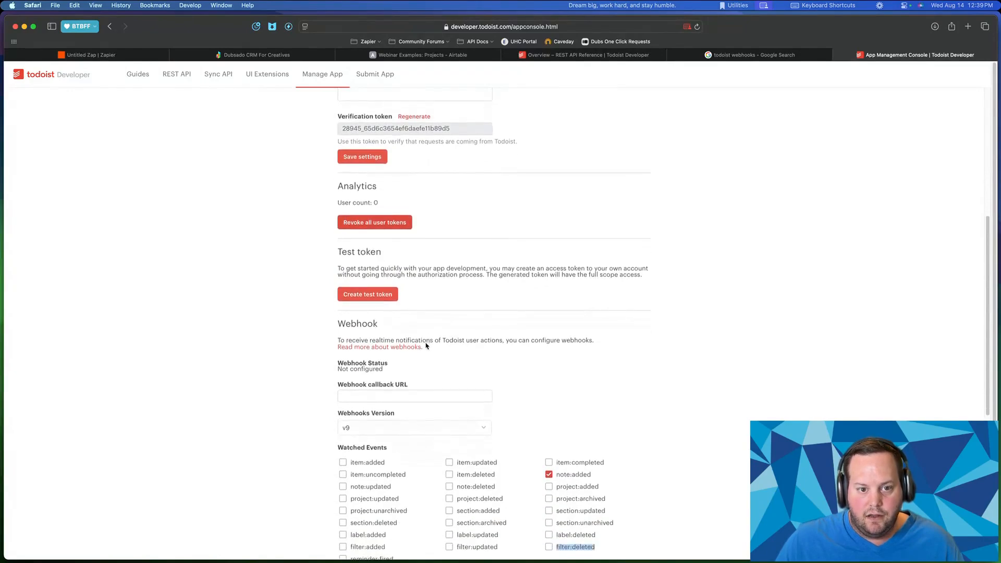
scroll(425, 346, down, 5)
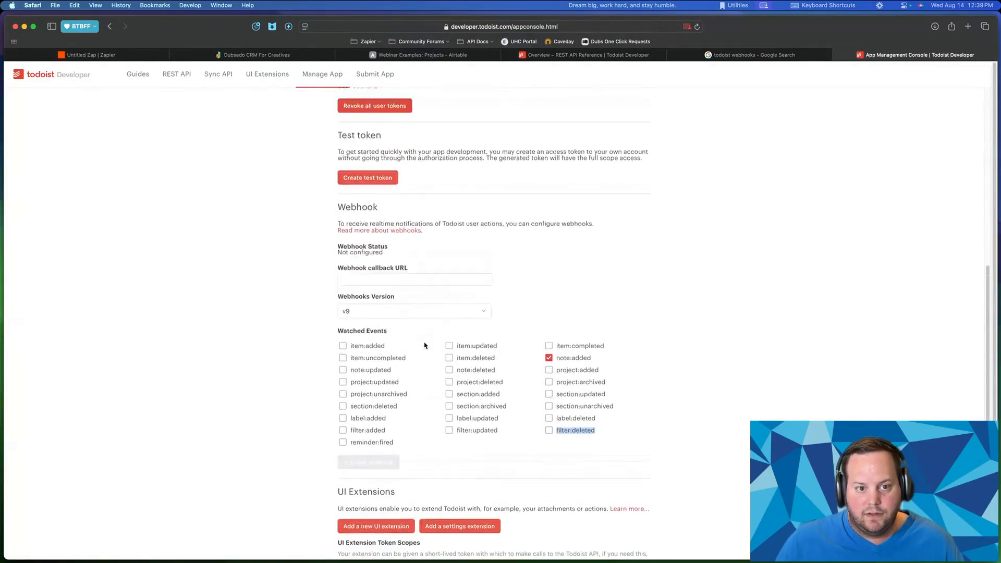
scroll(424, 344, up, 10)
scroll(456, 350, down, 2)
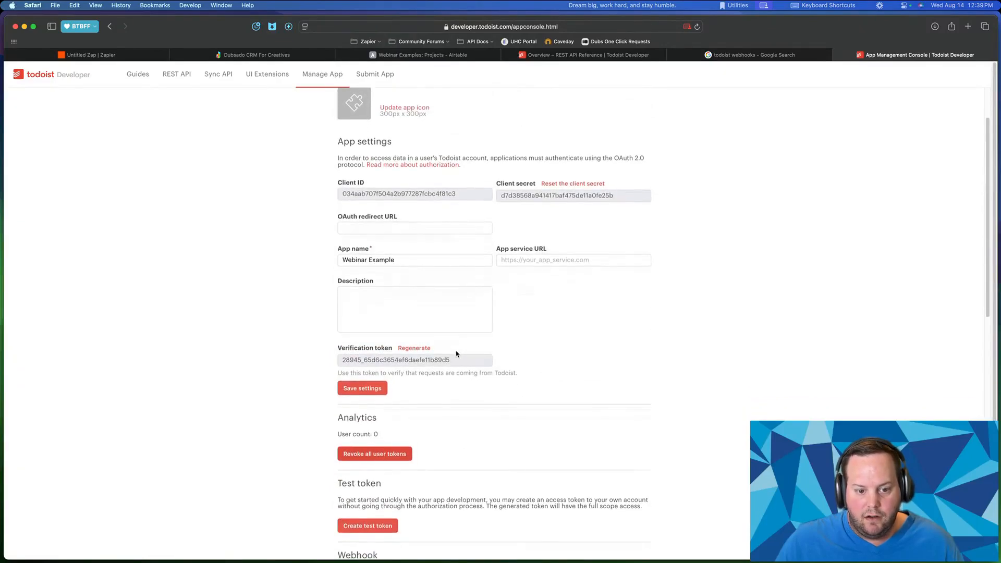
scroll(567, 322, down, 15)
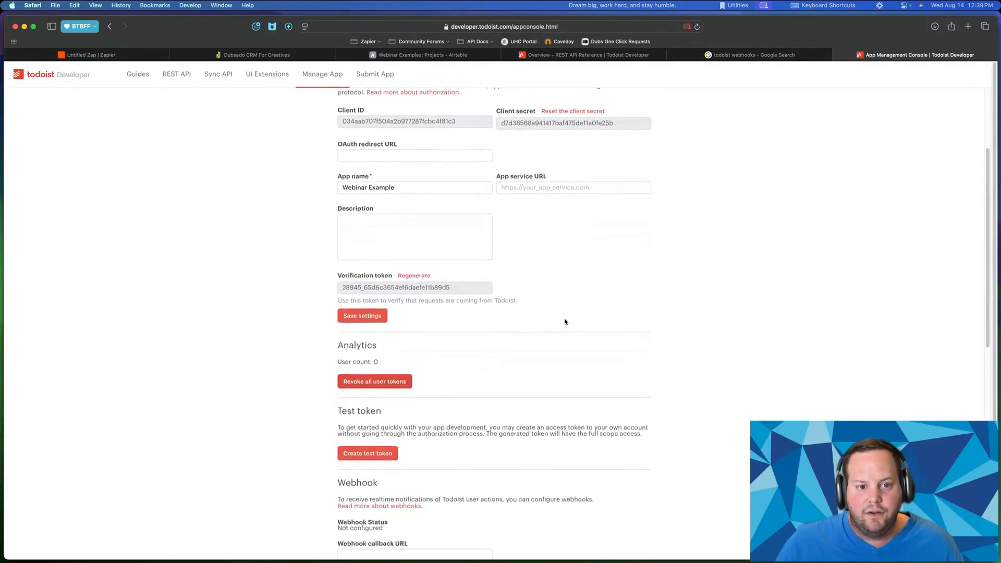
scroll(563, 319, down, 2)
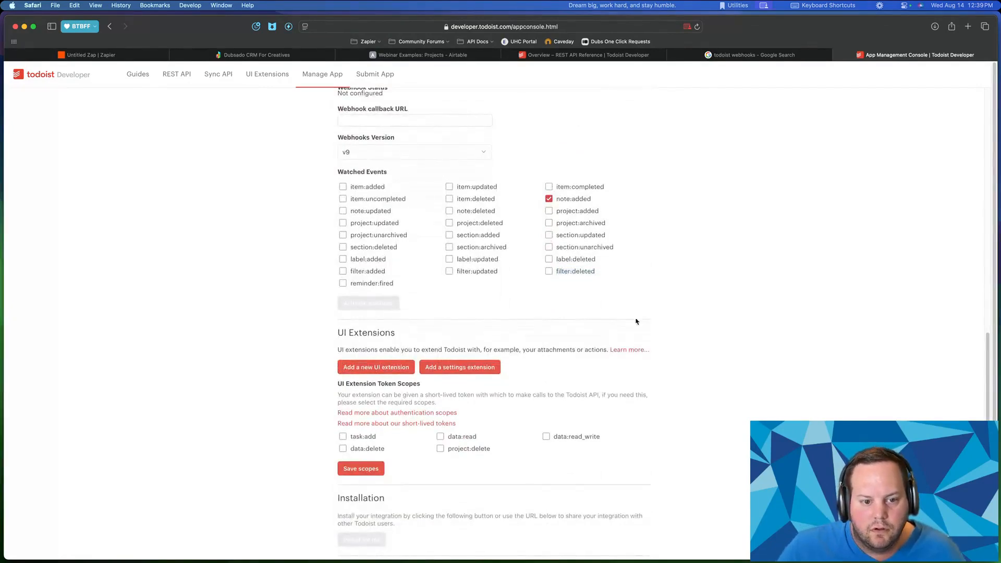
scroll(349, 121, up, 1)
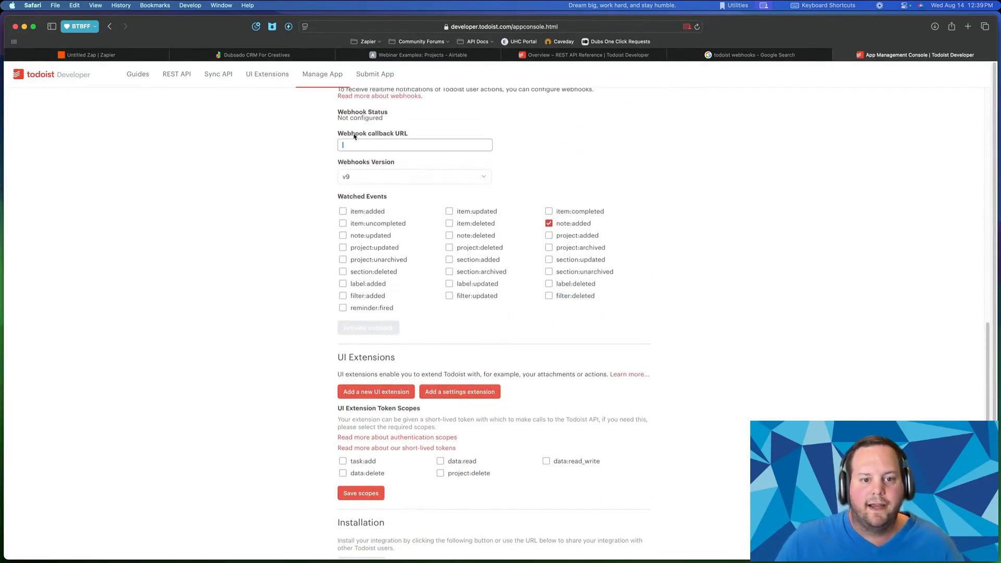
drag(341, 134, 409, 135)
click(375, 147)
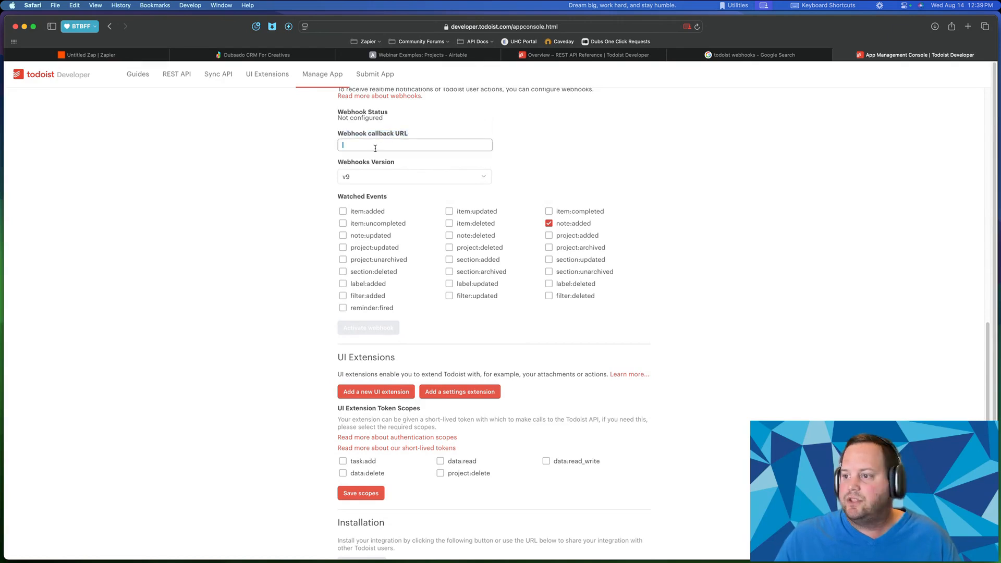
- Paste the Zap's Catch Hook URL as the Webinar Example webhook callback and activate it
click(104, 55)
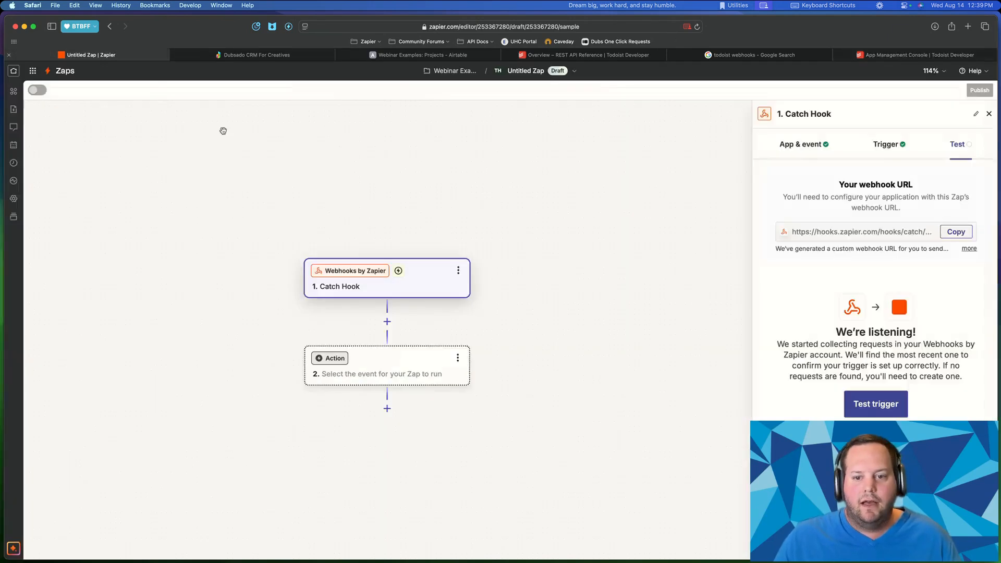
click(962, 233)
click(868, 56)
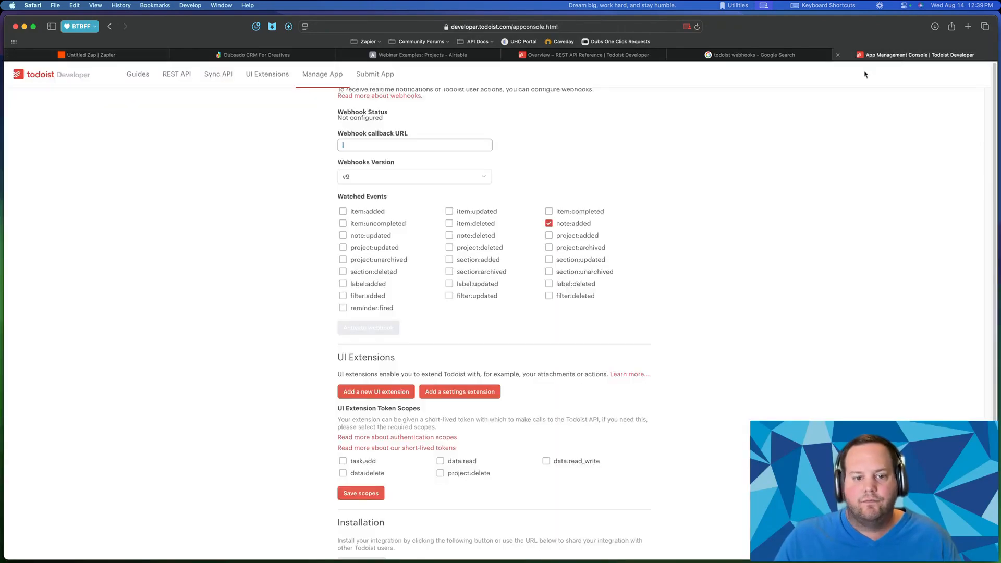
key(super+v)
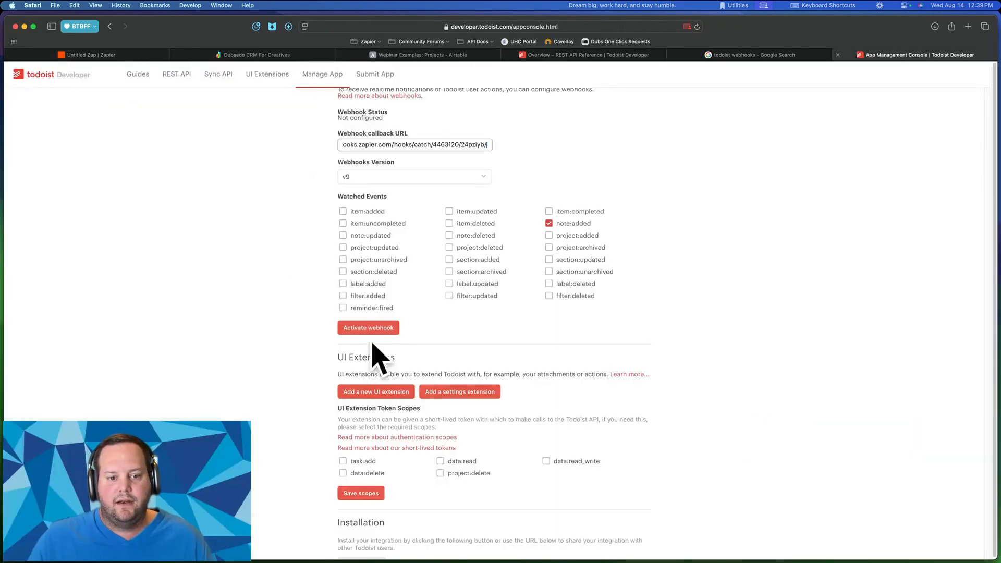
click(356, 329)
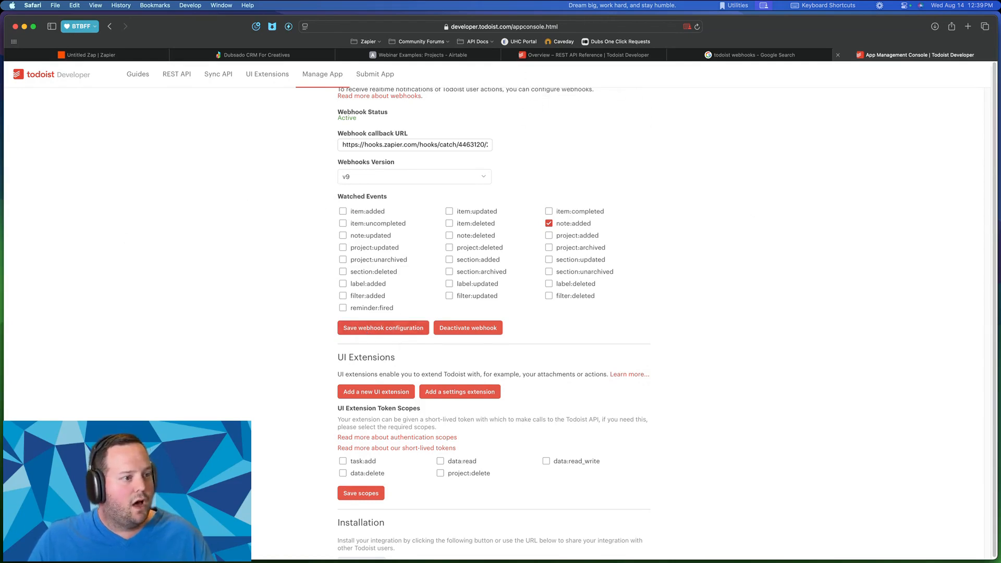
key(ctrl+Up)
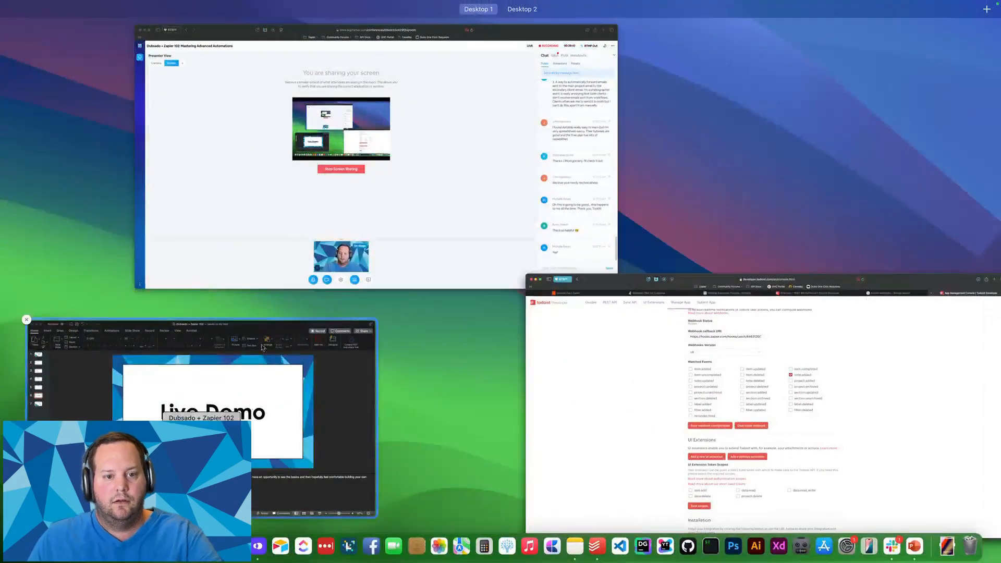
key(ctrl+Up)
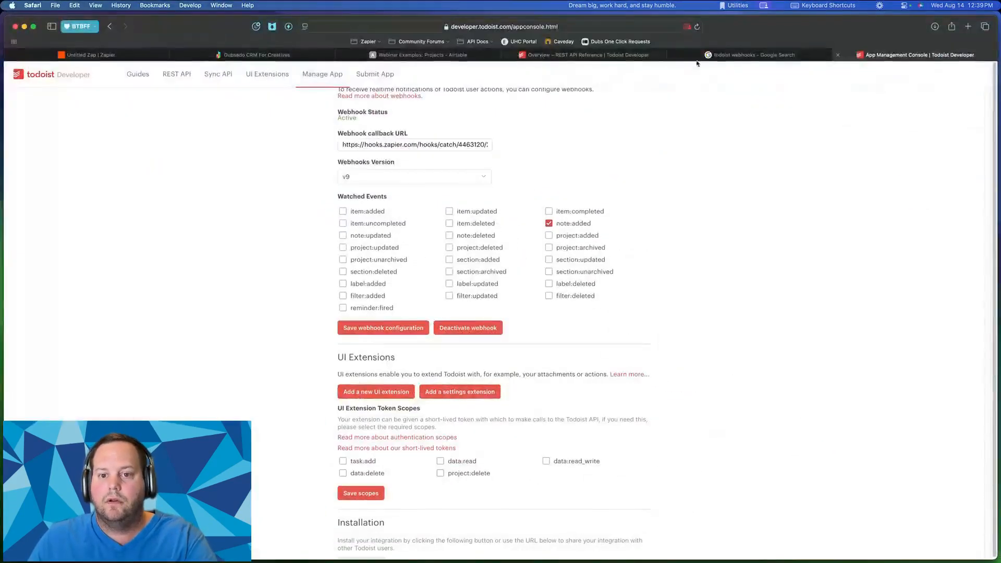
- Bring the Todoist app window in front of the browser
click(599, 55)
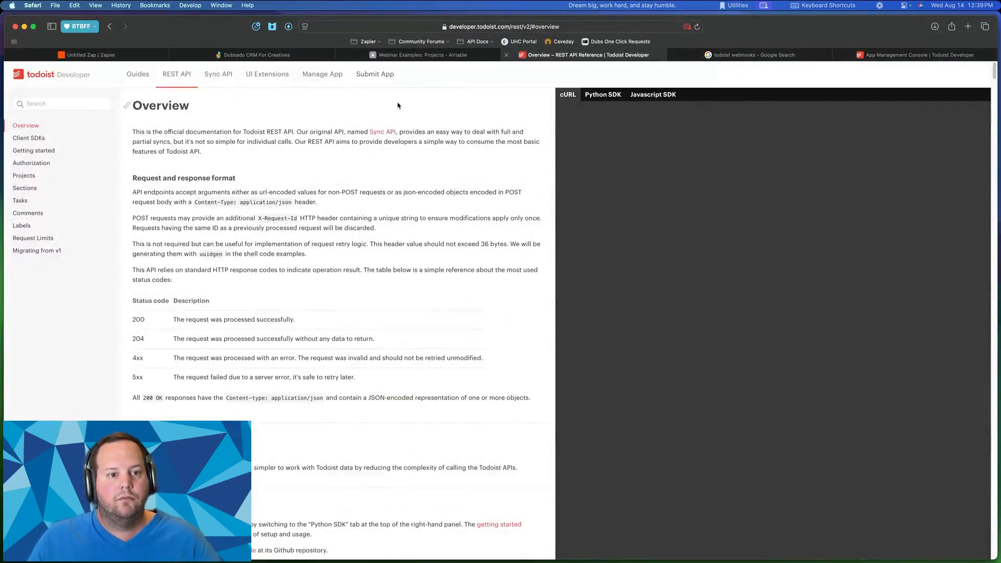
key(ctrl+Up)
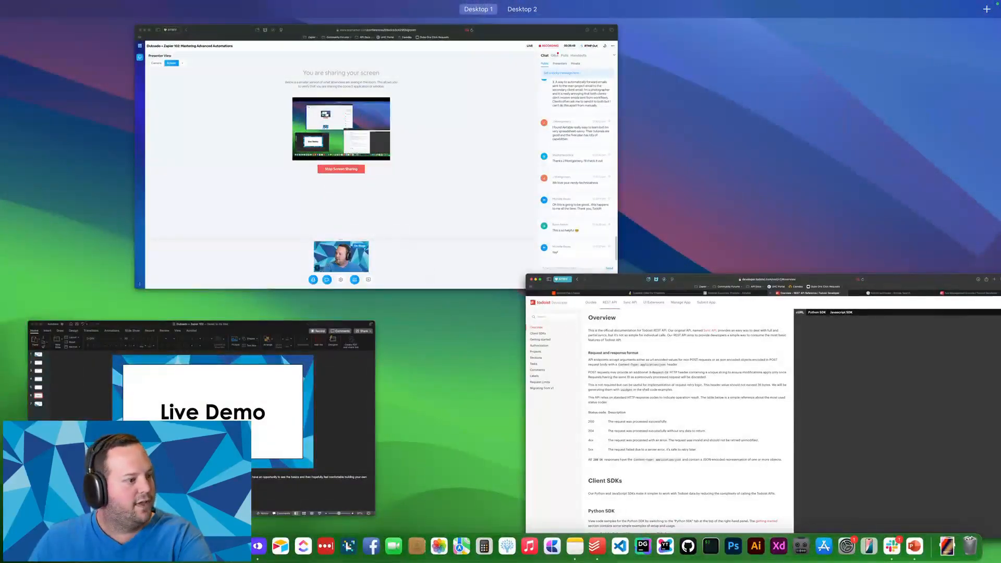
key(ctrl+Up)
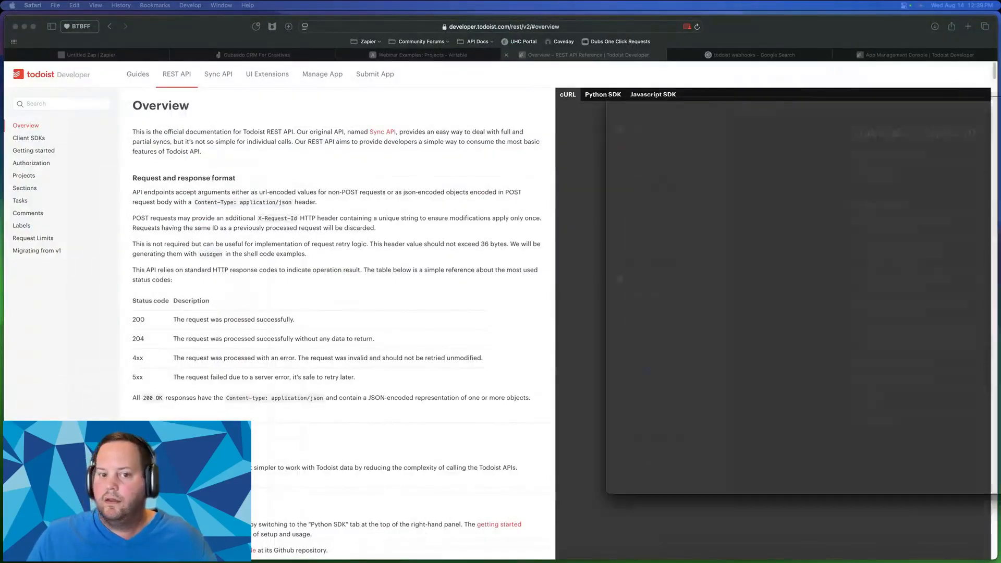
drag(1000, 121, 518, 89)
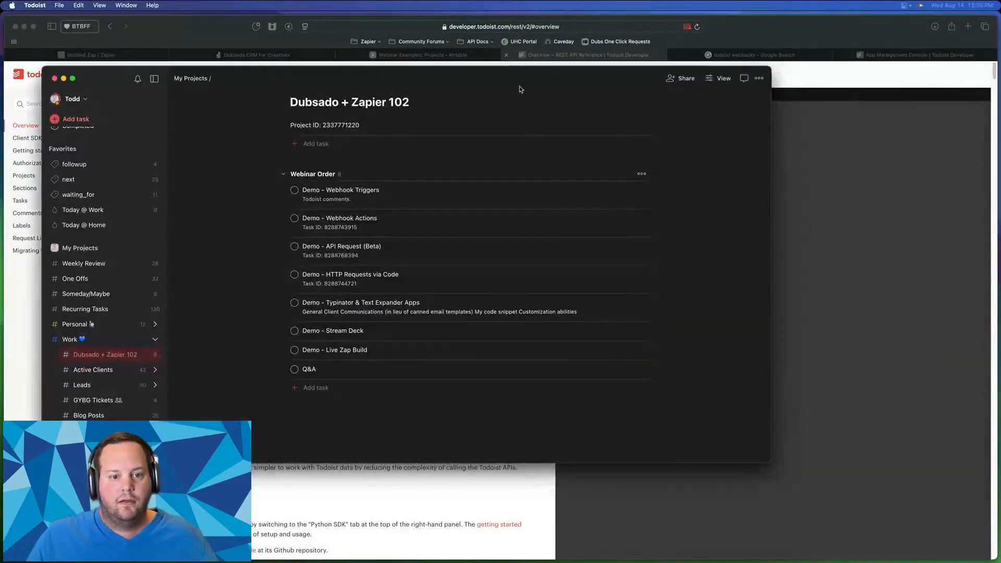
- Post the comment 'Hey, this is a comment!' on the Demo - Webhook Triggers task
click(339, 195)
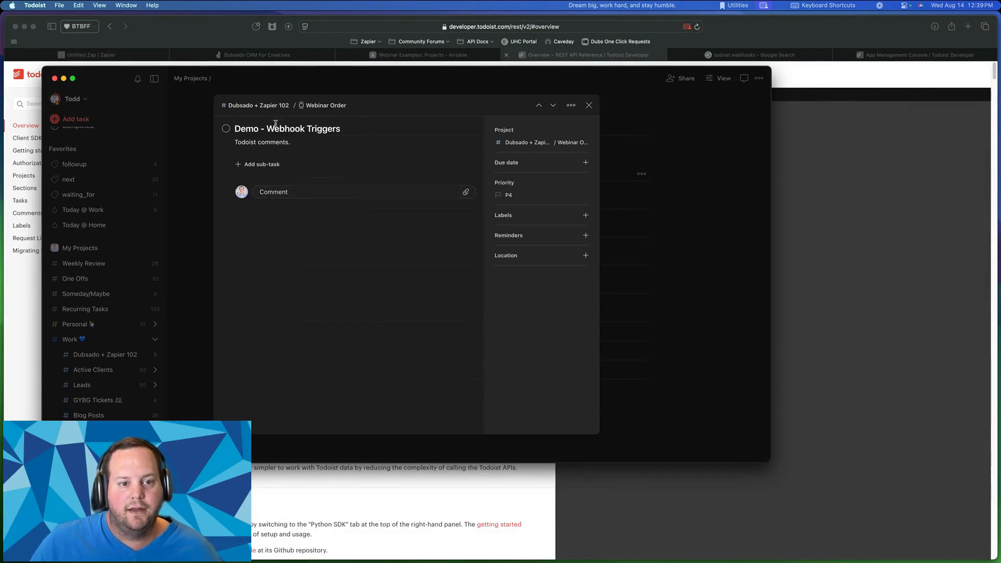
click(286, 197)
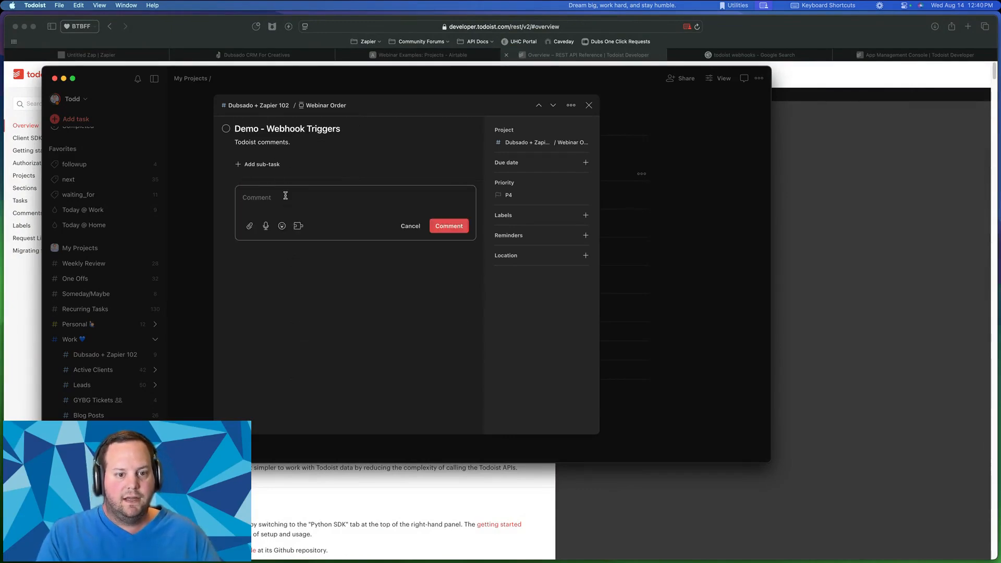
text(Hey, this )
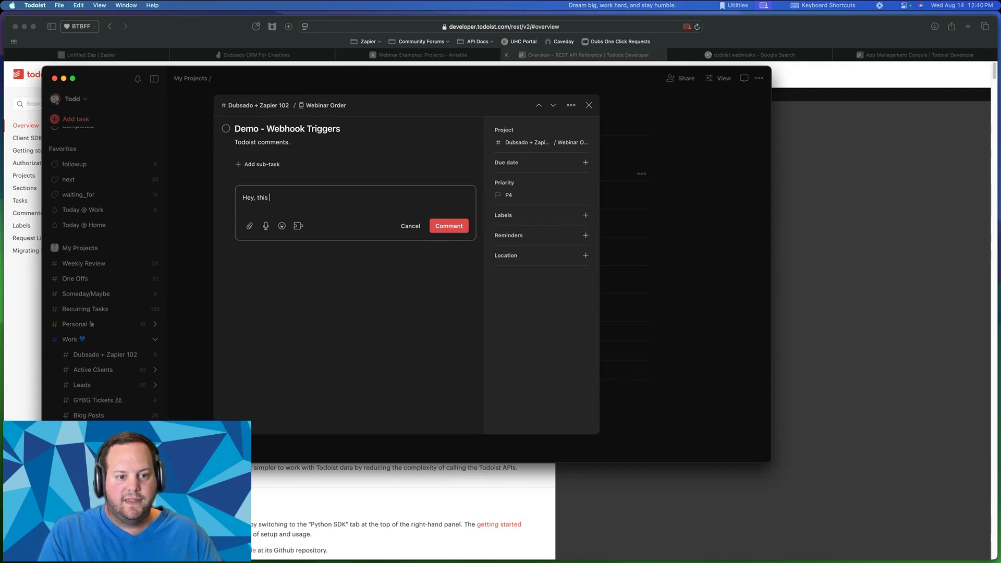
text(is a comment!)
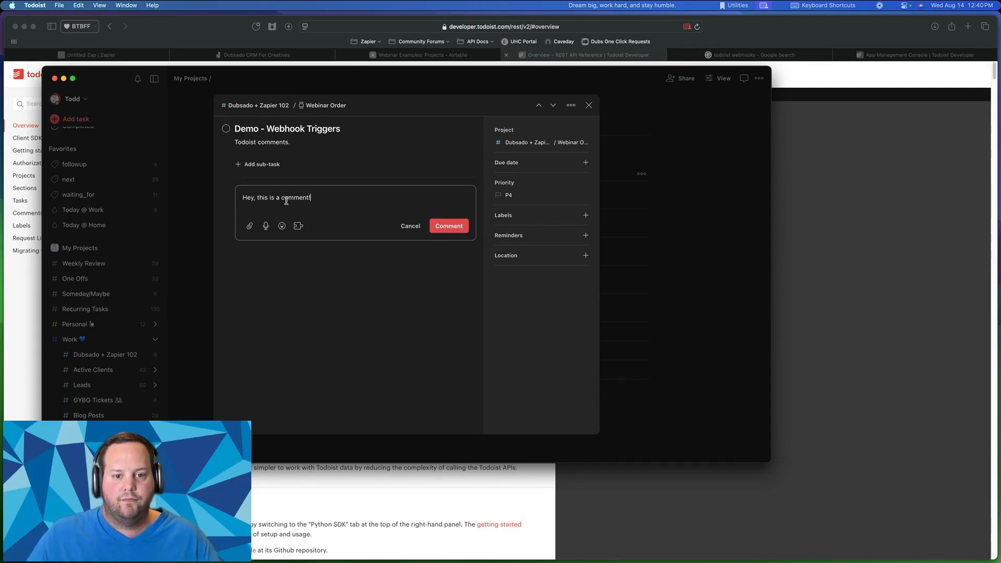
click(441, 230)
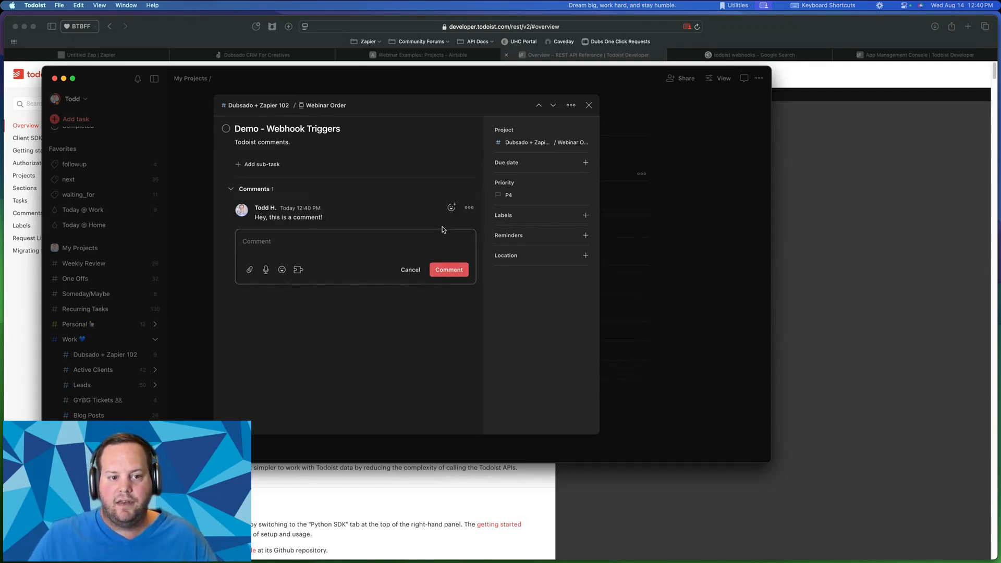
click(843, 258)
- Rerun the Catch Hook trigger test in the Zap; still no Todoist request found
click(889, 55)
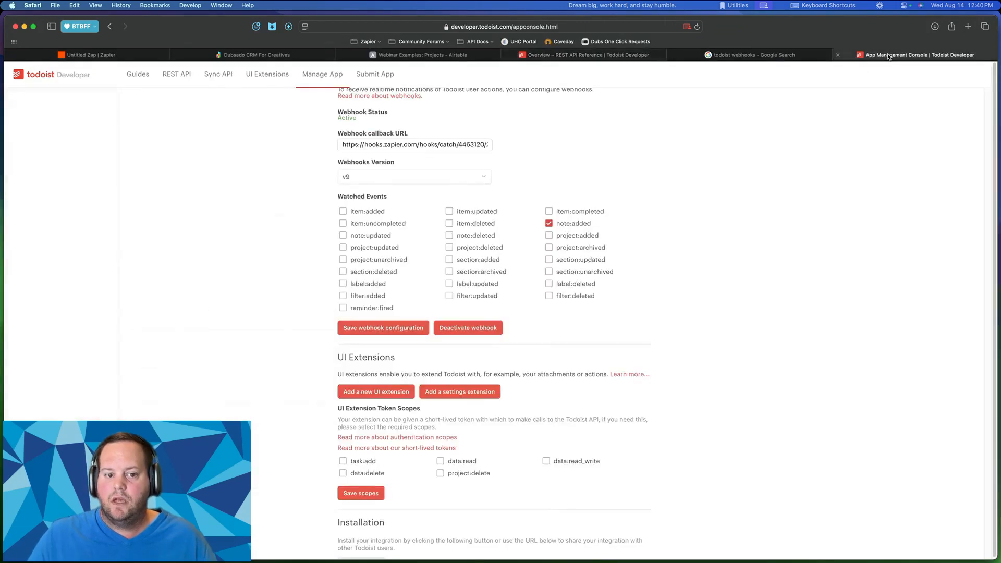
click(763, 55)
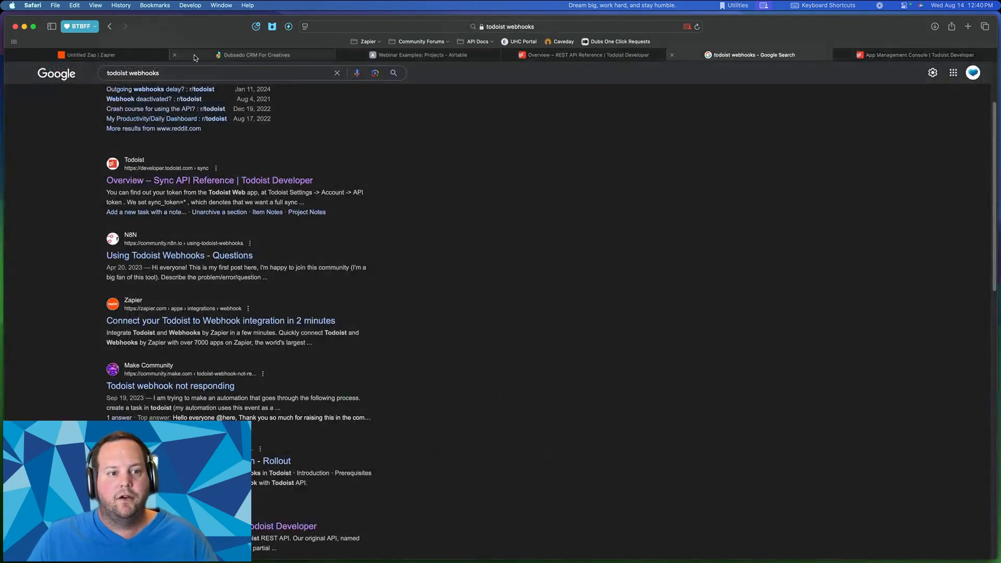
click(61, 55)
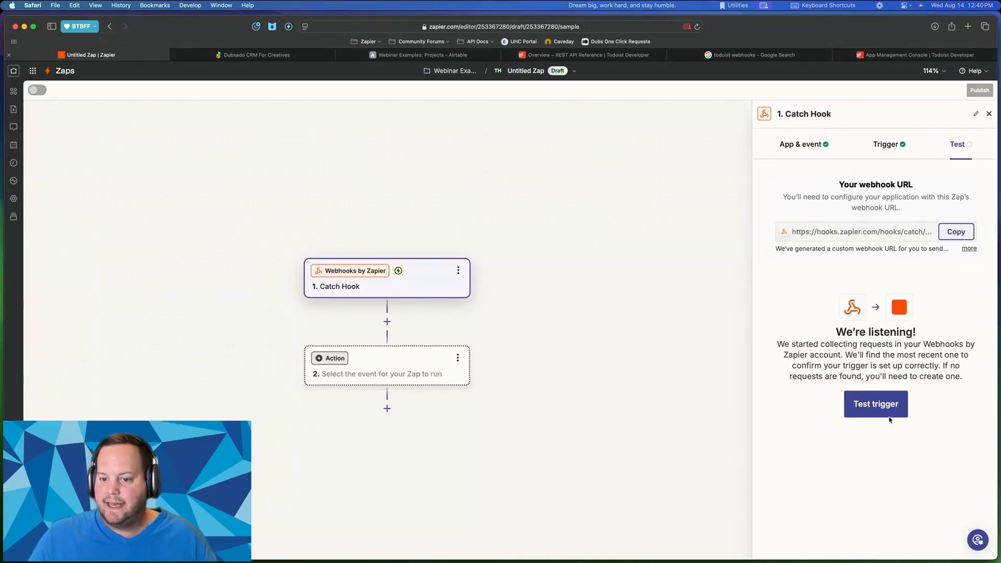
click(866, 403)
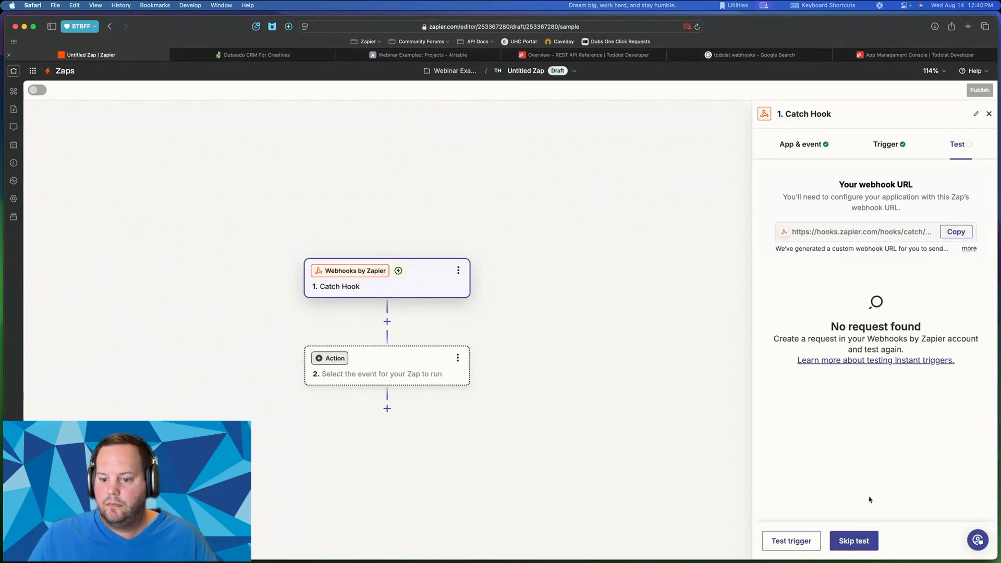
click(780, 542)
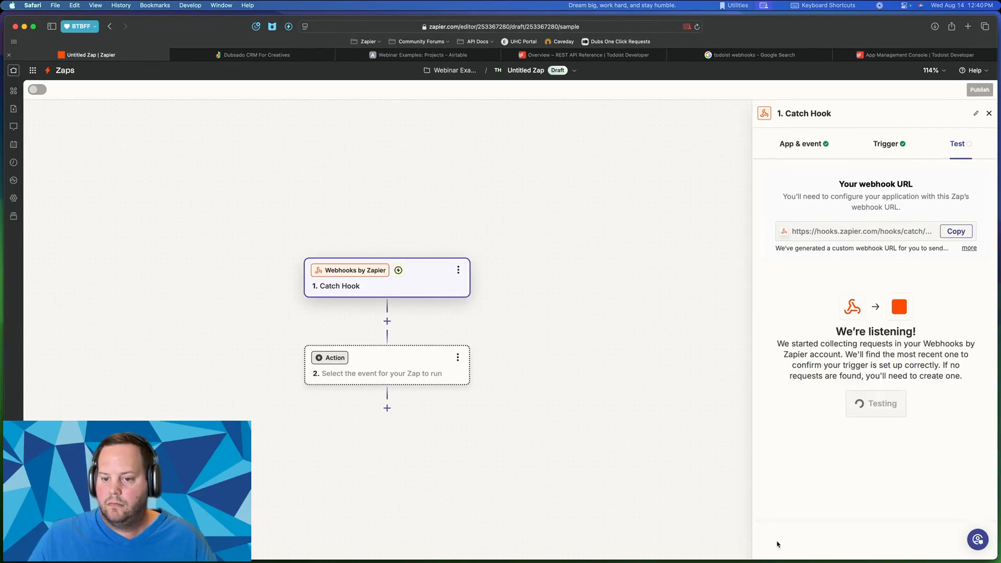
click(777, 540)
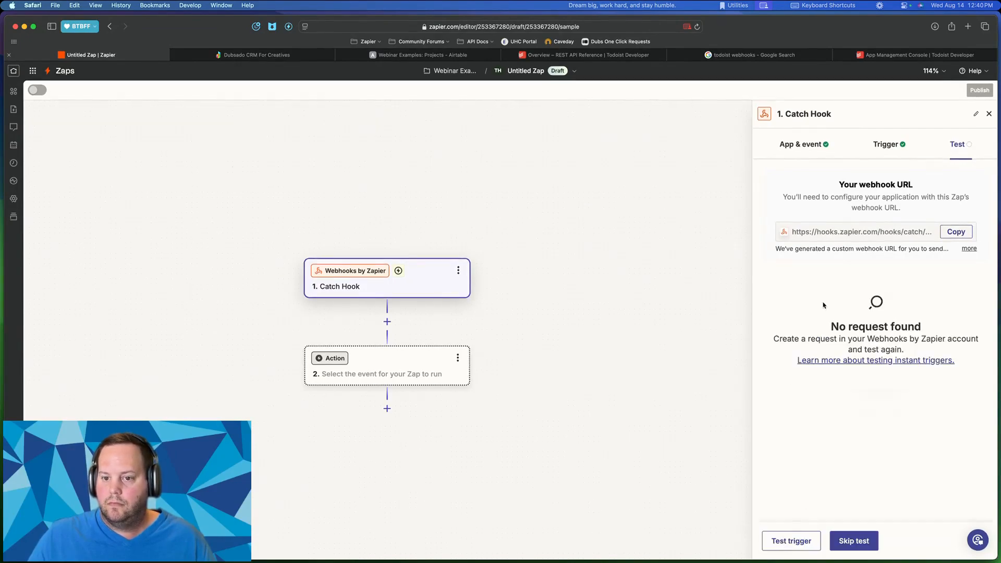
click(781, 541)
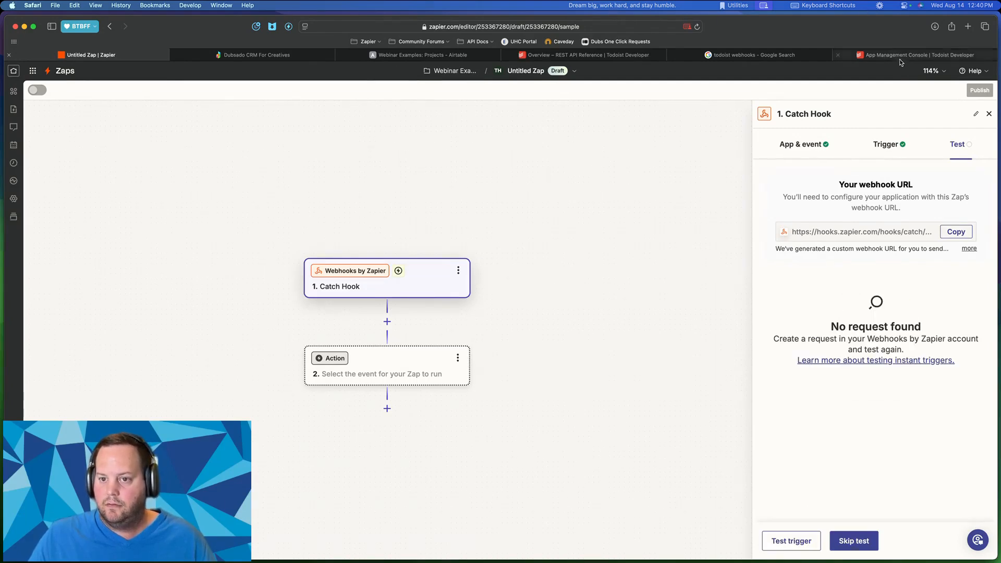
click(899, 56)
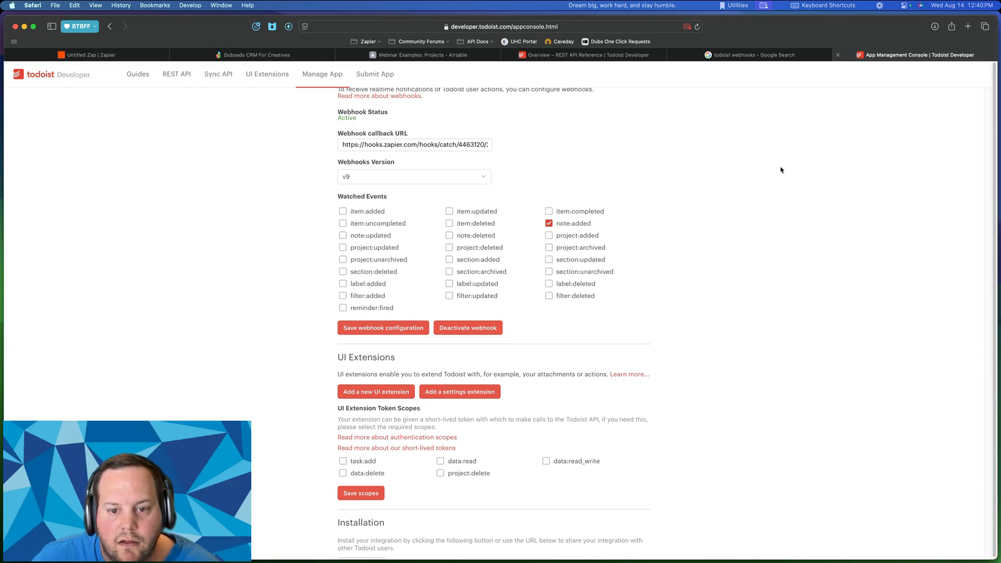
- Save the Webinar Example app settings and reopen the app from Manage App
scroll(509, 161, up, 10)
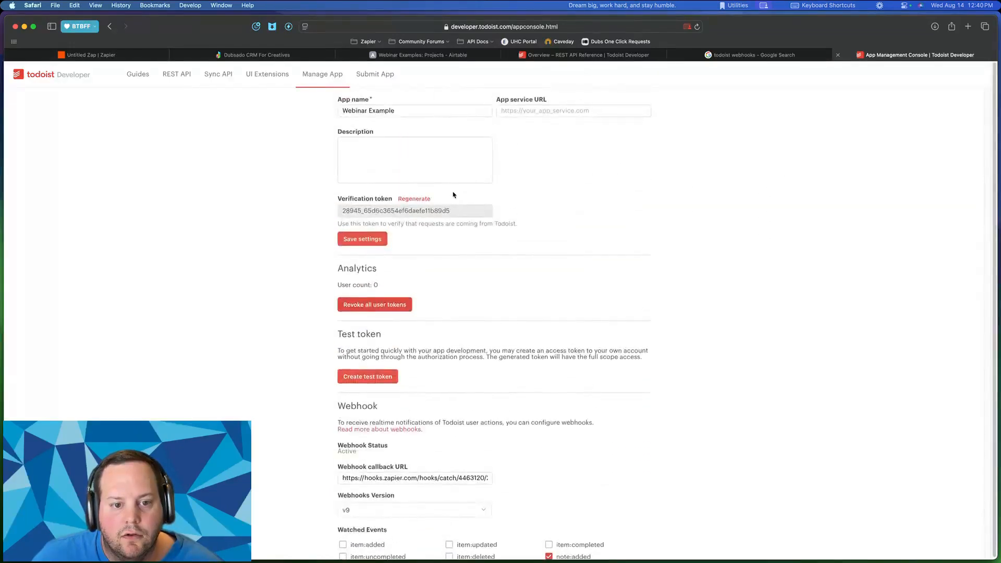
scroll(415, 210, down, 5)
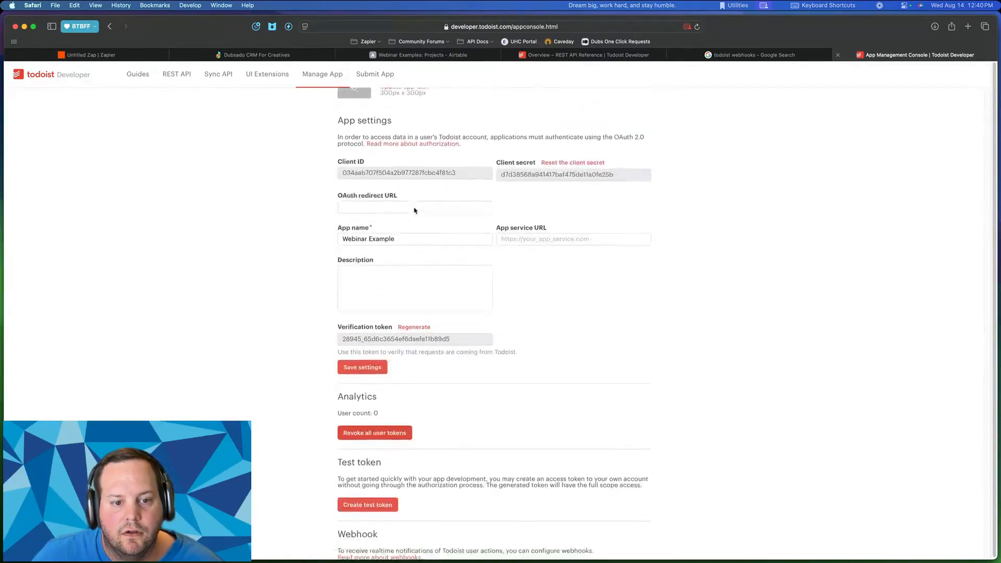
scroll(416, 210, down, 8)
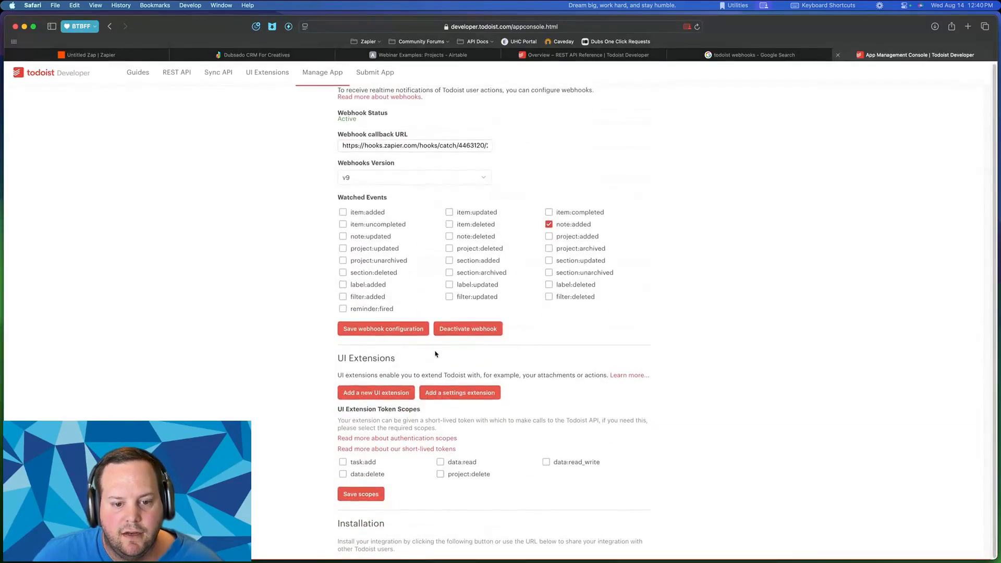
scroll(439, 350, down, 2)
scroll(439, 349, up, 10)
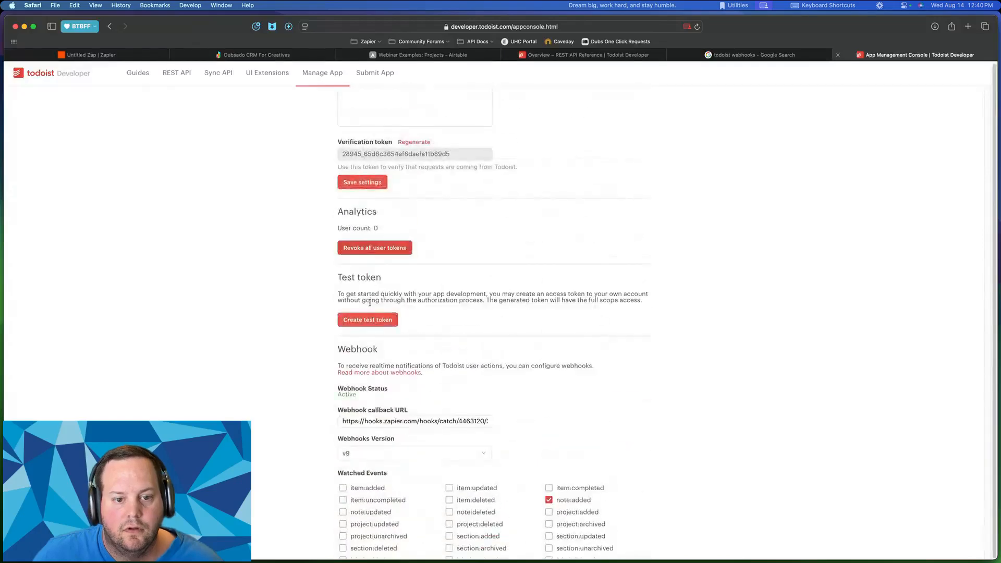
scroll(370, 238, up, 3)
click(353, 452)
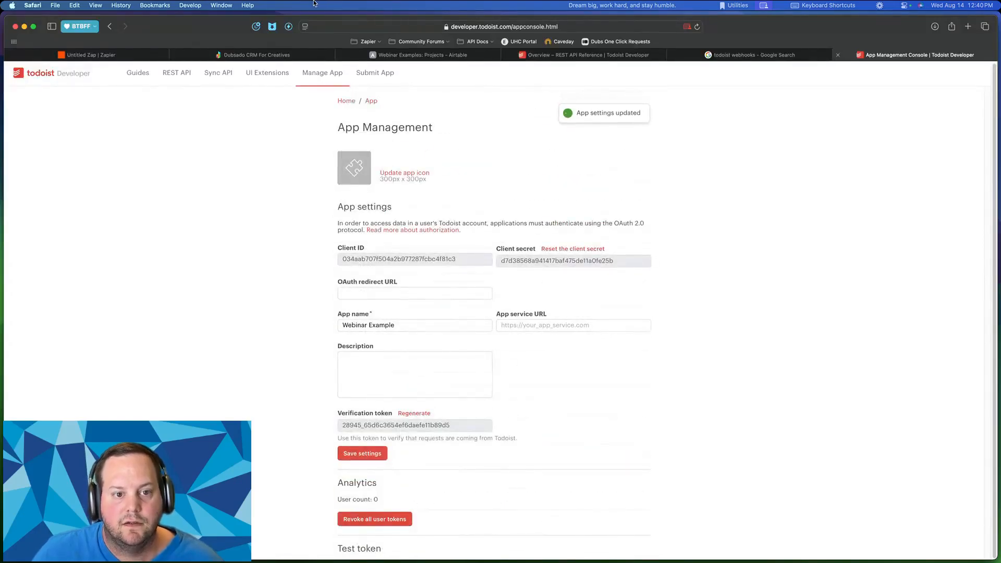
click(325, 73)
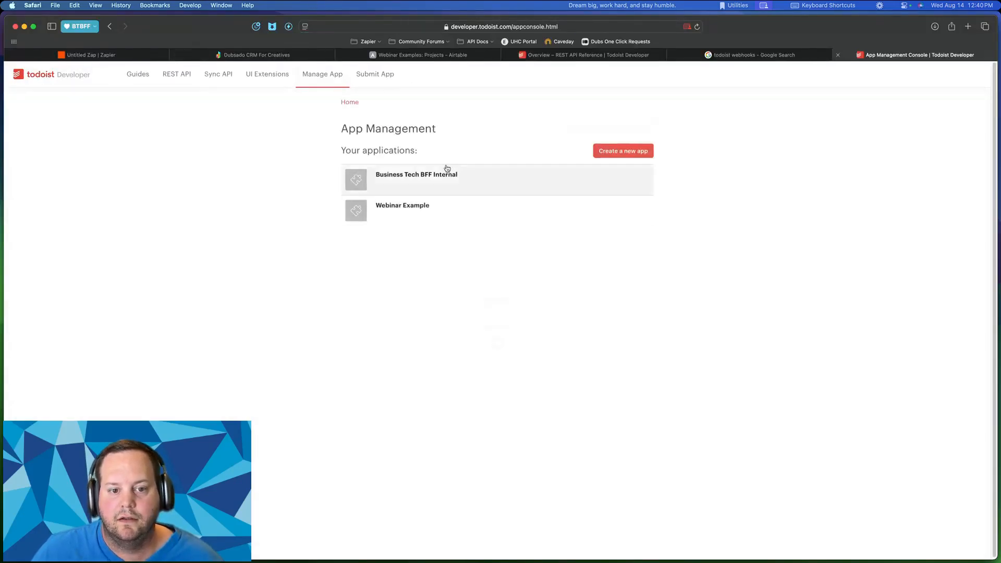
click(401, 213)
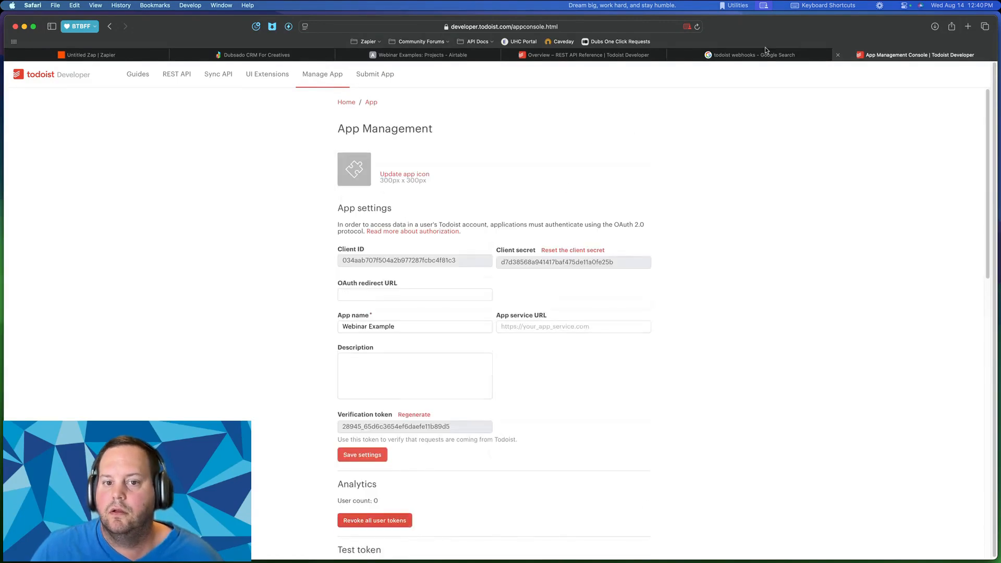
- Post 'Another comment.' on the Todoist task, then return to the REST API Overview
key(ctrl+Up)
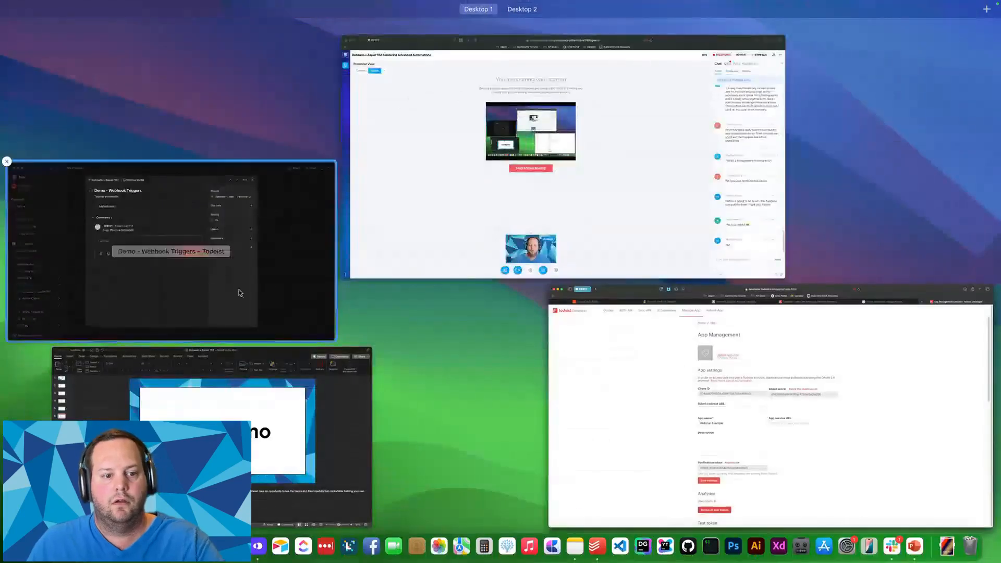
click(239, 293)
text(A)
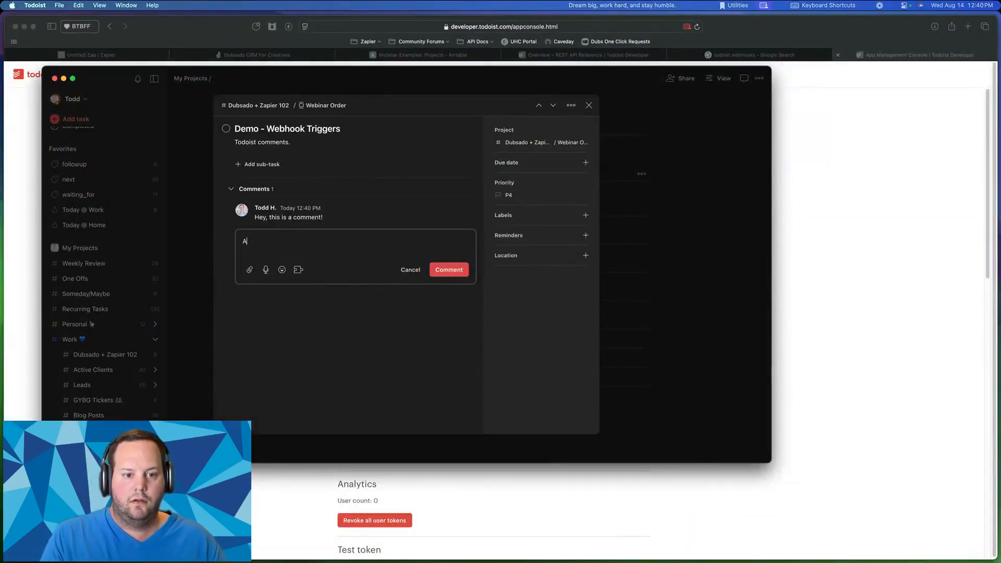
text(nother comment.)
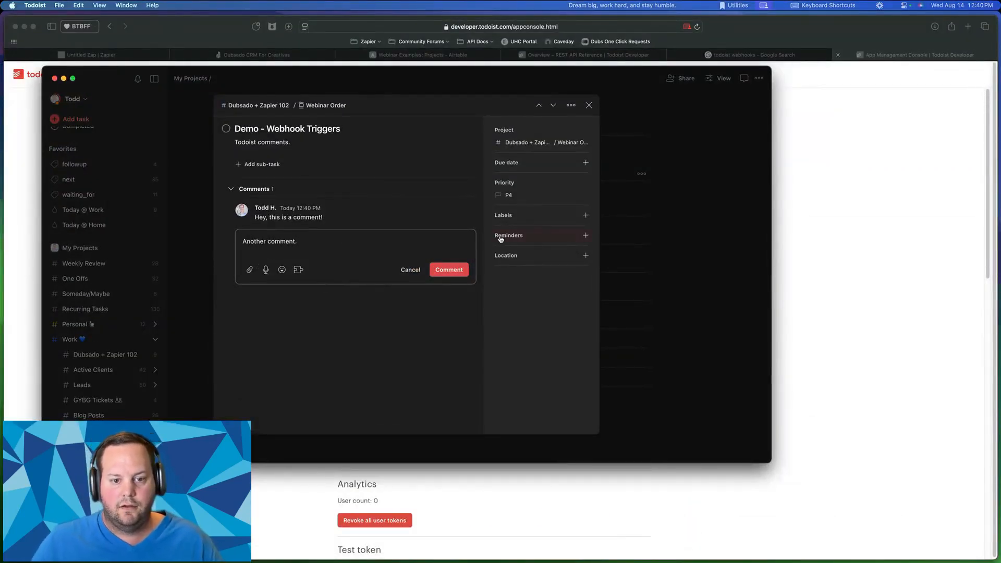
click(449, 269)
click(843, 229)
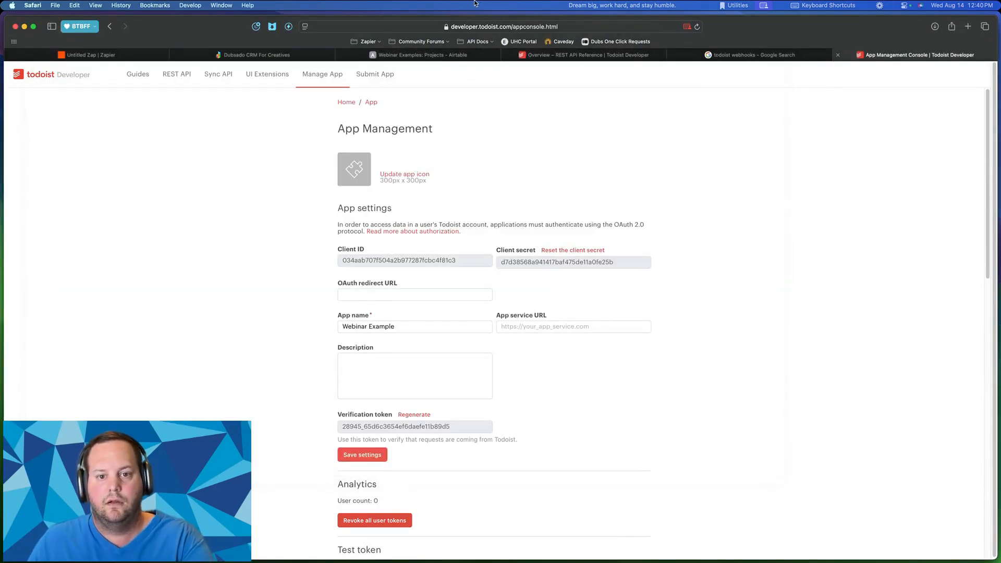
click(586, 55)
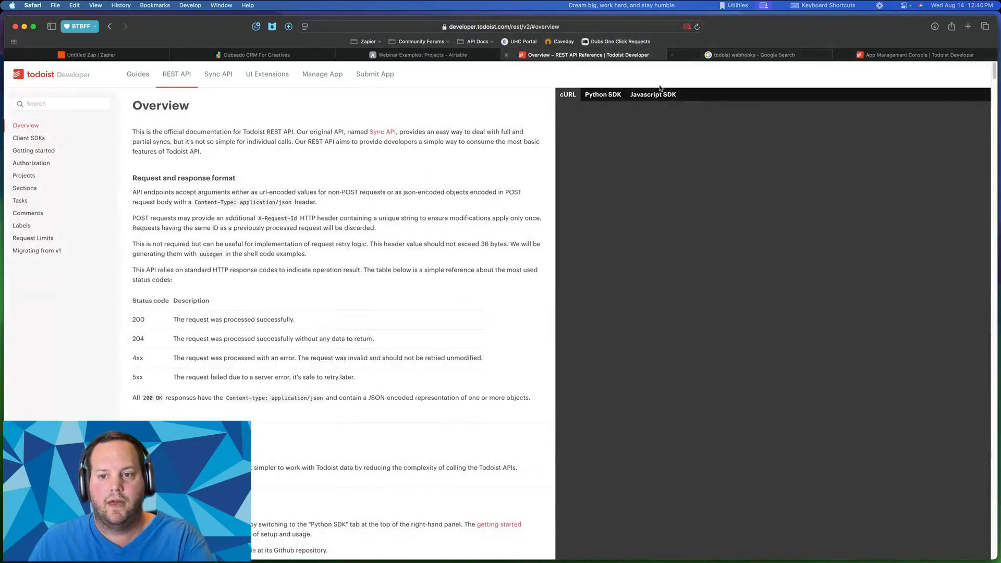
key(ctrl+Up)
key(ctrl+Up)
click(89, 54)
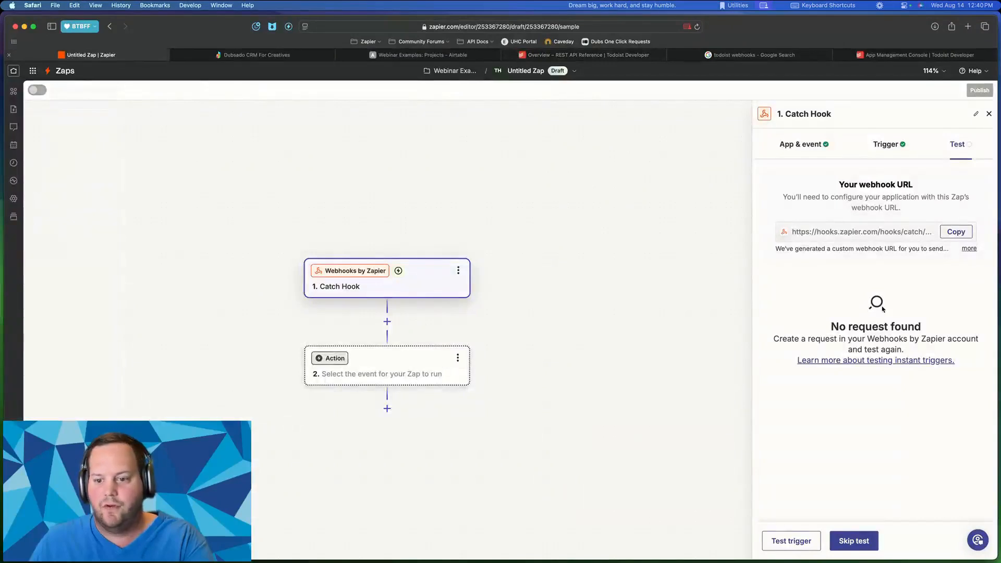
click(798, 541)
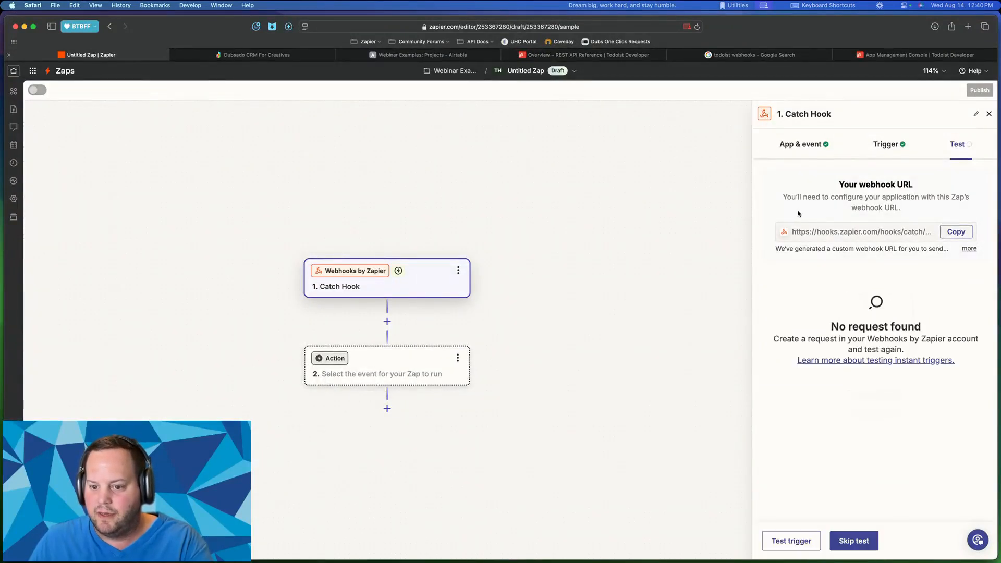
click(780, 546)
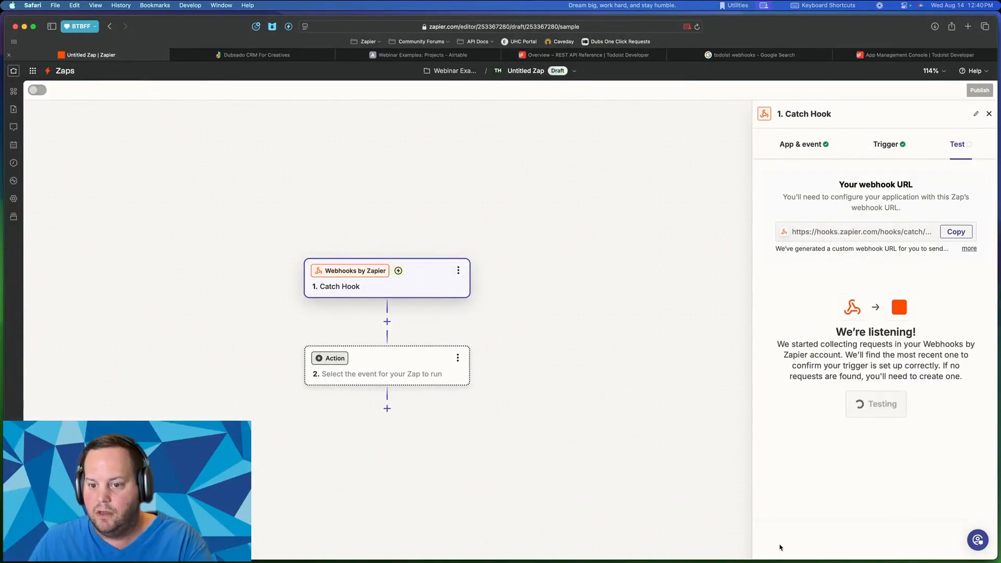
double_click(779, 547)
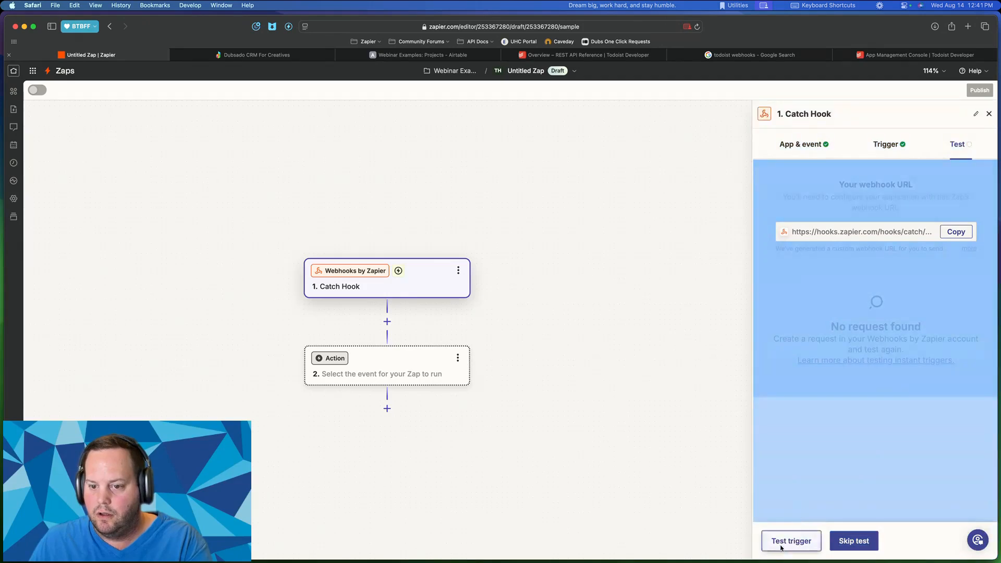
click(780, 547)
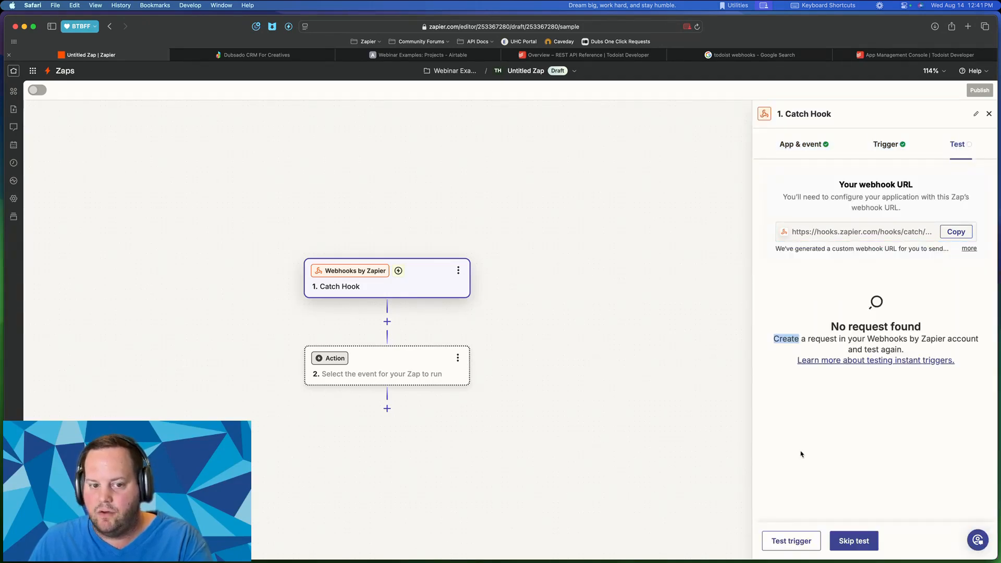
click(860, 422)
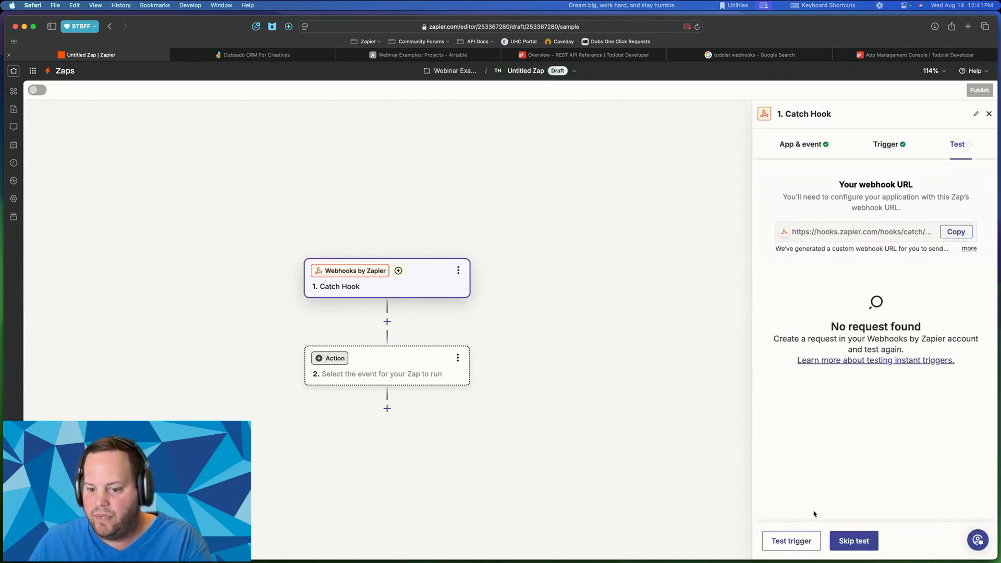
click(781, 547)
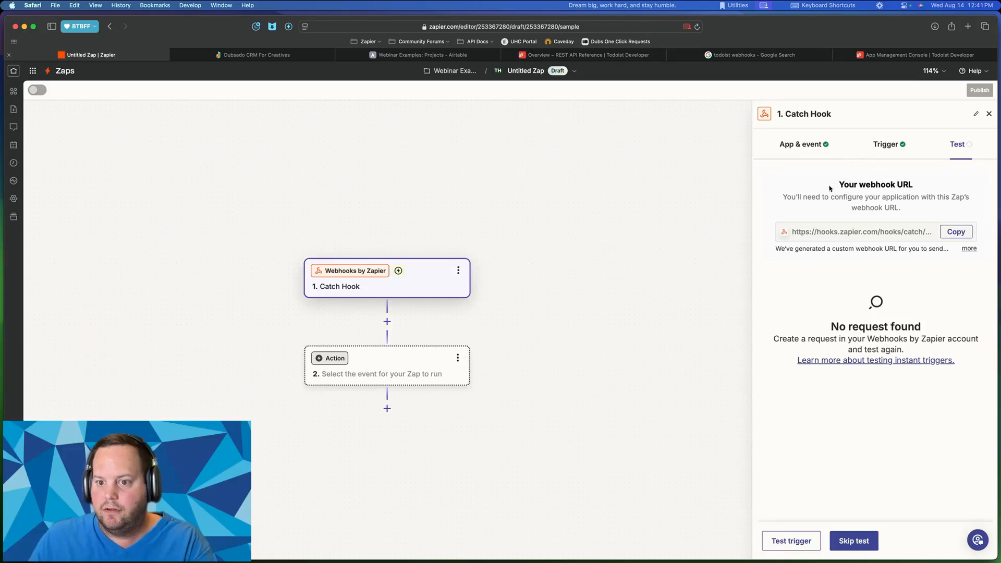
drag(831, 188, 917, 400)
click(902, 399)
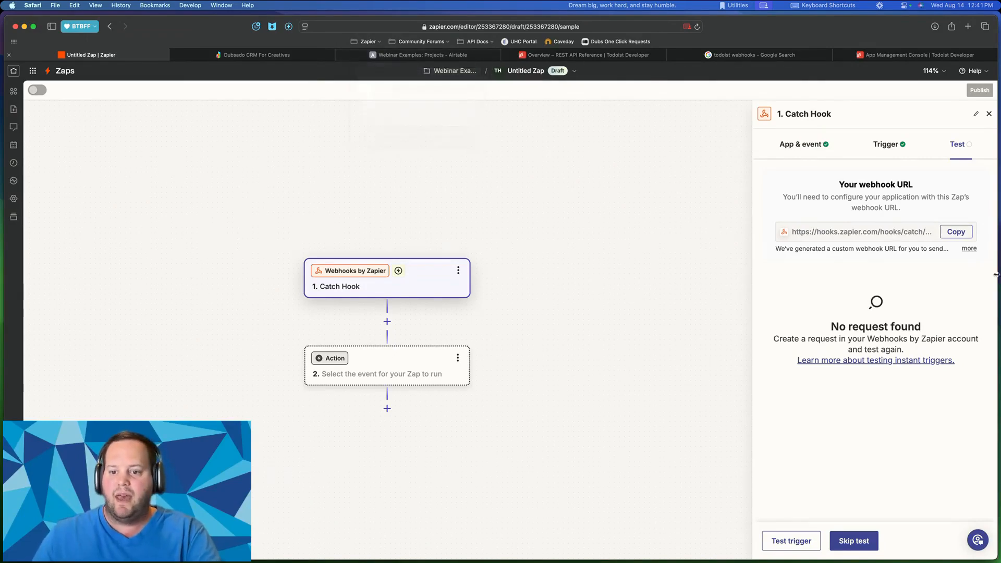
mouse_move(836, 182)
mouse_down()
mouse_move(915, 188)
mouse_move(833, 188)
mouse_up()
click(911, 186)
click(843, 183)
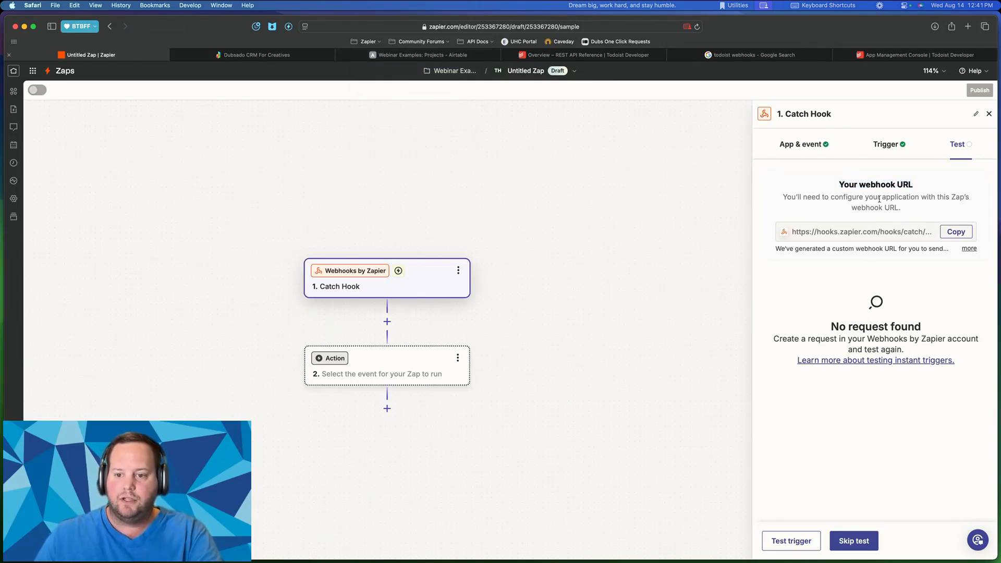
drag(793, 233, 900, 233)
click(900, 233)
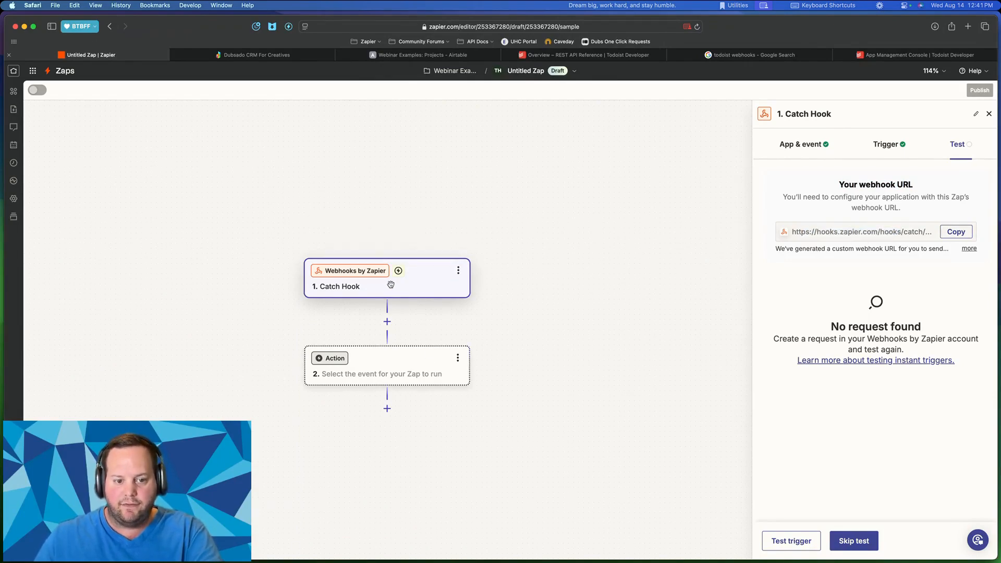
scroll(395, 376, down, 1)
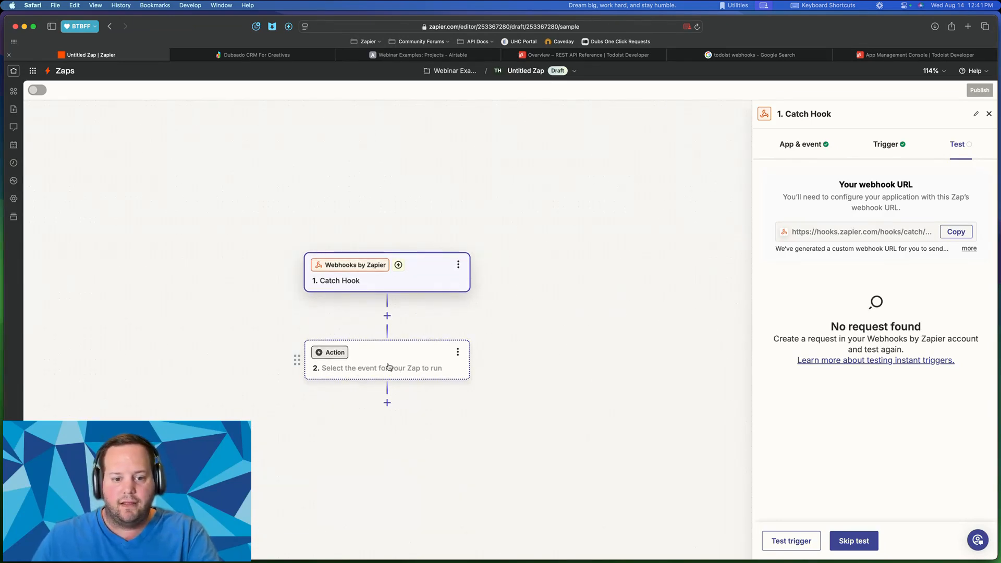
click(388, 366)
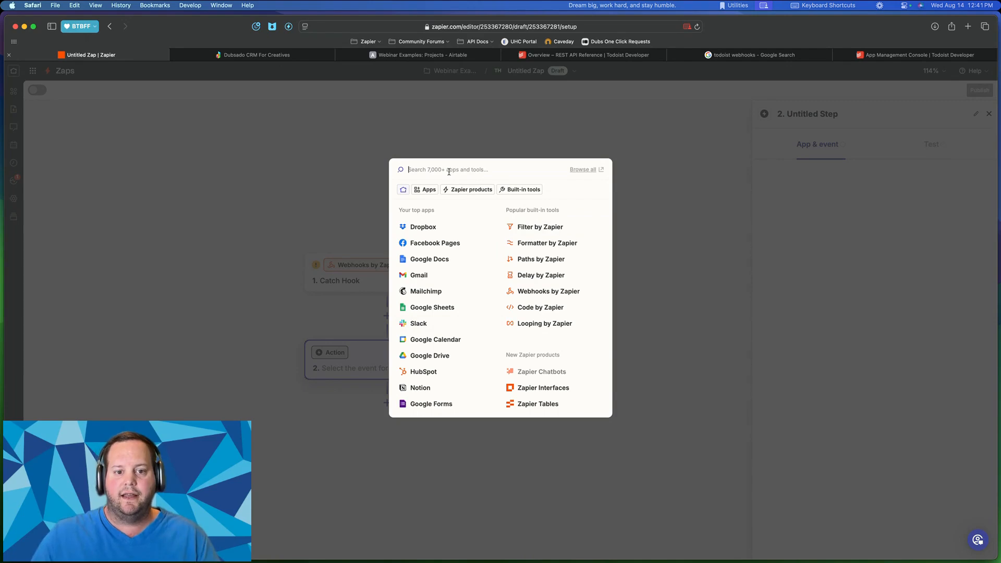
- Search 'todoist' in the app picker and choose Todoist for step two
text(todoist)
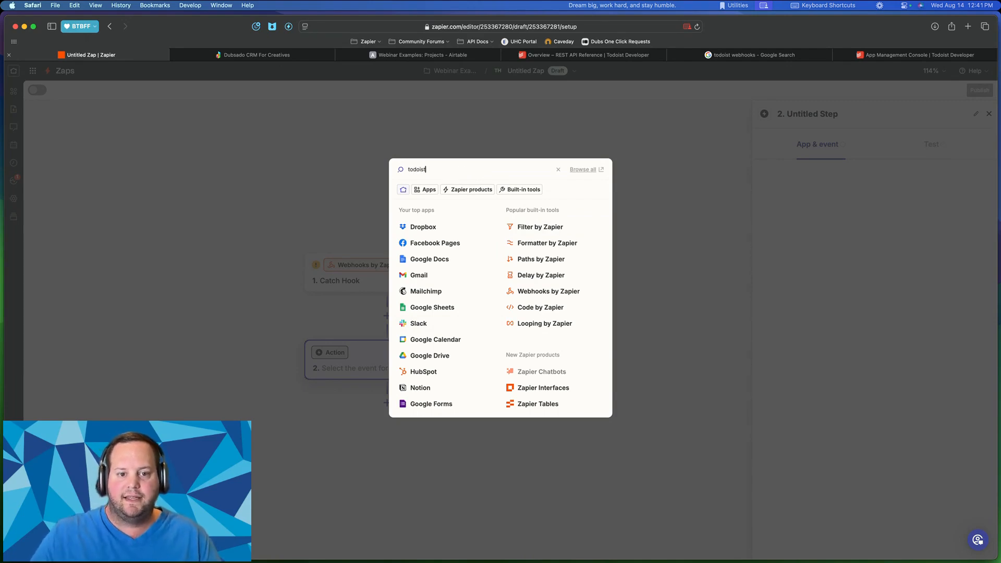
click(431, 198)
- Choose Create Task as the Todoist event
click(929, 227)
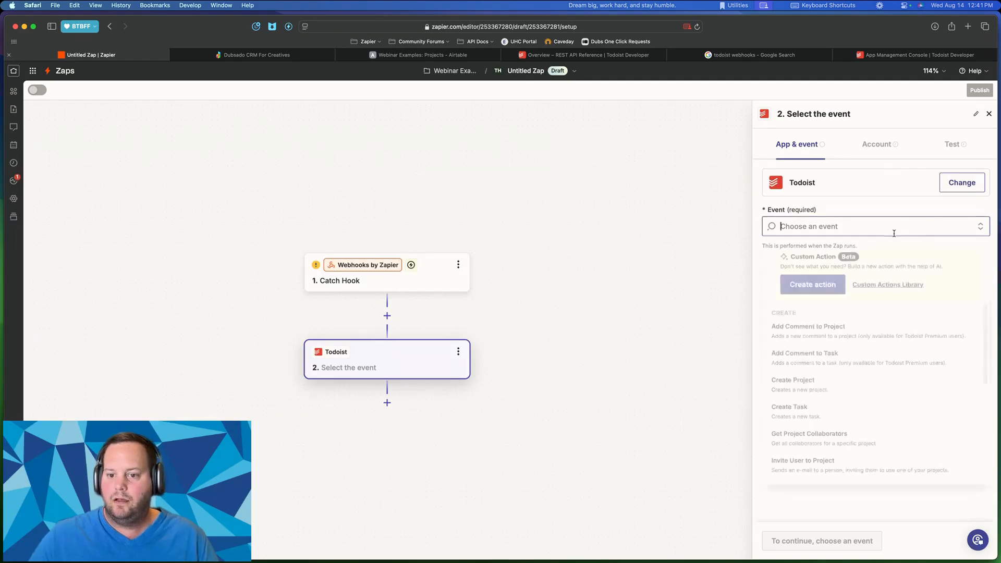
scroll(808, 365, down, 1)
scroll(806, 355, up, 1)
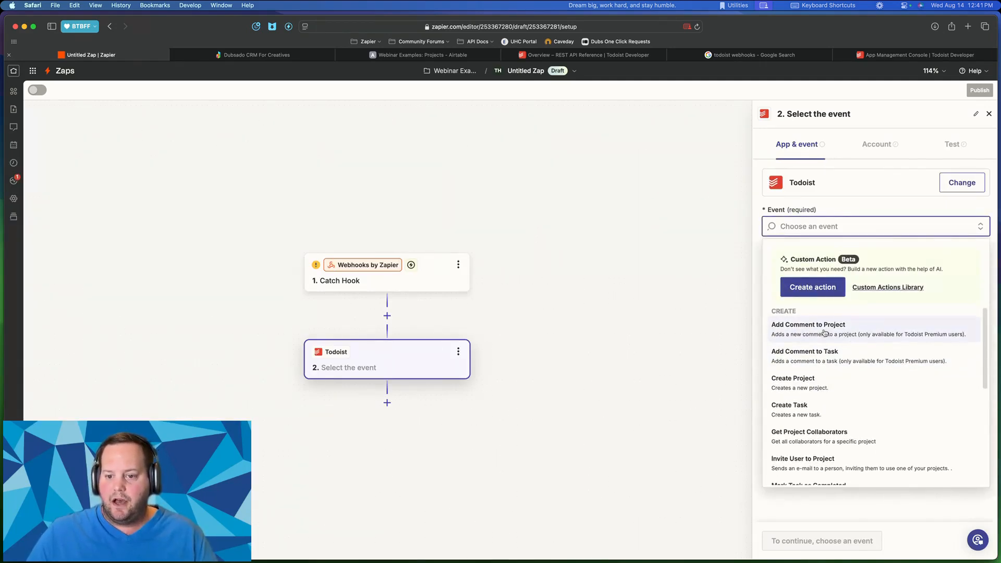
scroll(823, 339, down, 4)
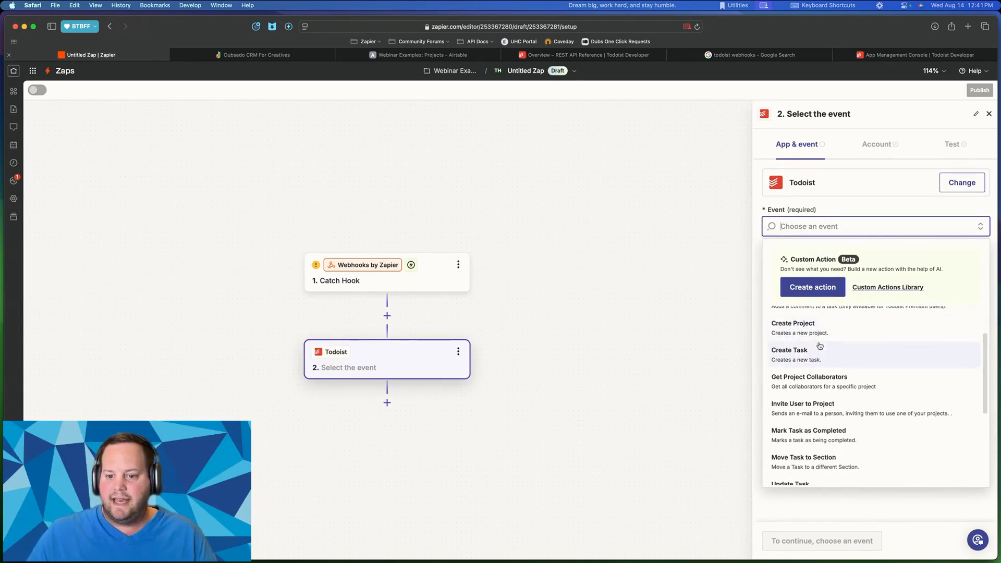
scroll(819, 346, down, 4)
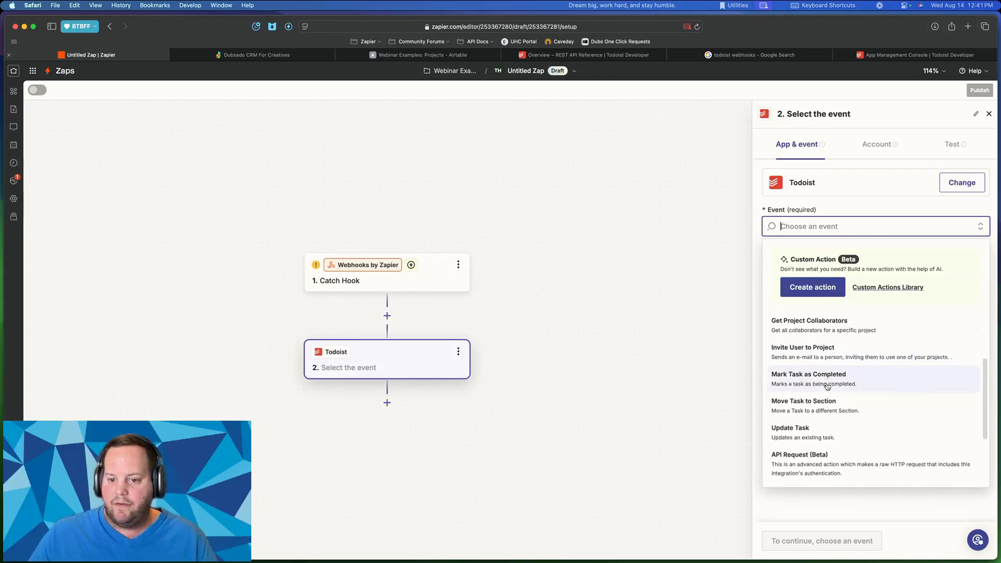
scroll(827, 386, down, 7)
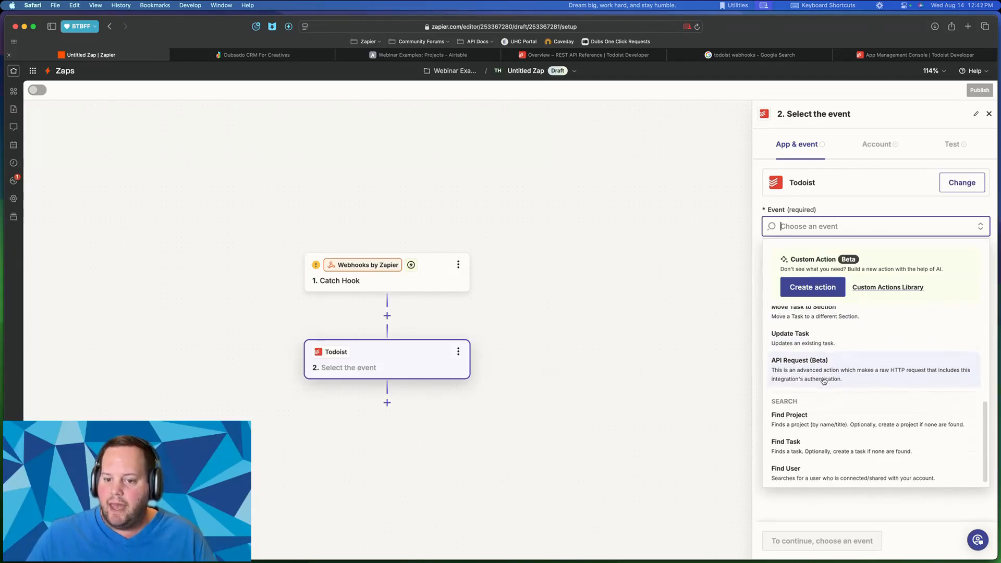
scroll(824, 379, up, 8)
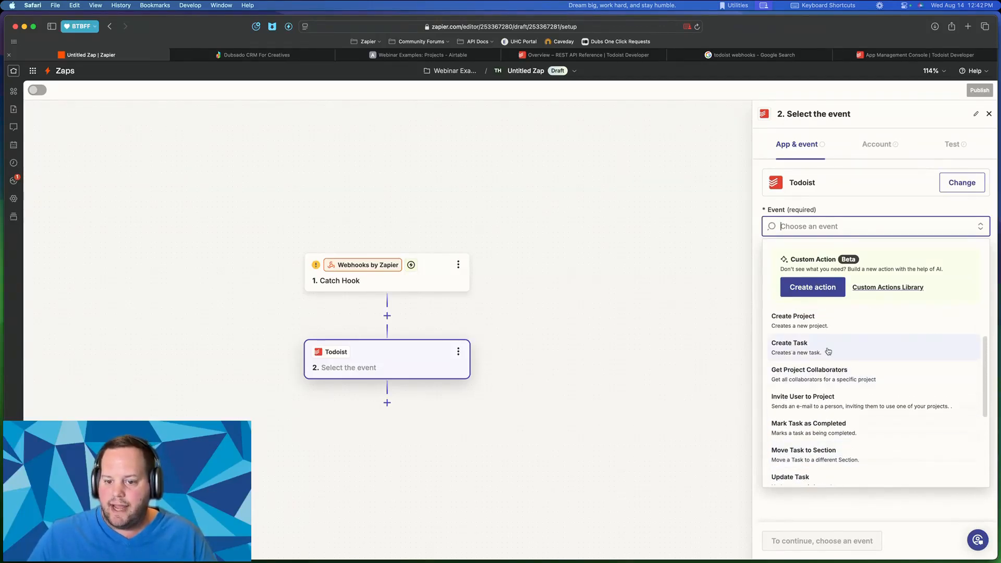
click(804, 351)
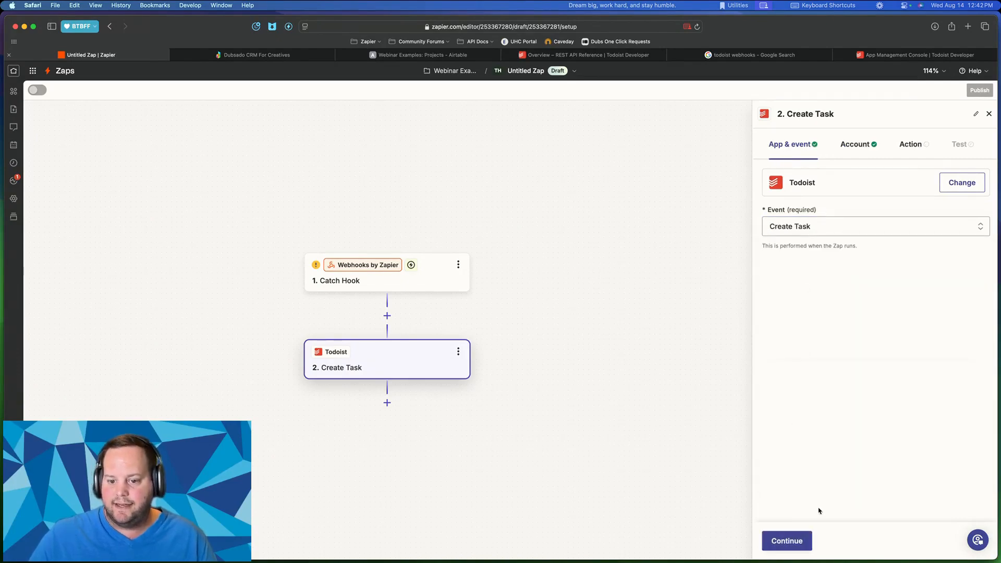
- Continue past the connected Todoist account and review the empty task fields
click(785, 542)
click(788, 541)
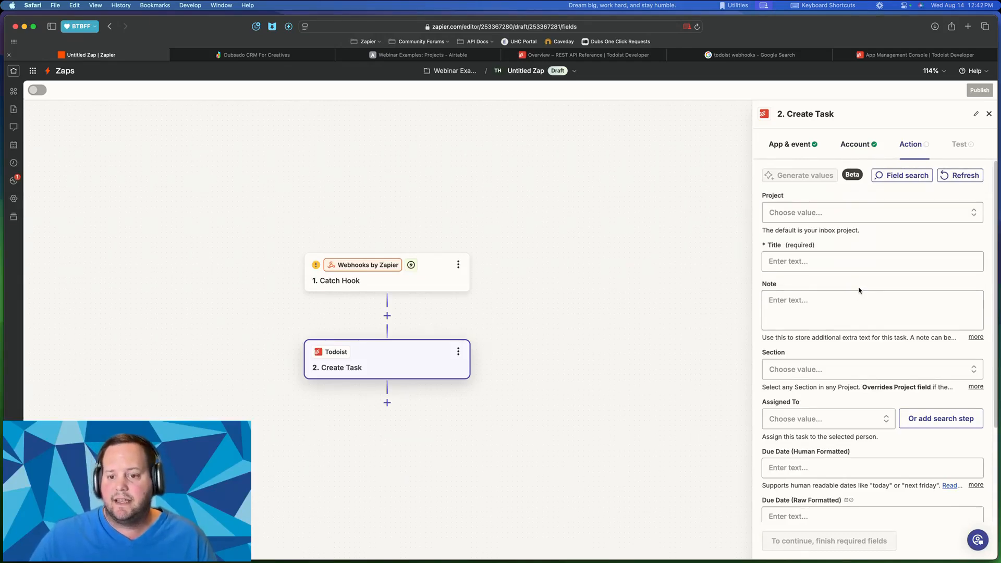
scroll(842, 286, down, 2)
scroll(840, 284, down, 4)
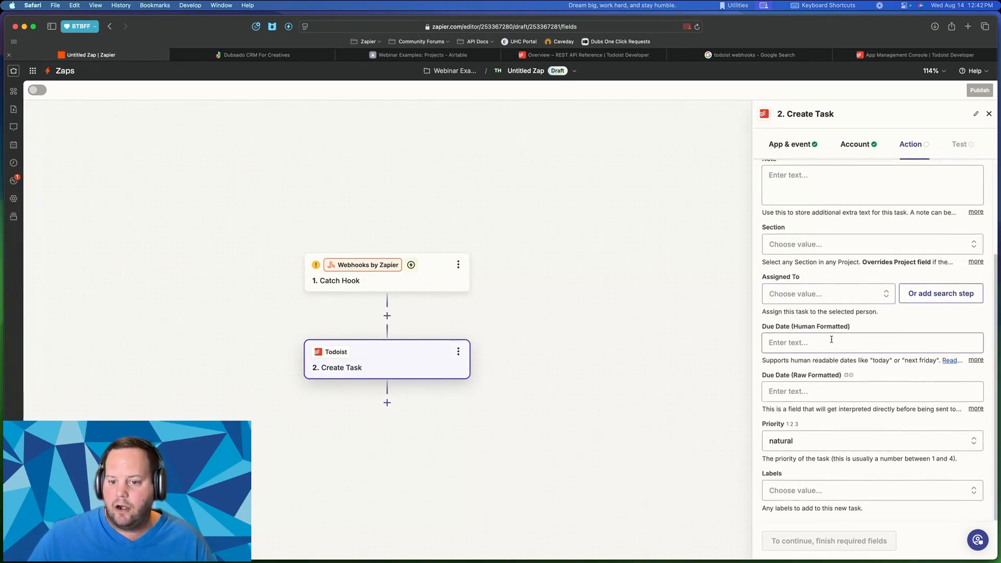
scroll(807, 409, down, 1)
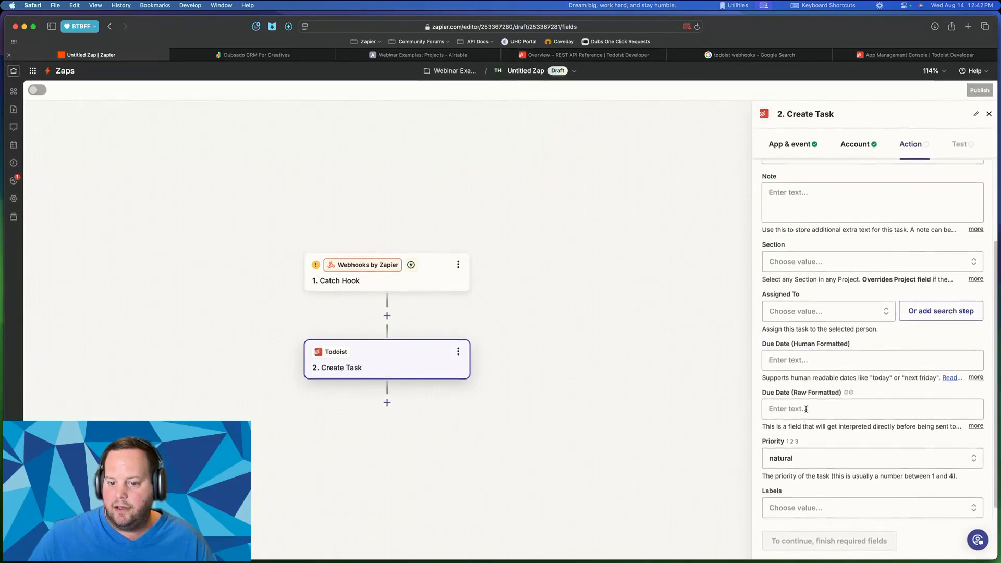
scroll(806, 409, up, 6)
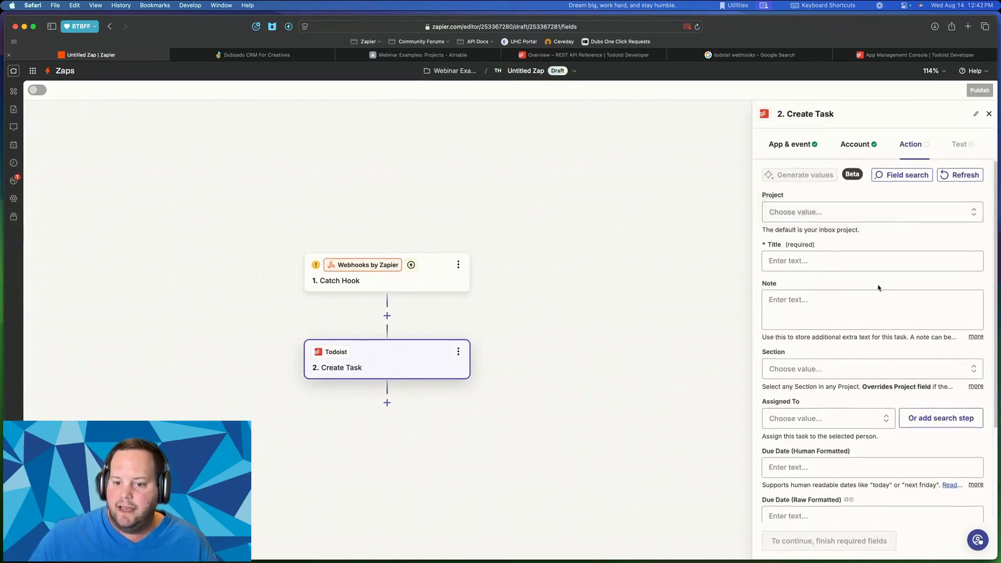
scroll(878, 286, down, 5)
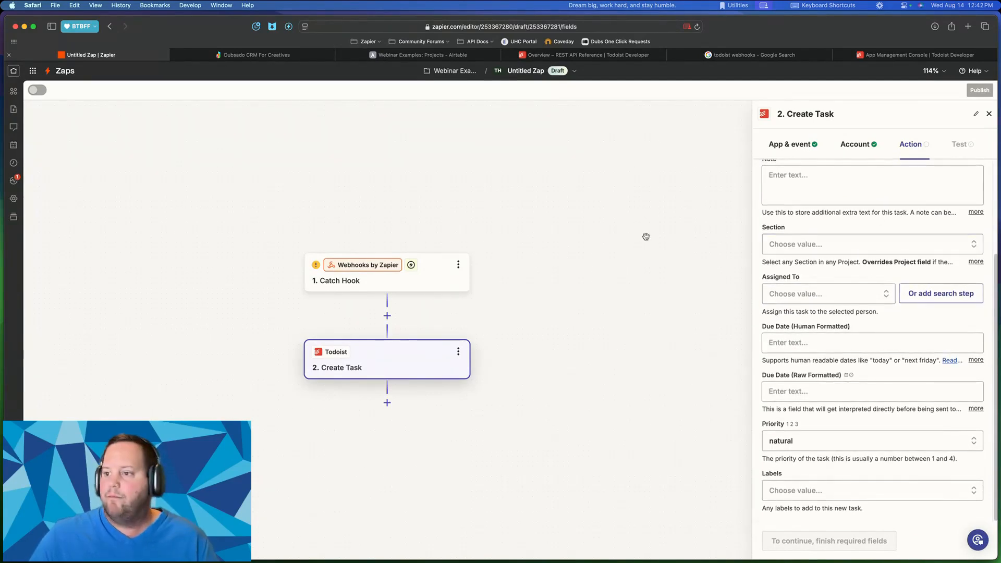
- Close the task details, check off Demo - Webhook Triggers, and go back to Zapier
key(ctrl+Up)
click(209, 212)
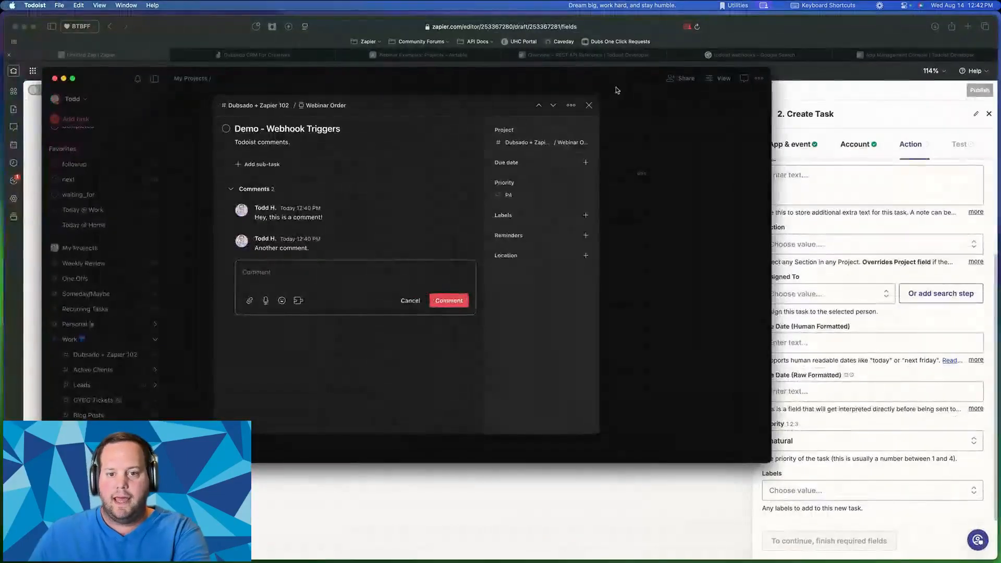
click(588, 104)
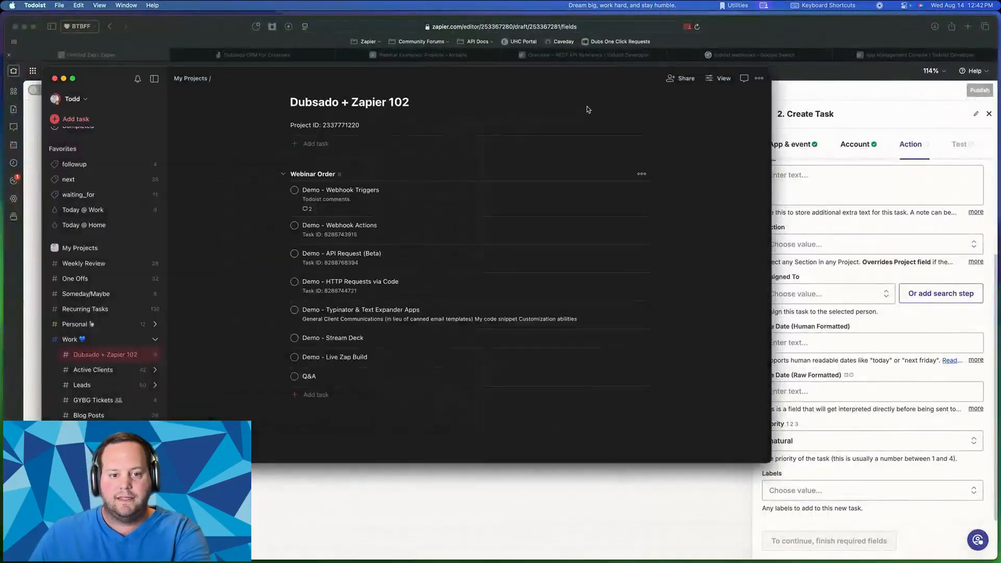
click(294, 189)
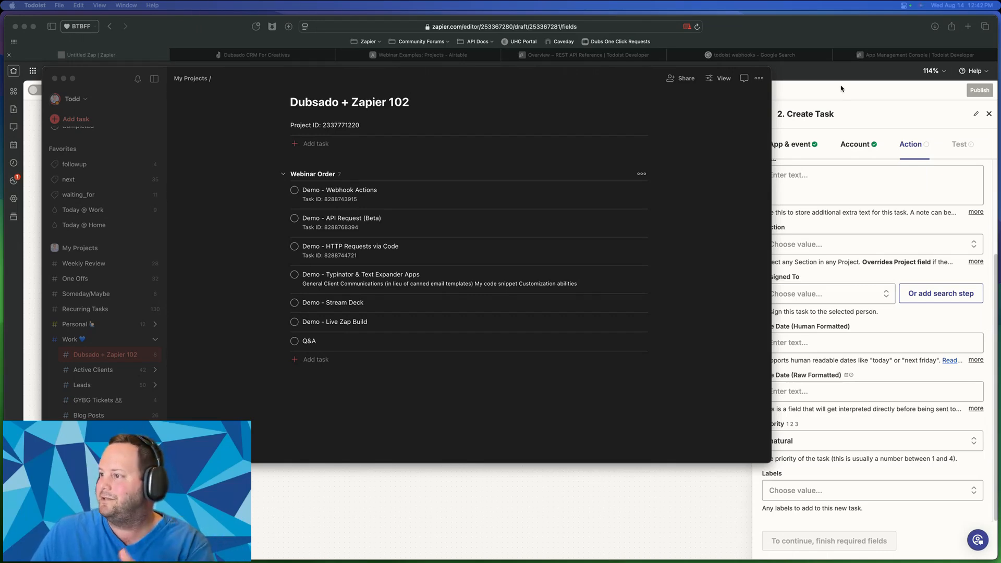
click(332, 200)
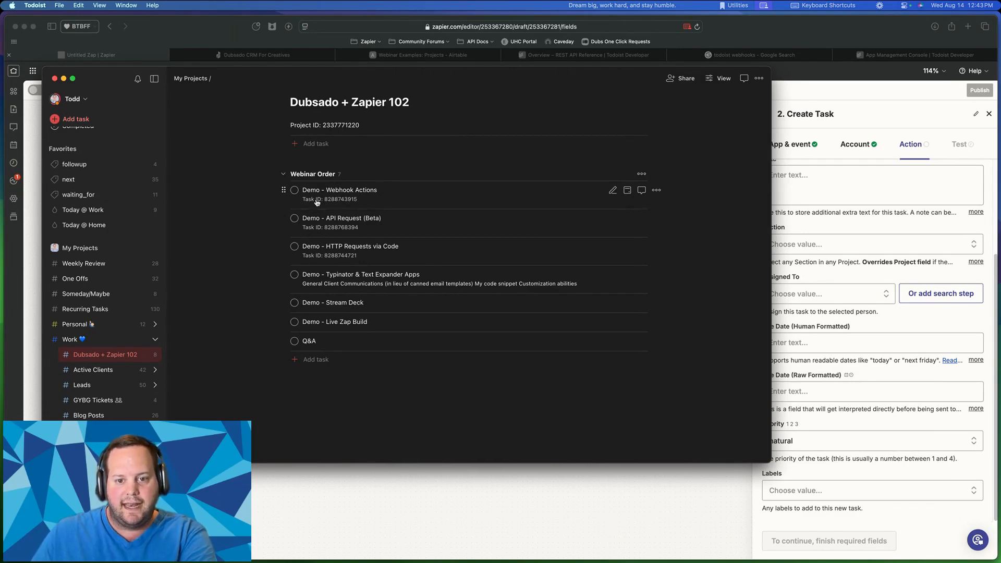
click(656, 490)
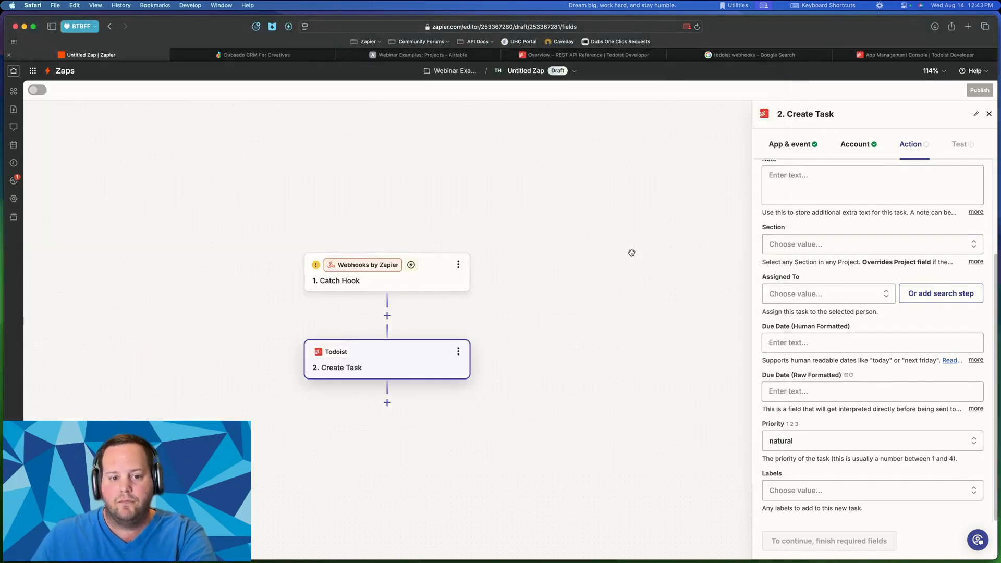
- Swap step 2's app from Todoist to Webhooks by Zapier and list its events
scroll(797, 235, up, 5)
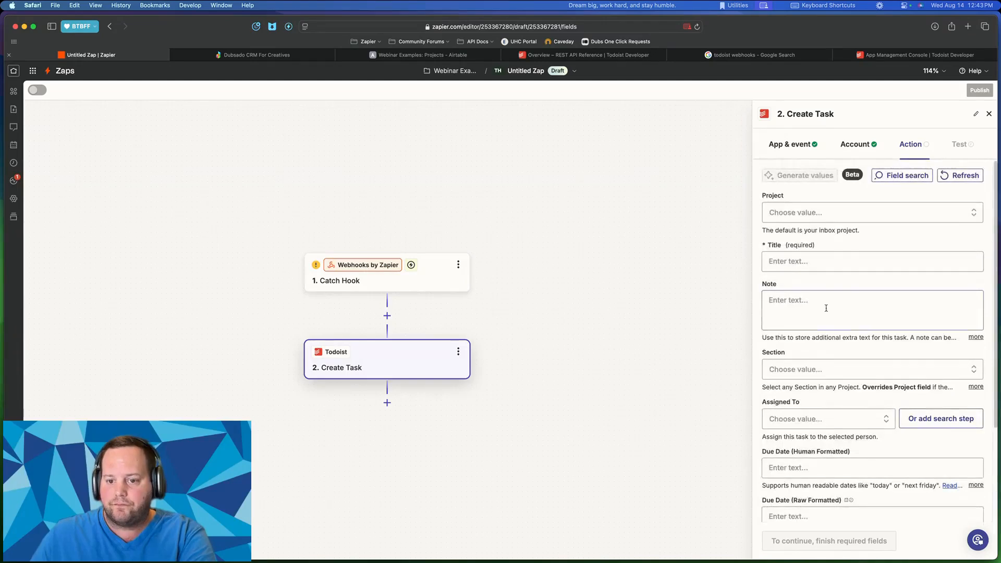
click(778, 149)
click(845, 227)
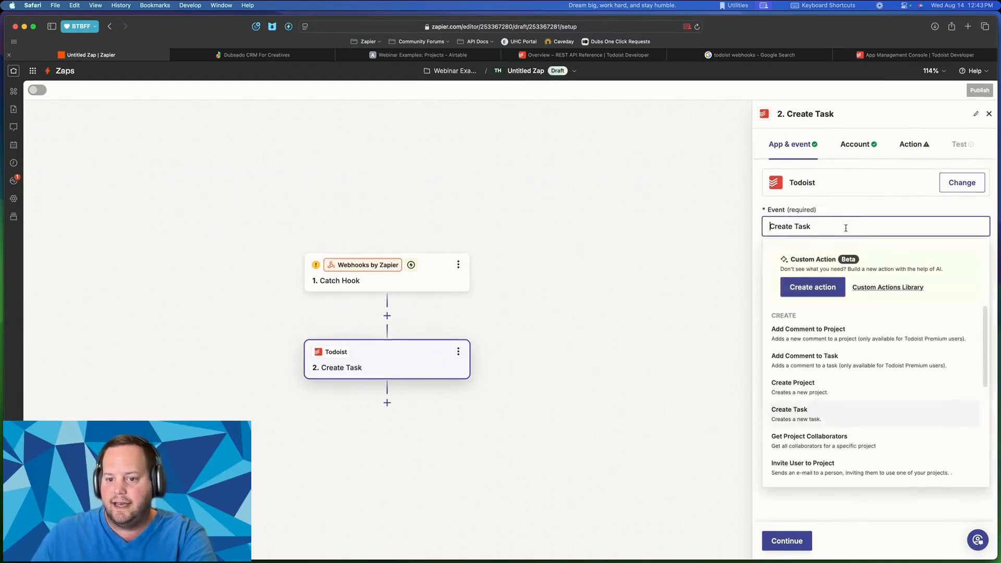
click(968, 182)
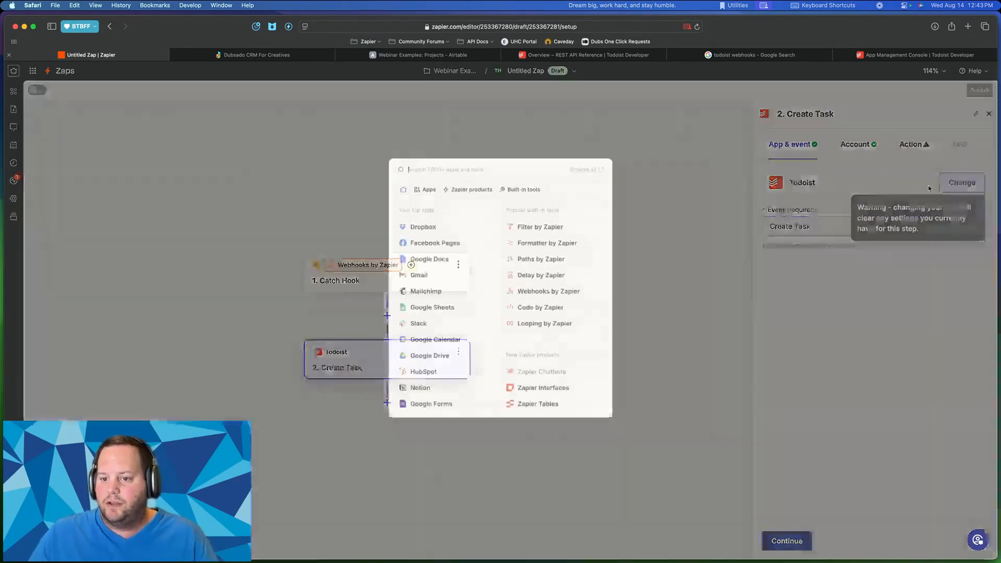
text(webhook)
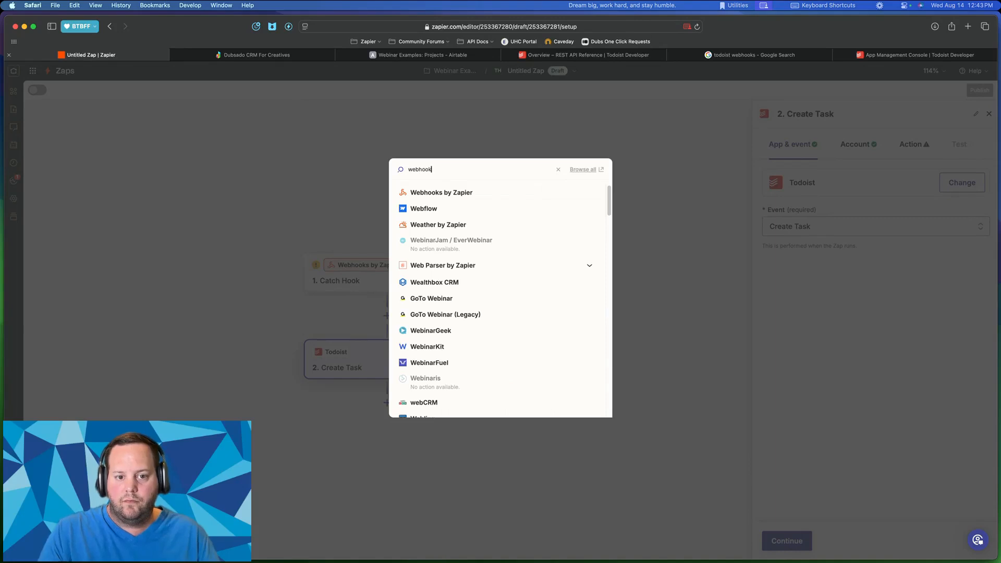
click(458, 190)
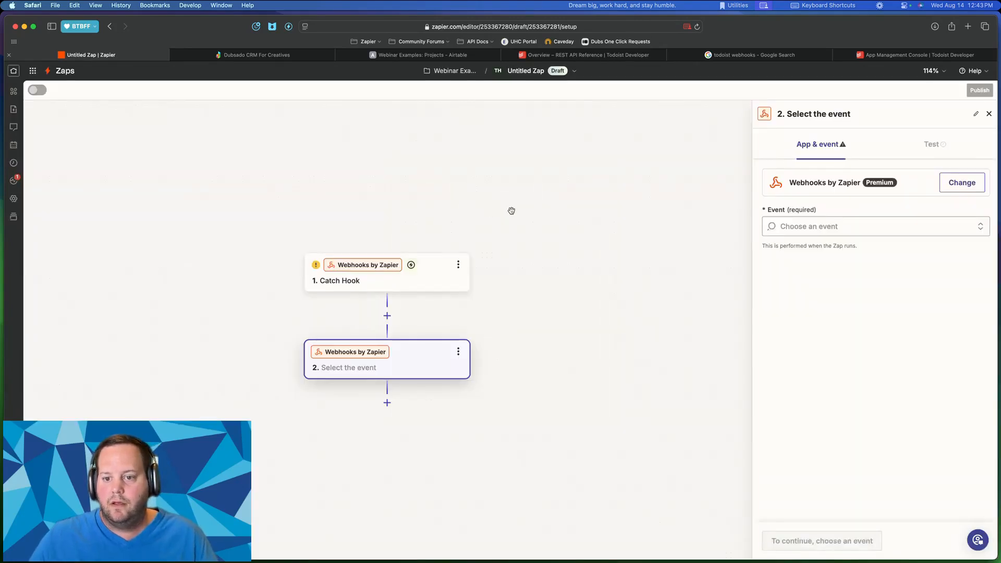
click(862, 230)
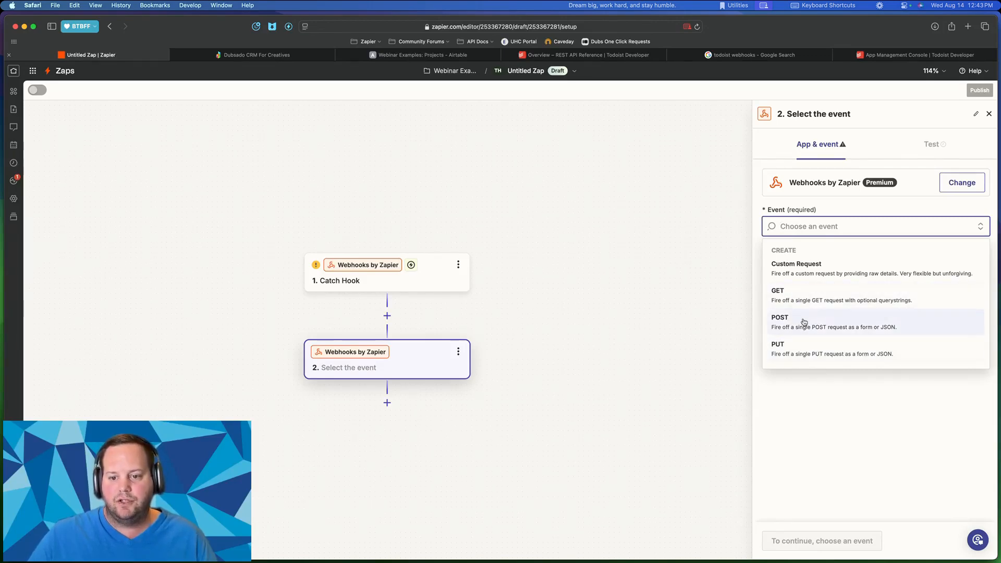
click(565, 57)
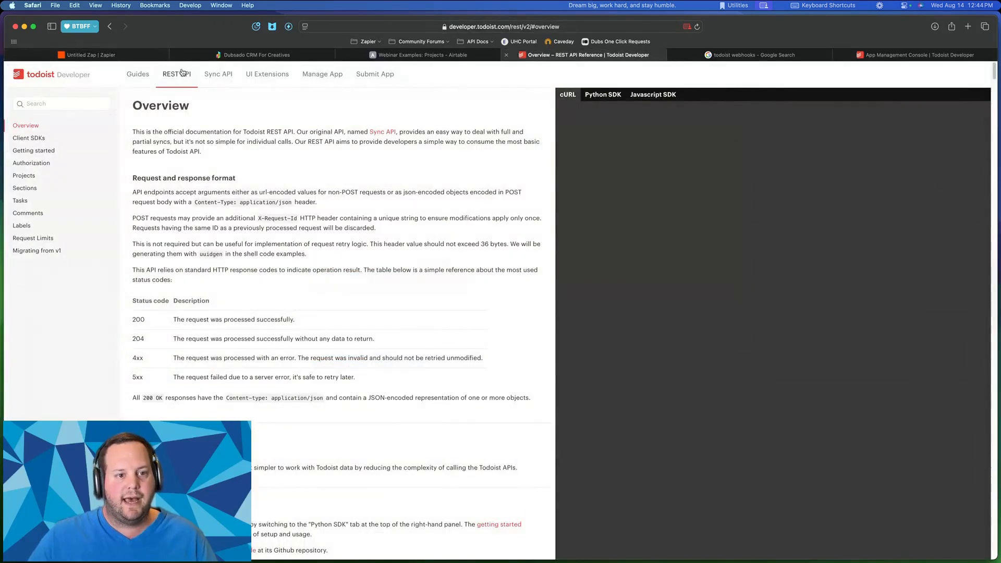
- Open Tasks > Create a new task in the docs and select the tasks endpoint URL
click(26, 177)
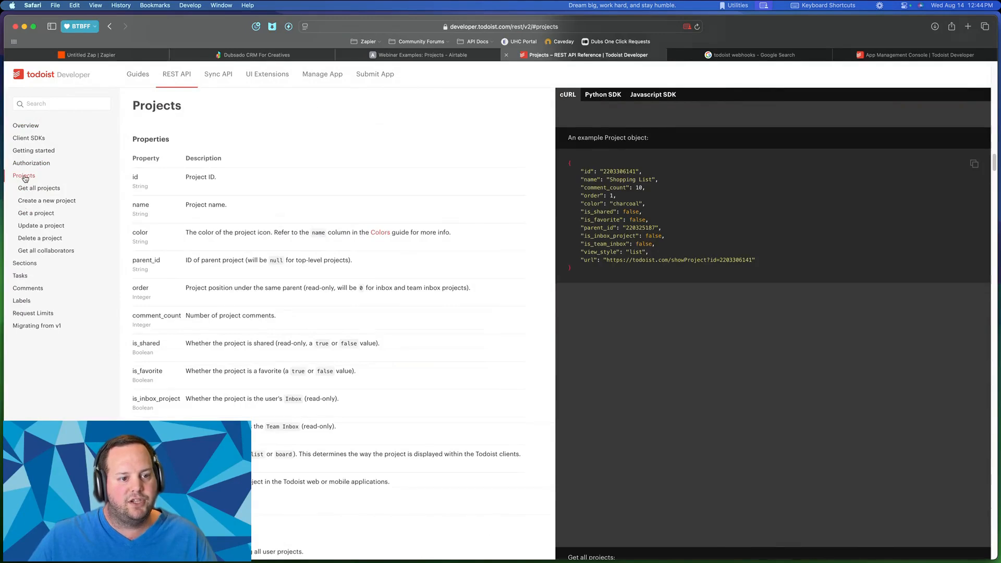
click(20, 276)
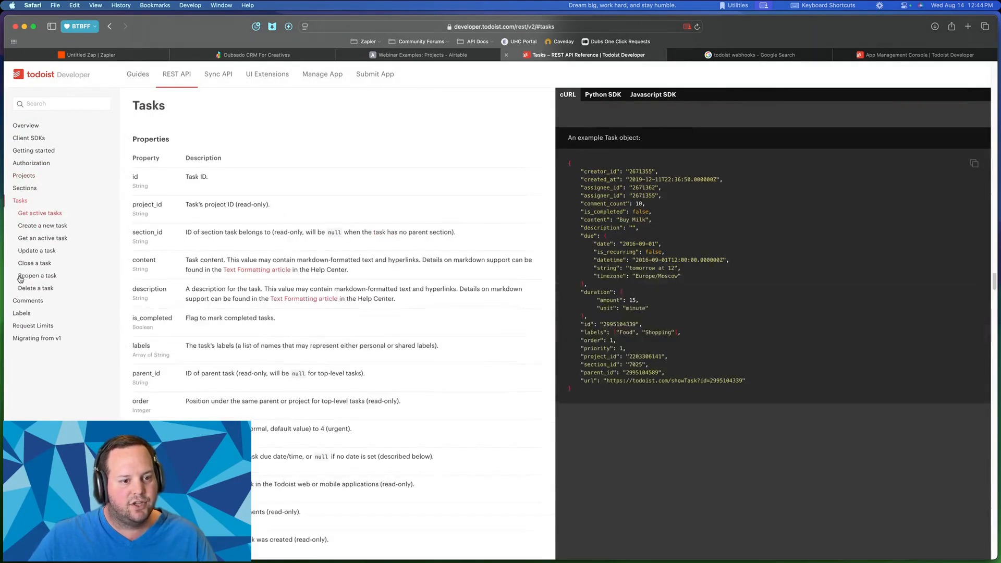
click(40, 228)
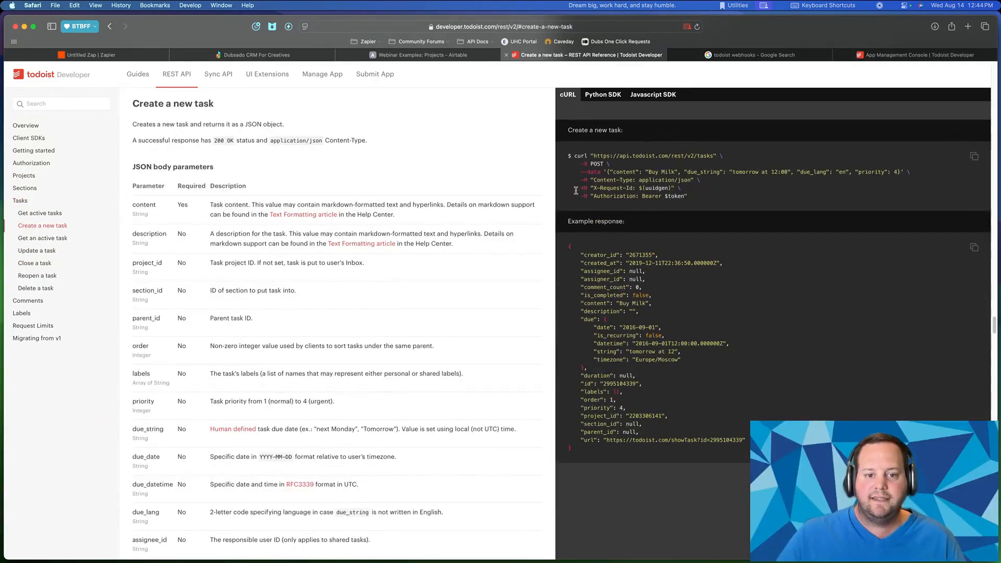
drag(208, 113, 464, 456)
click(462, 457)
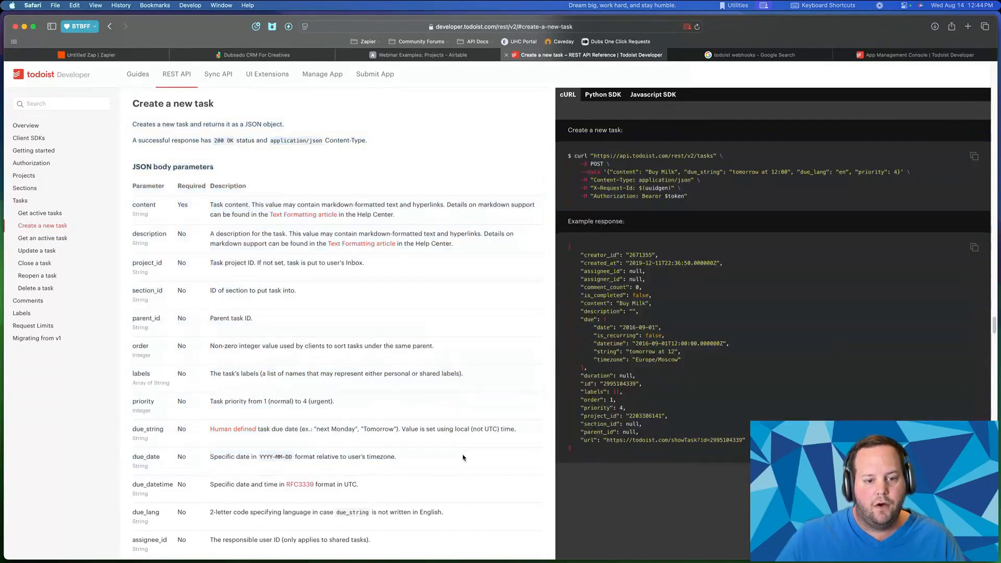
scroll(330, 341, down, 1)
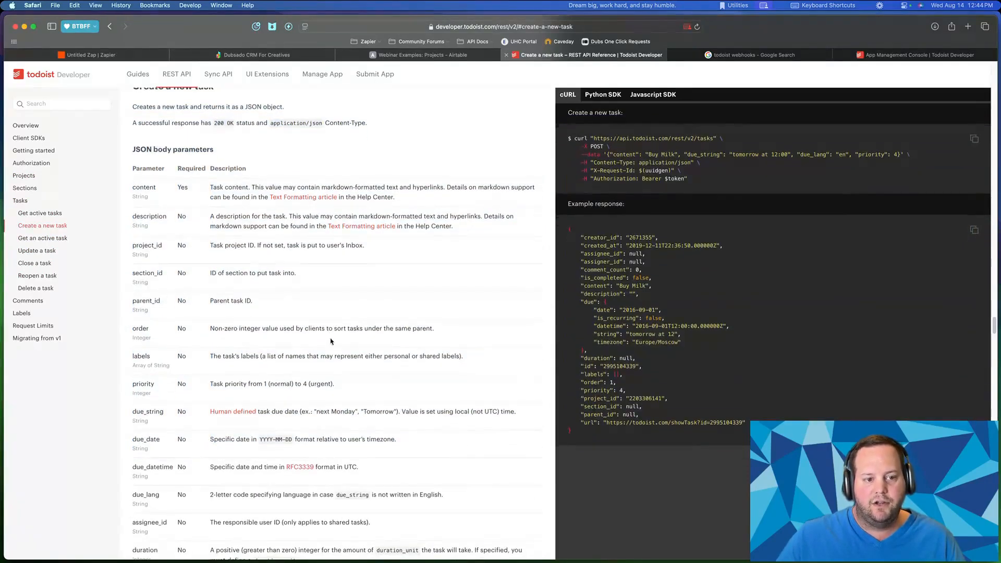
drag(593, 138, 624, 137)
click(624, 137)
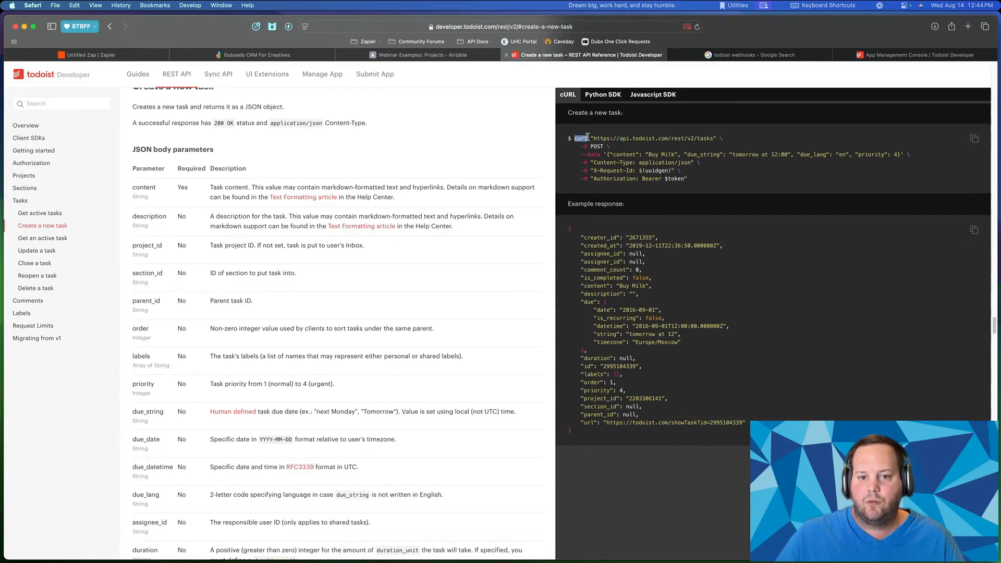
drag(595, 138, 697, 139)
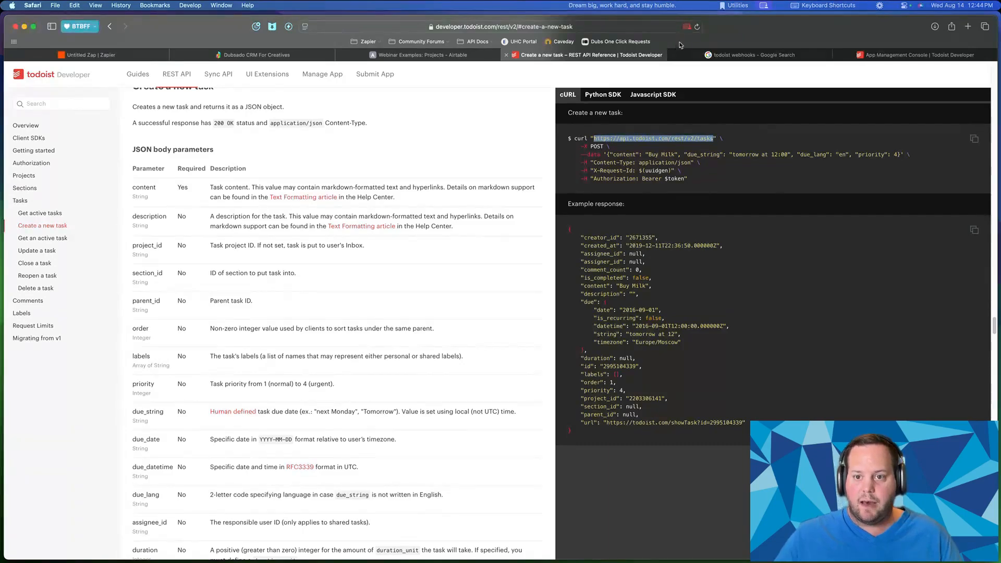
- Highlight the POST method in the curl example and return to the Zap editor
click(879, 53)
click(750, 55)
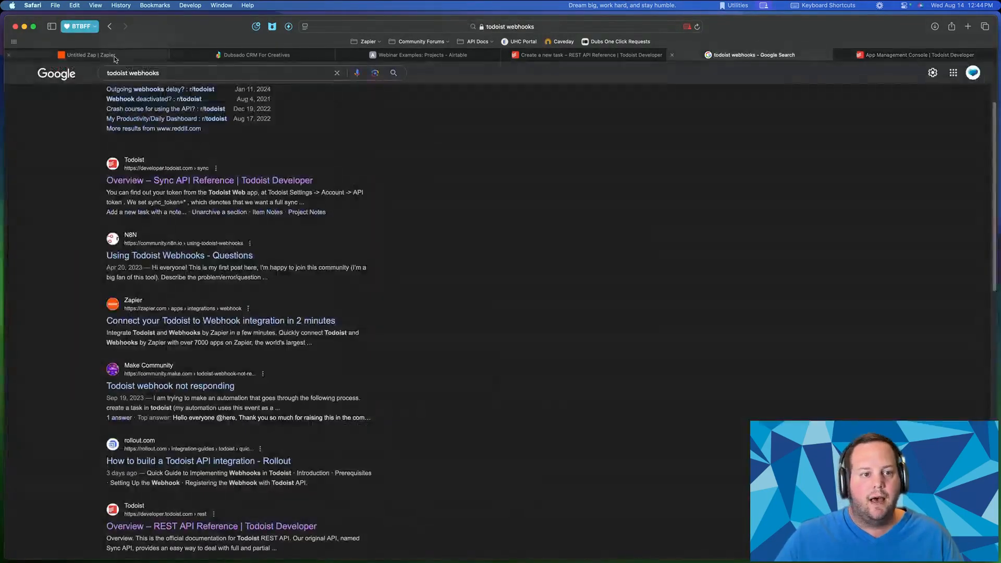
click(92, 56)
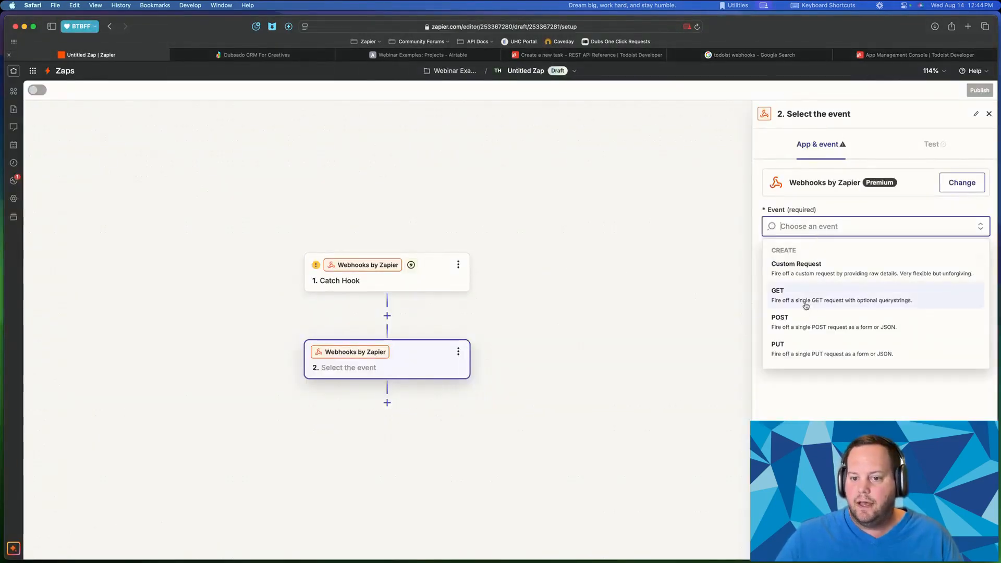
click(933, 54)
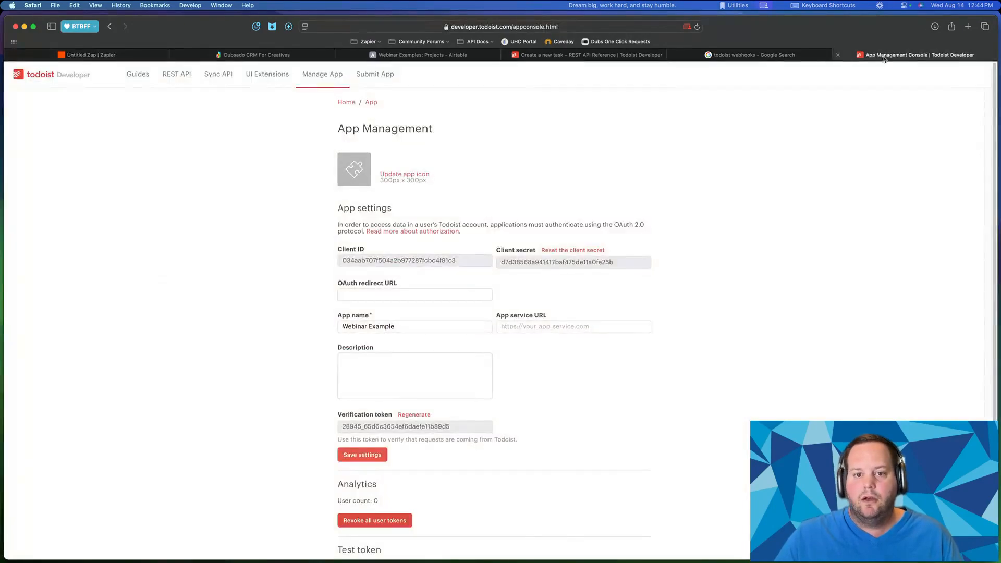
click(581, 56)
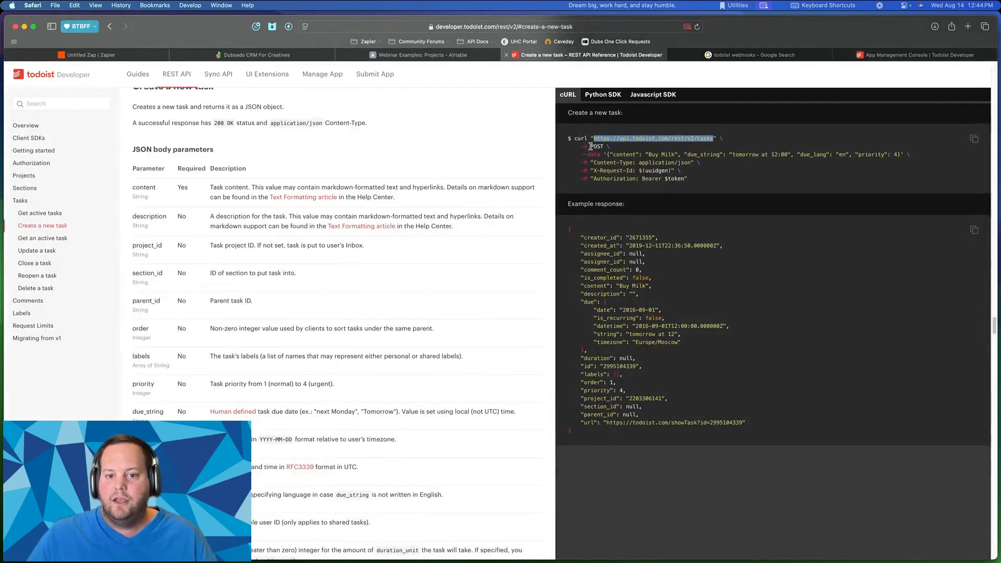
drag(590, 146, 616, 148)
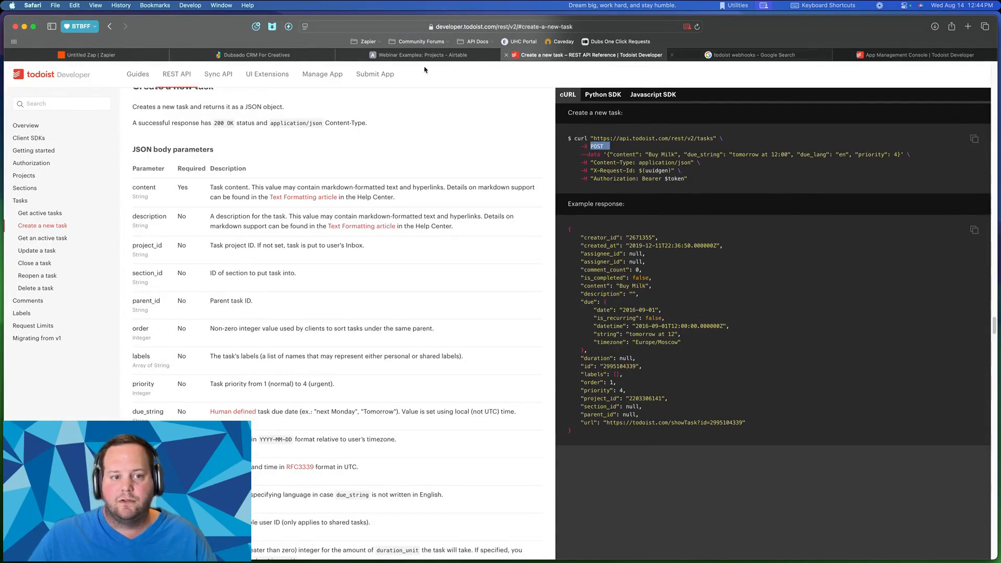
click(88, 54)
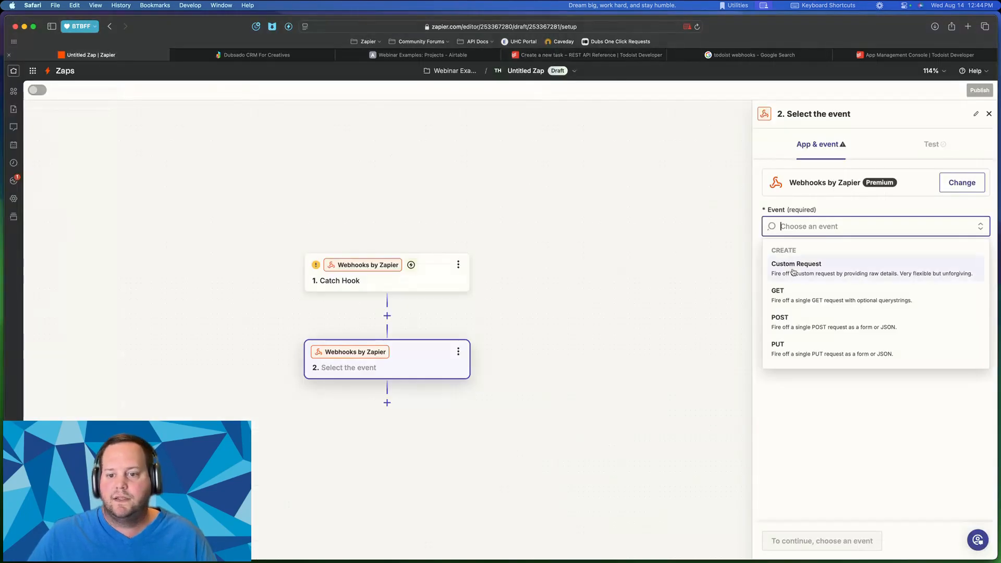
click(784, 322)
click(805, 537)
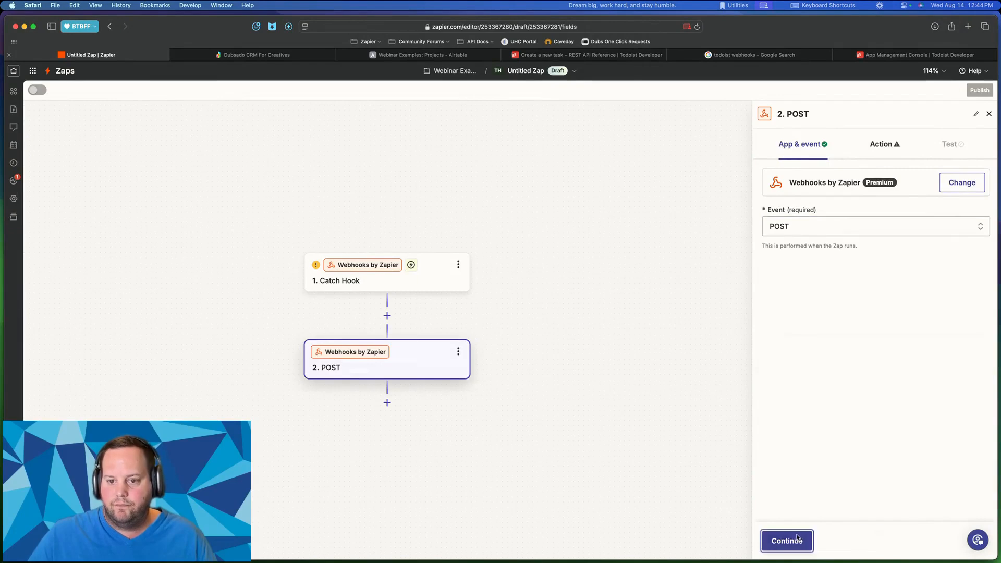
click(777, 213)
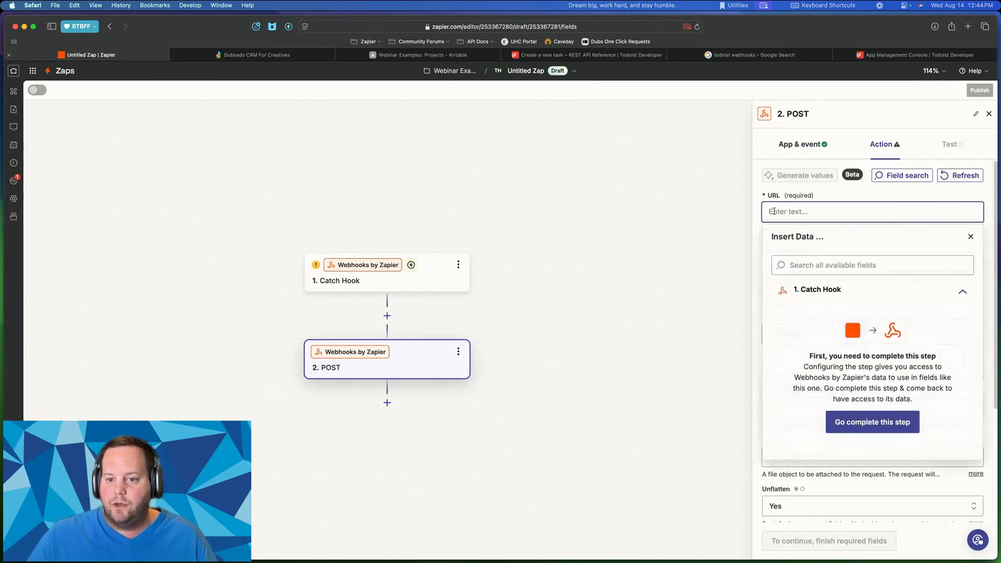
text(https://api.todoist.com/rest/v2/tasks)
click(852, 197)
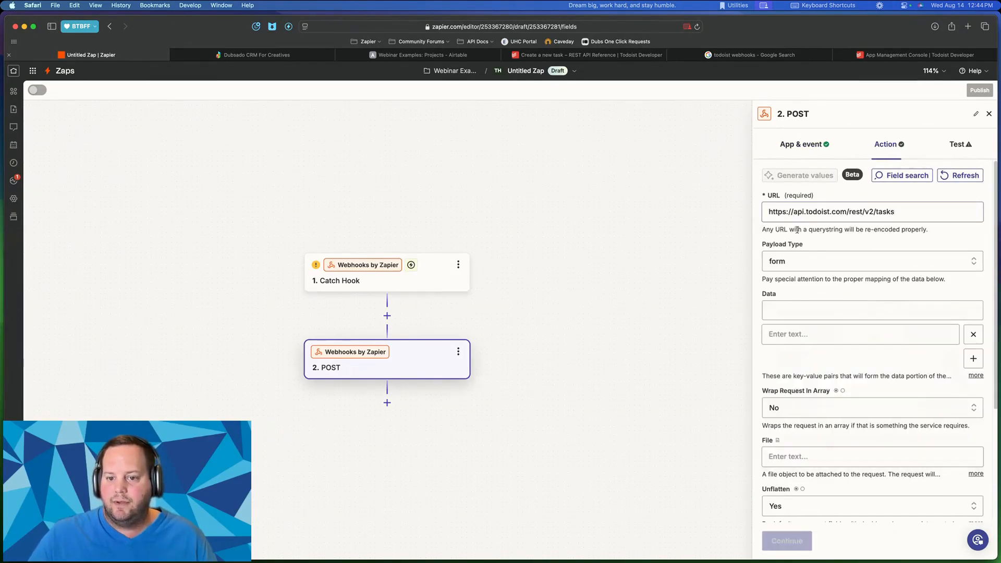
scroll(818, 219, down, 2)
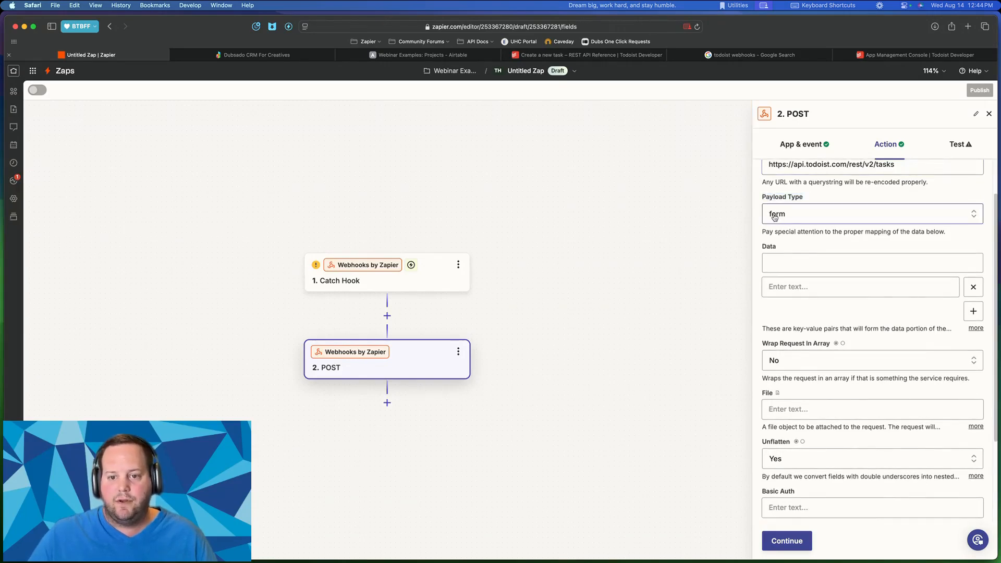
- Check the Payload Type options, leaving it set to form
click(774, 216)
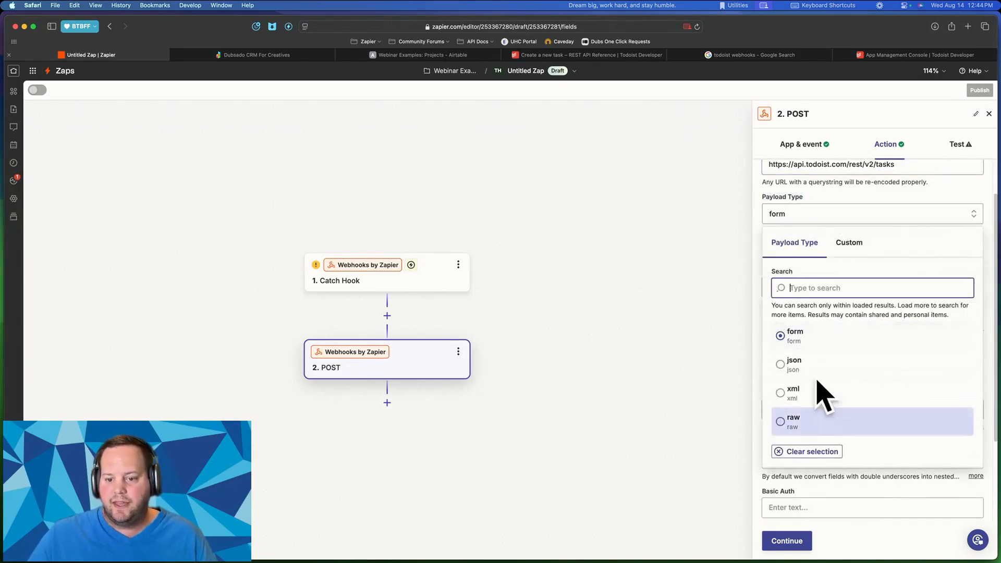
click(843, 196)
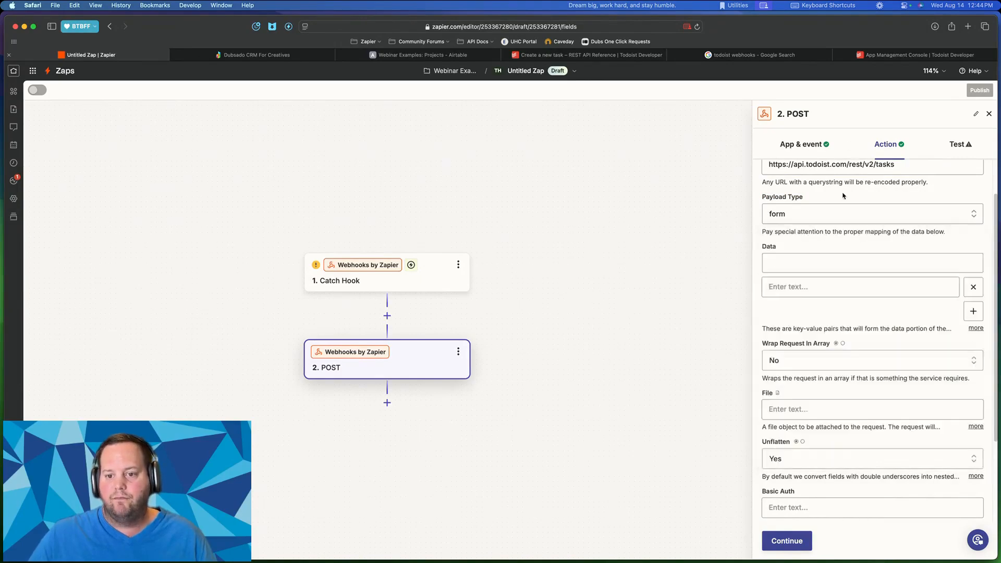
click(822, 217)
click(828, 201)
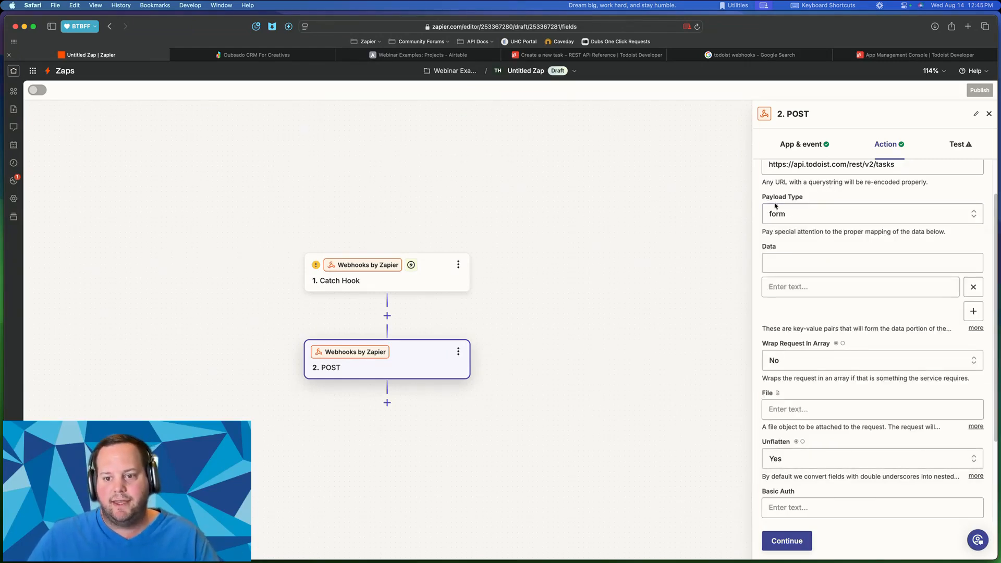
- Tile the Todoist API docs on the right and the Zap editor on the left
click(595, 55)
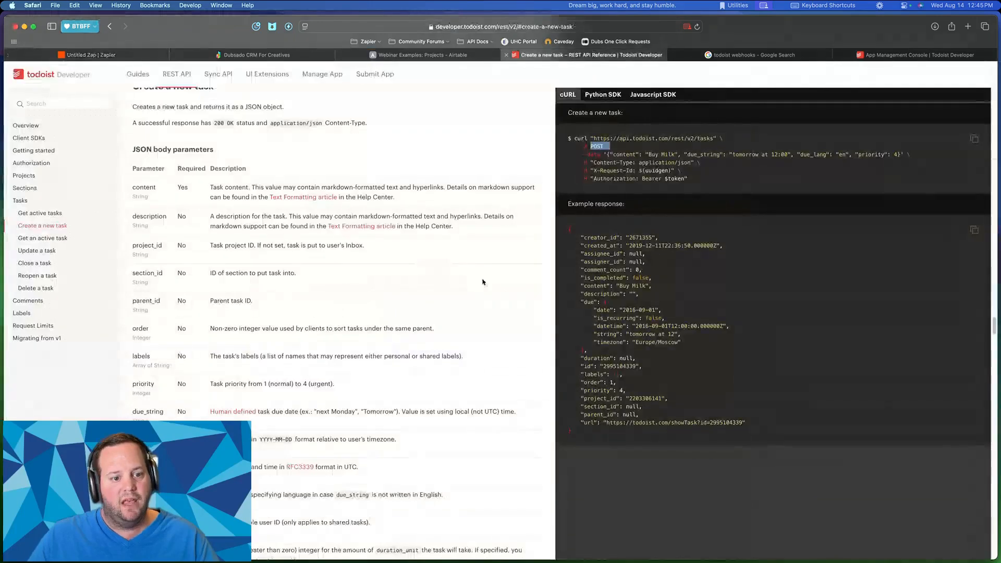
click(627, 248)
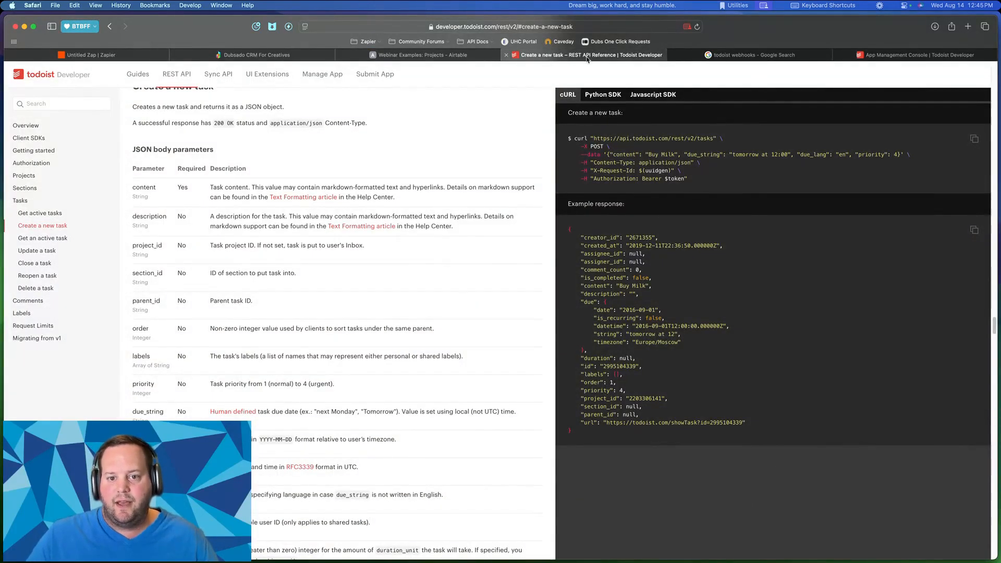
drag(588, 57, 709, 144)
key(ctrl+alt+Right)
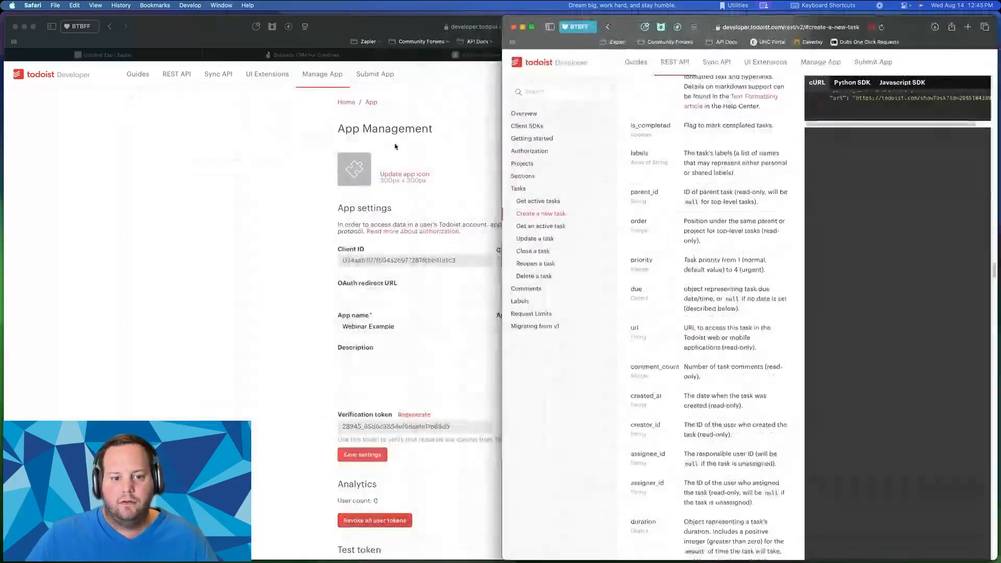
key(ctrl+alt+Left)
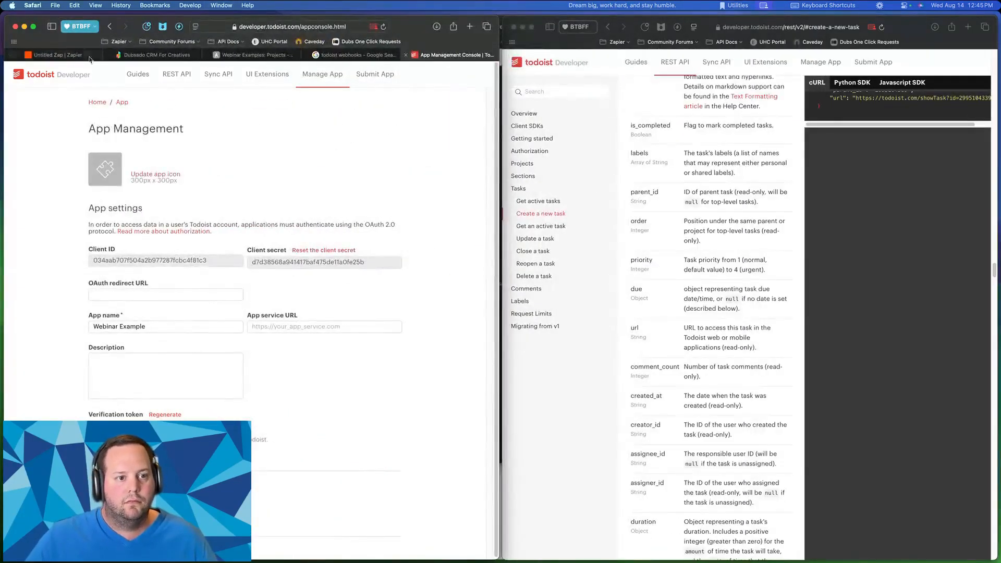
click(57, 55)
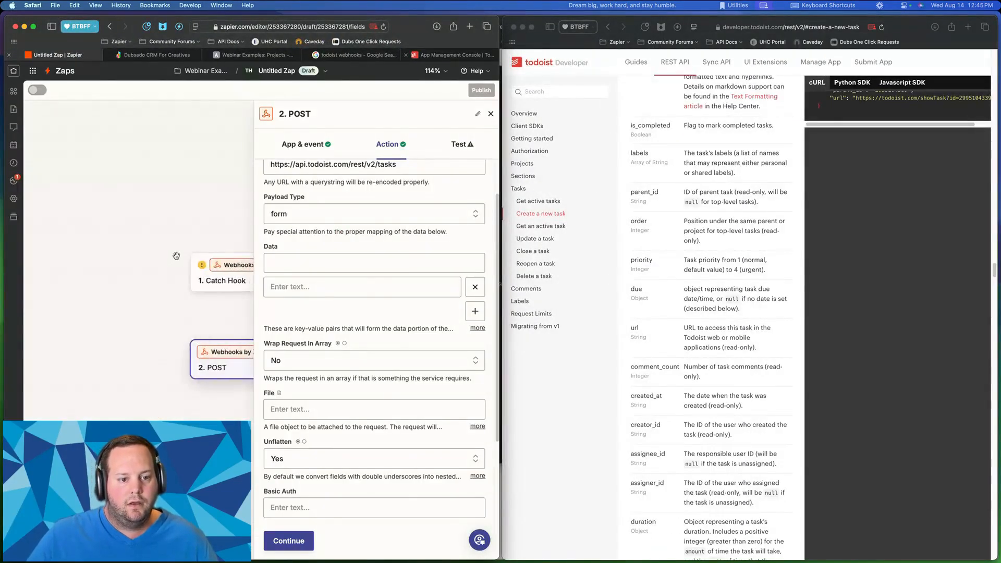
click(297, 259)
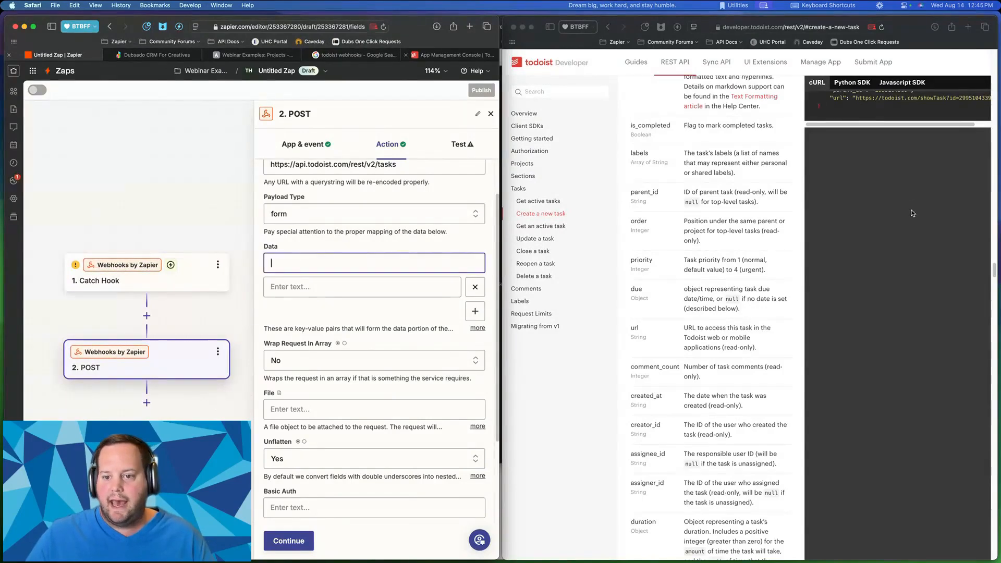
scroll(919, 213, up, 3)
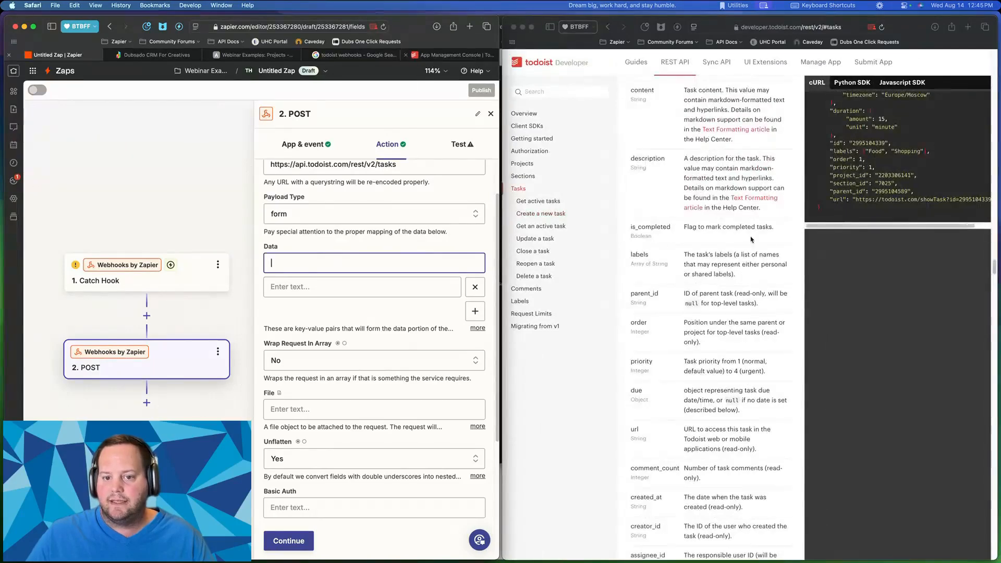
scroll(750, 239, up, 5)
- Open Tasks > Create a new task in the docs and highlight the content parameter
click(657, 138)
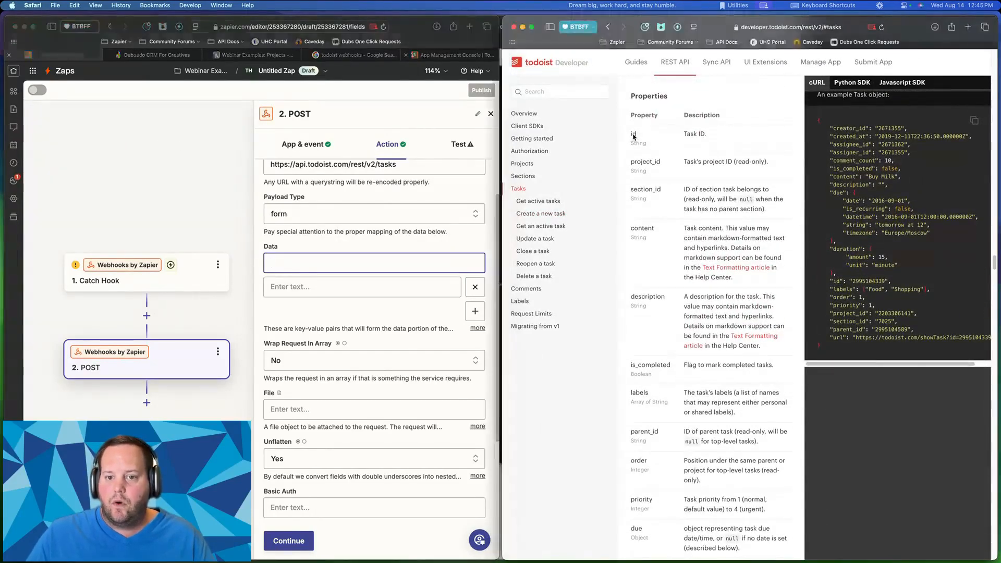
scroll(642, 145, up, 3)
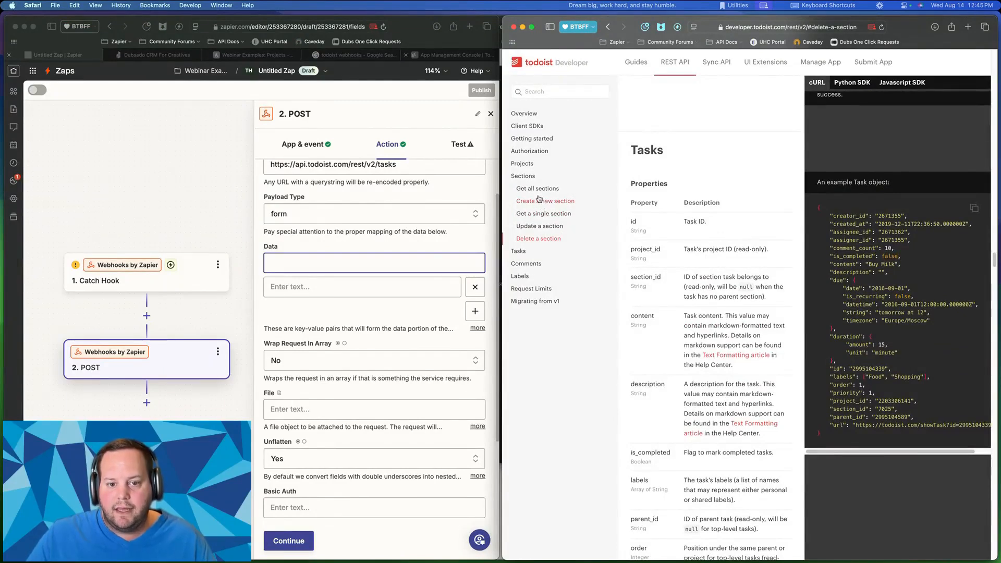
click(519, 252)
click(535, 214)
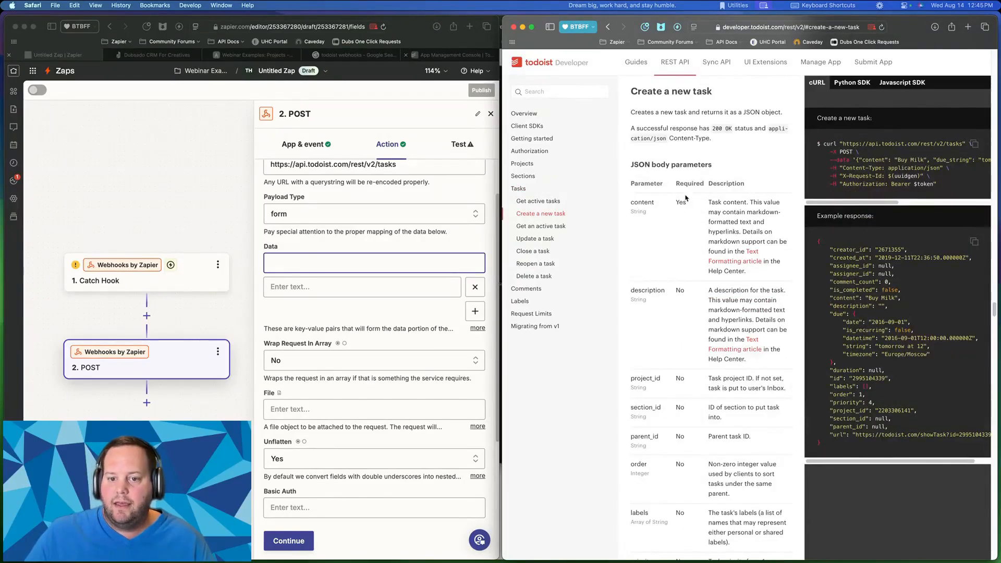
drag(631, 183, 704, 181)
click(703, 180)
drag(631, 202, 651, 202)
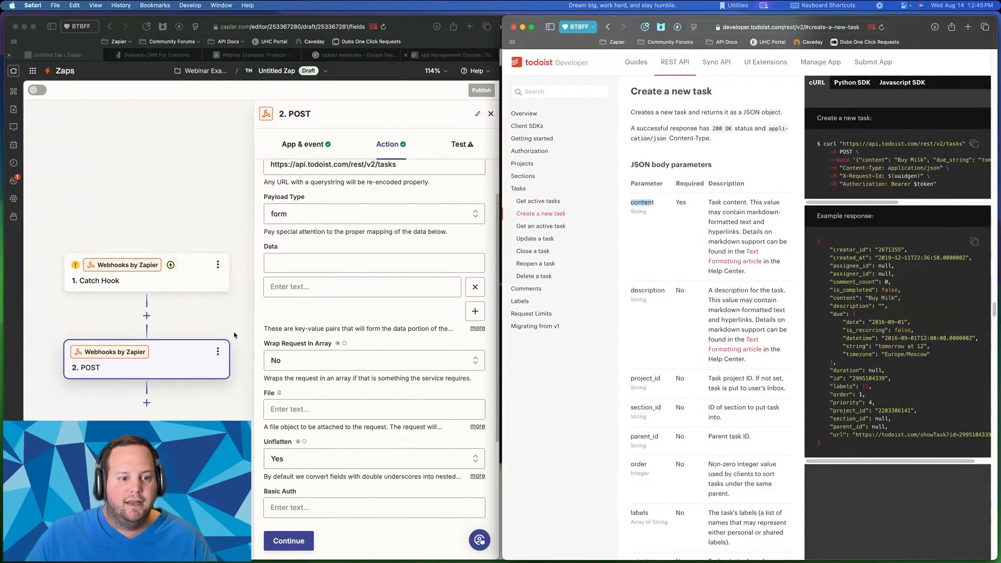
- Add a Data pair with key 'content' and value "I'm a new subtask."
click(292, 263)
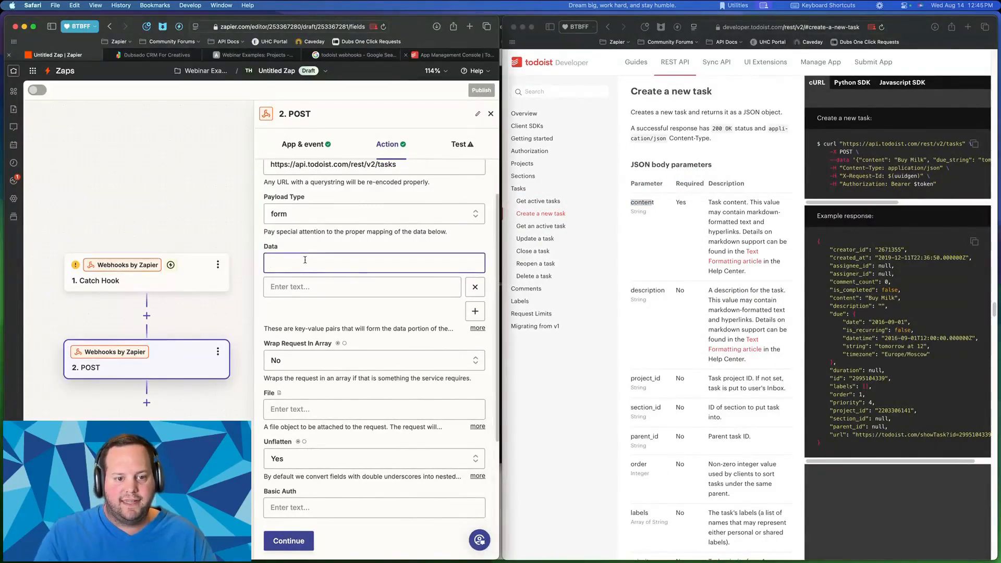
text(contaent)
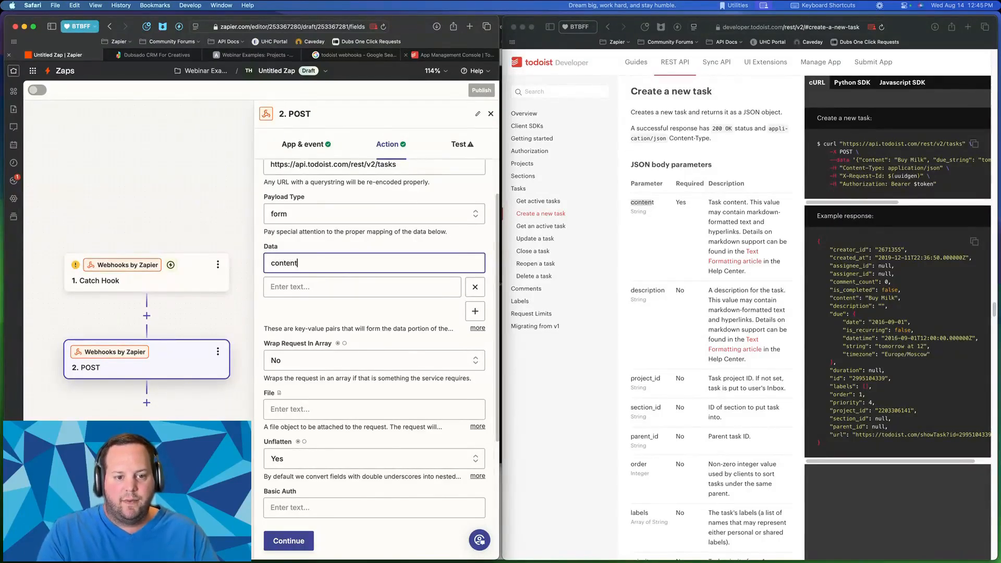
drag(271, 265, 309, 265)
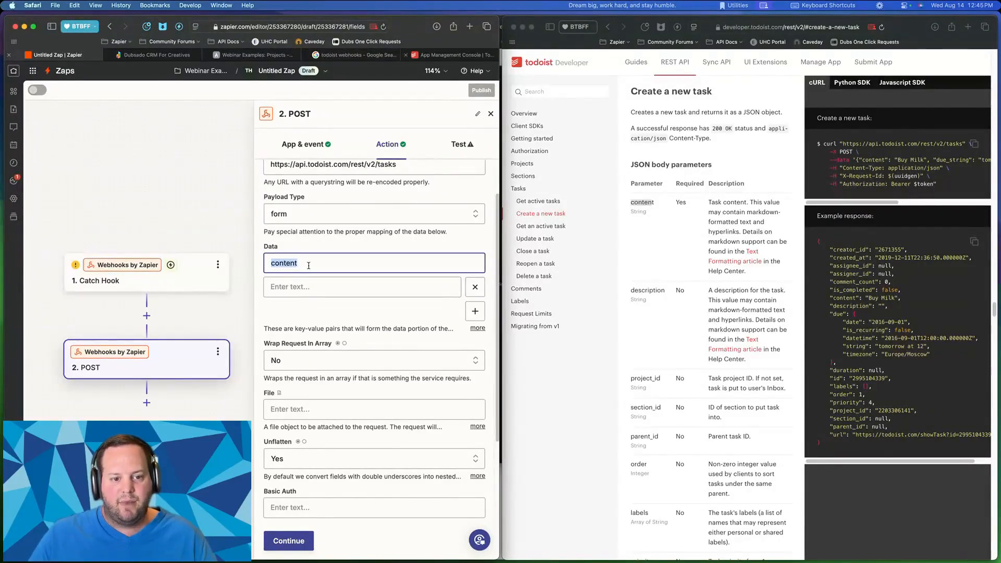
click(388, 286)
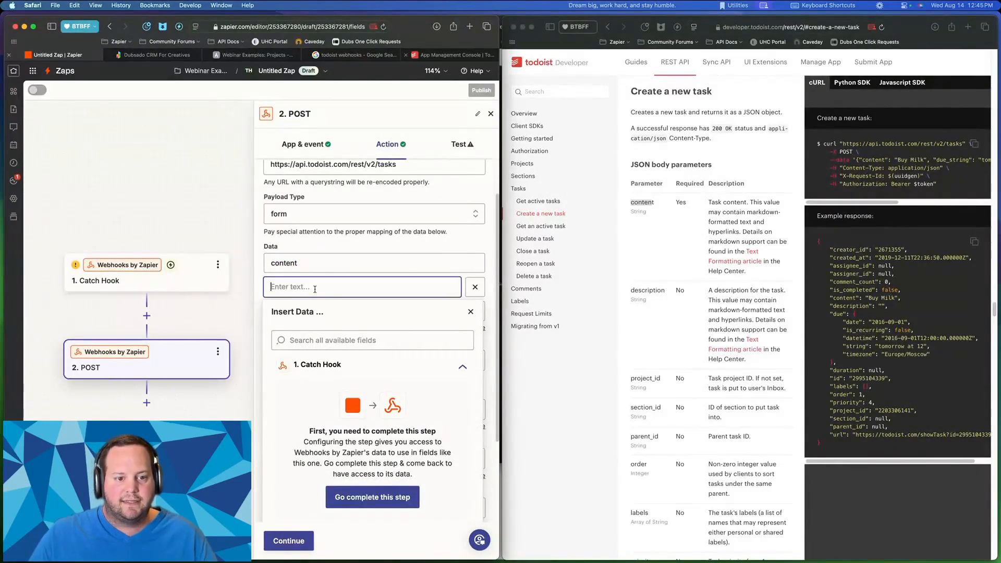
text(I'm a )
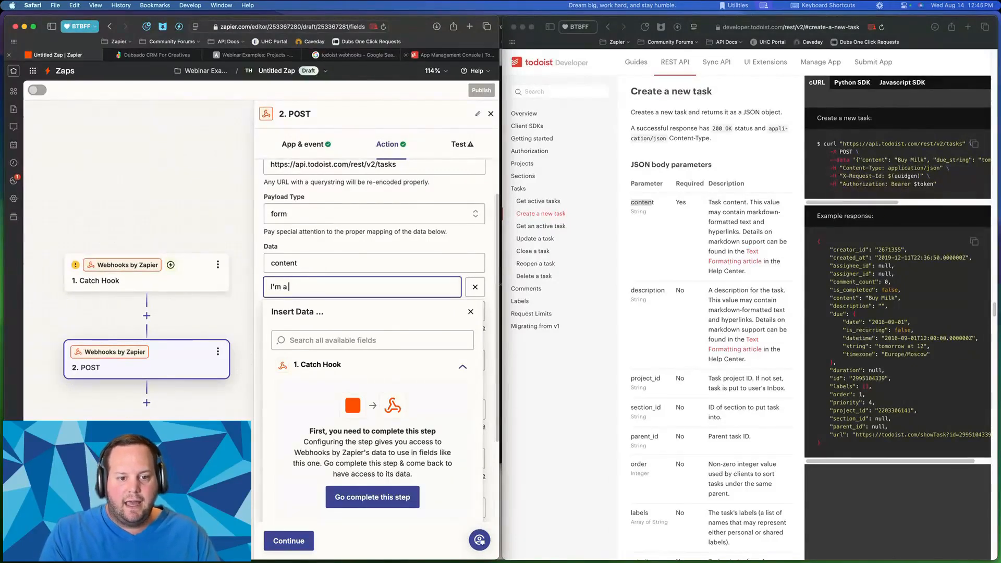
text(new sub)
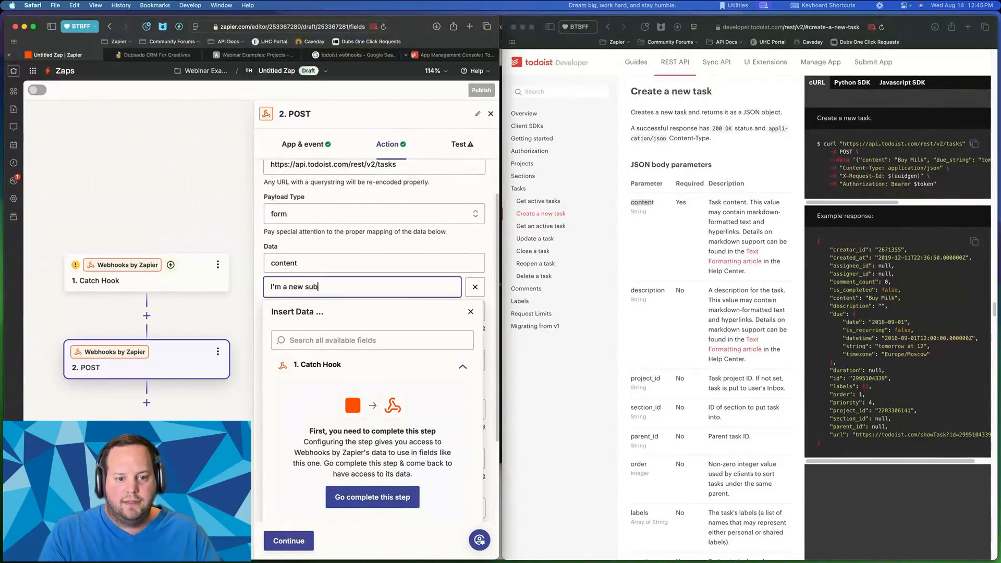
text(task.)
click(337, 248)
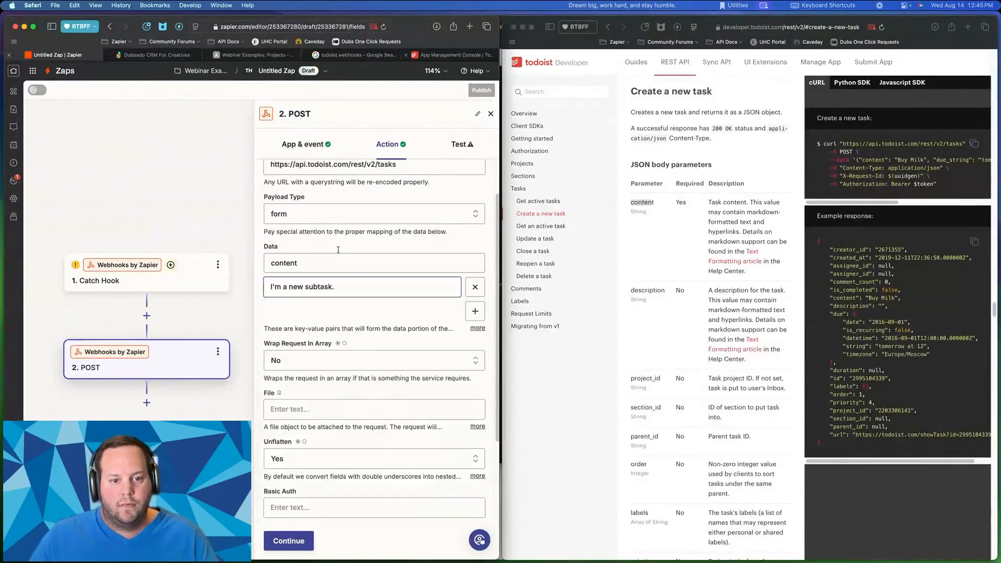
- Add a 'description' Data pair reading "This is a subtask created by a Zapier webhook!"
click(475, 311)
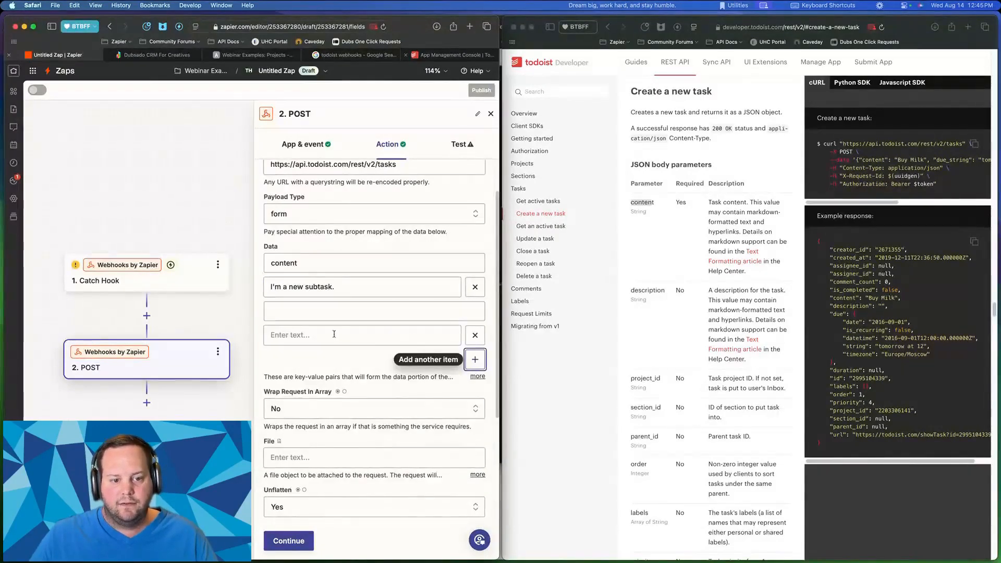
scroll(708, 322, down, 4)
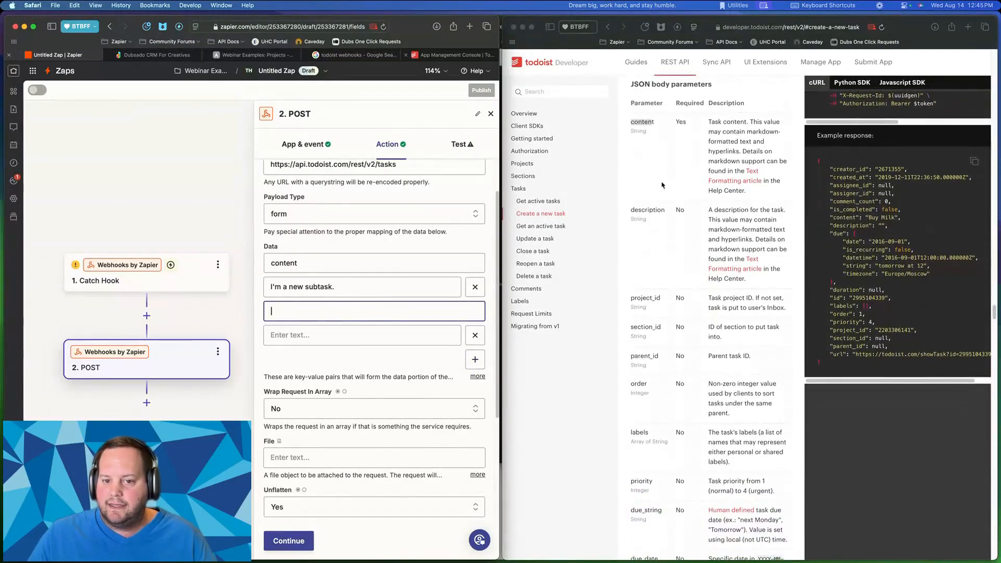
click(637, 211)
click(331, 319)
text(description)
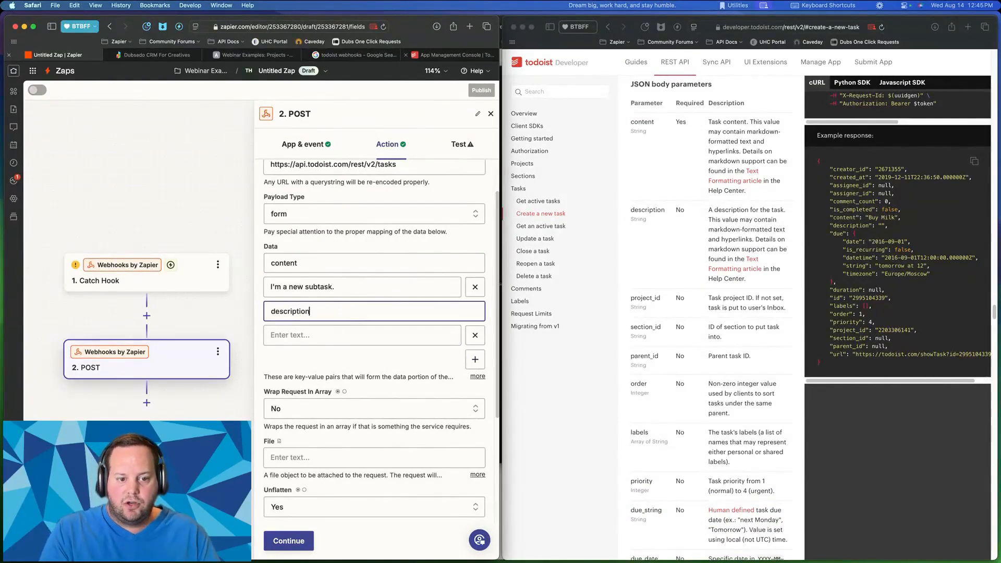
click(333, 328)
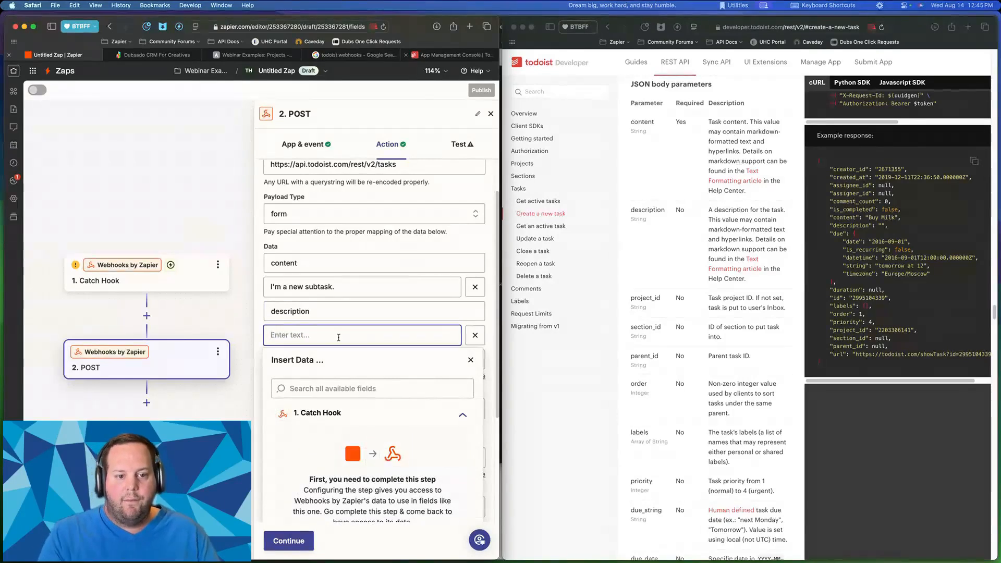
text(TH)
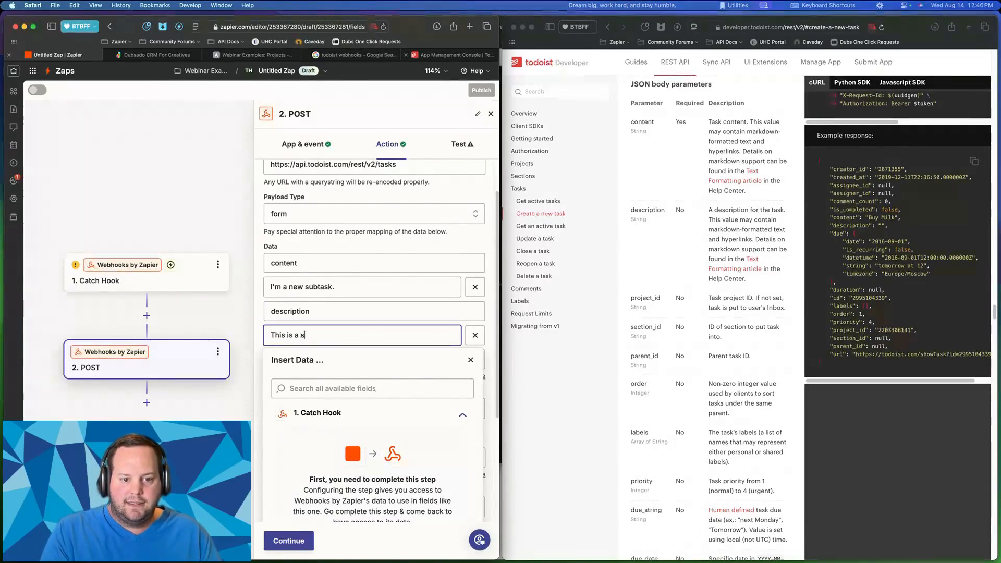
text(is is a subtask creat)
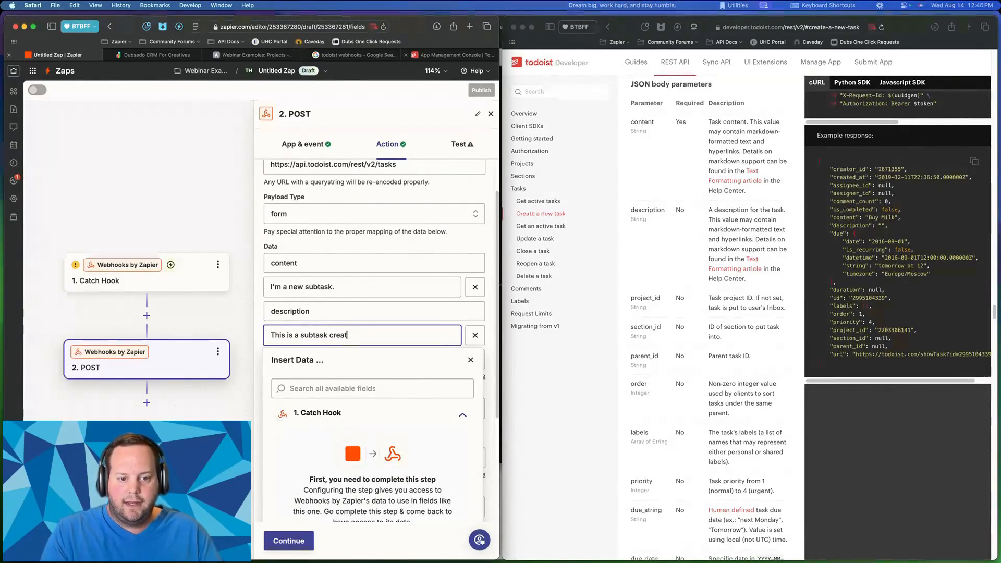
text(ed by a Zapier )
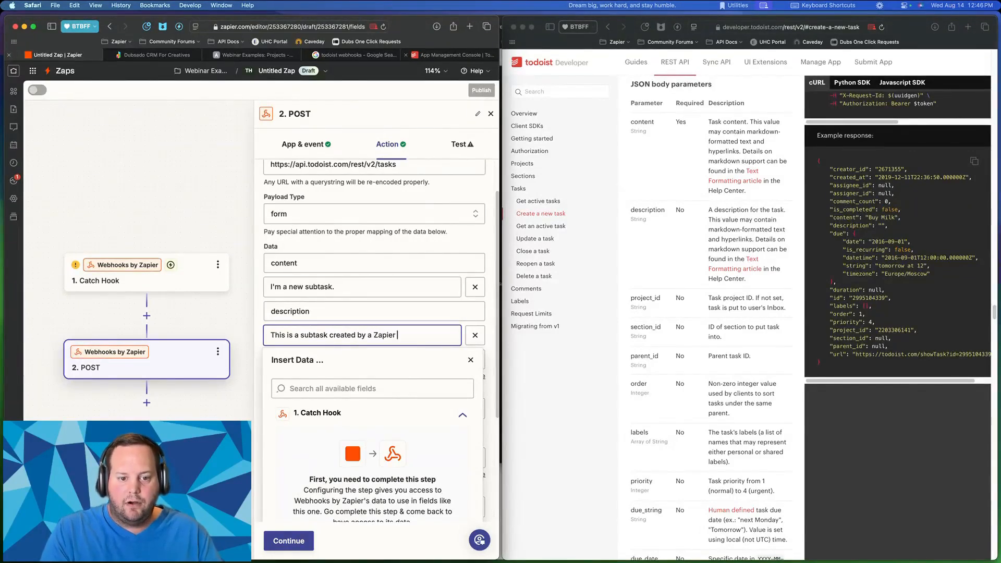
text(web hook)
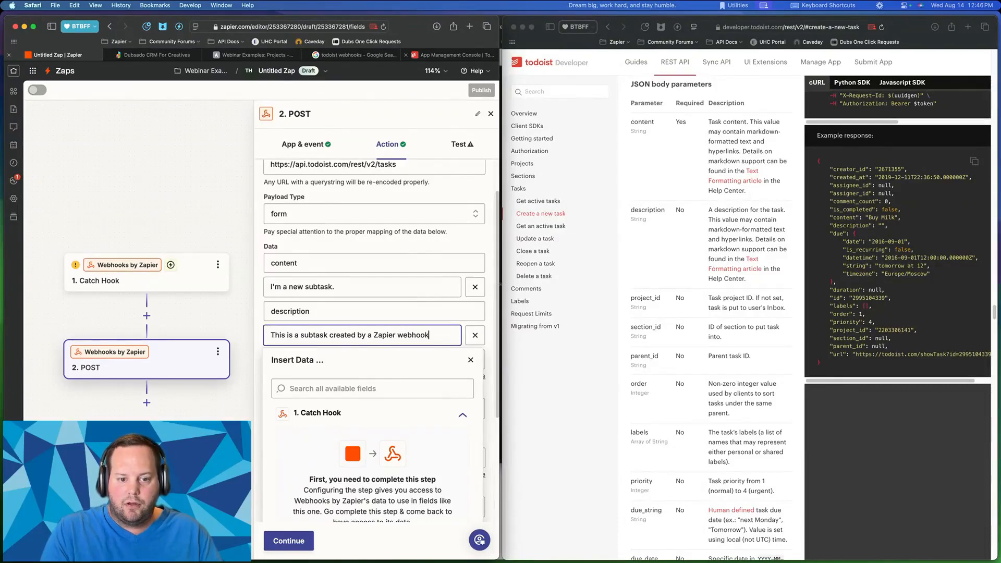
text(!)
click(404, 303)
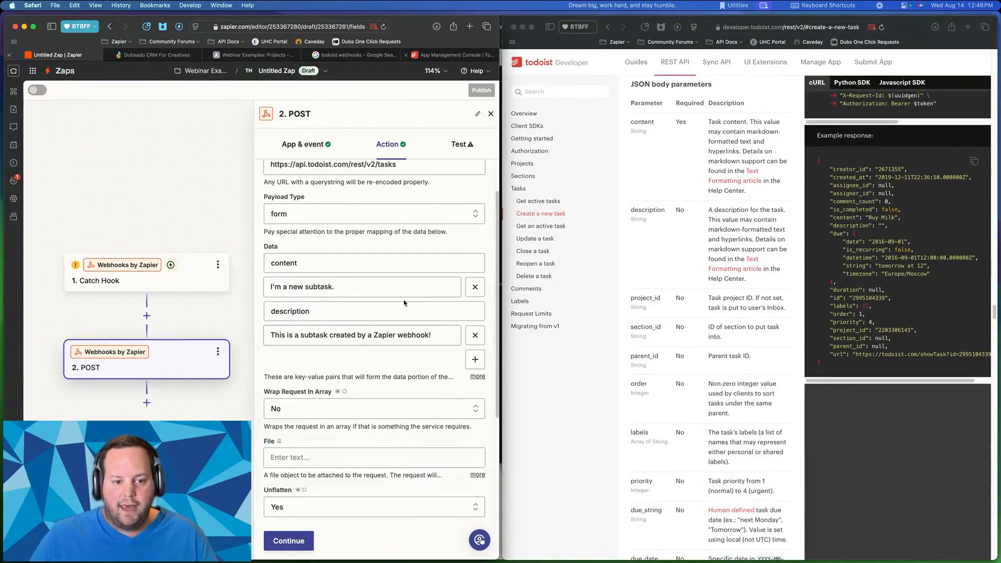
scroll(404, 303, down, 3)
- Add a third Data row and look up the parent_id parameter in the Todoist API docs
click(475, 290)
click(359, 297)
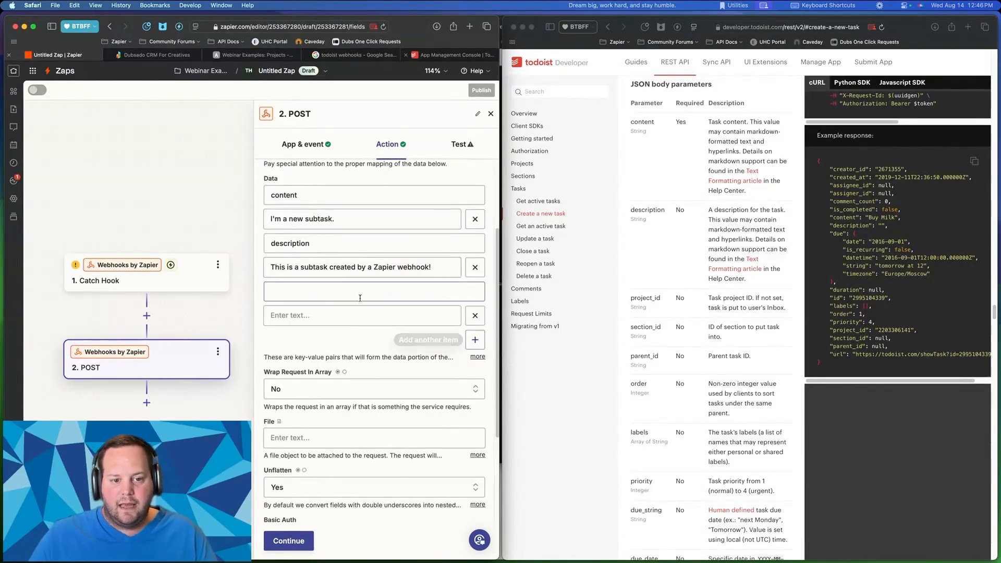
scroll(699, 356, down, 5)
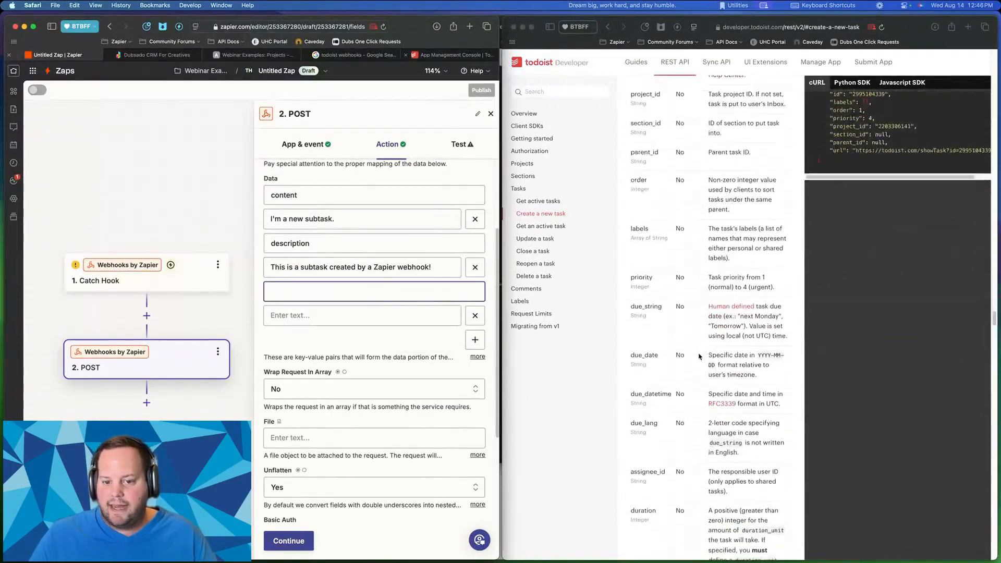
scroll(699, 357, down, 1)
click(638, 134)
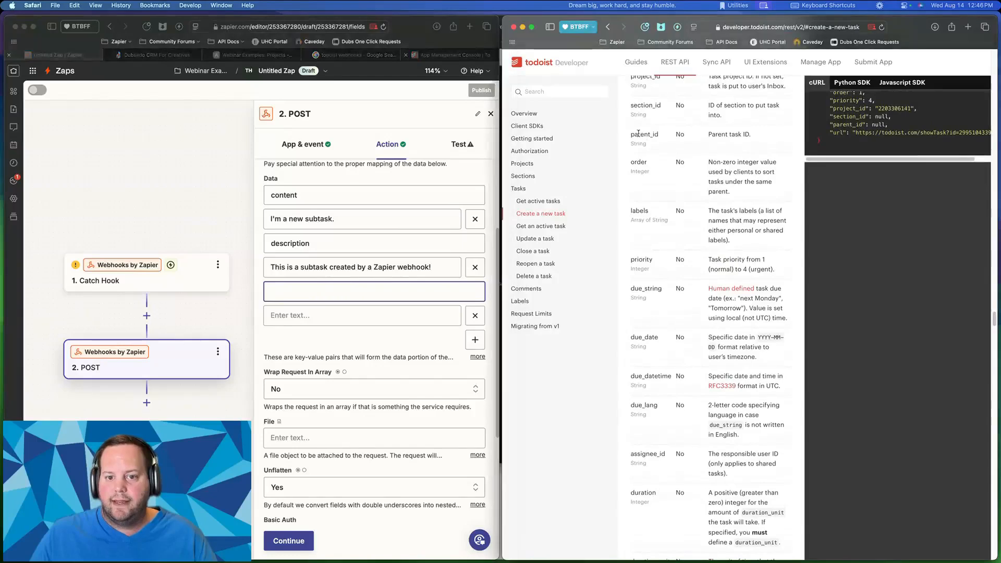
drag(631, 134, 719, 135)
click(755, 135)
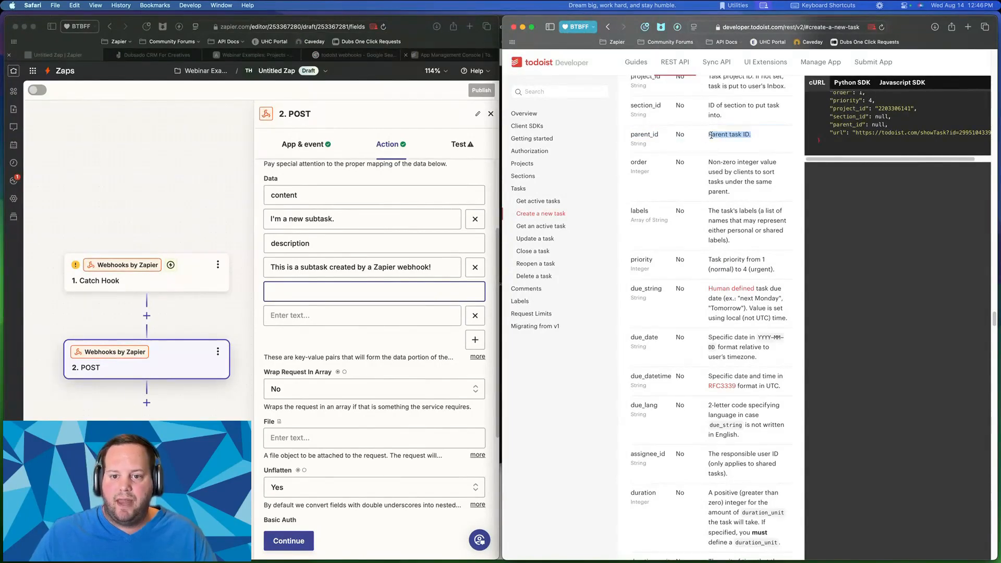
click(711, 135)
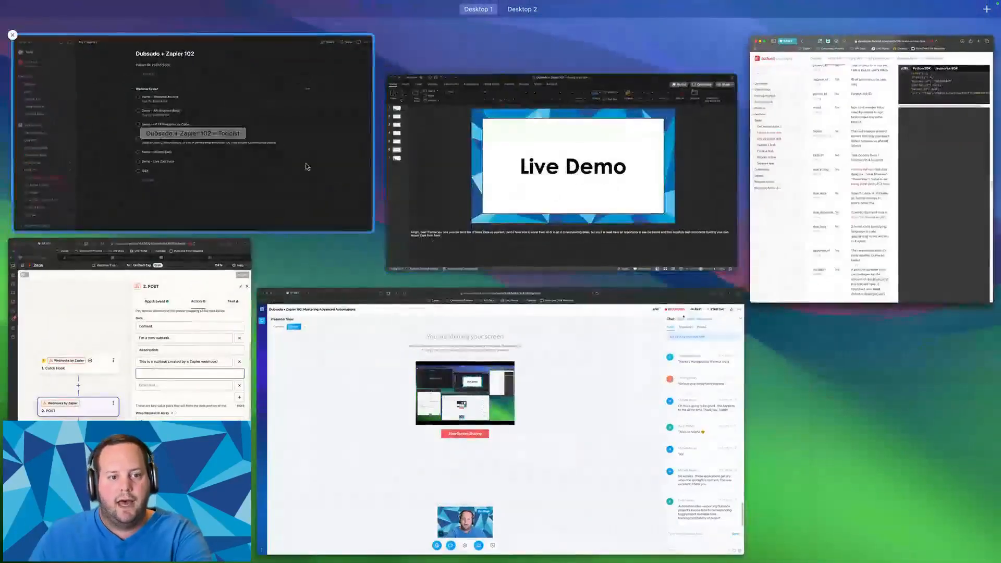
- Copy the Demo - Webhook Actions task's ID from its description in Todoist
click(306, 163)
click(352, 204)
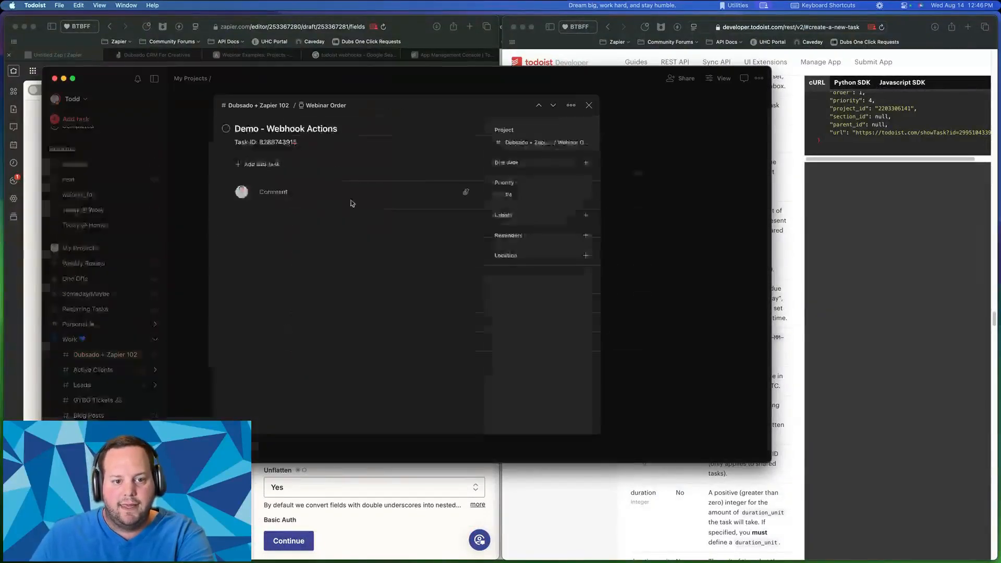
click(274, 140)
mouse_move(261, 149)
mouse_down()
mouse_move(306, 149)
mouse_move(263, 149)
mouse_up()
click(292, 150)
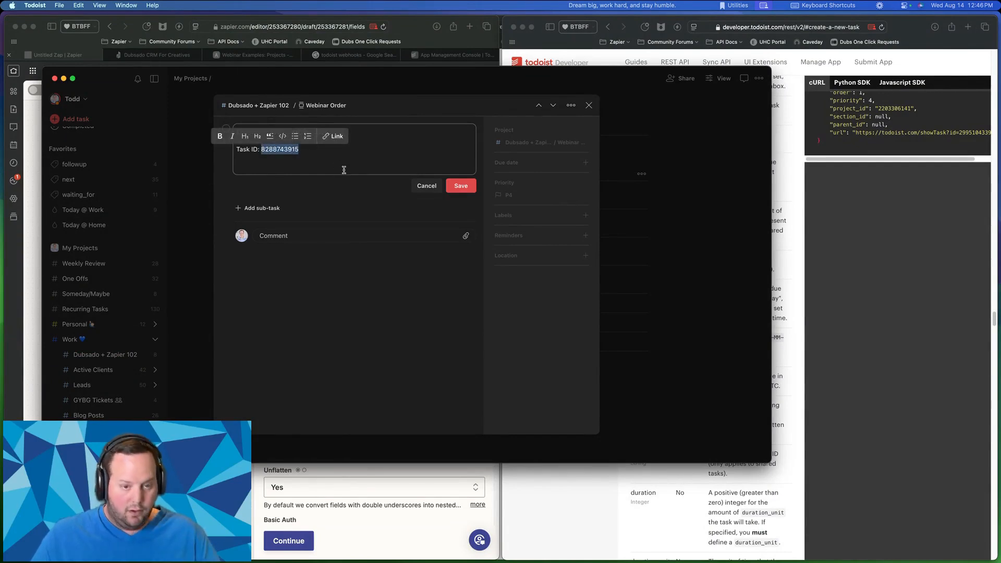
- Enter 'parent_id' as the new Data key in the POST step
key(super+Tab)
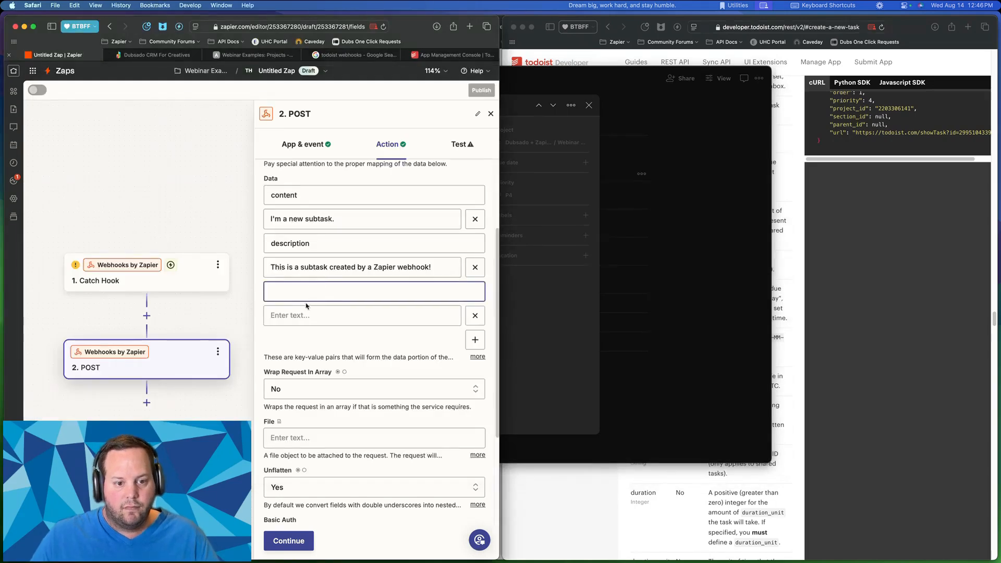
text(par)
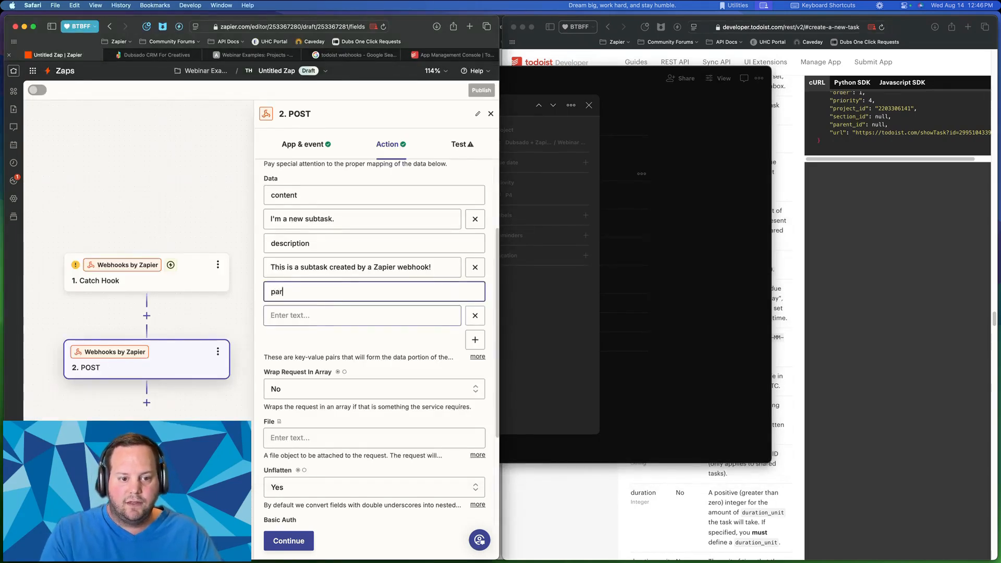
text(ent_id)
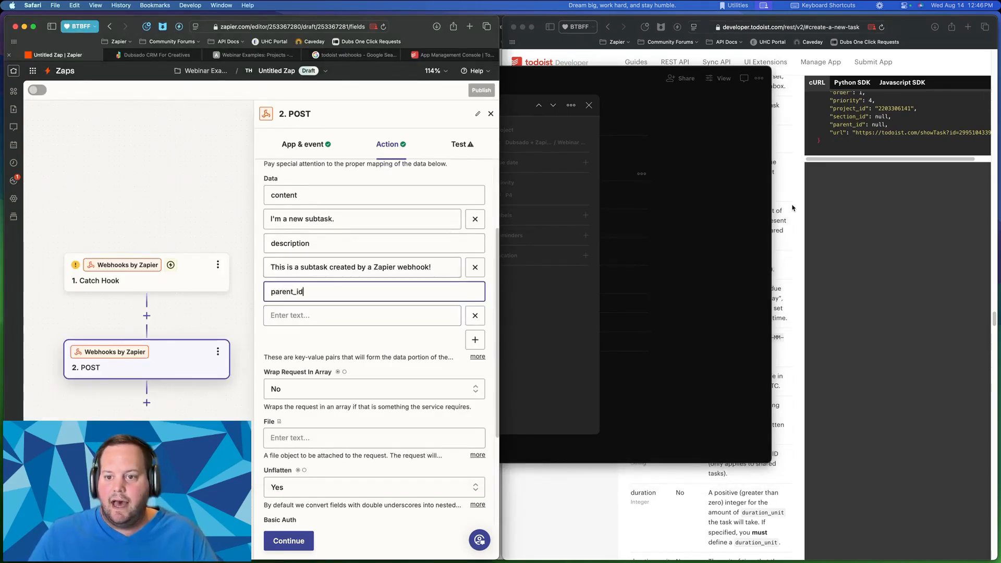
key(super+grave)
click(293, 292)
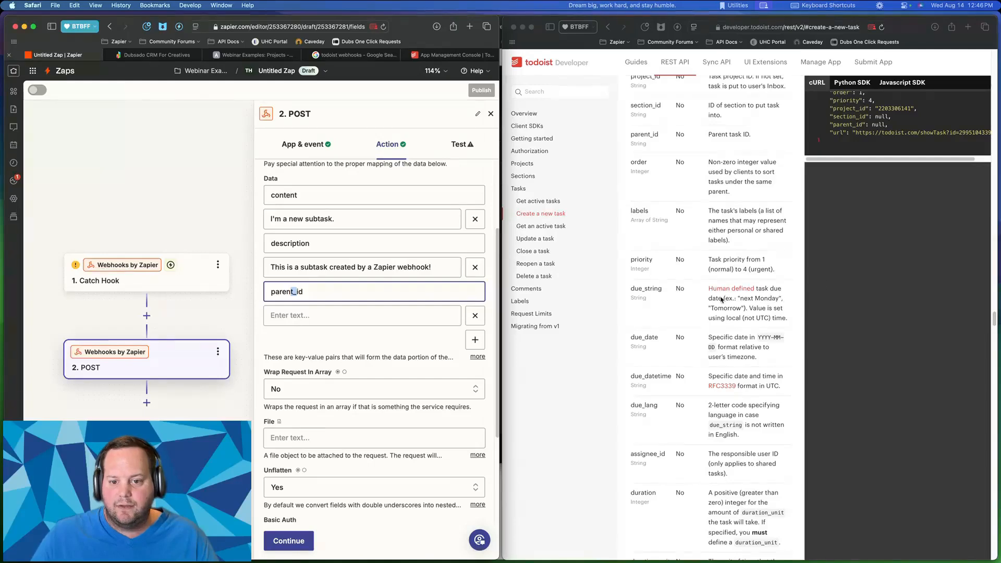
drag(271, 292, 329, 289)
click(328, 295)
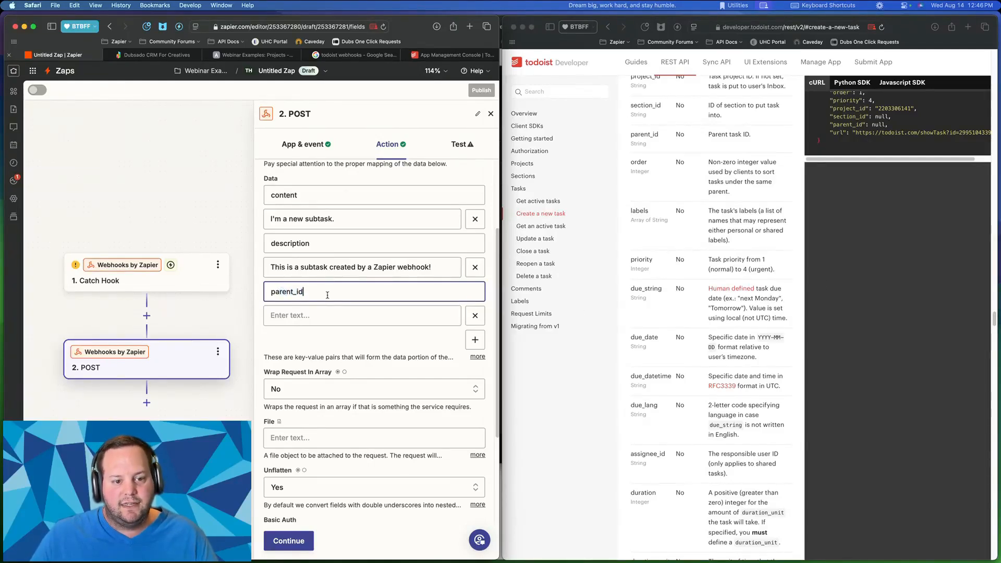
click(674, 286)
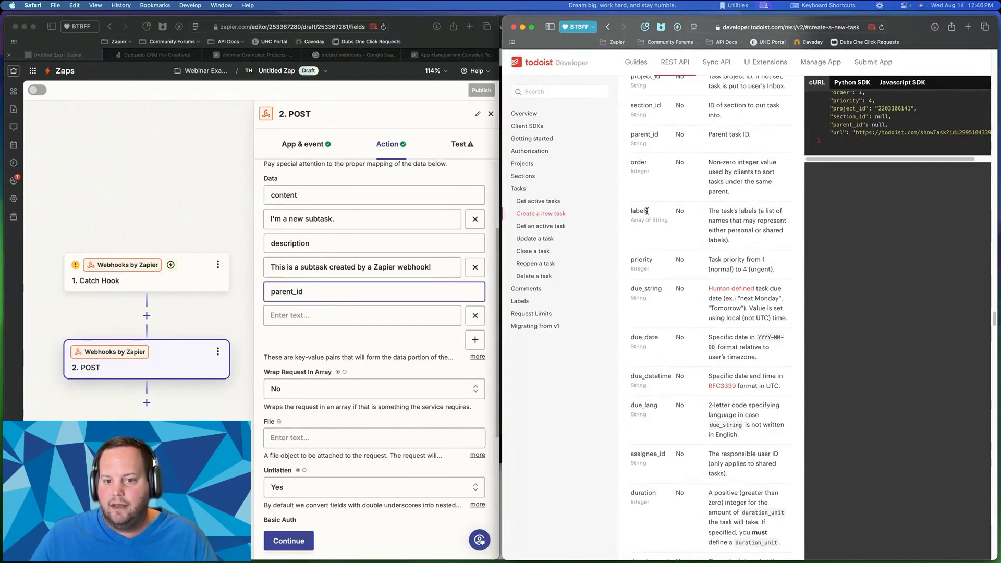
drag(646, 211, 646, 386)
scroll(646, 213, up, 3)
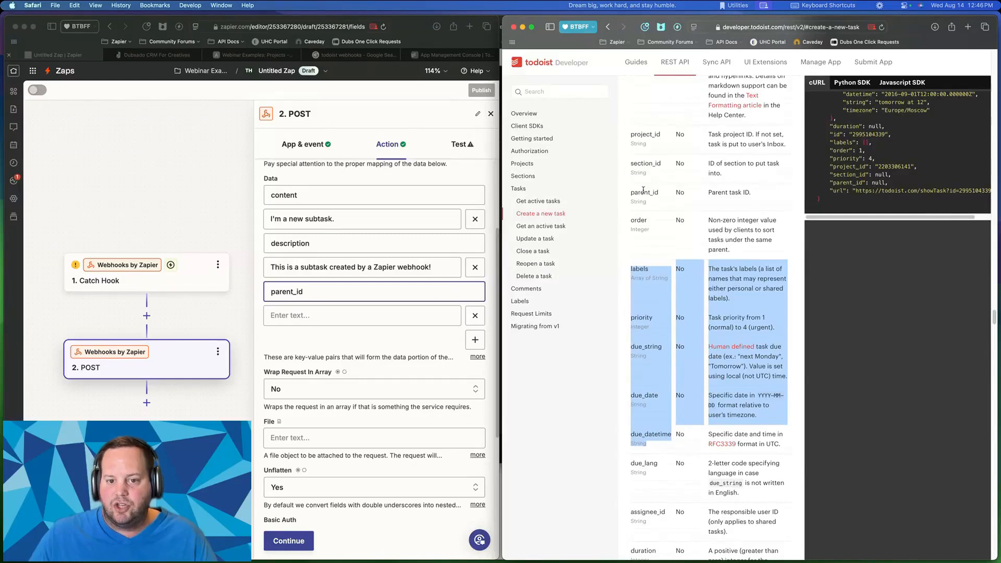
click(643, 191)
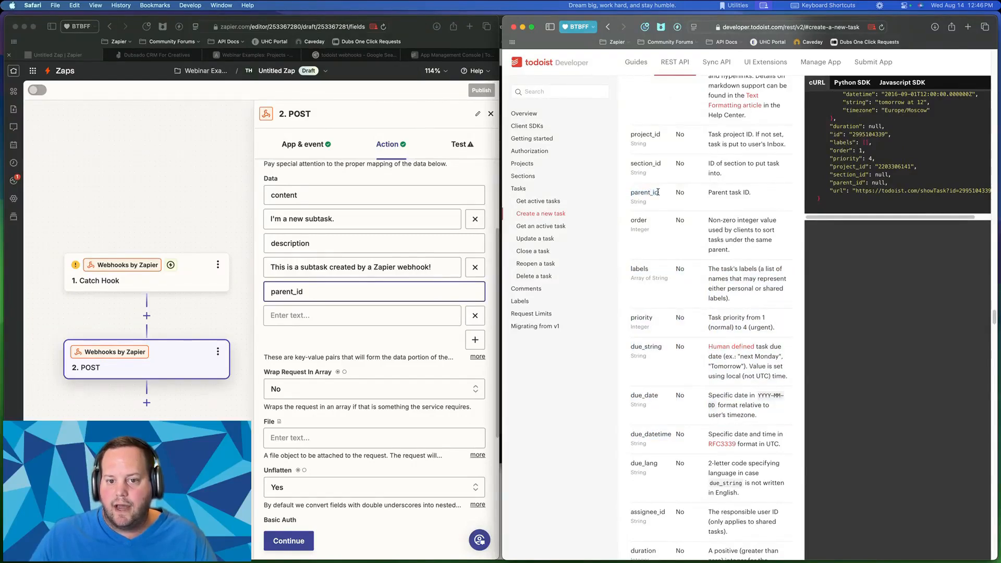
click(311, 316)
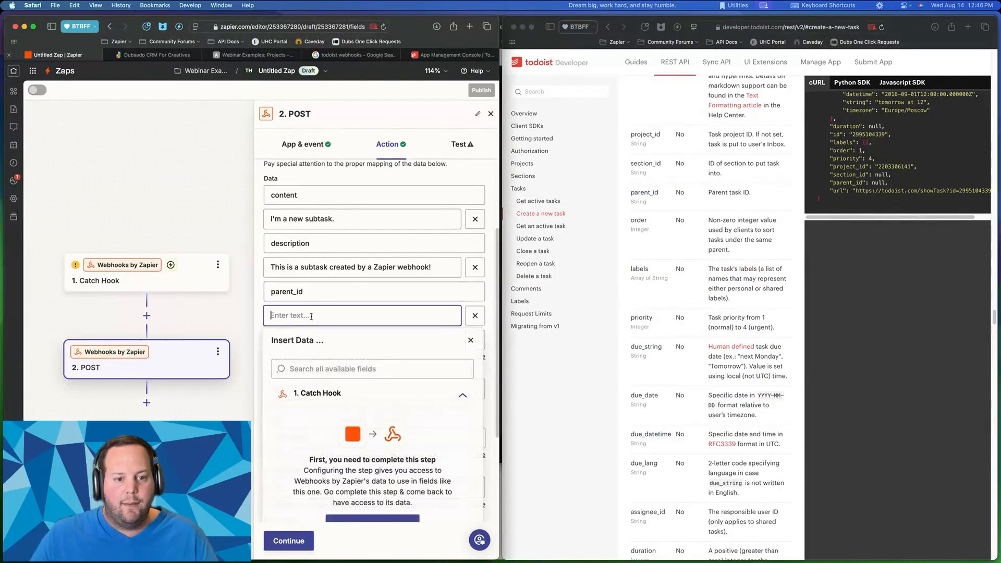
key(super+v)
click(278, 305)
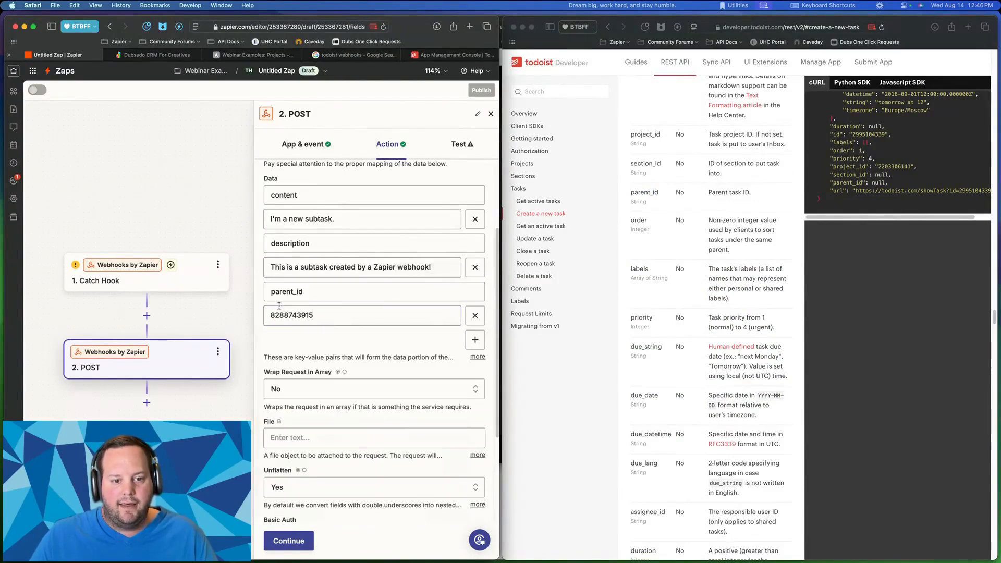
- Check the Authorization header line in the Todoist docs code sample
scroll(313, 312, down, 1)
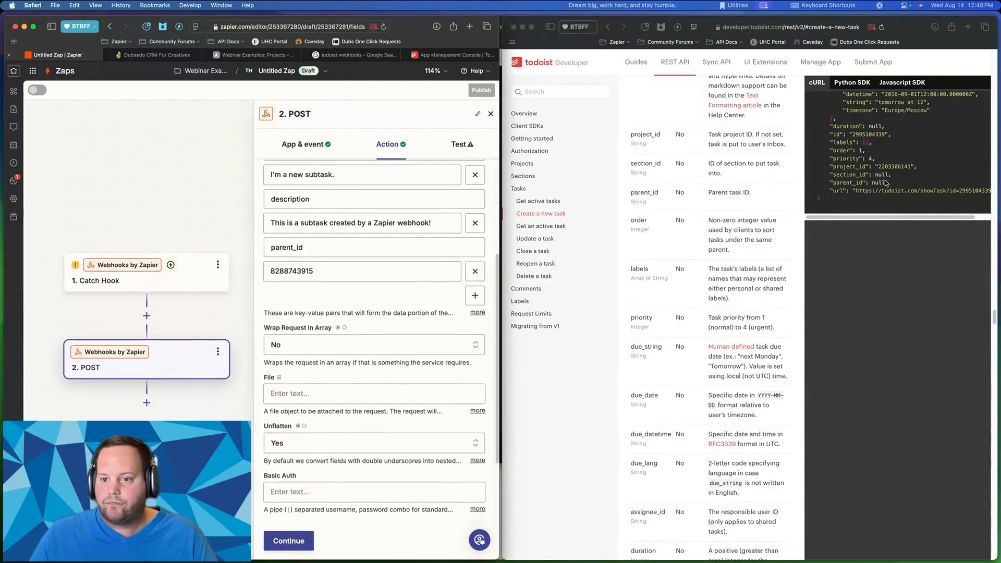
scroll(886, 182, up, 10)
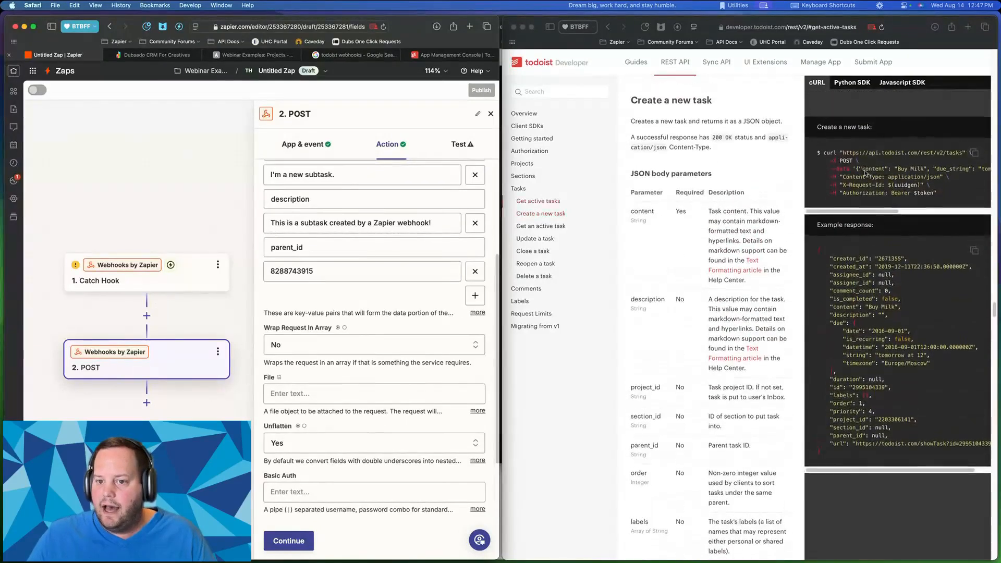
click(865, 173)
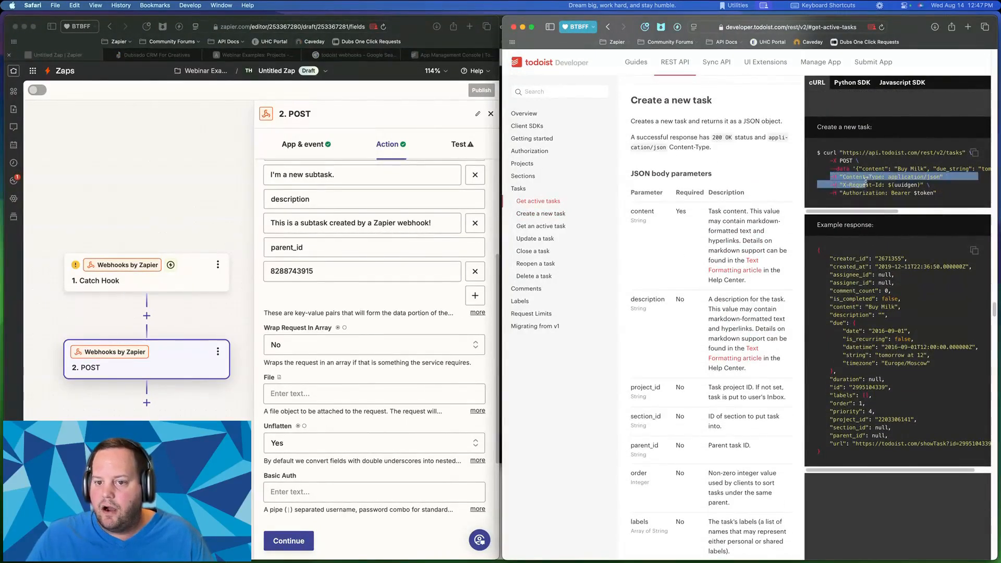
scroll(845, 180, up, 5)
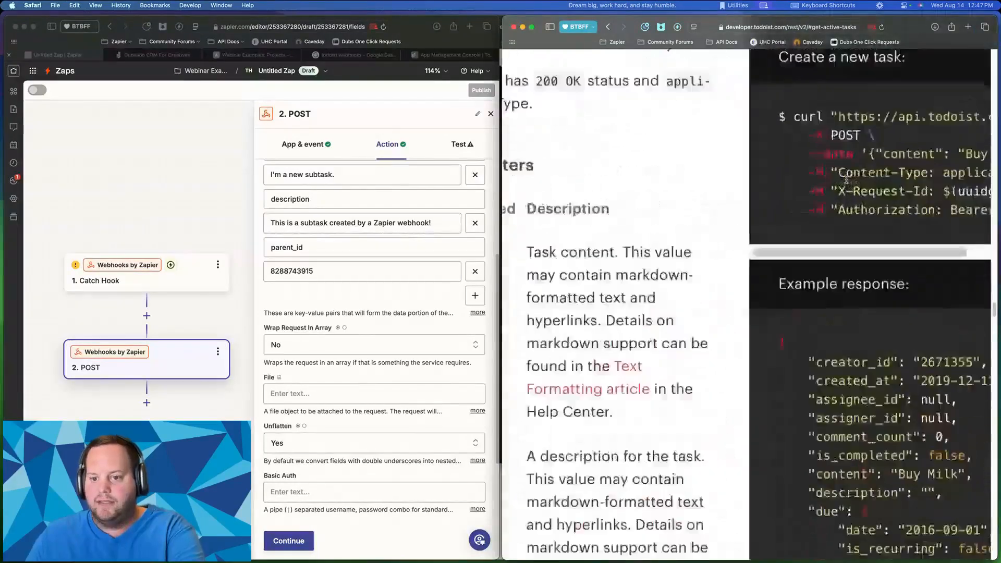
scroll(848, 182, left, 10)
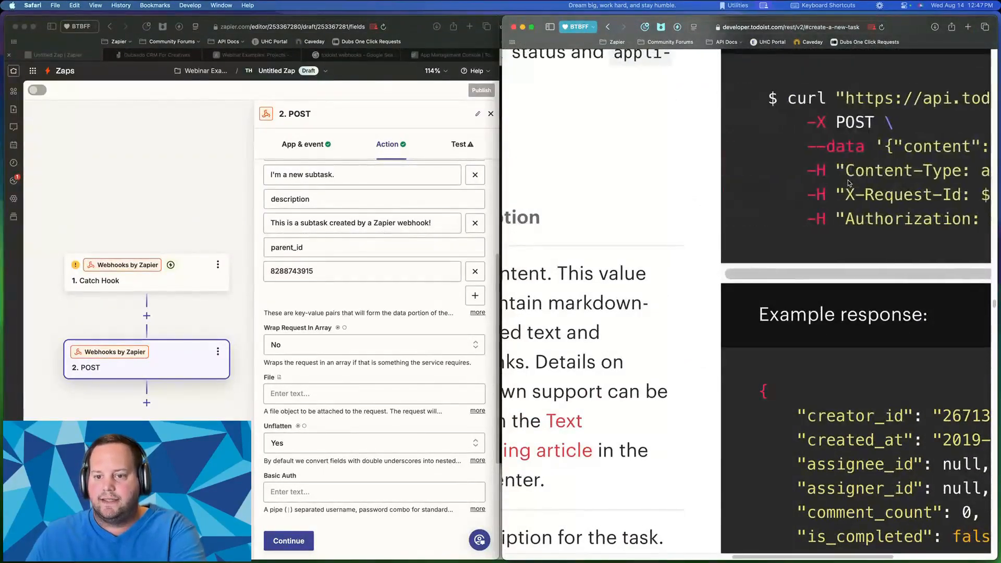
drag(807, 172, 816, 173)
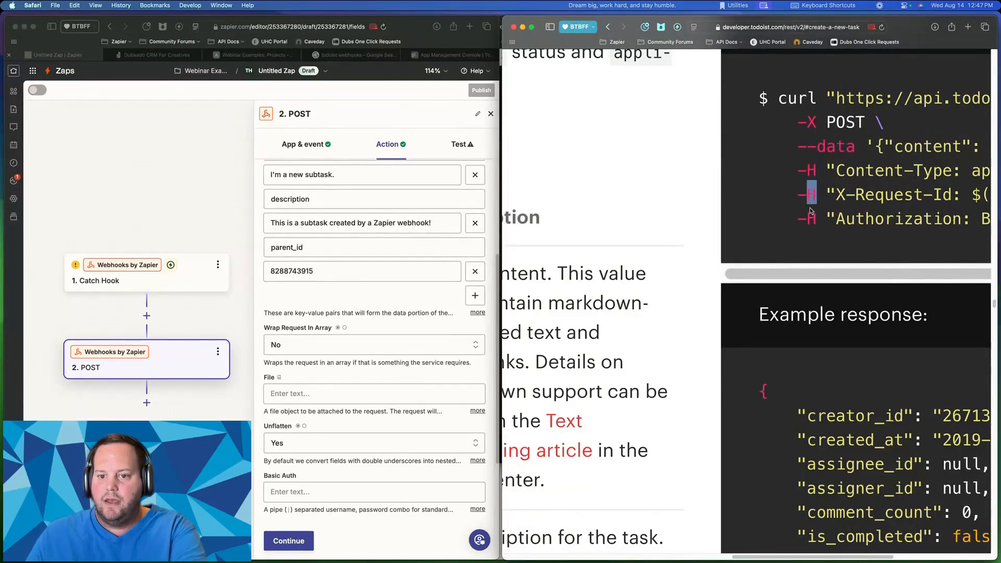
drag(808, 219, 825, 215)
scroll(423, 266, down, 4)
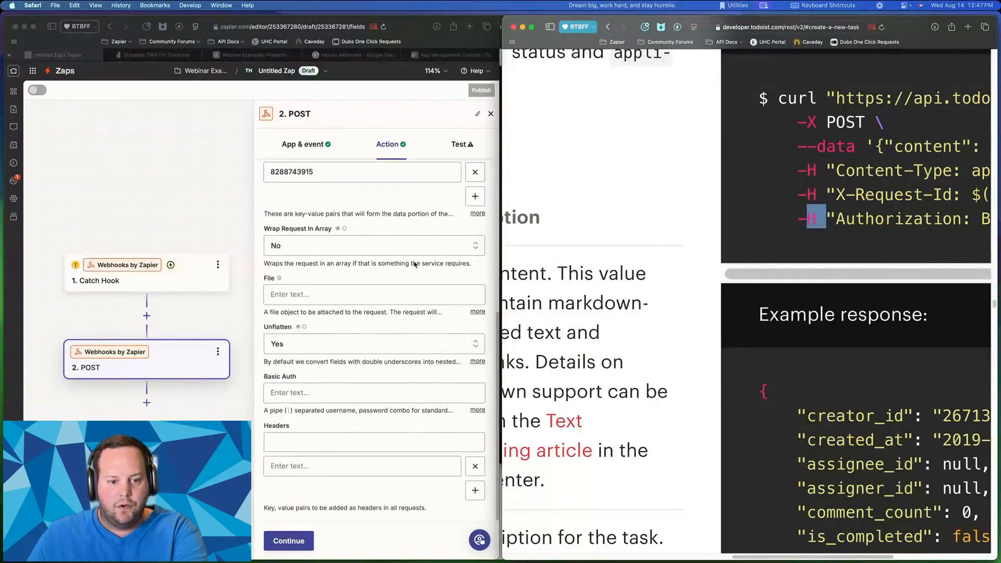
- Add a Content-Type header with value application/json
click(304, 443)
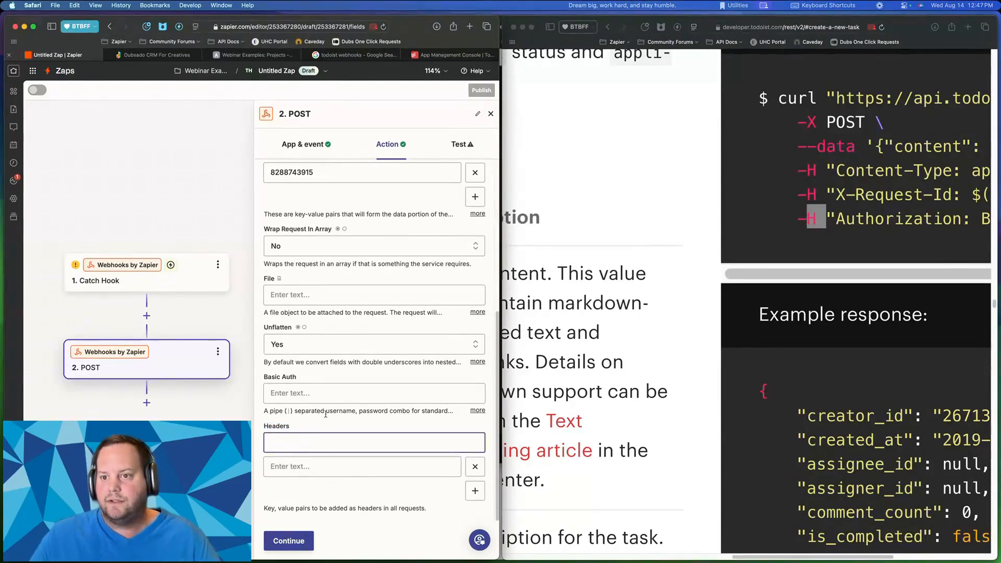
text(Con)
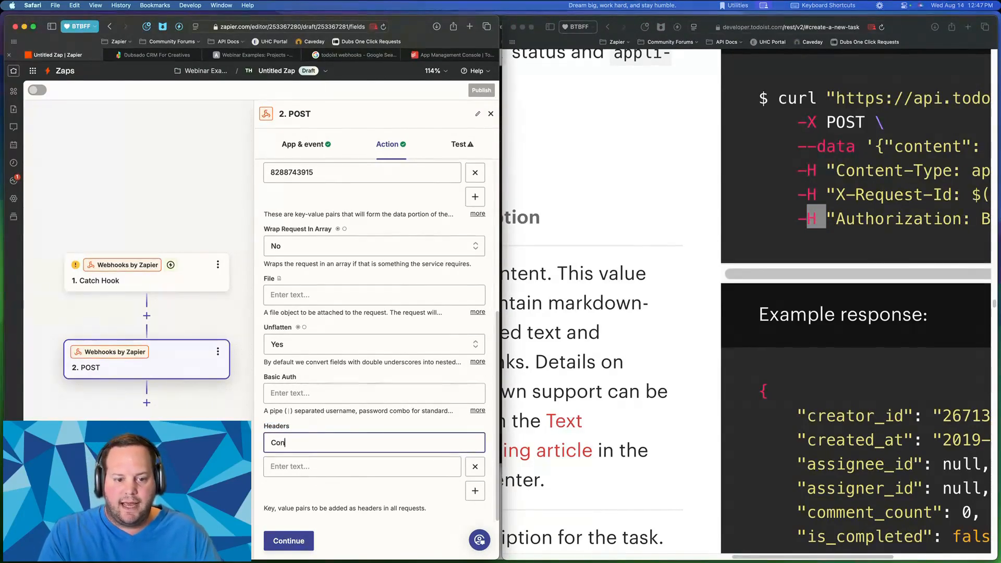
text(tent-Type)
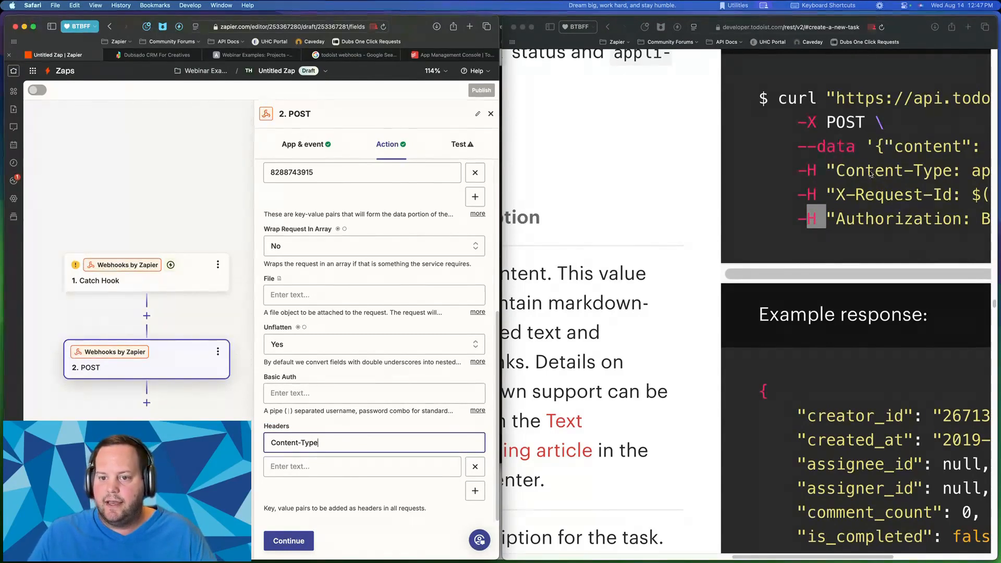
scroll(837, 171, right, 5)
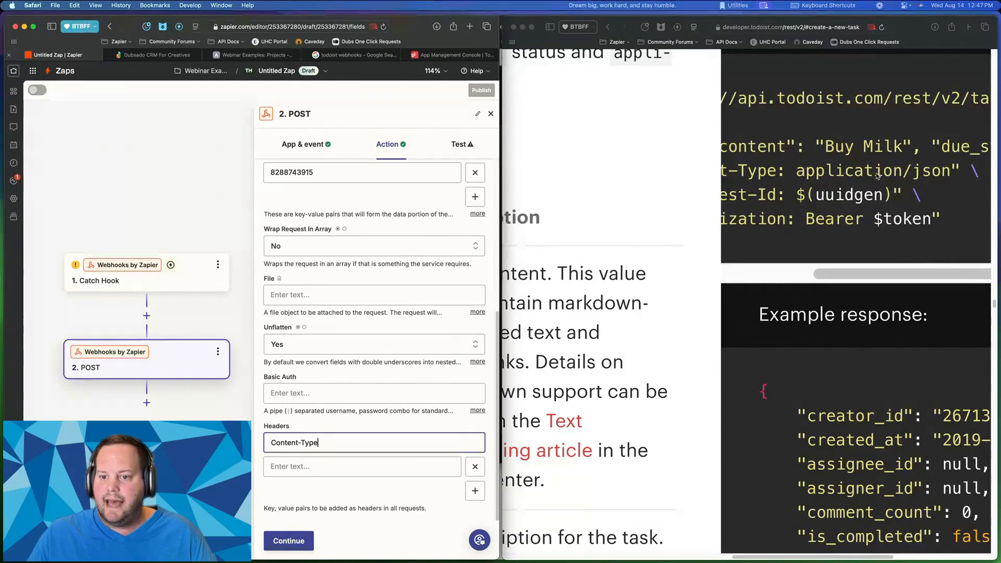
key(Tab)
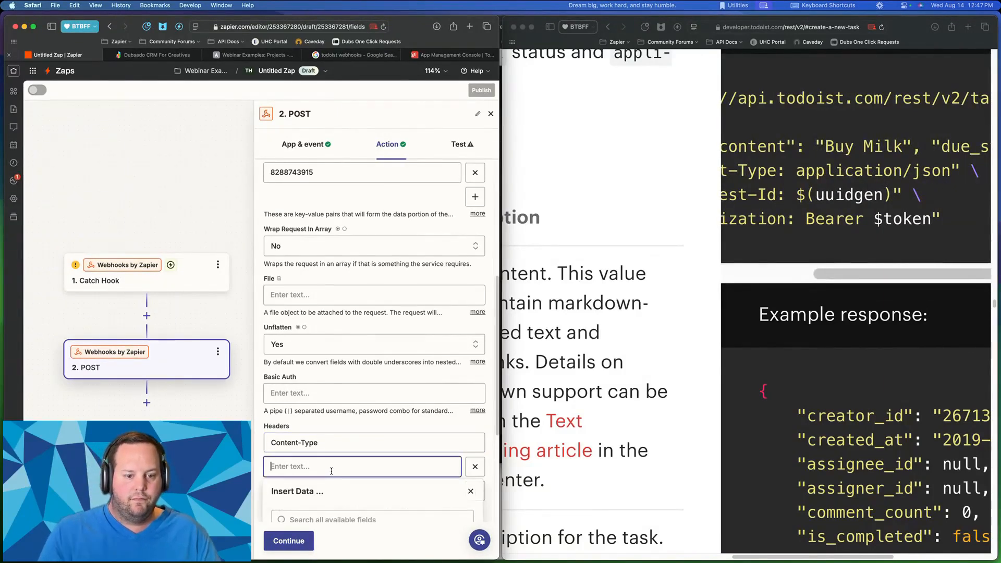
text(applicatio)
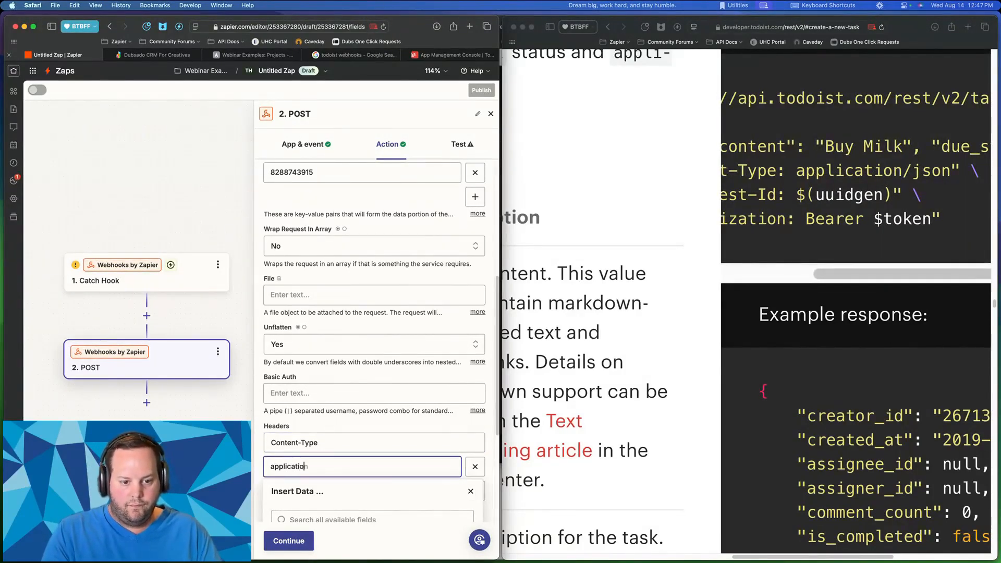
text(n/json)
click(414, 427)
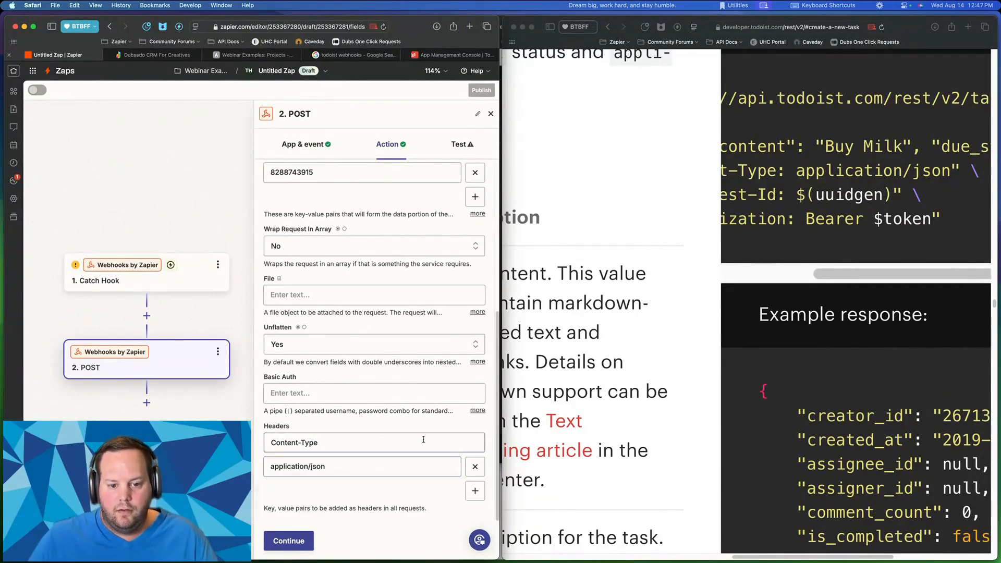
- Add a second header row named X-Request-Id
click(474, 491)
click(290, 489)
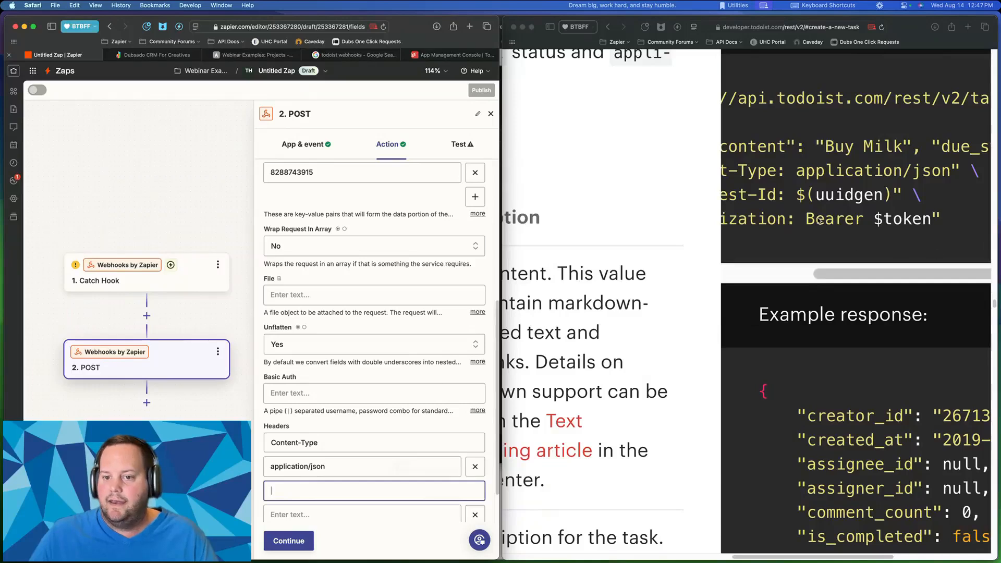
scroll(818, 221, left, 5)
text(X)
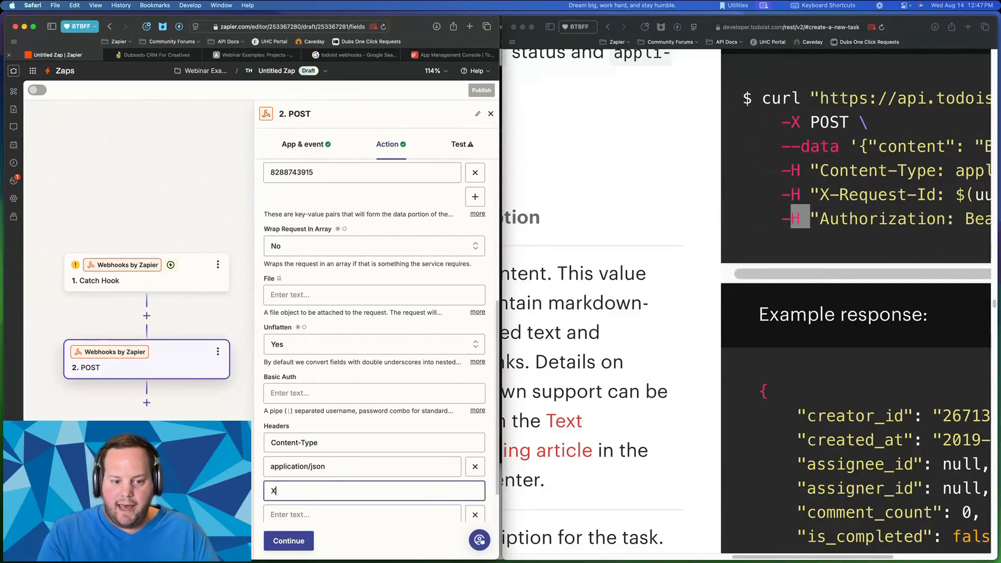
text(-Request-)
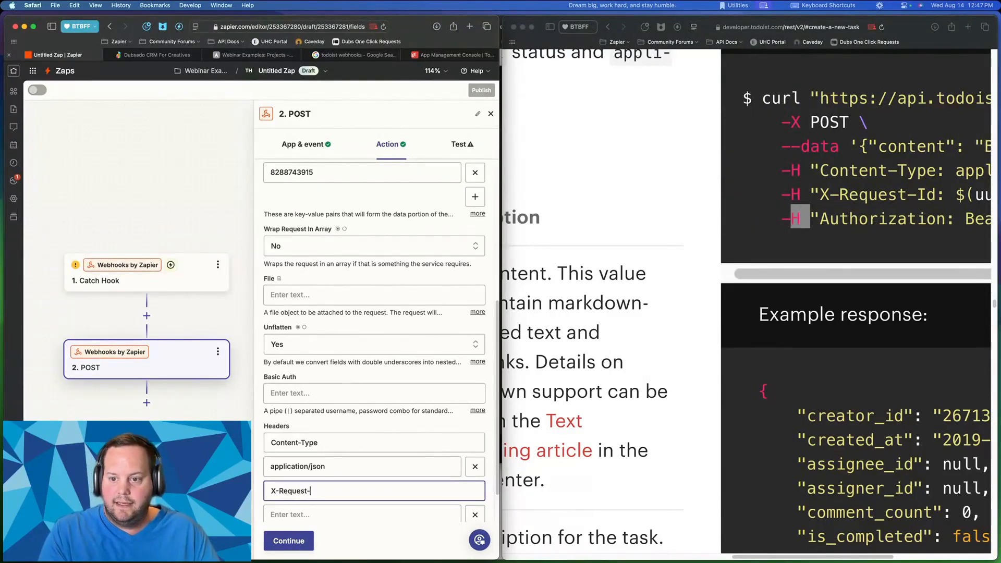
text(Id)
click(434, 441)
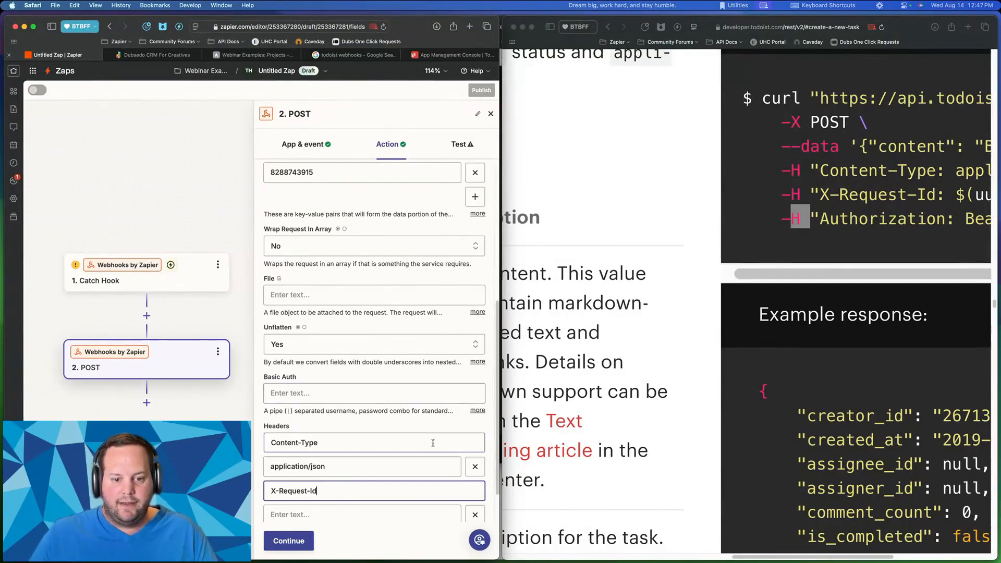
scroll(434, 437, down, 2)
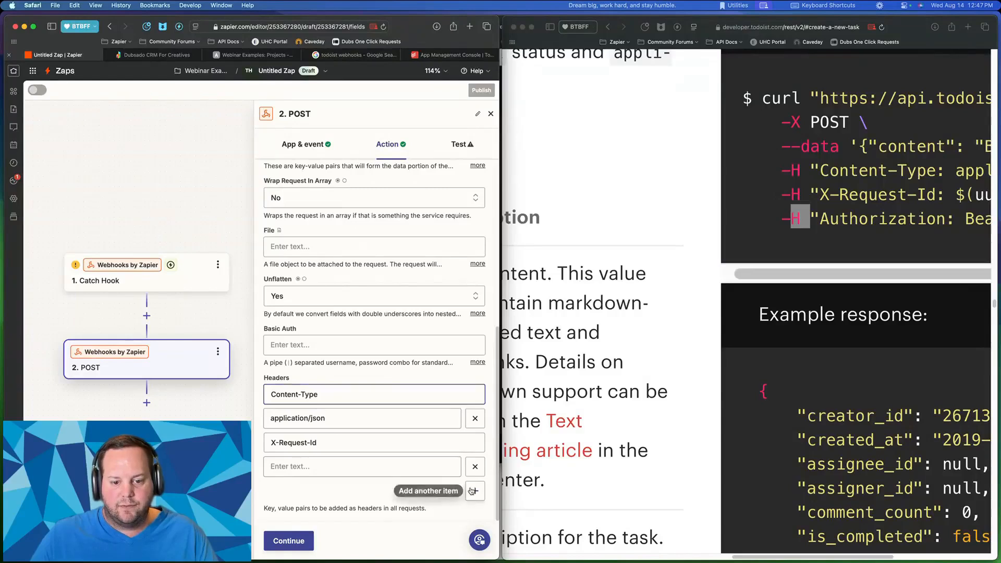
- Add an Authorization header with value beginning 'Bearer'
click(467, 487)
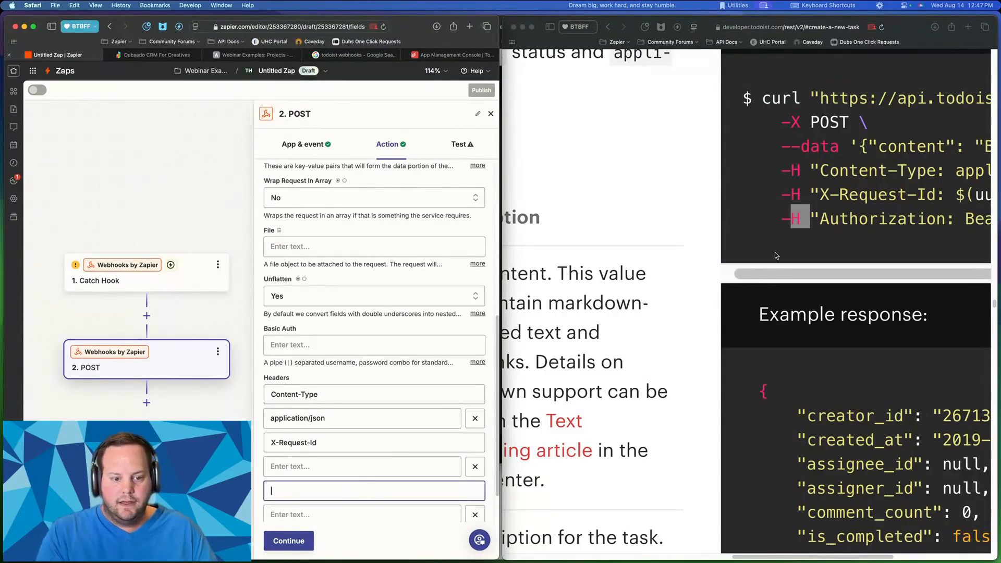
text(Authorizati)
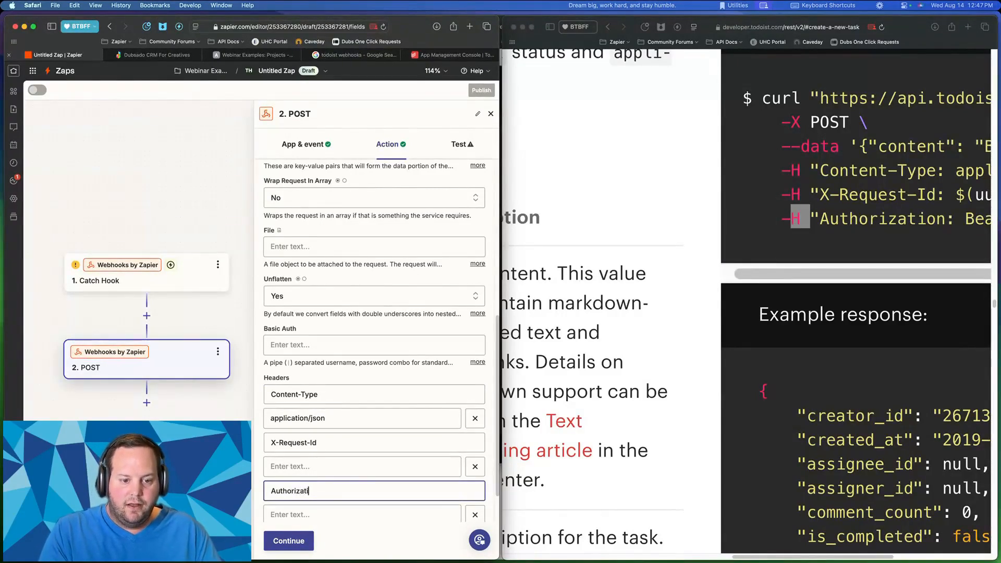
text(on)
key(Tab)
scroll(957, 179, right, 5)
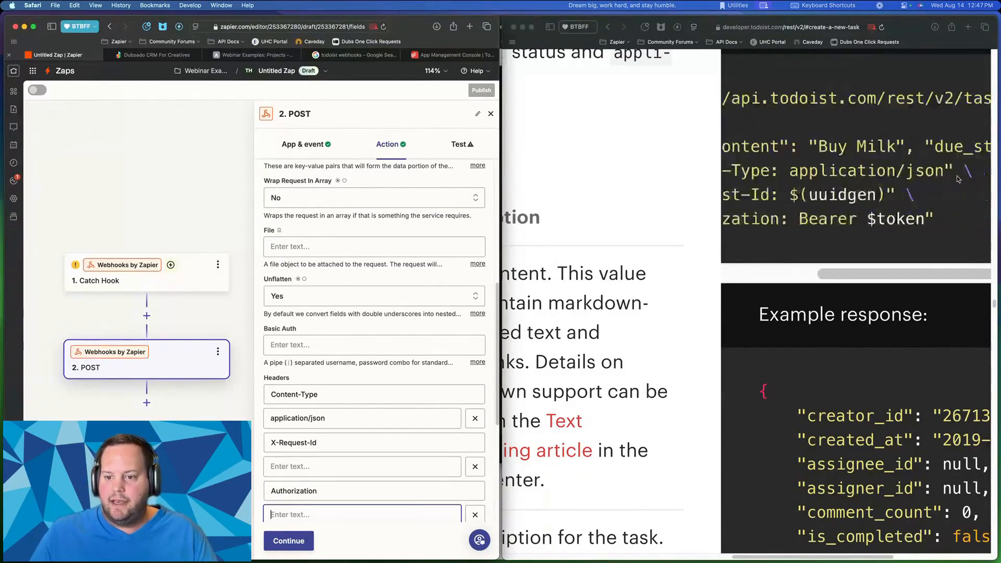
scroll(957, 178, right, 2)
text(Bear)
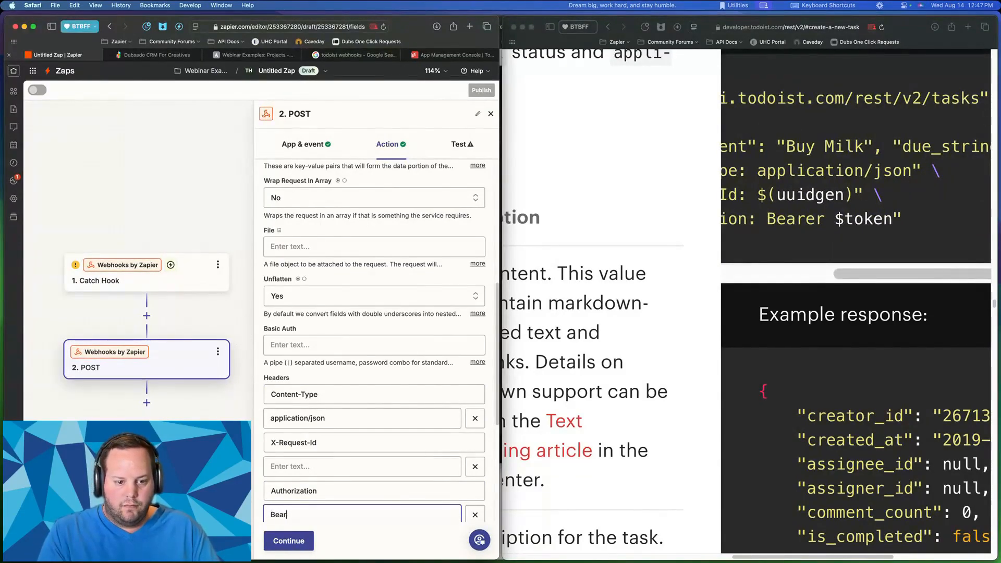
text(er)
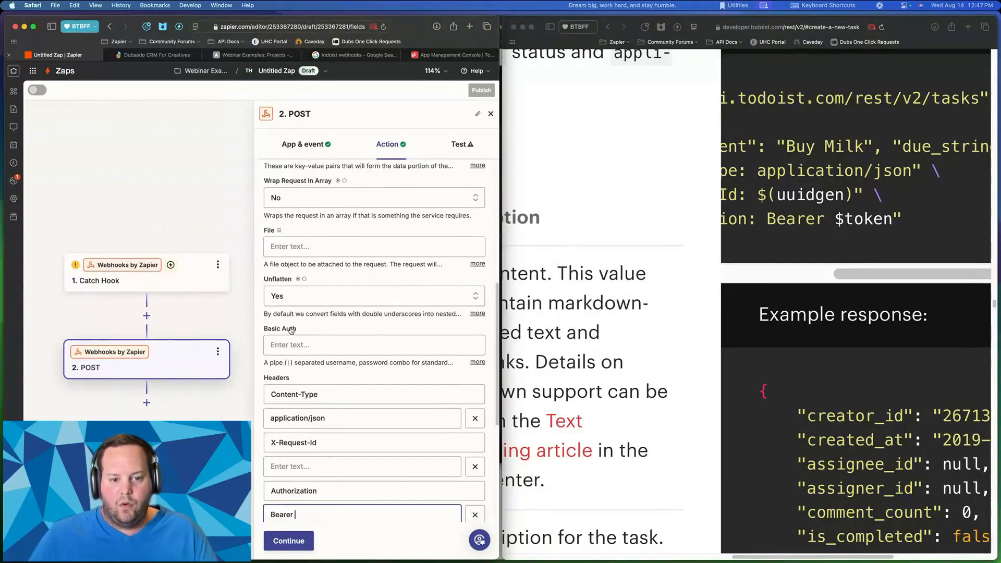
scroll(302, 331, down, 3)
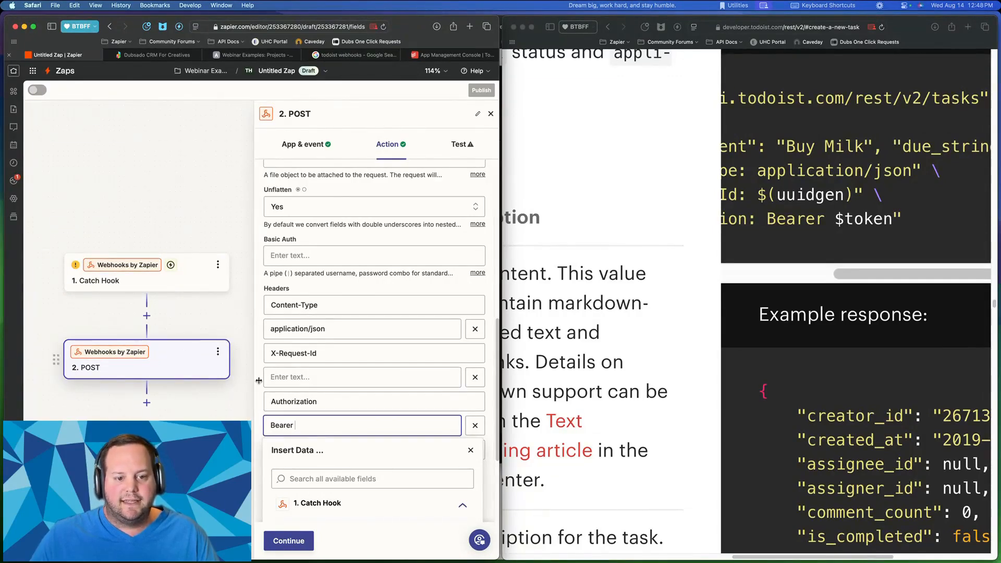
click(273, 353)
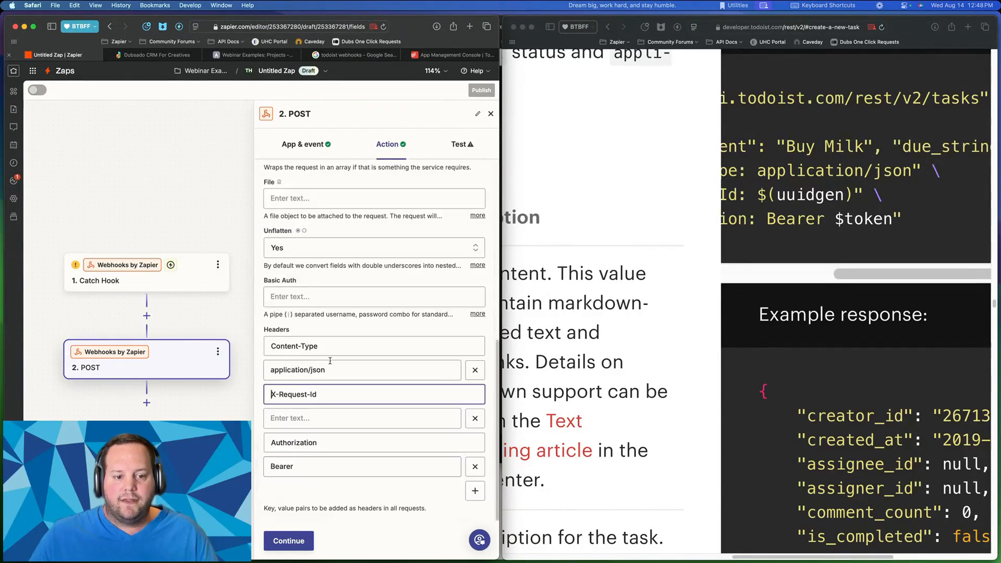
click(871, 186)
scroll(834, 190, left, 5)
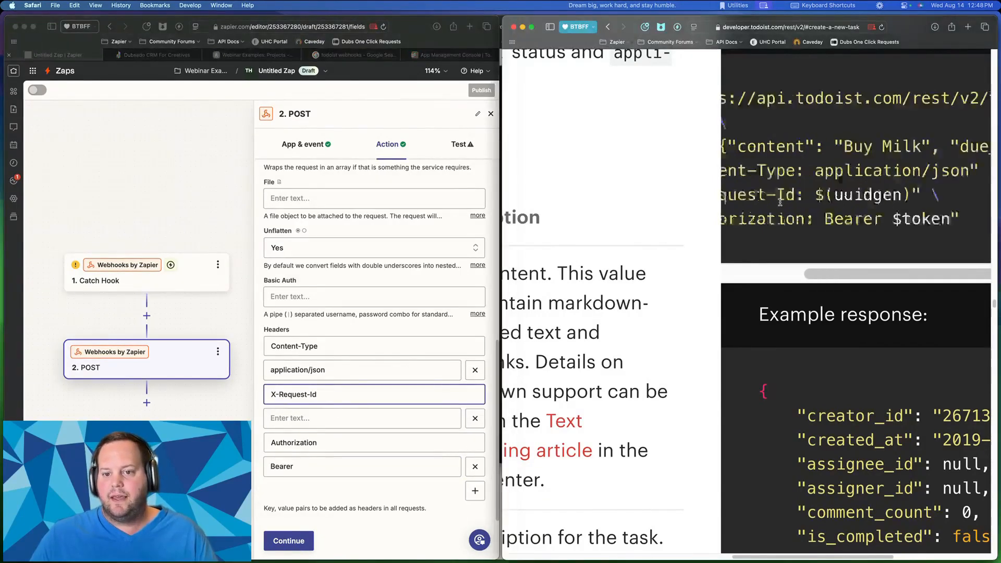
scroll(800, 191, right, 1)
drag(744, 194, 878, 198)
click(878, 198)
scroll(834, 193, right, 3)
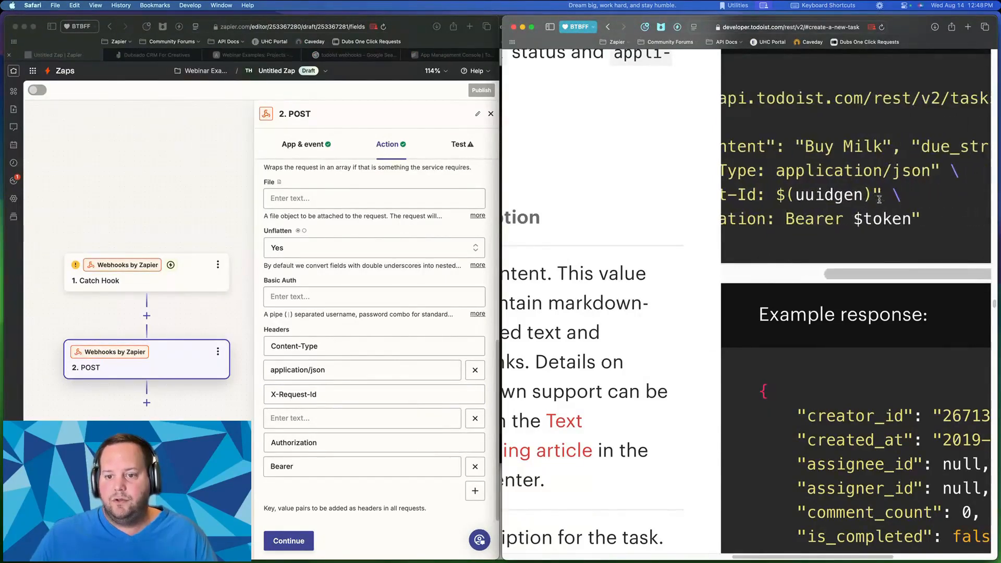
drag(794, 195, 862, 192)
click(843, 194)
click(832, 198)
click(801, 195)
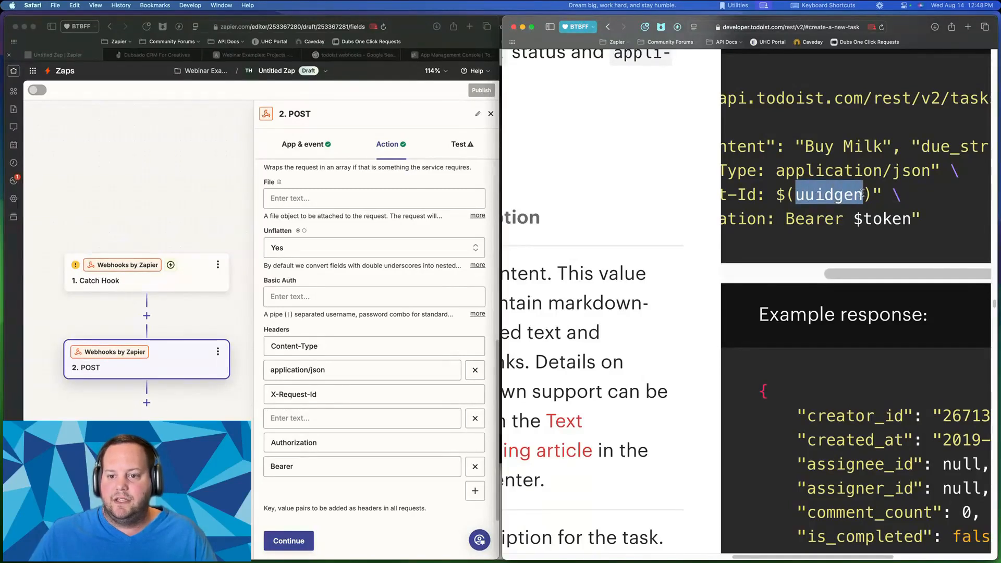
click(855, 194)
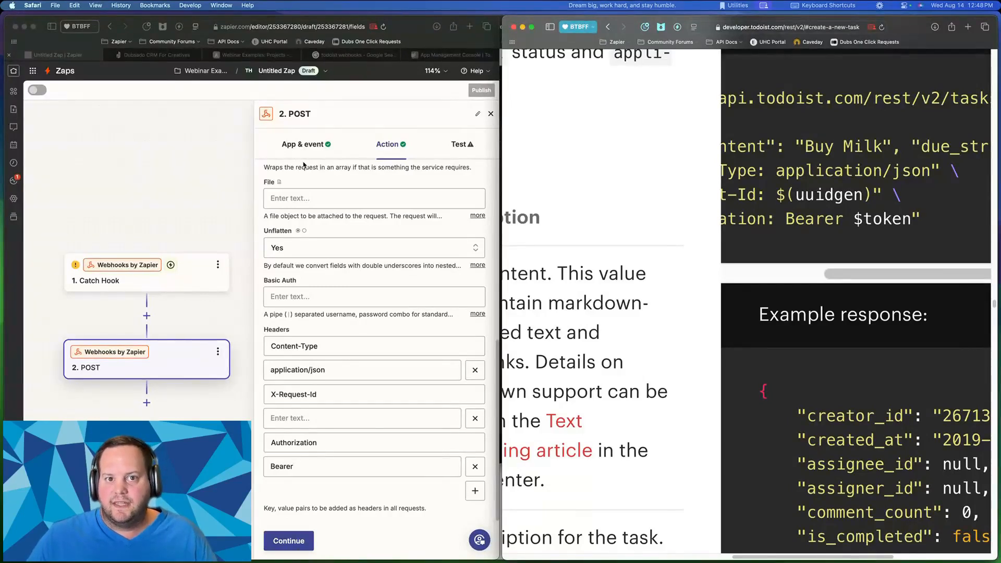
click(221, 167)
- Open uuidgenerator.net in a new browser tab
key(super+t)
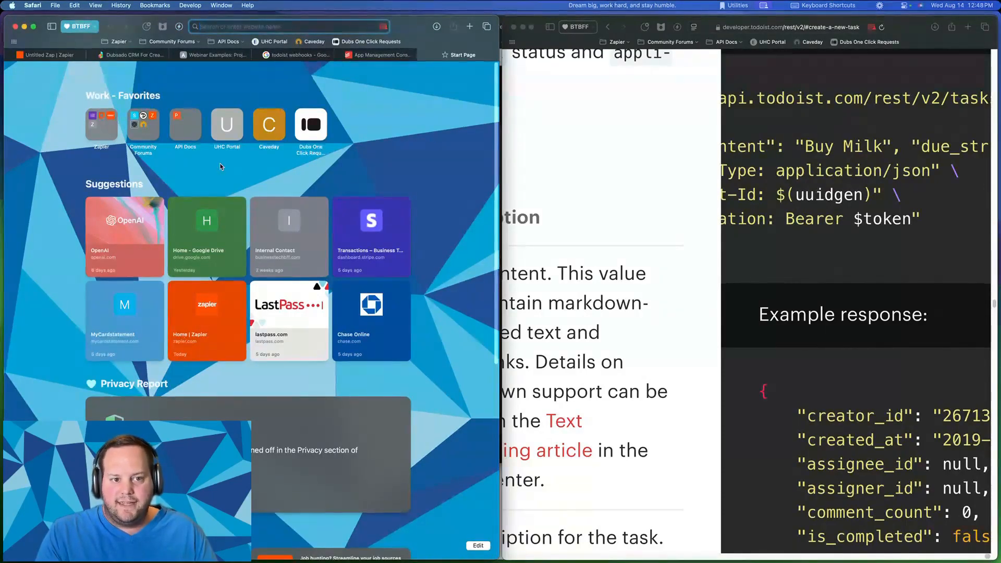
text(uud)
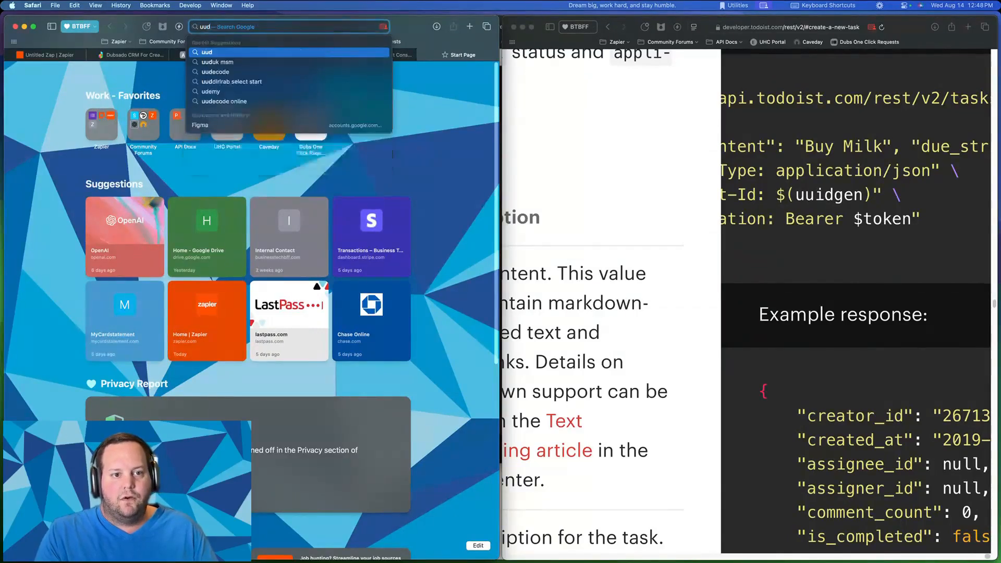
key(BackSpace)
text(idgenerator.net)
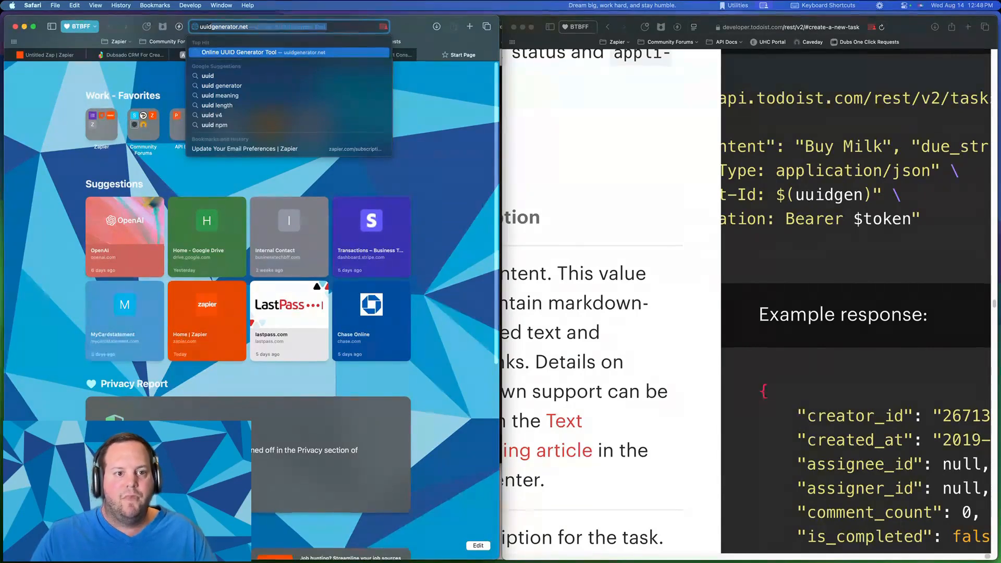
key(Return)
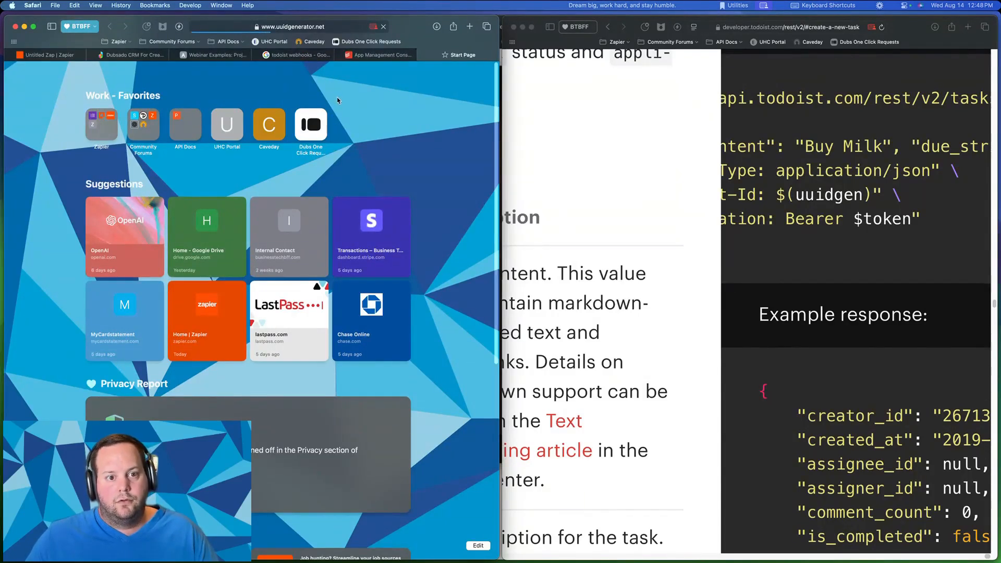
click(312, 26)
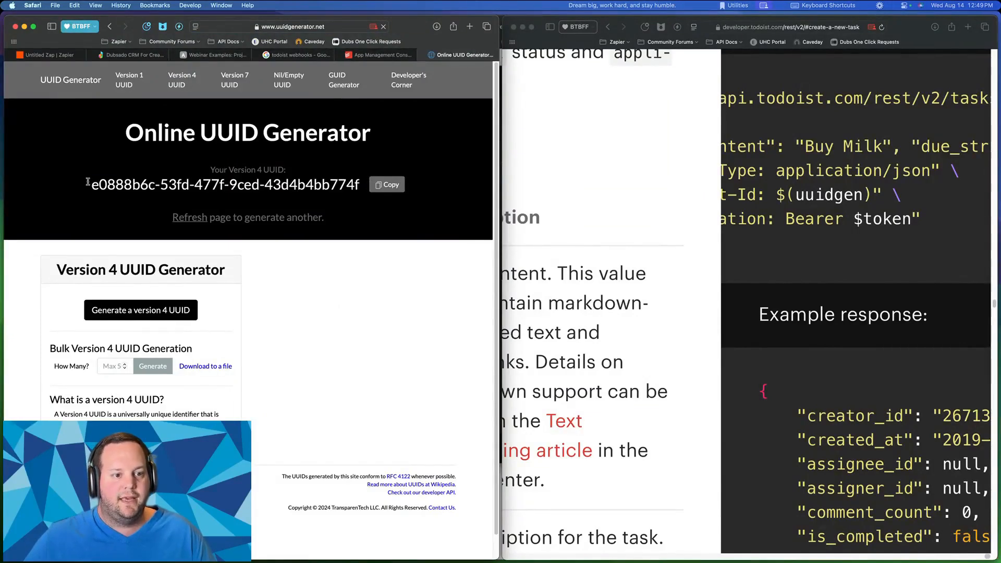
- Copy the generated version 4 UUID and return to the X-Request-Id value in Zapier
drag(87, 183, 362, 185)
click(373, 186)
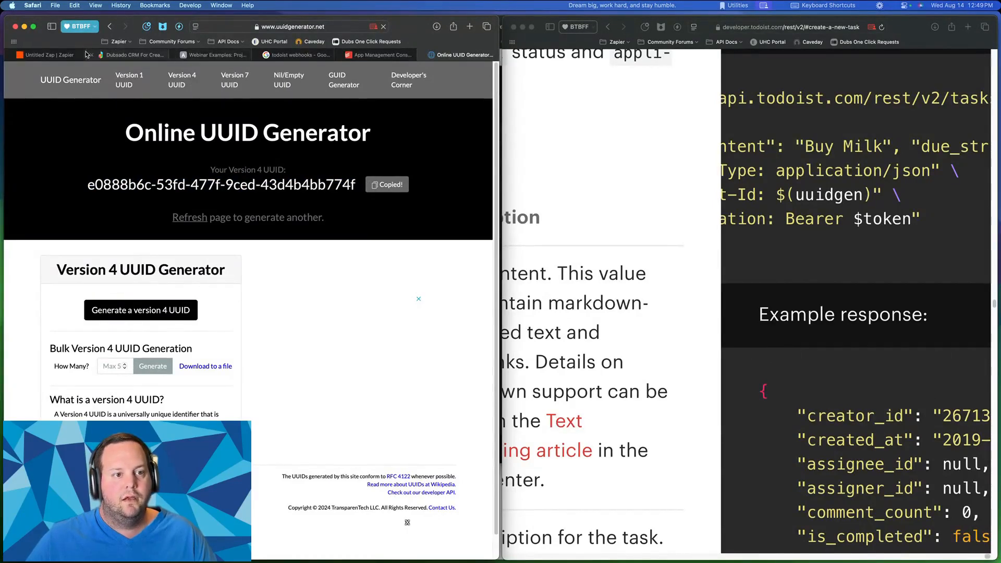
click(48, 55)
click(294, 418)
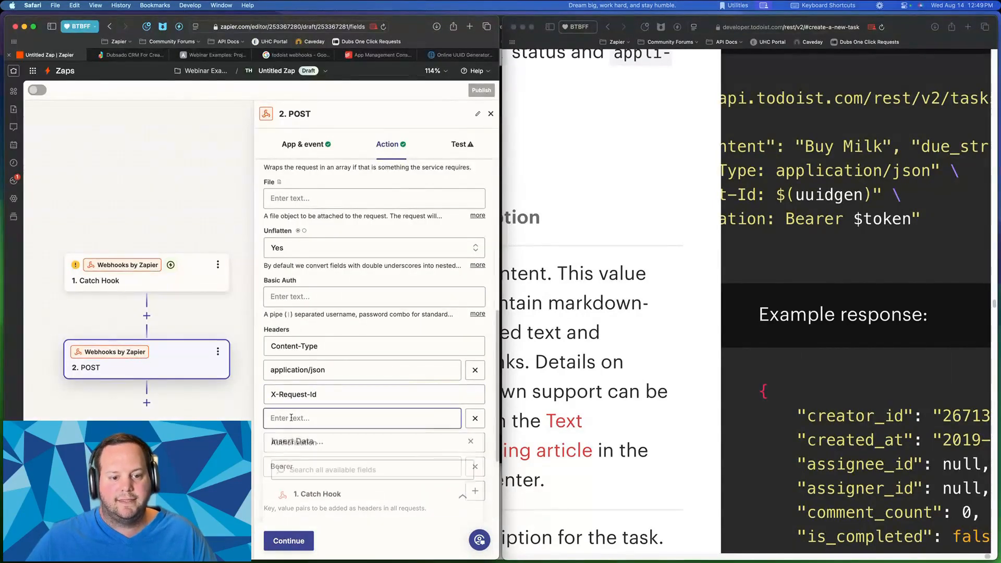
- Paste the UUID as the X-Request-Id value, leave Authorization as 'Bearer', and move Zapier aside
key(super+v)
click(342, 329)
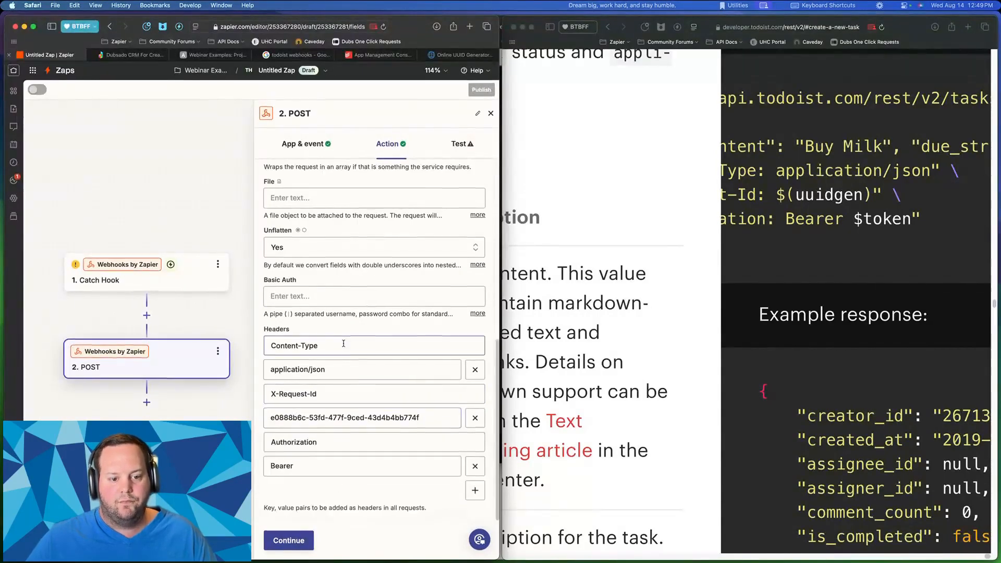
click(303, 468)
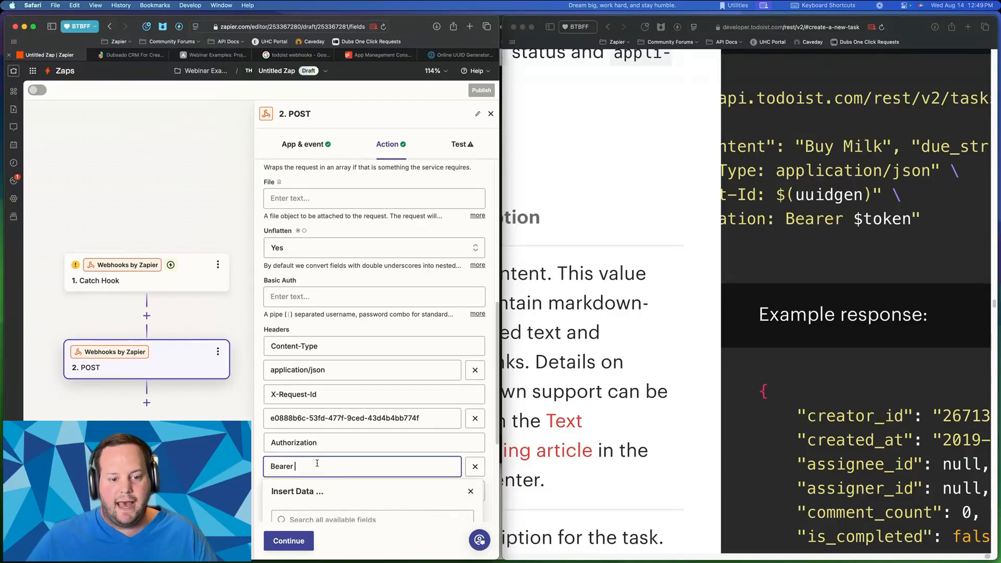
text(asdflajsdfliasjd)
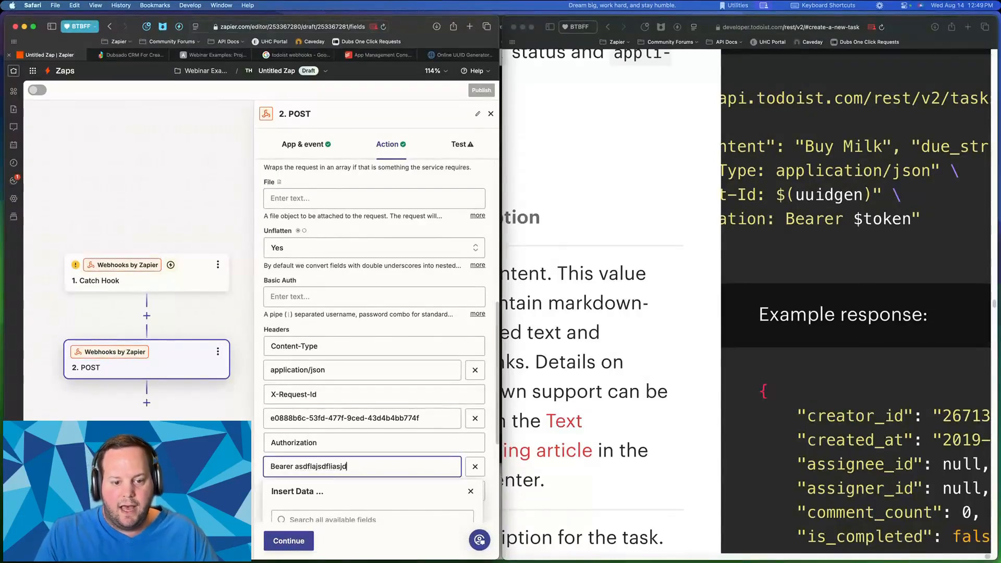
key(BackSpace)
key(BackSpace)
key(BackSpace)
key(BackSpace)
key(BackSpace)
key(BackSpace)
key(BackSpace)
key(BackSpace)
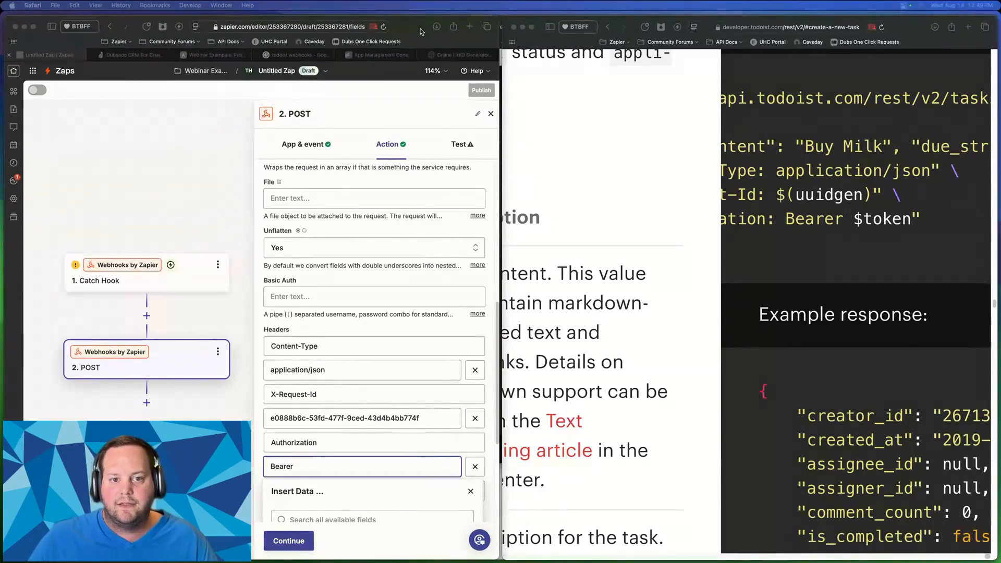
drag(421, 31, 417, 0)
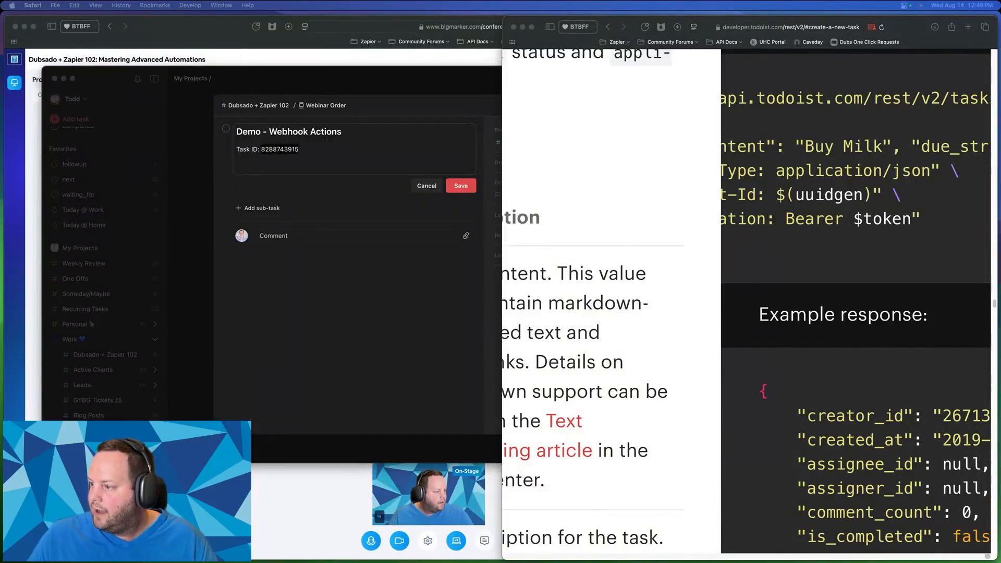
- Close the Demo - Webhook Actions task details in Todoist and place Zapier on the right half
click(301, 359)
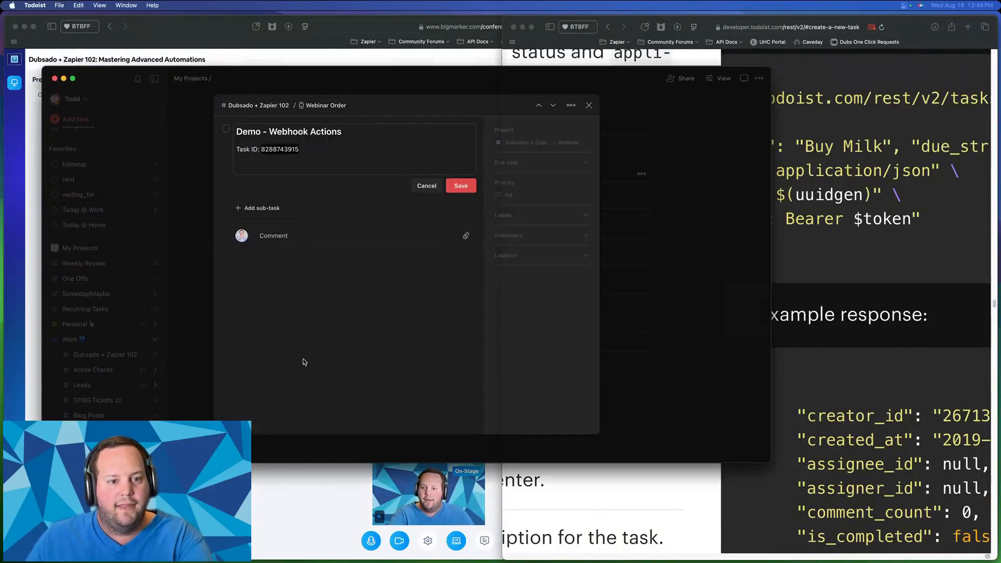
click(588, 105)
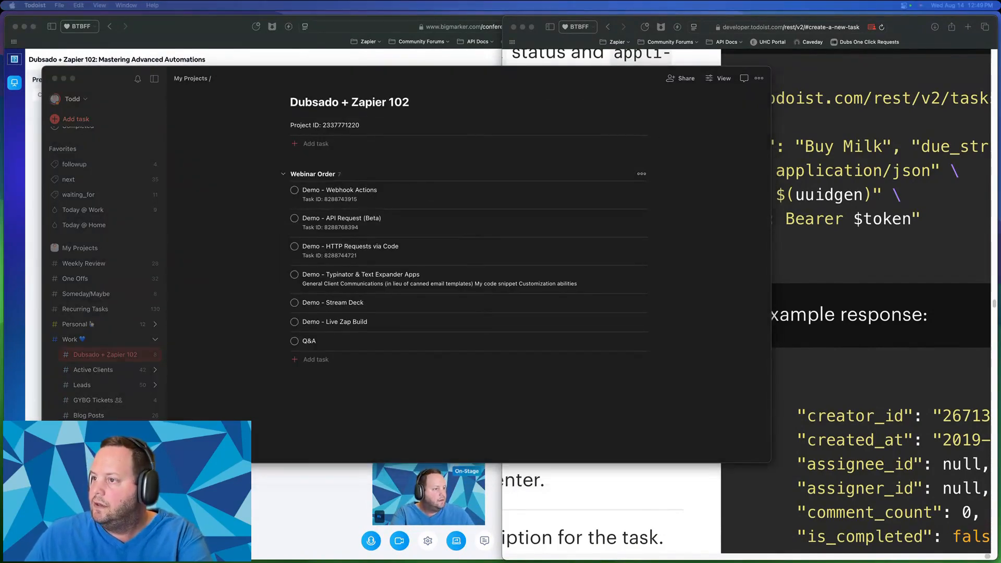
drag(1000, 79, 516, 46)
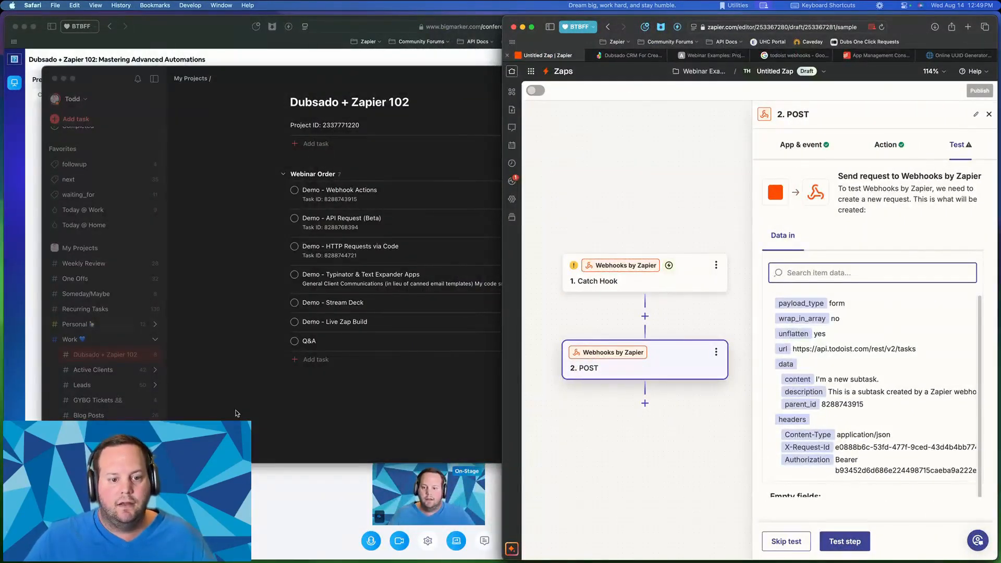
- Snap Todoist to the left half and retest the POST step, reviewing the returned data
click(250, 416)
key(ctrl+alt+Left)
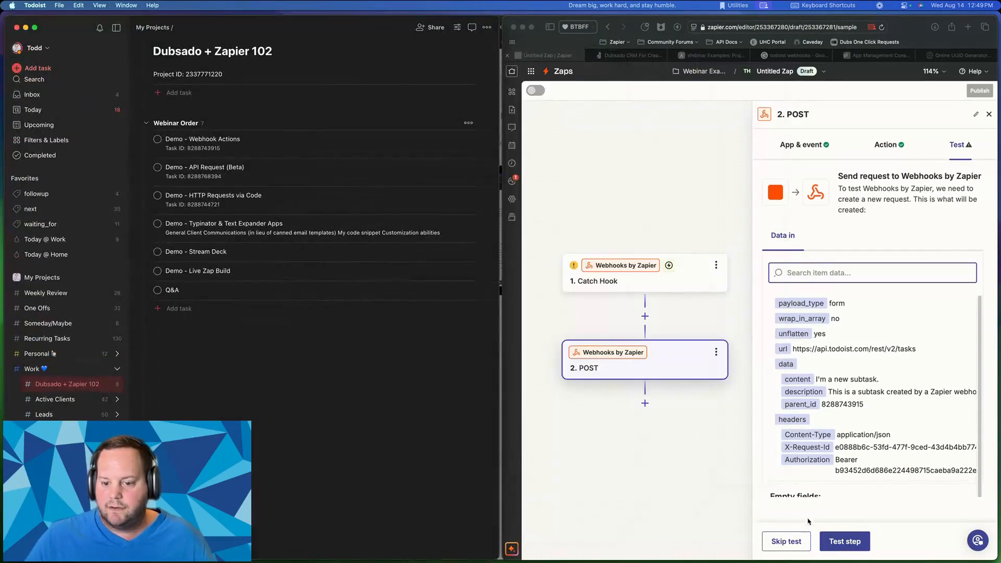
click(845, 541)
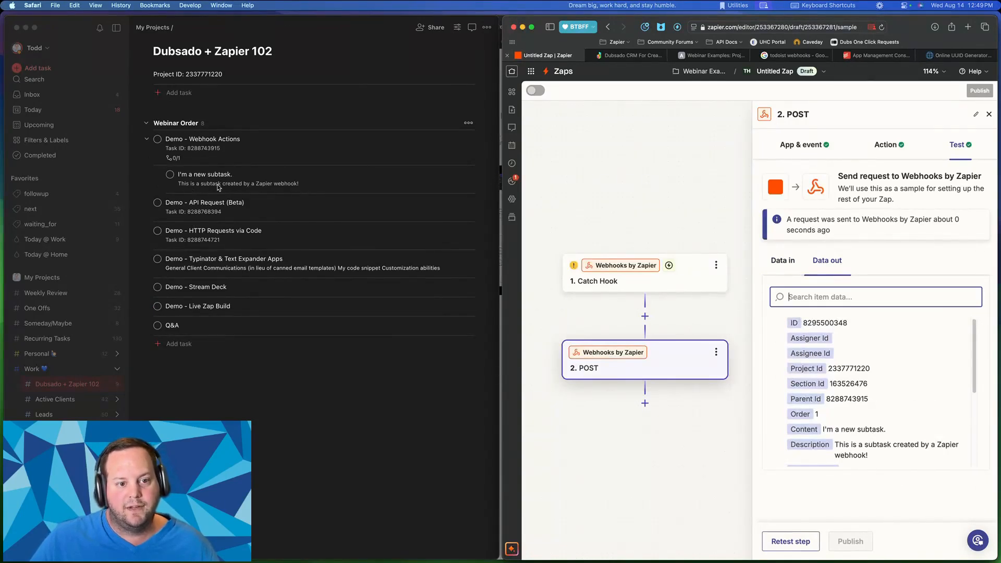
double_click(875, 382)
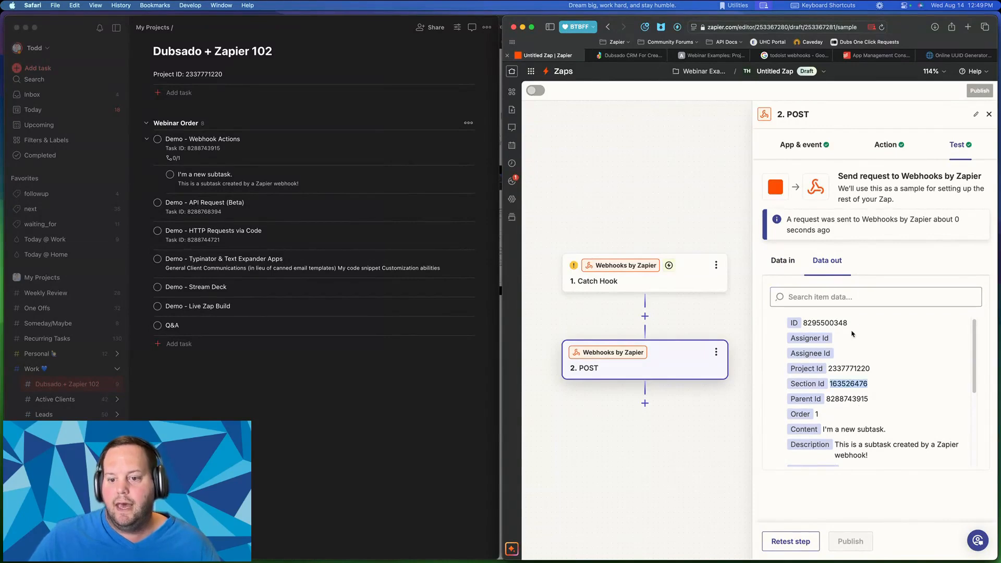
drag(852, 330, 880, 442)
click(889, 420)
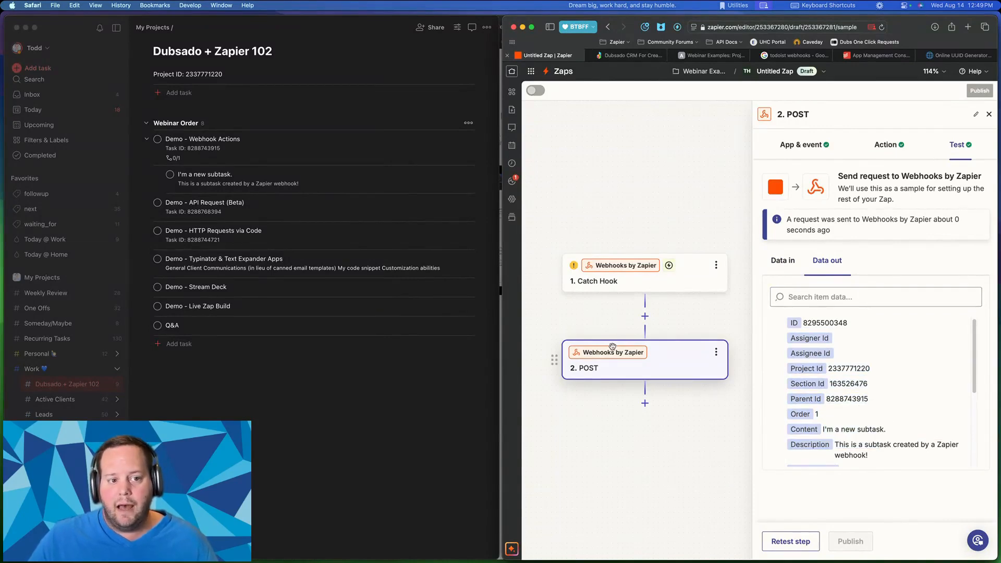
drag(865, 385, 708, 304)
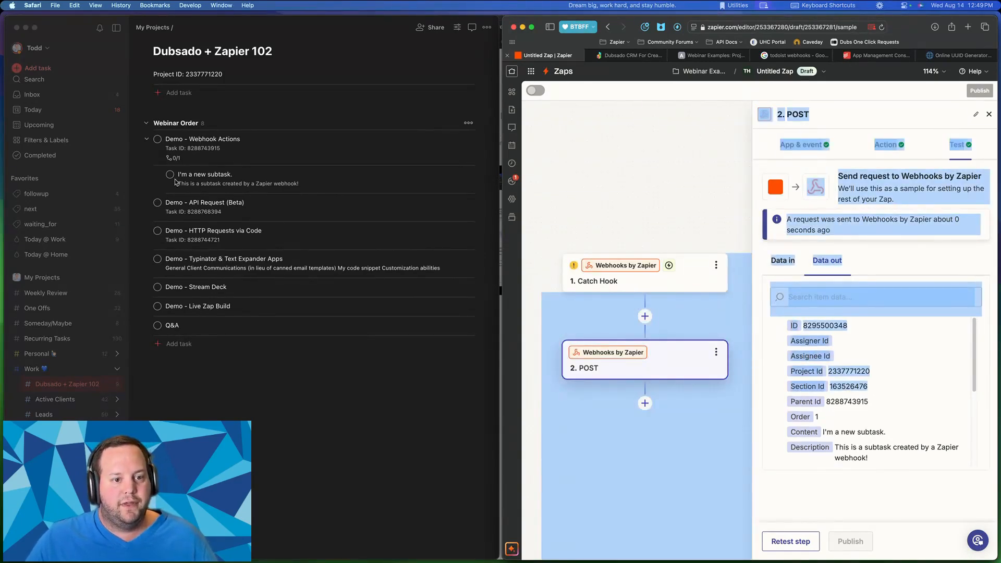
- Confirm the new subtask in Todoist and check its Project, Section and Parent Id values
click(211, 157)
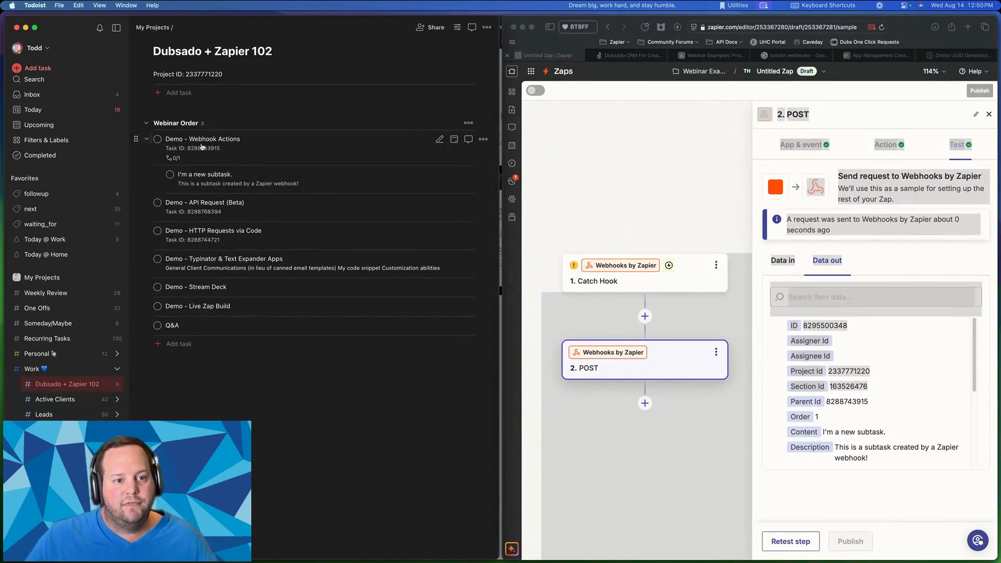
click(779, 365)
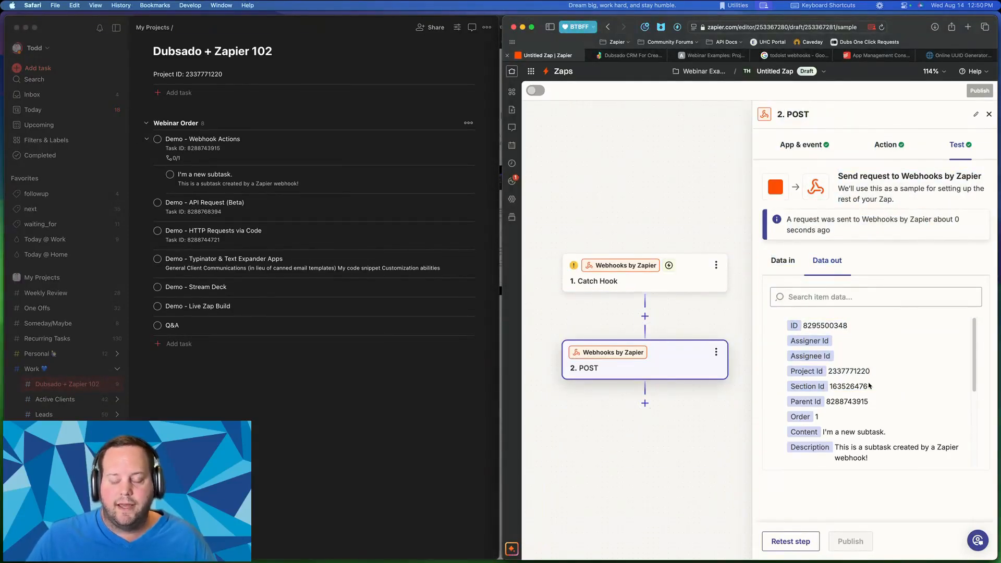
drag(851, 371, 866, 416)
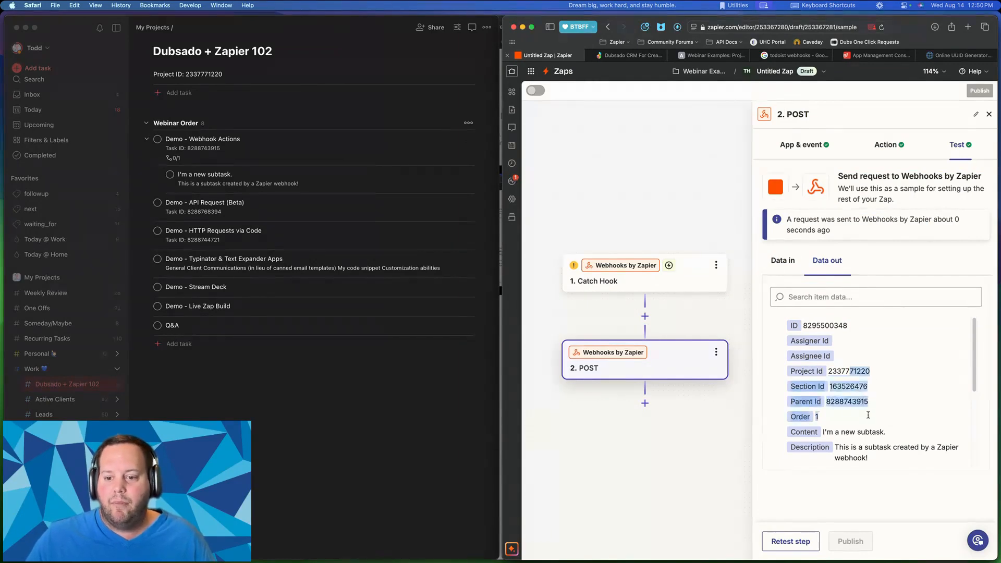
click(866, 417)
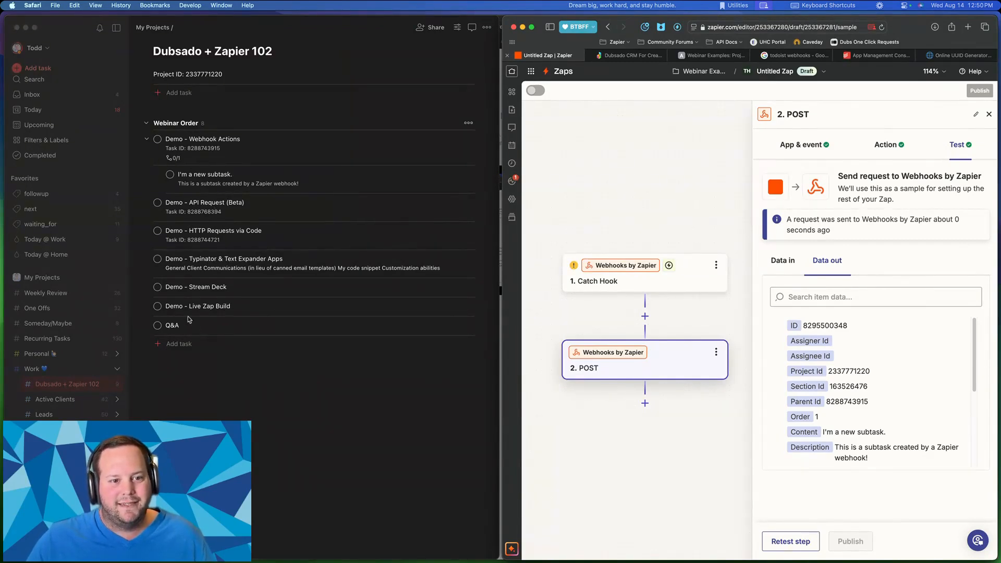
- Check the new subtask in Todoist, then maximise the Zap editor to full screen
click(204, 204)
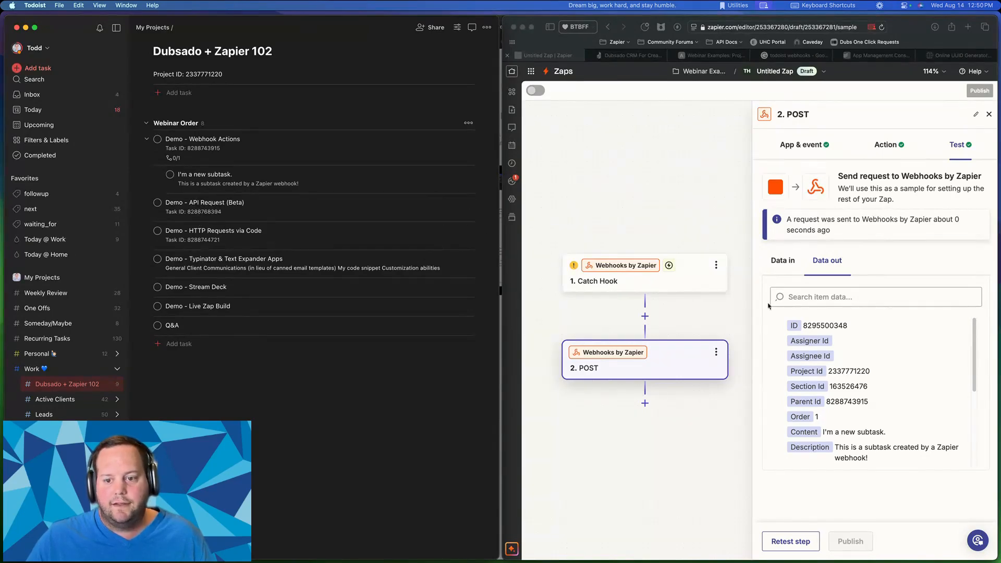
click(942, 349)
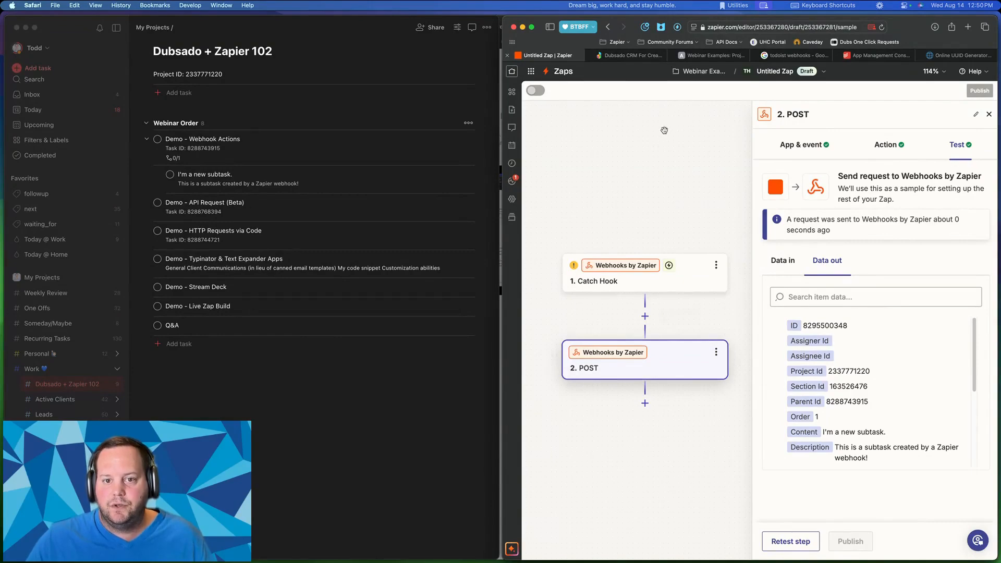
key(ctrl+alt+Return)
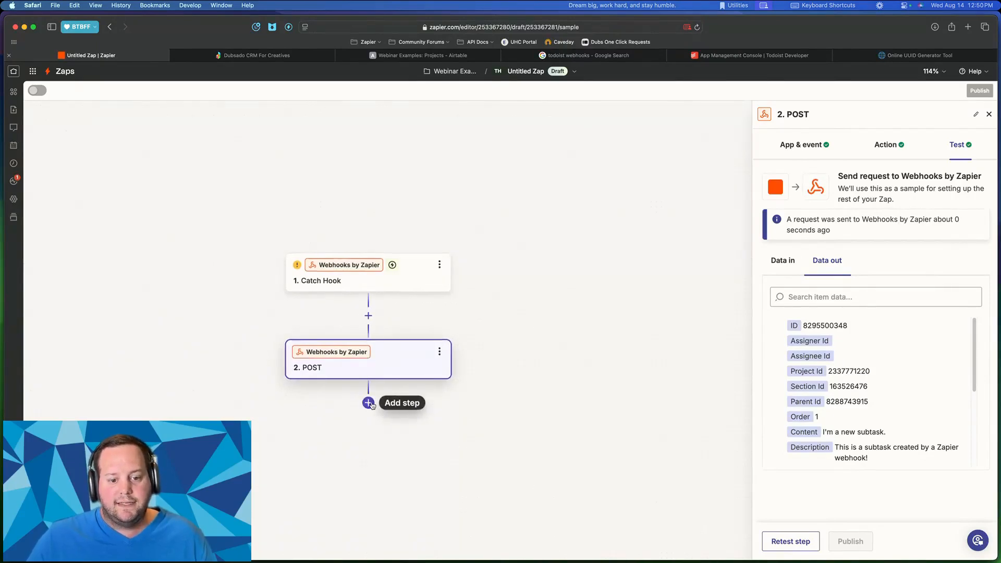
- Add a Todoist step 3 using the API Request (Beta) event with the connected Todoist account
click(368, 404)
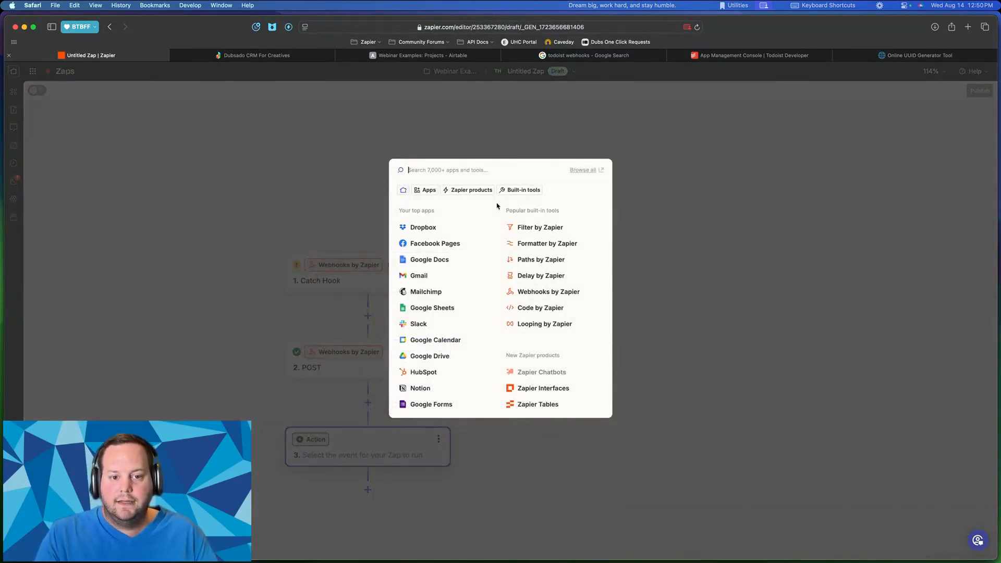
text(todois)
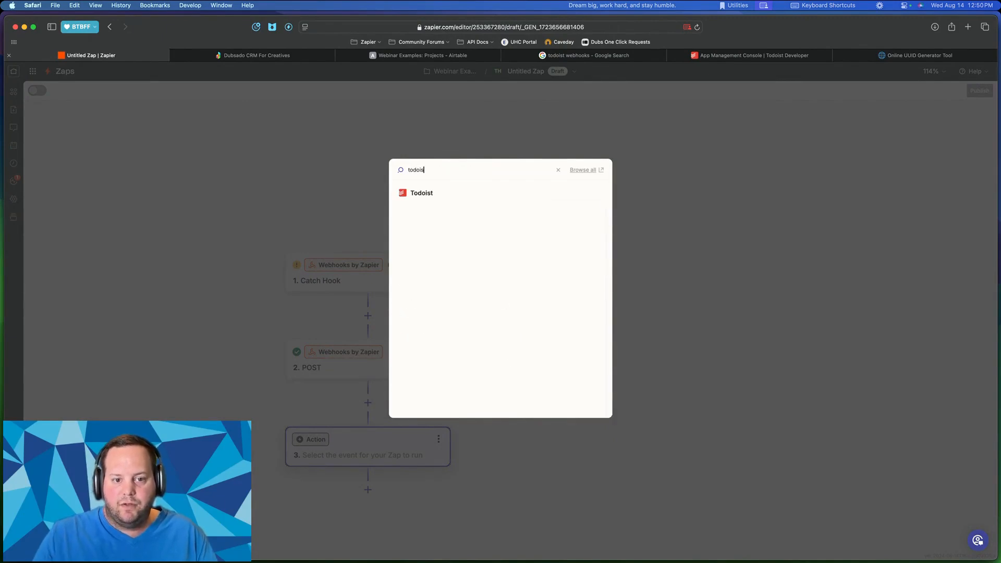
click(452, 191)
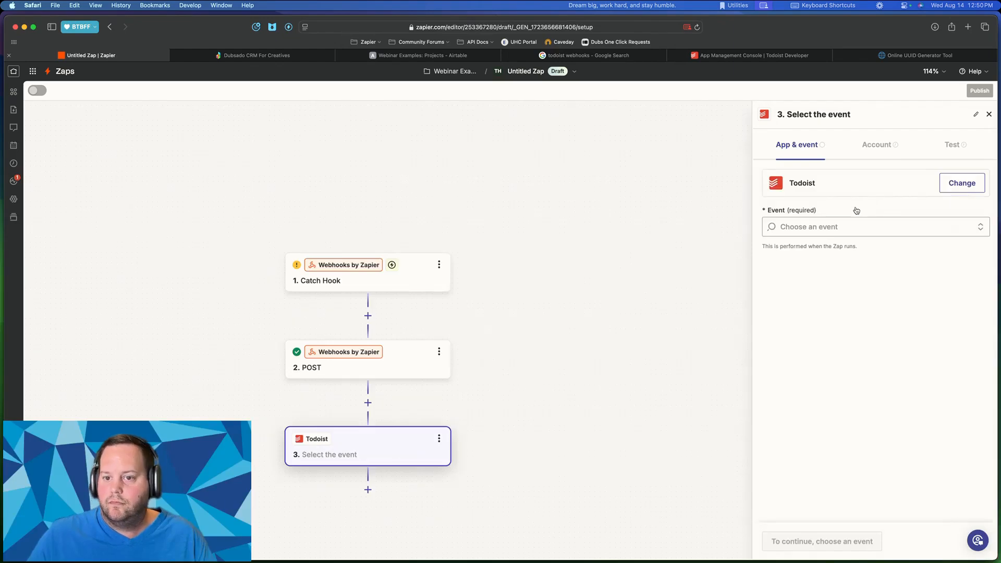
scroll(826, 341, down, 4)
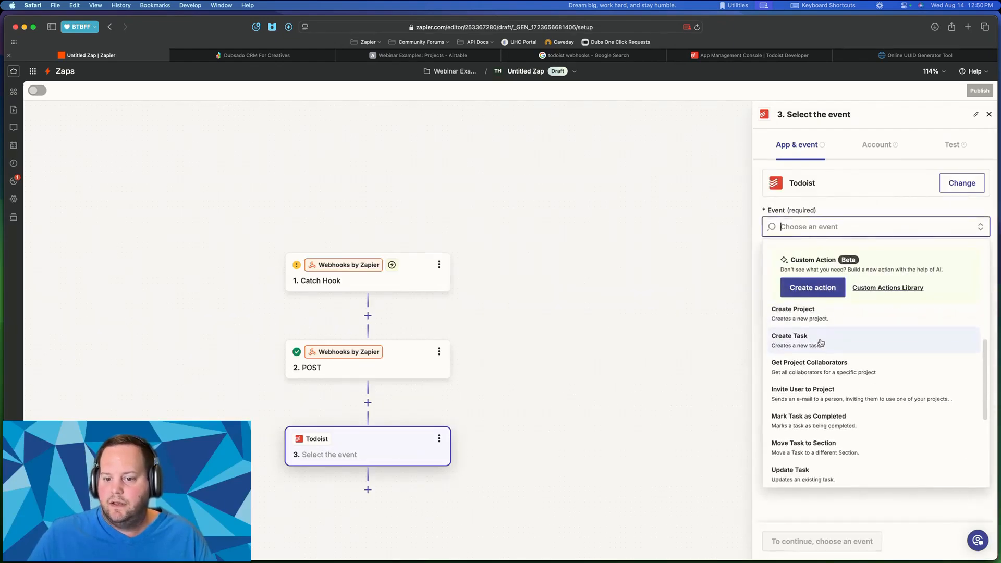
scroll(826, 341, down, 5)
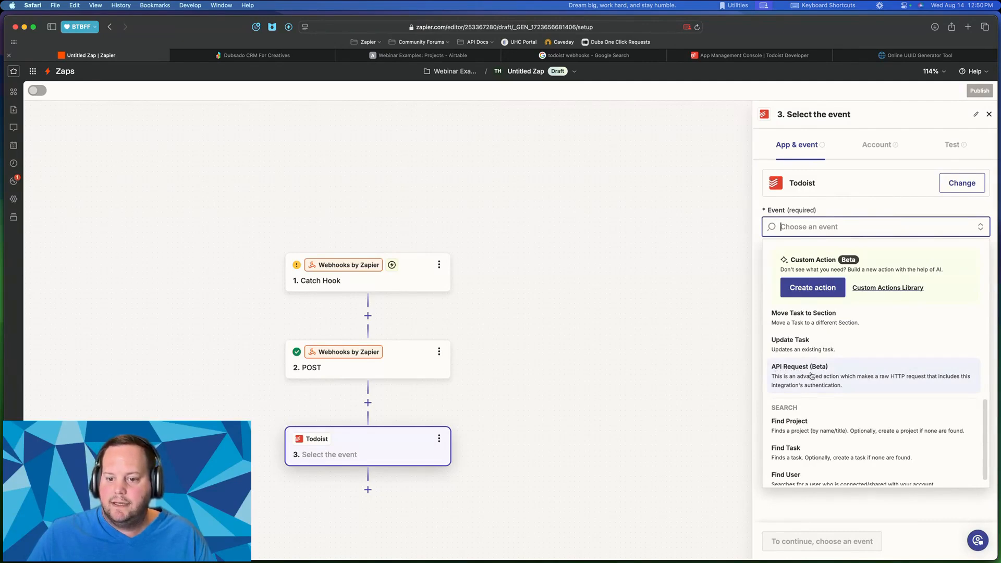
scroll(803, 372, up, 8)
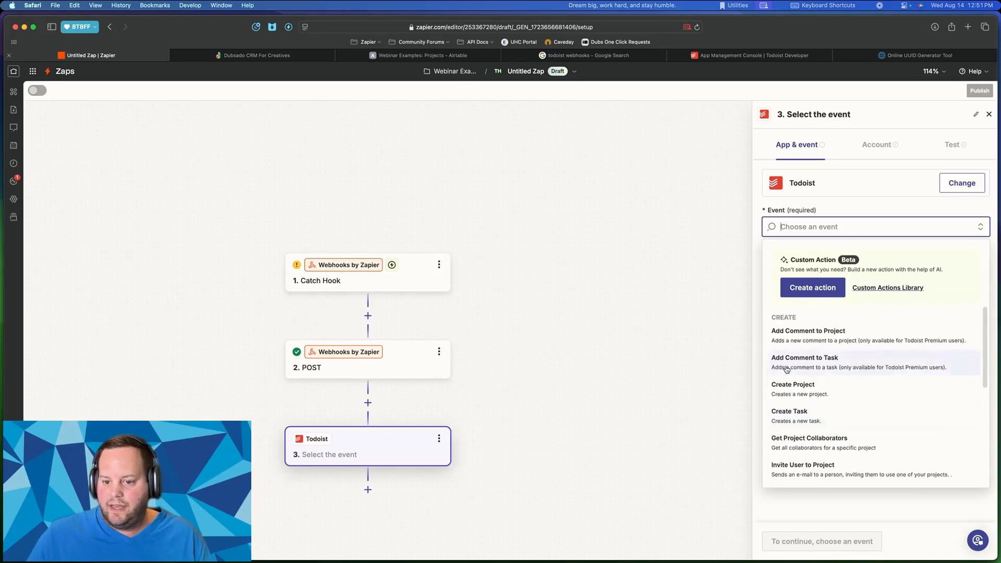
scroll(797, 368, down, 8)
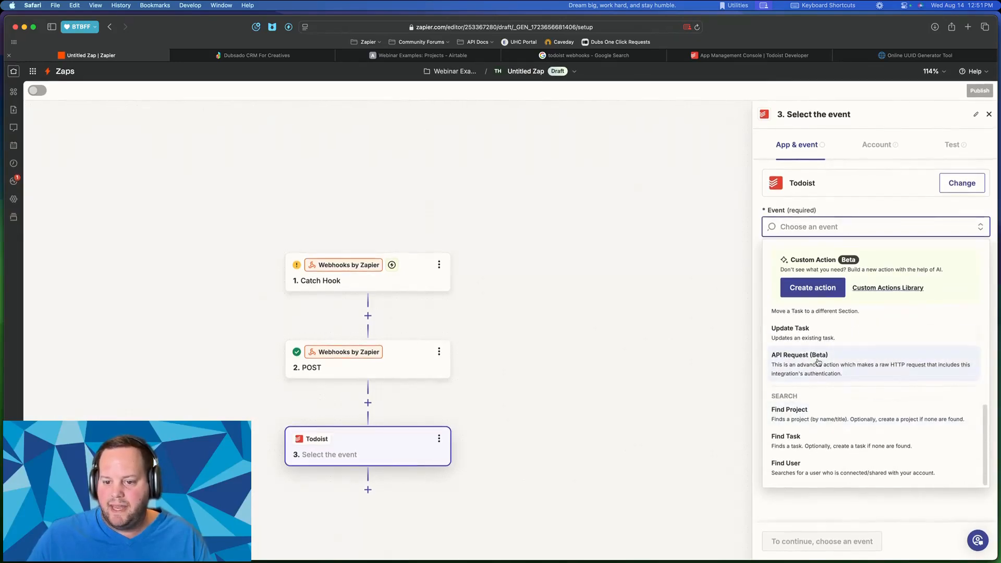
click(814, 361)
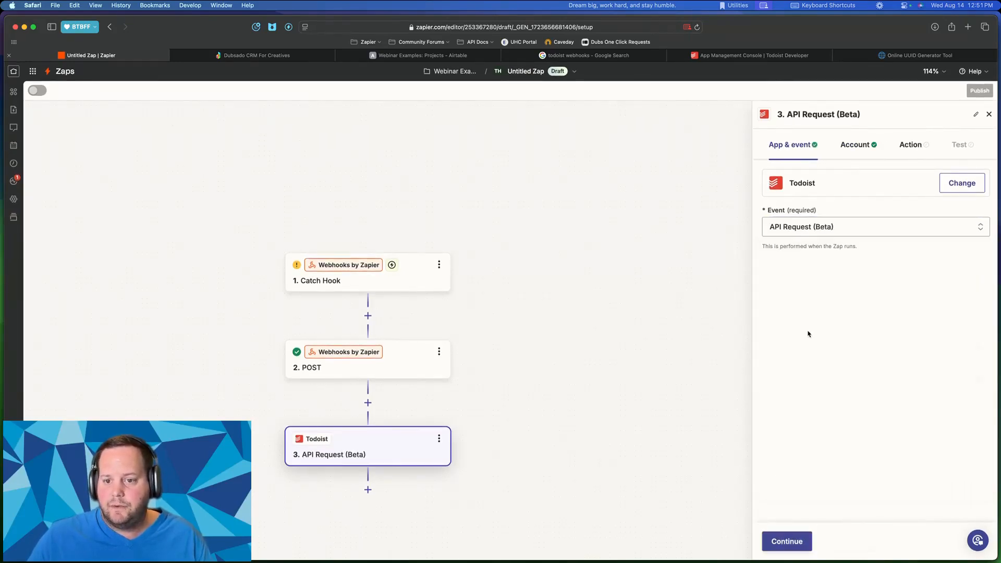
click(788, 540)
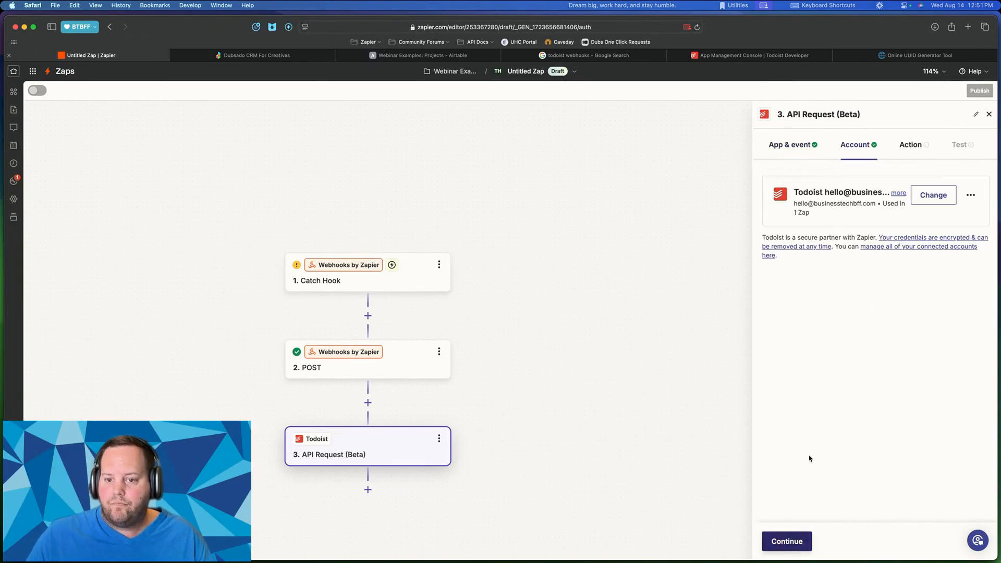
click(787, 542)
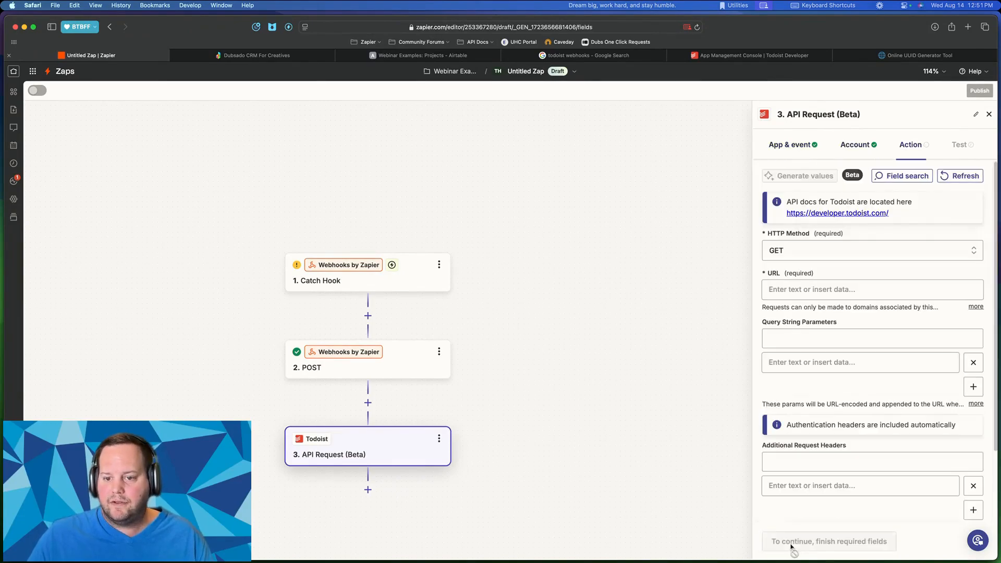
- Set the API Request step's HTTP method to POST
click(792, 248)
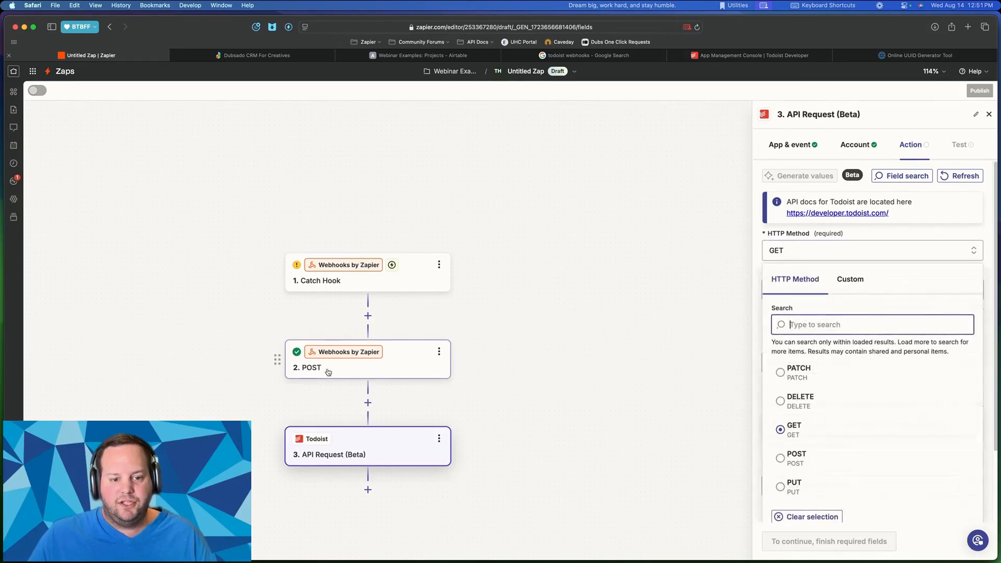
click(816, 455)
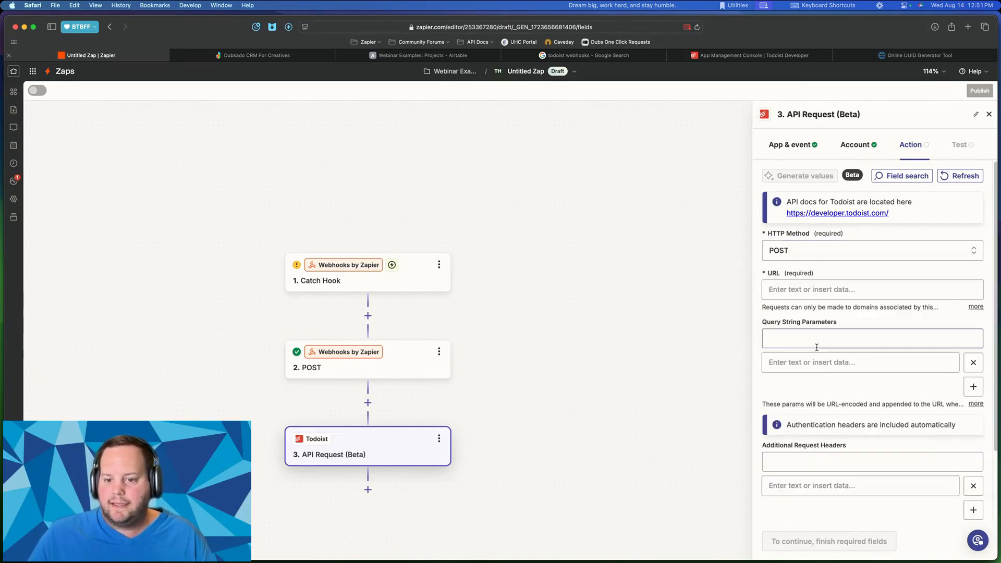
scroll(845, 393, down, 3)
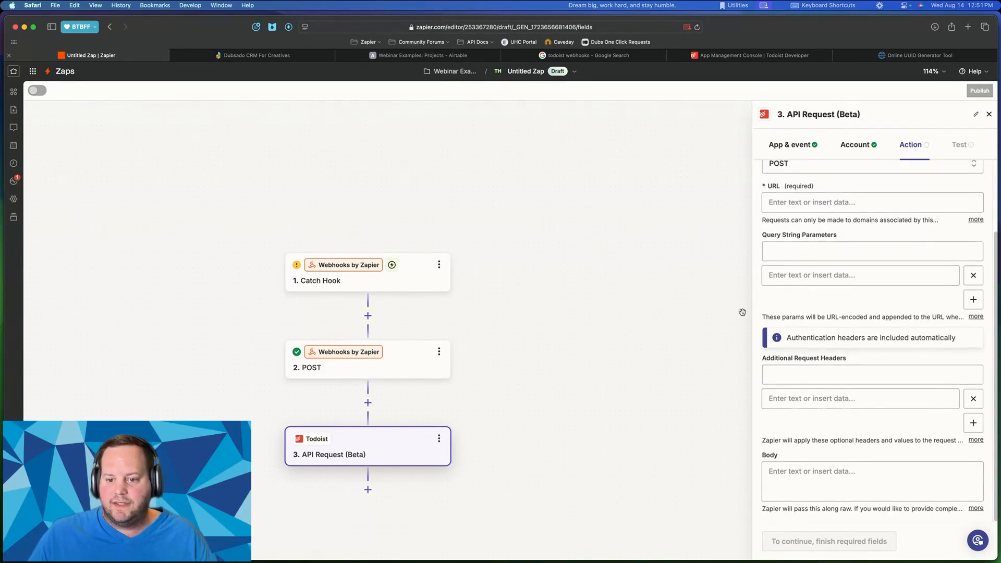
scroll(792, 324, up, 3)
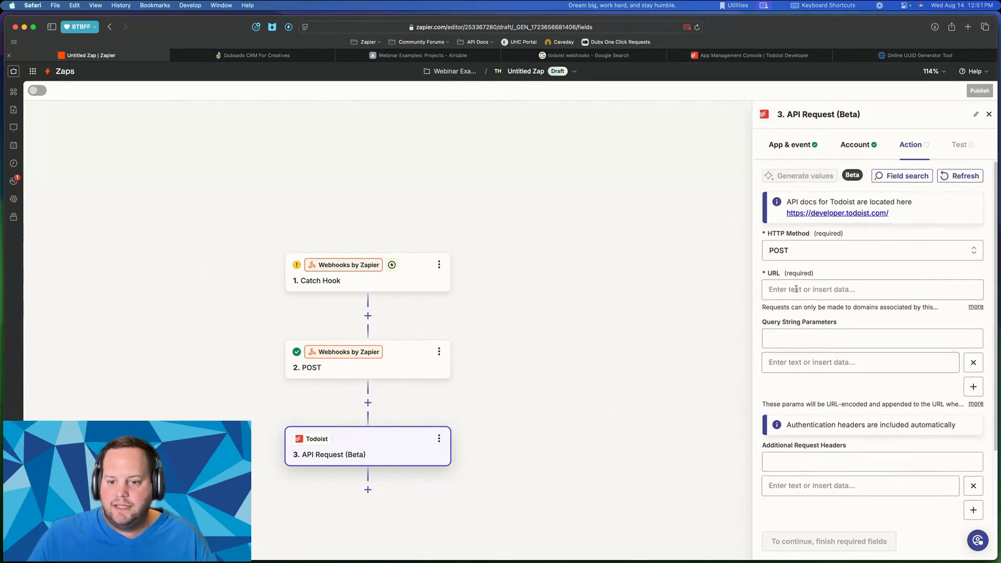
- Compare with the earlier POST step's URL and Data, then review step 3's headers
click(328, 367)
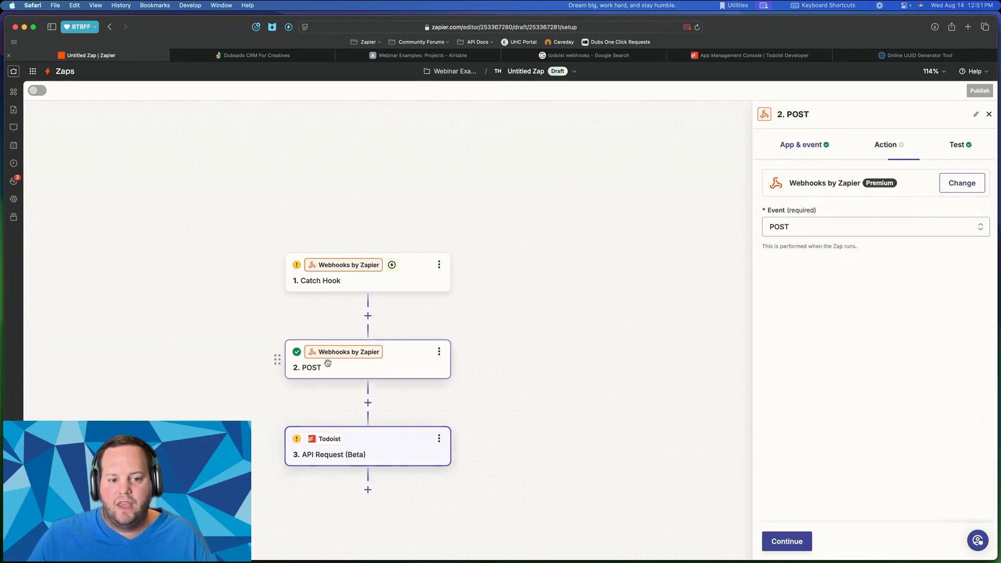
click(883, 146)
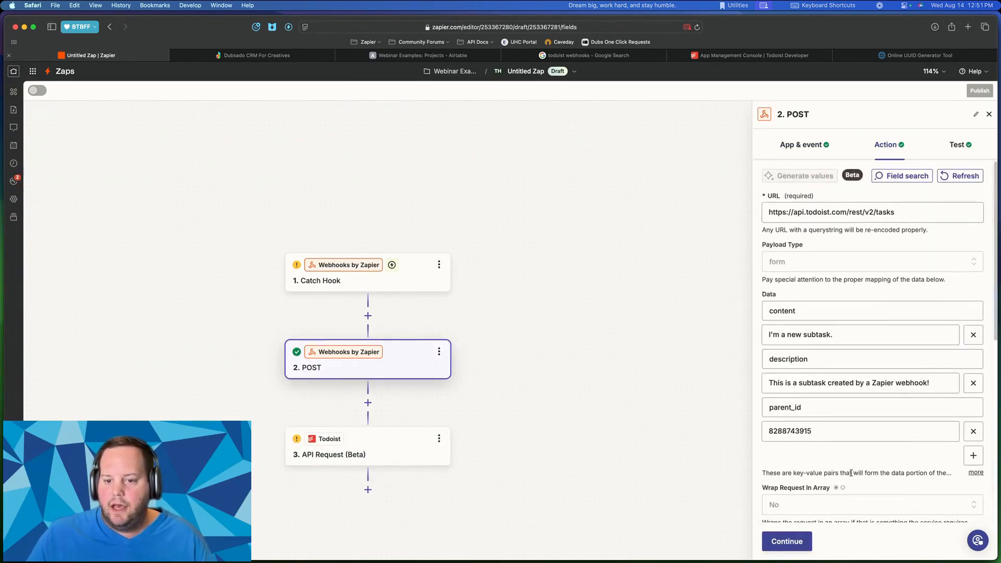
click(386, 450)
scroll(856, 308, down, 5)
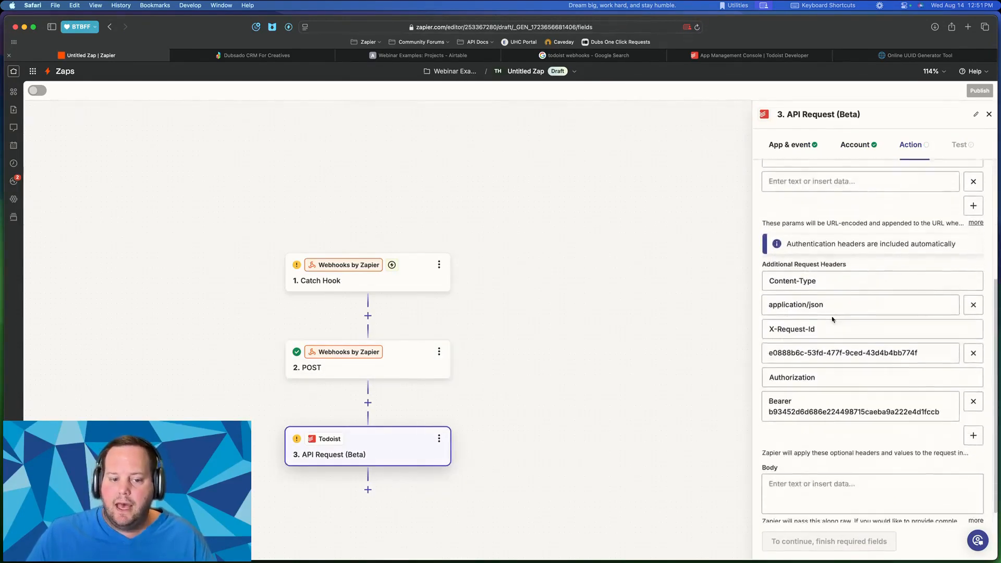
scroll(832, 319, down, 1)
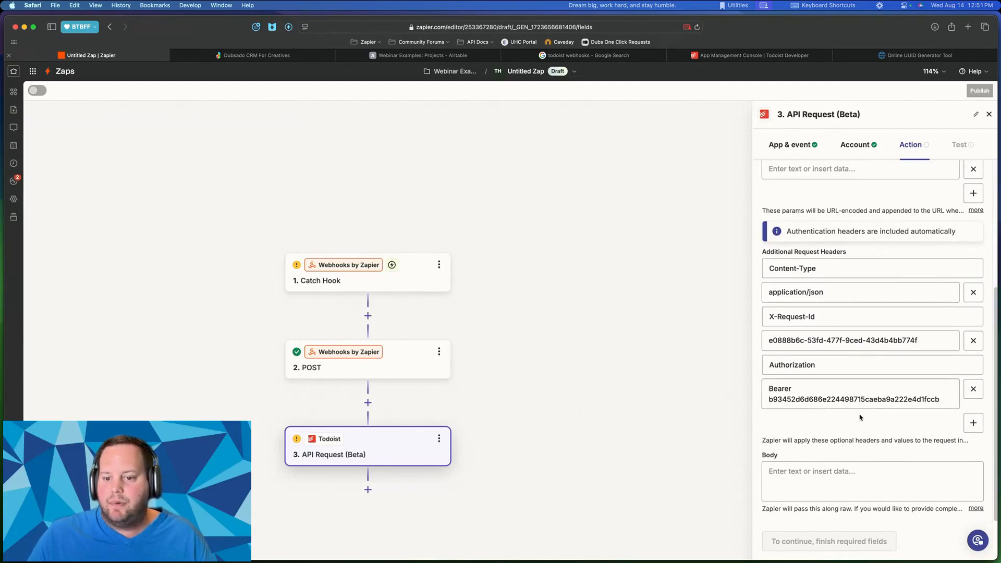
scroll(776, 405, up, 5)
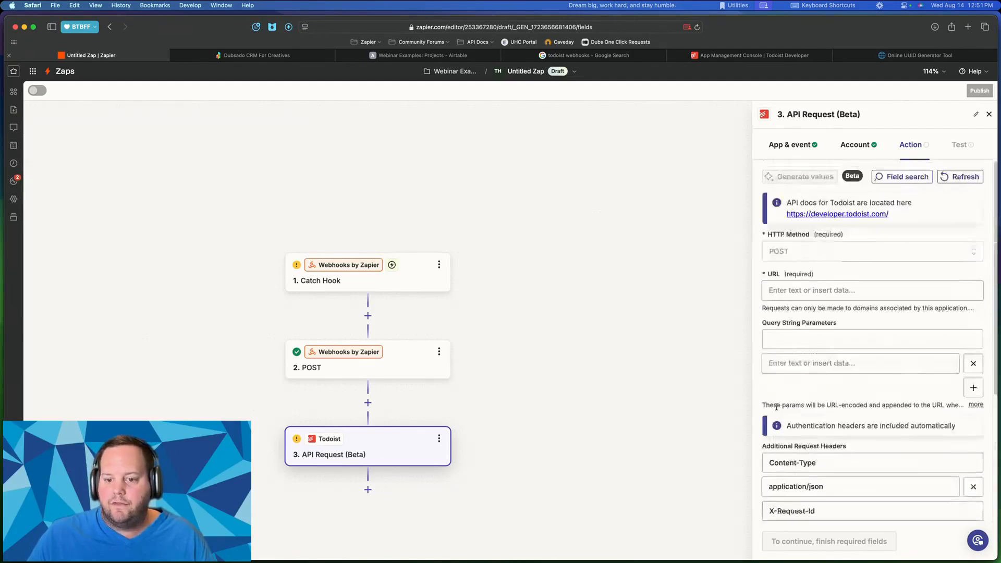
scroll(340, 454, down, 1)
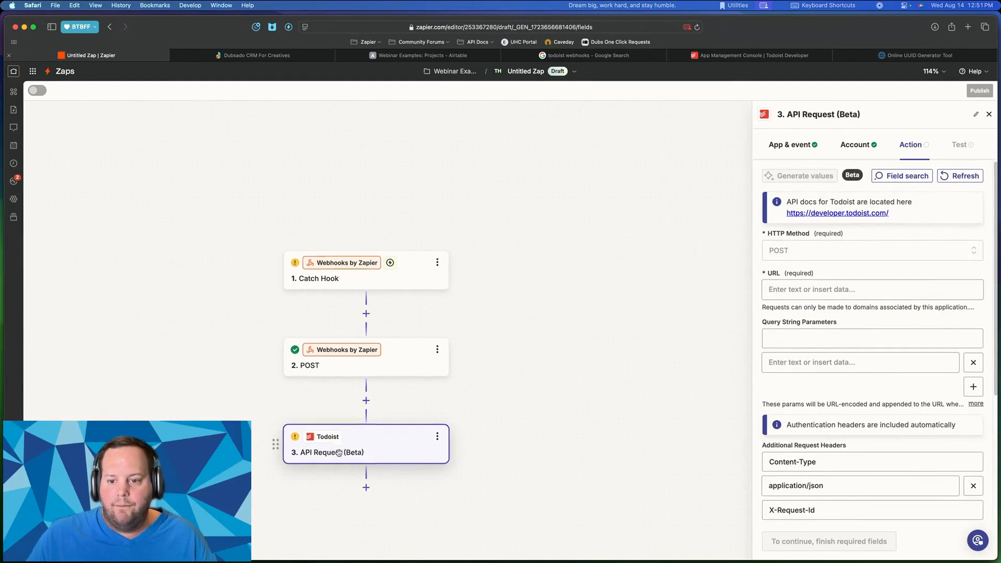
scroll(783, 415, down, 1)
scroll(782, 414, up, 1)
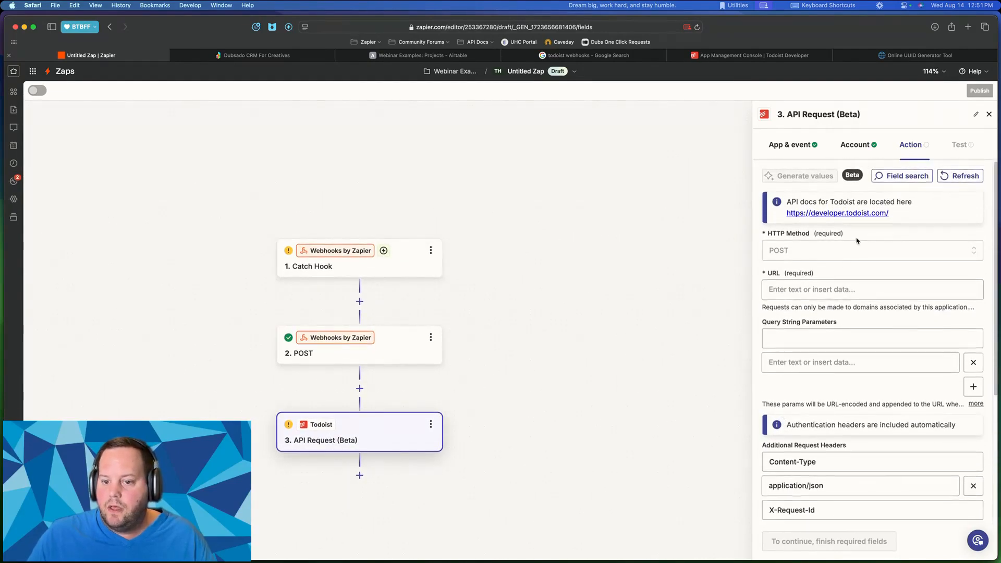
- Check the API Request's URL and HTTP Method fields without changing them, then close its settings
click(806, 339)
click(798, 289)
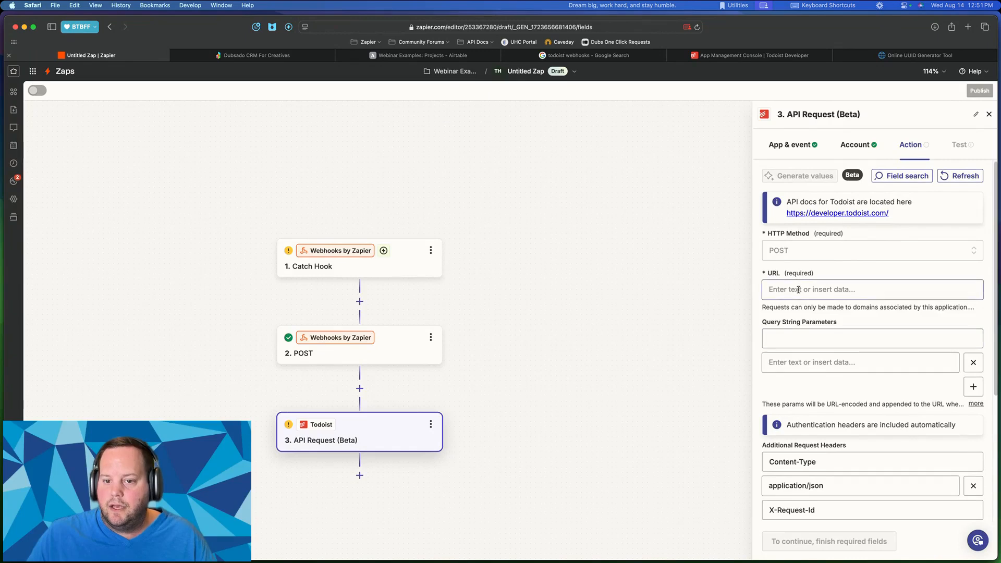
click(795, 252)
click(861, 227)
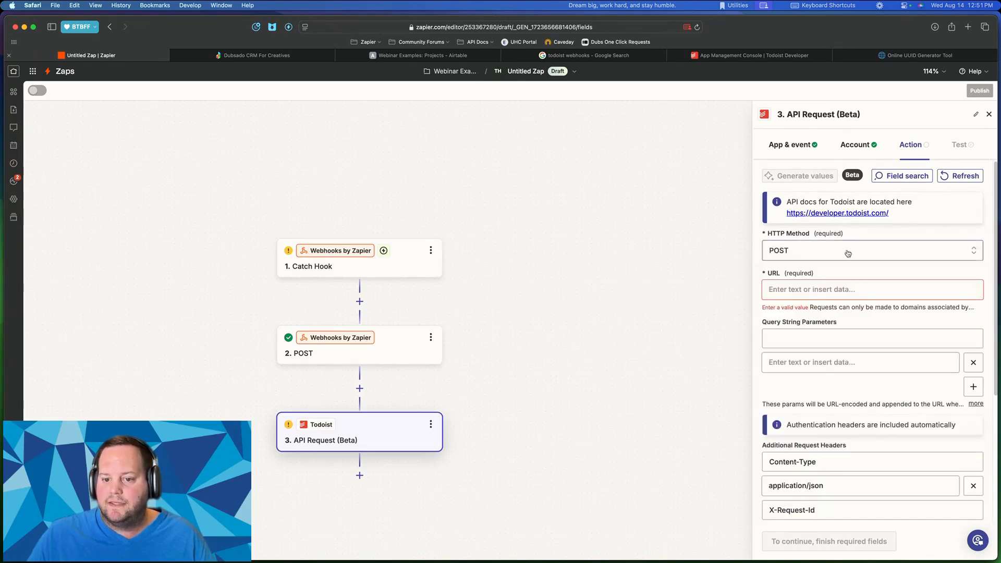
click(803, 289)
click(863, 272)
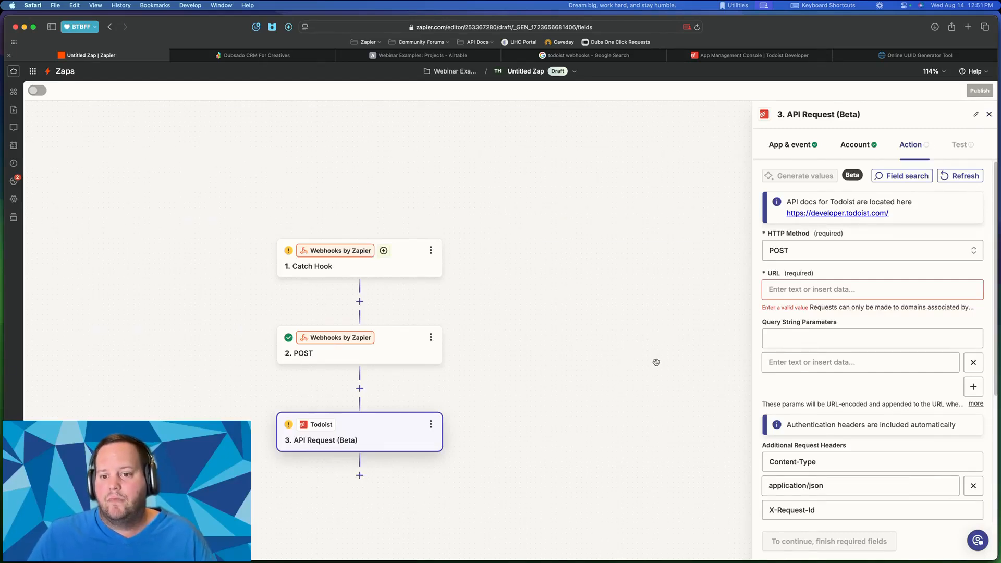
click(988, 115)
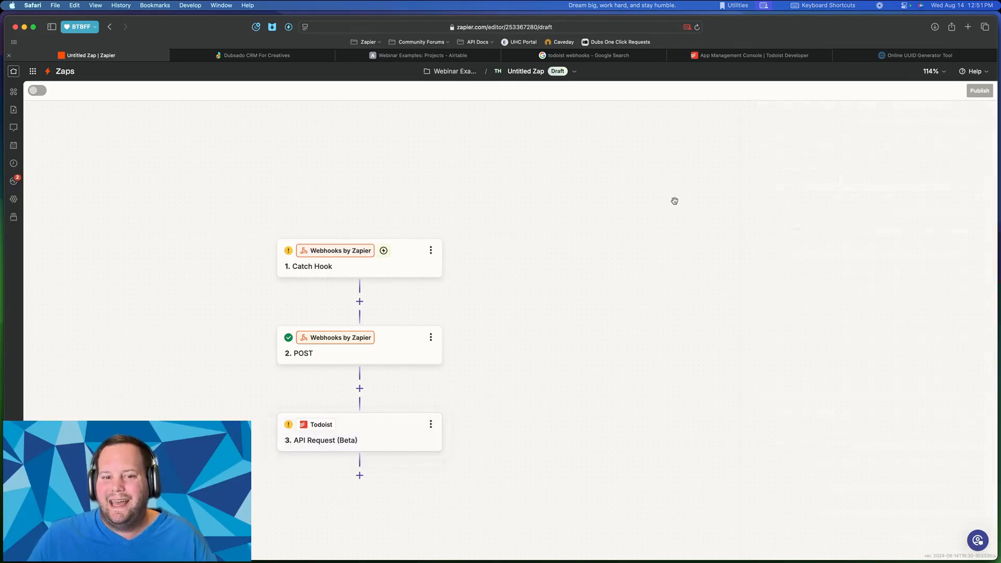
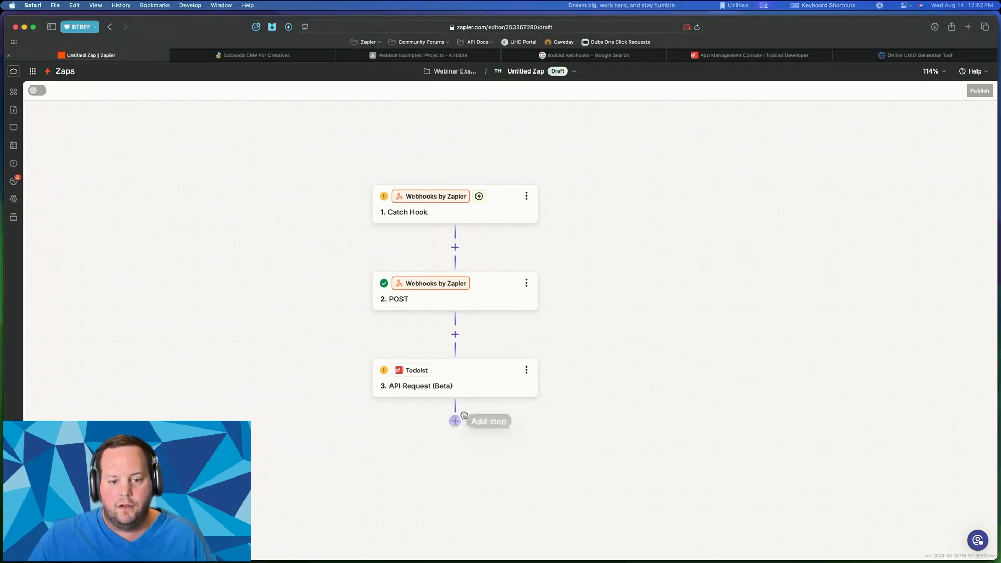
- Paste the copied OpenPhone Send a Message step below the Todoist step, then delete it
click(525, 368)
click(525, 370)
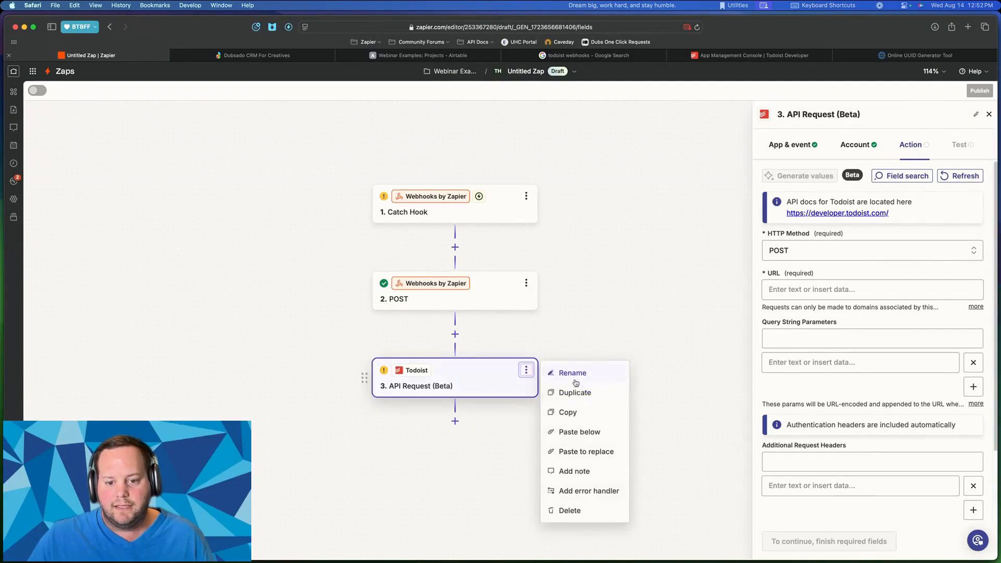
click(579, 431)
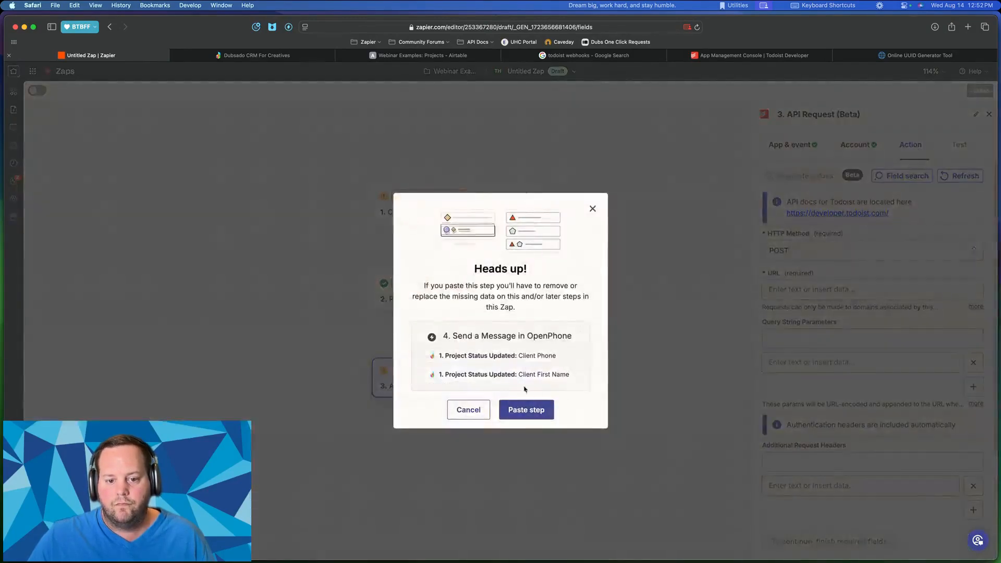
click(527, 412)
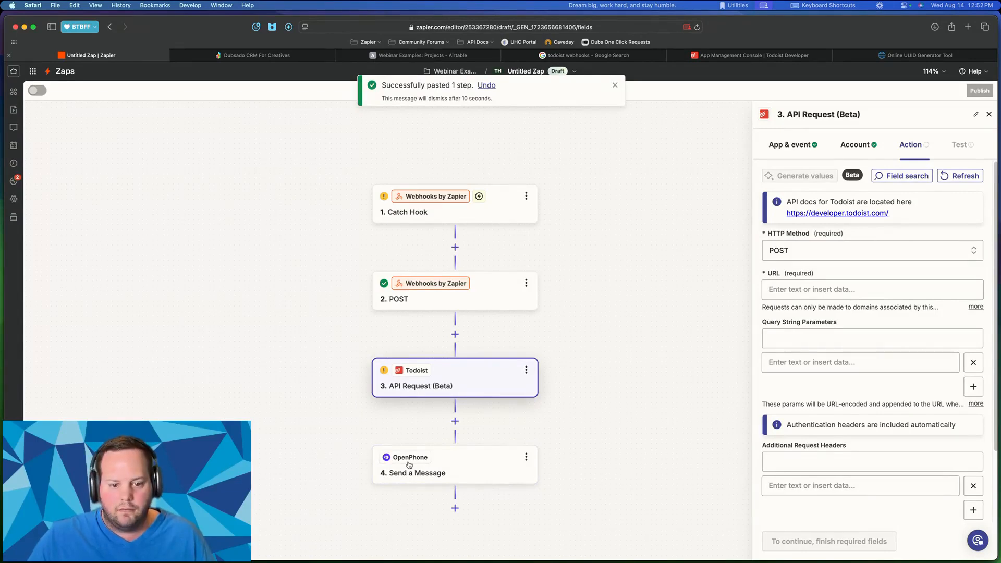
click(466, 474)
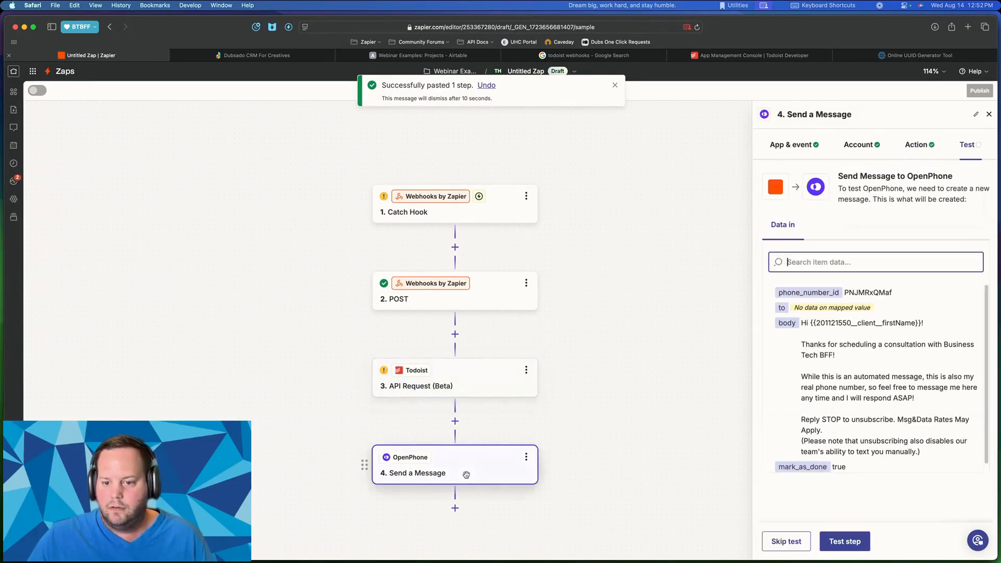
click(526, 457)
click(569, 431)
click(569, 432)
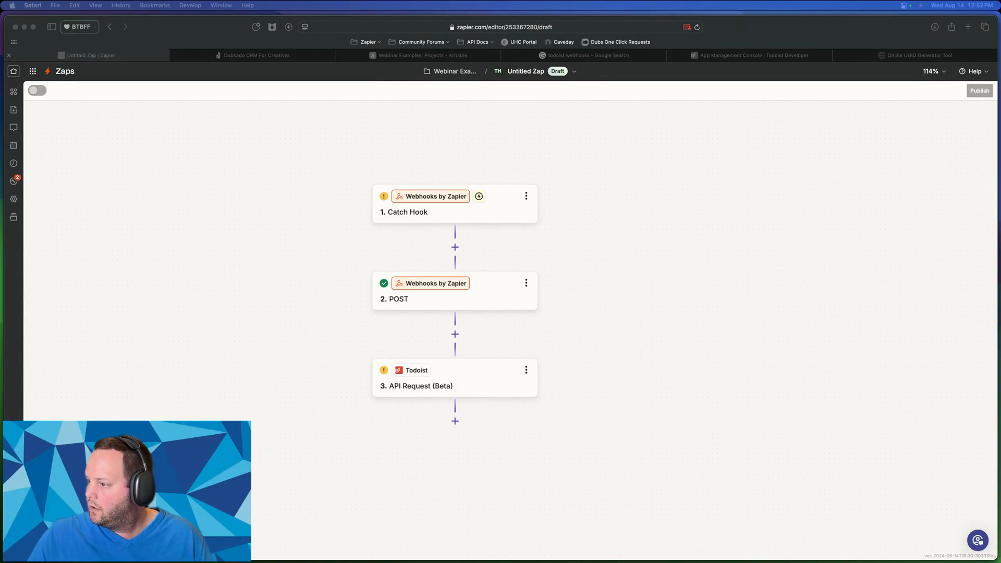
- Paste the OpenPhone step below step 3 once more and remove it again
click(489, 392)
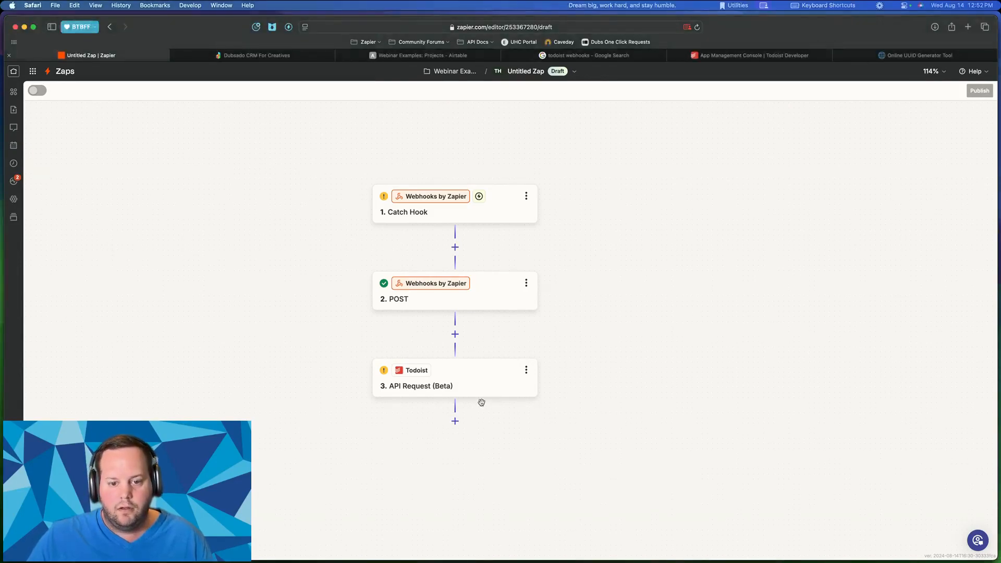
click(524, 371)
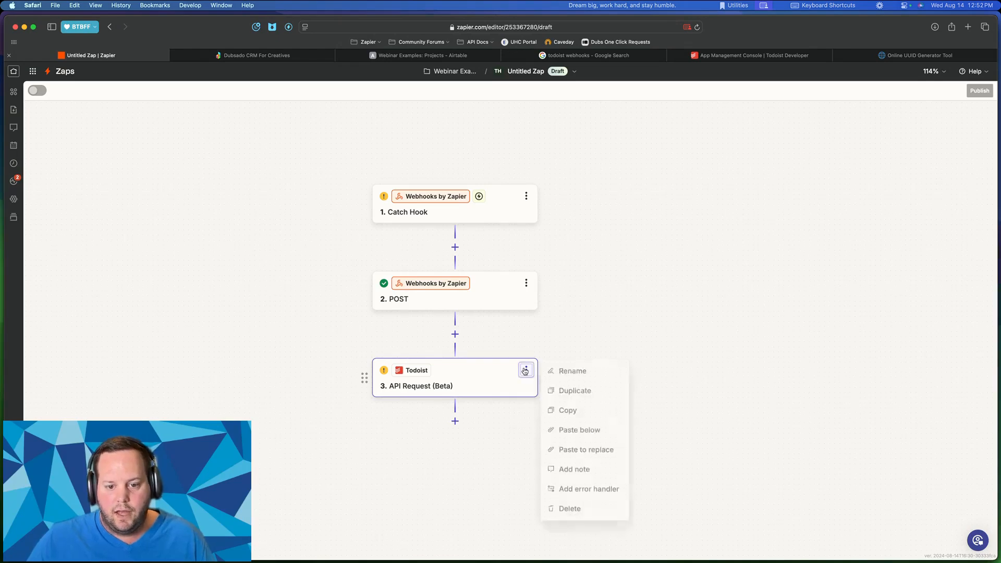
click(575, 432)
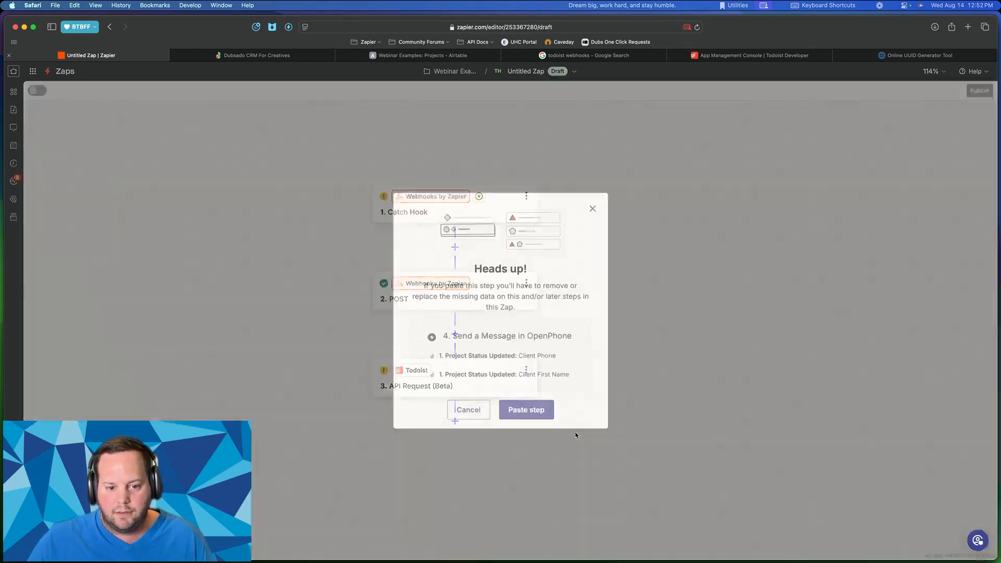
click(526, 411)
click(469, 457)
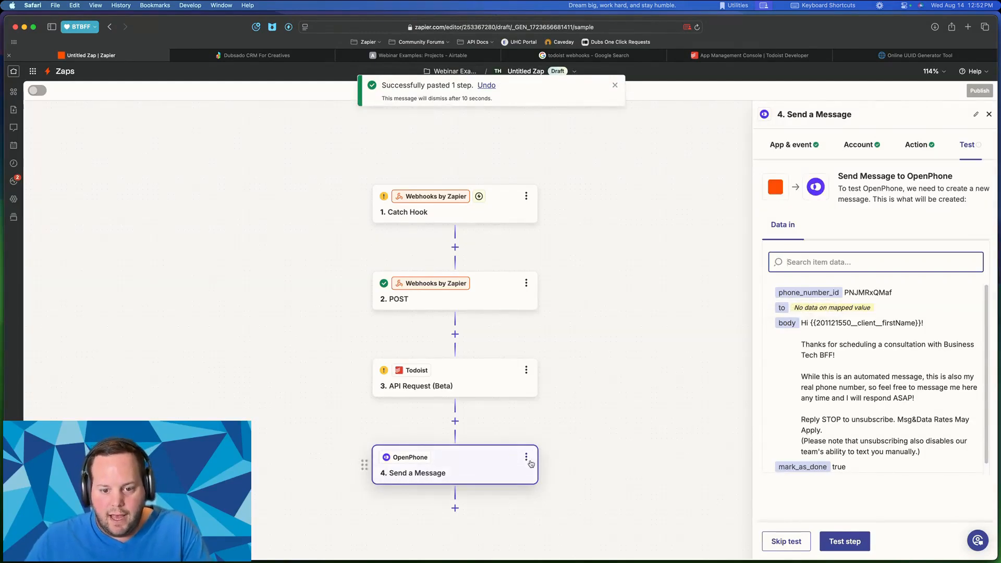
click(525, 456)
click(577, 430)
click(577, 431)
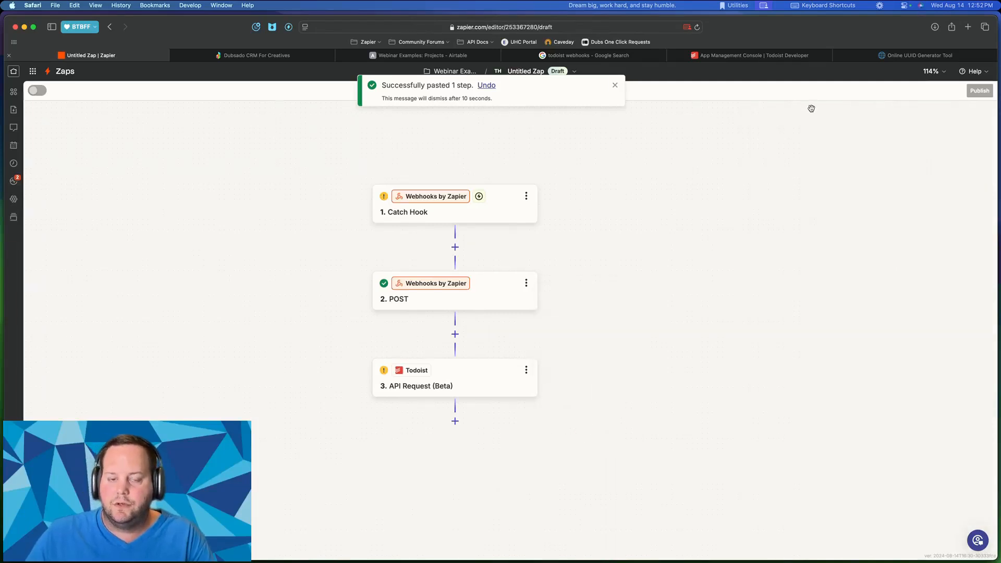
scroll(456, 229, down, 1)
scroll(457, 228, down, 1)
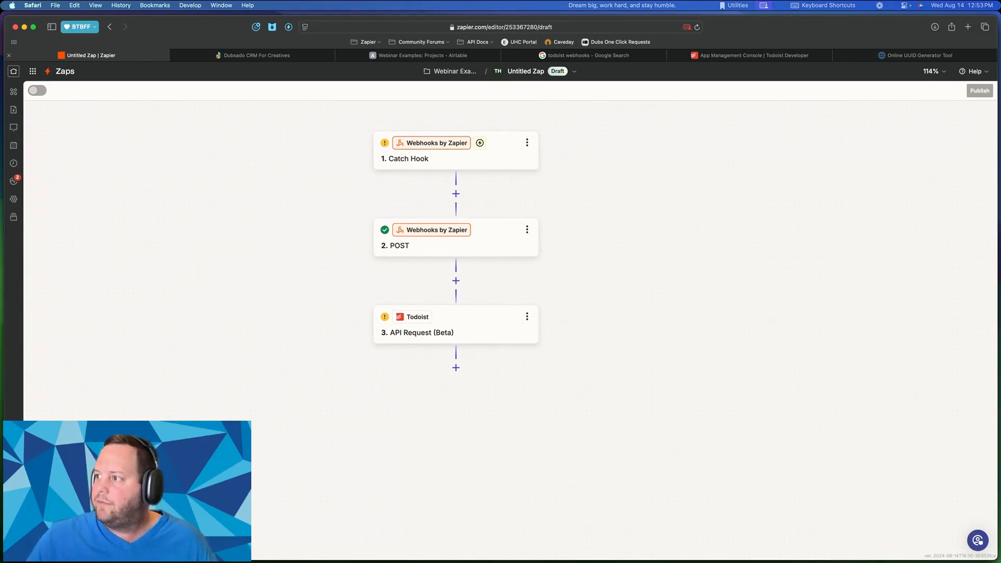
- In Todoist, review the Demo - HTTP Requests via Code task and its Task 1–5 subtasks
key(ctrl+Up)
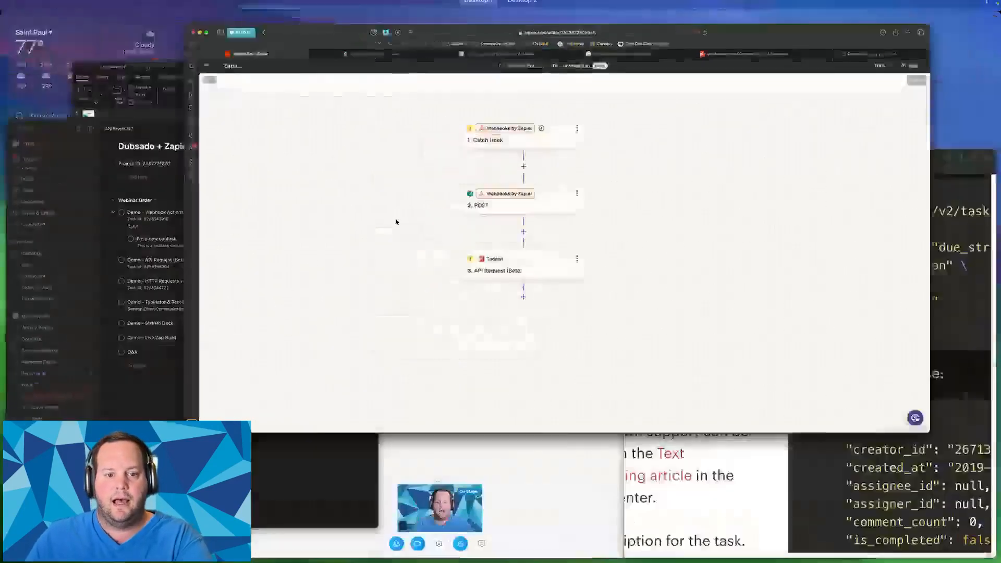
click(177, 302)
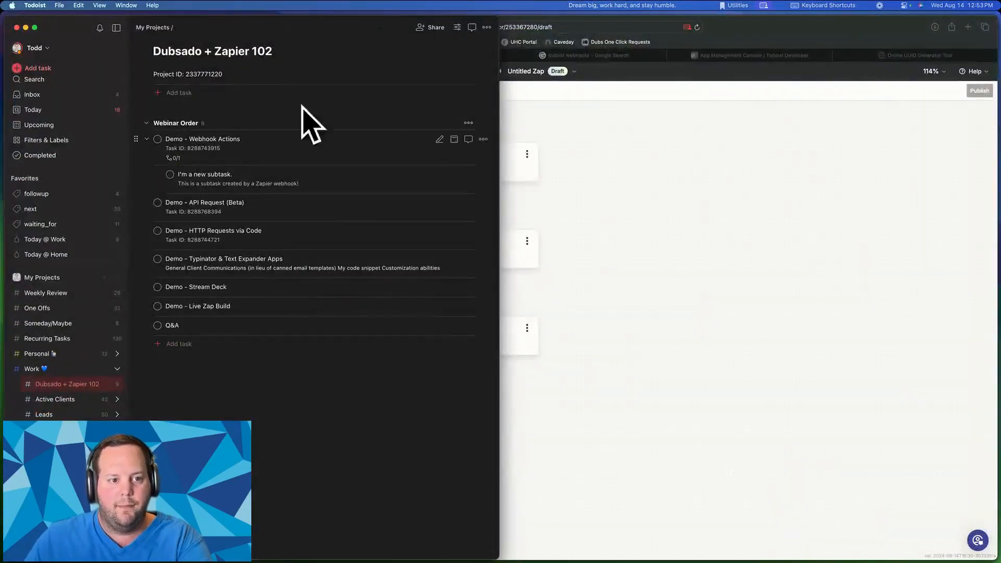
click(201, 230)
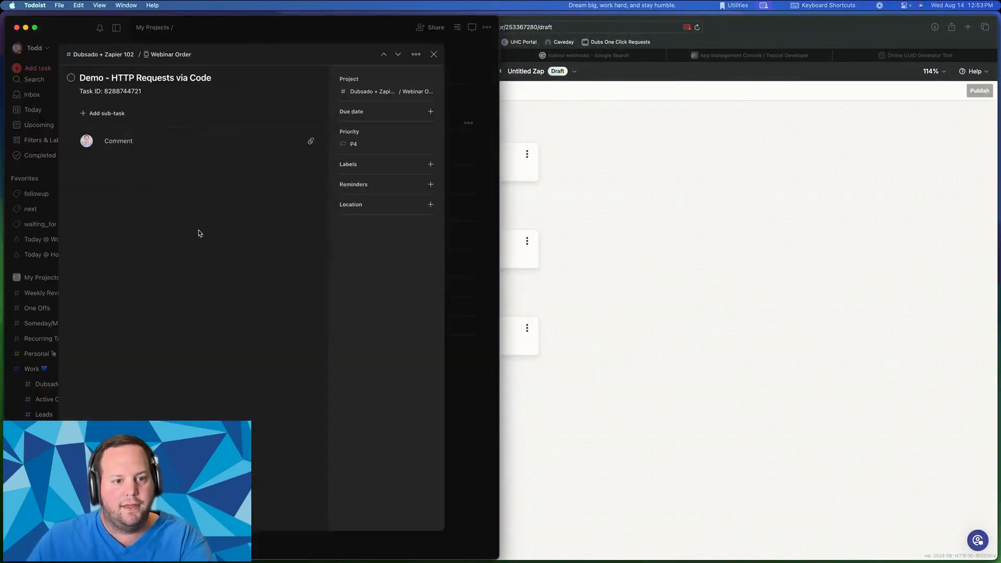
click(434, 55)
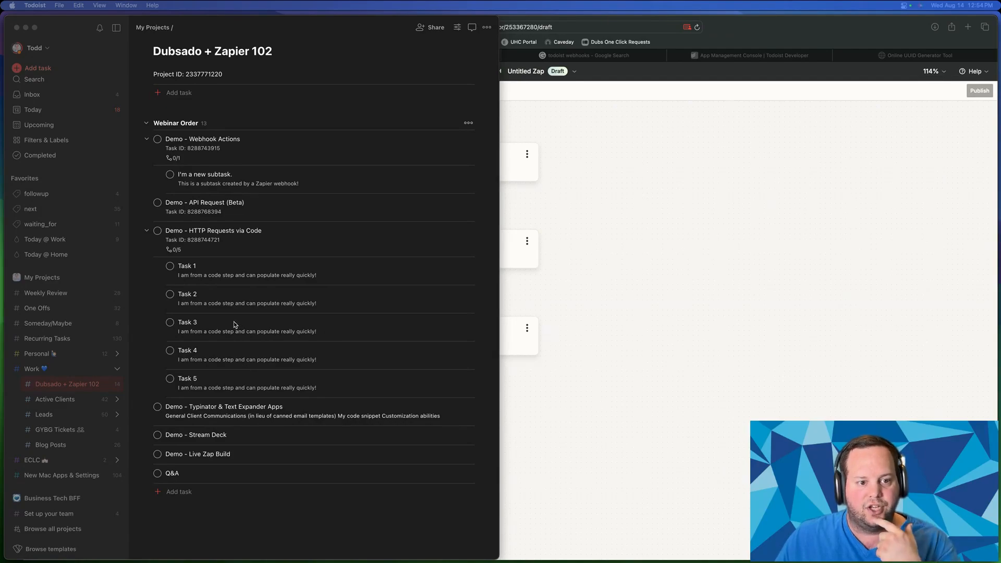
click(196, 249)
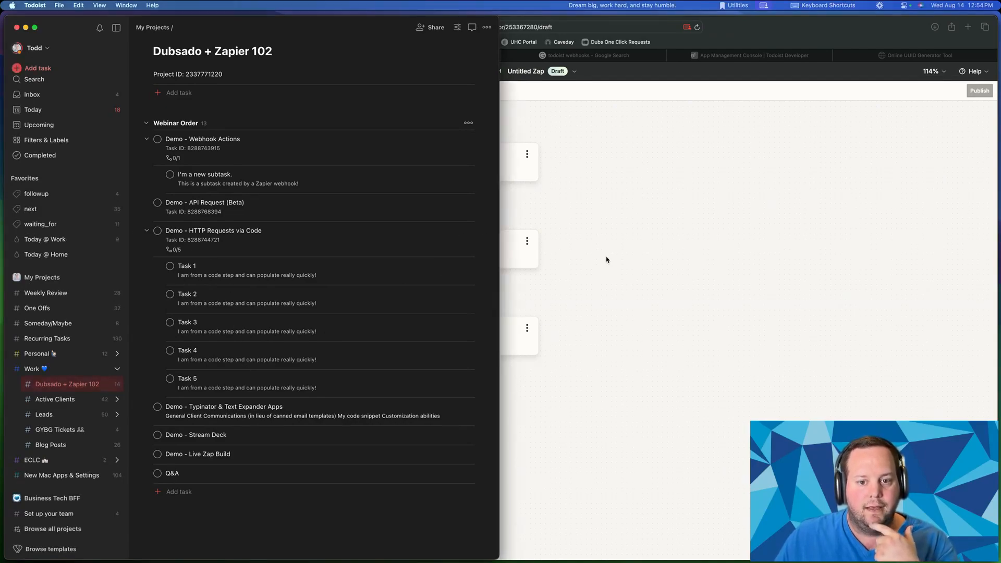
click(669, 243)
key(ctrl+Up)
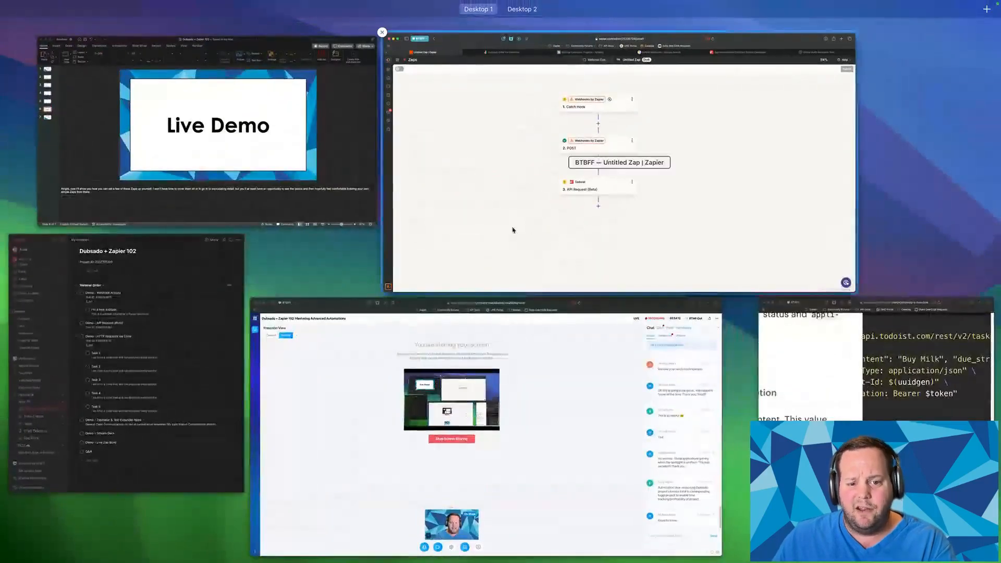
- Read the attendees' automation ideas in BigMarker's Public chat, then show the Presenters chat
click(591, 389)
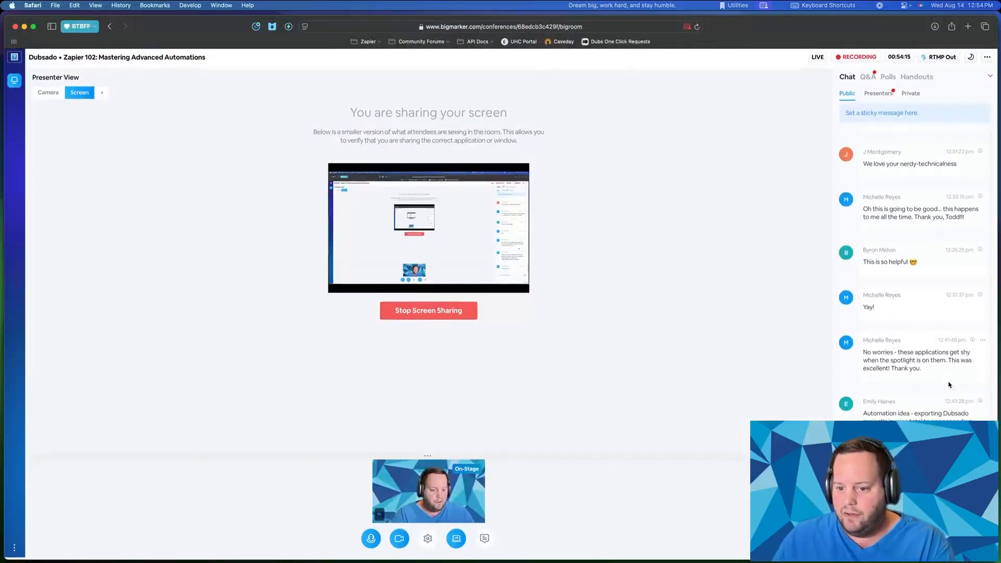
drag(914, 415, 945, 431)
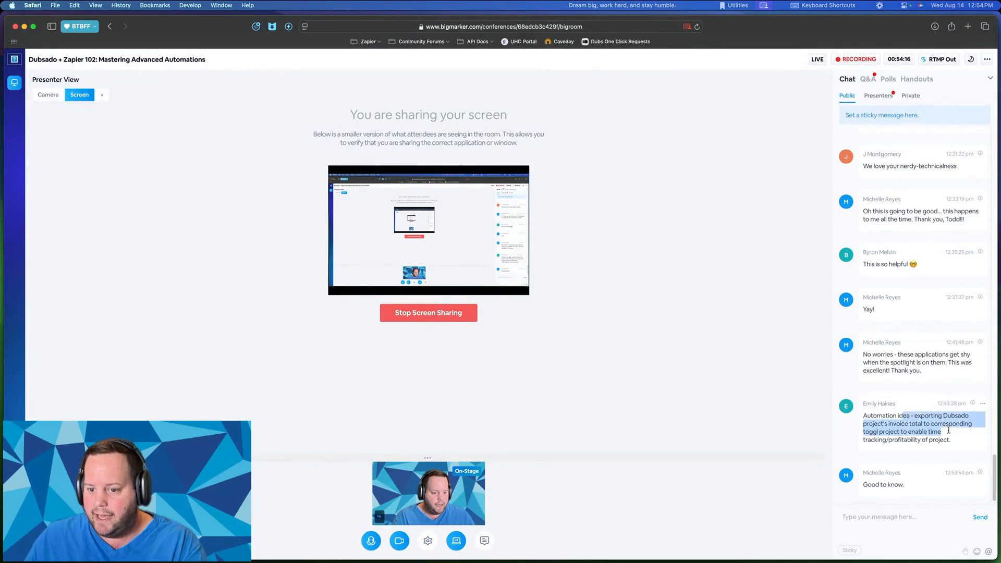
click(921, 427)
scroll(916, 425, up, 1)
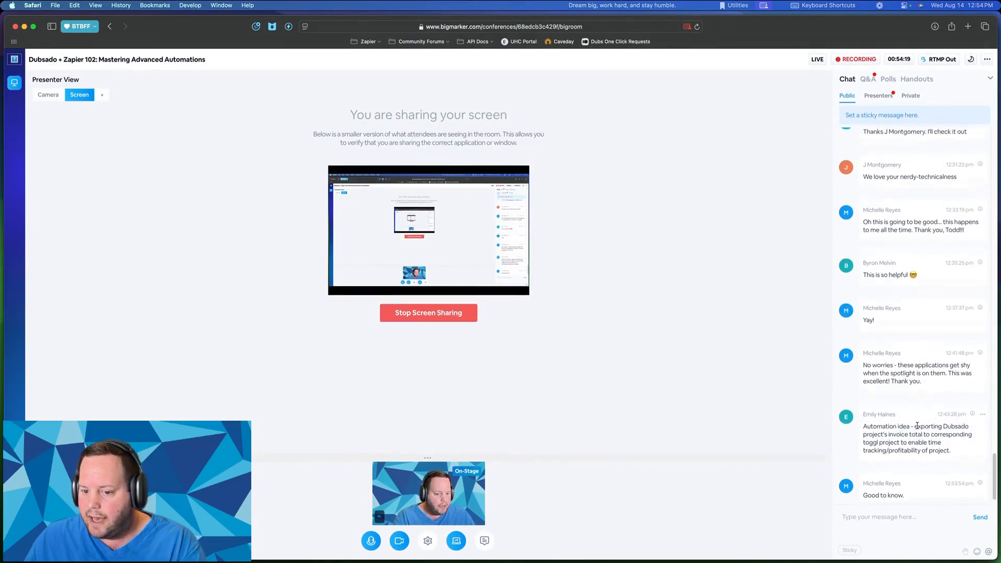
scroll(917, 425, down, 1)
scroll(916, 426, up, 2)
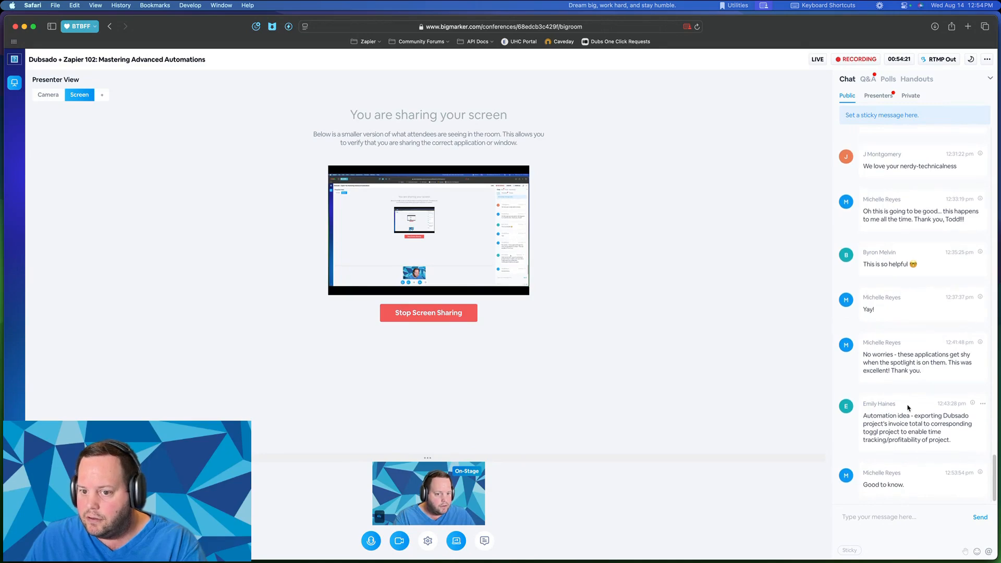
scroll(907, 407, up, 2)
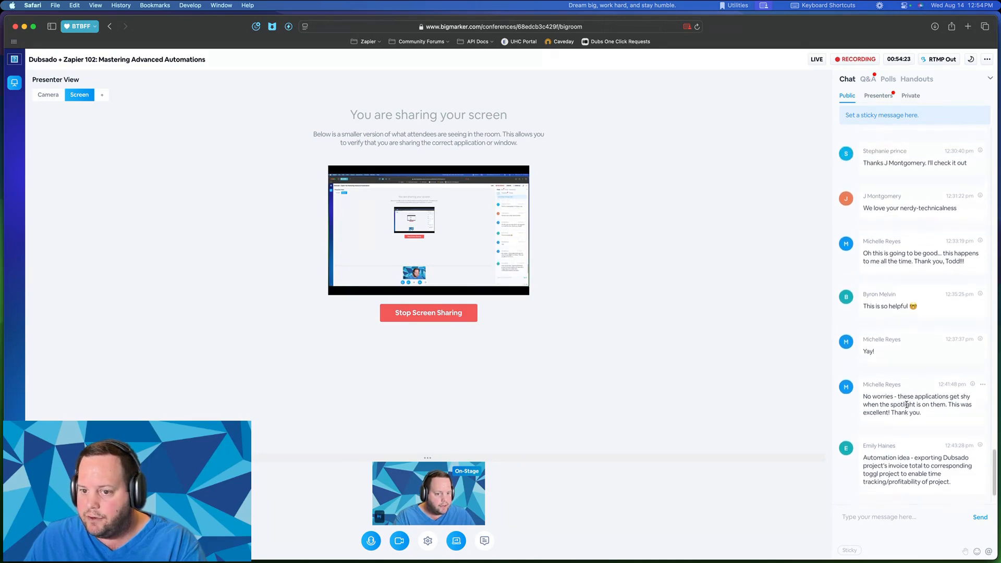
scroll(906, 404, down, 4)
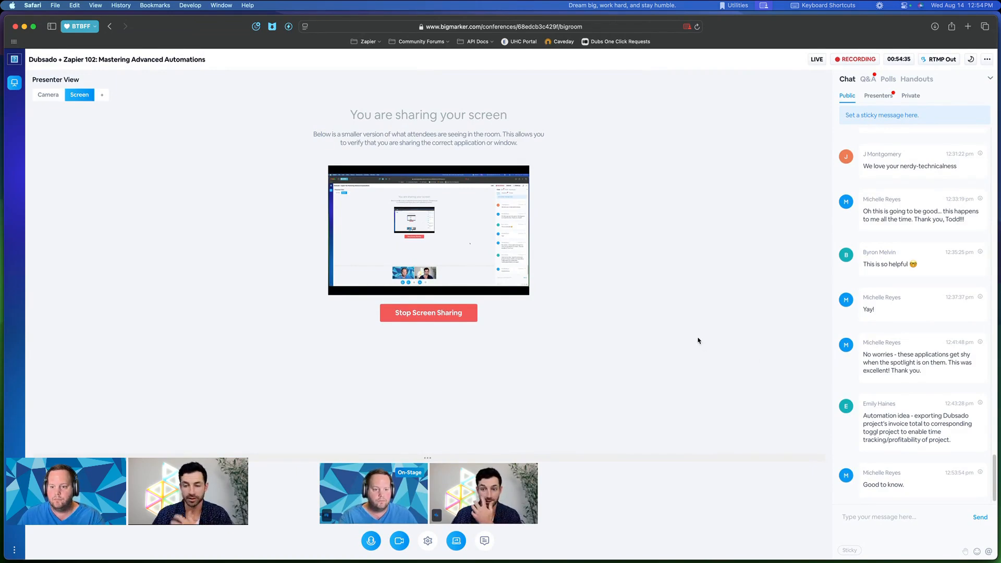
scroll(885, 284, up, 1)
scroll(885, 284, down, 1)
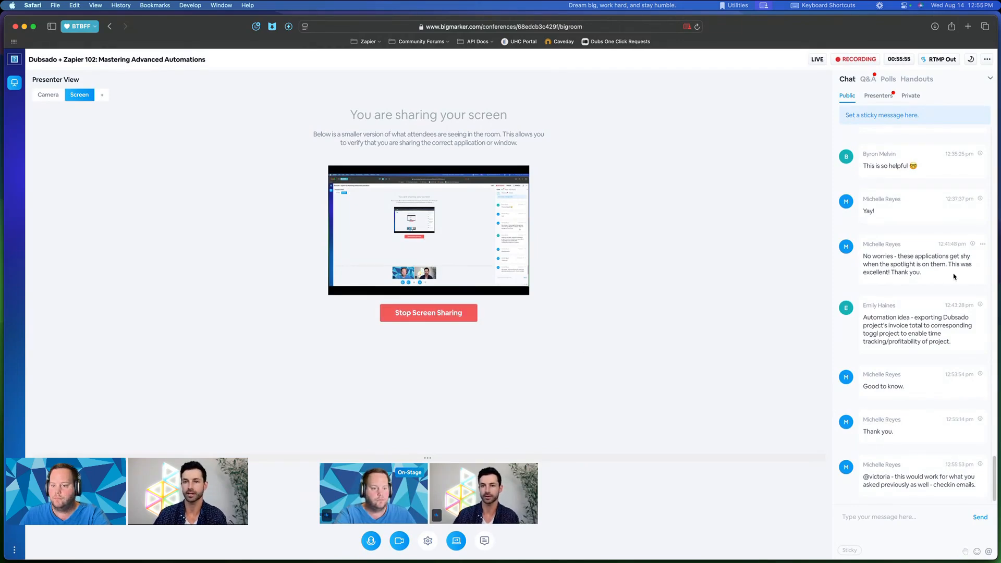
click(881, 96)
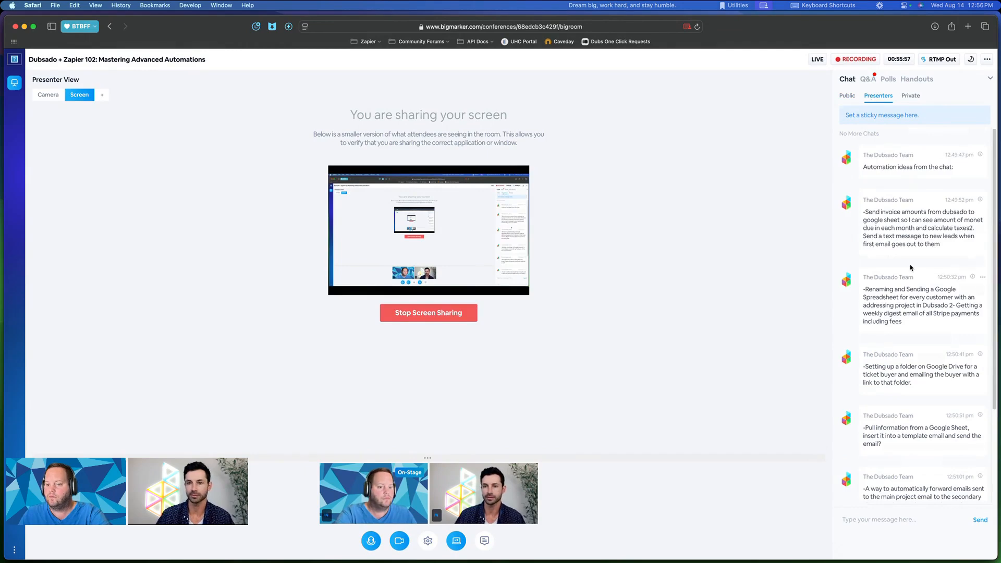
- Go over the Google Drive folder and ticket buyer ideas in the Presenters chat
scroll(904, 253, down, 1)
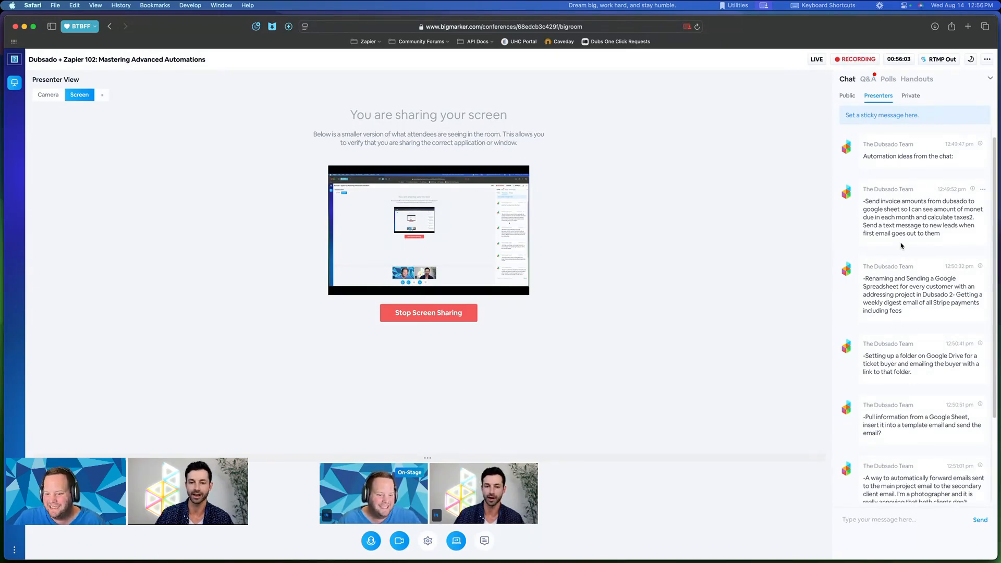
scroll(900, 261, down, 3)
drag(888, 283, 927, 290)
click(914, 299)
click(889, 291)
click(900, 293)
click(925, 291)
scroll(925, 291, down, 1)
scroll(925, 290, down, 2)
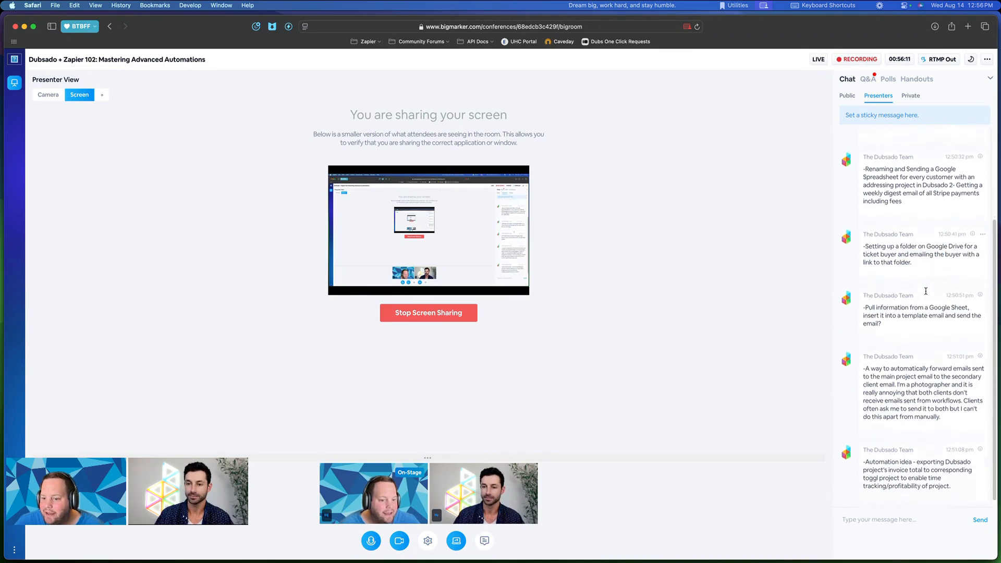
scroll(917, 253, up, 1)
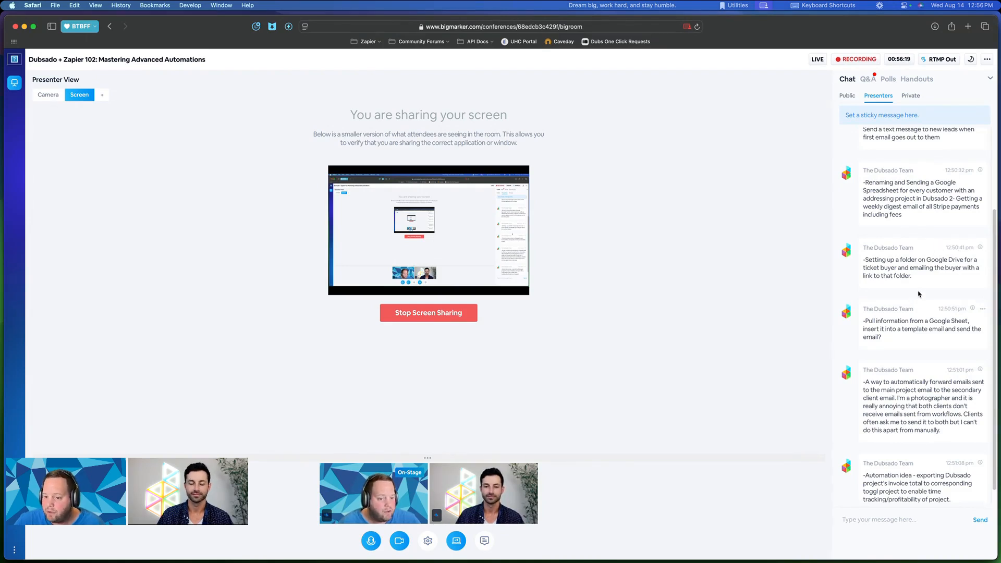
scroll(915, 312, down, 1)
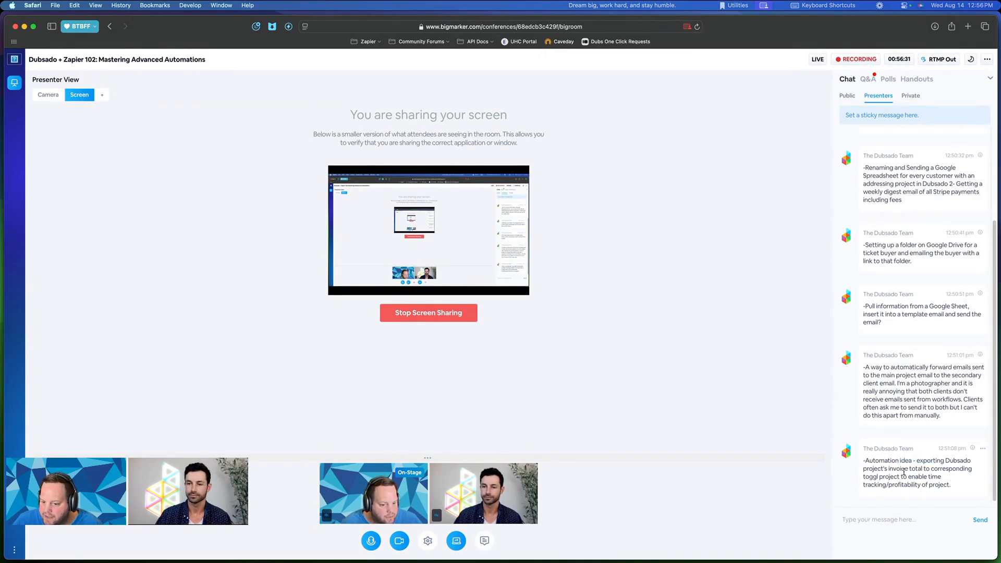
- Highlight the idea to send Dubsado invoice totals to Toggl
drag(885, 469, 921, 475)
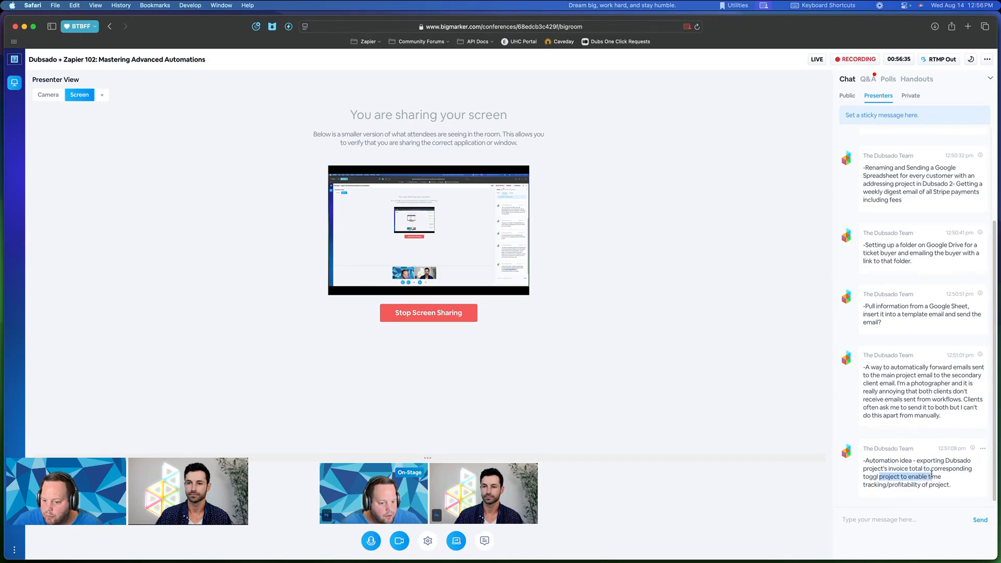
click(931, 476)
scroll(931, 476, up, 5)
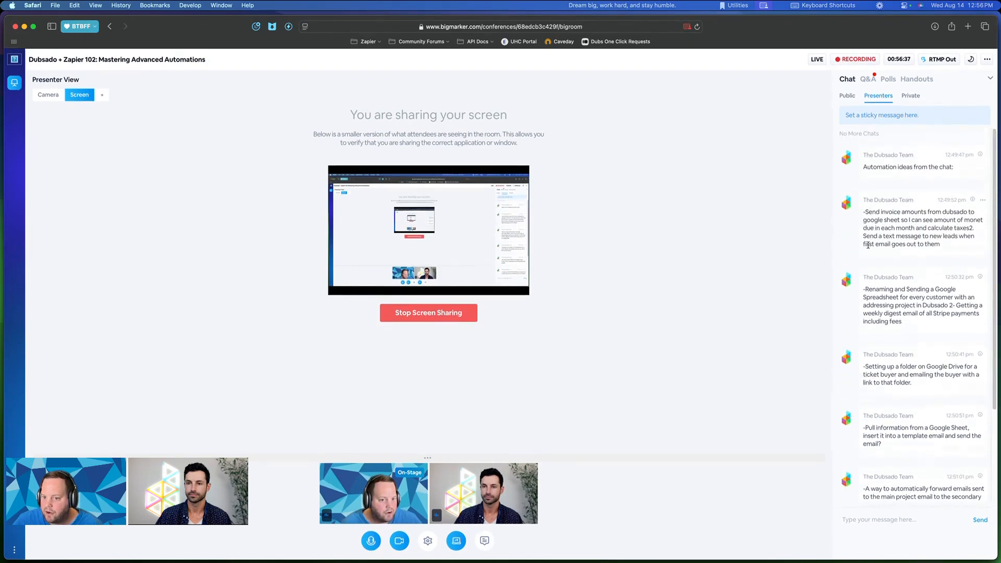
scroll(902, 243, down, 3)
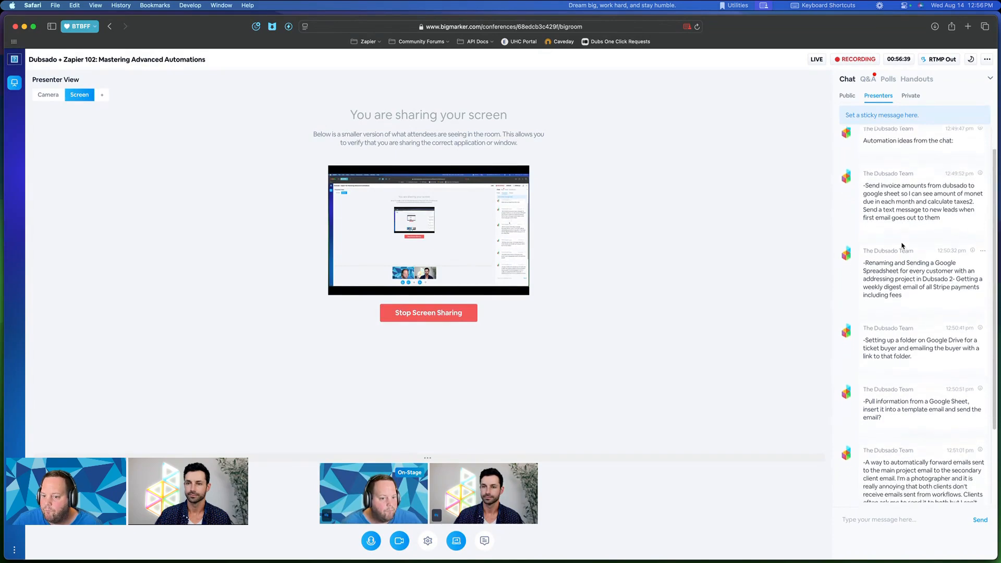
- Mark up the Google Spreadsheet suggestion about addressing projects
drag(893, 248, 856, 257)
click(927, 262)
click(875, 259)
click(912, 256)
click(896, 264)
click(916, 265)
click(894, 259)
click(955, 273)
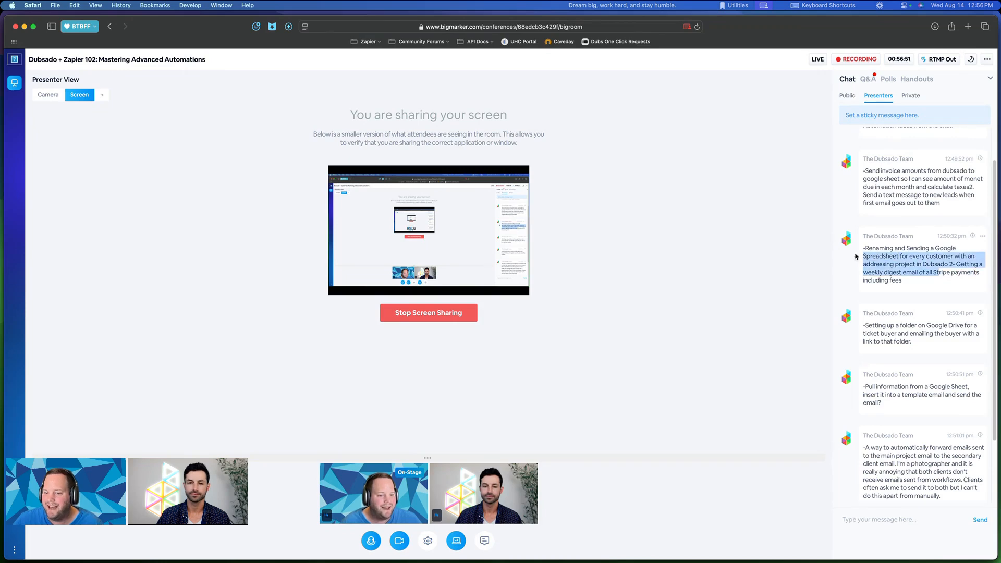
click(909, 263)
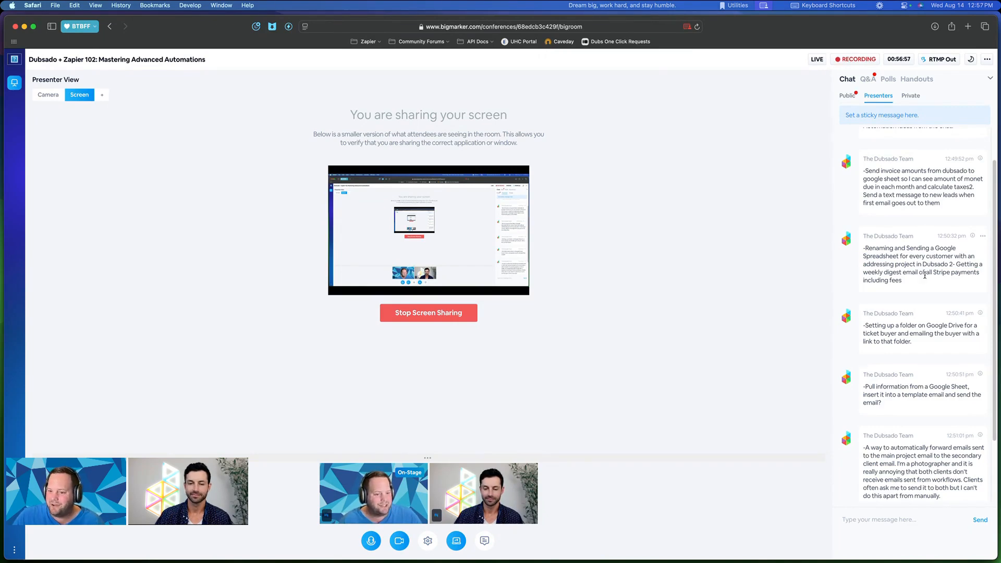
- Highlight the Google Sheet suggestion, then show all open windows
scroll(926, 280, down, 1)
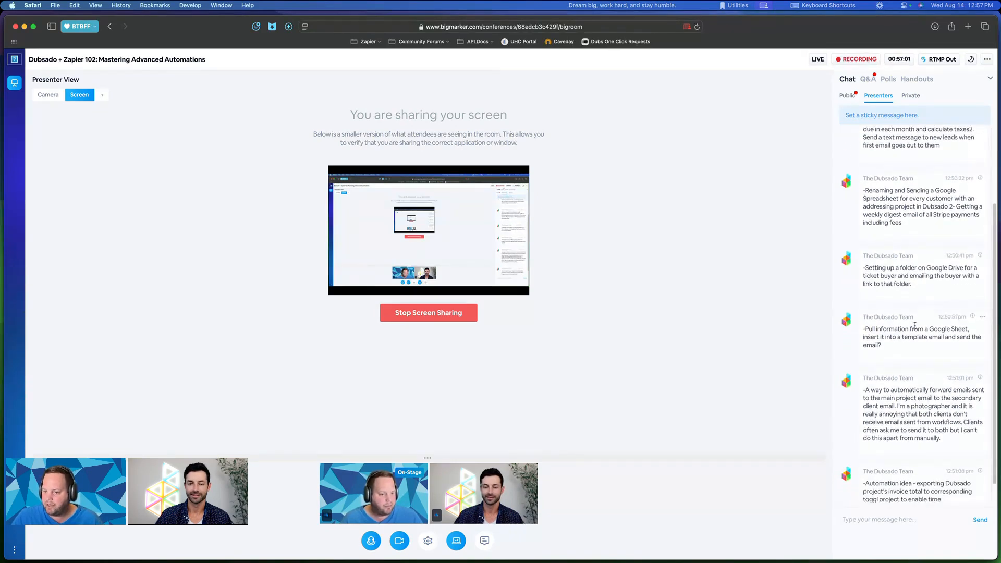
mouse_move(887, 329)
mouse_down()
mouse_move(944, 329)
mouse_move(898, 327)
mouse_up()
click(944, 329)
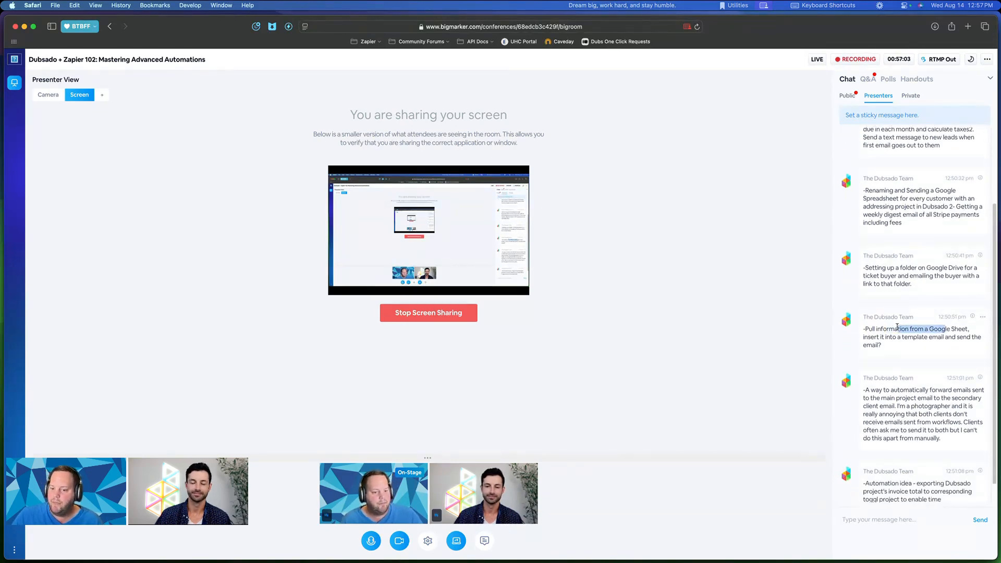
click(897, 327)
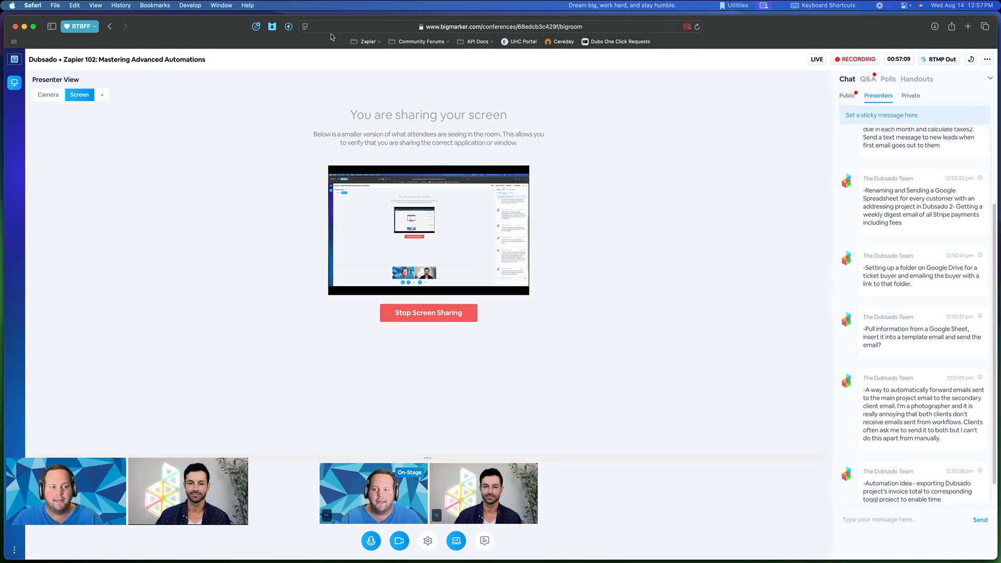
key(ctrl+Up)
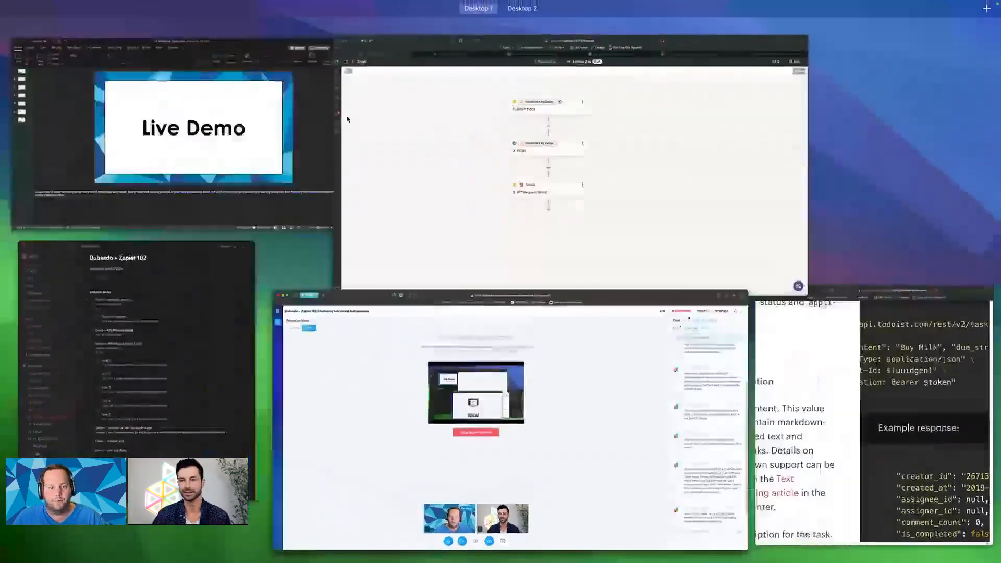
- In Zapier, look over the Catch Hook trigger's app and event settings
click(593, 218)
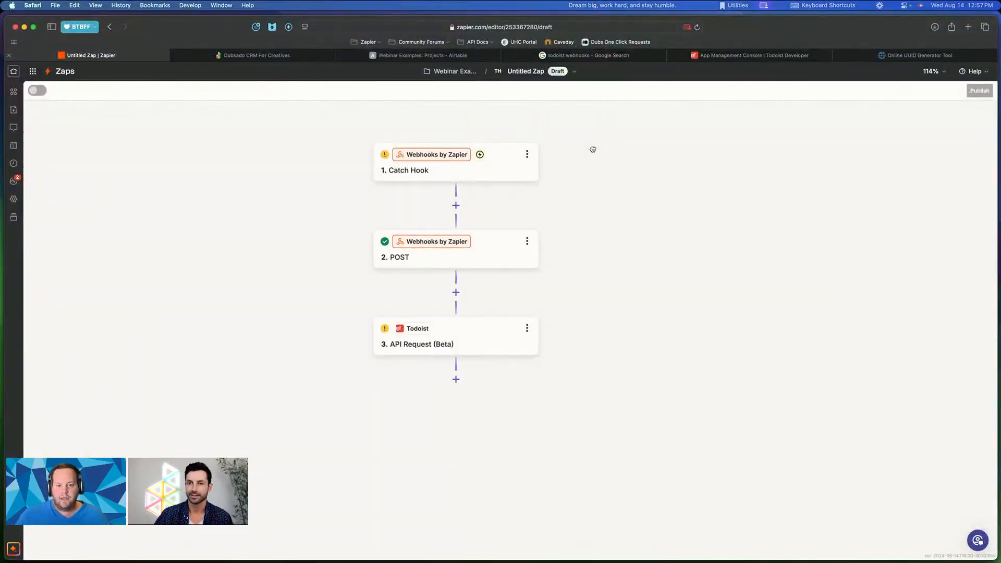
click(503, 158)
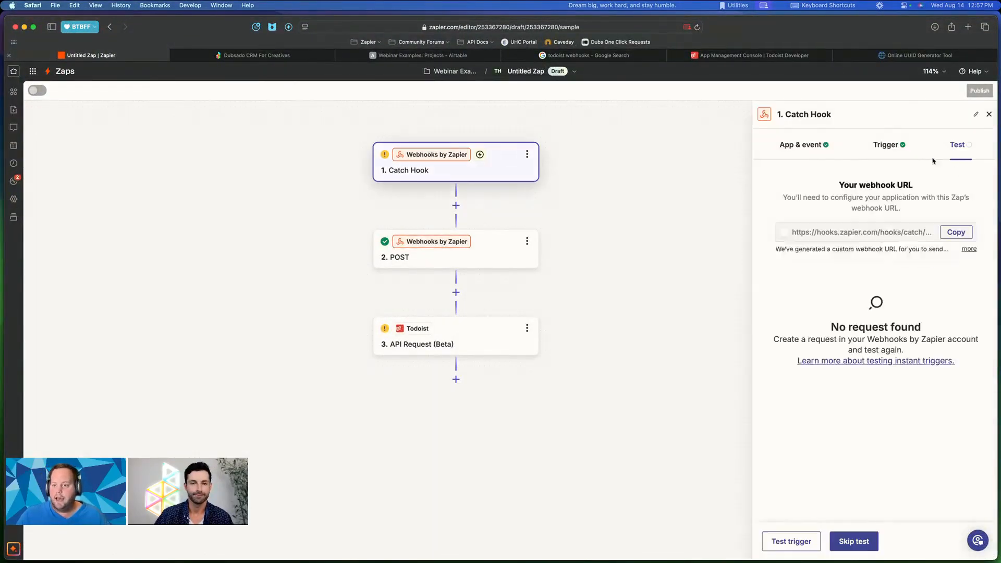
click(785, 142)
click(822, 226)
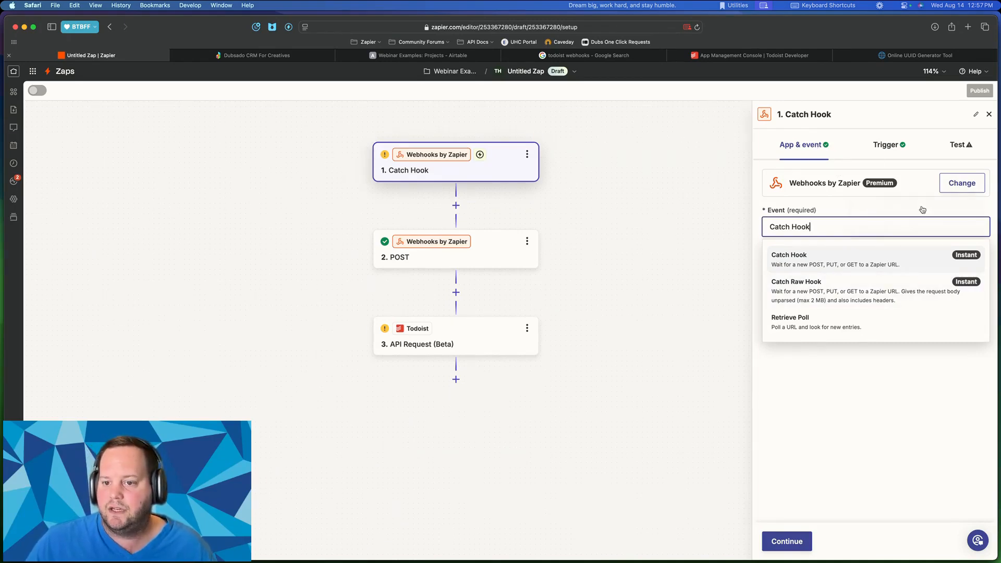
- Change the trigger to Code by Zapier's Run Javascript event and select the default comments
click(961, 183)
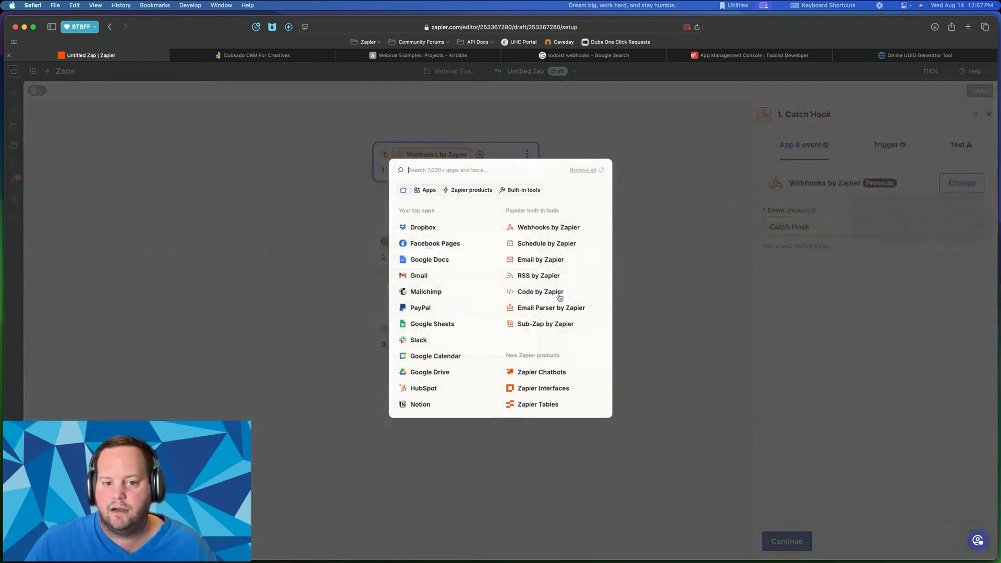
click(531, 298)
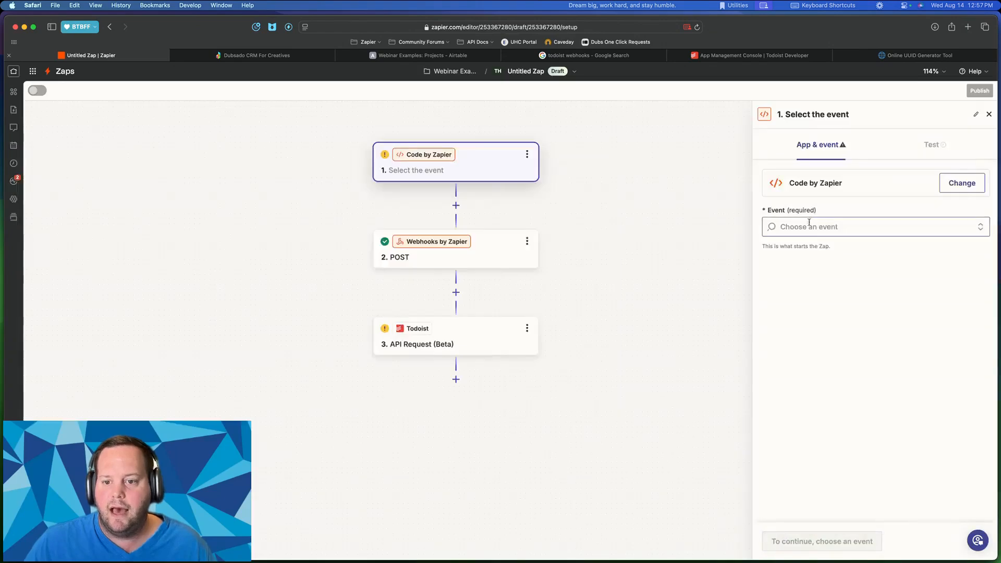
click(808, 225)
click(825, 264)
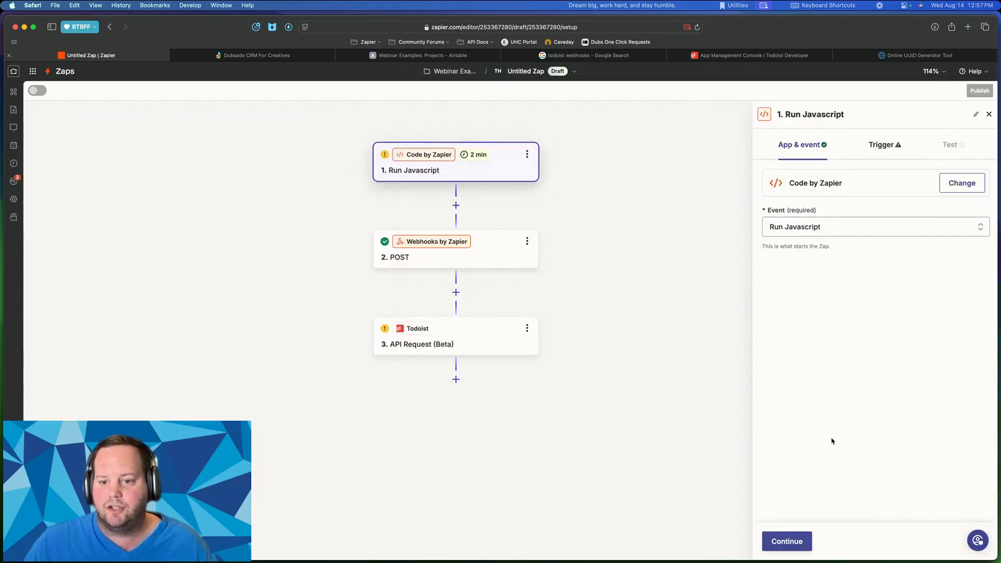
click(802, 551)
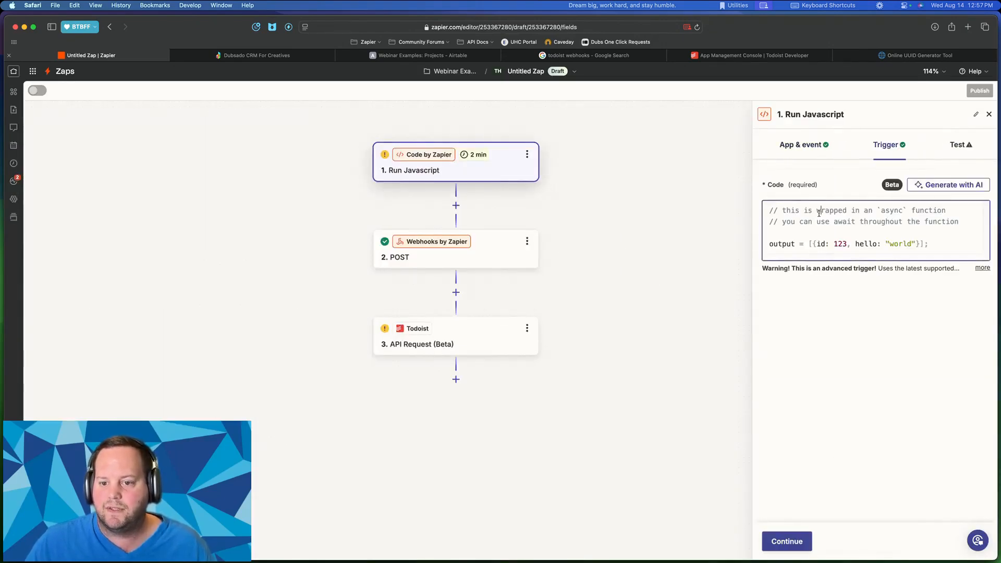
drag(957, 228, 791, 205)
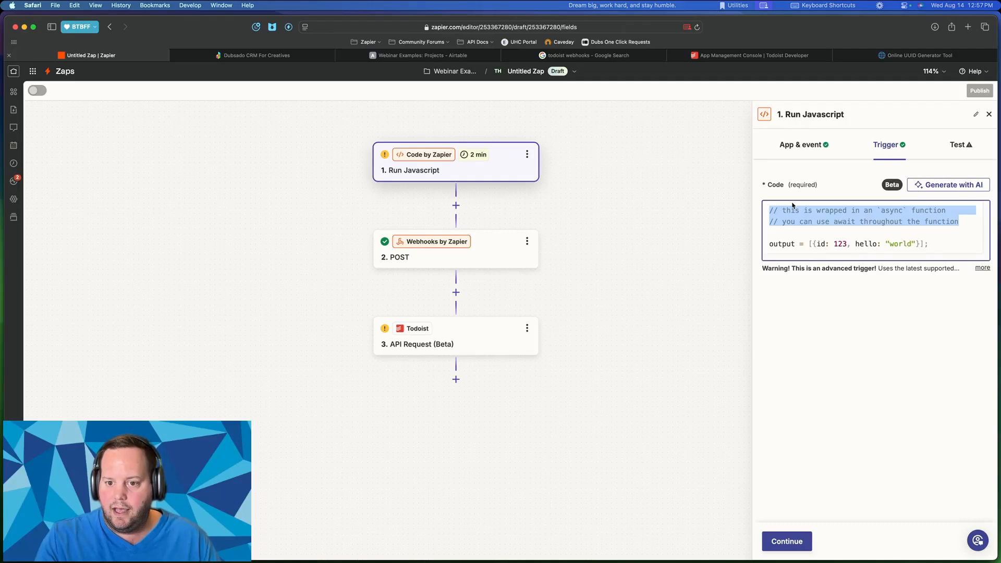
- Declare a person variable holding a contact's name and an email variable holding their e-mail
text(let person =)
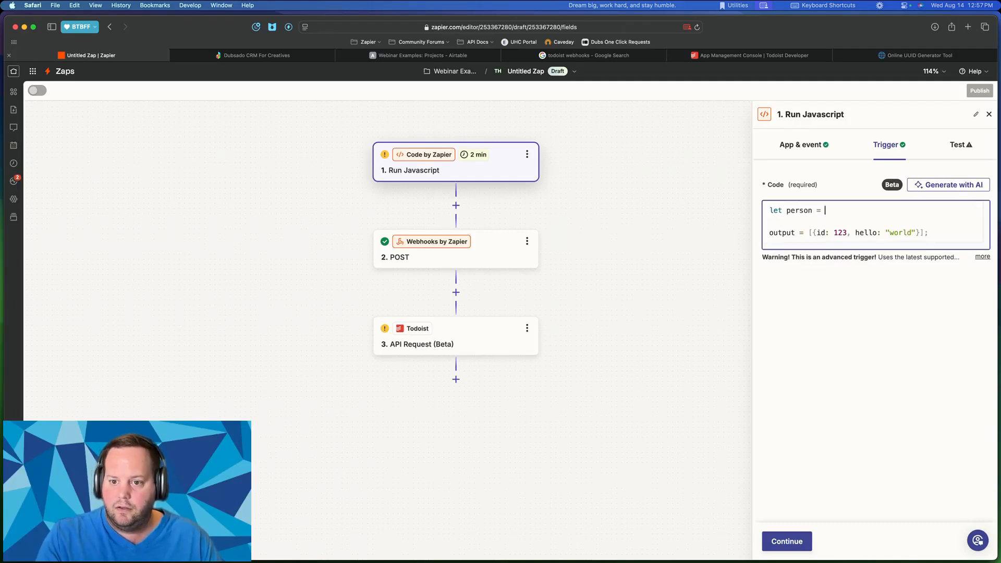
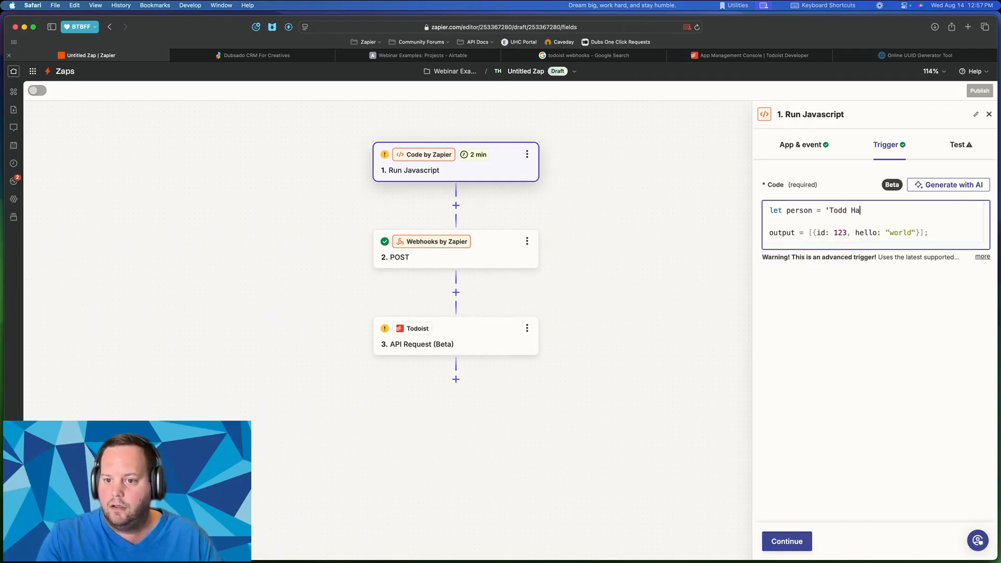
key(Return)
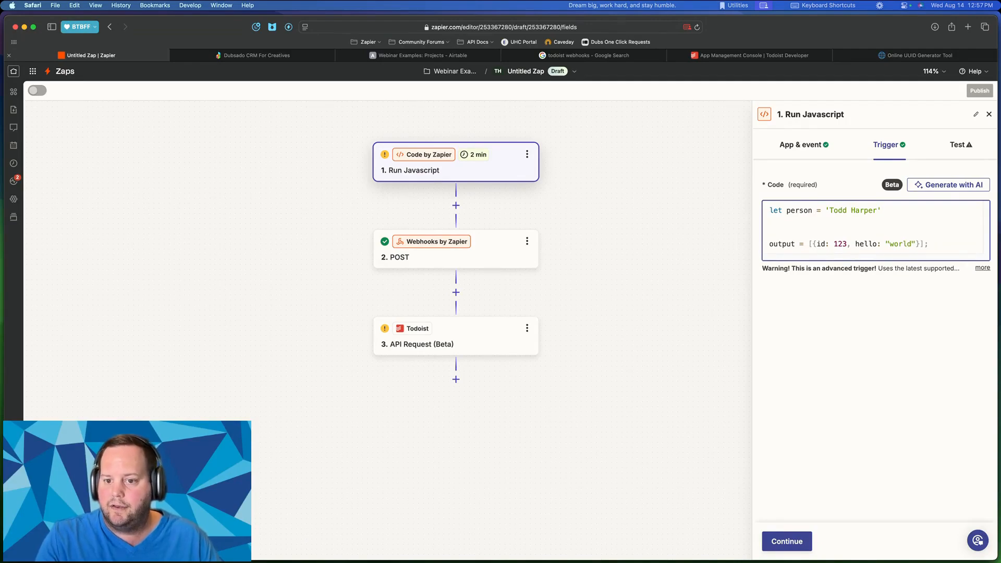
text(le)
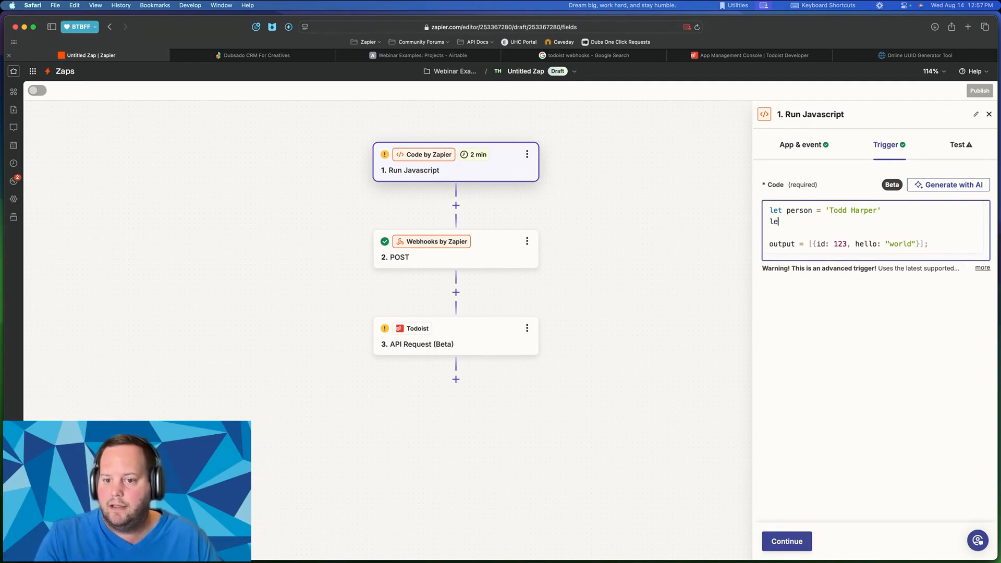
text(t email )
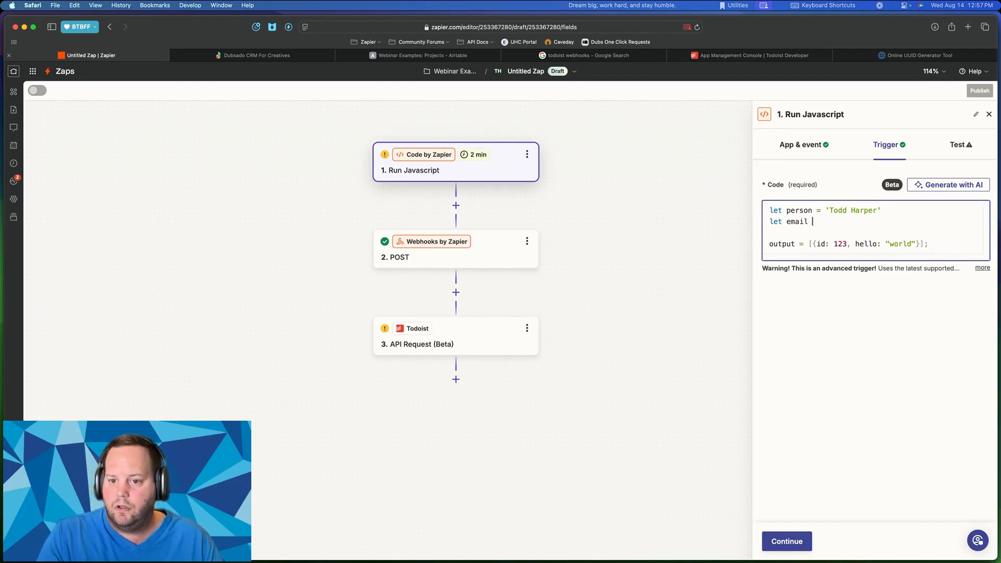
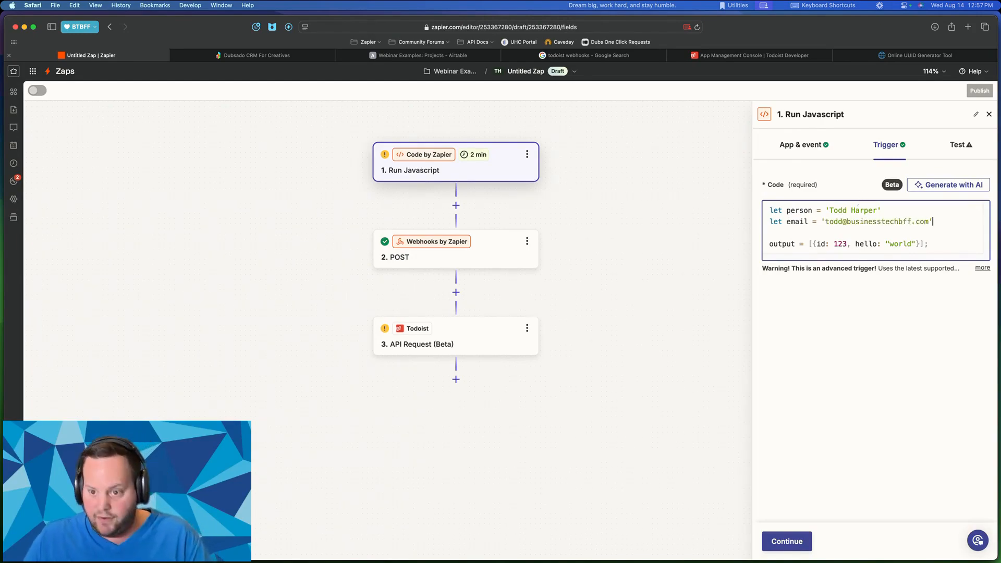
- Replace the sample output with {"person": person, "email": email} and continue
click(940, 245)
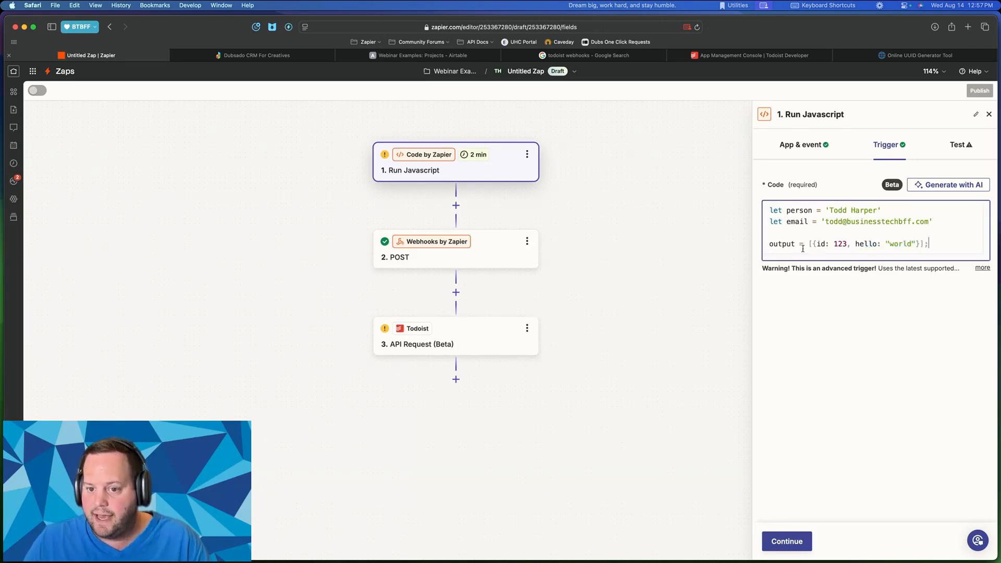
click(817, 243)
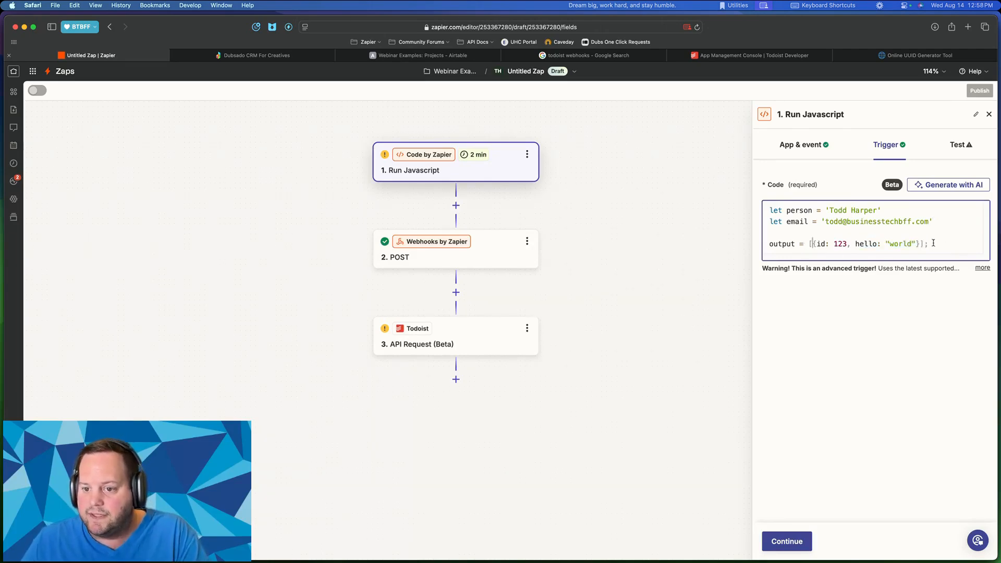
key(BackSpace)
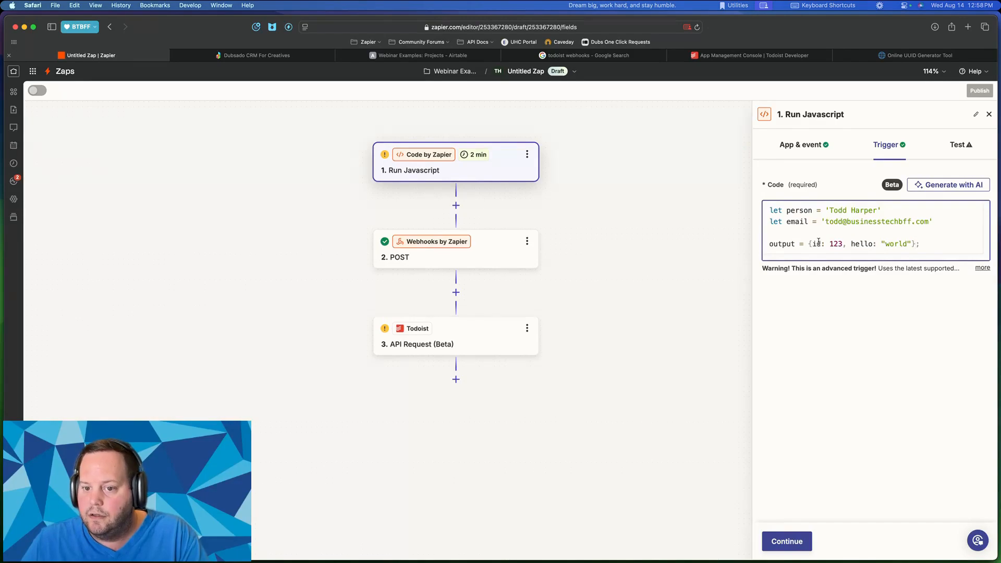
drag(812, 243, 910, 240)
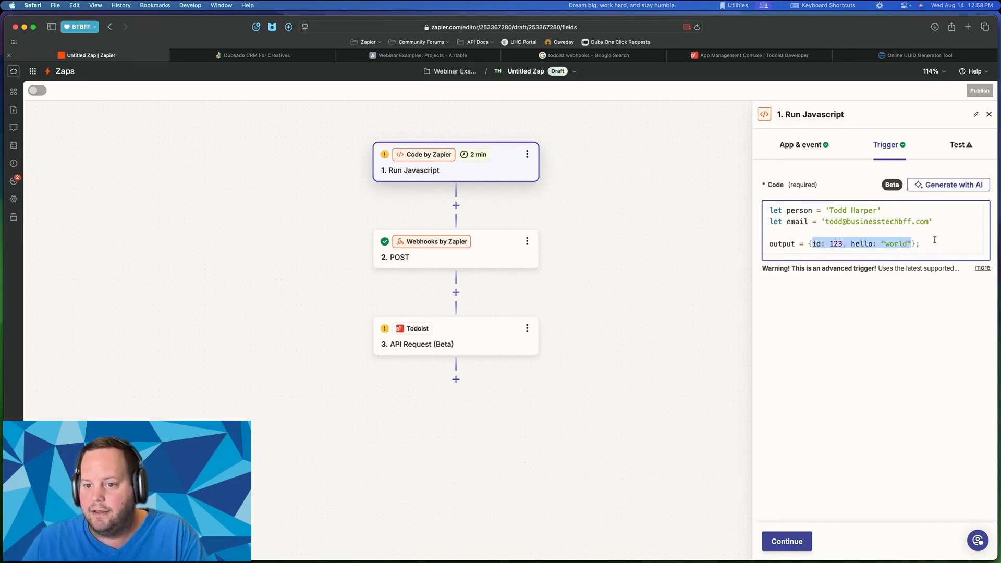
key(BackSpace)
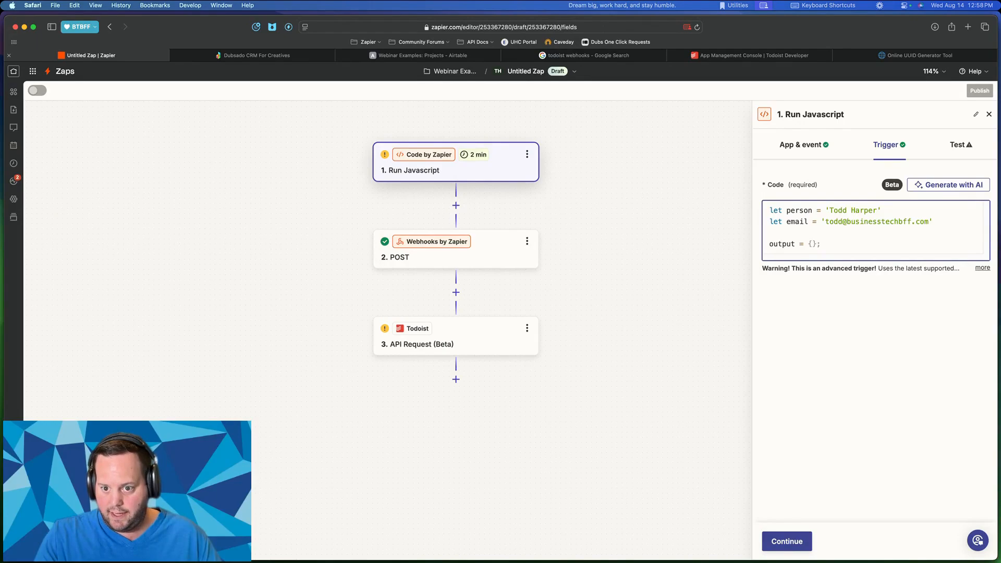
text(pe)
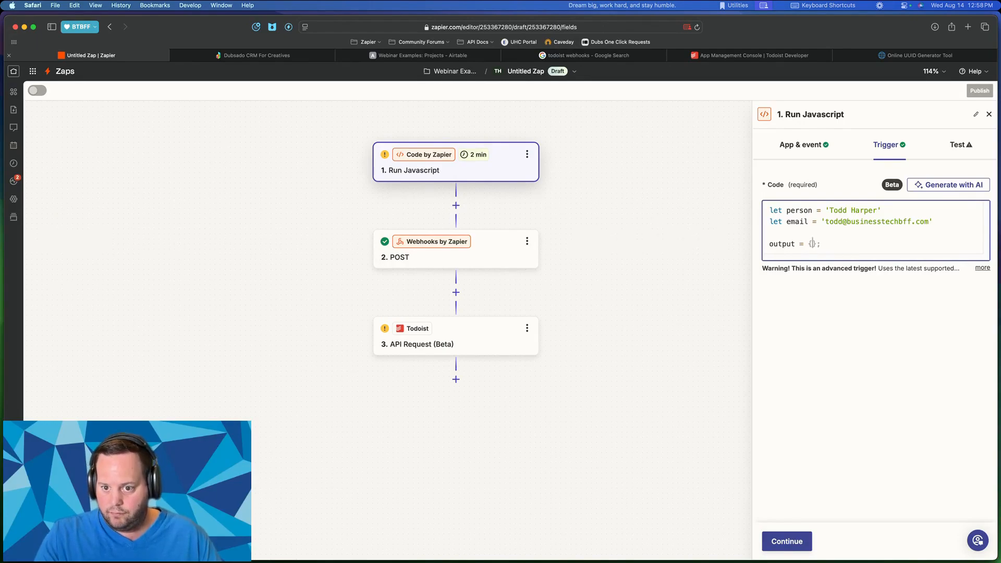
text("person")
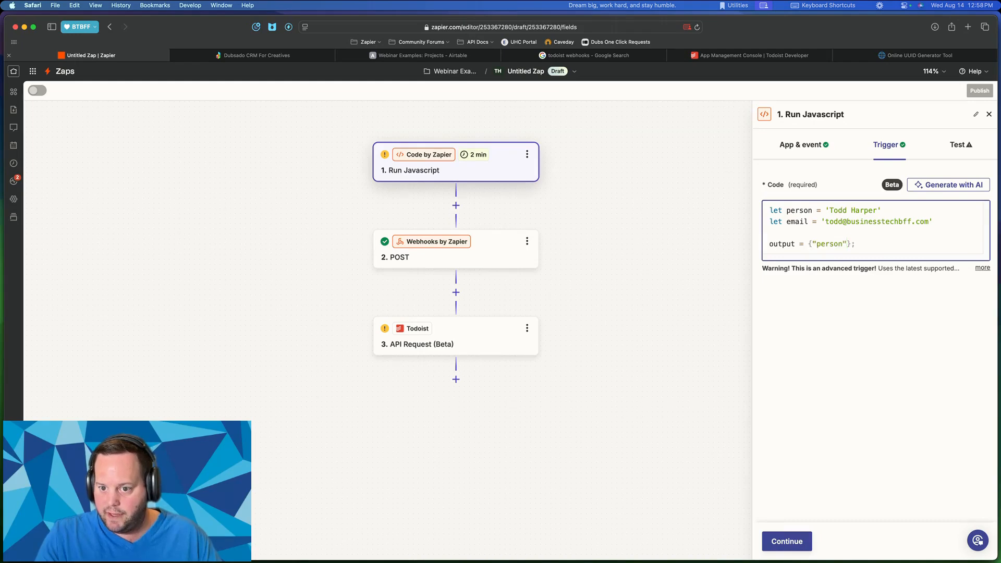
text(: person)
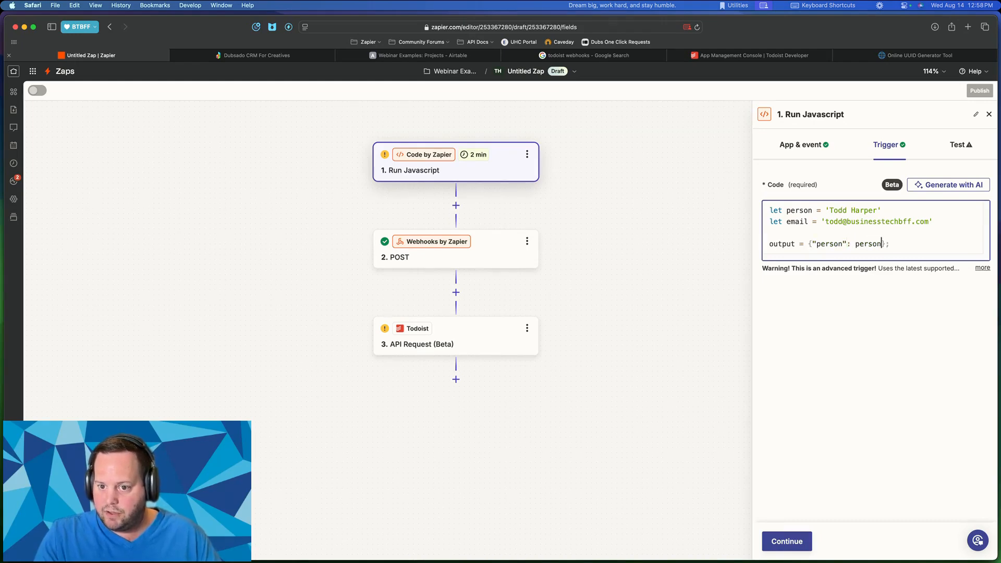
text(, "email)
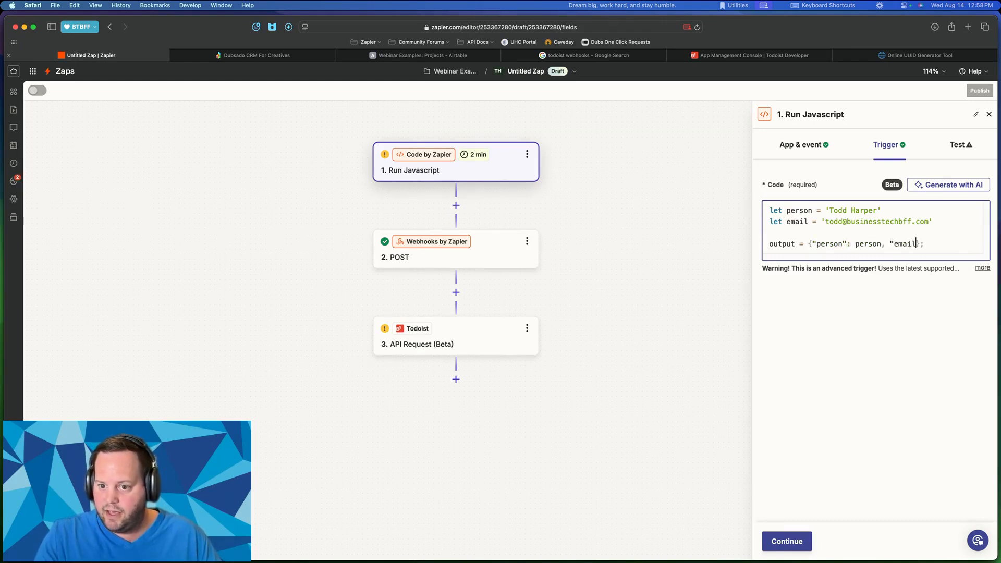
text(": emai)
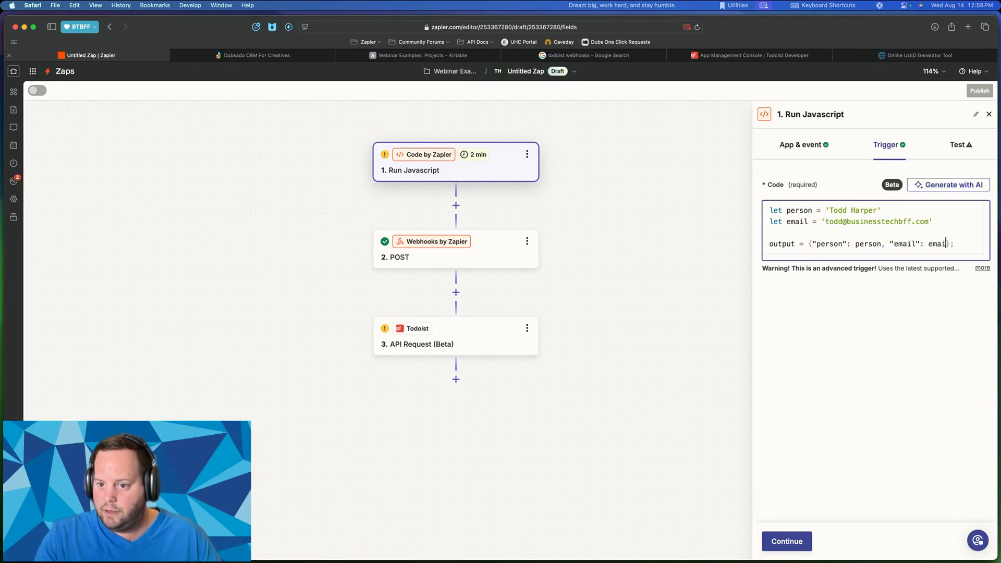
text(l)
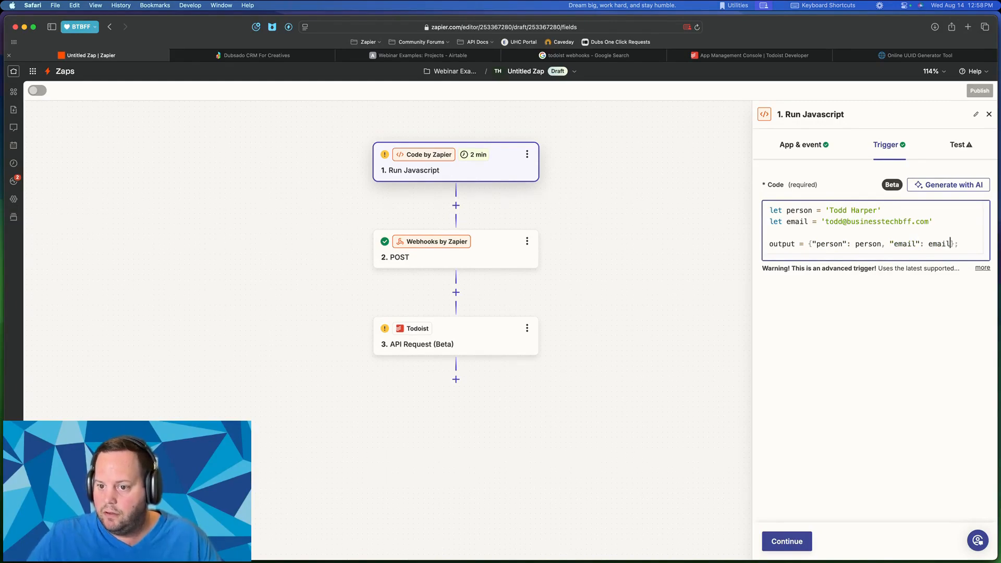
click(809, 541)
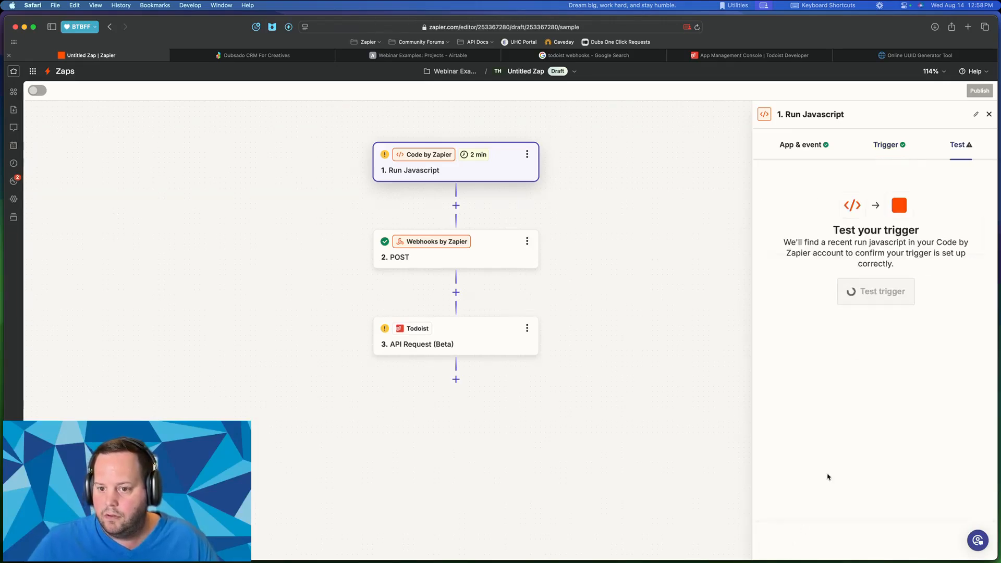
- Test the Run Javascript trigger and check the returned Person and Email values
click(873, 293)
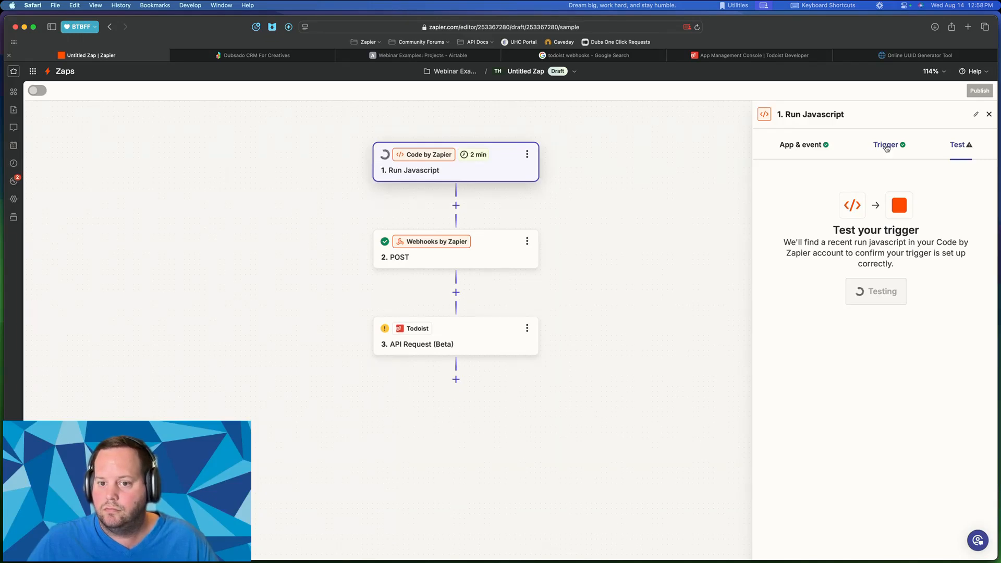
drag(897, 271, 863, 286)
drag(649, 218, 650, 216)
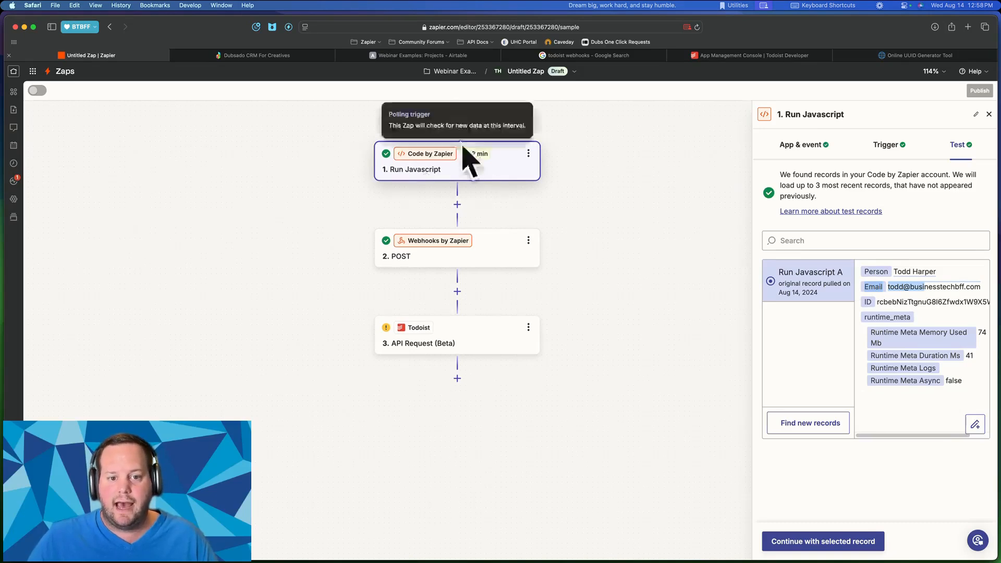
click(936, 274)
drag(897, 271, 942, 287)
- Change the POST step to Google Drive's Create Folder event
click(501, 250)
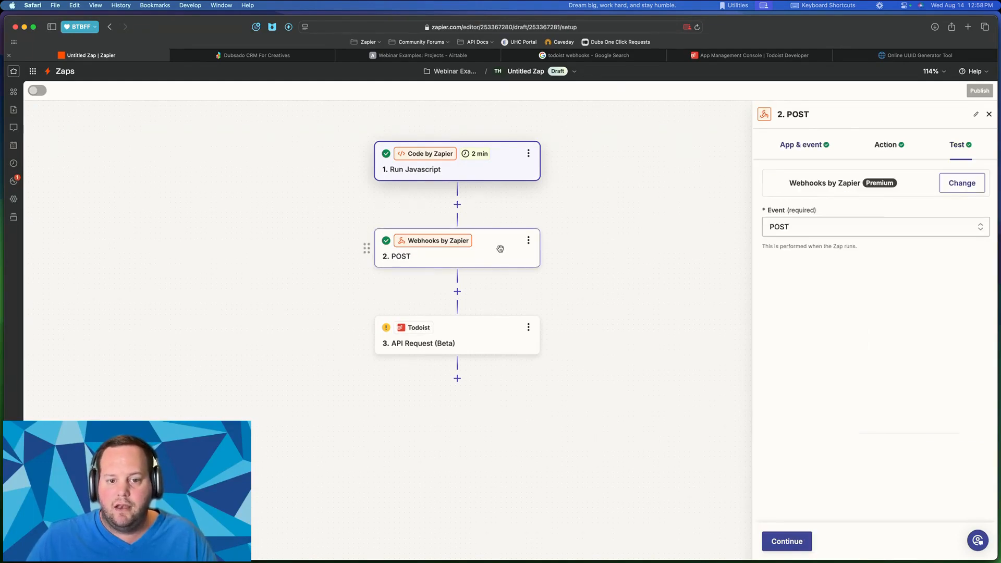
click(885, 144)
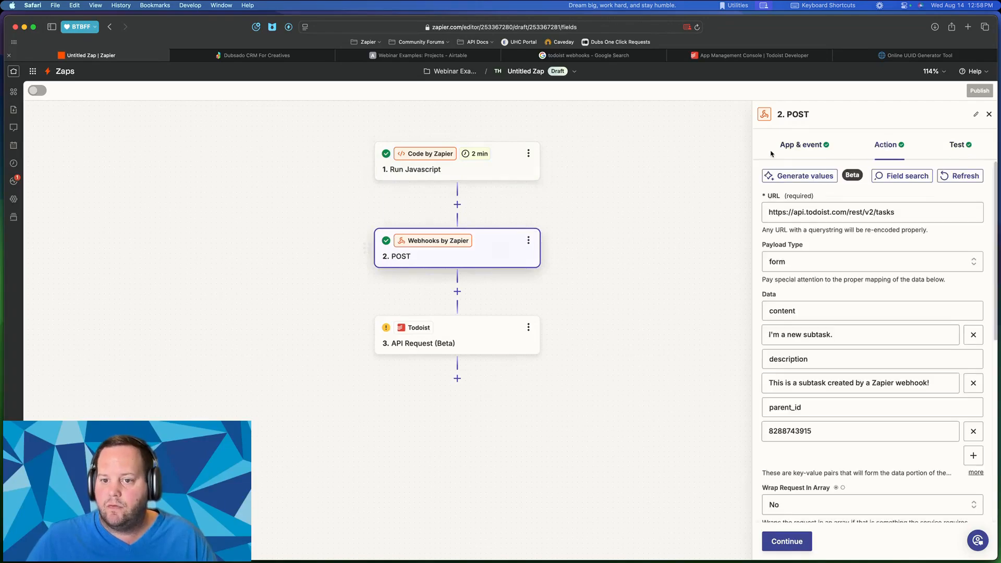
click(827, 145)
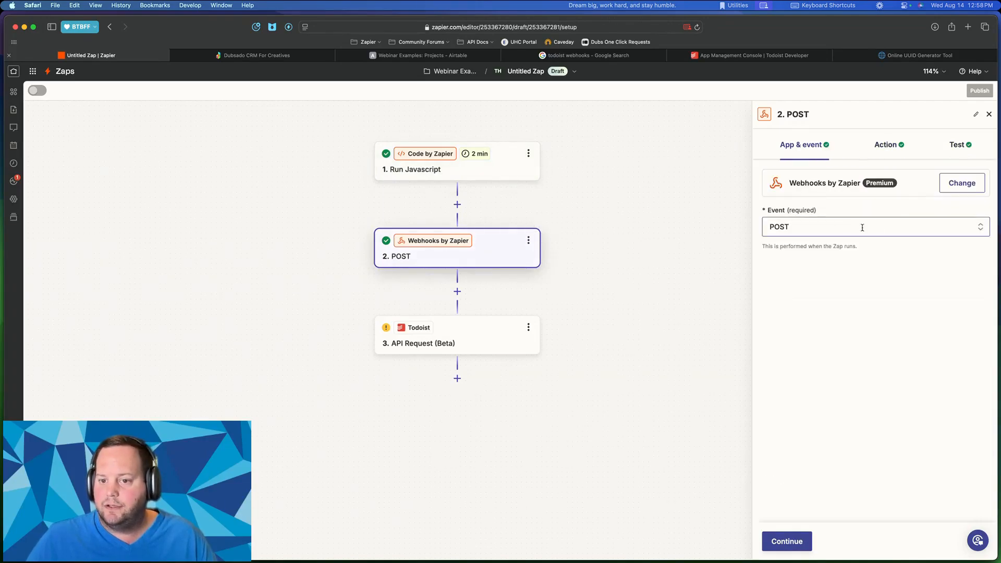
click(946, 182)
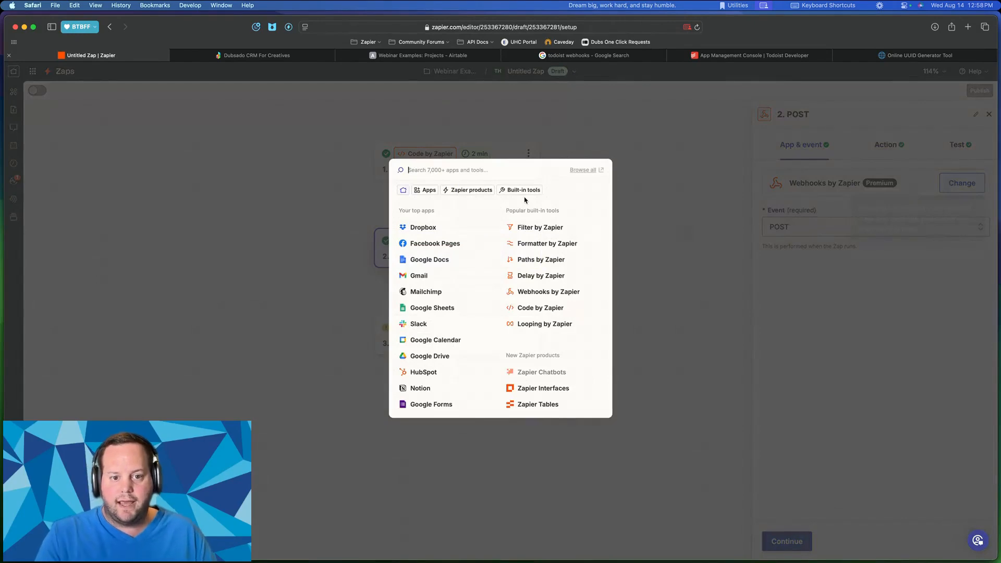
text(google drive)
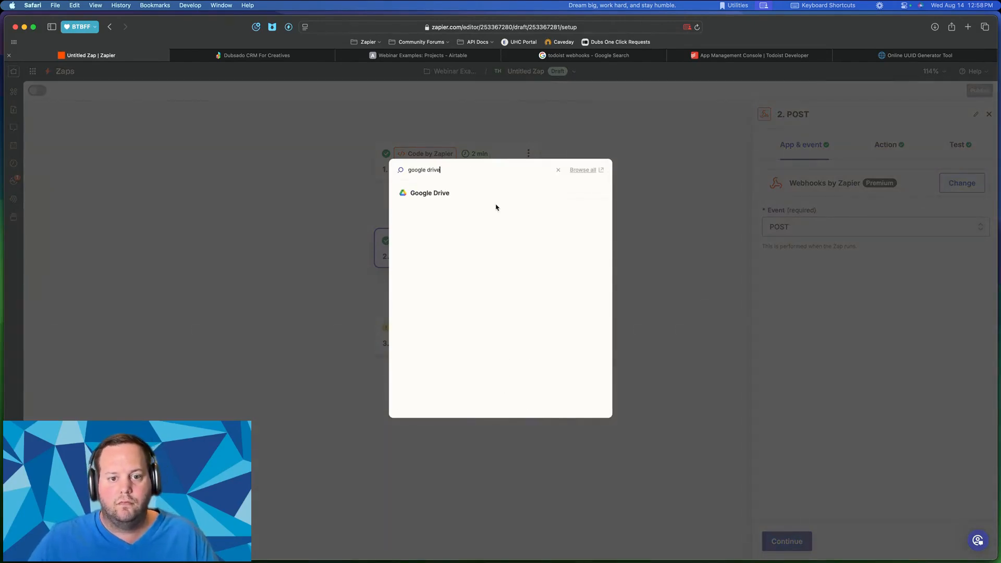
click(453, 193)
click(827, 226)
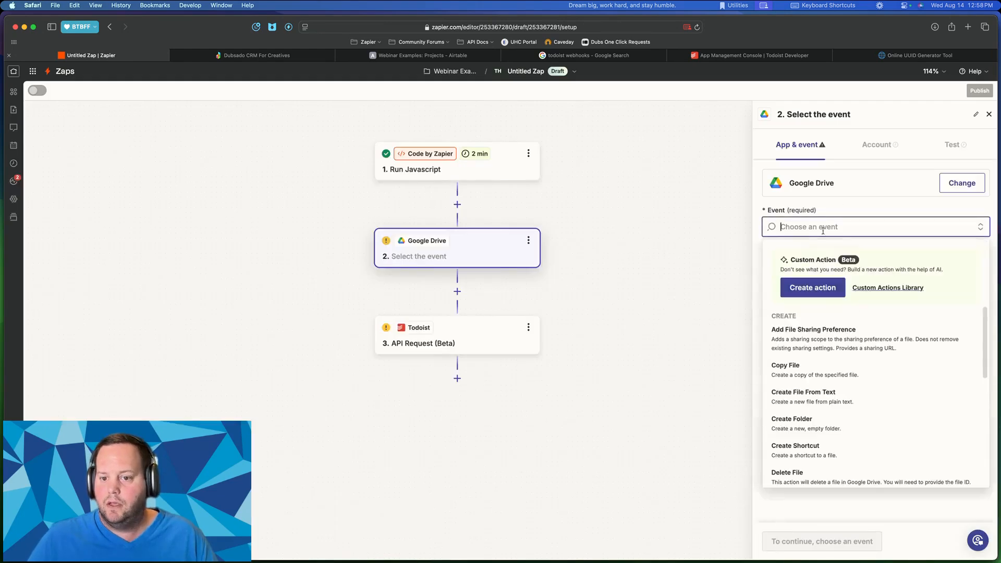
scroll(842, 372, down, 2)
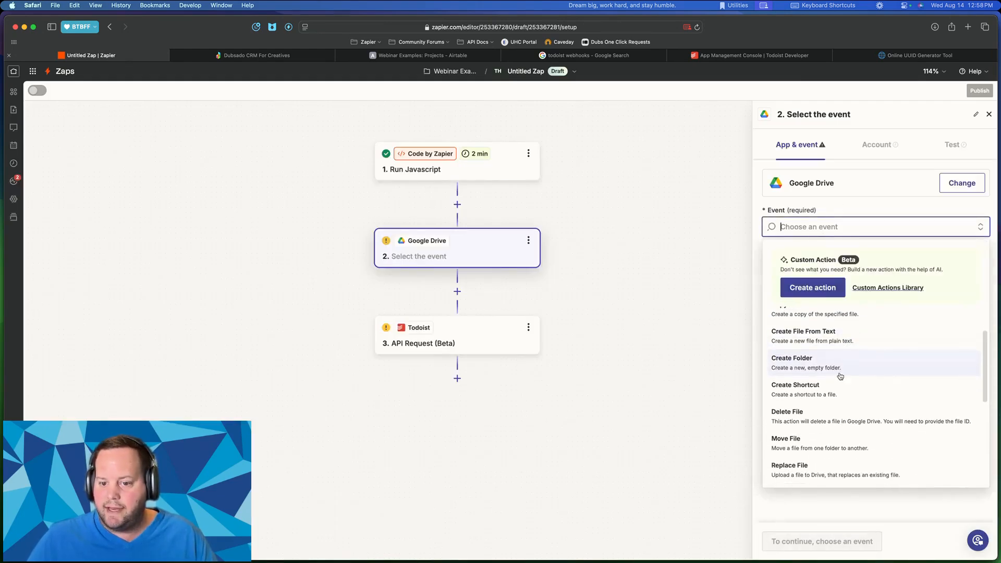
click(840, 374)
click(792, 537)
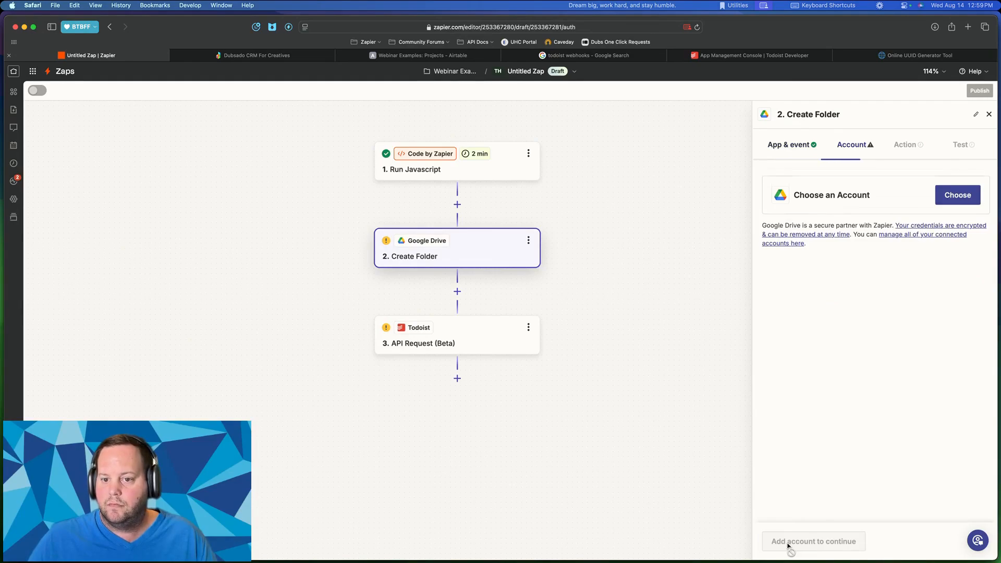
- Use the first Drive account, parent folder Webinar Examples, name 'Client Folder - ' plus Person
click(949, 198)
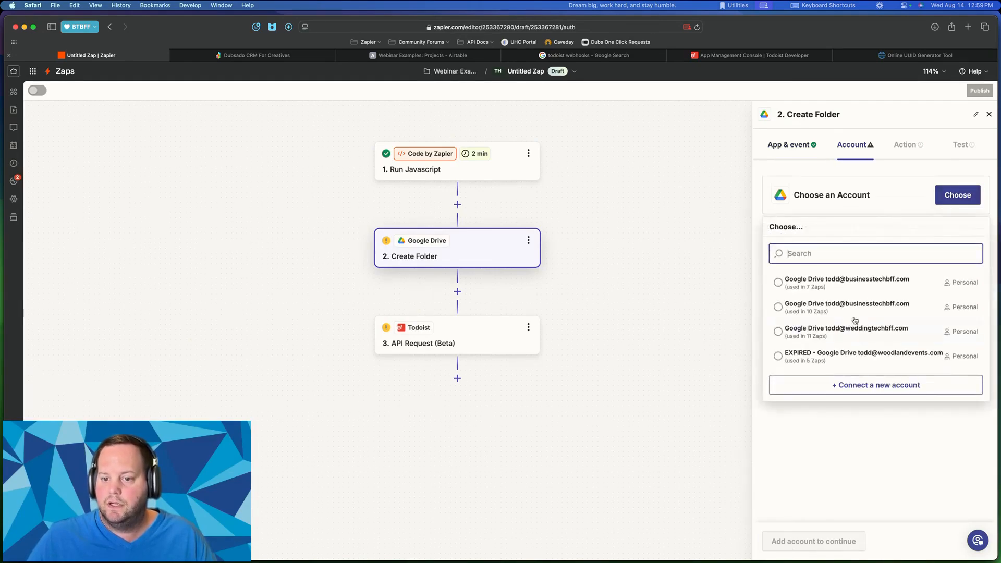
click(861, 282)
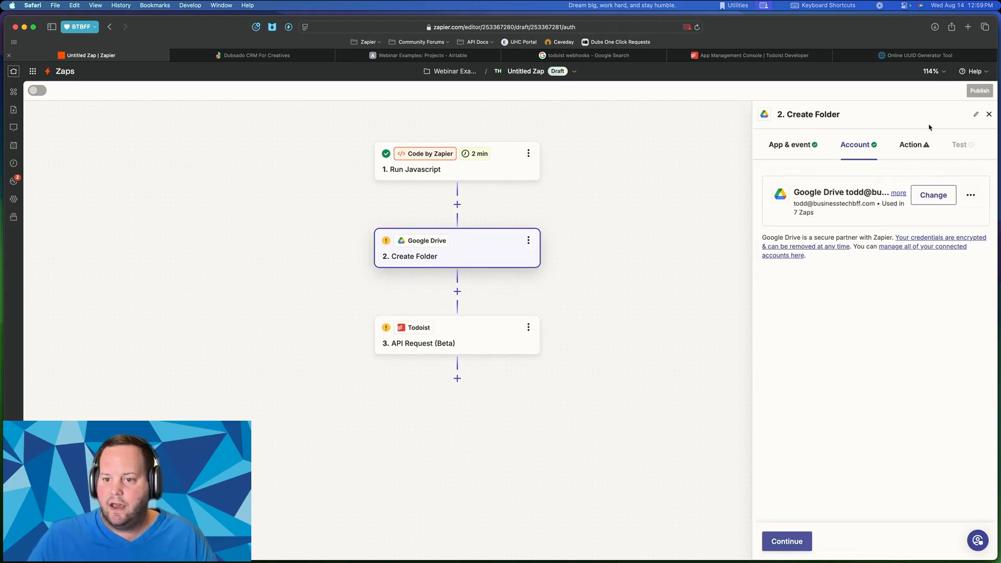
click(784, 540)
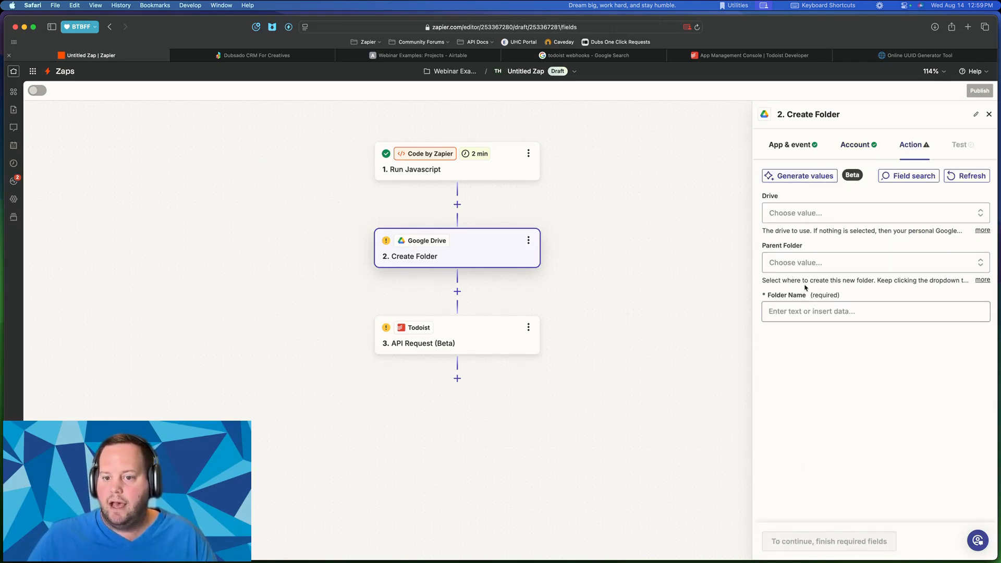
click(772, 263)
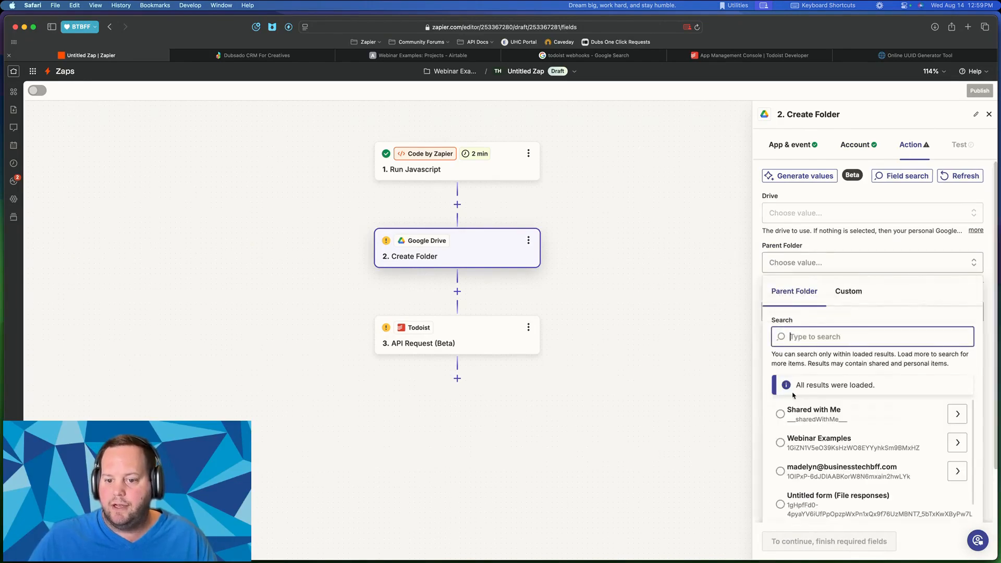
click(813, 413)
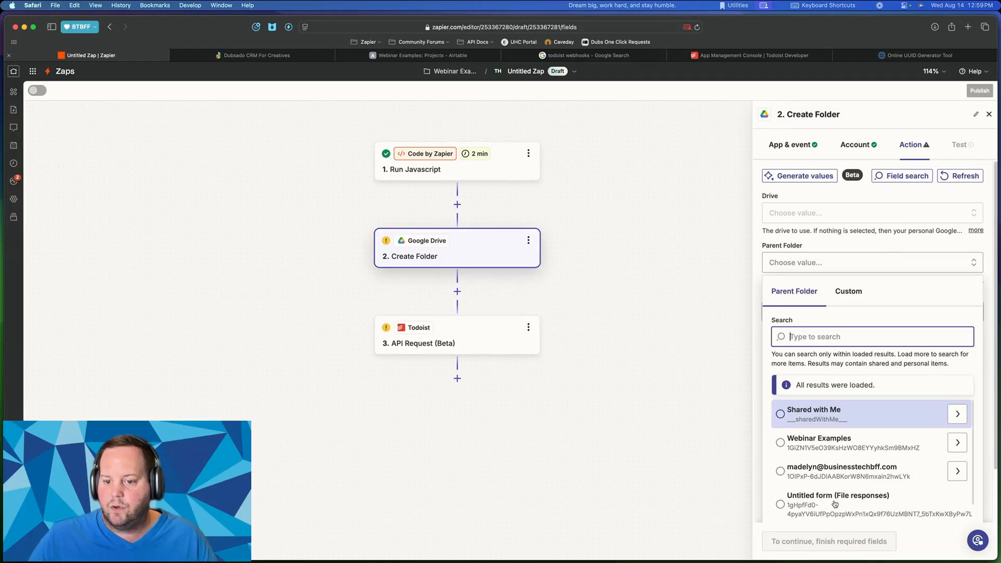
click(839, 442)
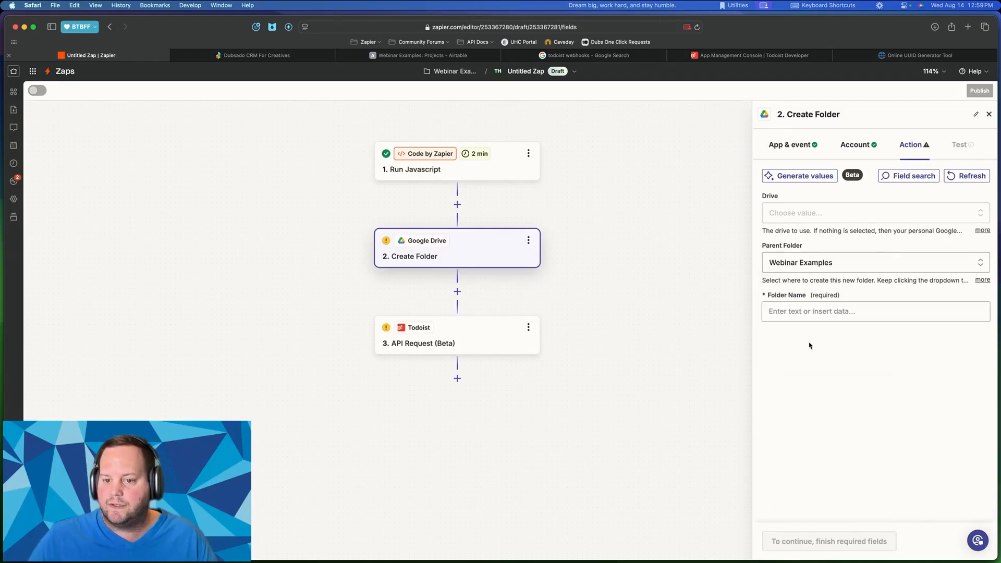
click(807, 314)
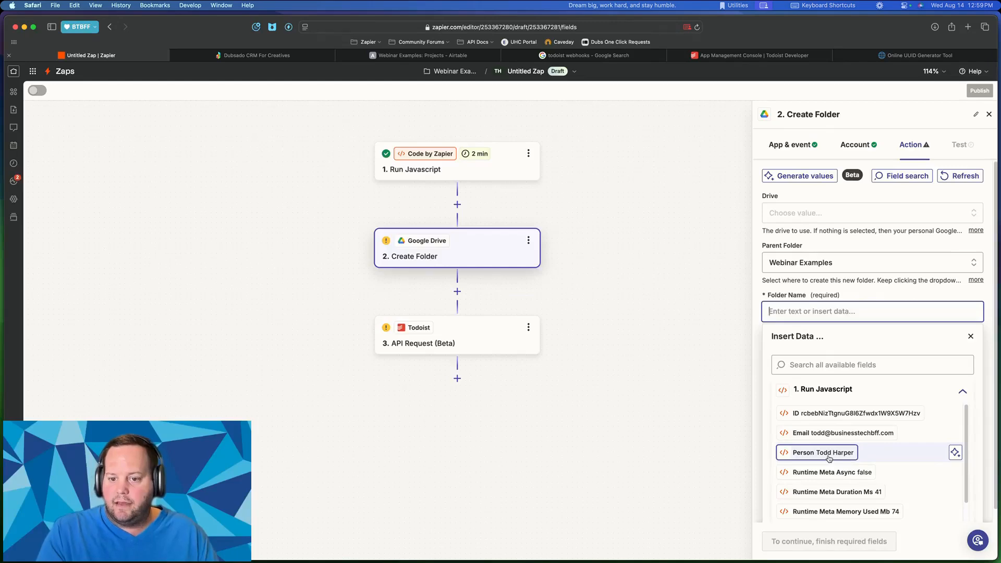
text(Client Folder -)
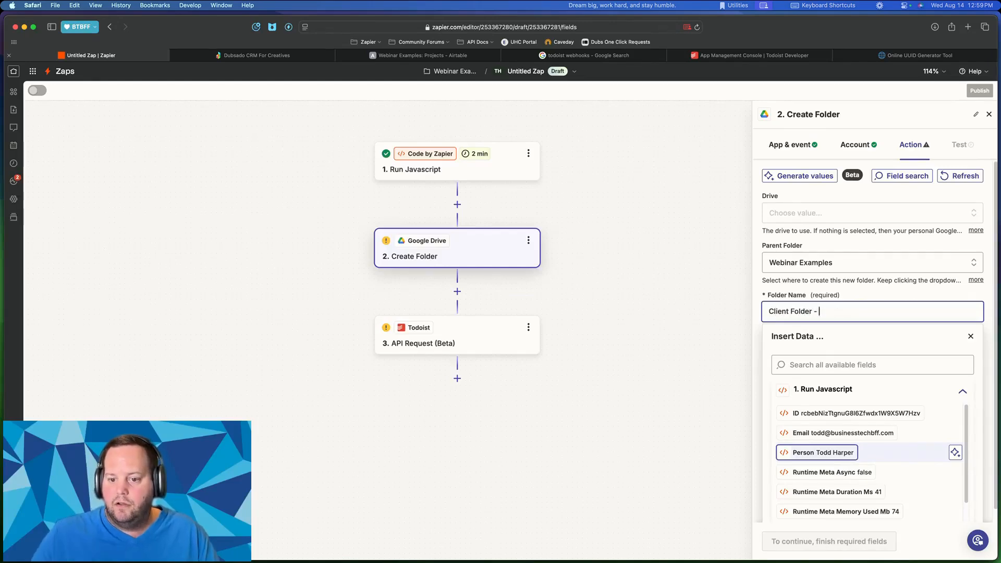
click(828, 455)
click(897, 293)
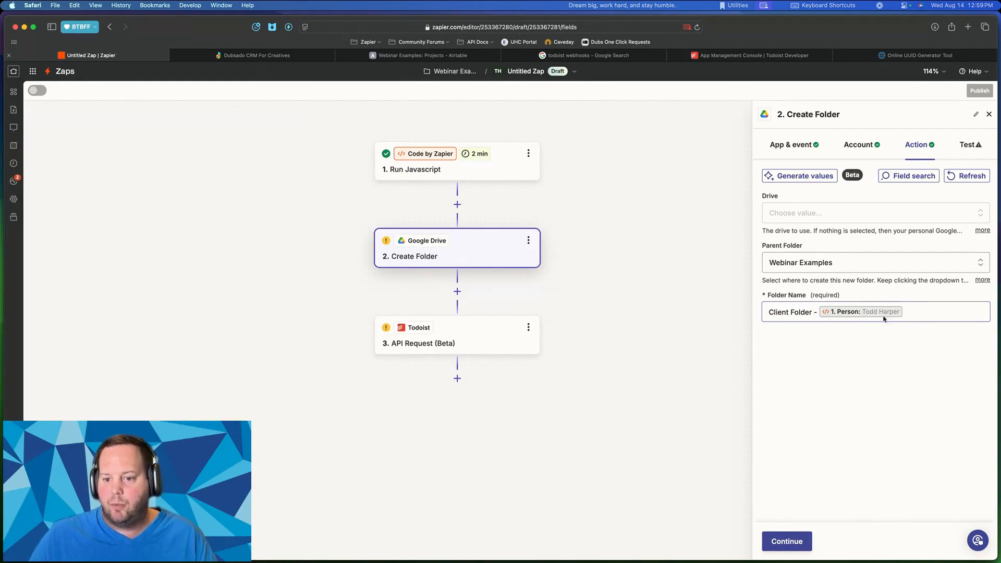
click(791, 539)
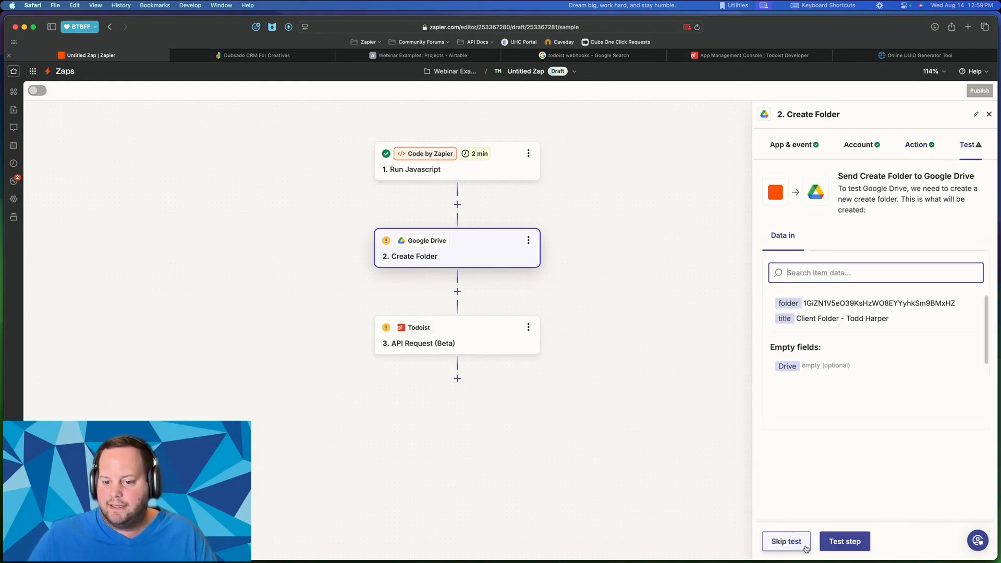
- Run the Create Folder test to create the new client folder in Google Drive
click(841, 542)
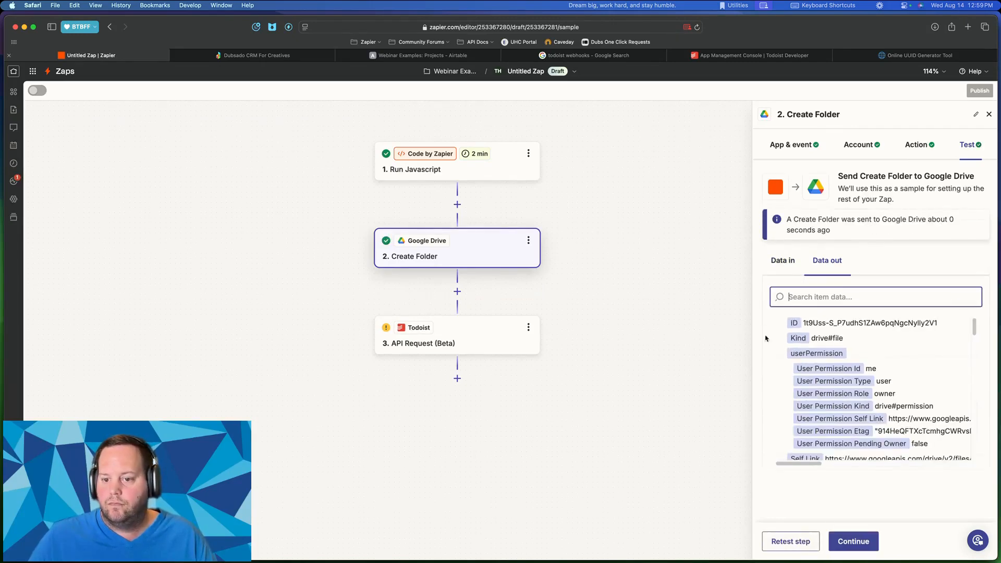
scroll(839, 346, down, 8)
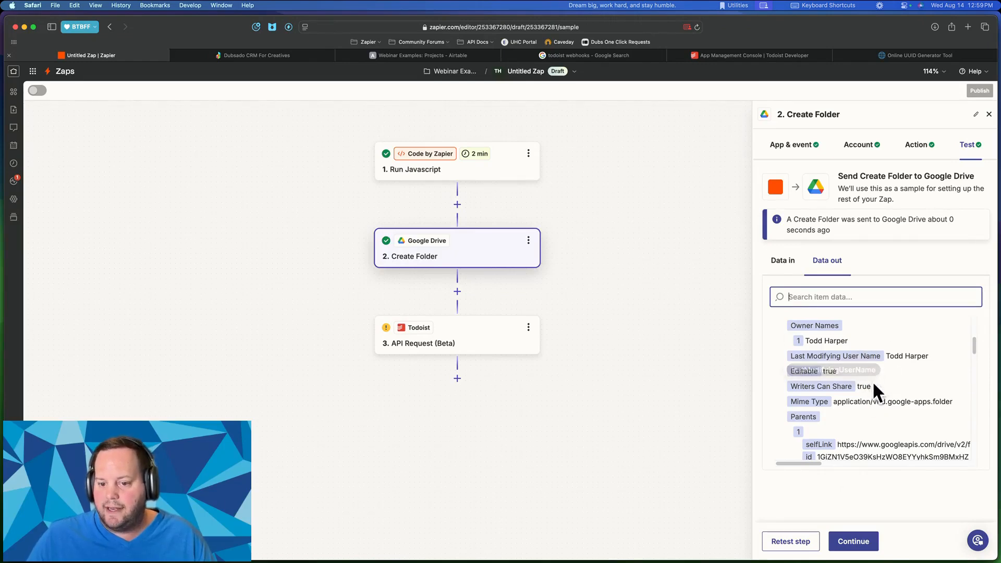
scroll(871, 382, down, 8)
scroll(871, 382, down, 10)
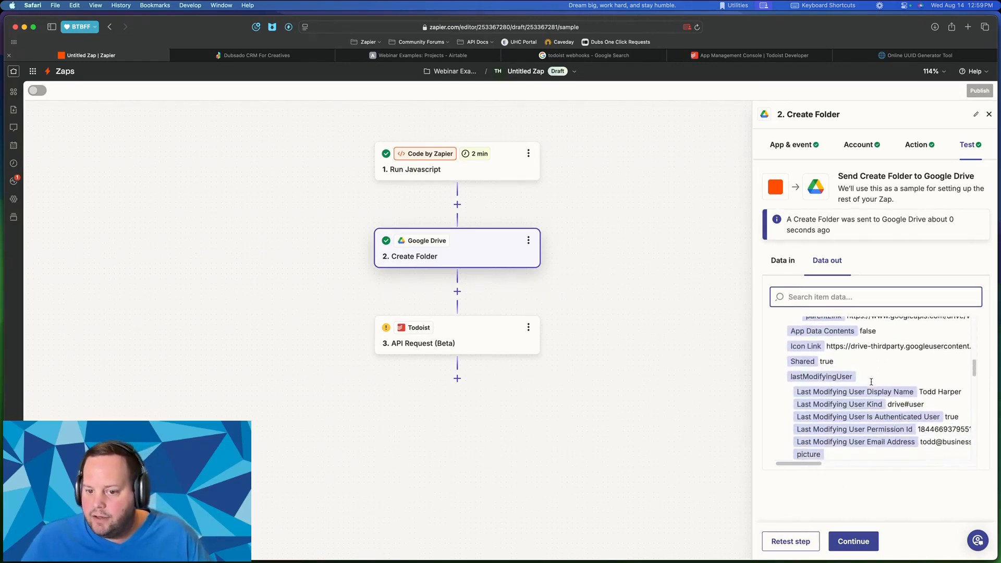
scroll(871, 382, down, 10)
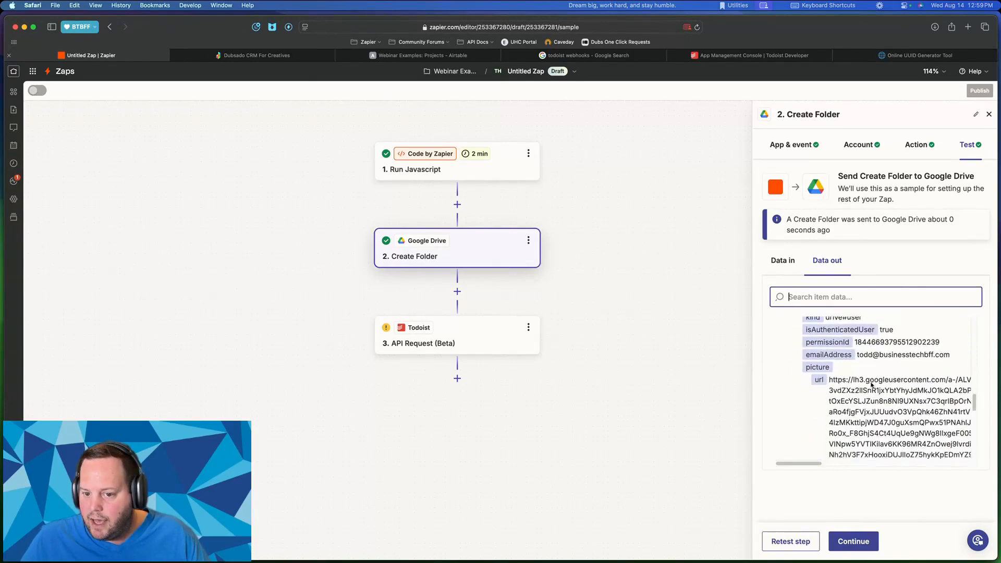
scroll(871, 383, down, 5)
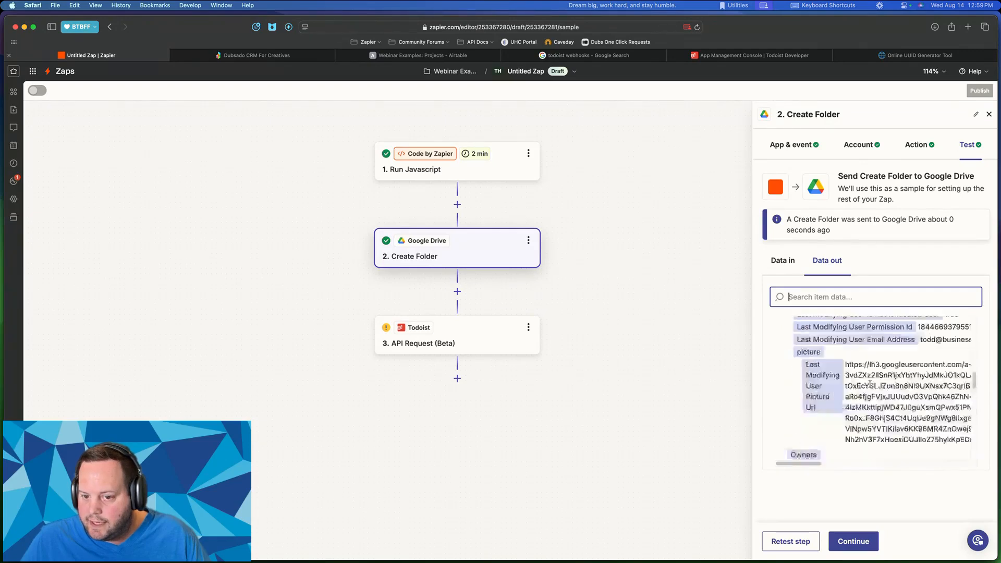
- Search the returned data for 'link' and try the folder's Self Link in a new tab
key(BackSpace)
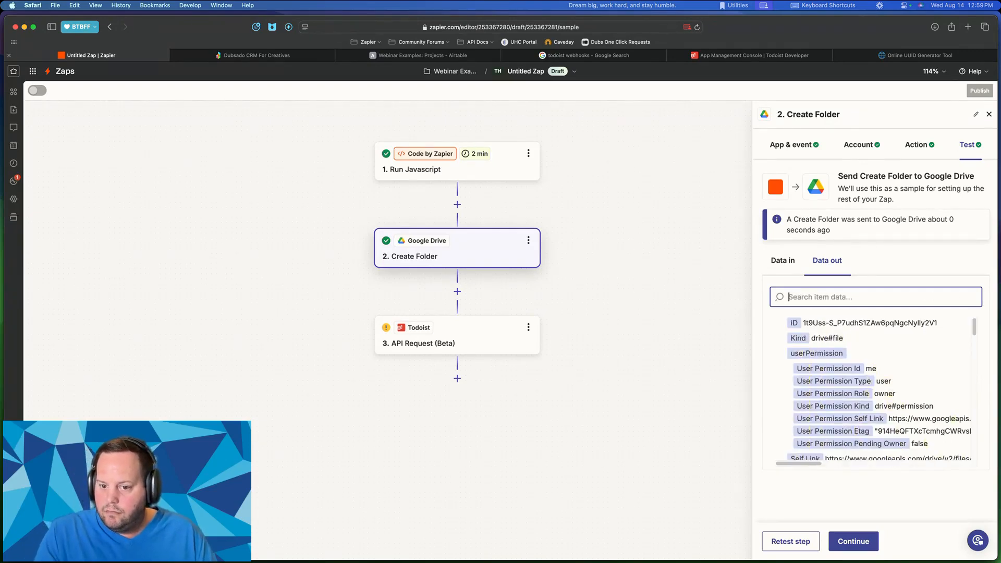
text(s)
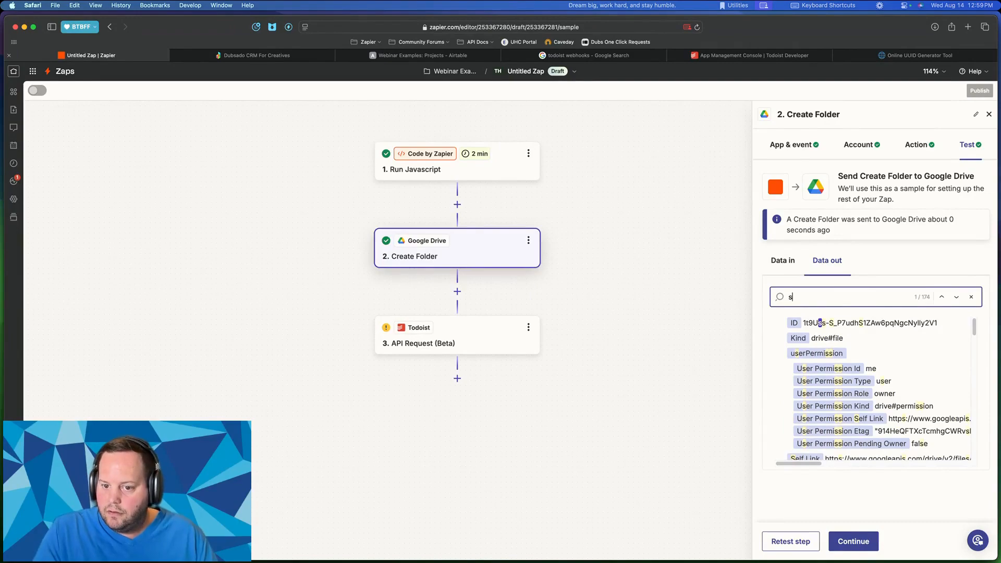
key(BackSpace)
text(link)
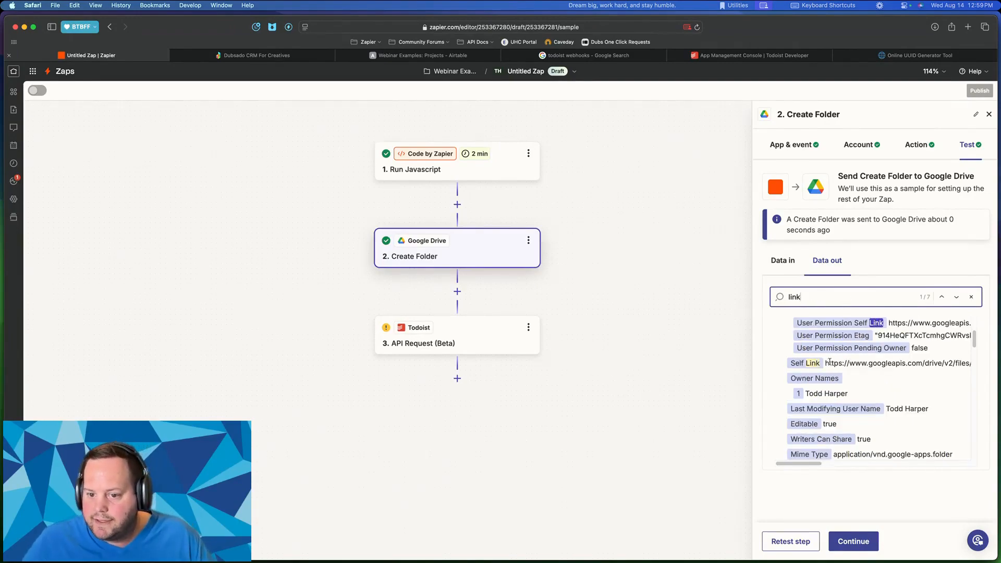
drag(826, 362, 863, 364)
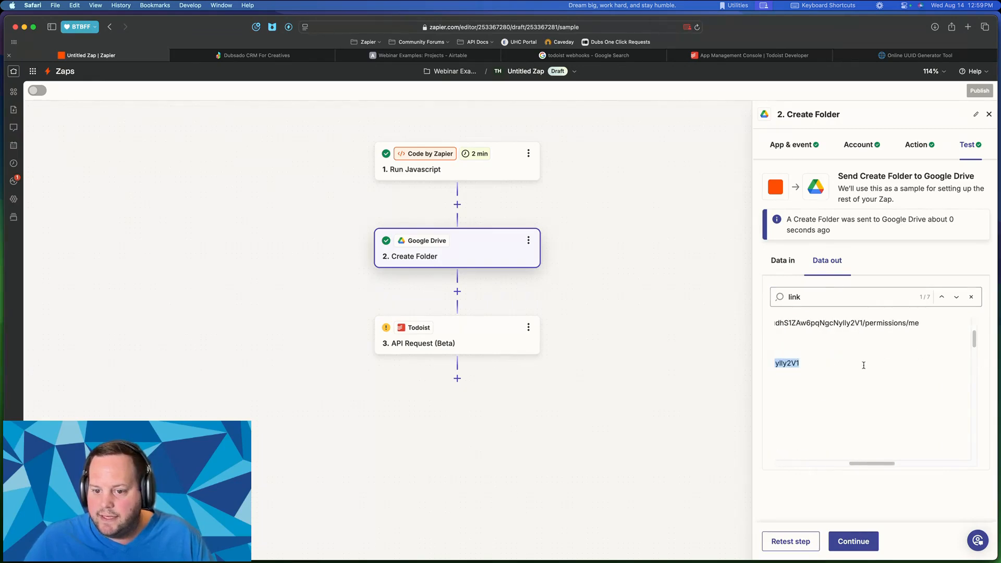
key(super+c)
key(super+t)
key(super+v)
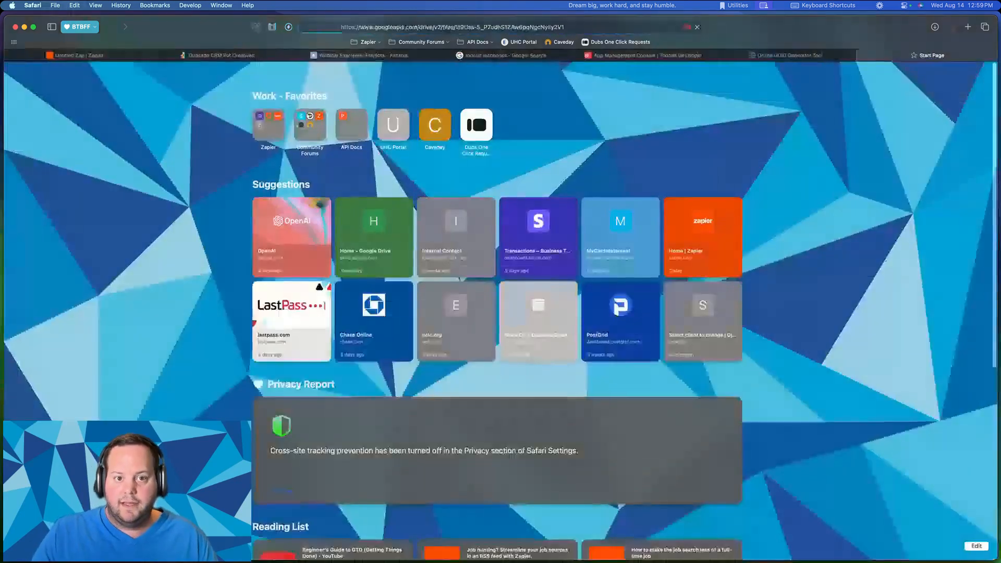
key(Return)
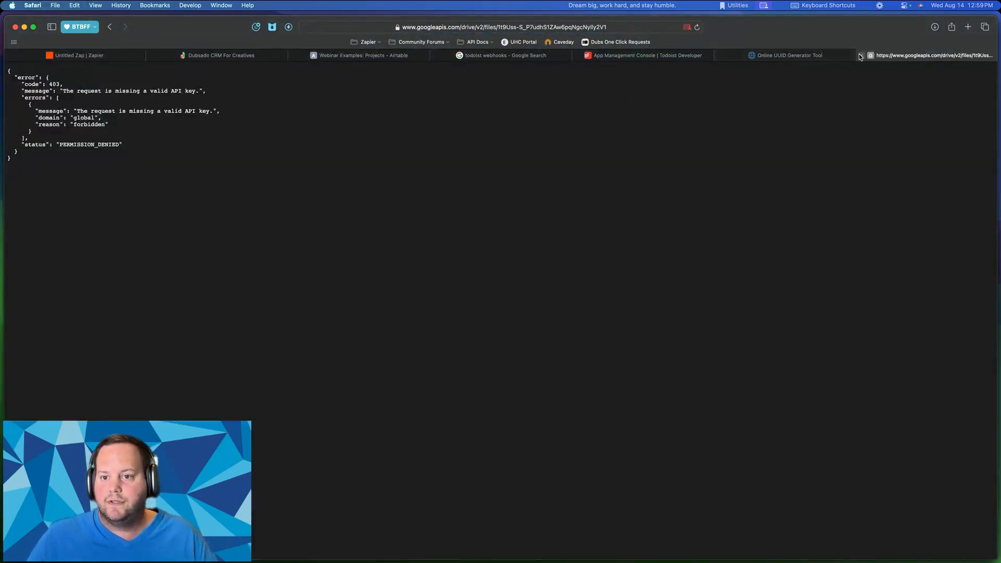
click(836, 55)
click(114, 51)
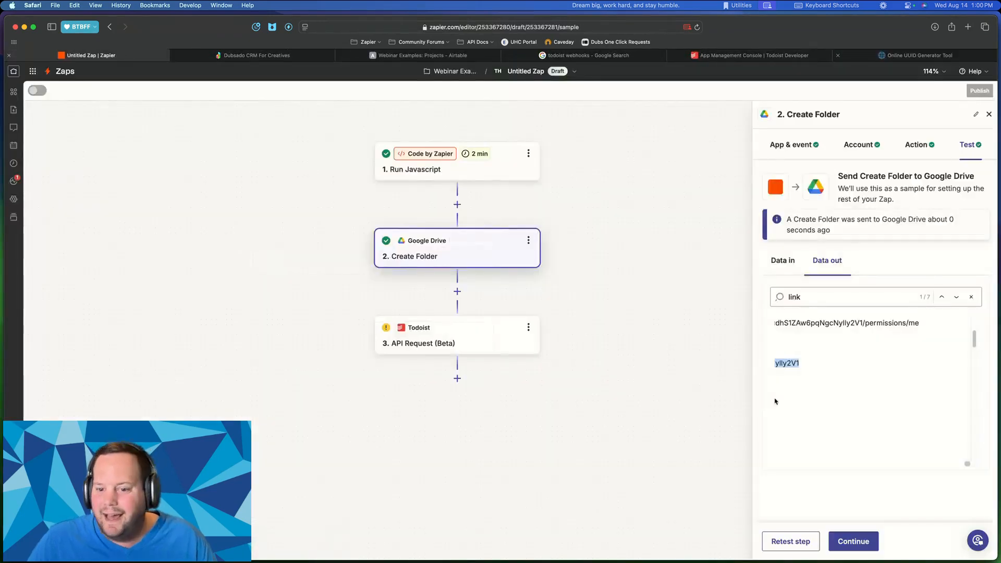
- Select and copy the folder's Alternate Link URL from the test output
scroll(841, 322, left, 10)
scroll(834, 334, up, 1)
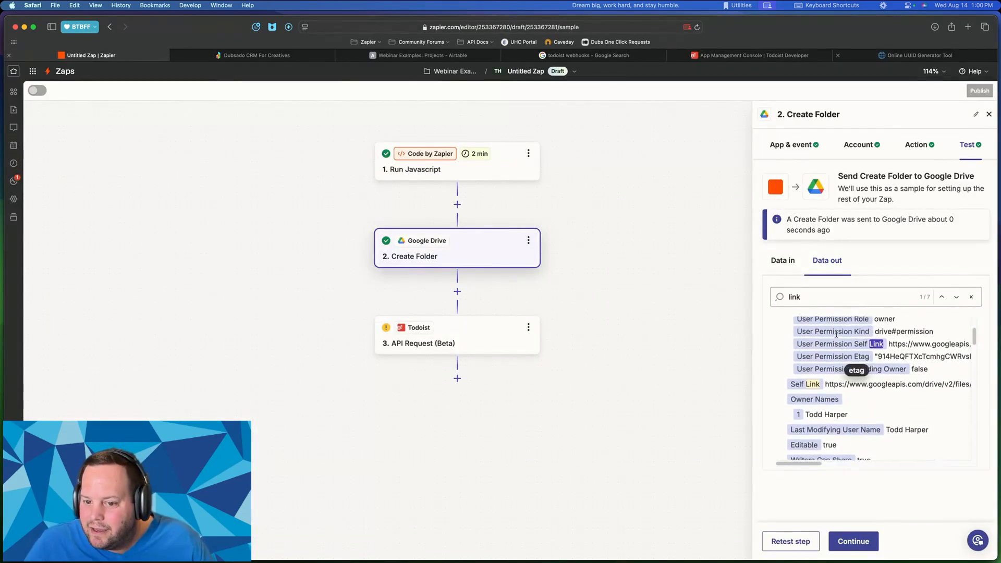
scroll(829, 348, up, 3)
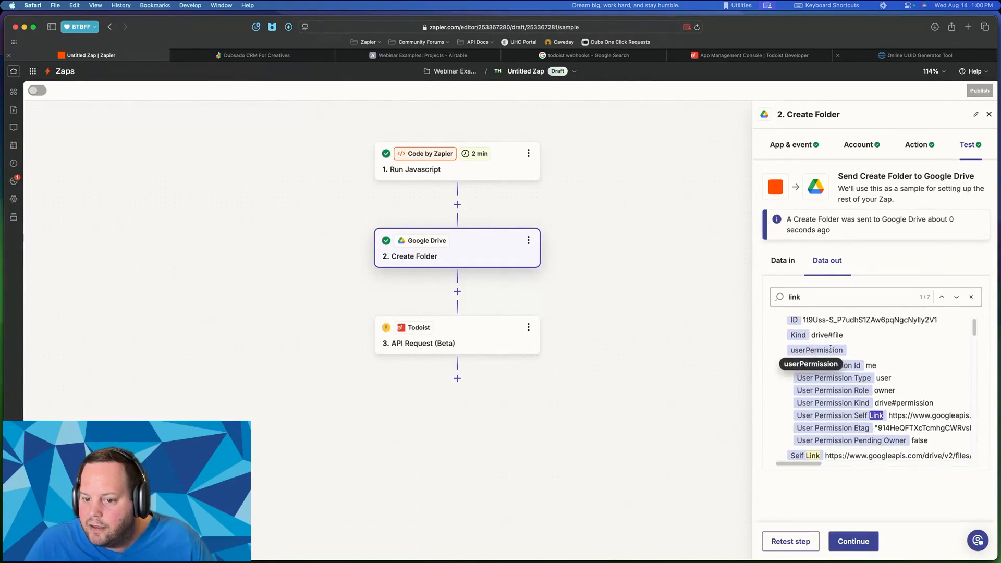
scroll(830, 348, down, 5)
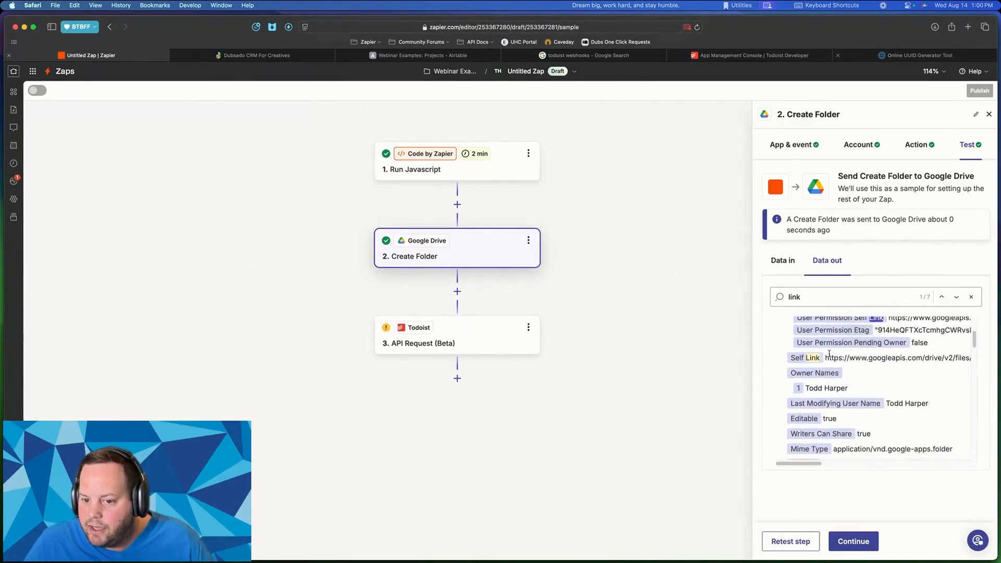
scroll(828, 353, down, 4)
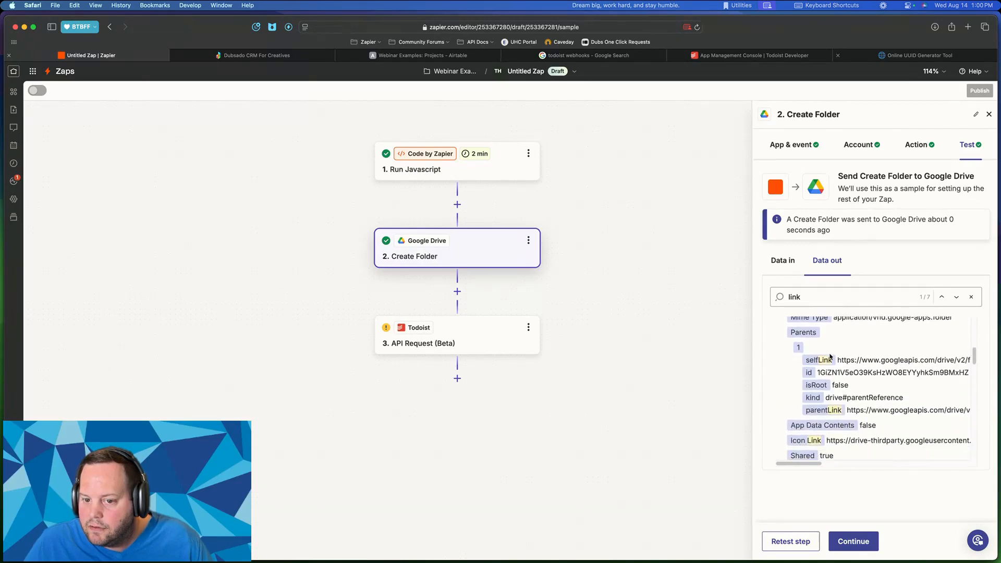
scroll(874, 346, down, 10)
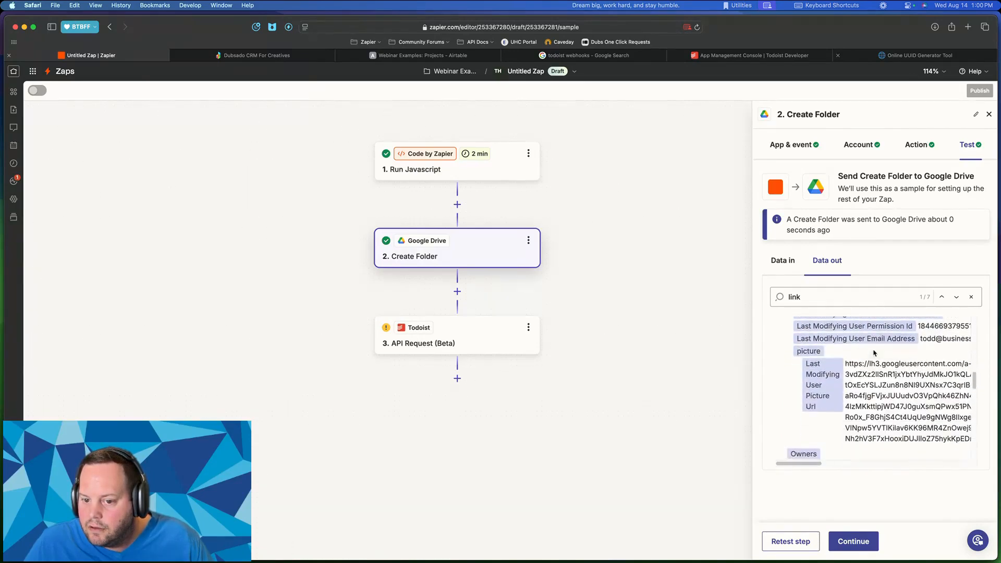
scroll(873, 350, down, 10)
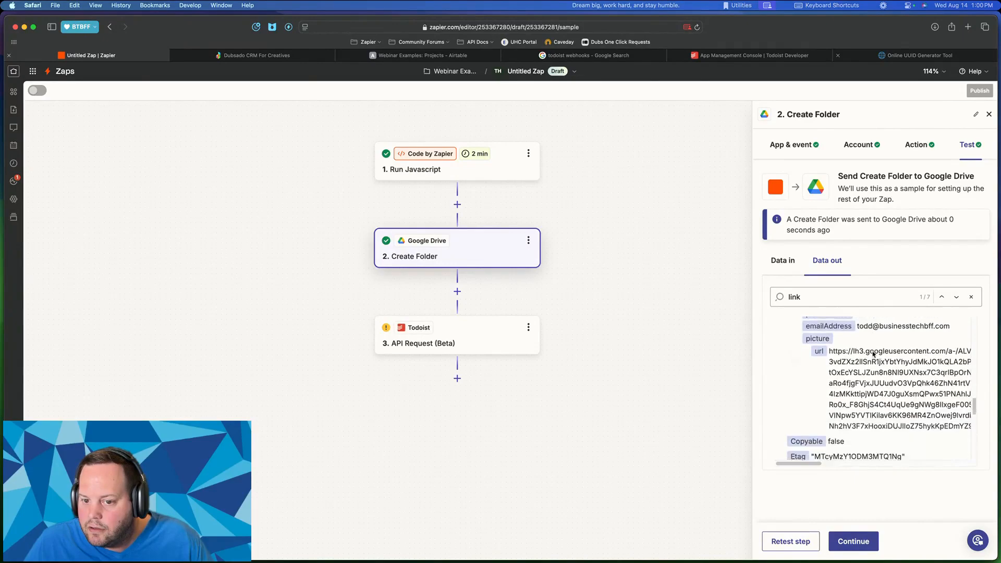
scroll(874, 354, down, 2)
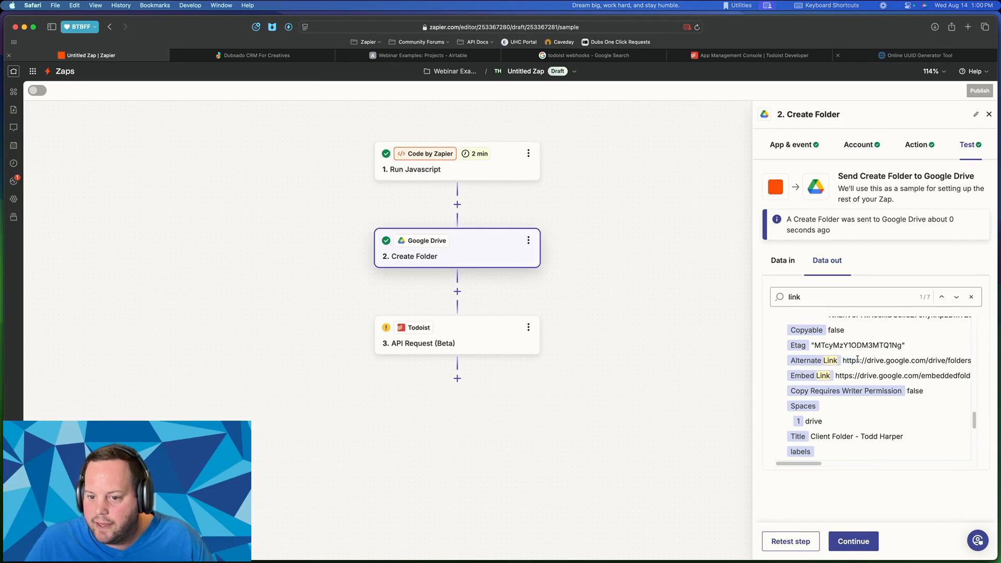
drag(842, 360, 986, 362)
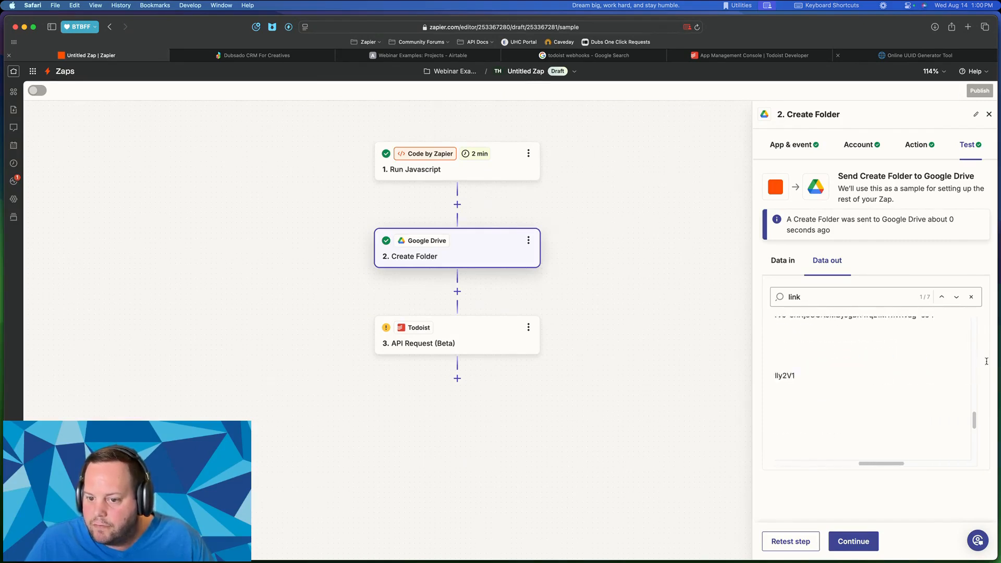
drag(778, 372, 948, 366)
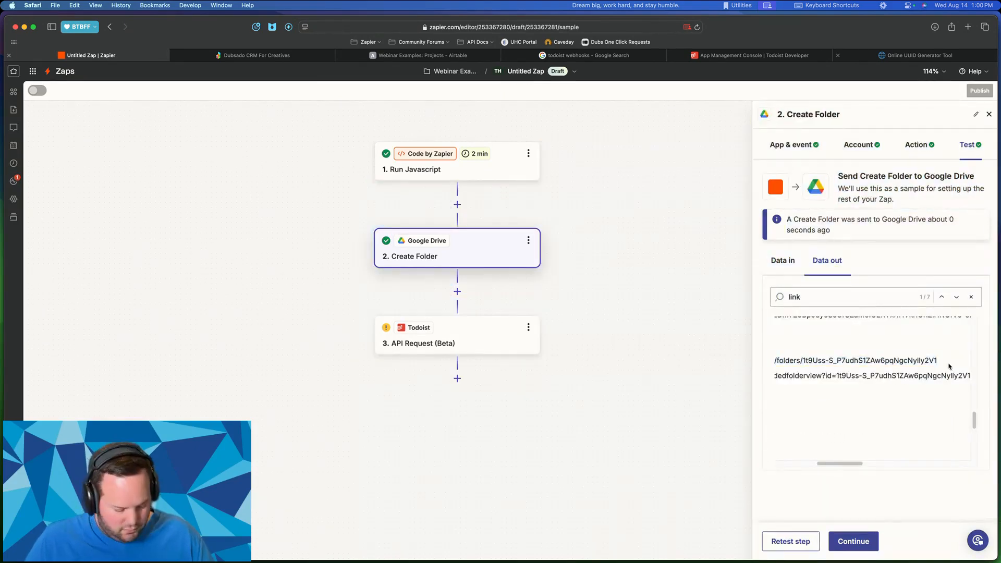
key(super+c)
- Load the copied Alternate Link in a new tab and check its address
key(super+t)
key(super+v)
key(Return)
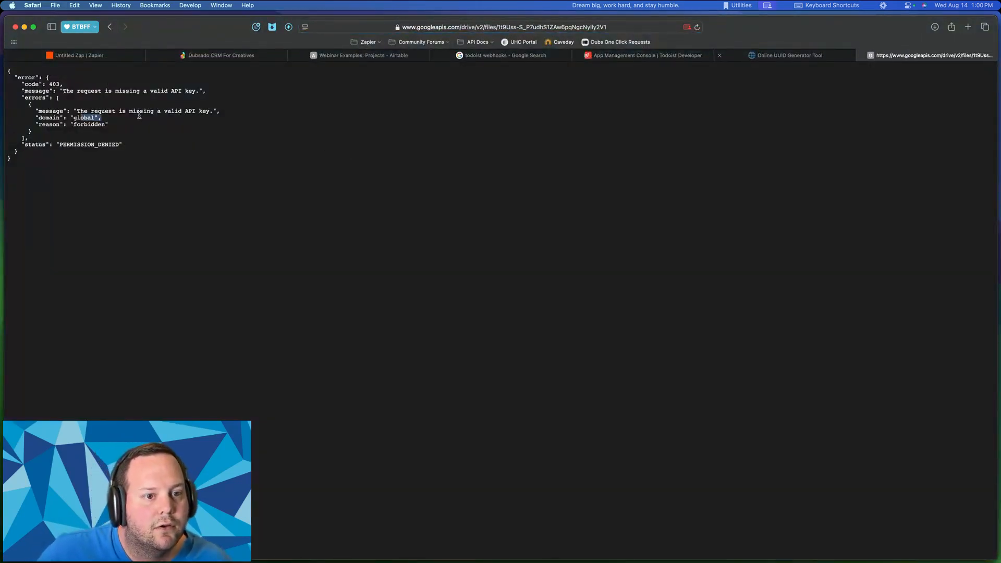
click(453, 29)
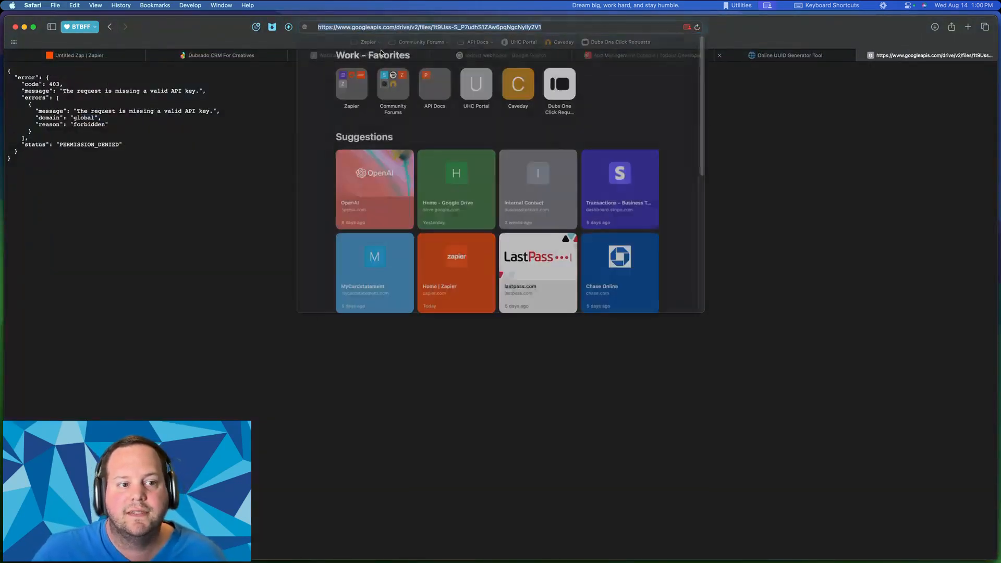
click(74, 56)
- Reselect the Alternate Link URL in the Create Folder Data out
drag(878, 351, 877, 359)
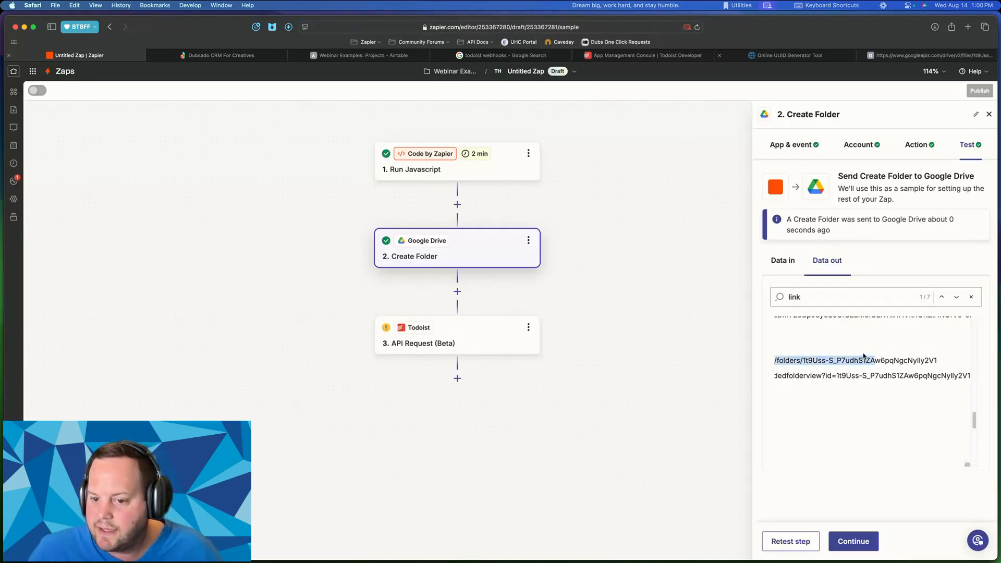
scroll(875, 360, left, 4)
click(870, 366)
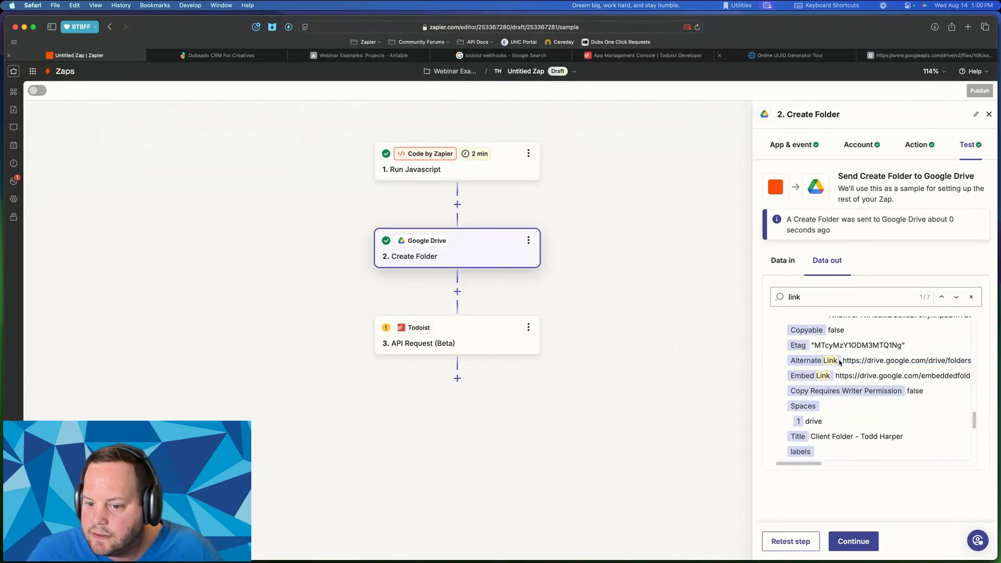
drag(843, 360, 939, 364)
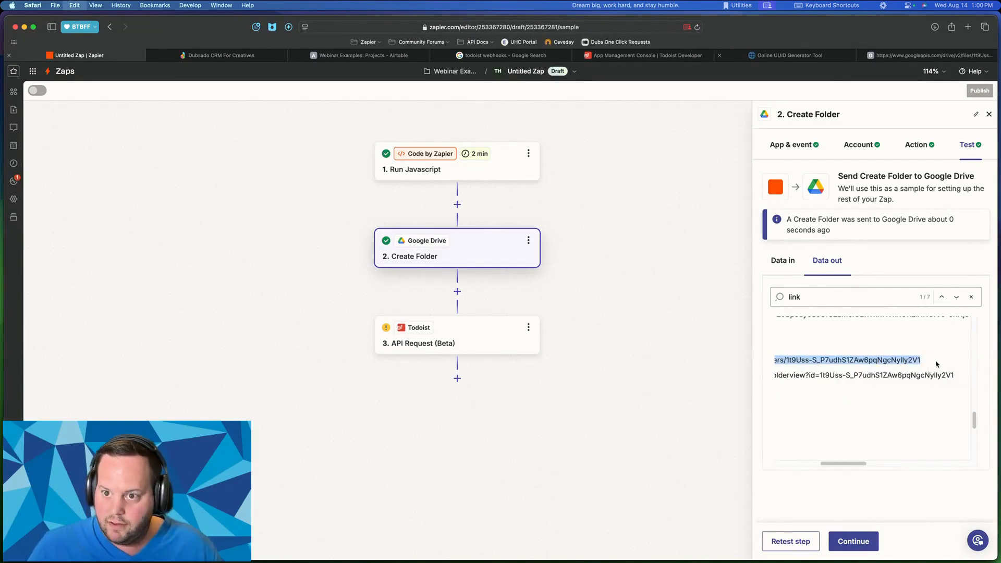
- Load the Alternate Link in the 403 error tab to see the empty client folder in Webinar Examples
click(925, 56)
click(502, 26)
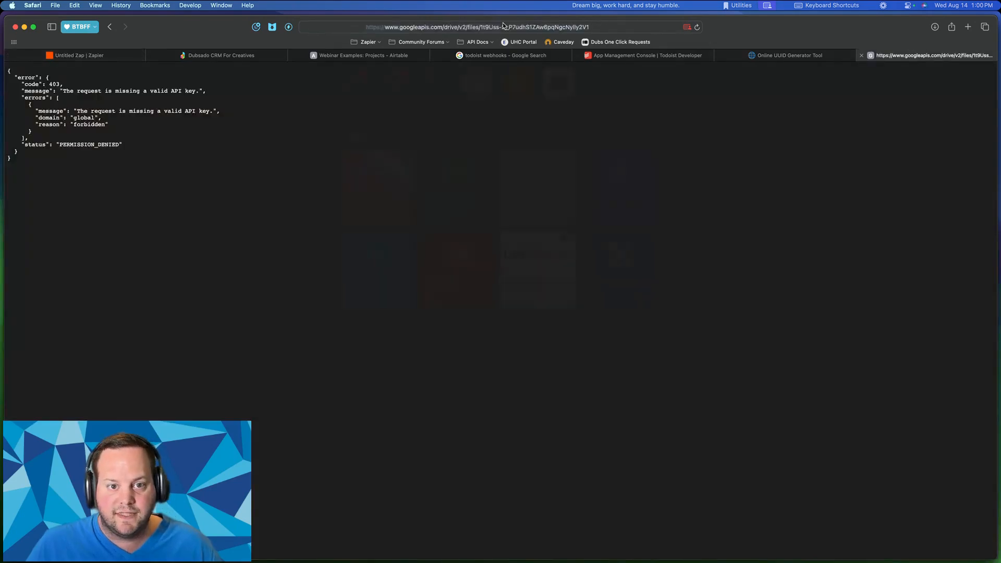
key(super+v)
key(Return)
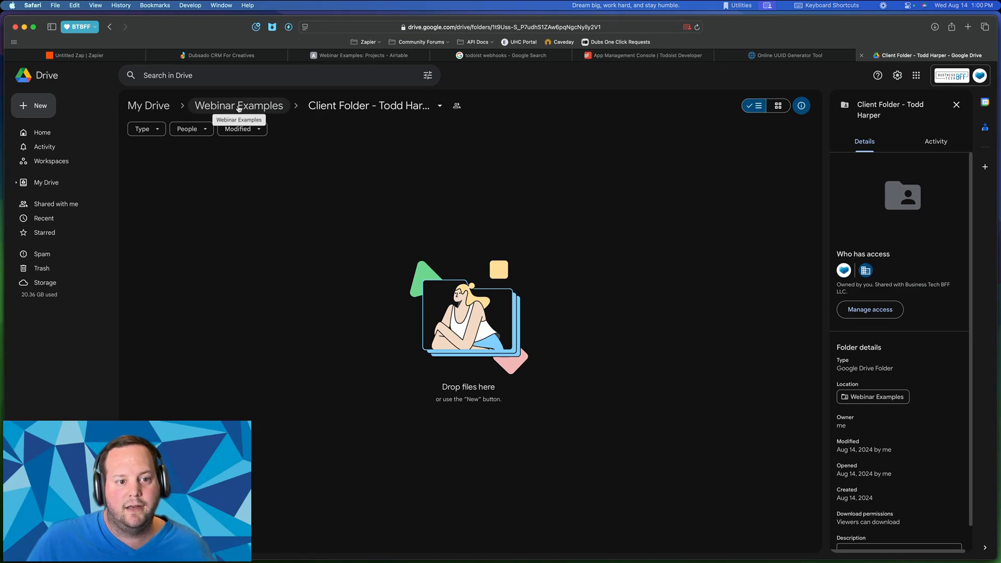
click(78, 55)
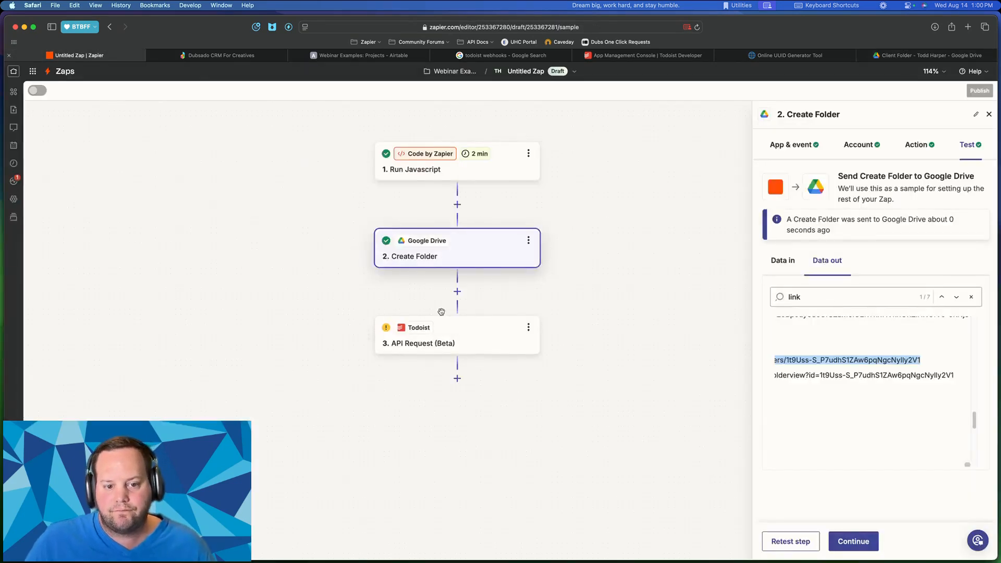
- Delete the Todoist step from the Zap
scroll(485, 346, down, 2)
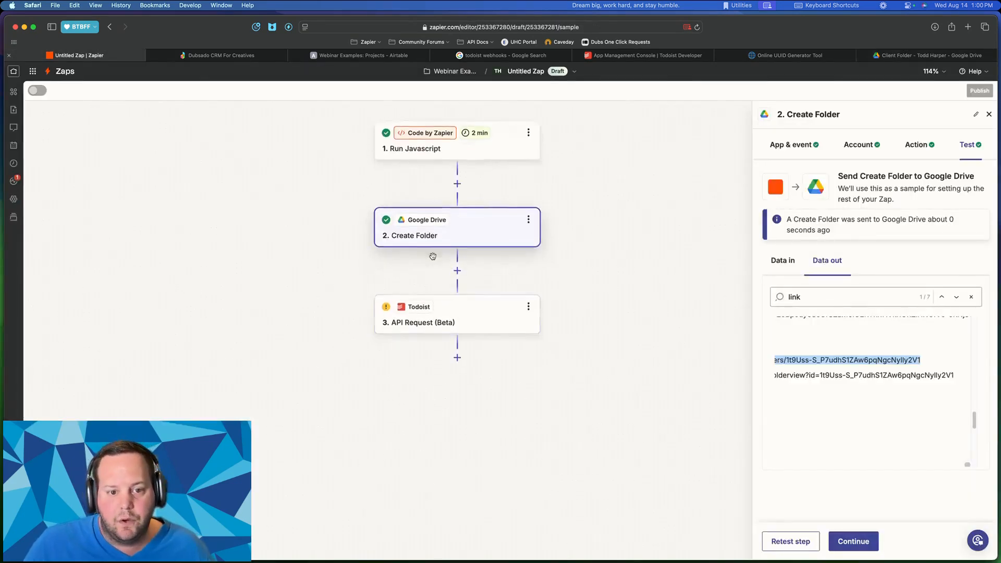
click(528, 307)
click(575, 450)
click(574, 451)
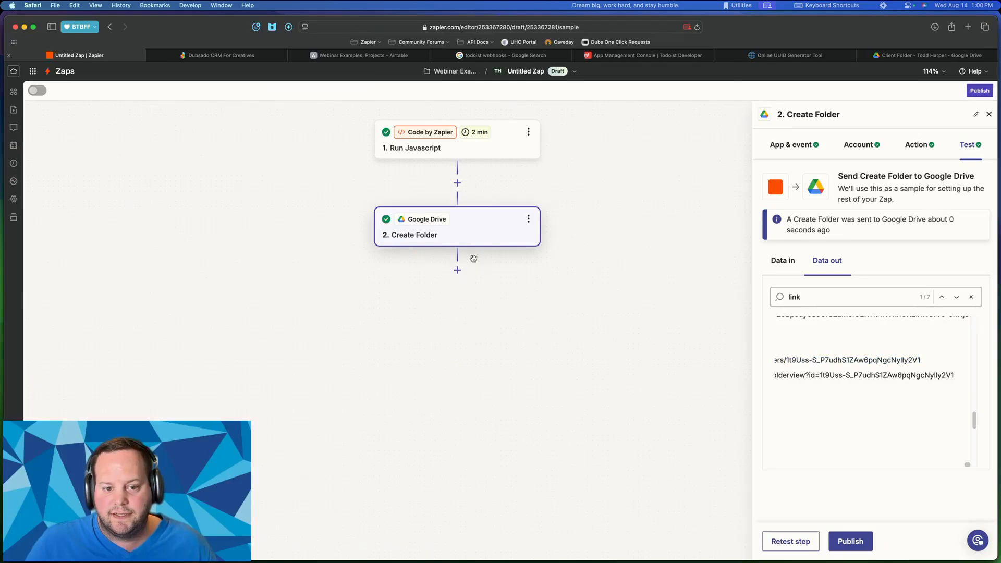
- Add a Gmail step with the Send Email event after Create Folder
click(457, 270)
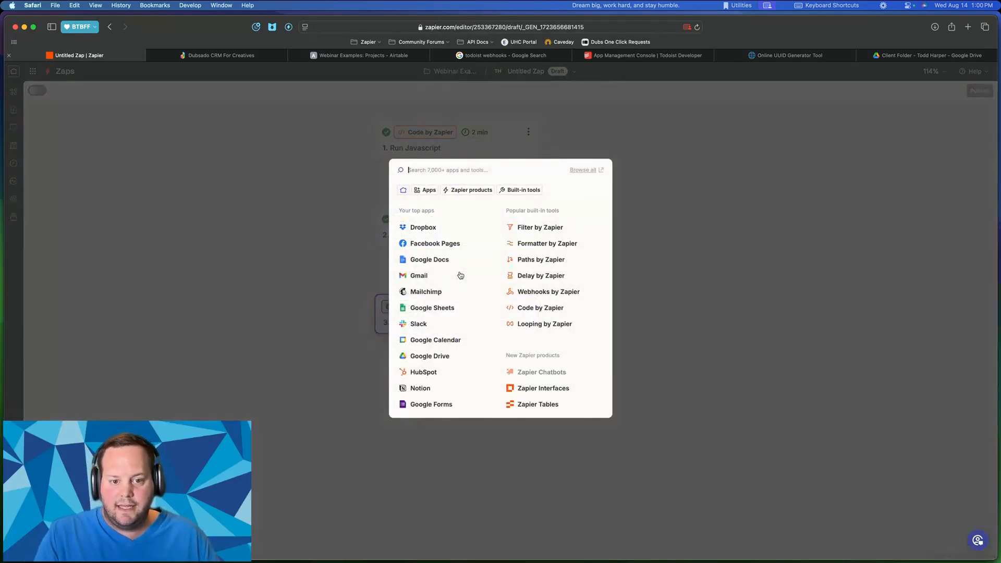
text(gmia)
key(BackSpace)
text(il)
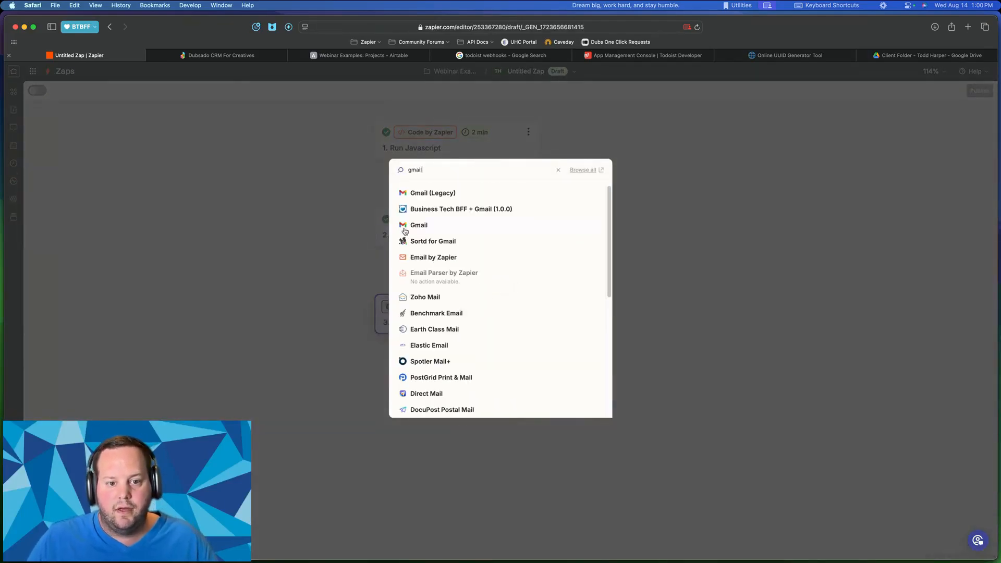
click(413, 229)
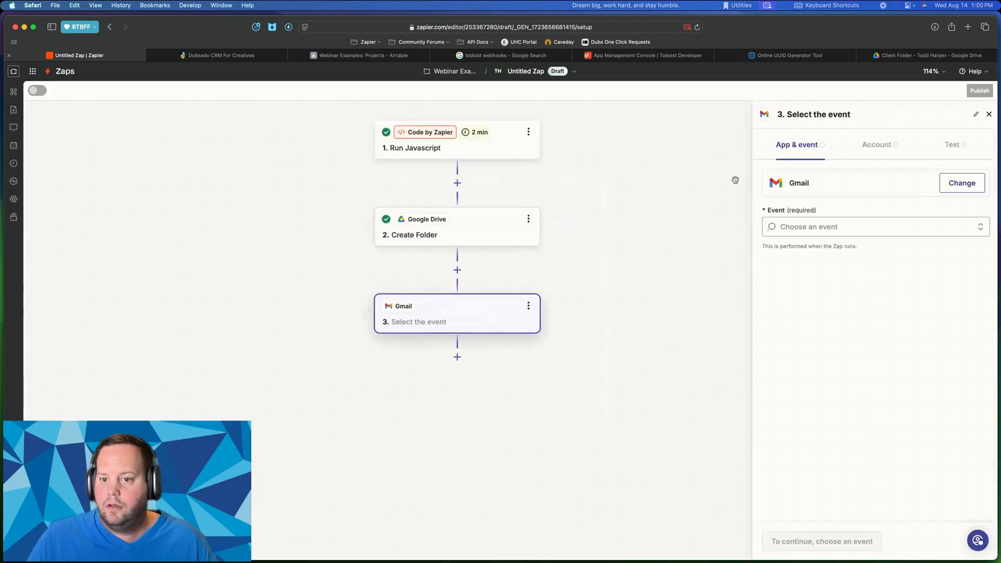
click(857, 226)
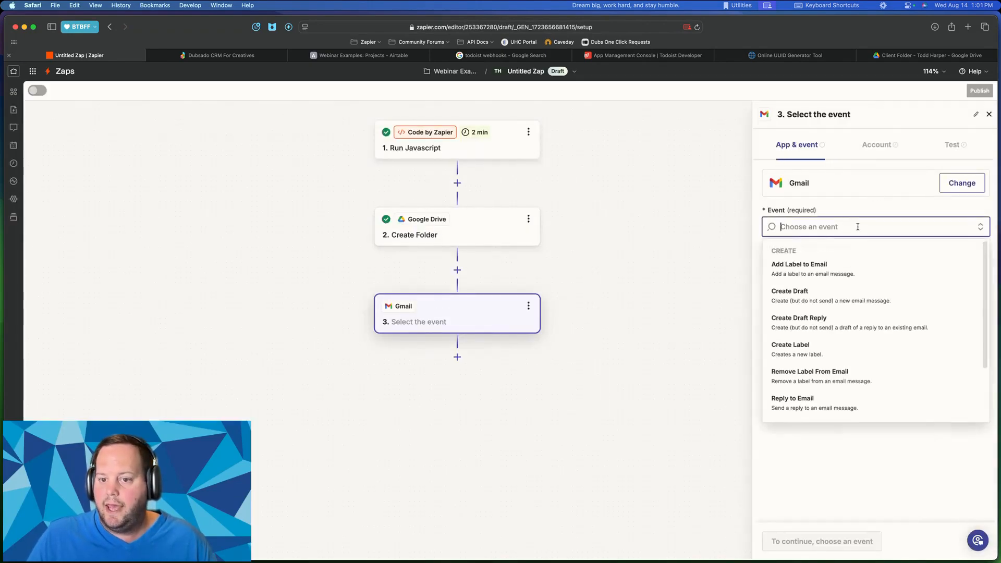
scroll(825, 356, down, 2)
click(824, 354)
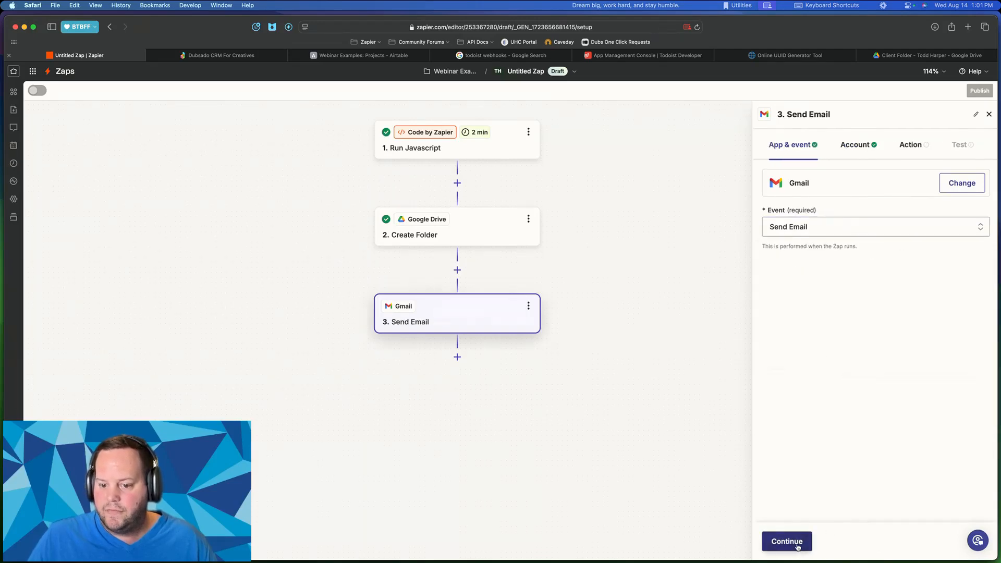
click(797, 540)
- Map the To field to the Run Javascript trigger's Email value
click(786, 541)
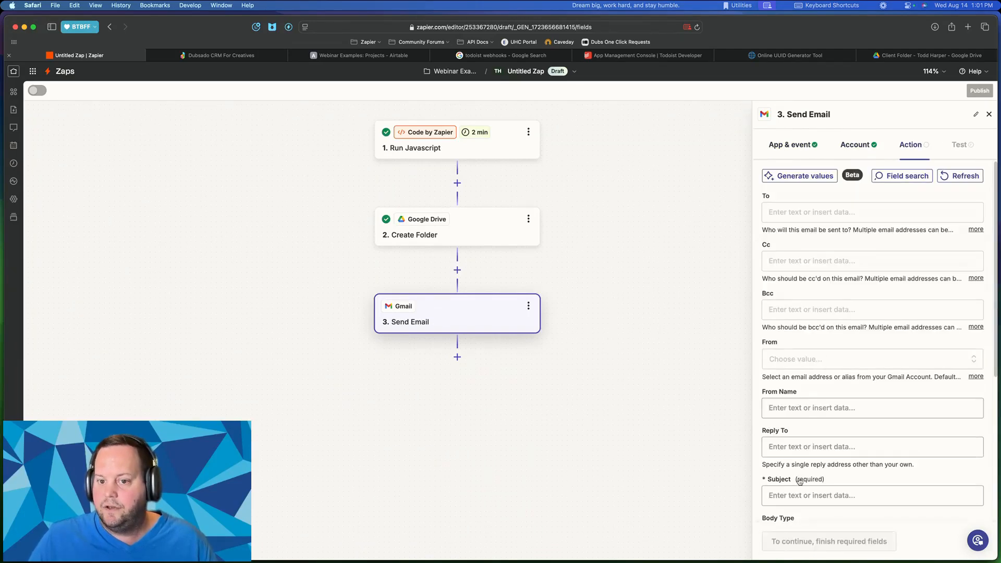
click(790, 213)
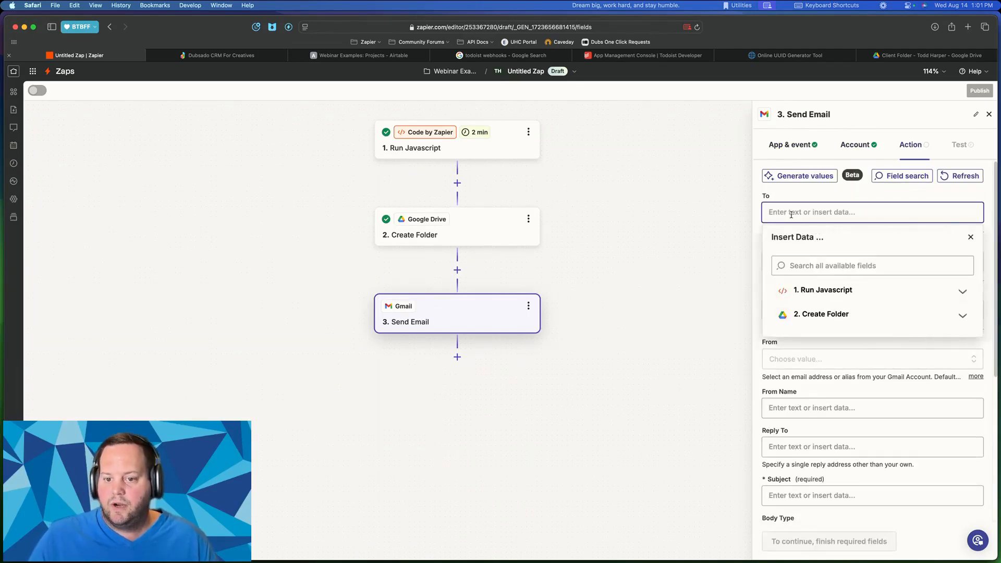
click(836, 292)
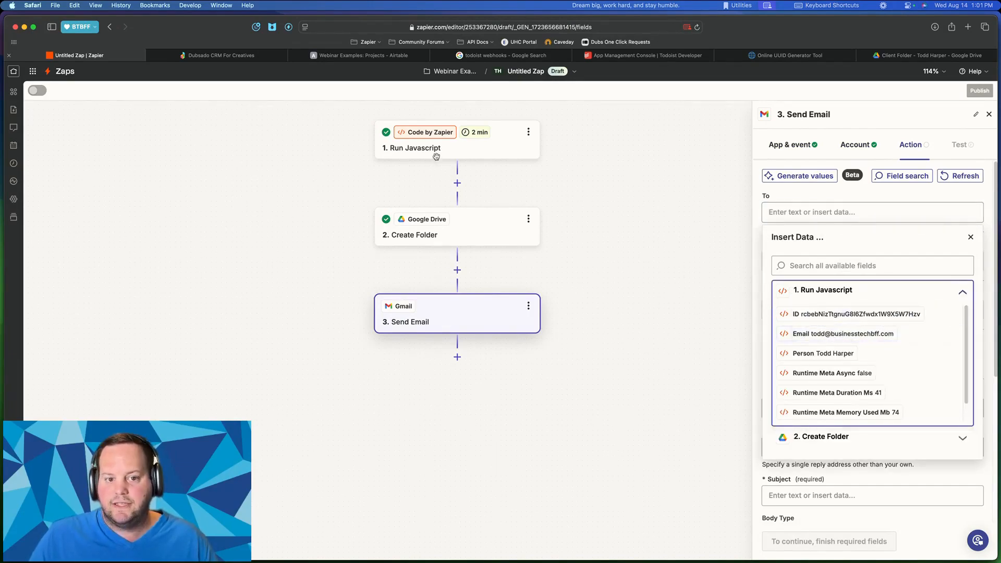
click(842, 334)
click(851, 200)
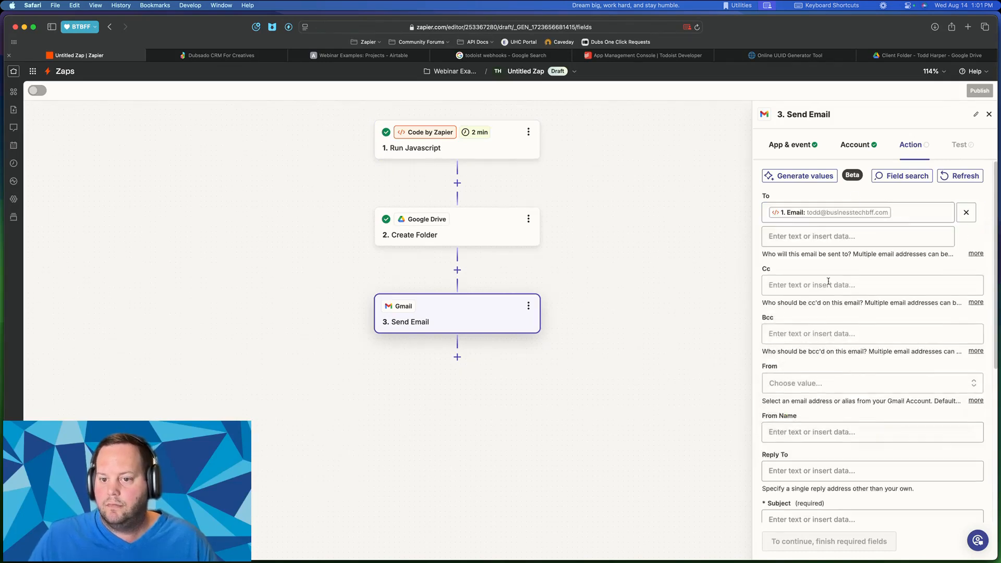
scroll(821, 271, down, 5)
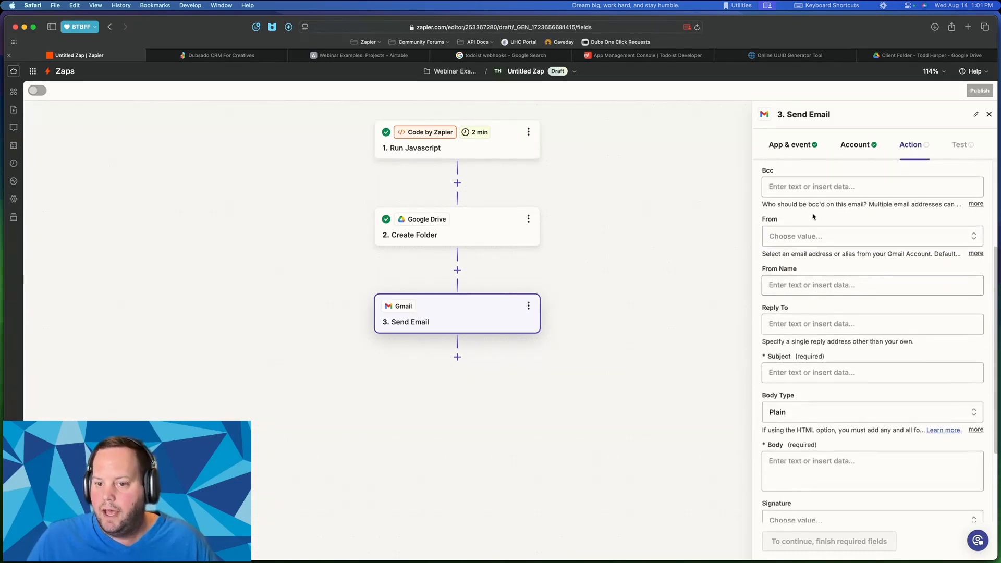
click(795, 237)
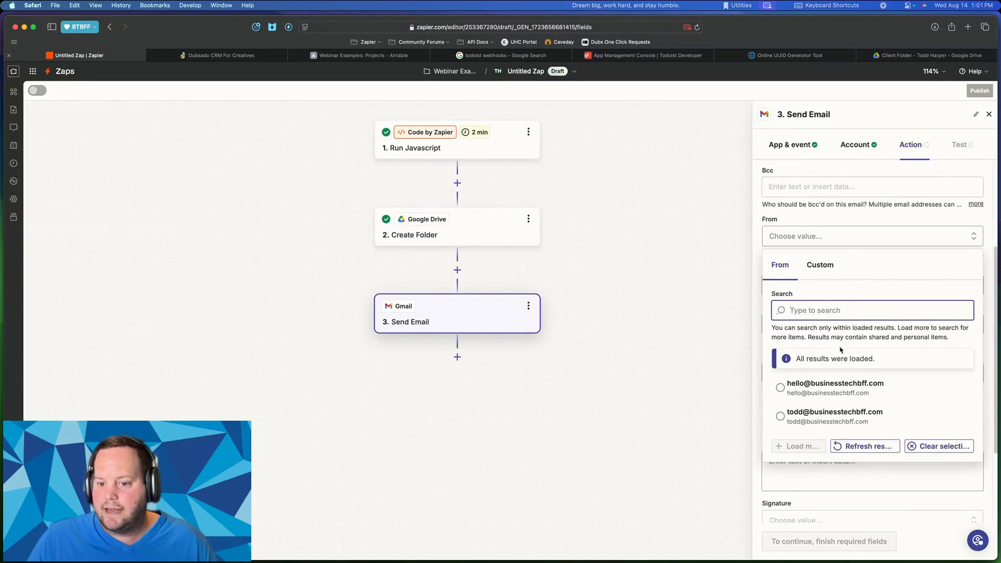
click(818, 232)
scroll(818, 232, down, 2)
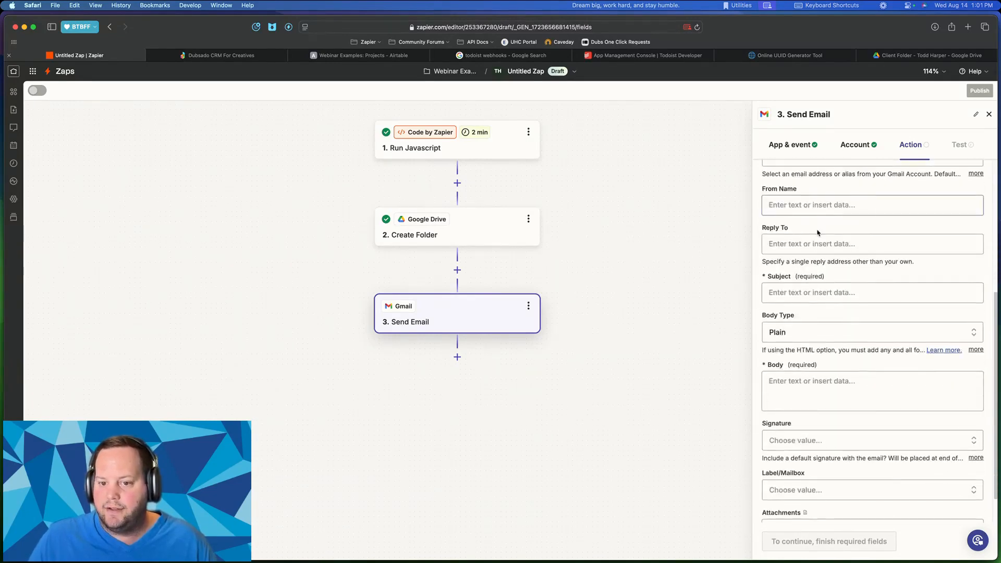
- Set From Name to 'Zapier Bot' and the subject to 'Your Google Drive Folder'
click(785, 204)
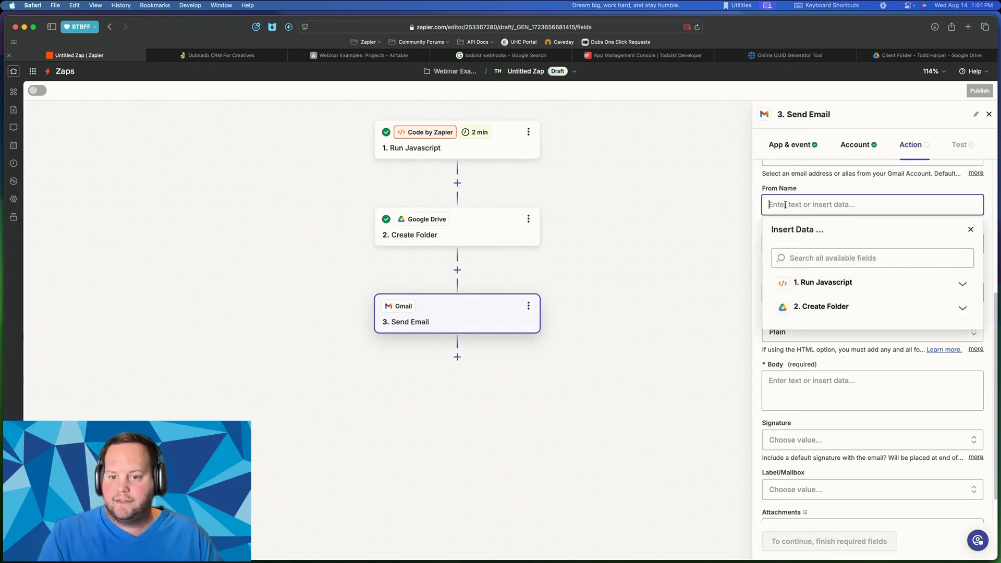
text(Zapier Bot)
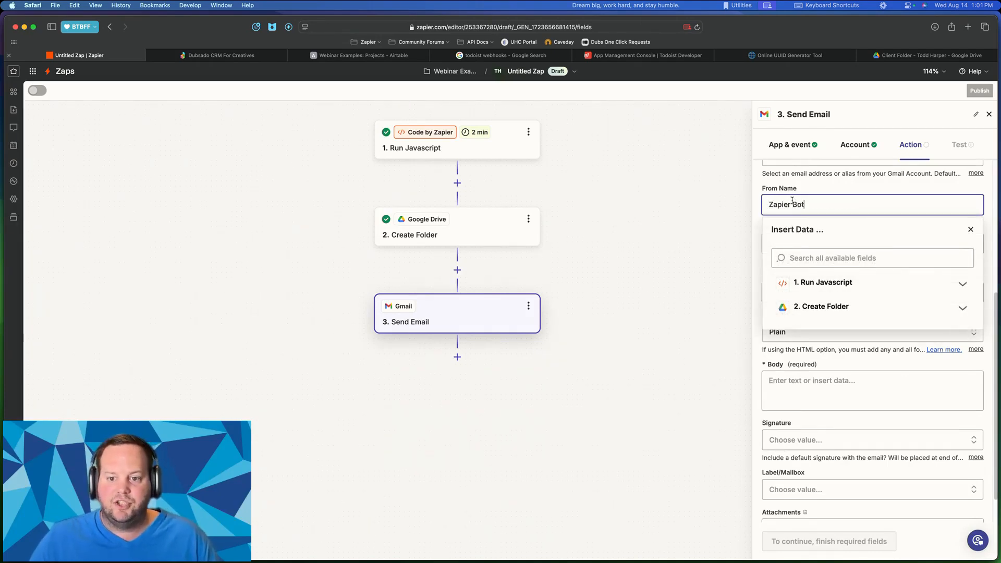
scroll(791, 200, down, 1)
drag(763, 186, 829, 187)
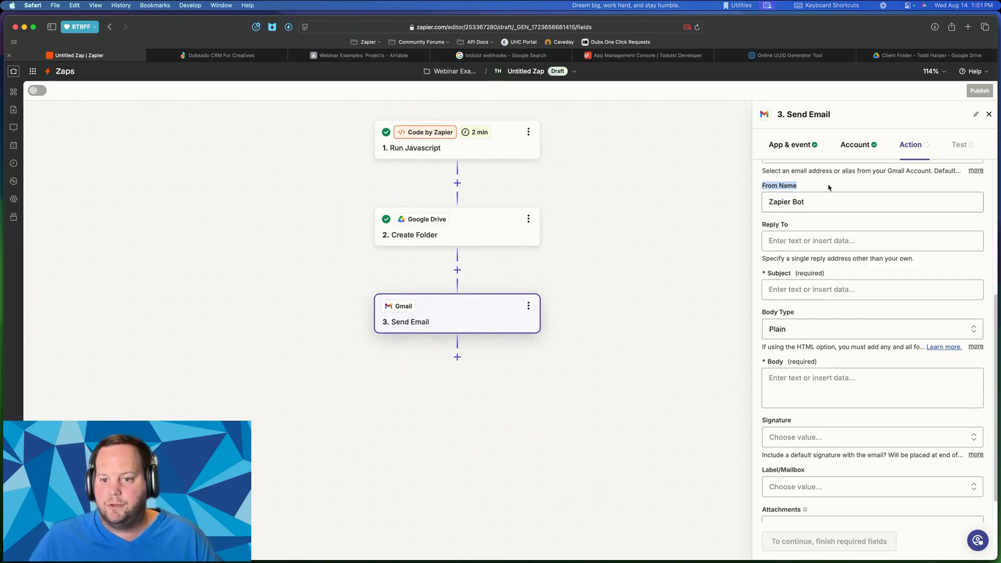
click(786, 288)
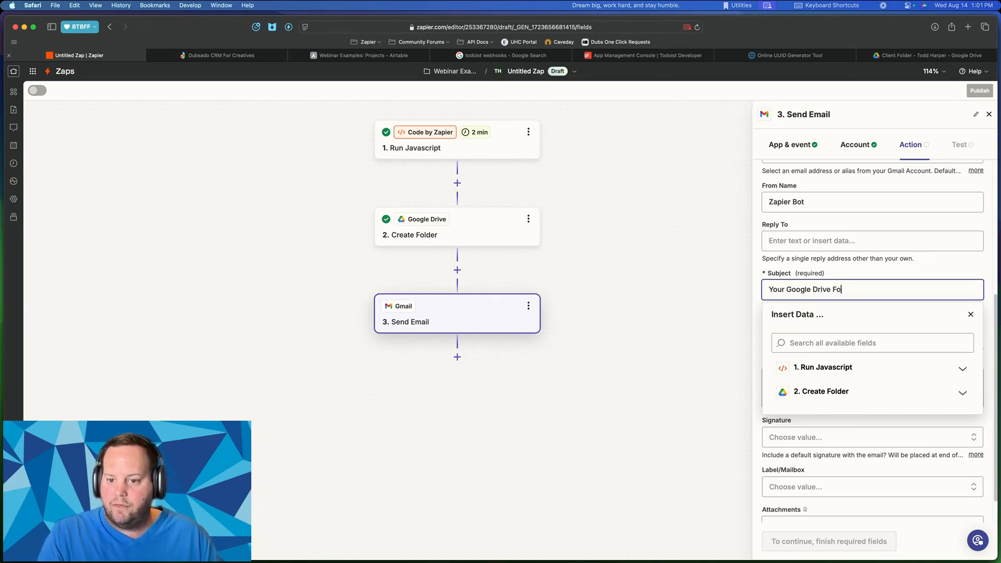
click(805, 273)
scroll(846, 308, down, 2)
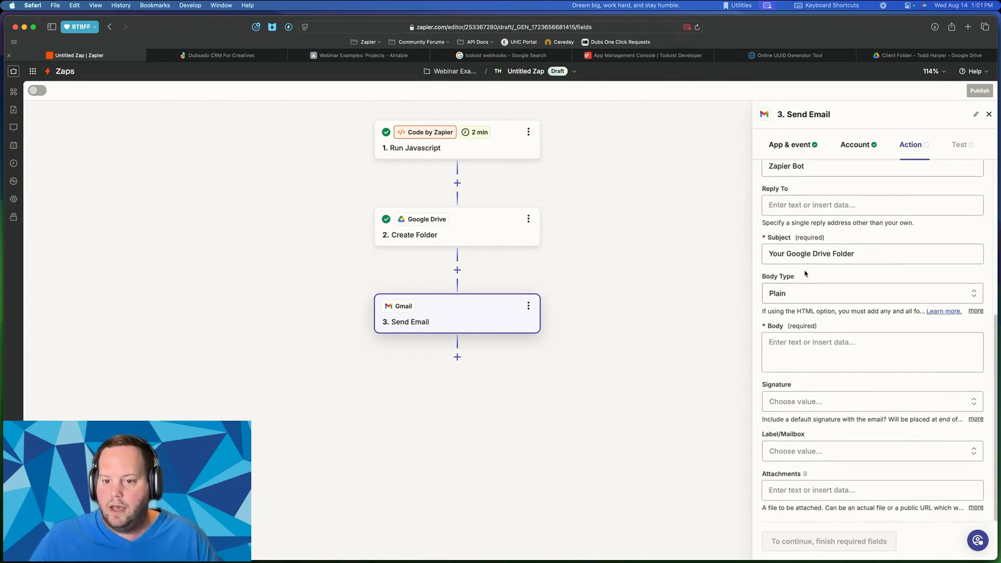
- Begin the email body with 'Hi' followed by the trigger's Person name
click(808, 343)
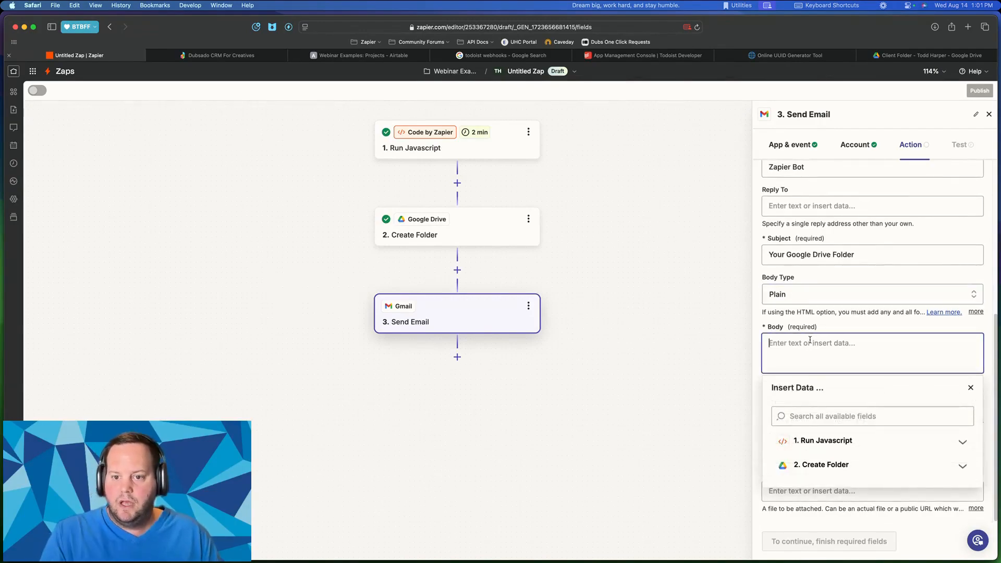
text(Hi)
click(830, 442)
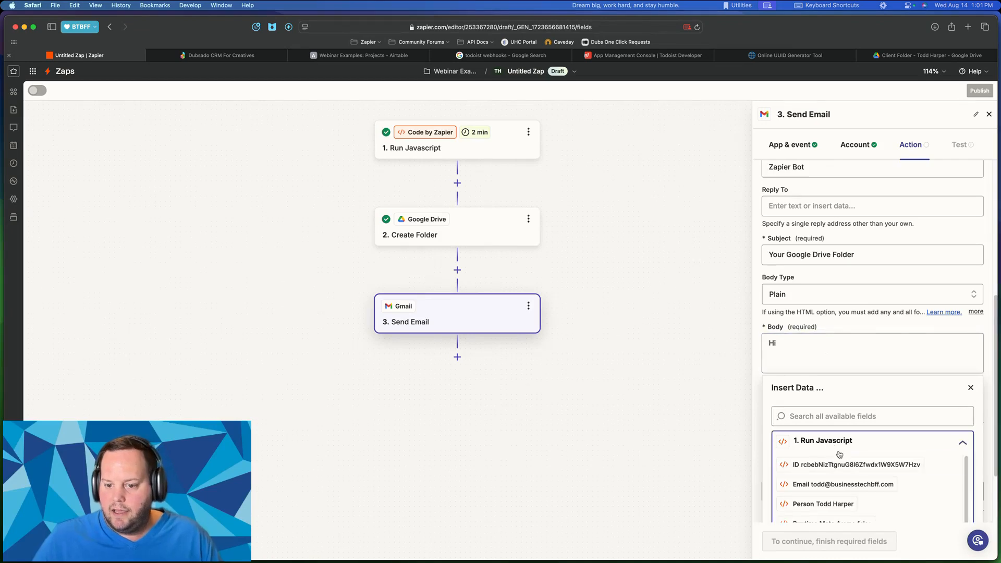
click(829, 504)
scroll(818, 277, down, 2)
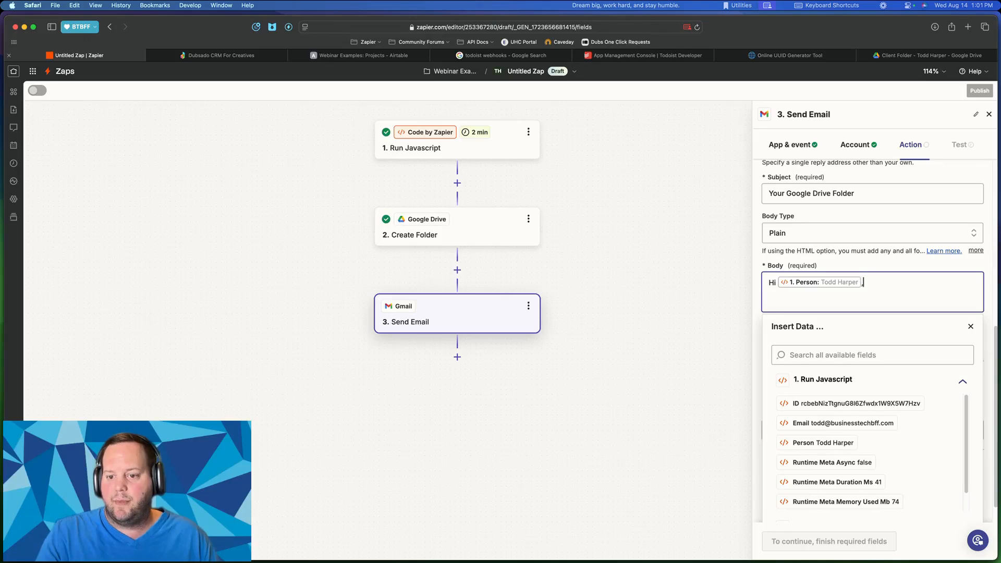
key(Return)
- Add the Create Folder step's Alternate Link on a new body line and continue
scroll(862, 217, down, 1)
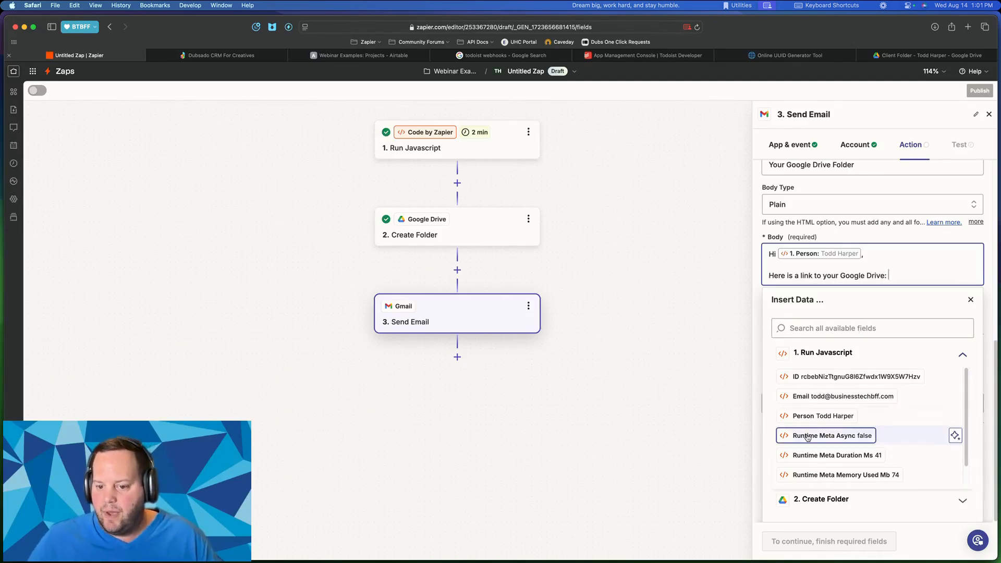
scroll(954, 436, down, 1)
click(833, 503)
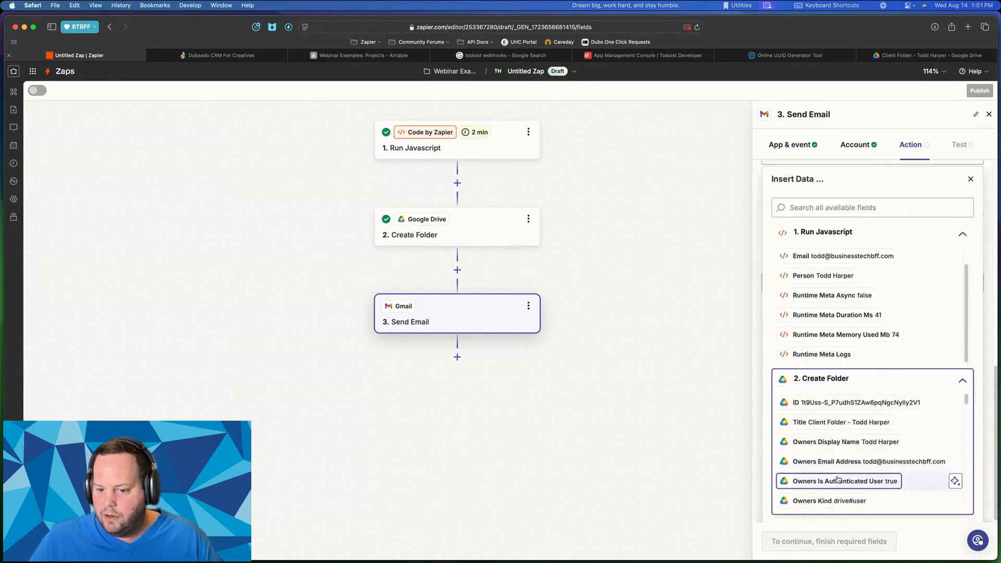
scroll(836, 469, down, 5)
scroll(836, 465, down, 10)
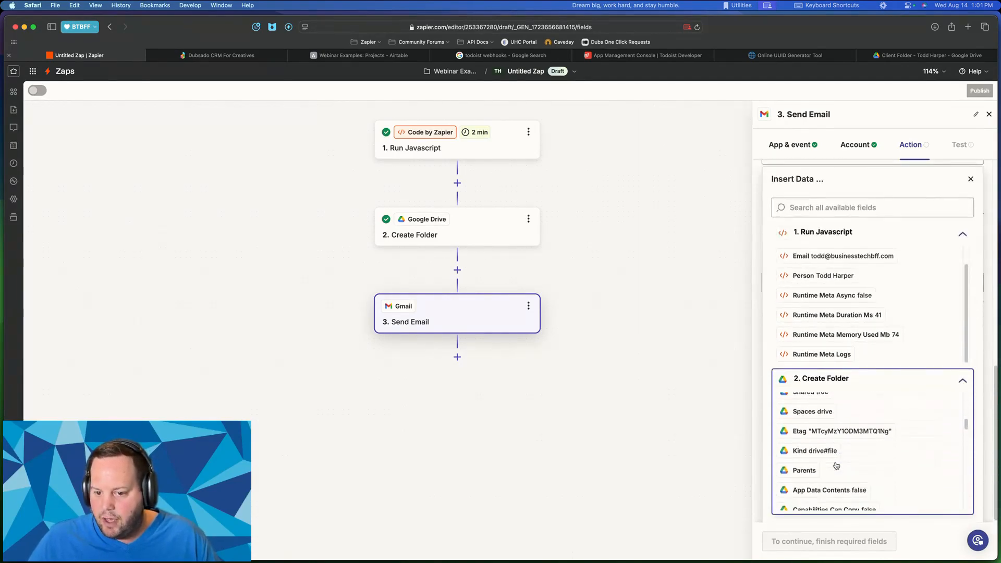
scroll(836, 465, down, 8)
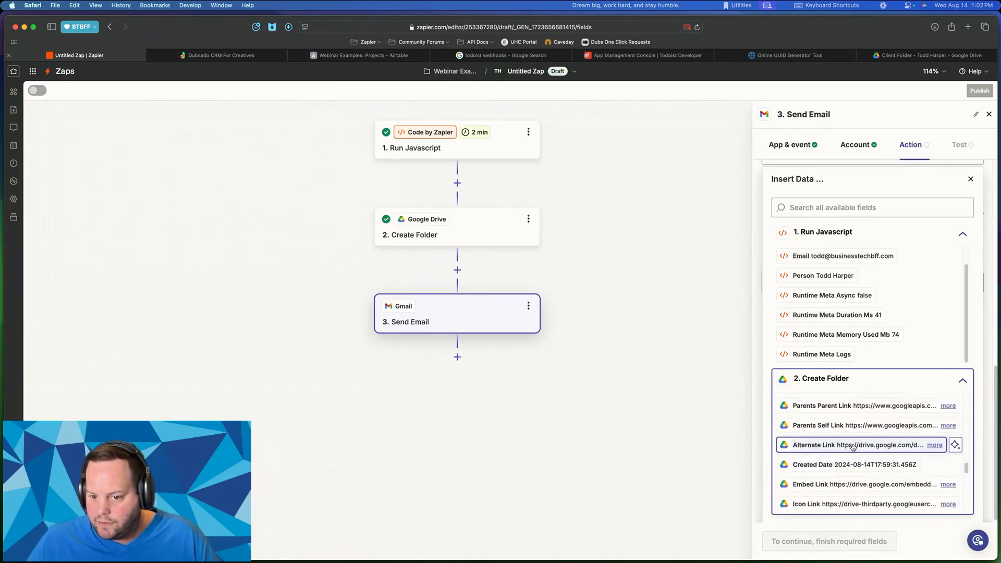
click(833, 447)
scroll(892, 269, up, 5)
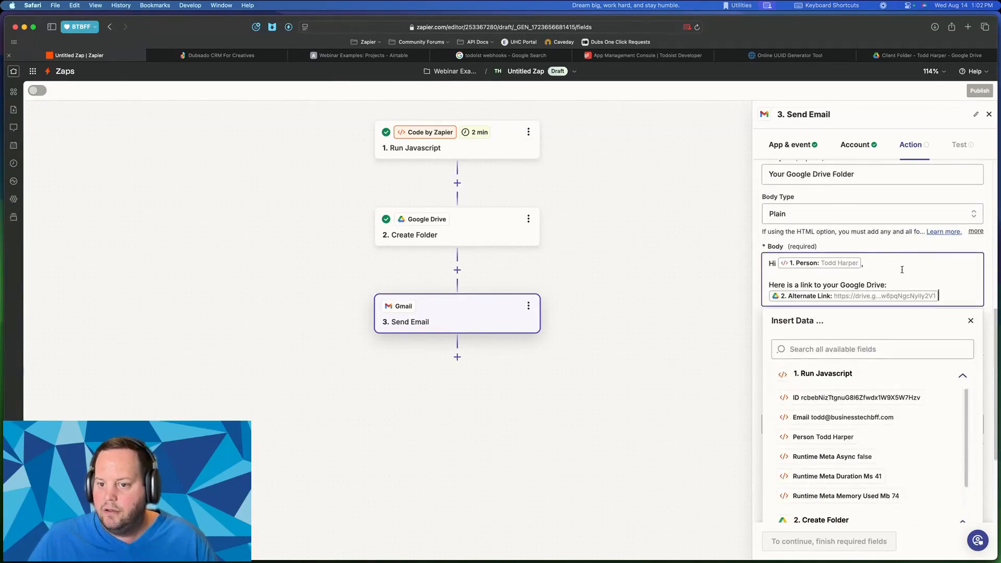
click(915, 248)
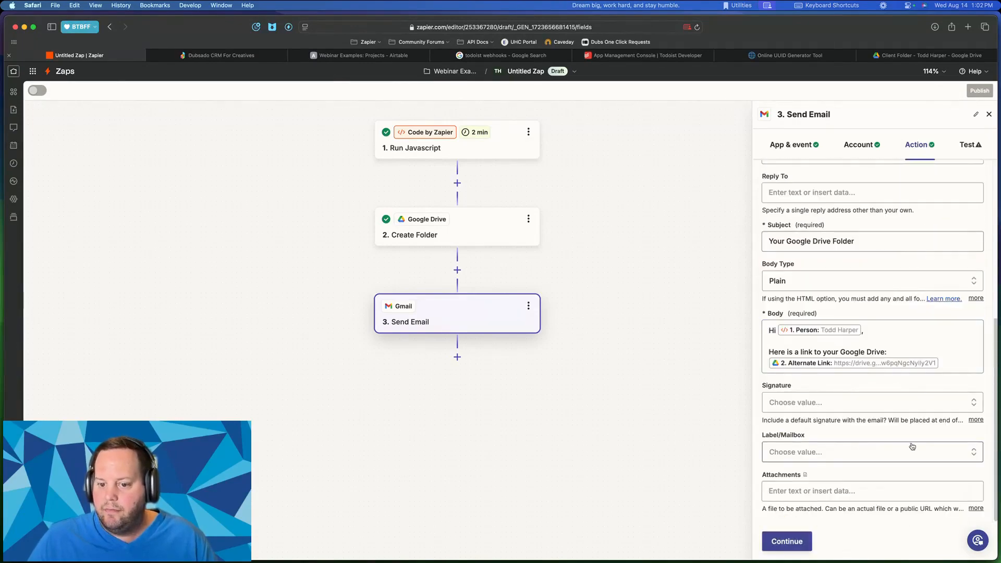
click(786, 540)
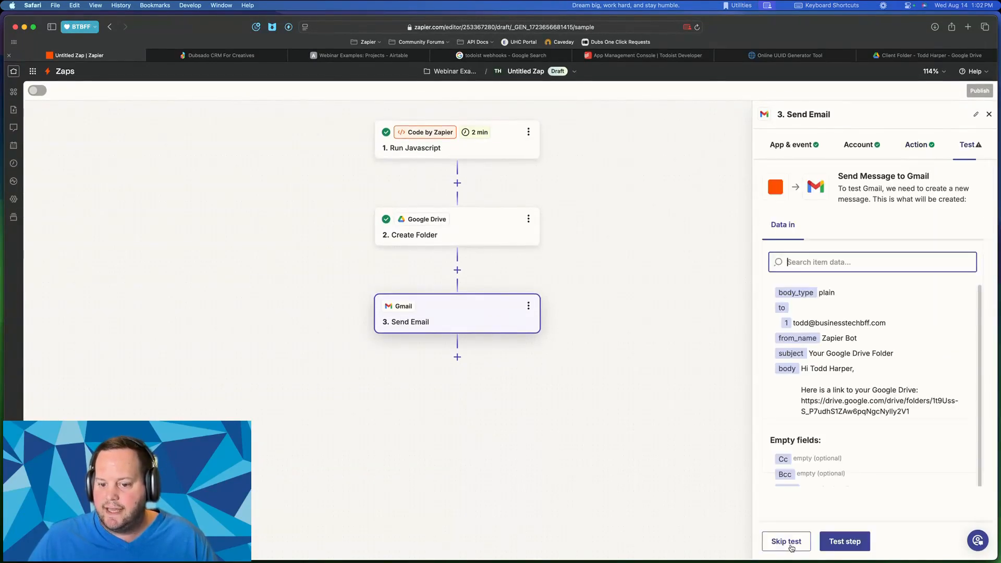
- Send the Gmail Send Email test, then bring Zapier forward and open the Mail app
click(845, 541)
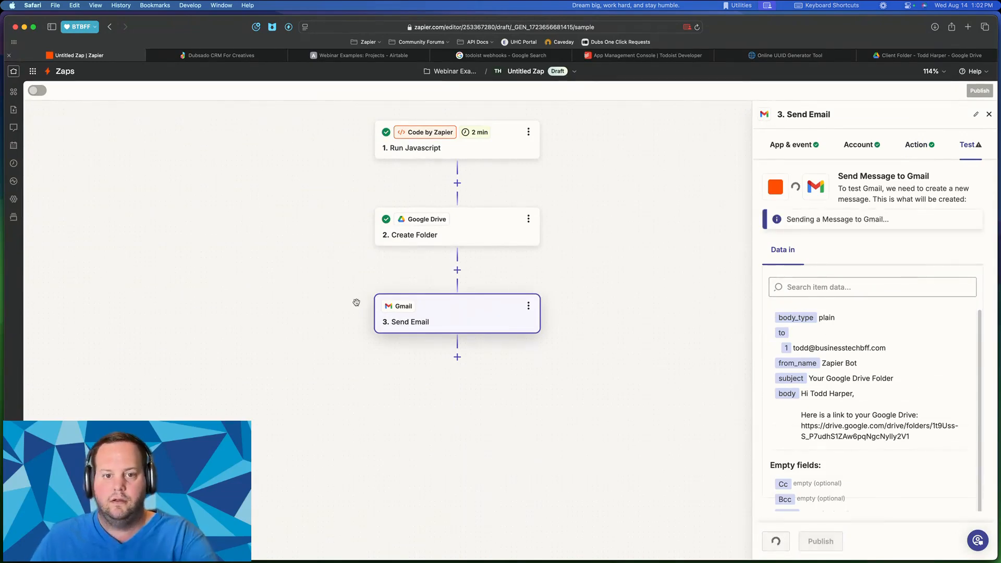
key(ctrl+Up)
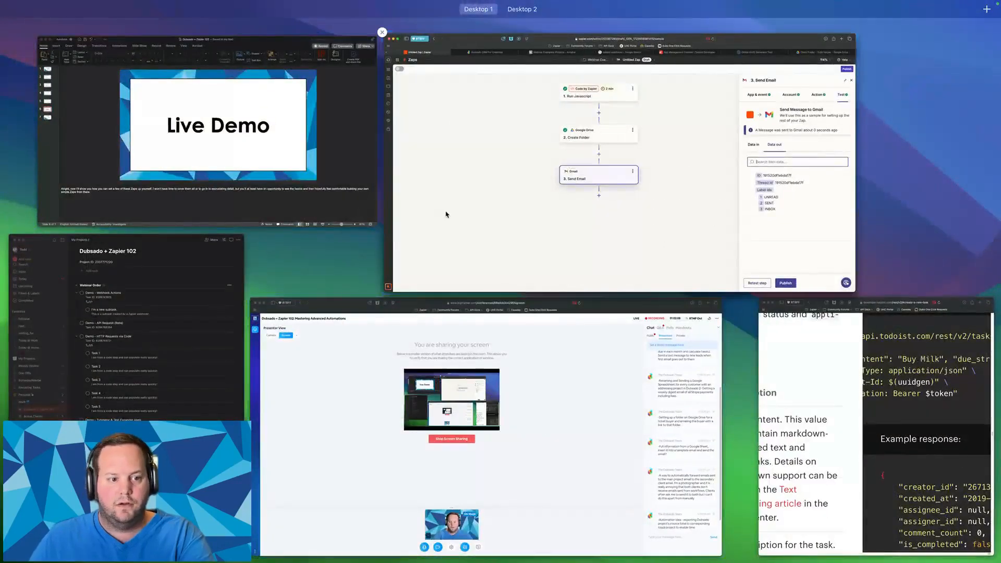
click(447, 213)
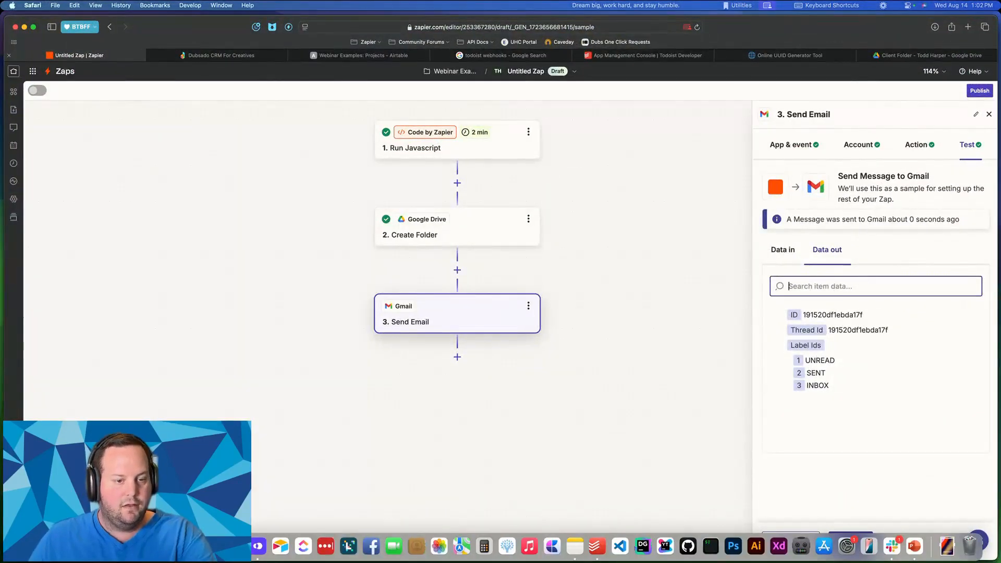
click(180, 546)
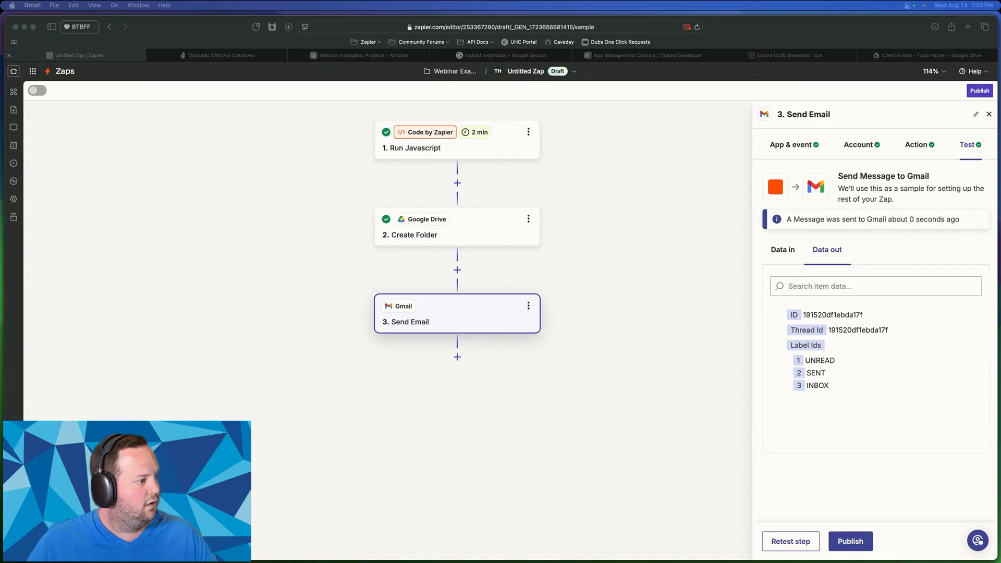
drag(0, 92, 302, 92)
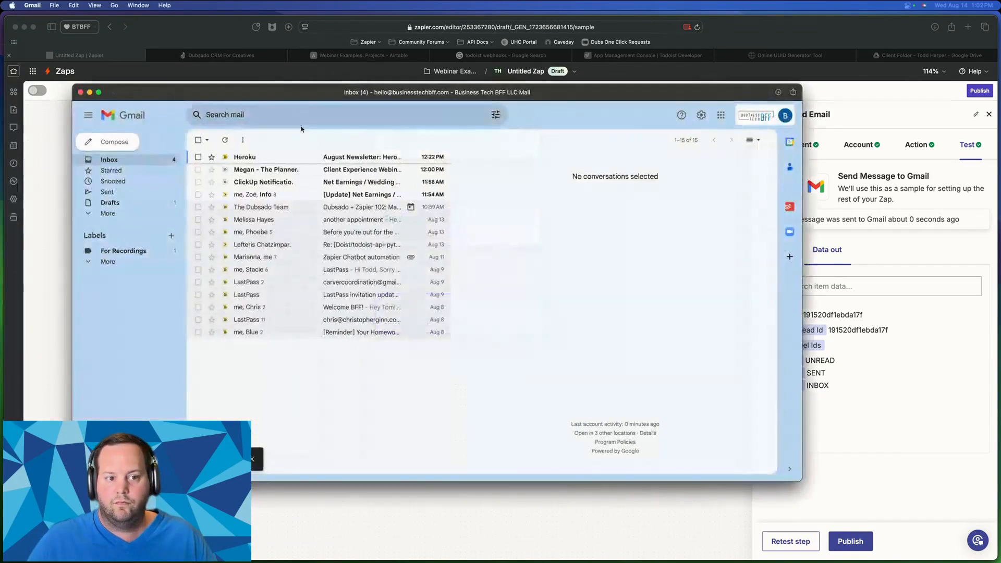
click(157, 250)
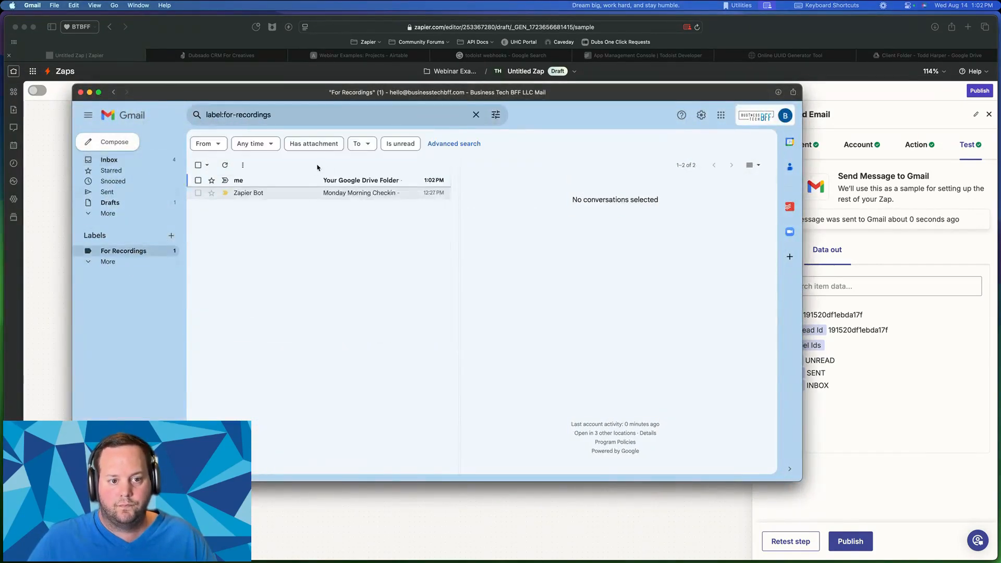
click(285, 183)
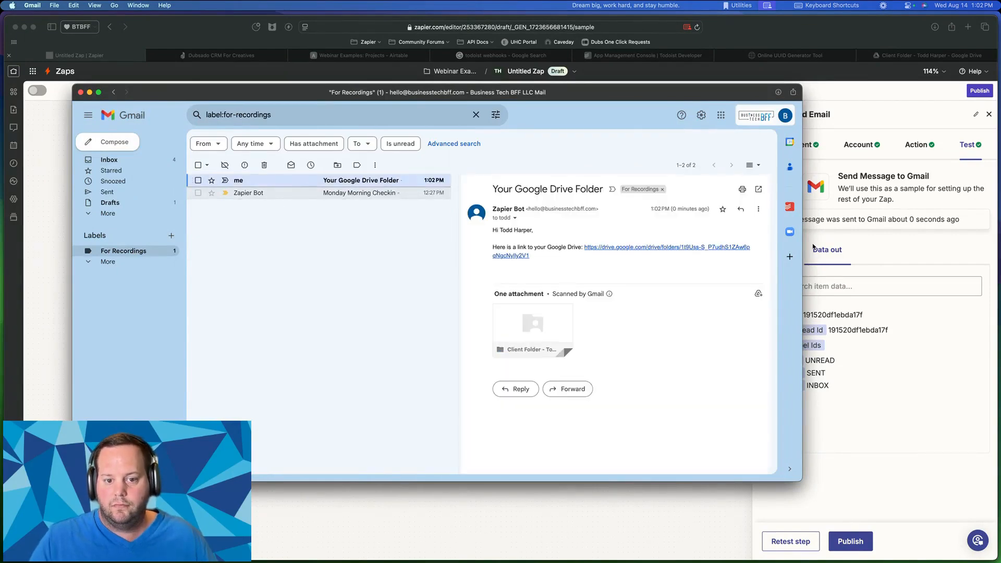
key(ctrl+alt+Return)
drag(545, 162, 602, 166)
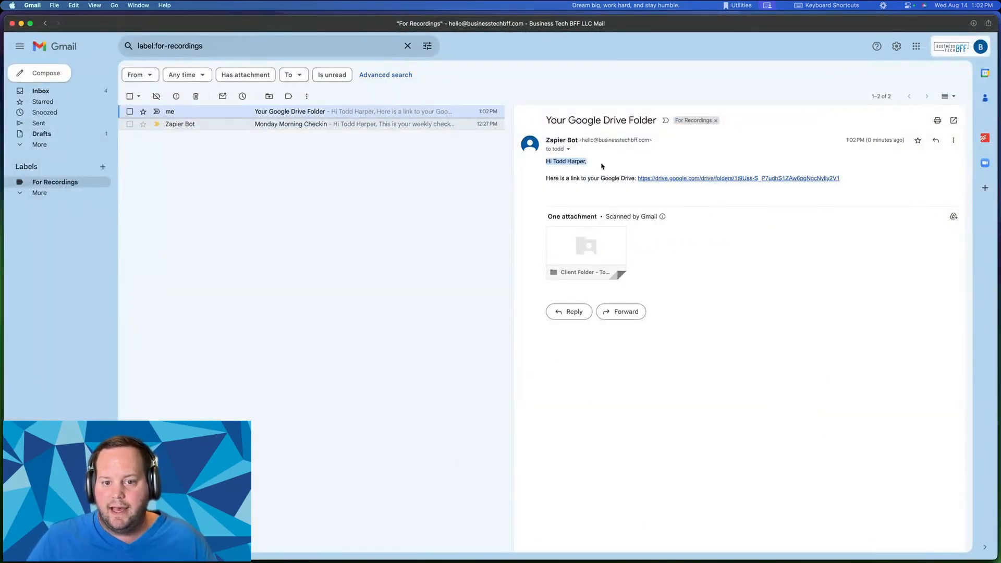
click(738, 179)
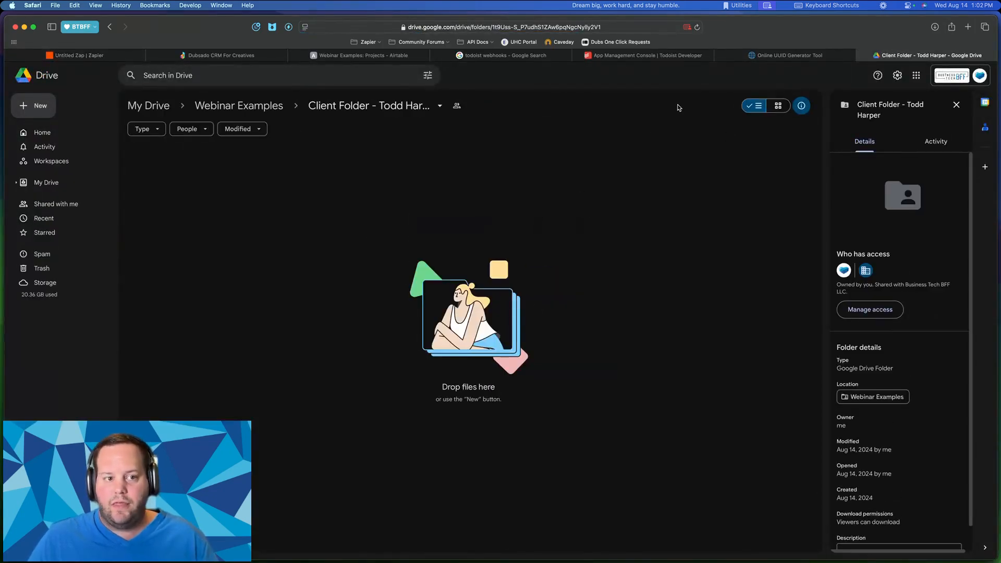
click(92, 56)
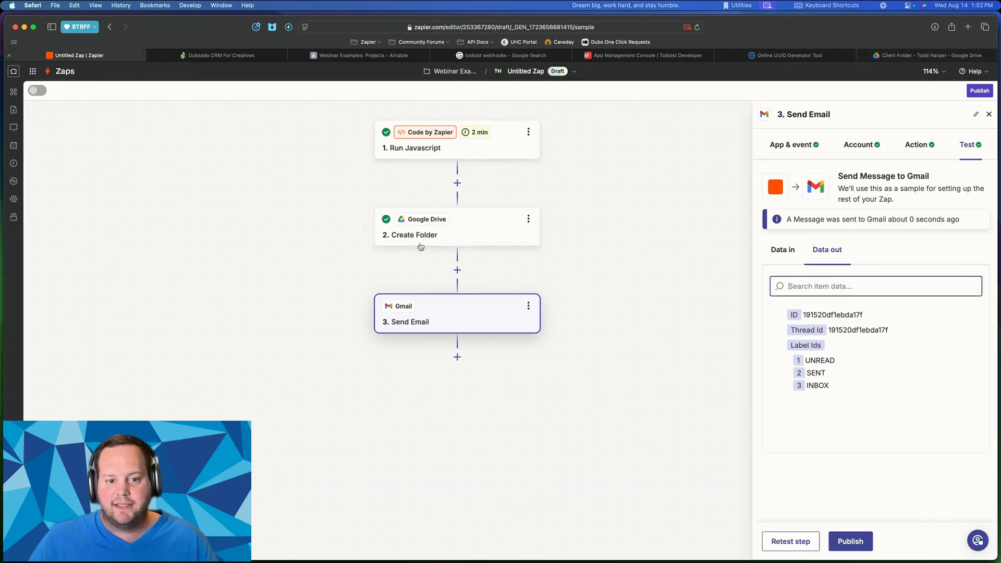
- Make the empty third step Google Drive's Add File Sharing Preference action
click(457, 270)
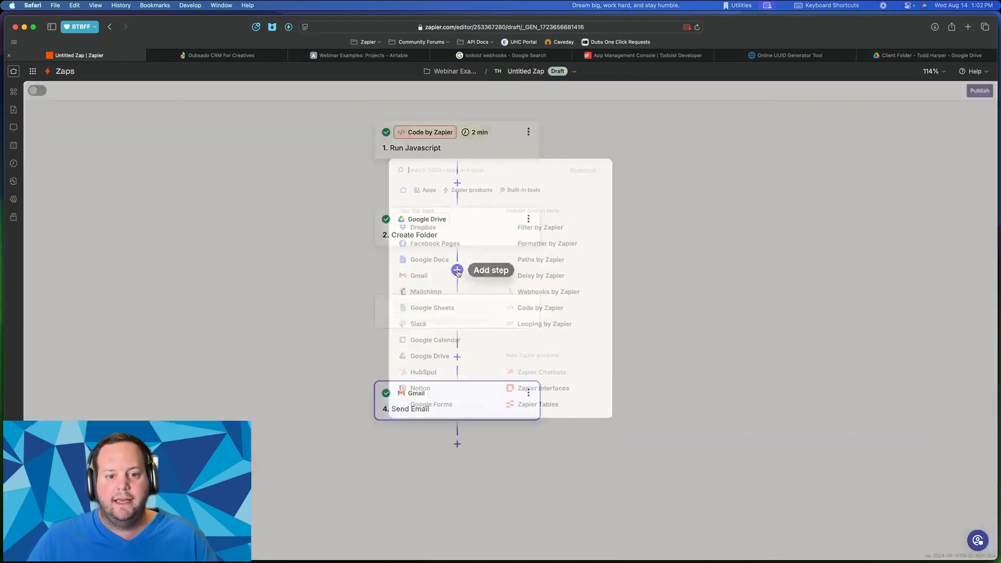
click(613, 188)
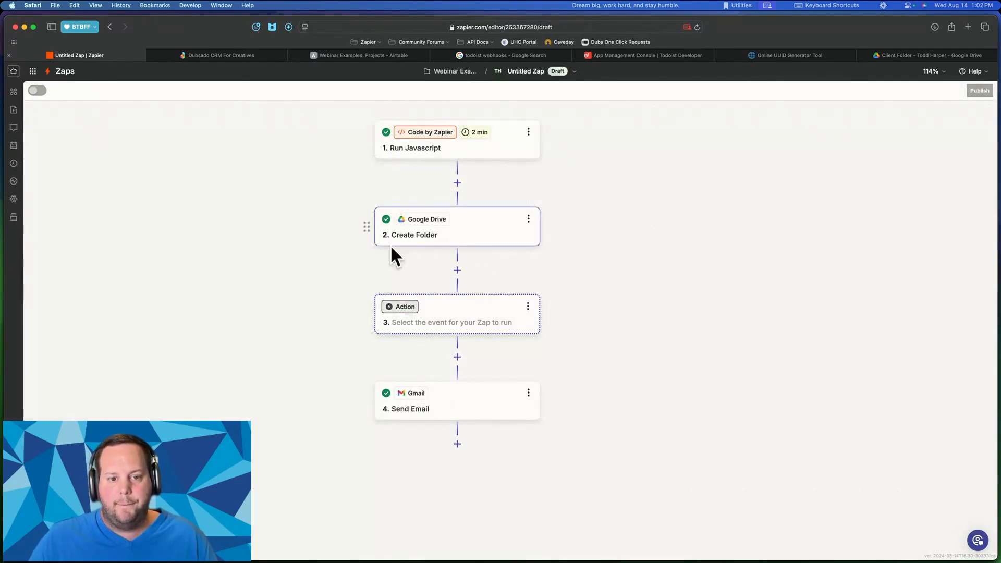
click(458, 323)
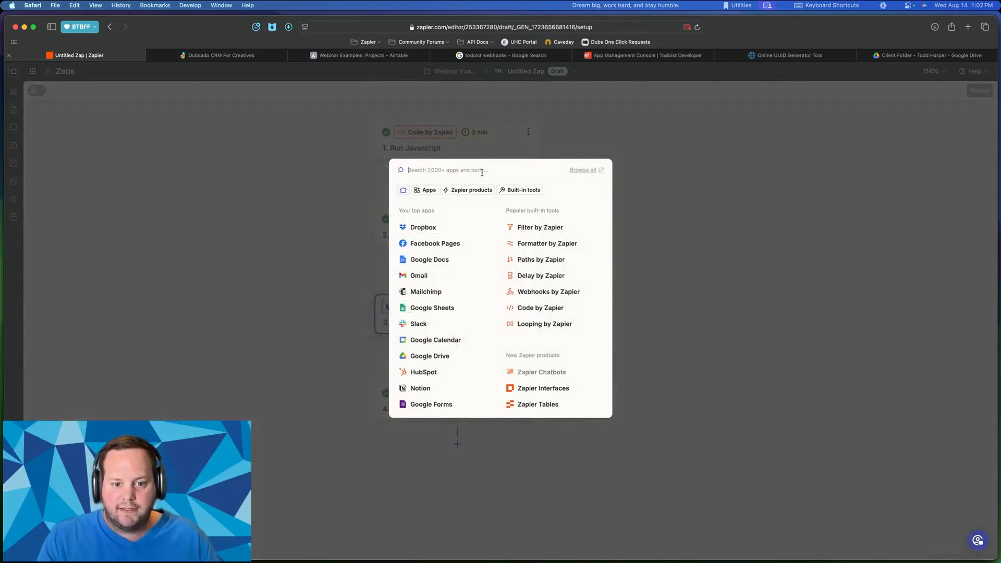
text(googl)
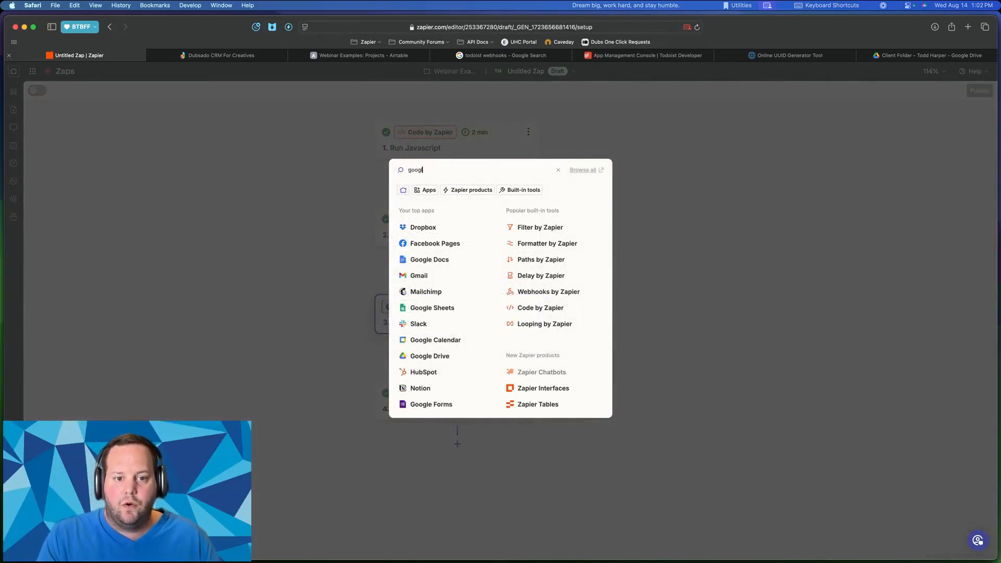
text(e)
click(445, 226)
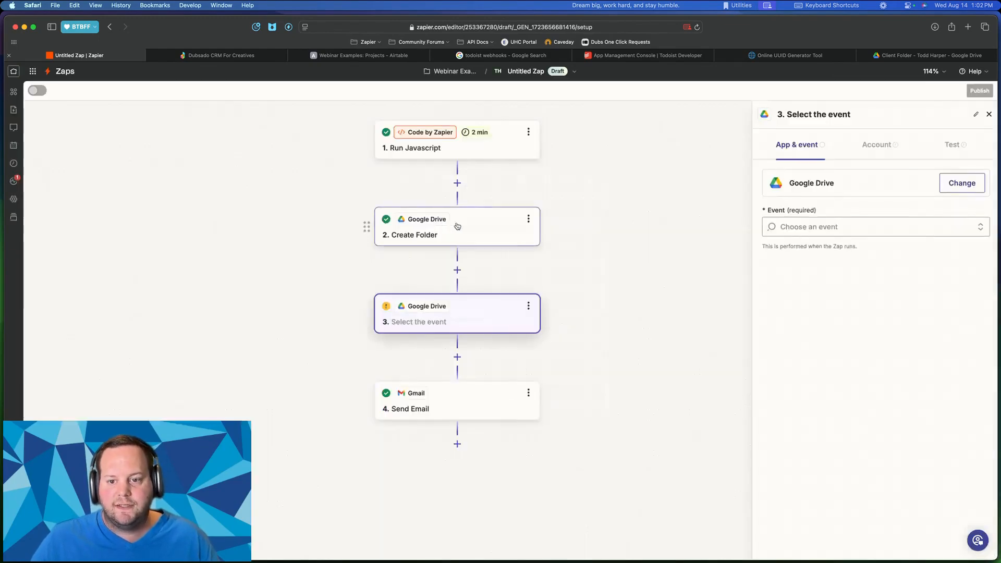
click(867, 226)
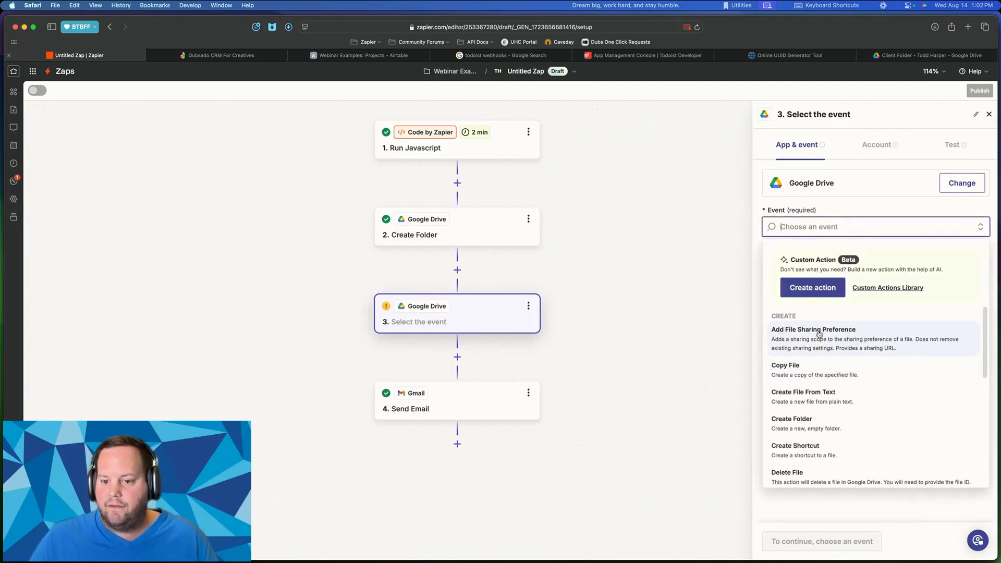
click(851, 331)
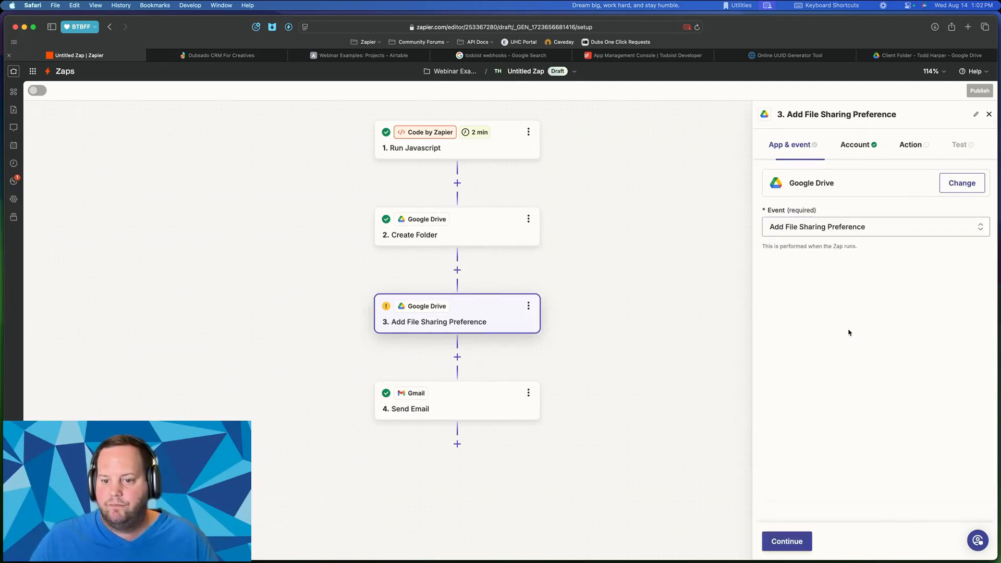
click(787, 540)
click(786, 539)
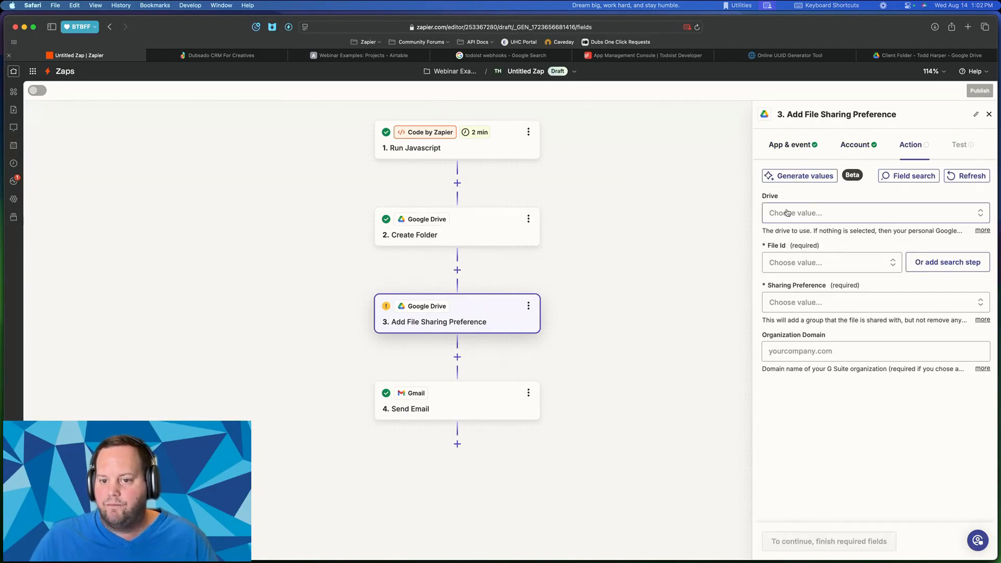
- Set File Id to the Create Folder step's folder ID
click(780, 262)
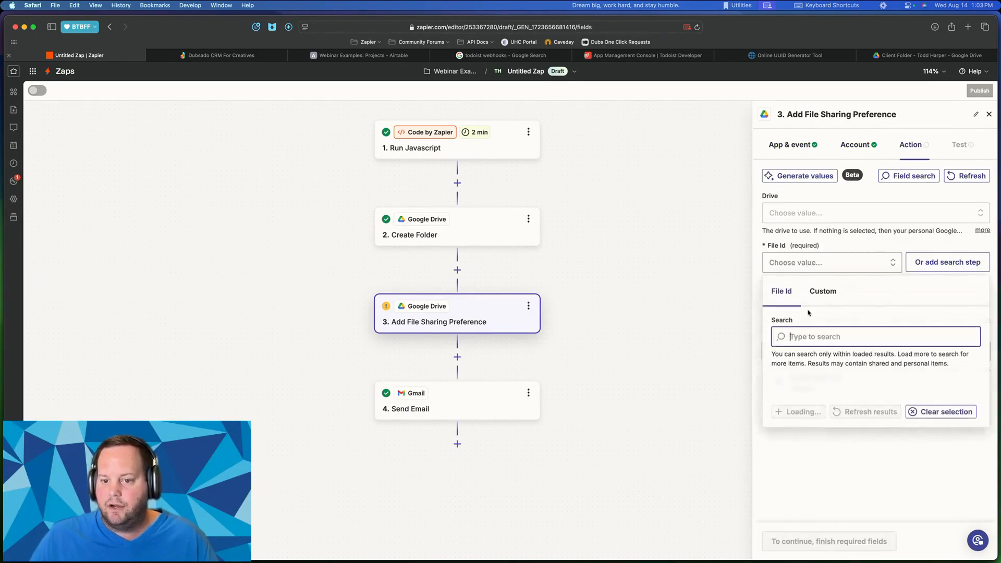
click(826, 296)
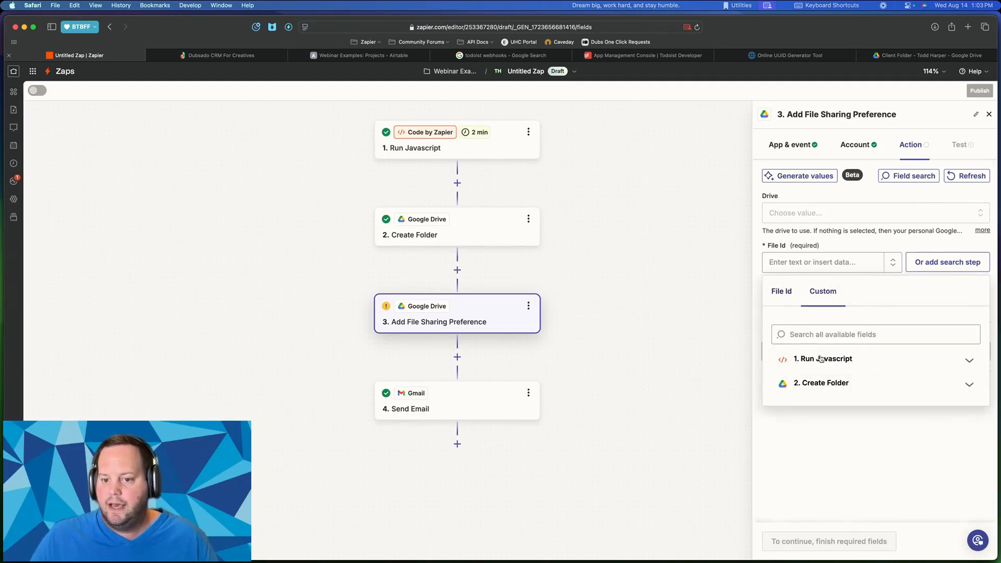
click(826, 382)
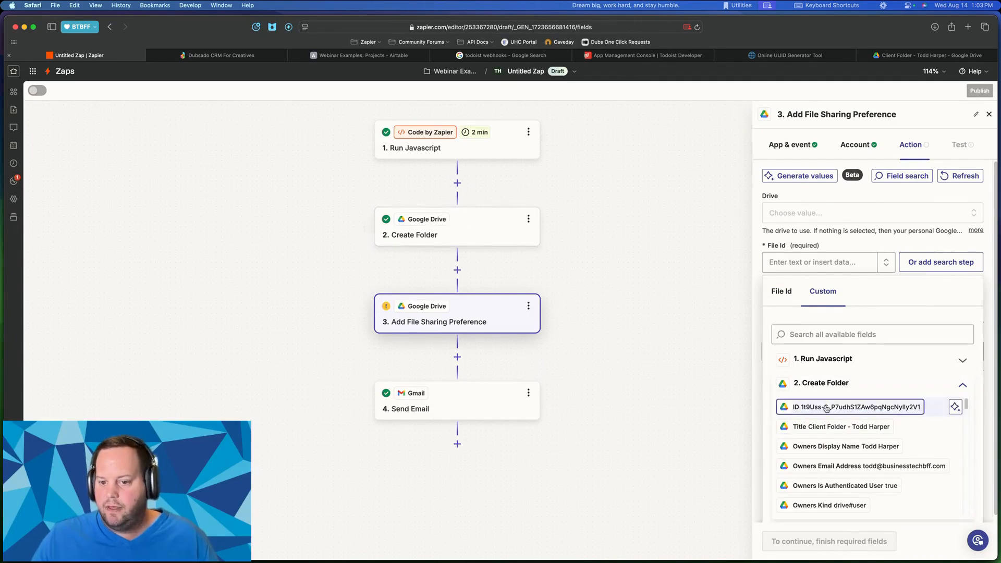
click(888, 407)
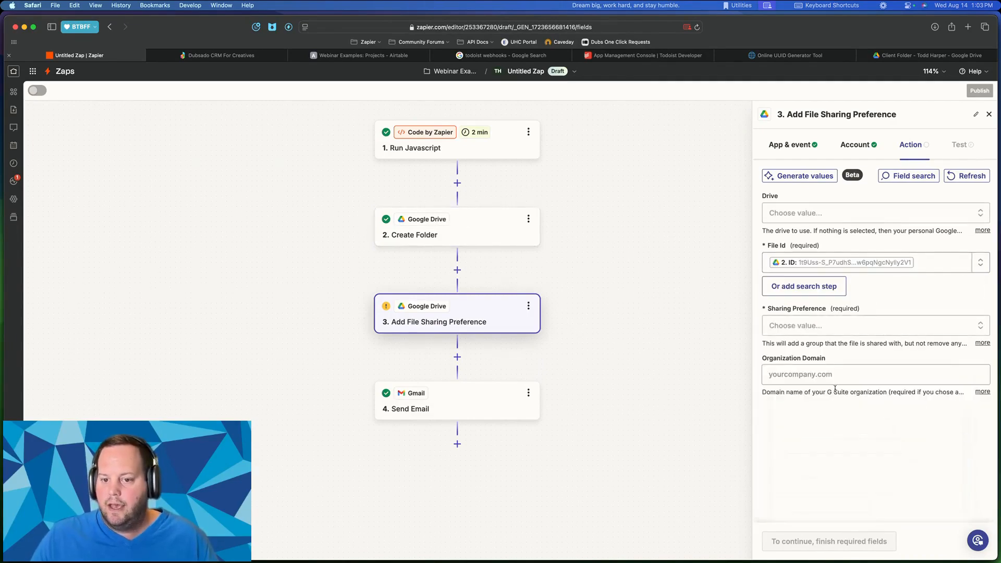
- Choose 'Anyone on the internet who has the link can edit' and run the step test
click(800, 325)
scroll(893, 476, down, 2)
scroll(894, 478, down, 3)
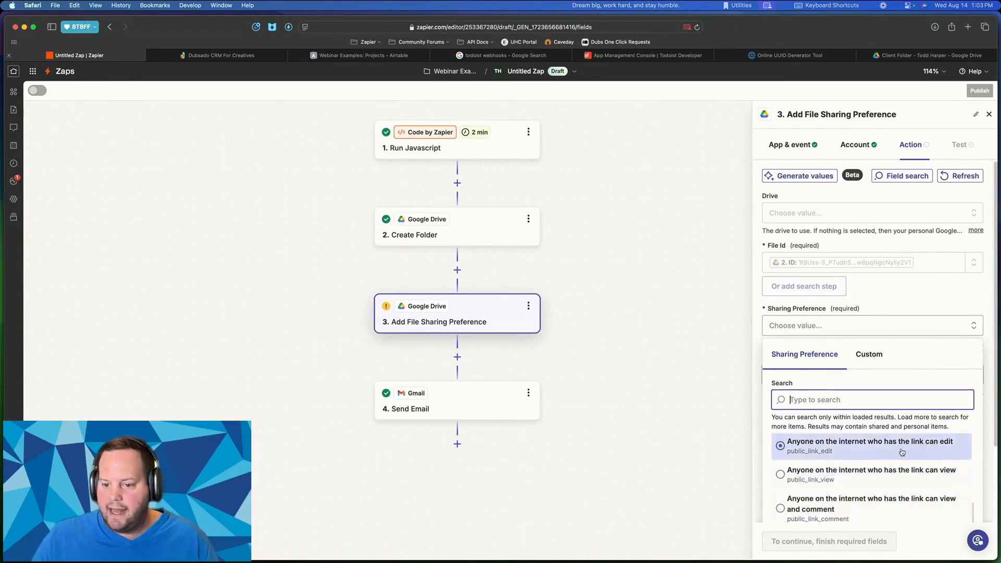
click(850, 450)
click(796, 540)
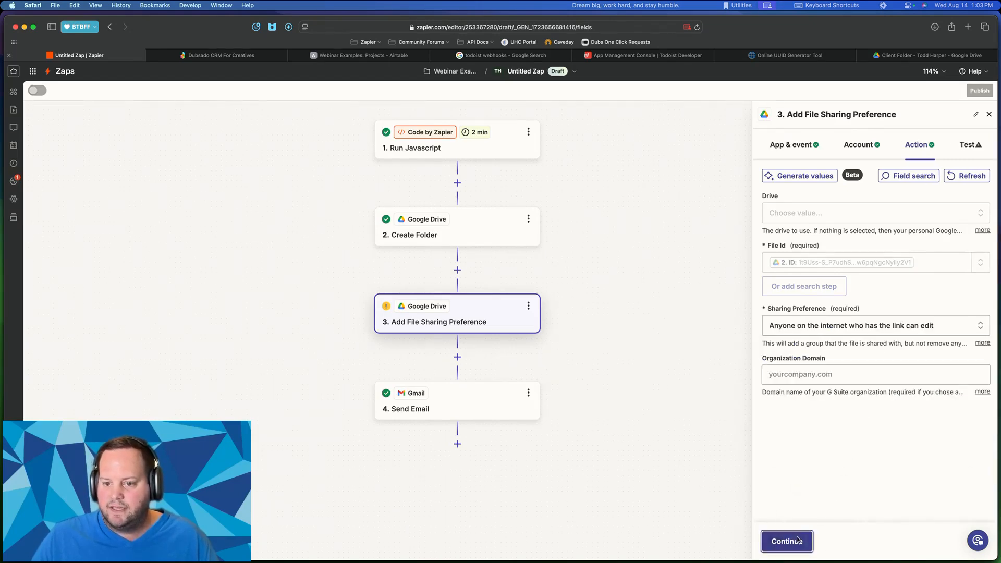
click(831, 542)
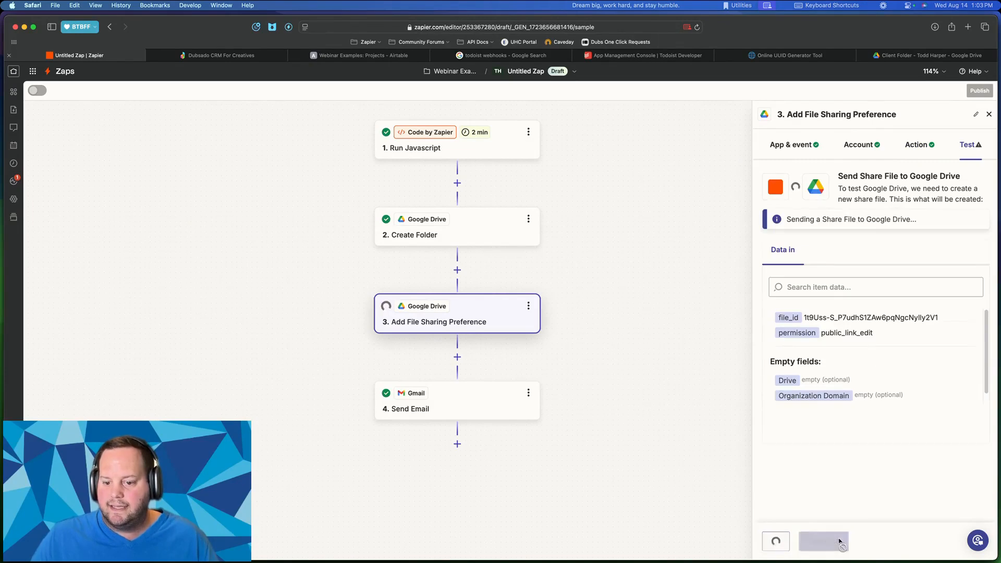
- Confirm in Drive that the client folder's General access gives anyone with the link Editor rights
click(916, 55)
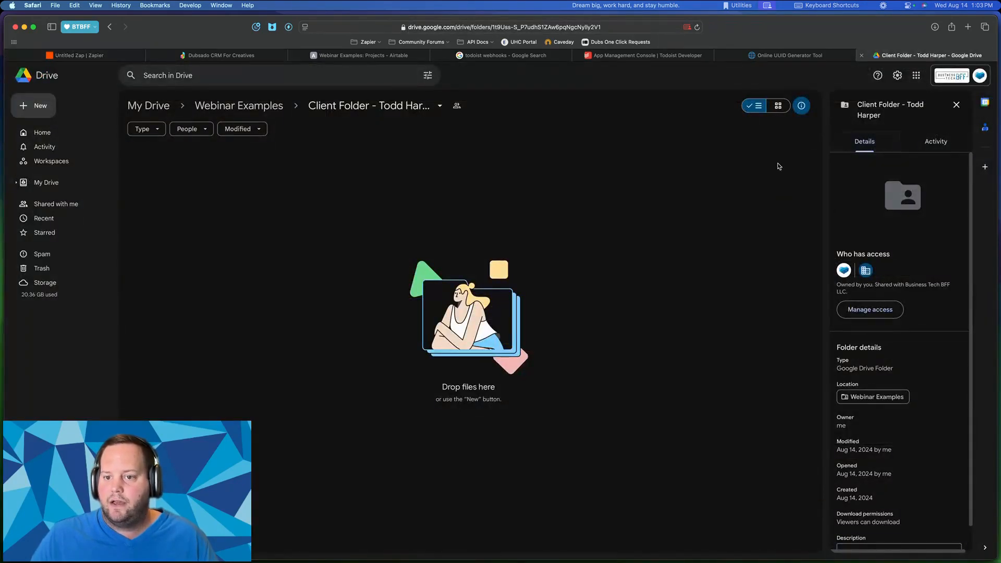
click(455, 107)
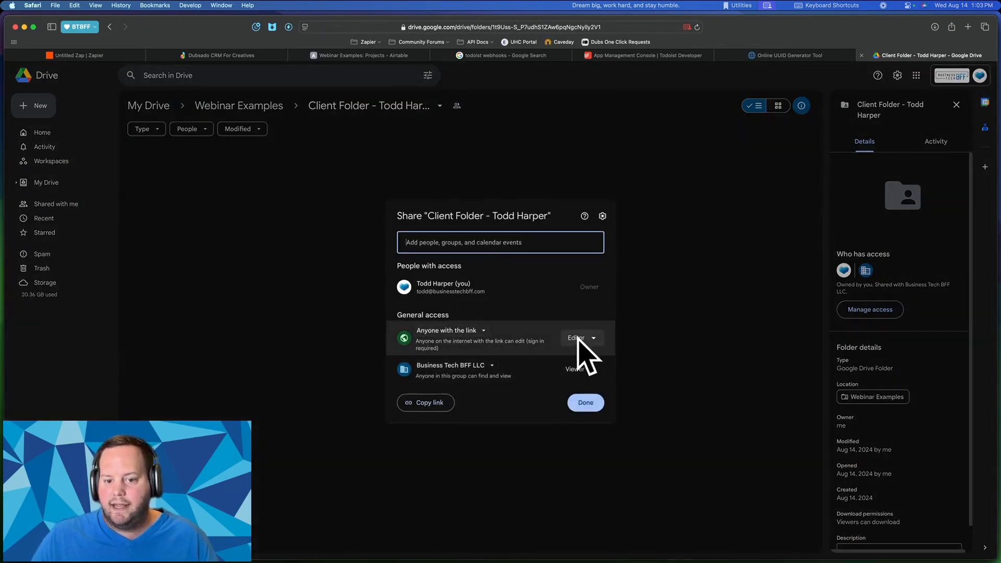
click(573, 407)
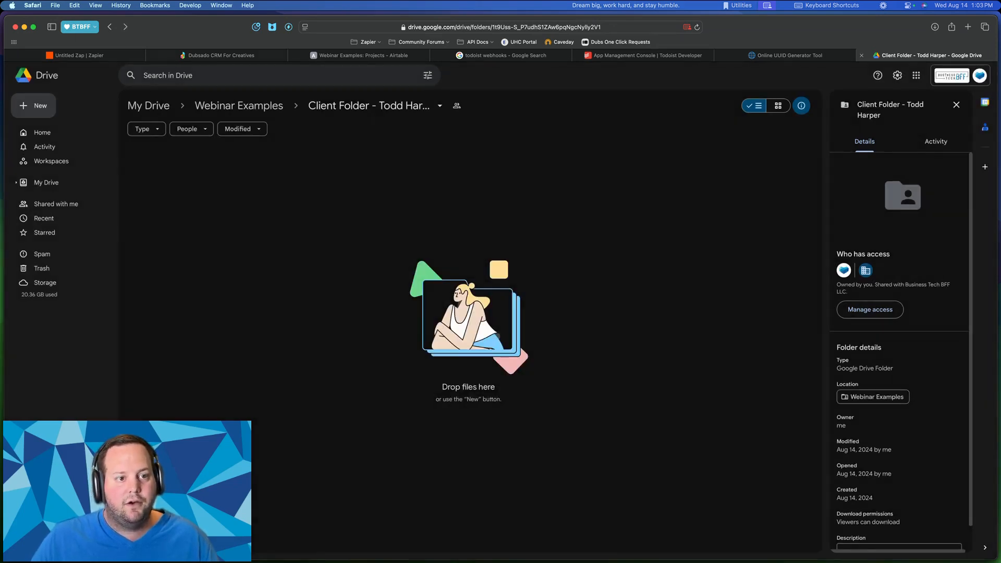
click(101, 57)
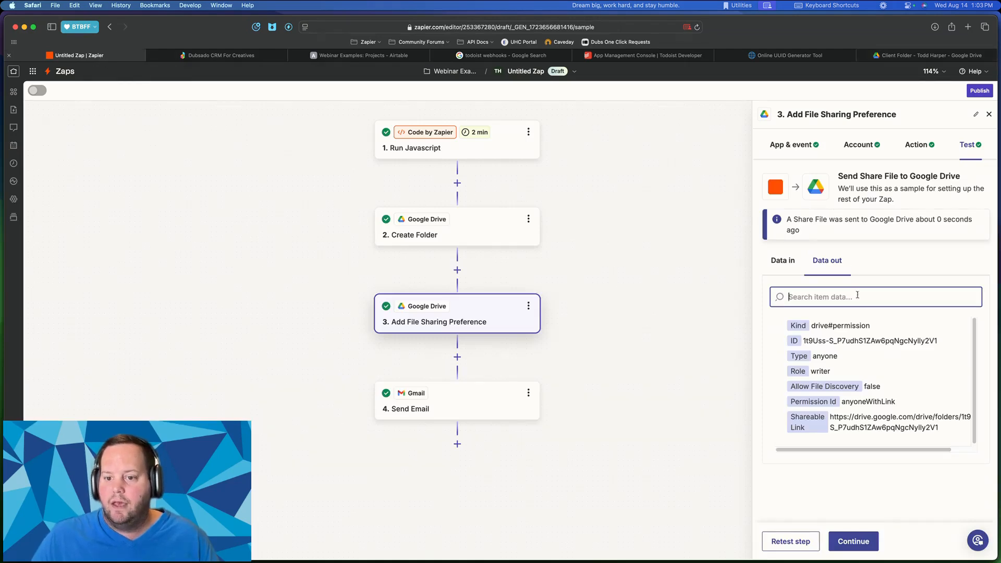
click(876, 358)
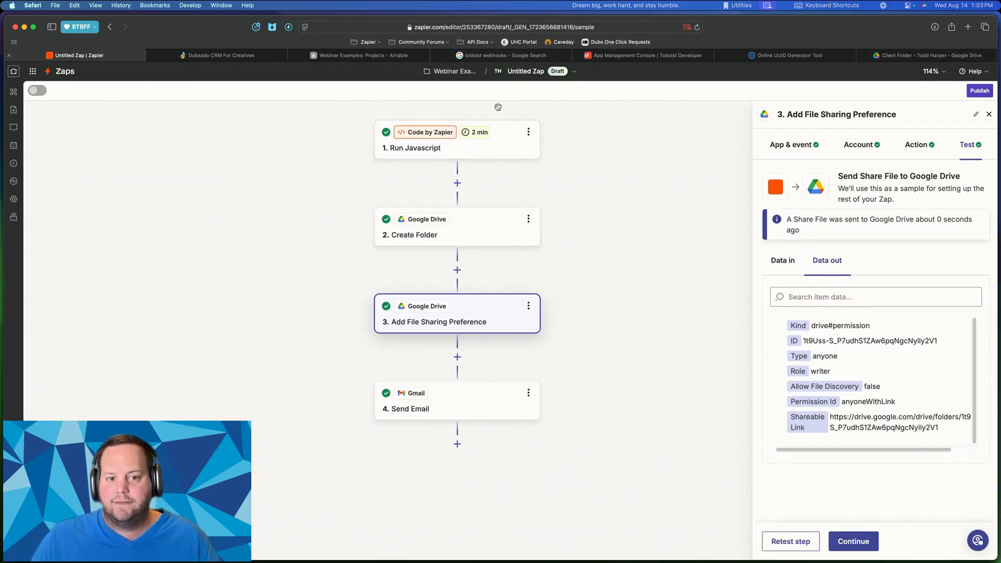
scroll(665, 120, up, 2)
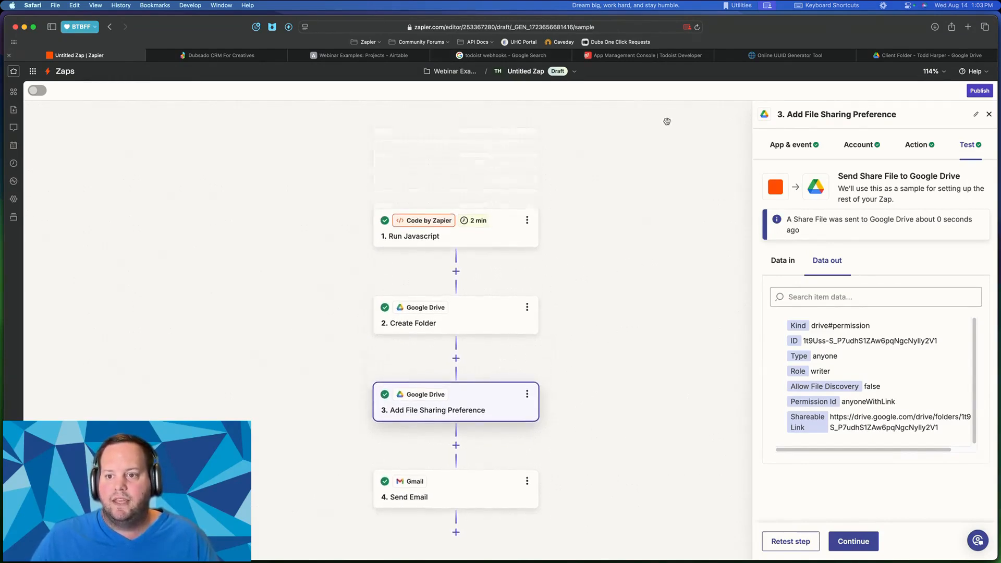
scroll(665, 121, down, 2)
scroll(340, 157, up, 2)
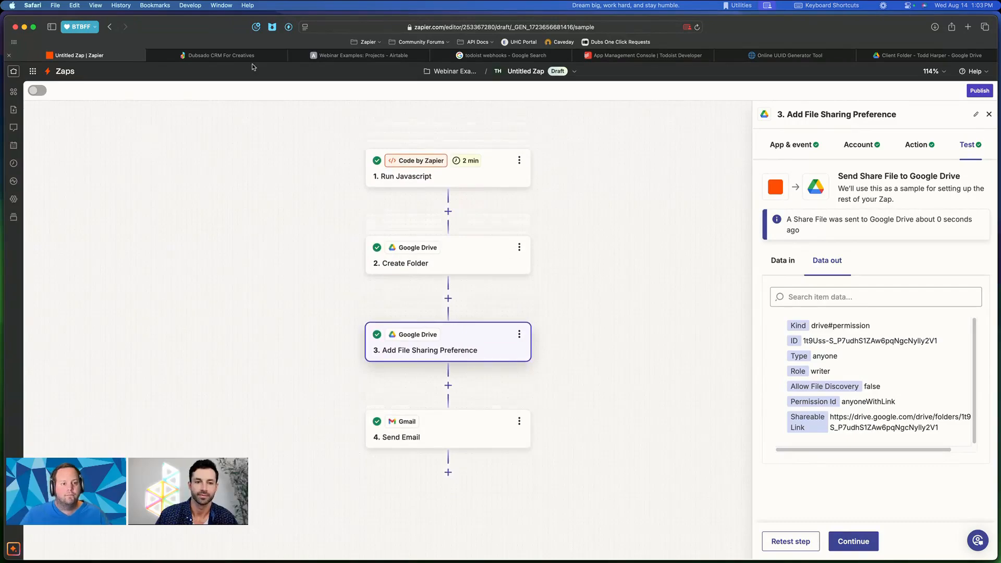
- Bring BigMarker forward, check Chat and Q&A, and end the screen share
key(ctrl+Up)
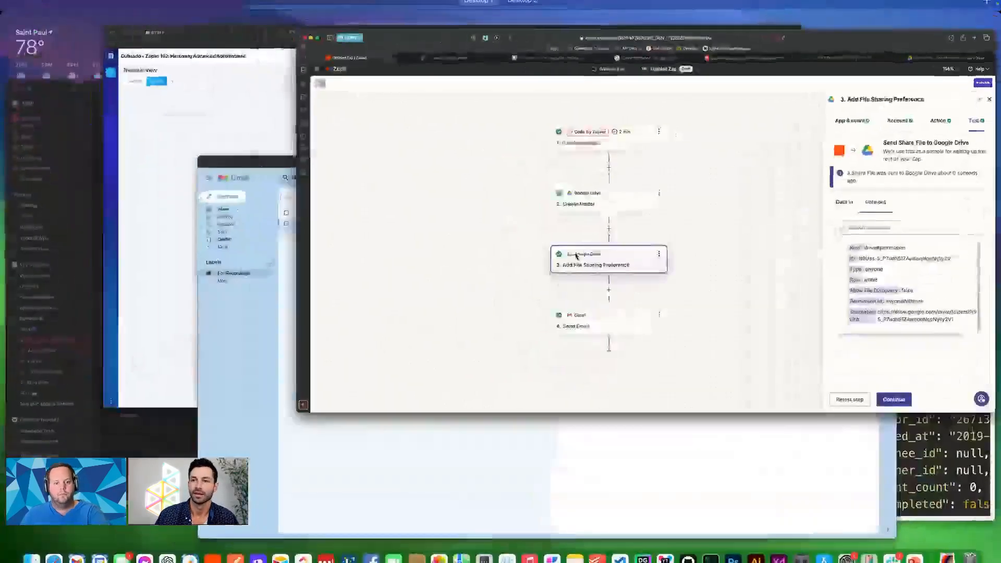
click(368, 153)
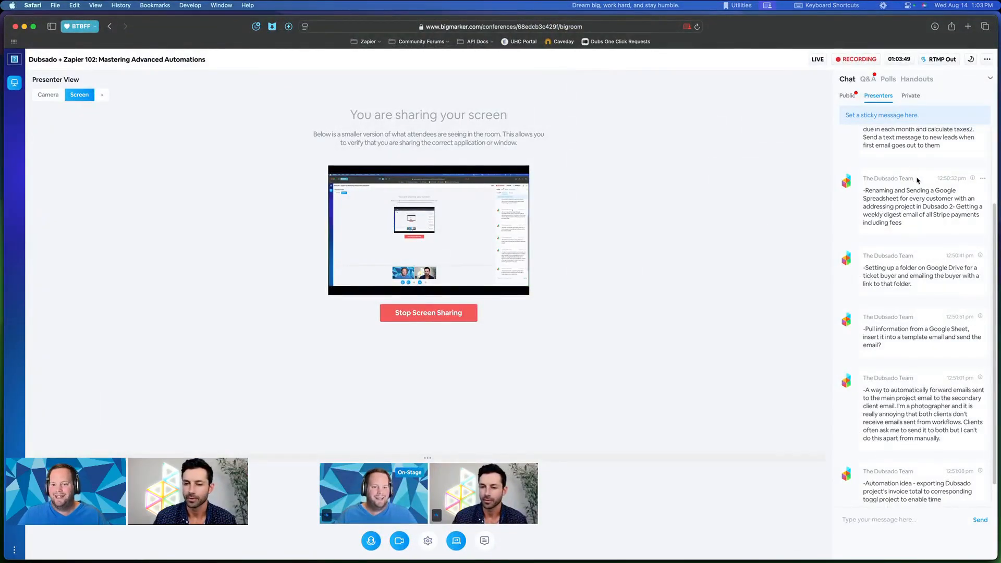
scroll(916, 181, up, 5)
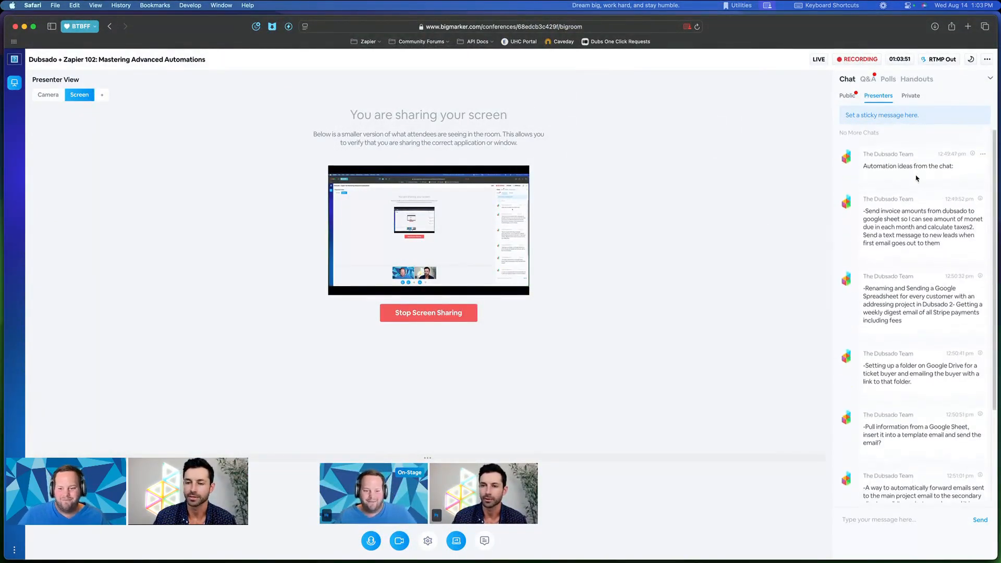
scroll(915, 179, down, 3)
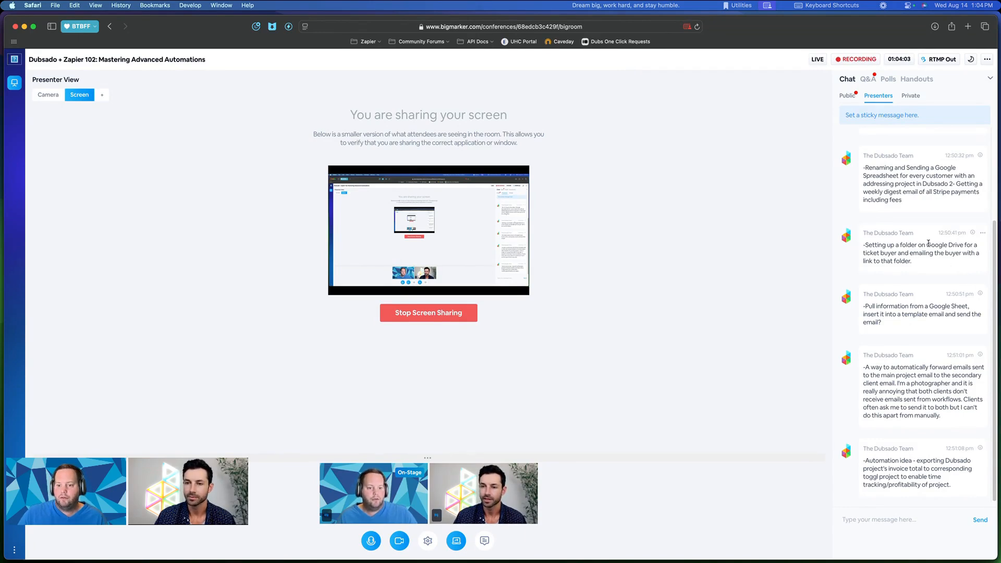
click(848, 96)
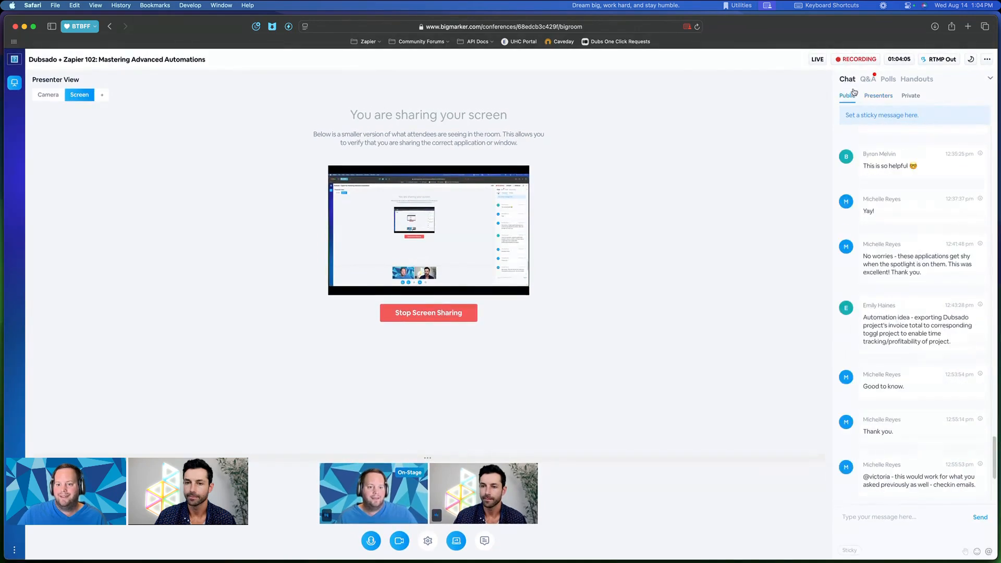
click(864, 80)
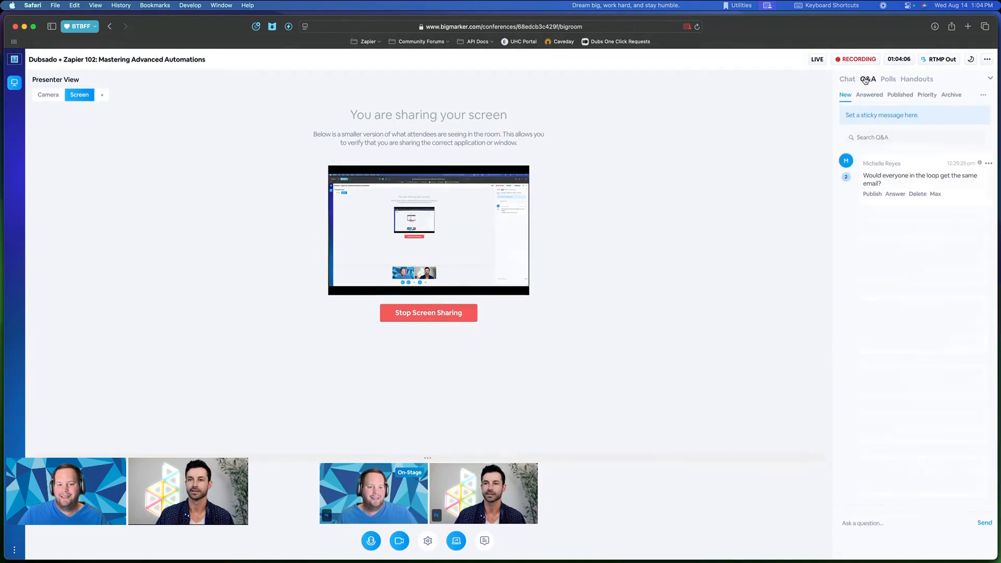
click(467, 313)
click(583, 301)
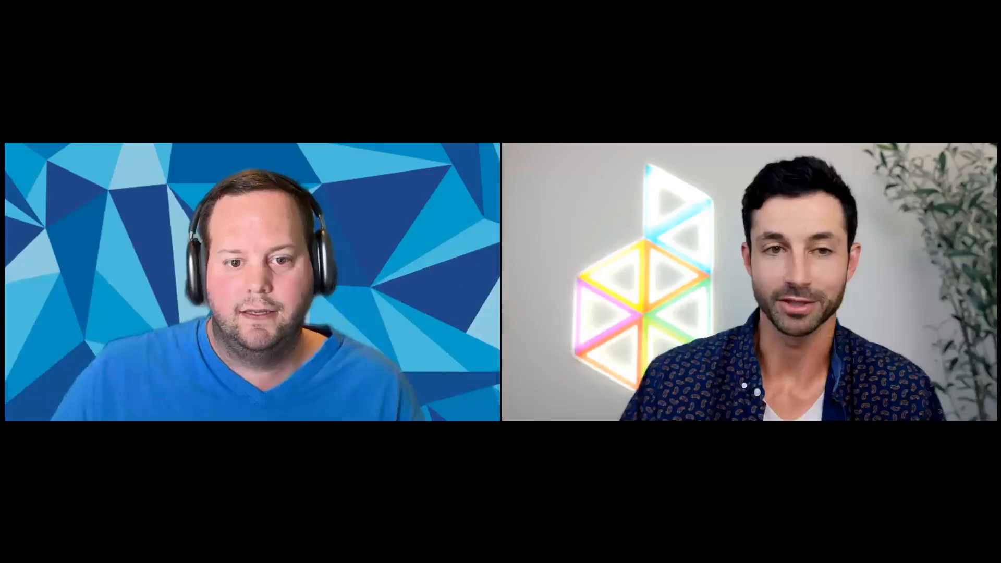